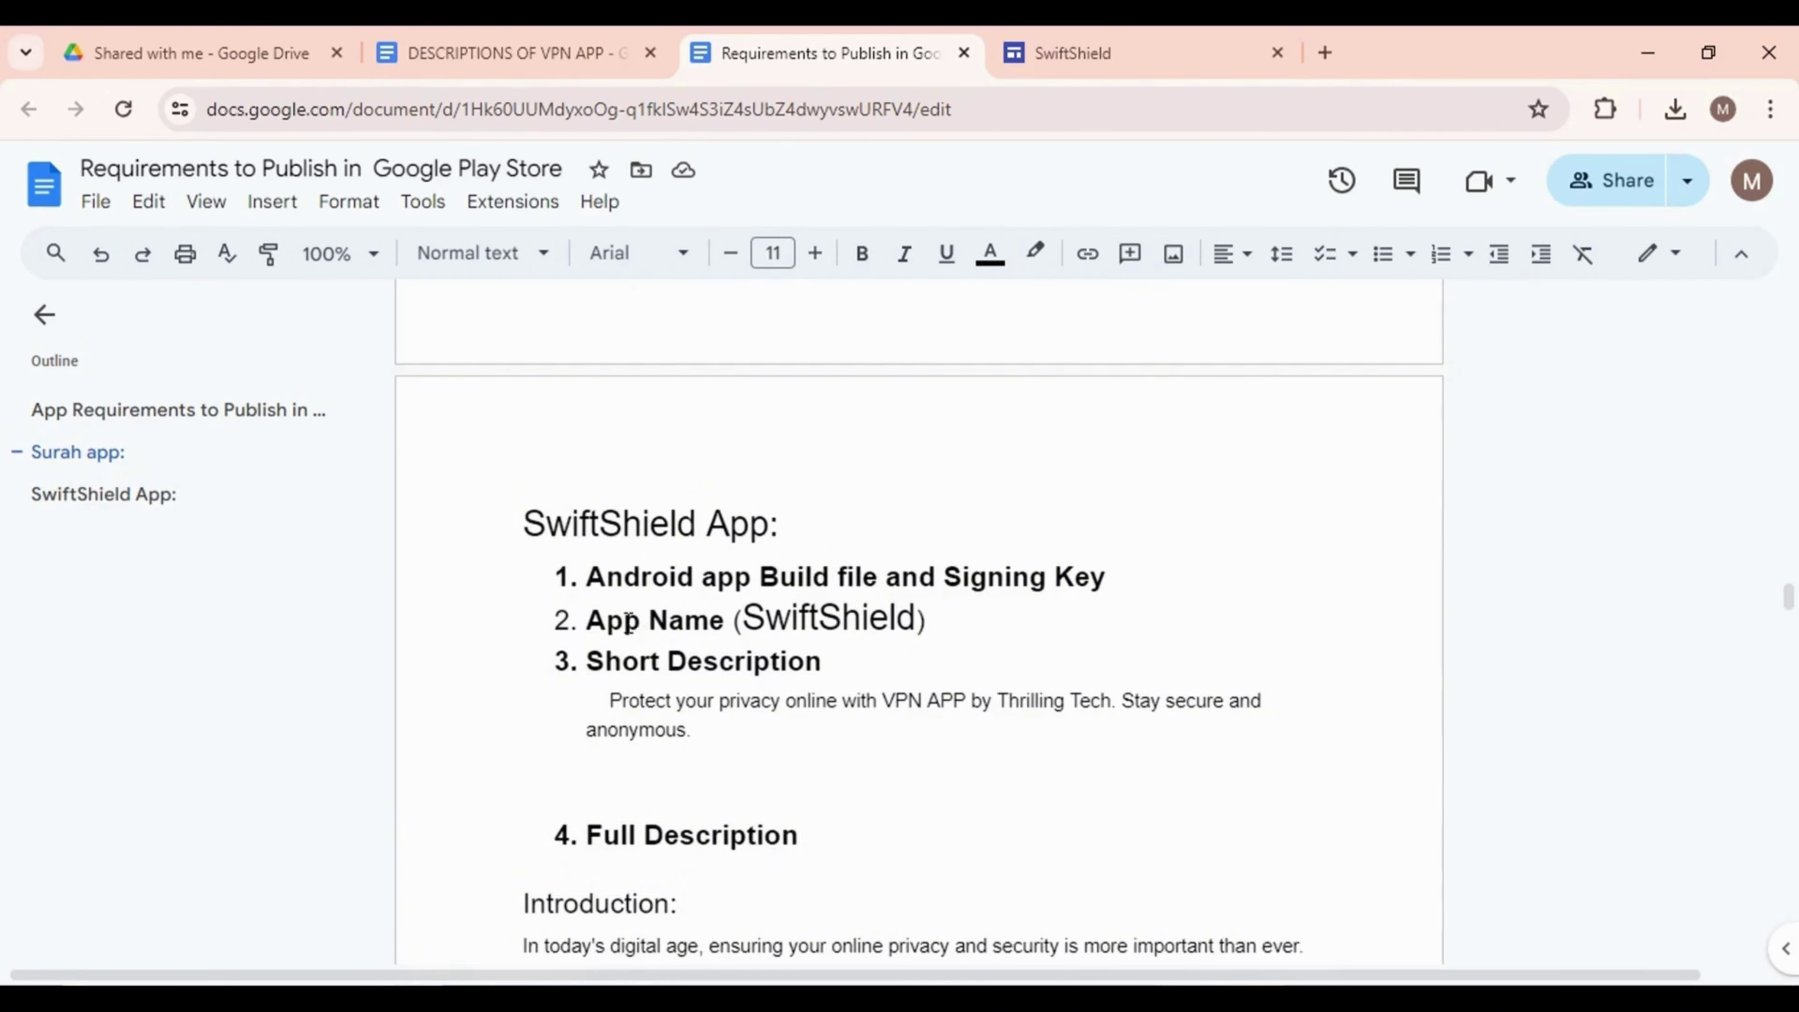
Review the build file, signing key, app name and description requirements in the requirements document
scroll(627, 620, down, 2)
drag(586, 444, 1109, 444)
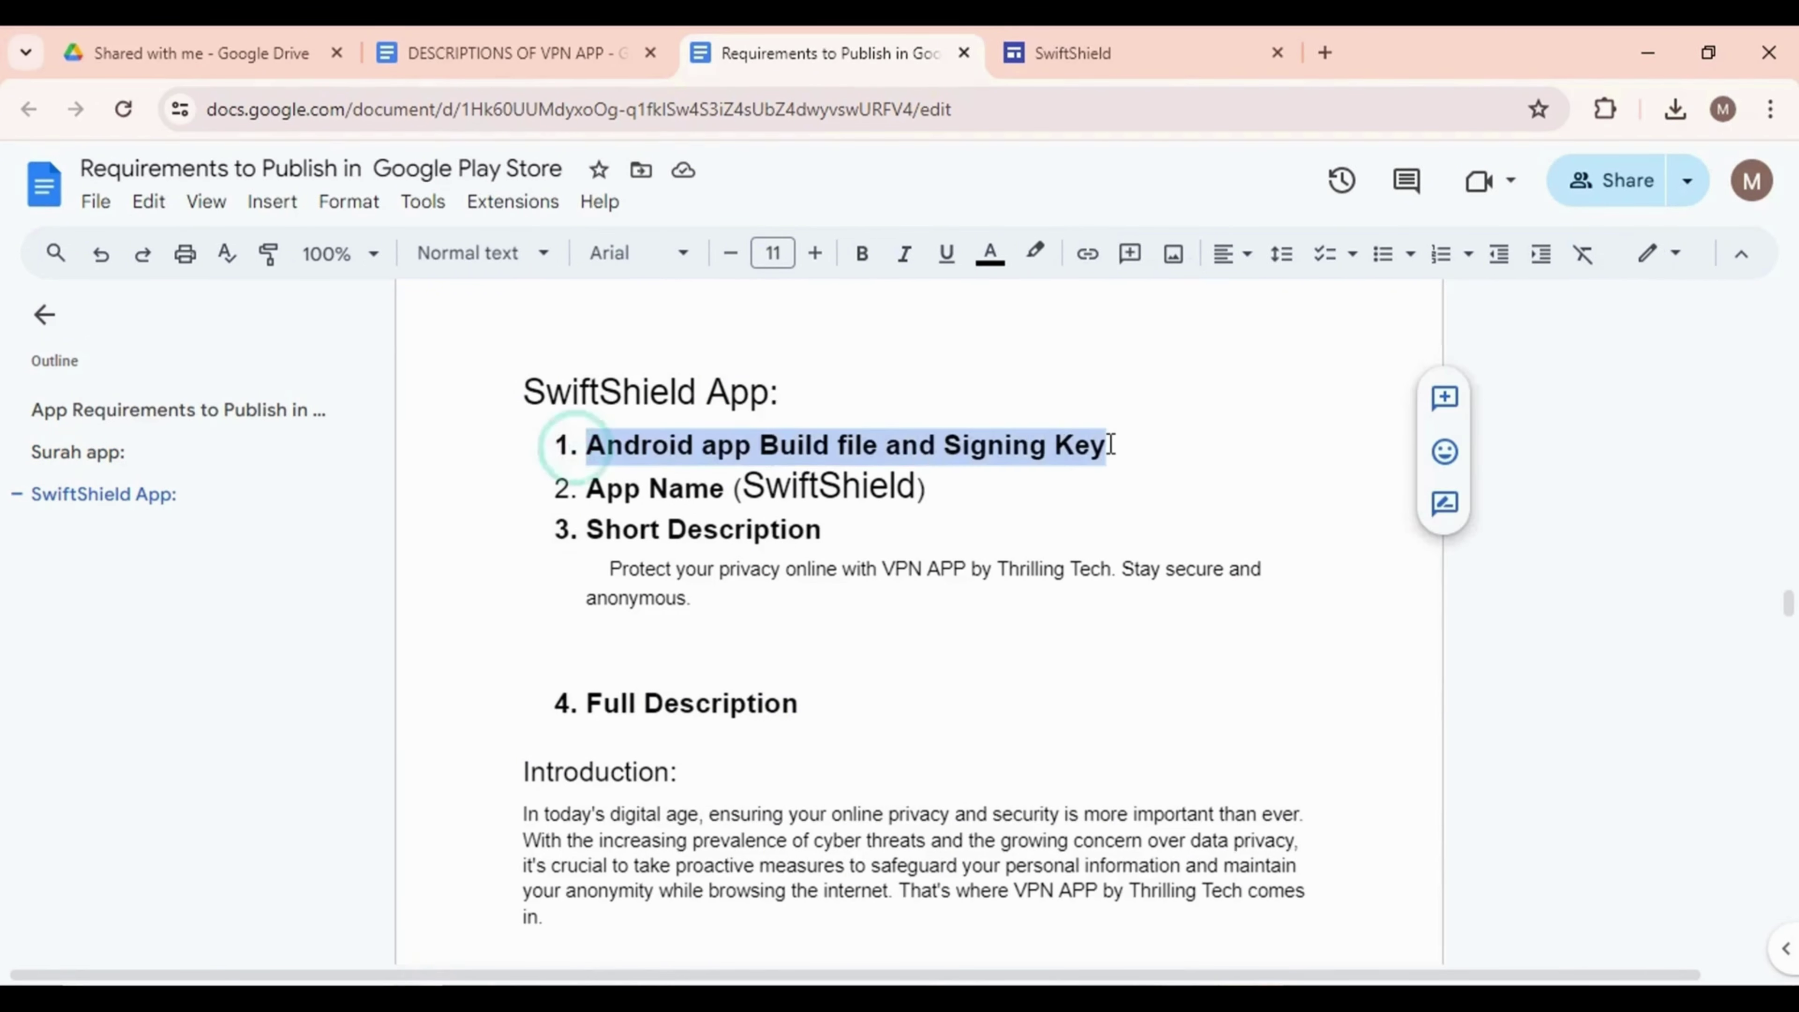
click(1109, 445)
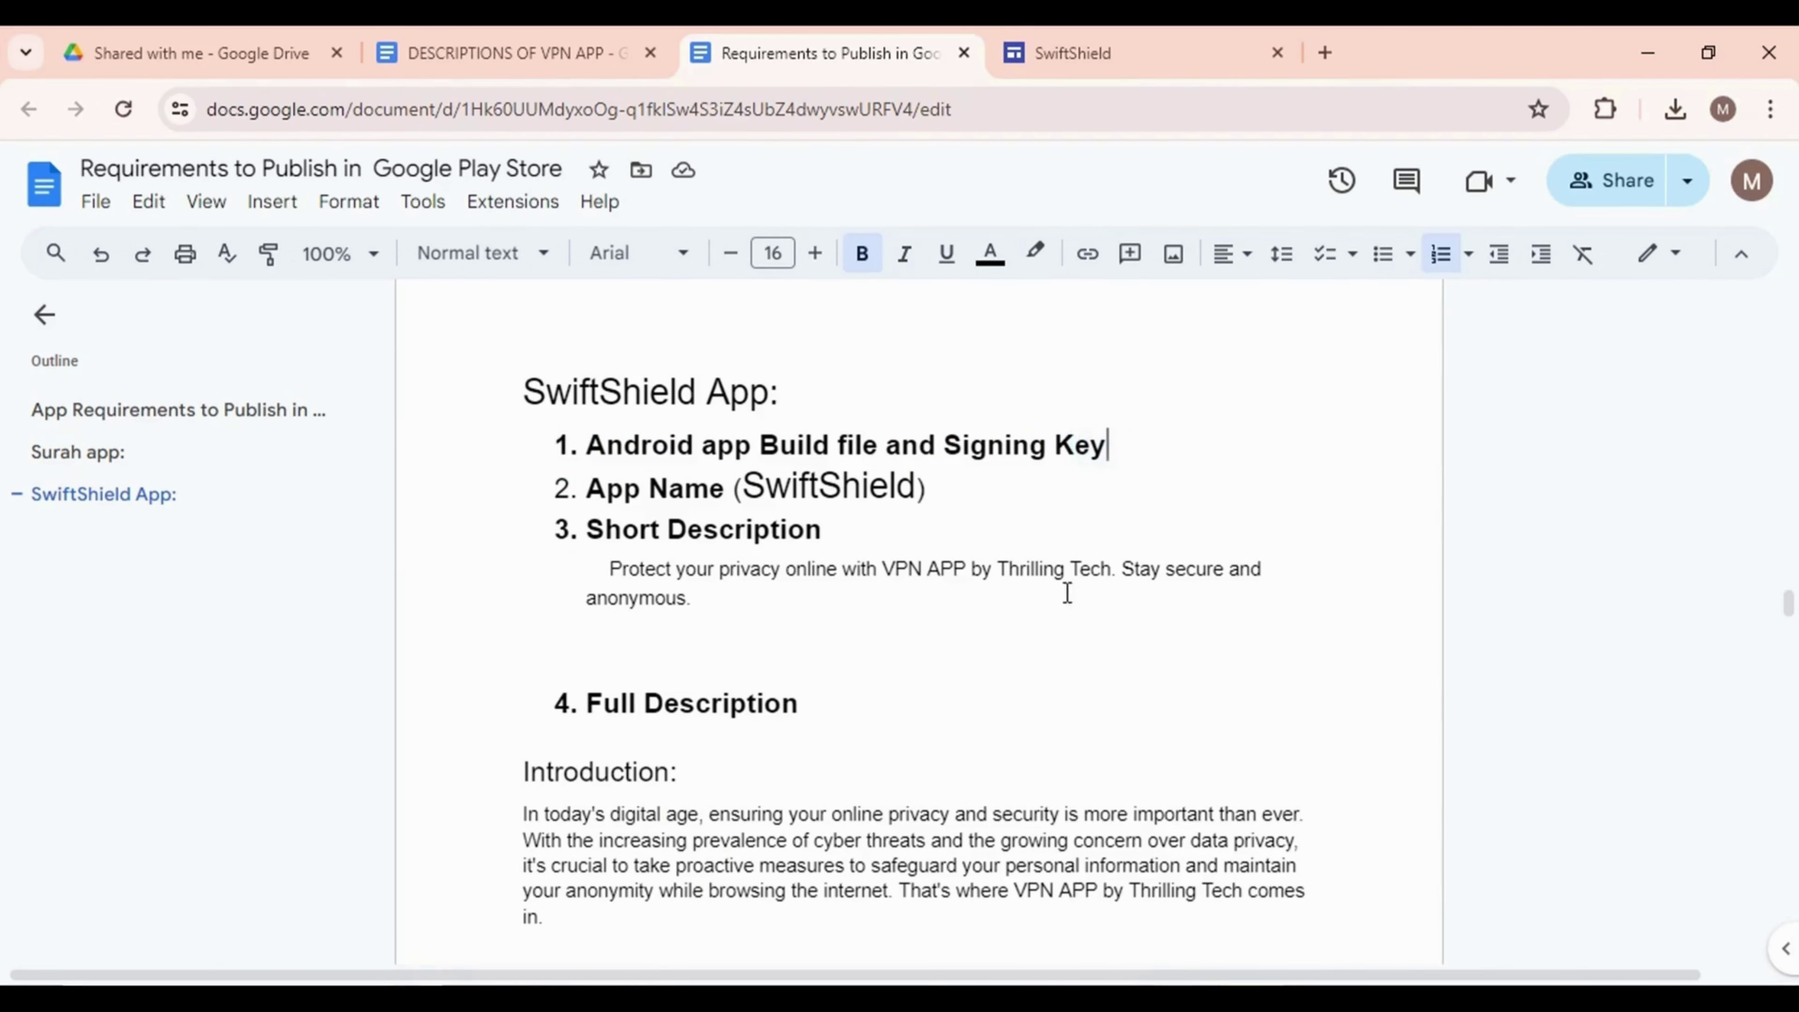
key(alt+Tab)
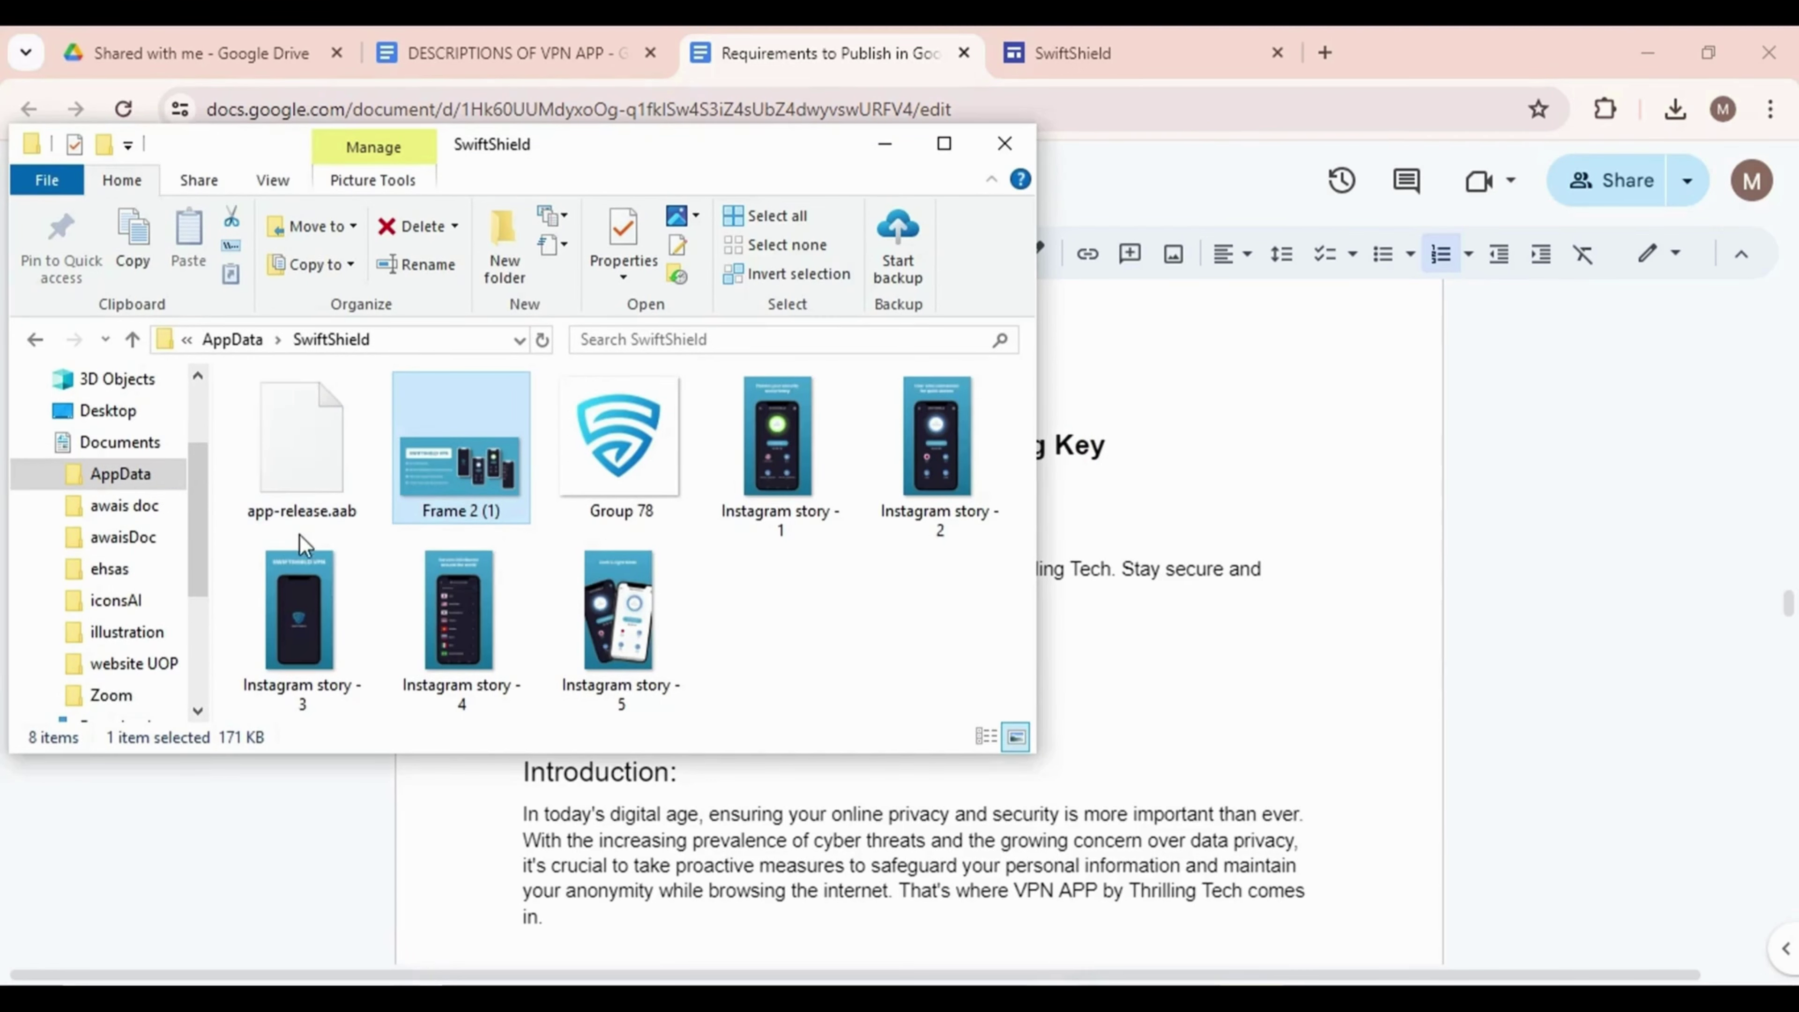
key(alt+Tab)
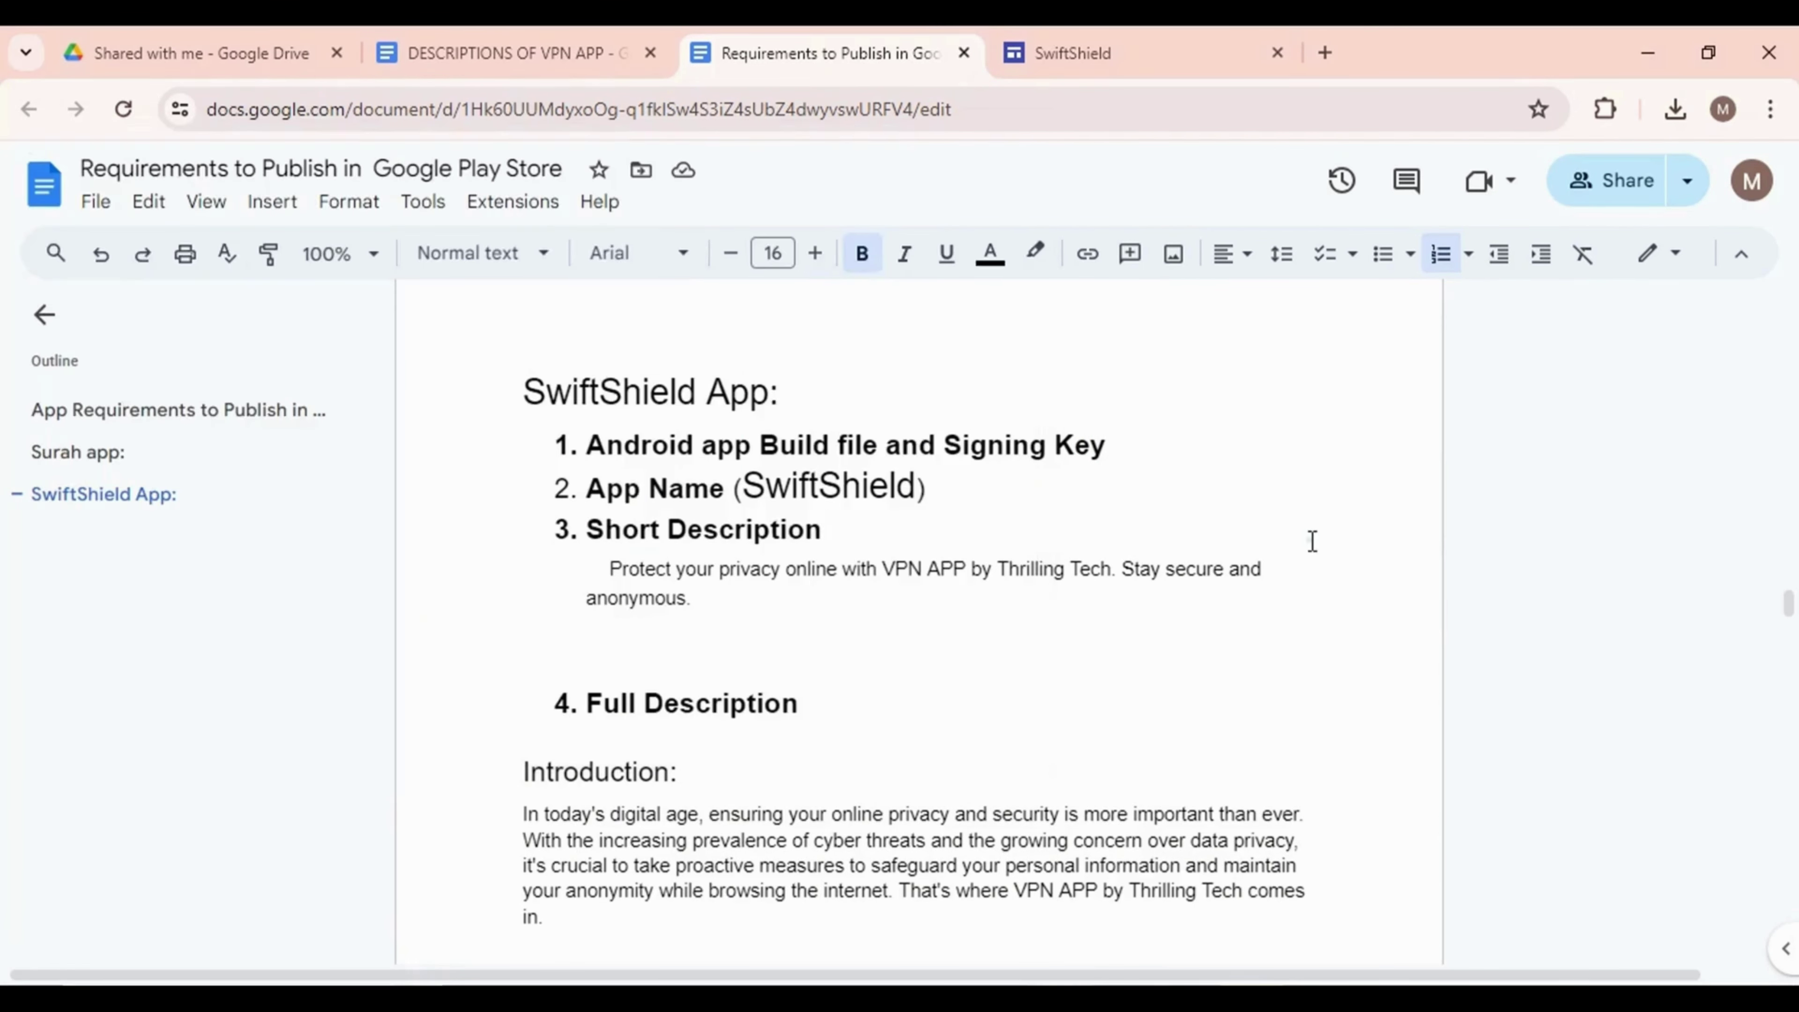
click(1309, 535)
drag(581, 488, 723, 494)
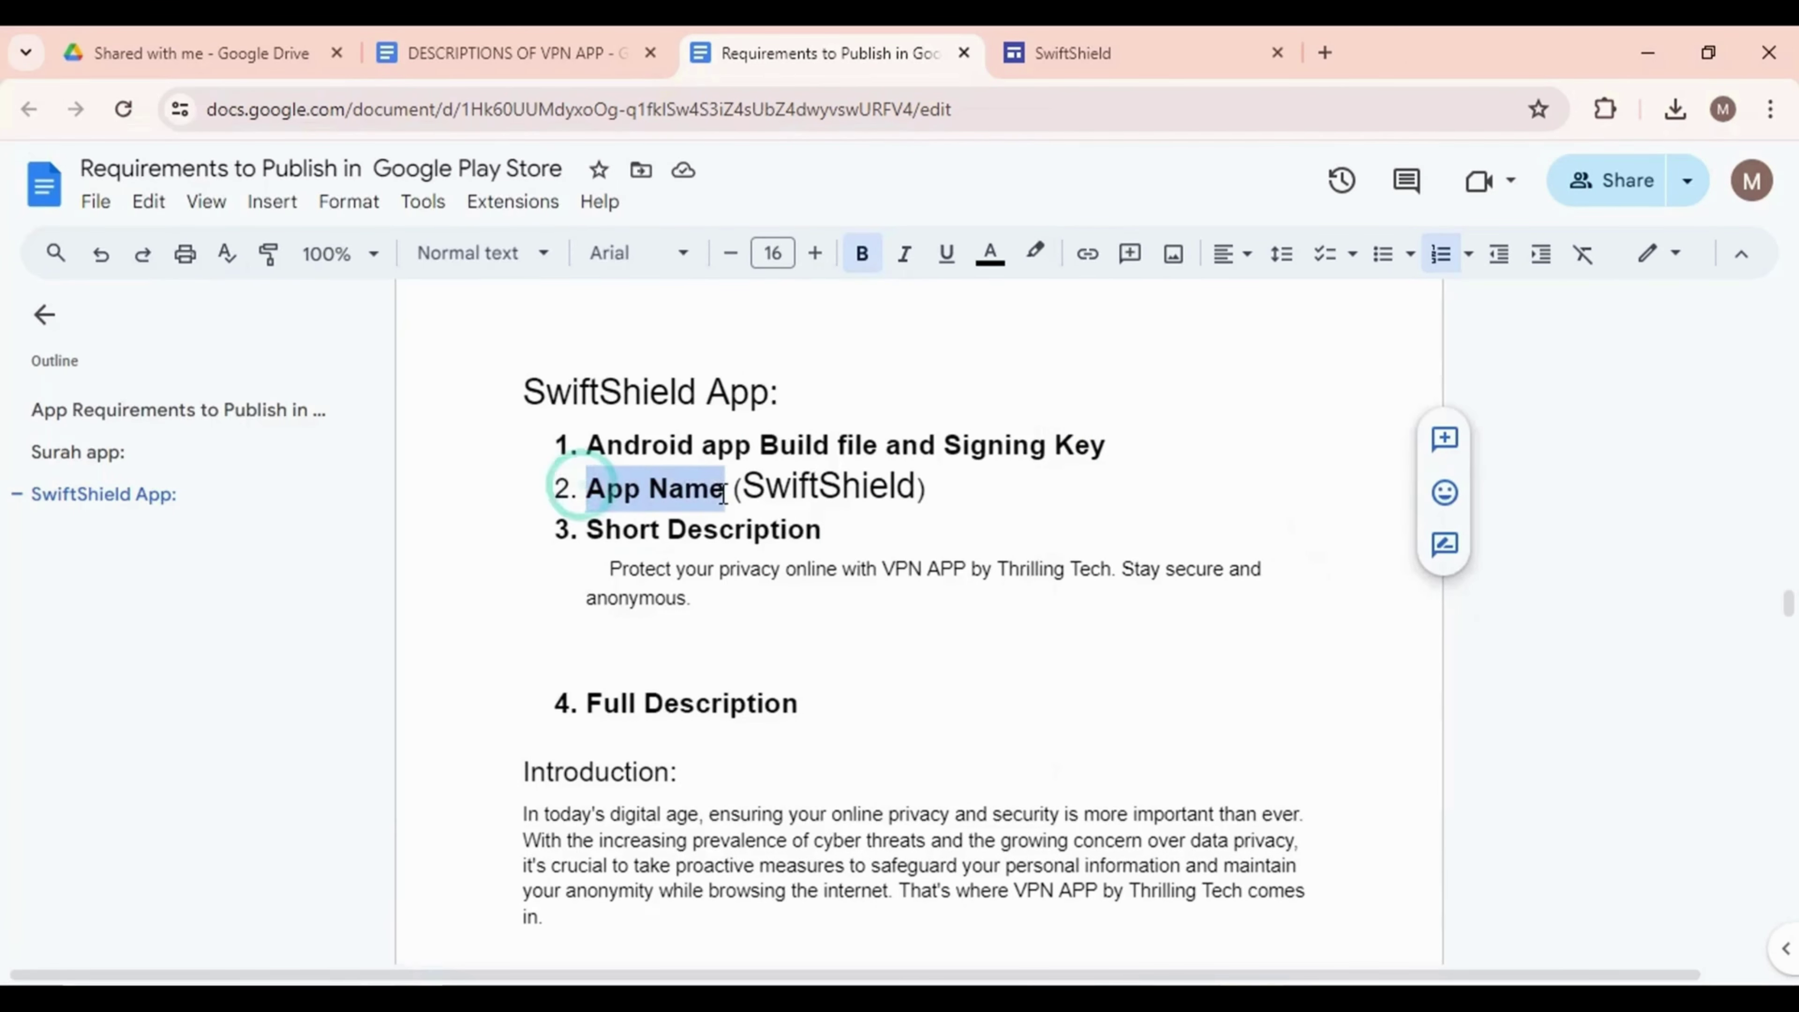
drag(588, 531, 863, 535)
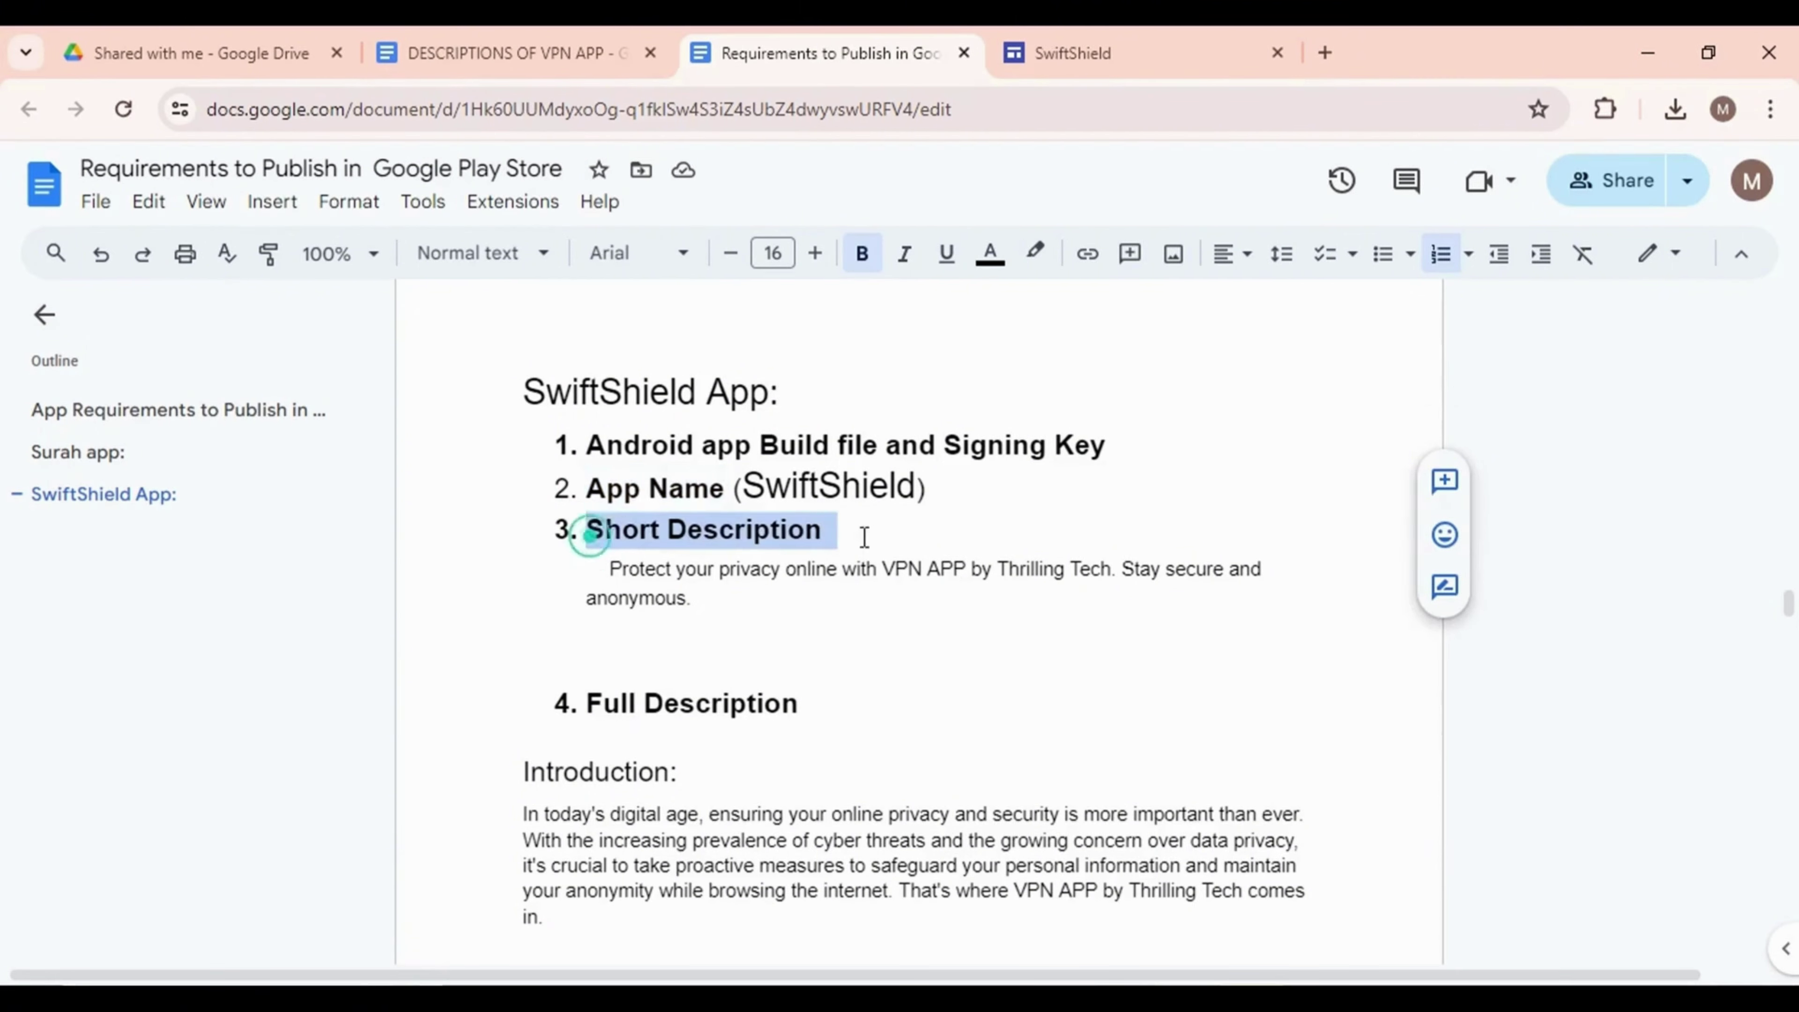
scroll(727, 708, down, 2)
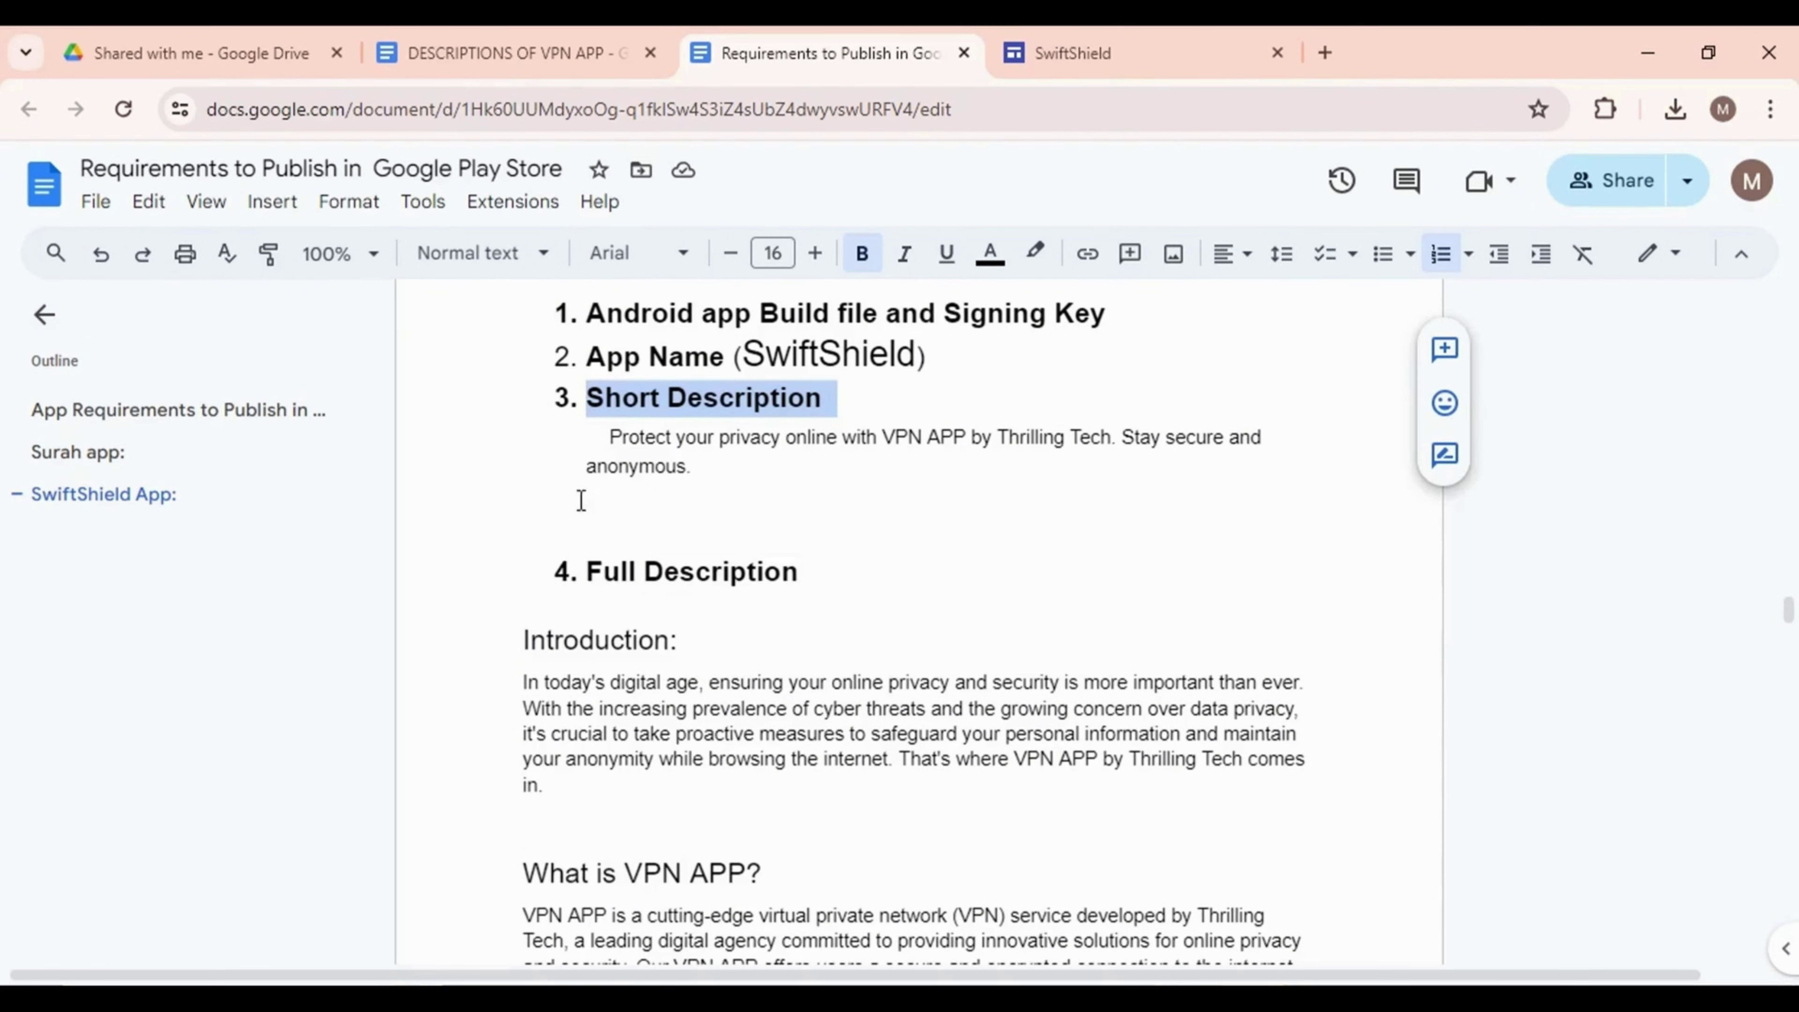
drag(581, 582, 827, 587)
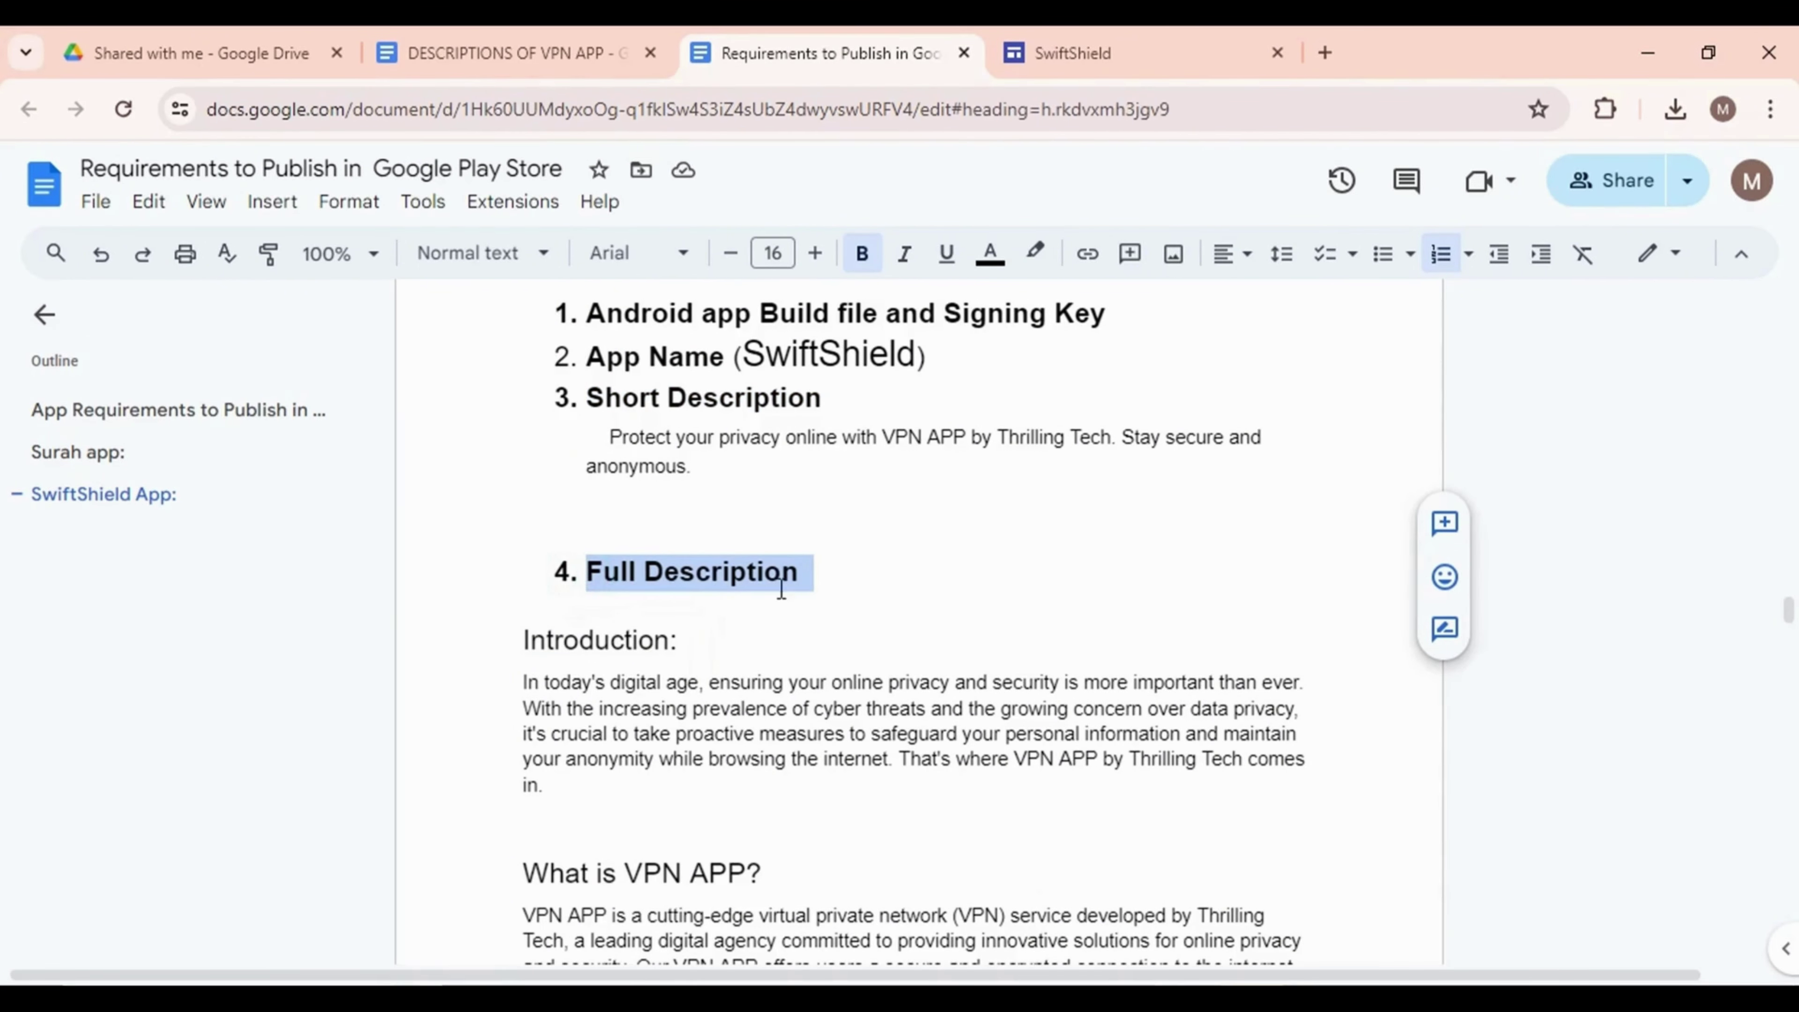
scroll(691, 687, down, 20)
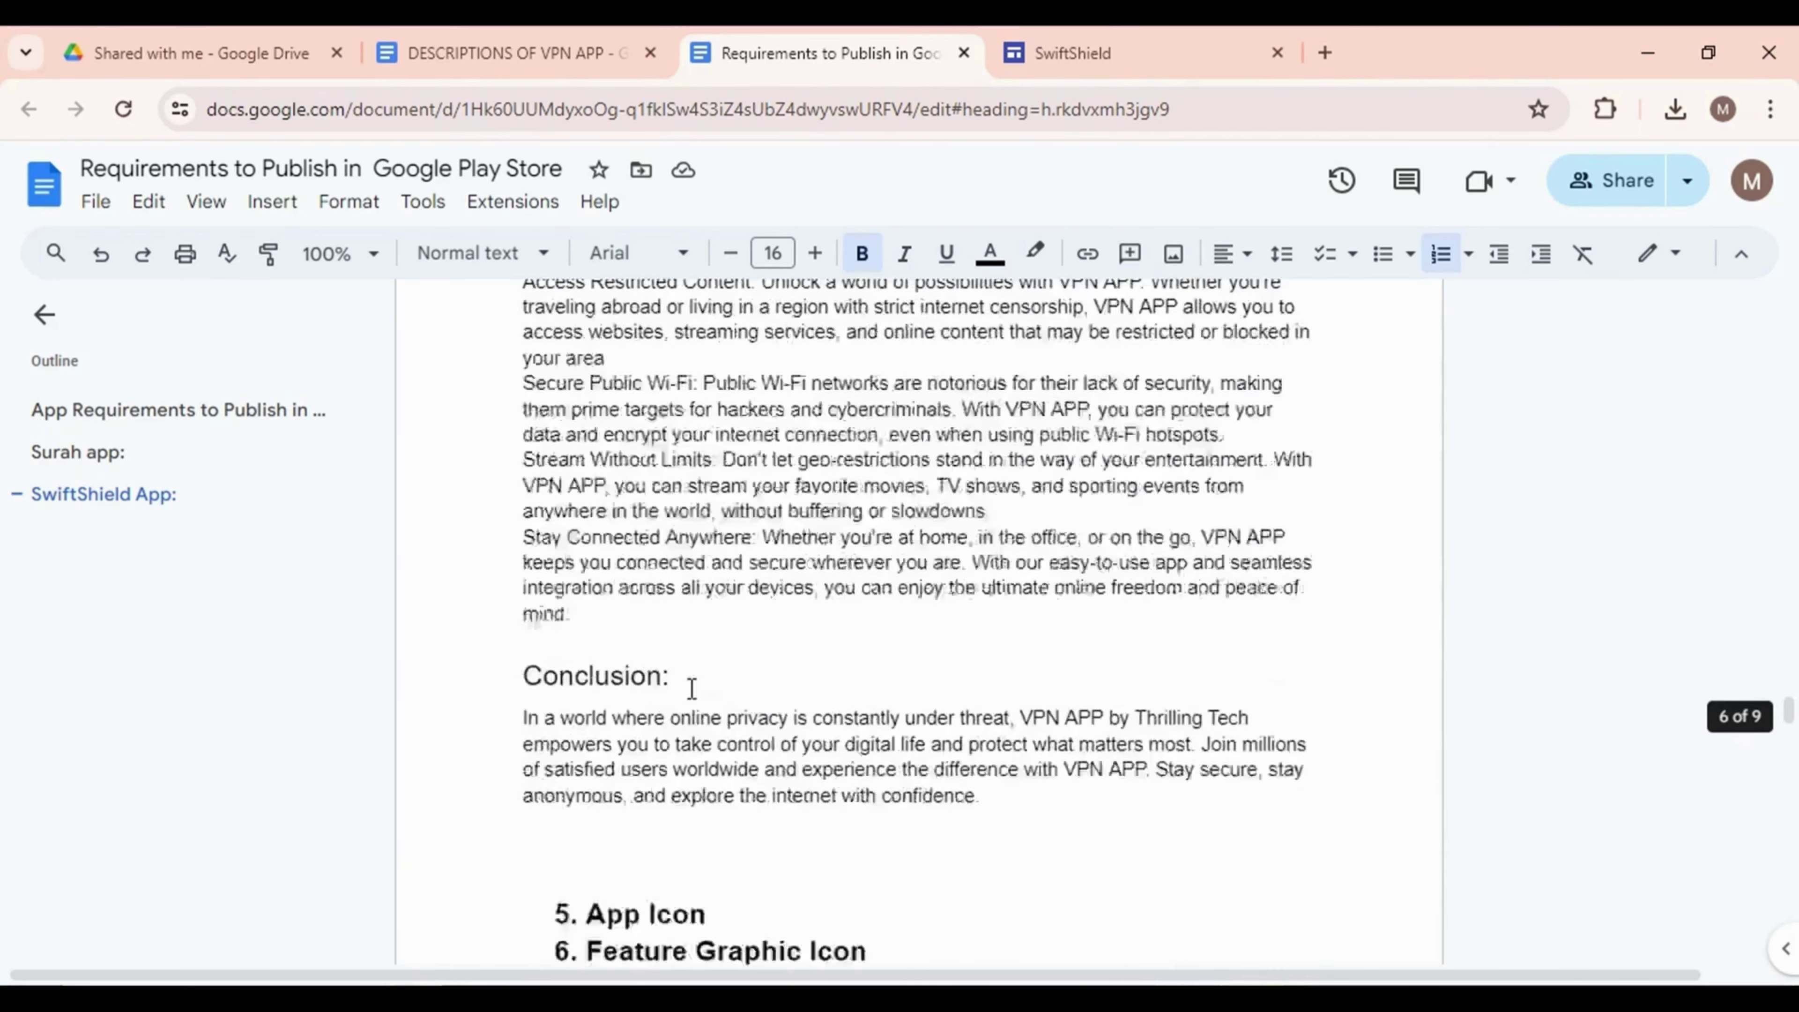
Review the app icon, feature graphic, screenshot and optional video requirements
drag(587, 383, 753, 408)
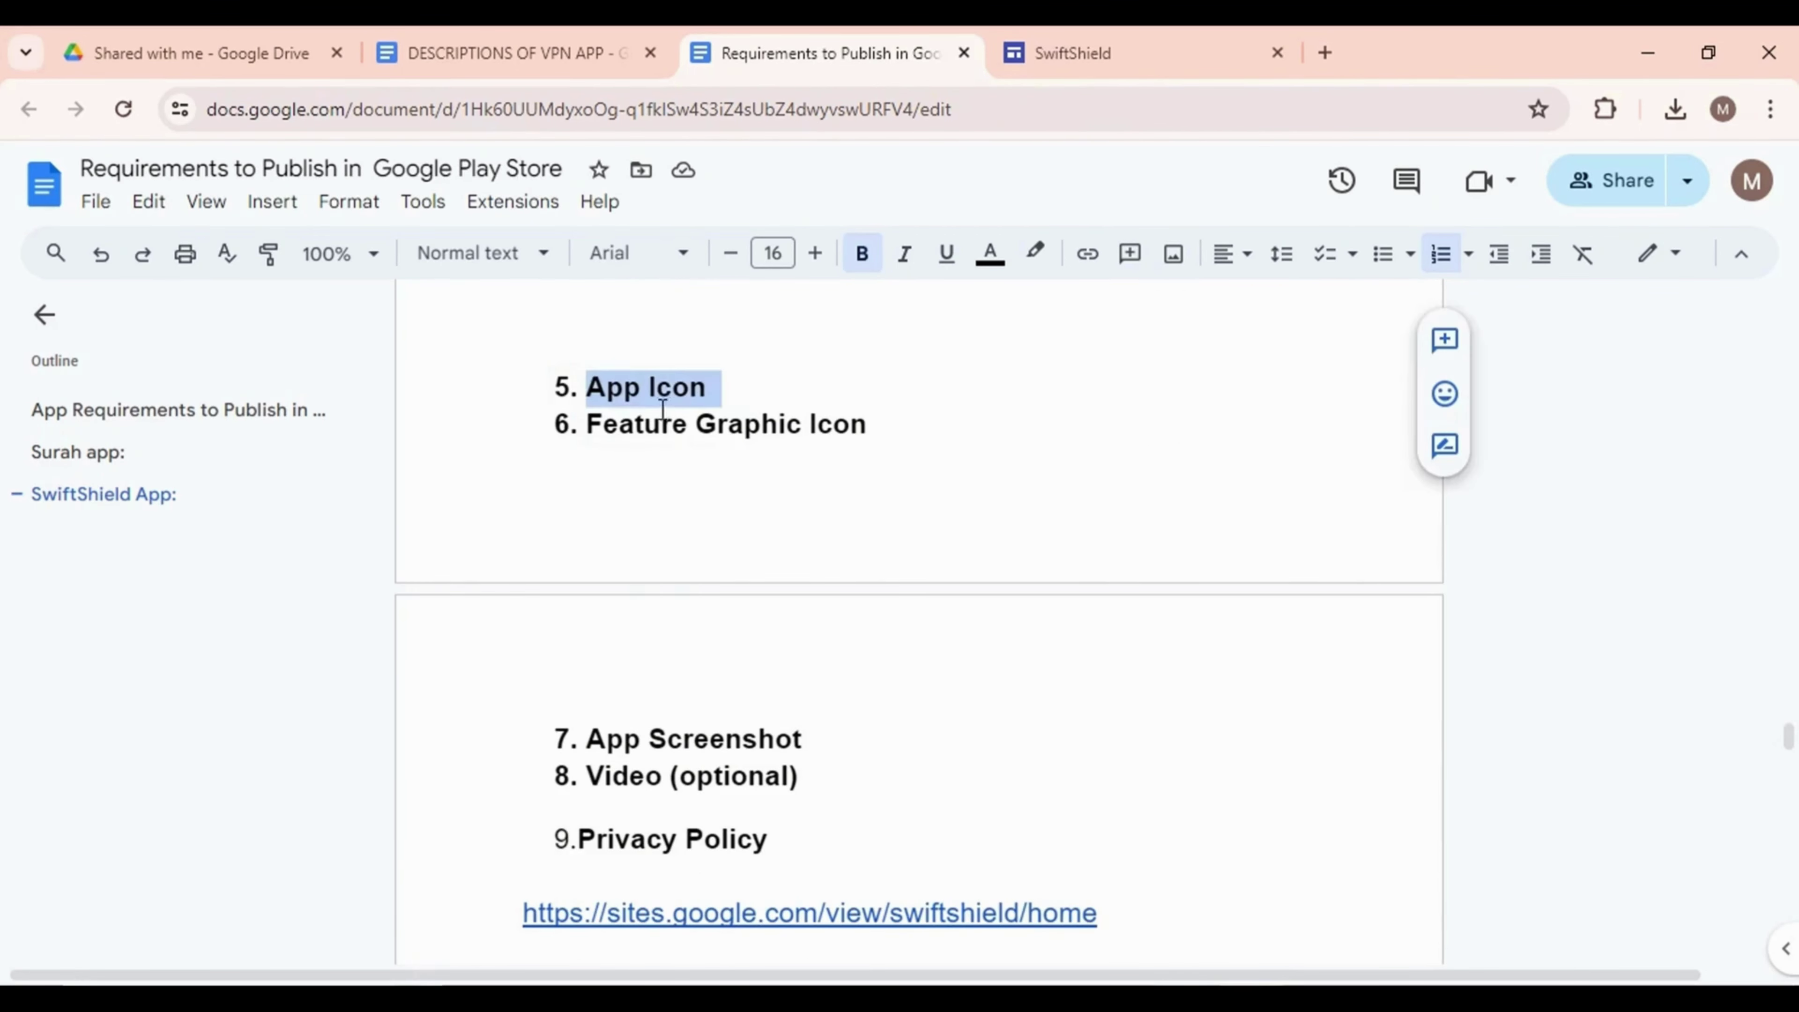
drag(589, 434, 876, 452)
drag(586, 739, 815, 735)
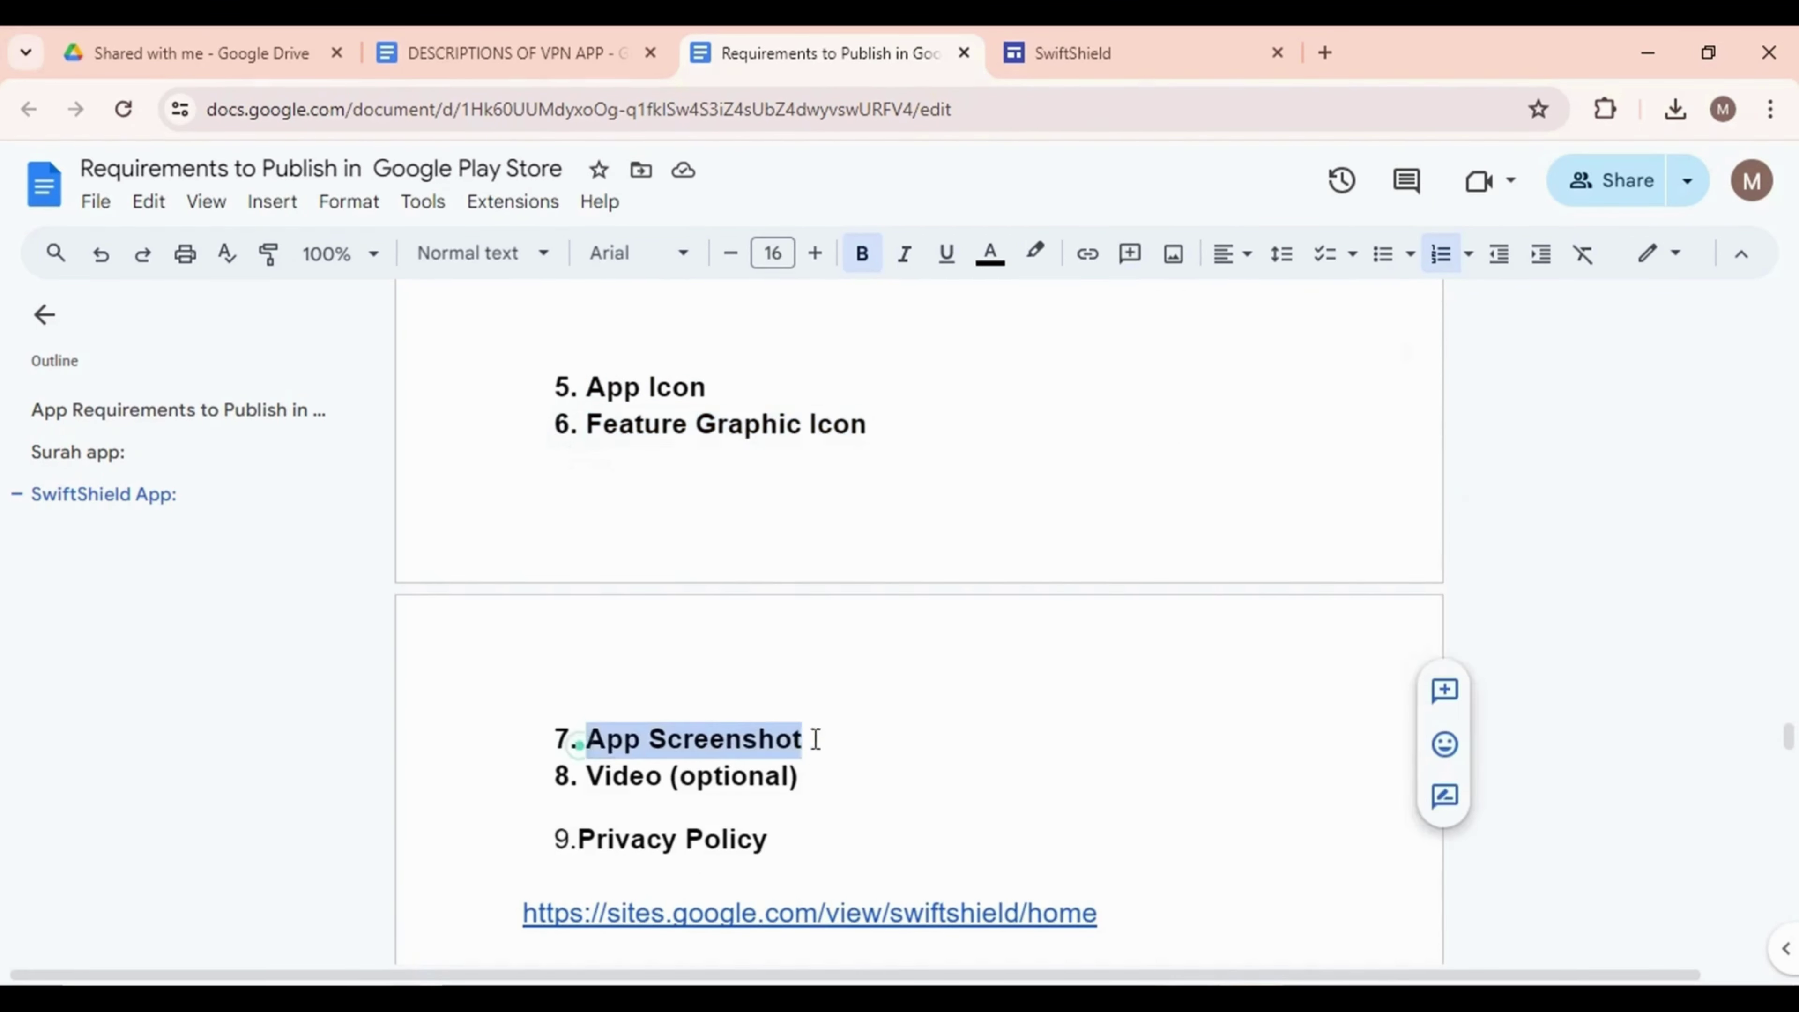
scroll(829, 729, down, 4)
drag(596, 515, 804, 514)
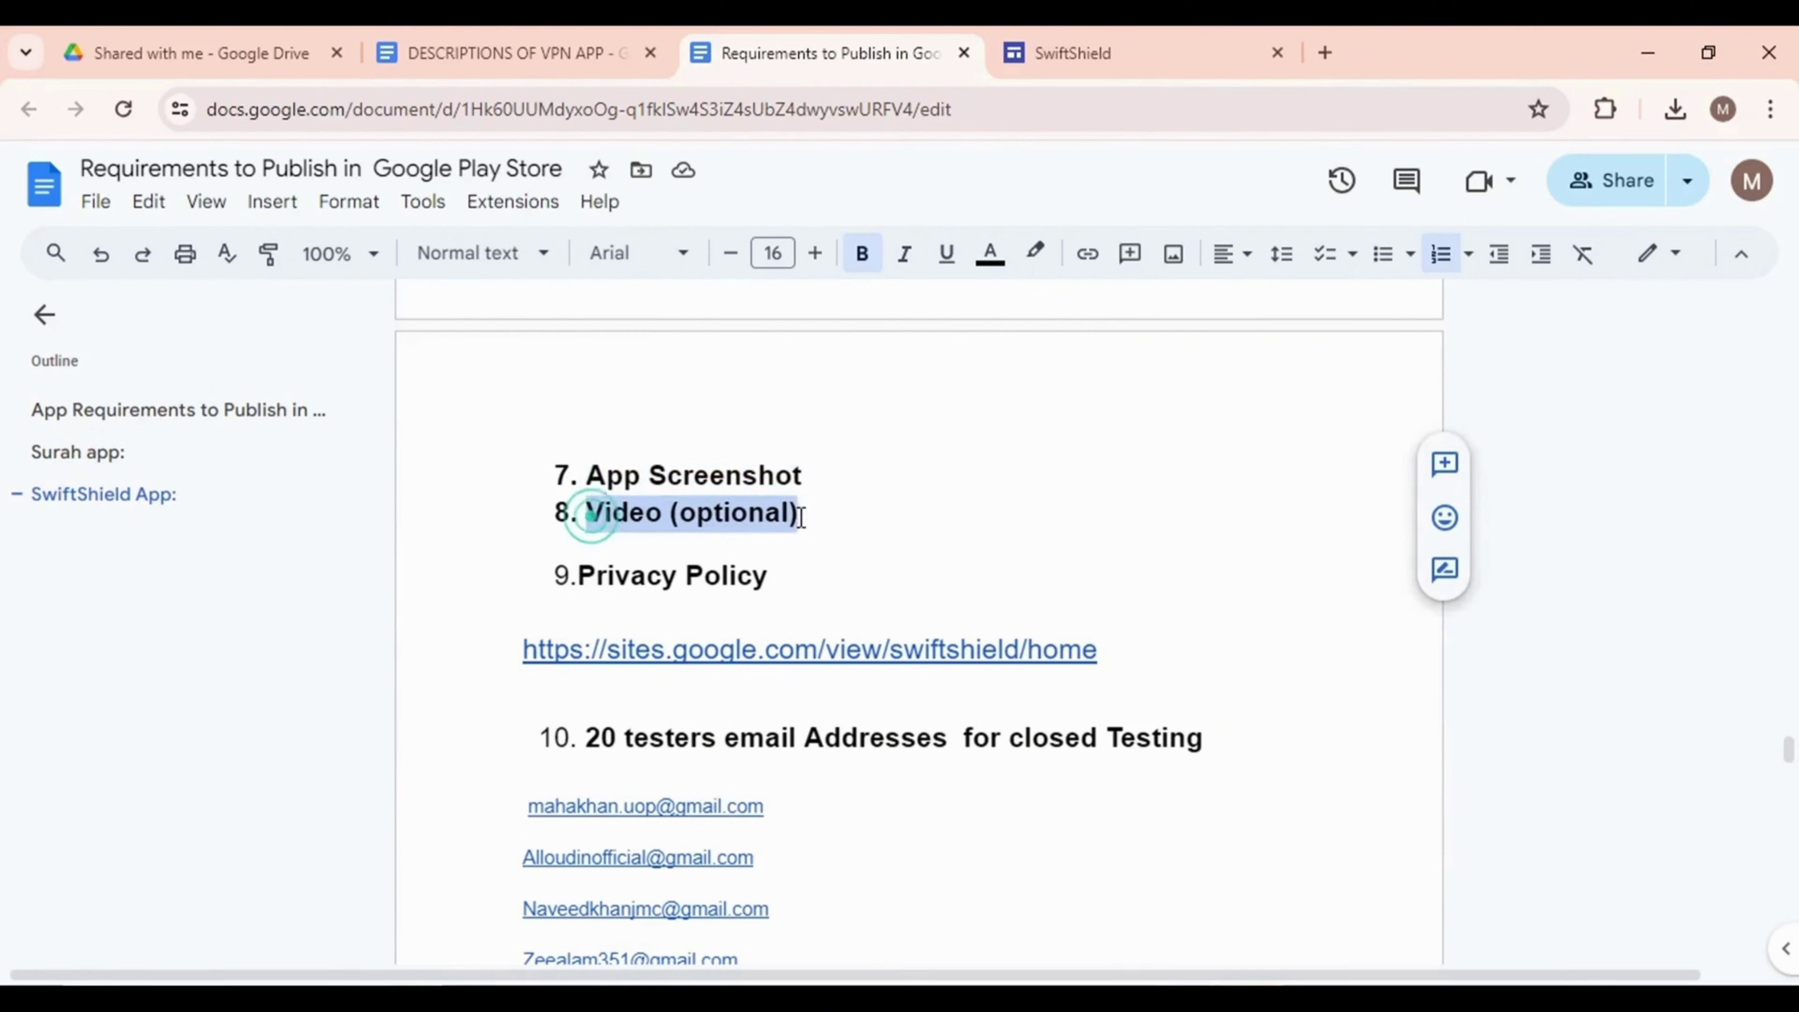
click(830, 514)
scroll(703, 525, up, 4)
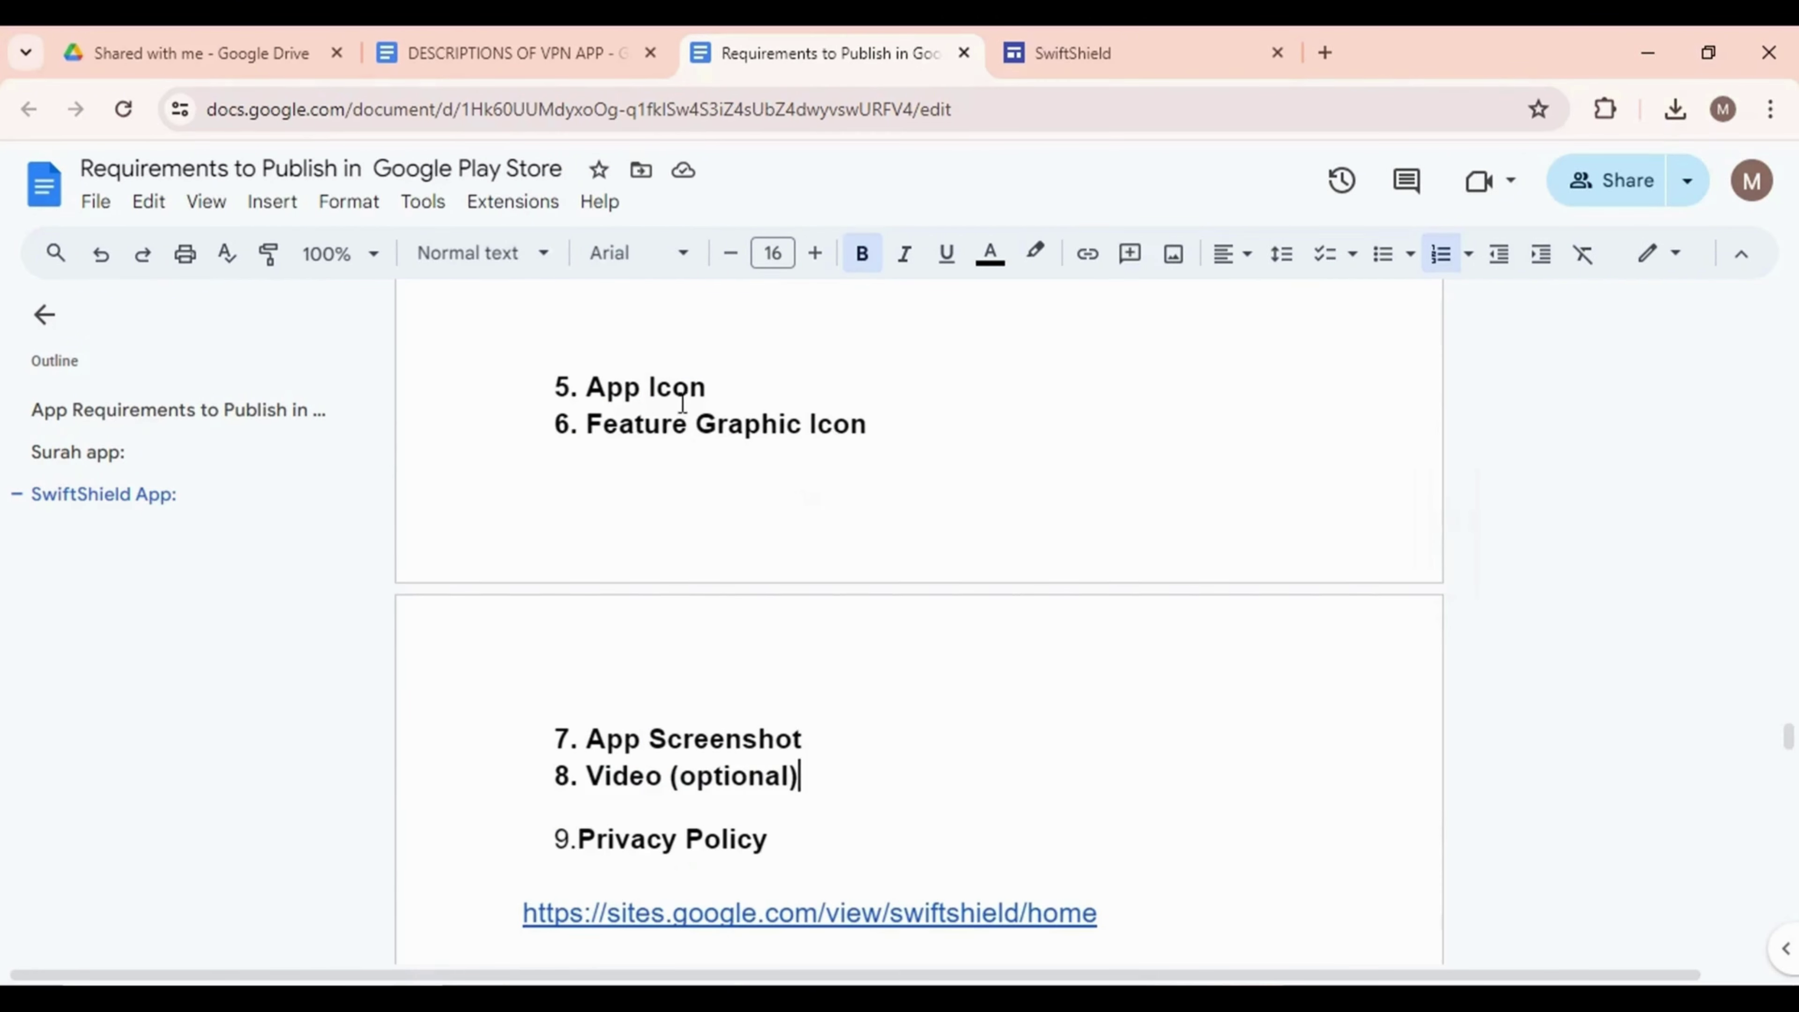
Check the app files folder and Privacy Policy requirement, then view the SwiftShield privacy policy page
key(alt+Tab)
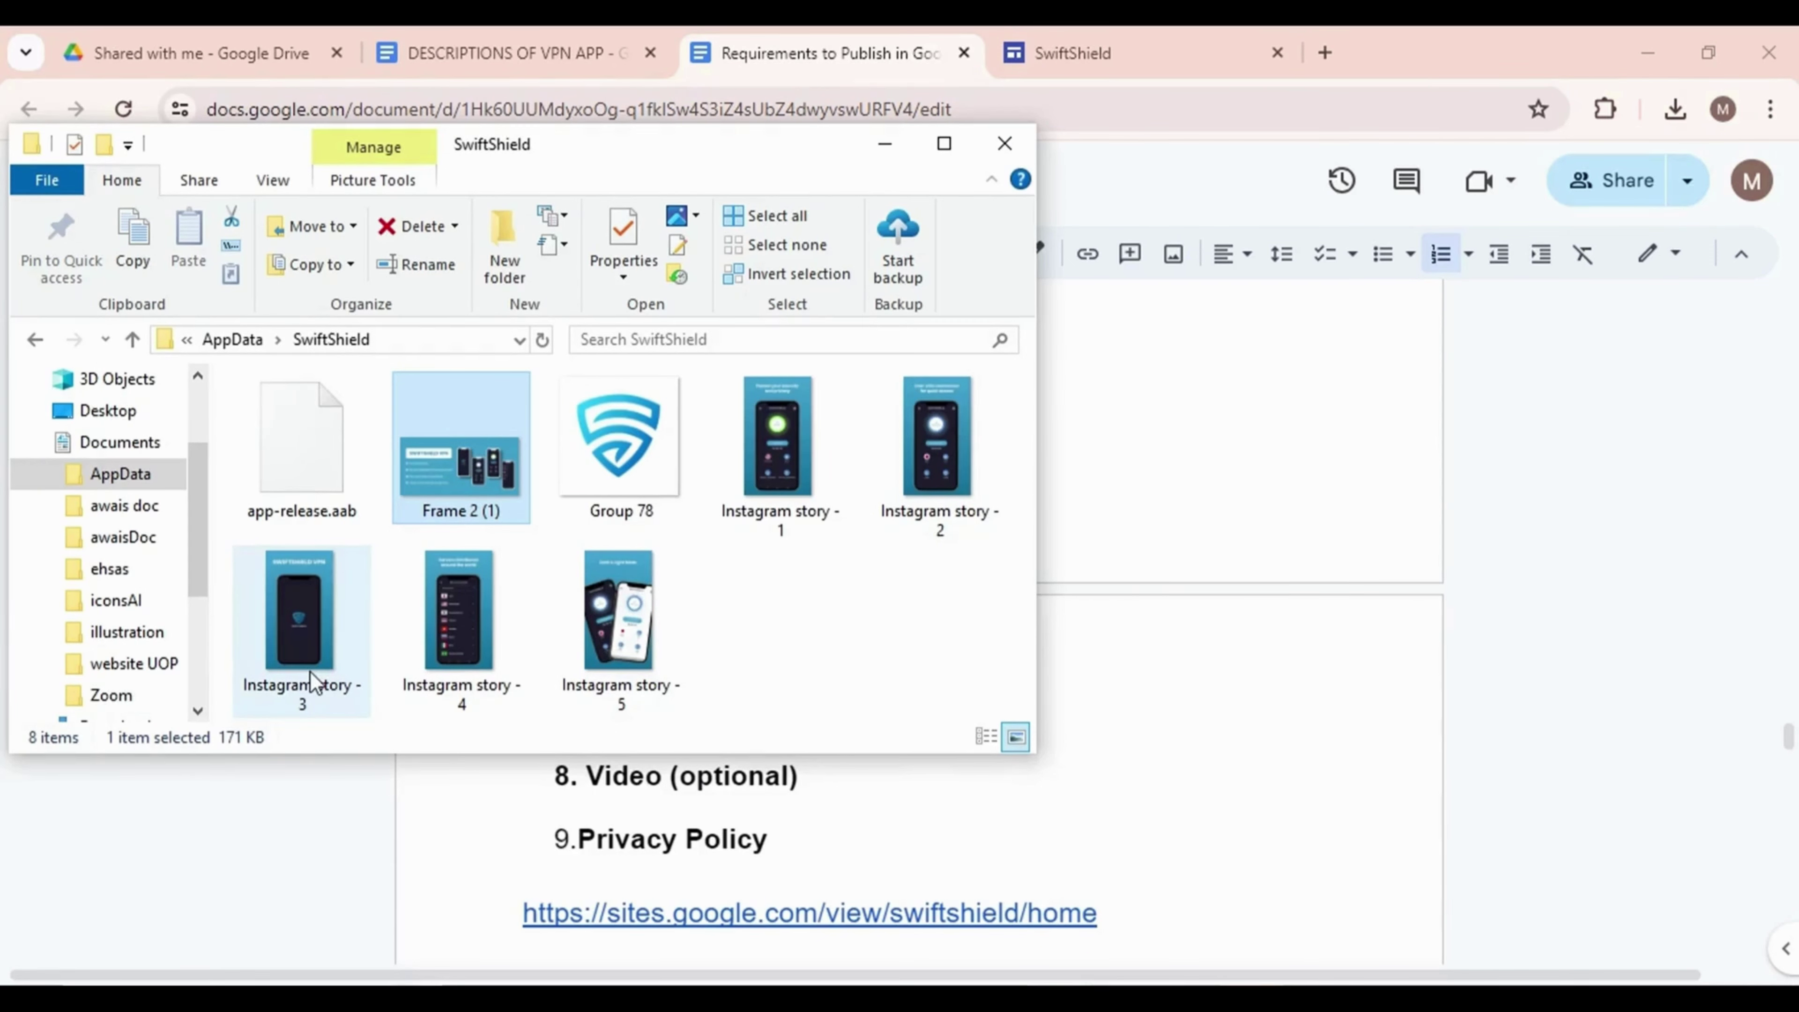
click(1151, 508)
scroll(865, 650, down, 2)
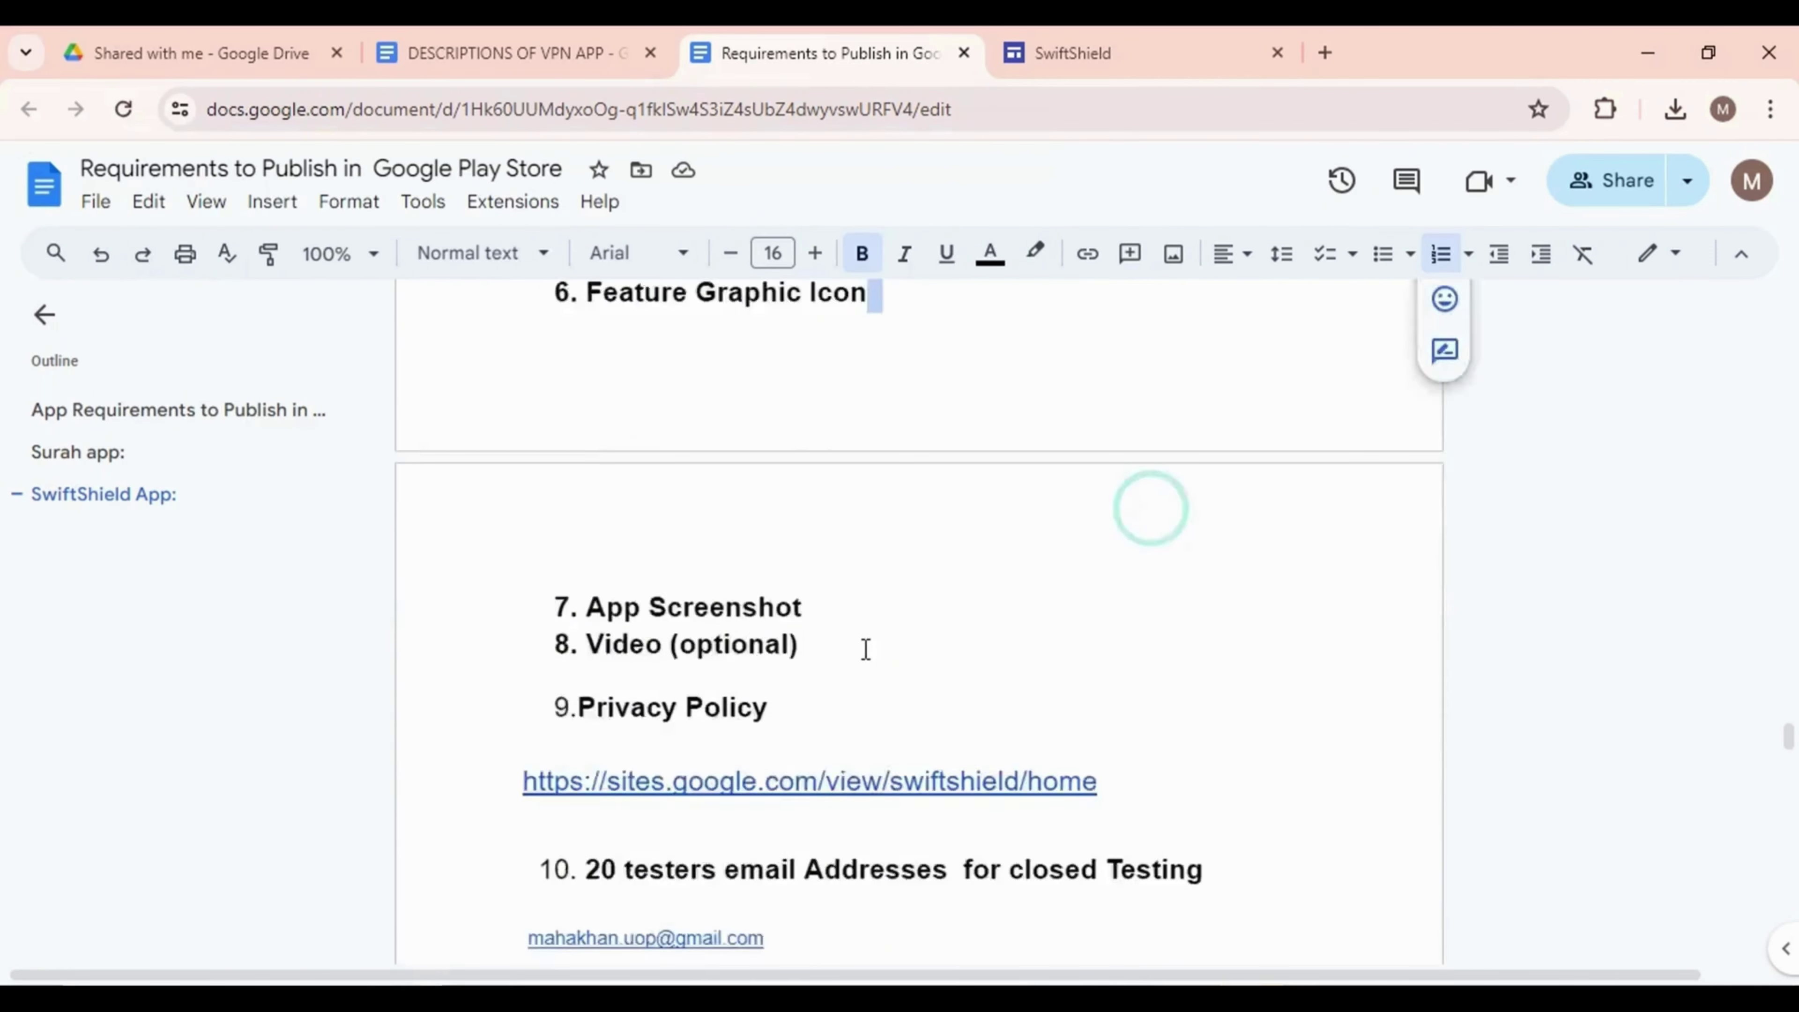
scroll(866, 650, down, 2)
drag(583, 586, 803, 591)
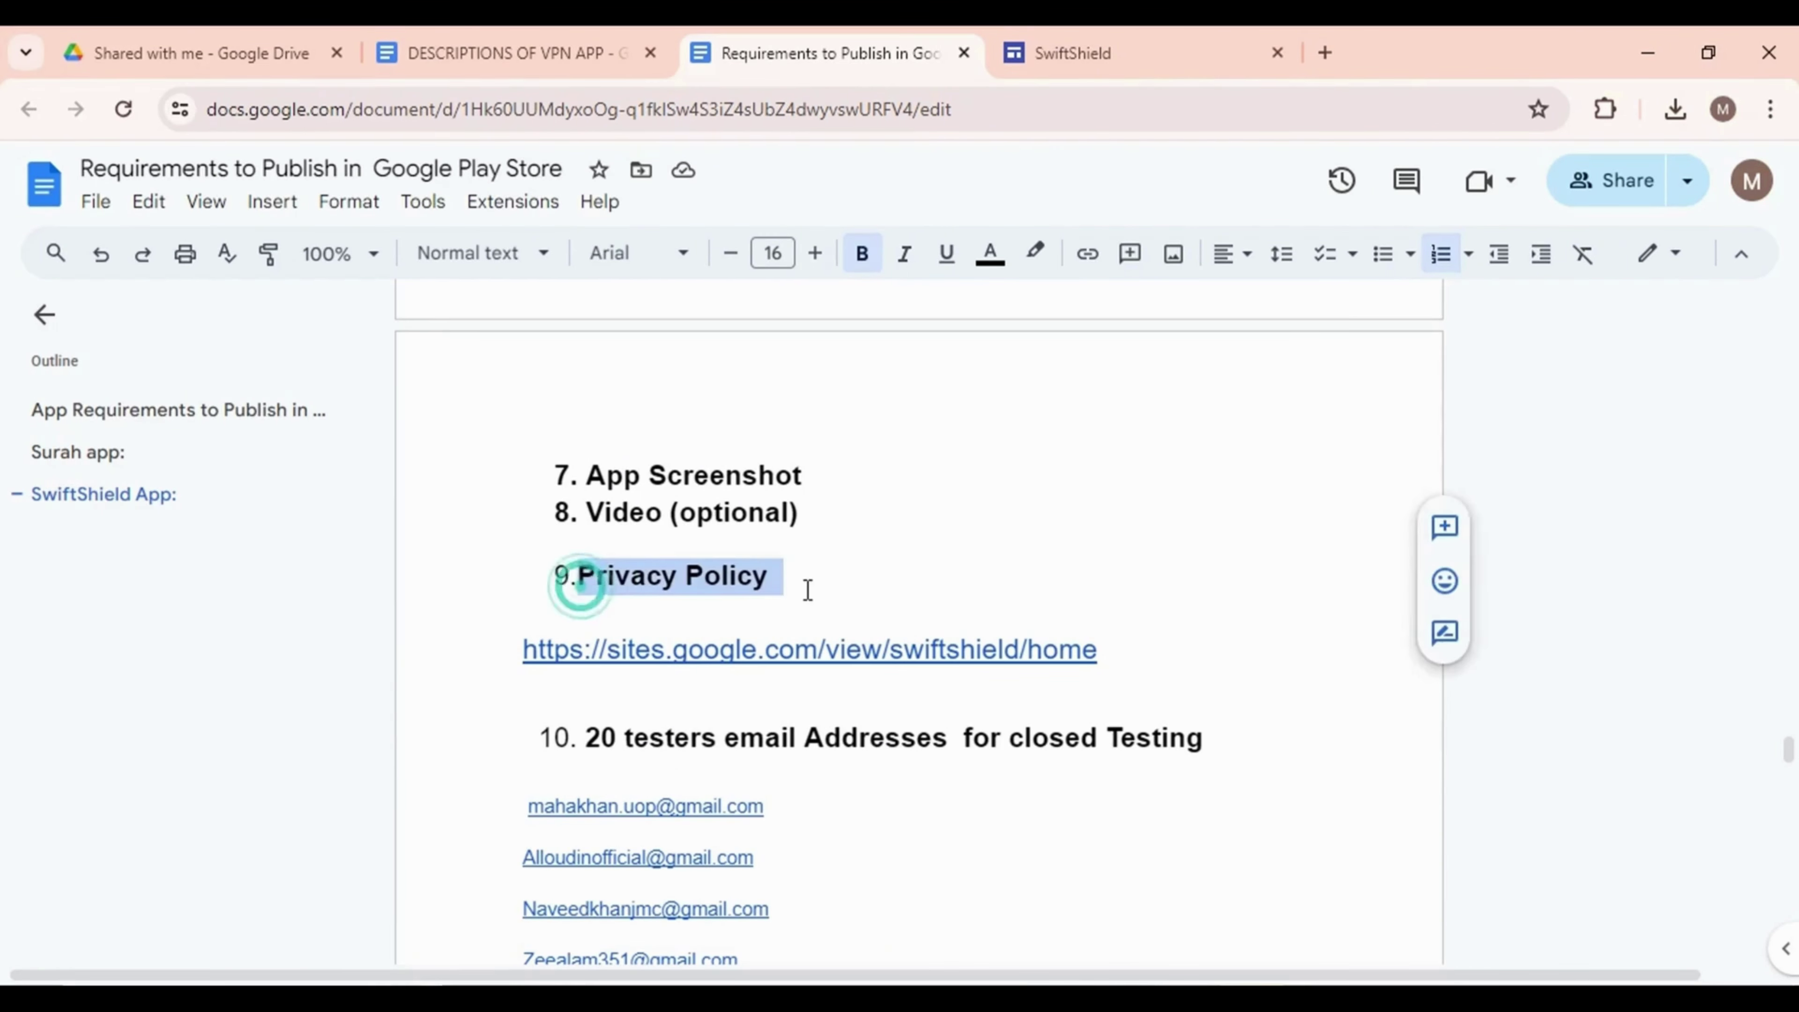
click(945, 608)
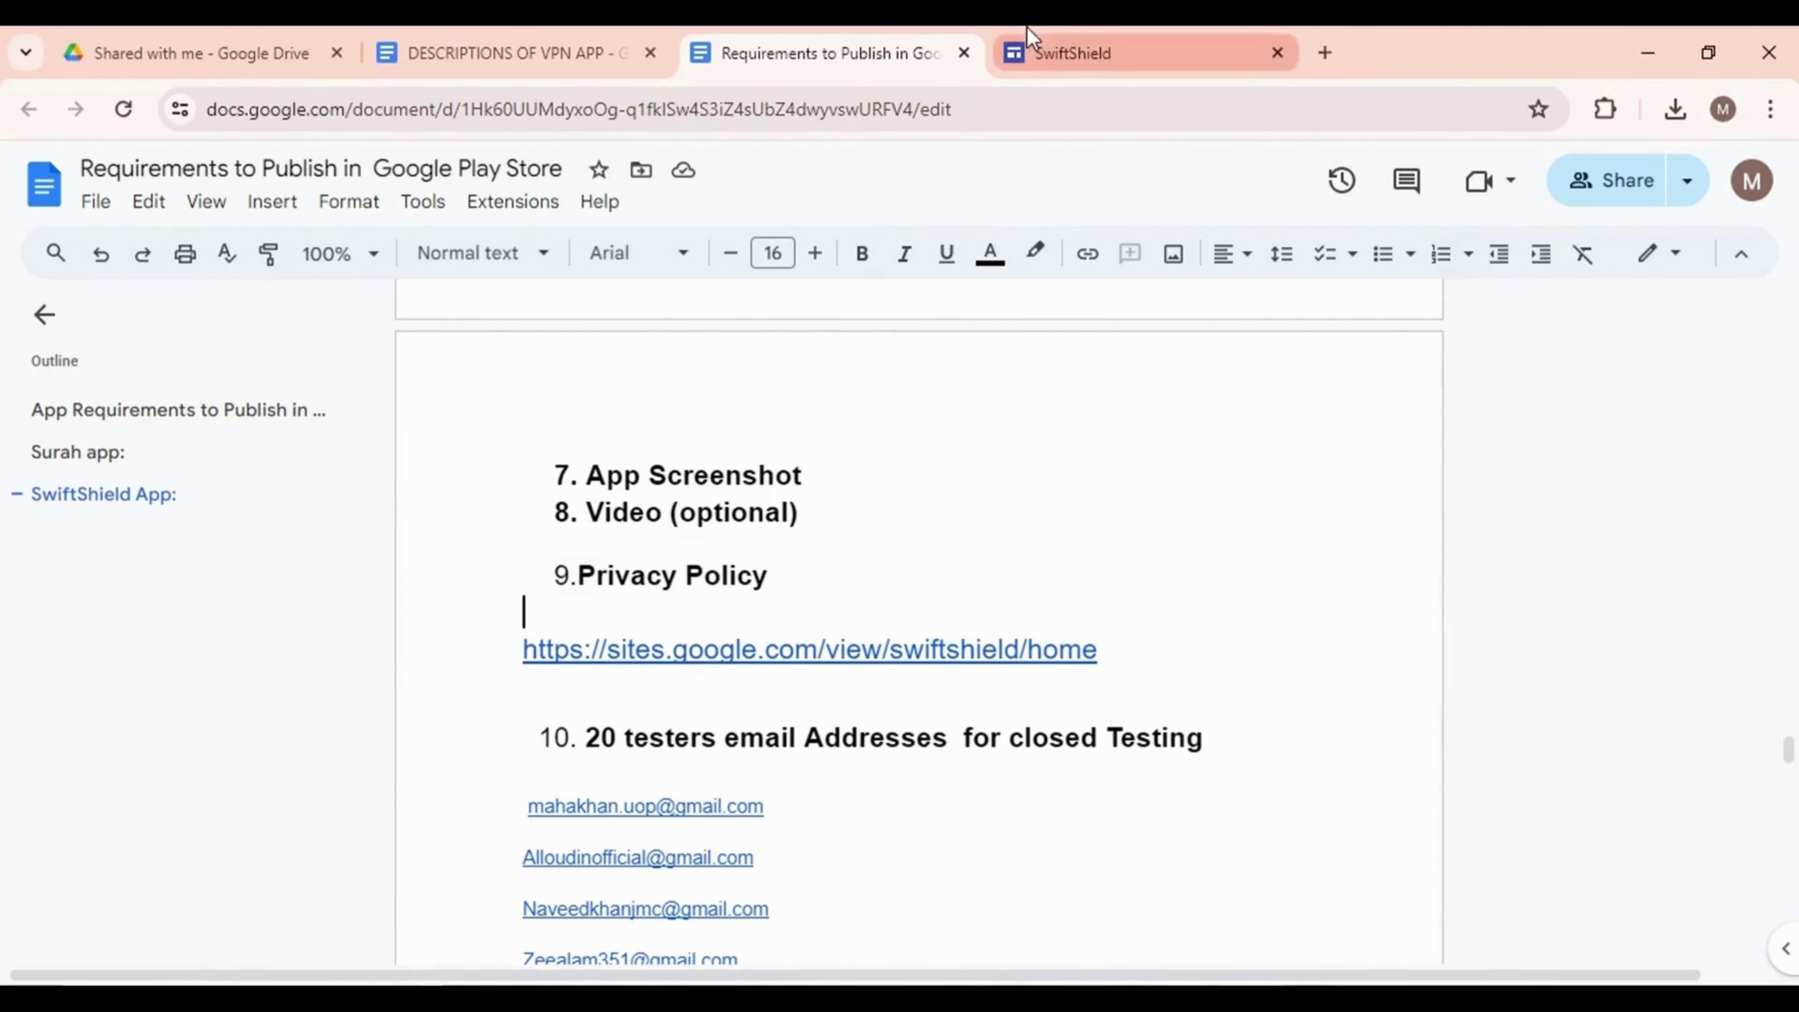
click(1027, 44)
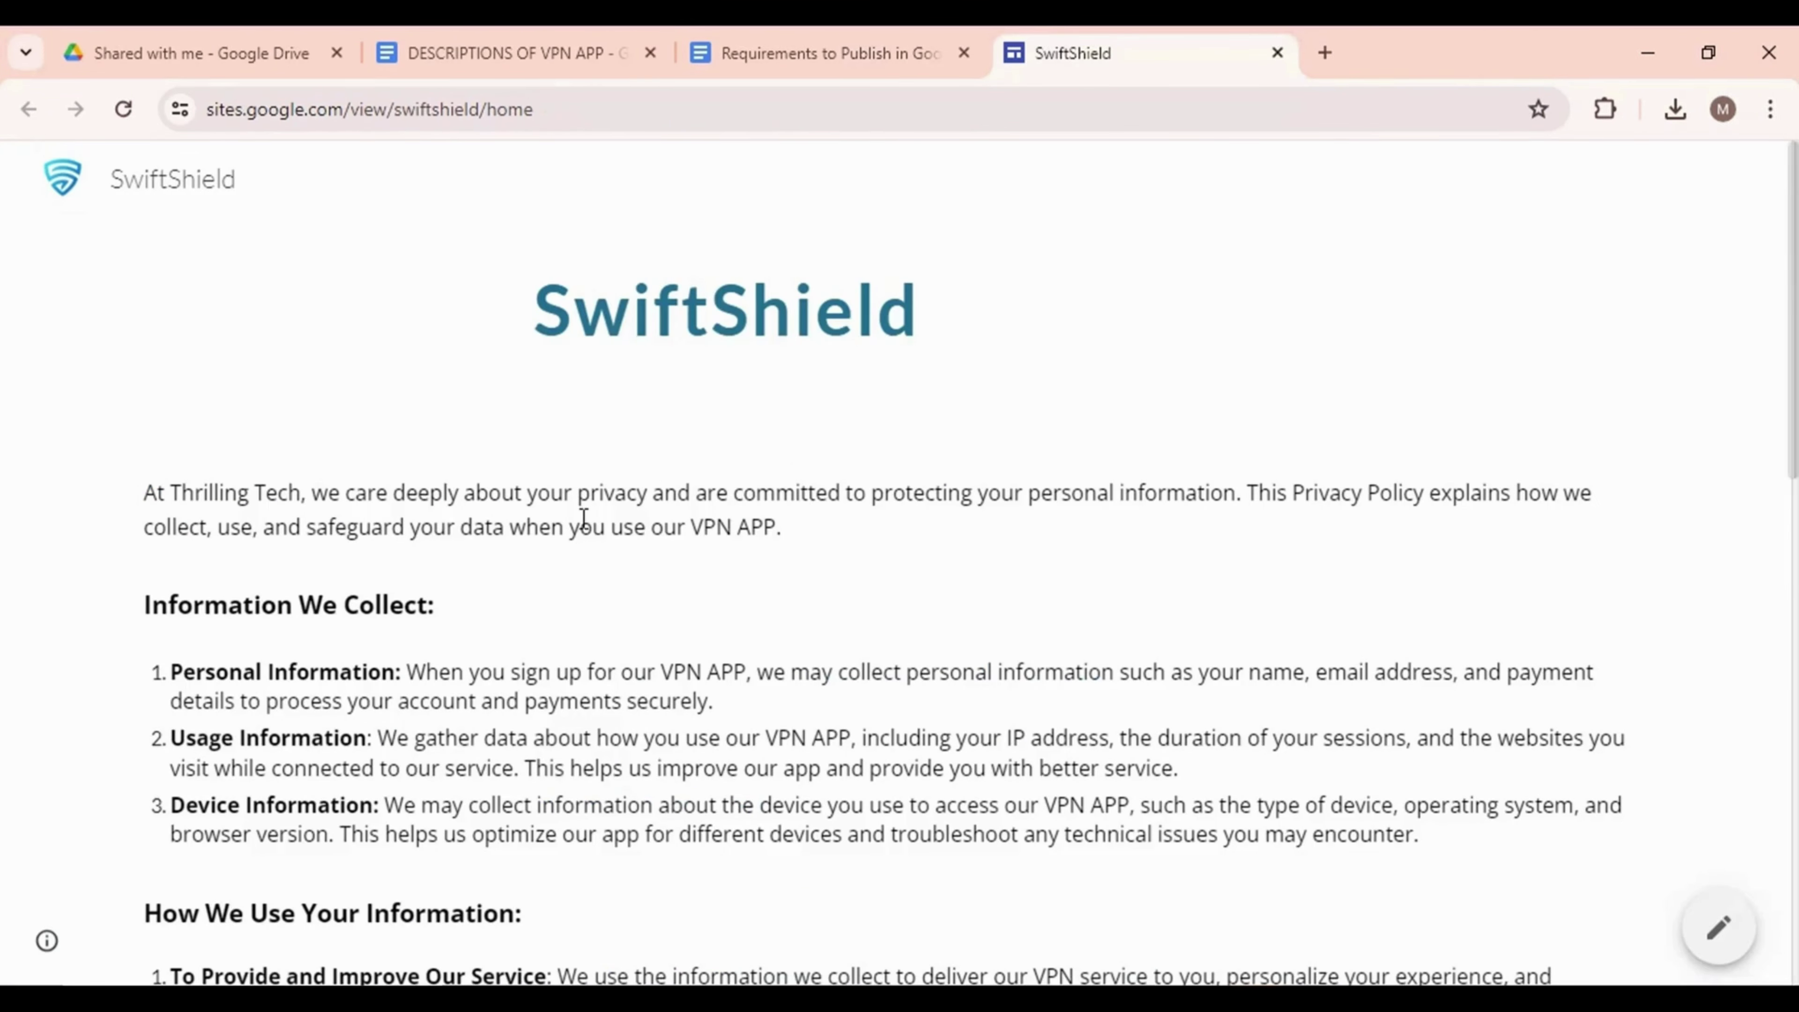
scroll(583, 517, down, 15)
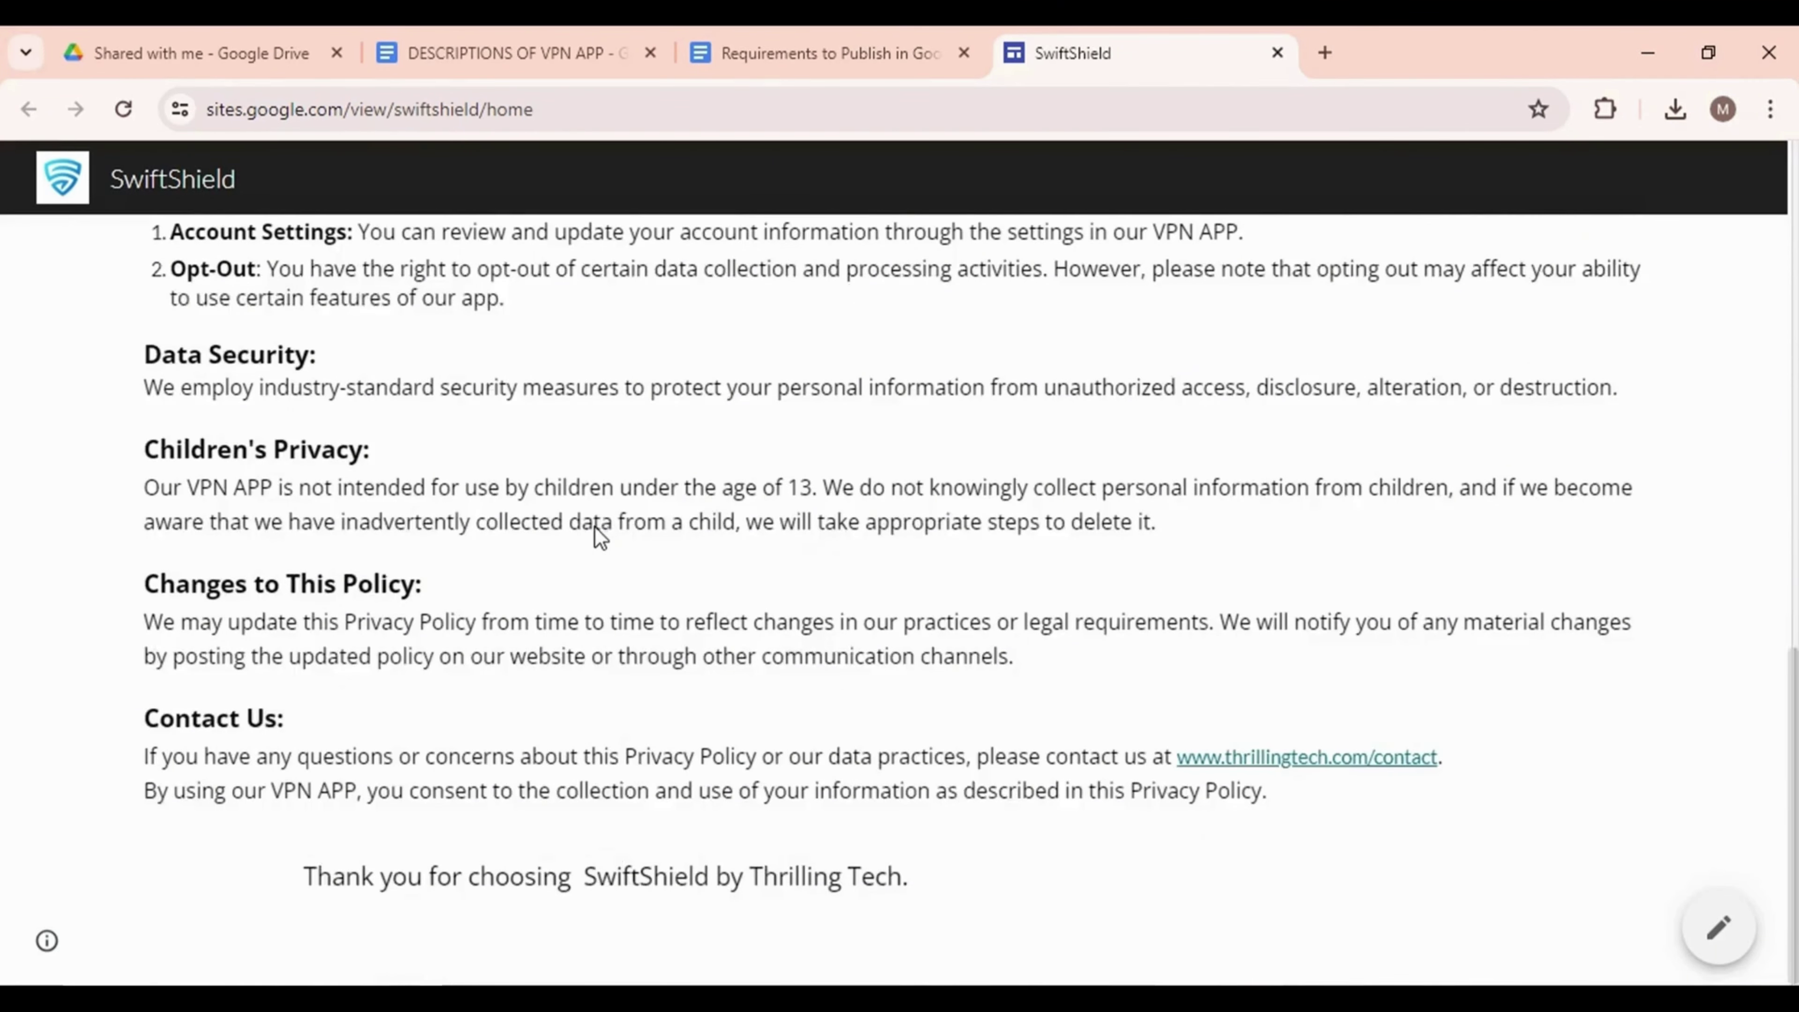
scroll(603, 528, up, 15)
click(824, 53)
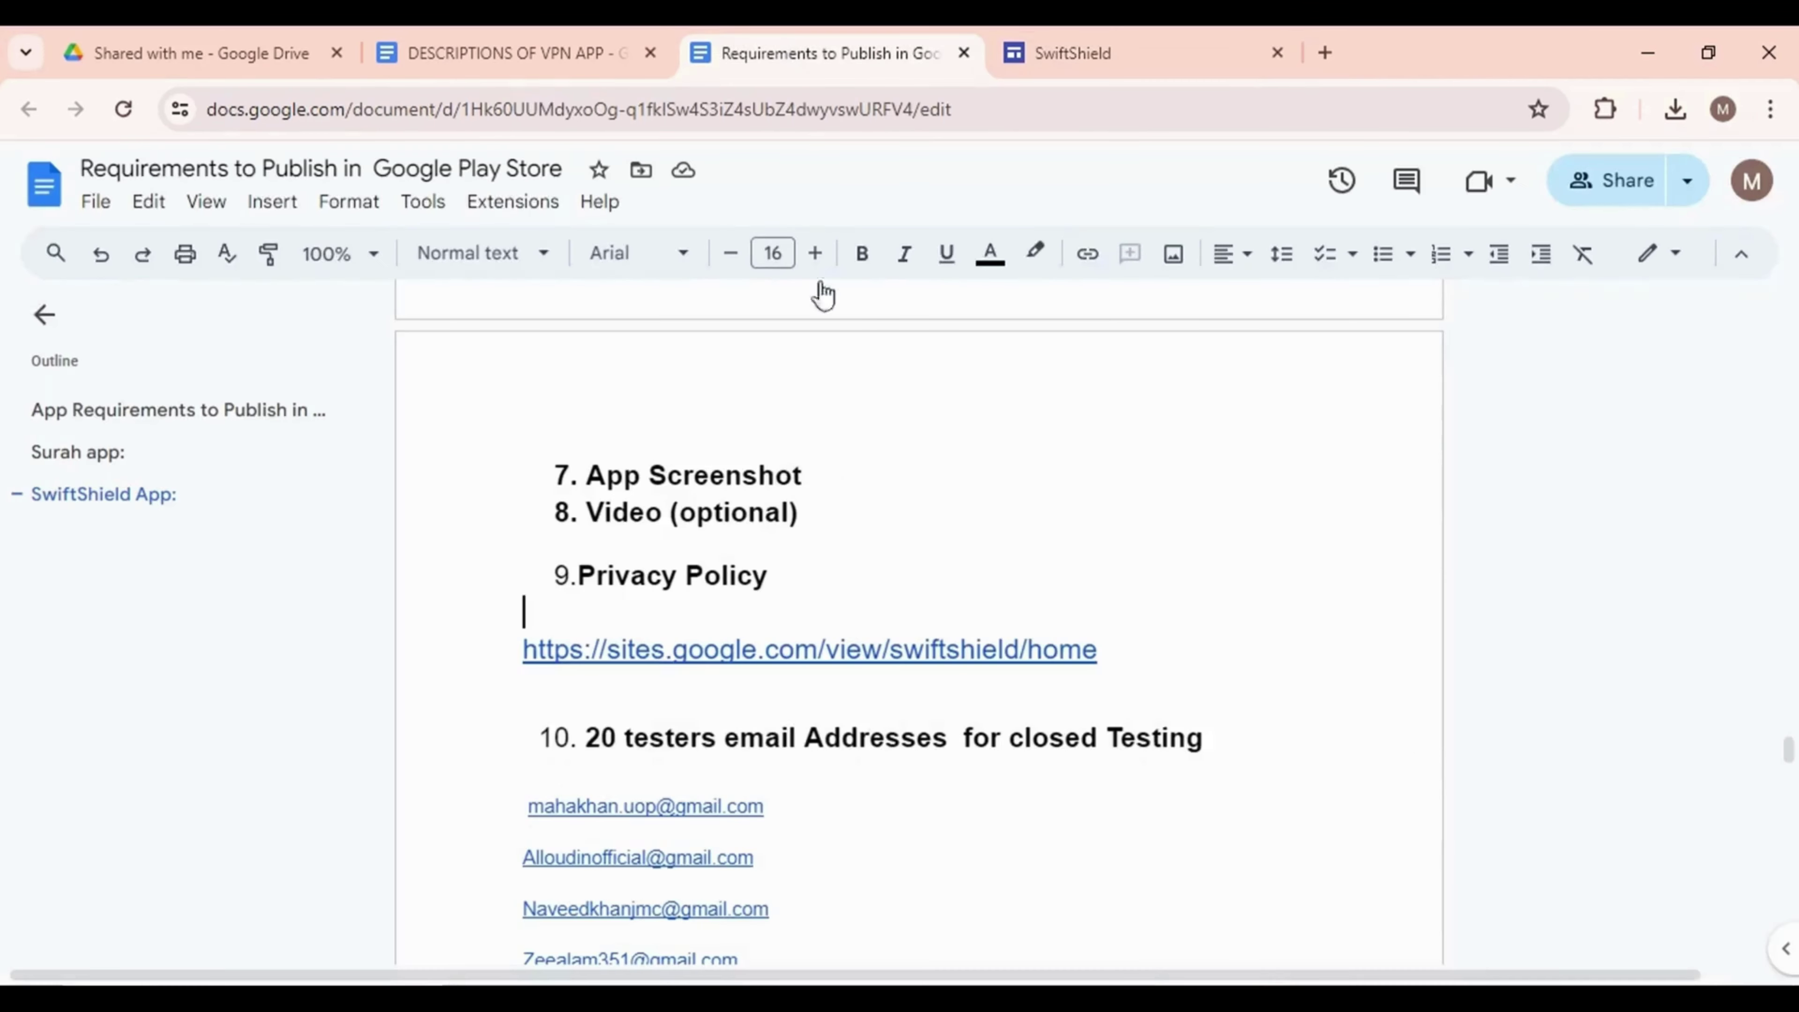
Scroll the Play Console app list and start a new app with Create app
scroll(826, 521, down, 4)
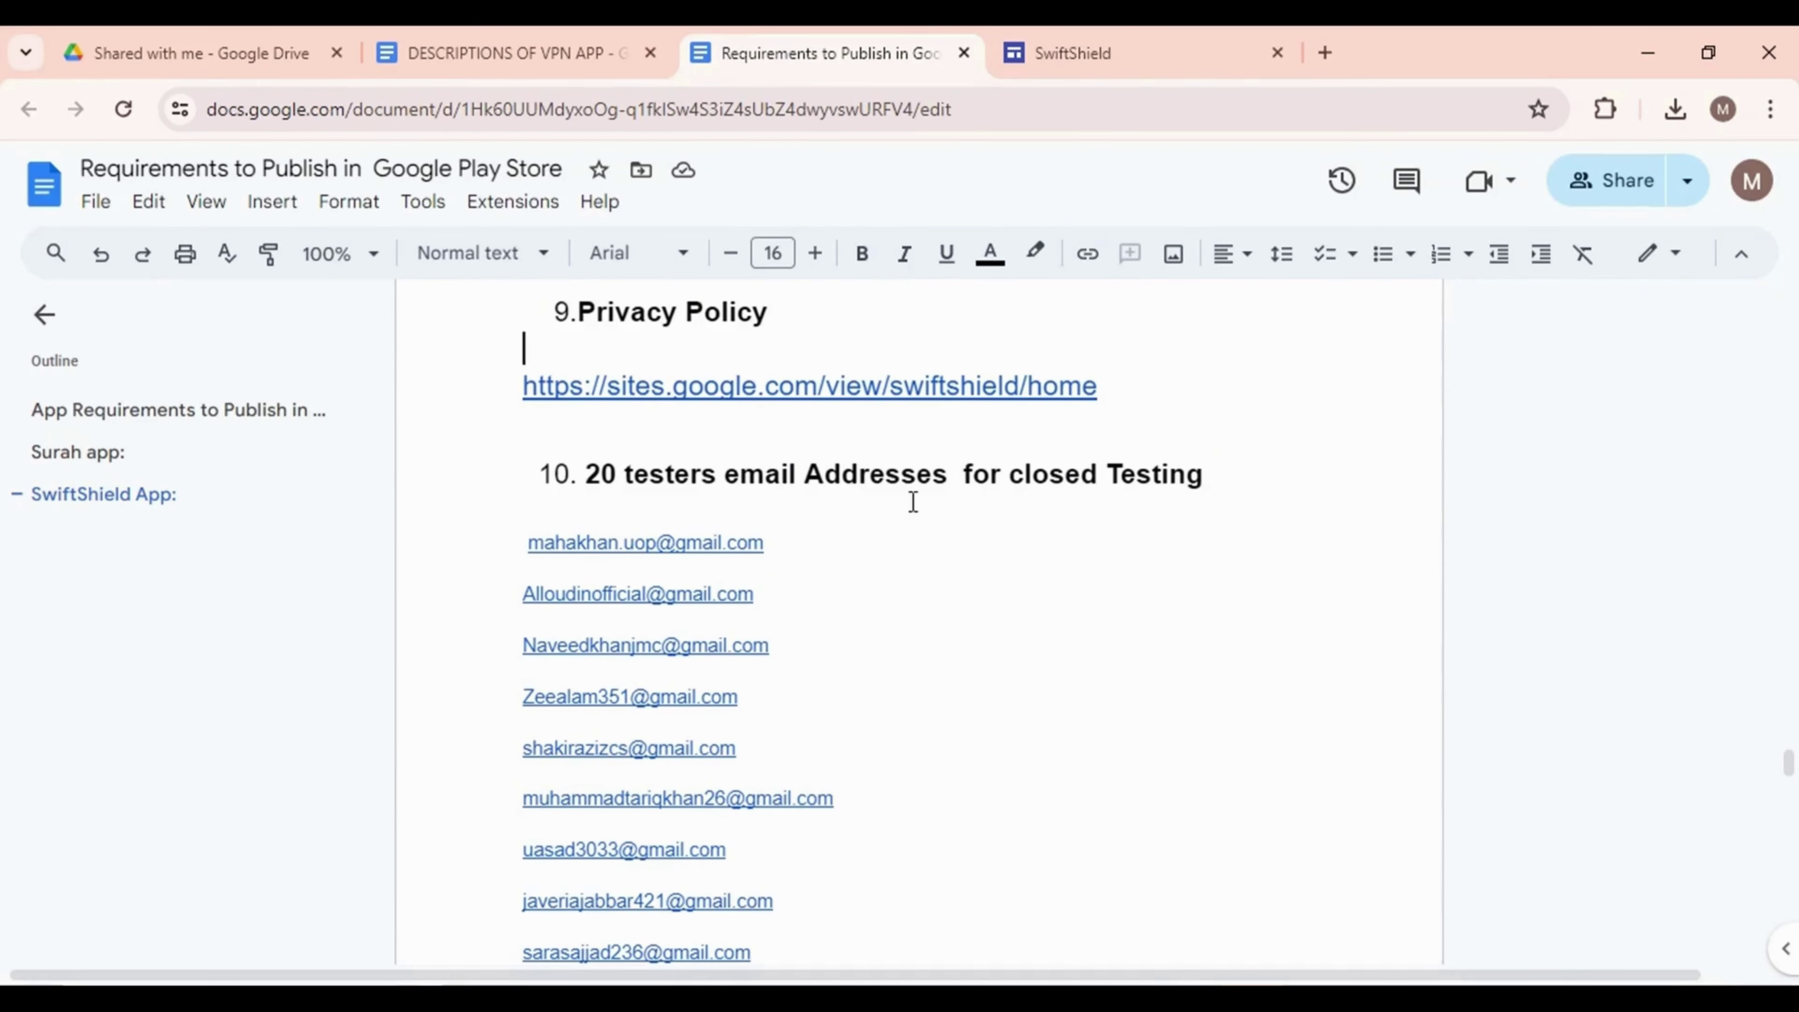
scroll(850, 600, down, 18)
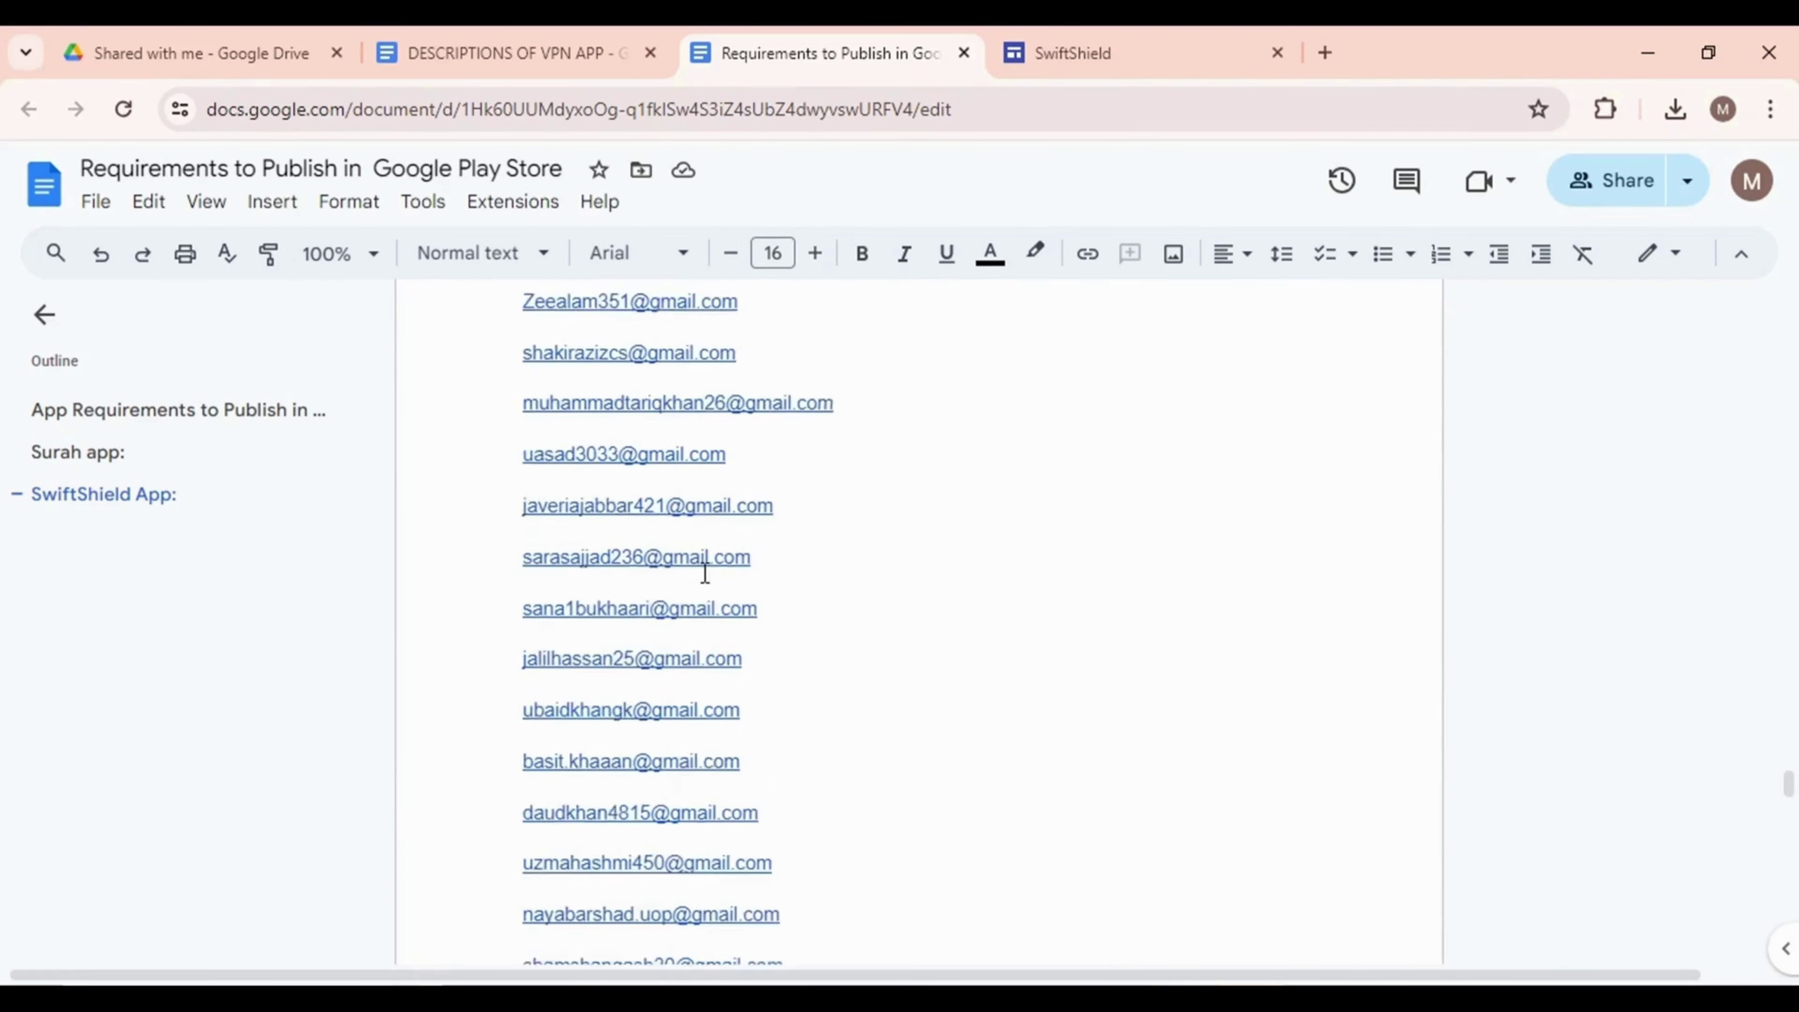
scroll(704, 588, up, 20)
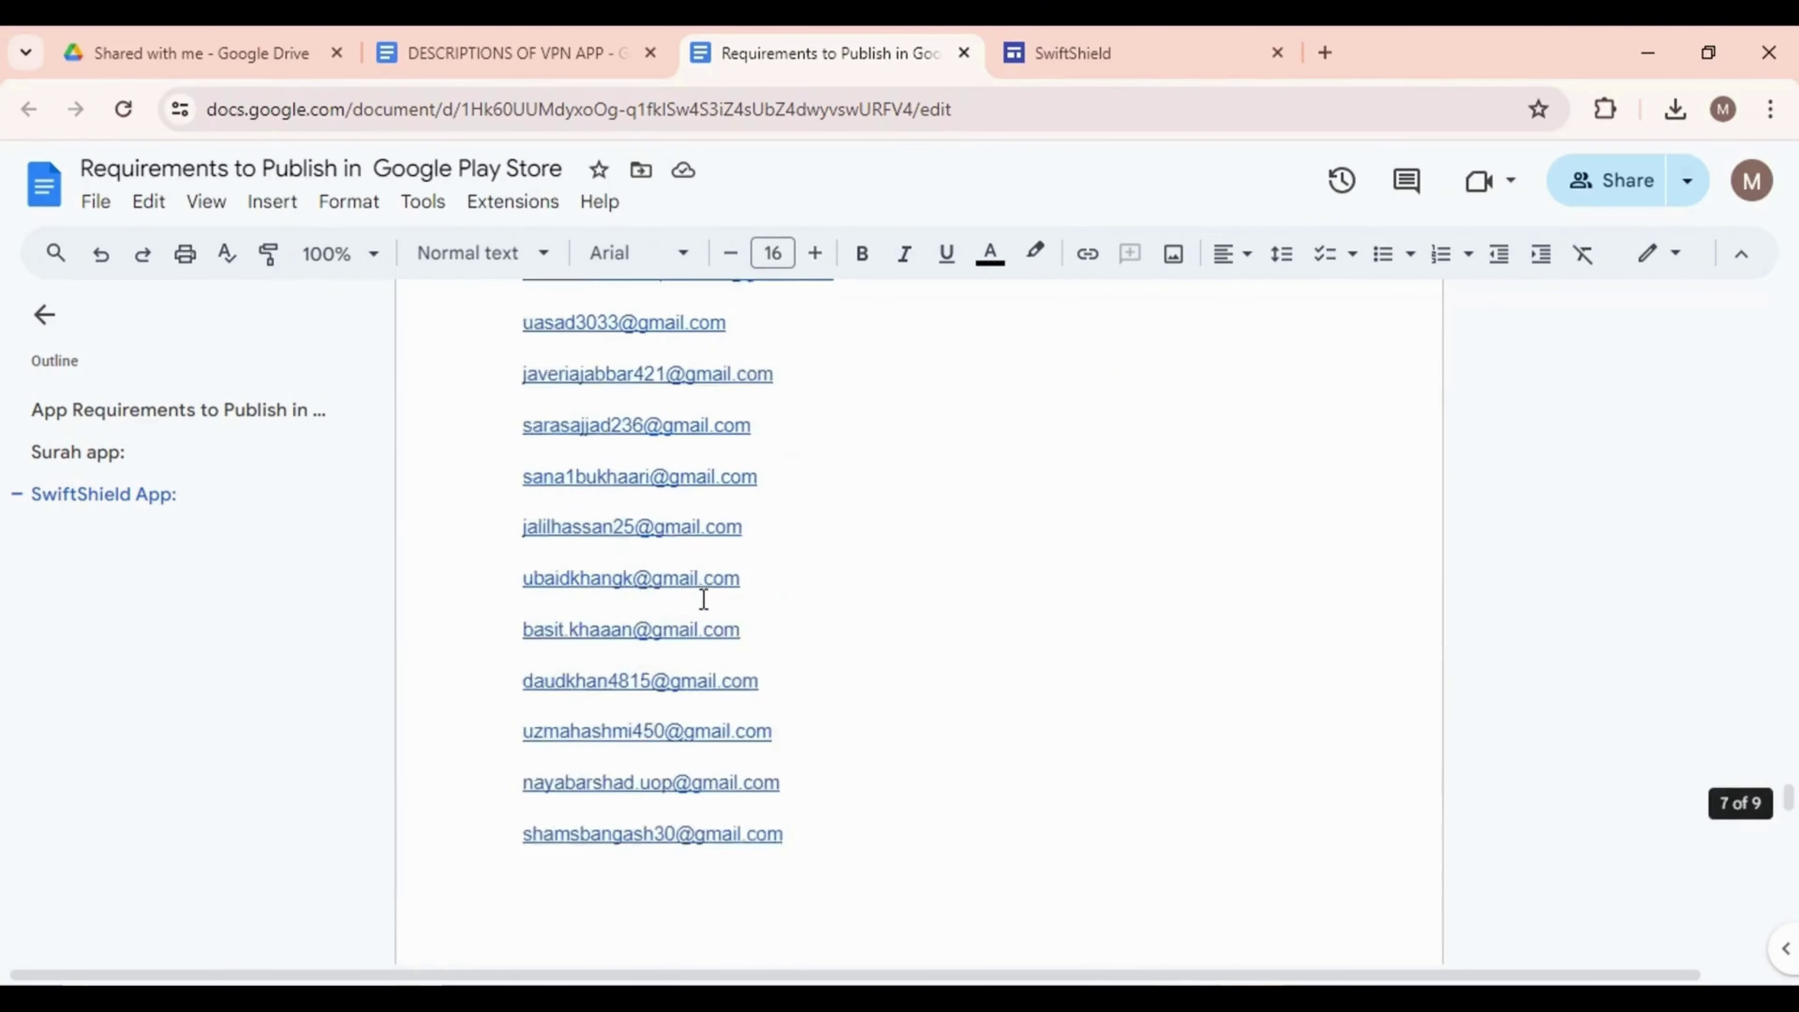
scroll(707, 599, up, 16)
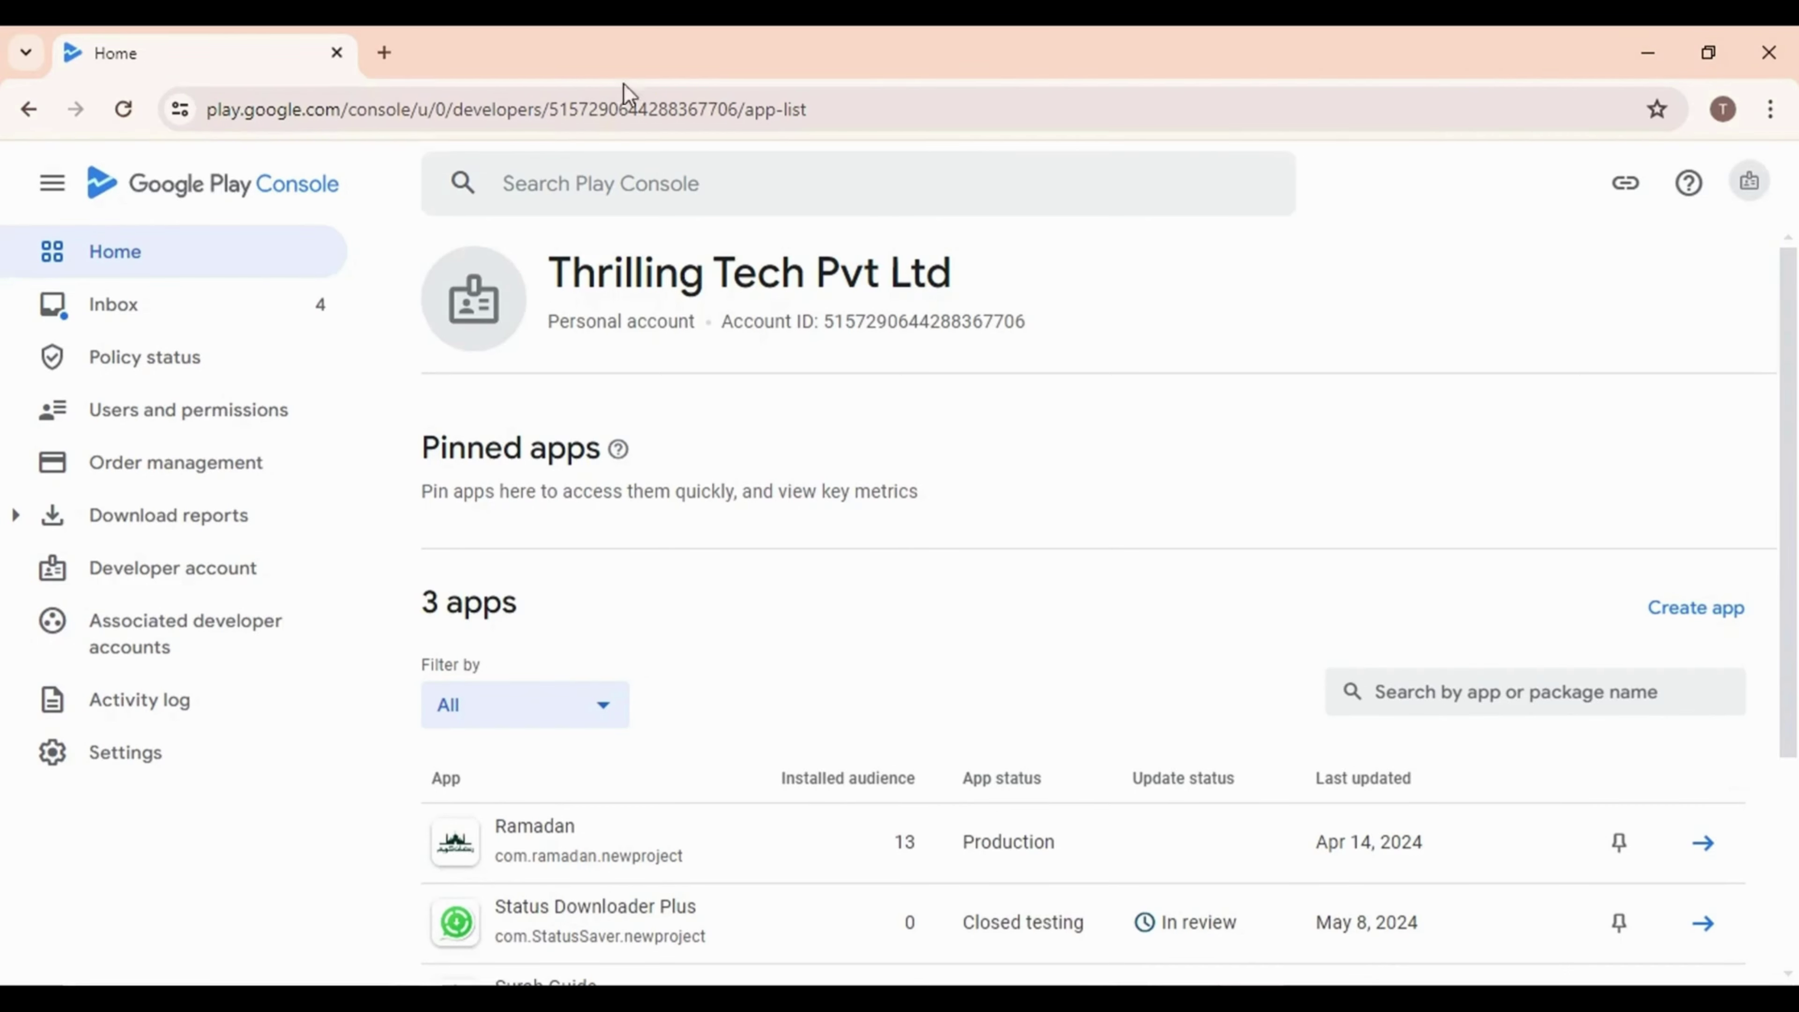
scroll(1015, 642, down, 5)
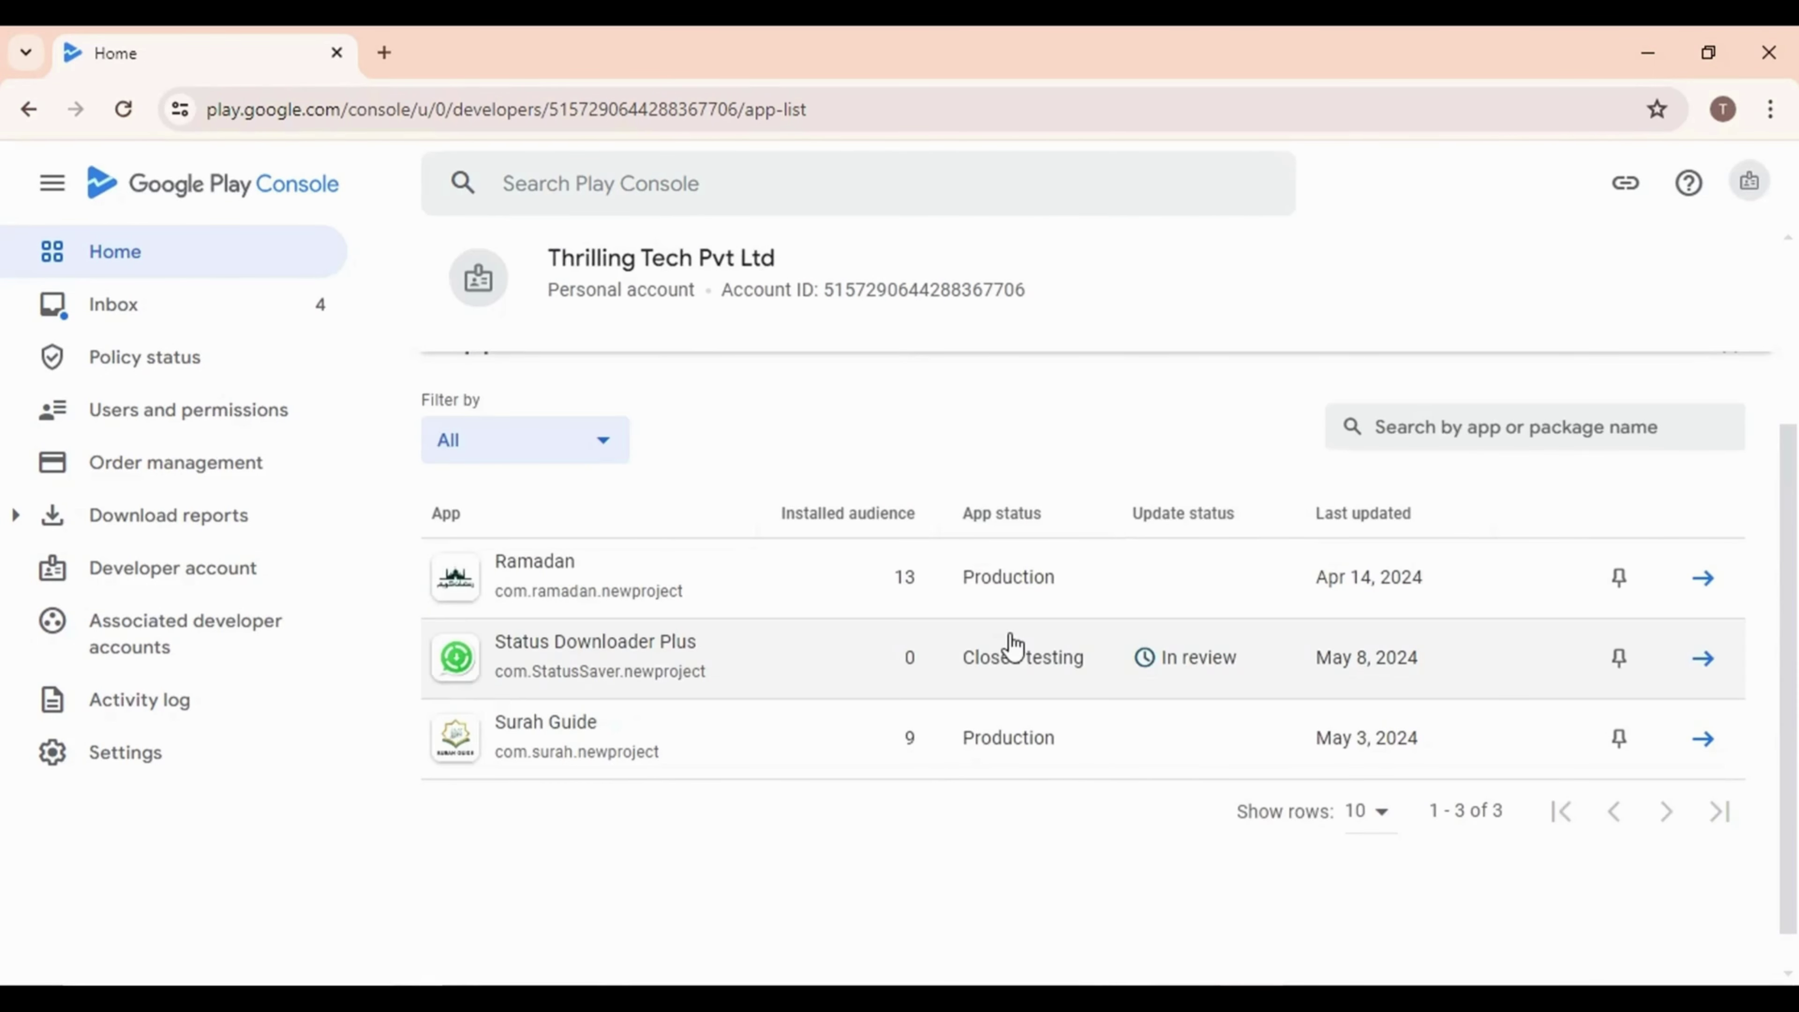
scroll(1497, 546, up, 5)
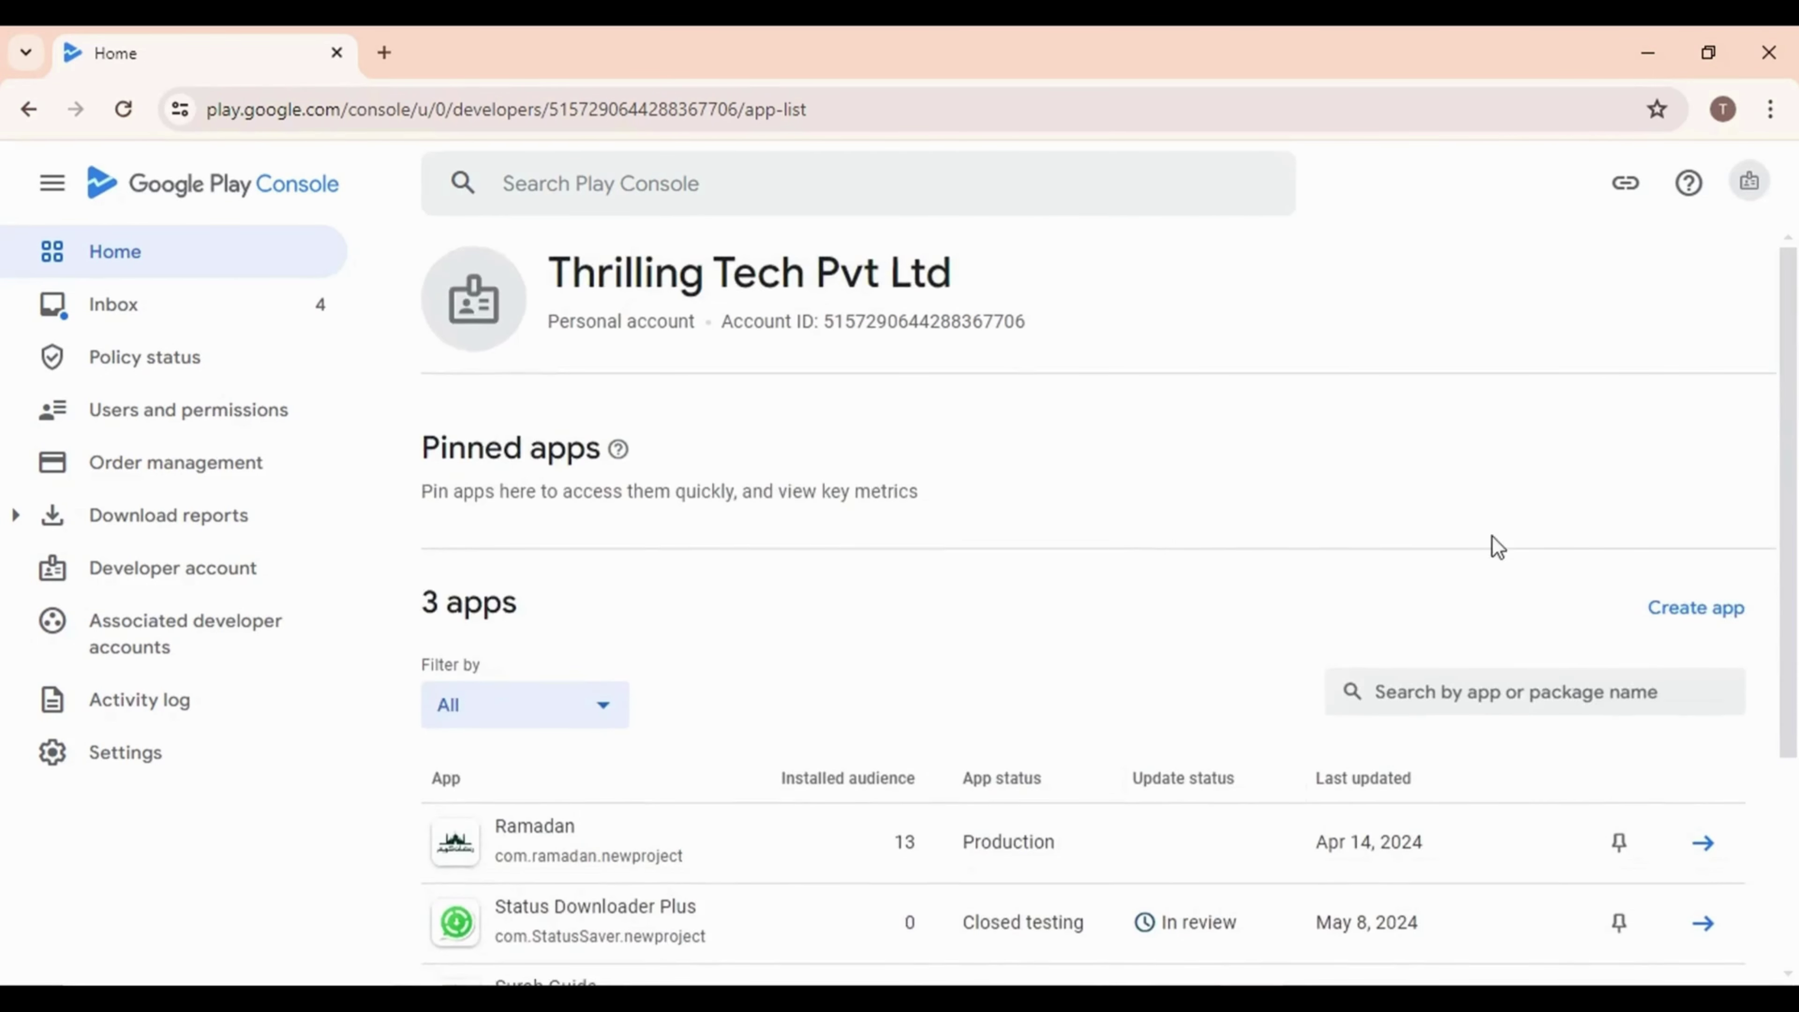
click(1696, 613)
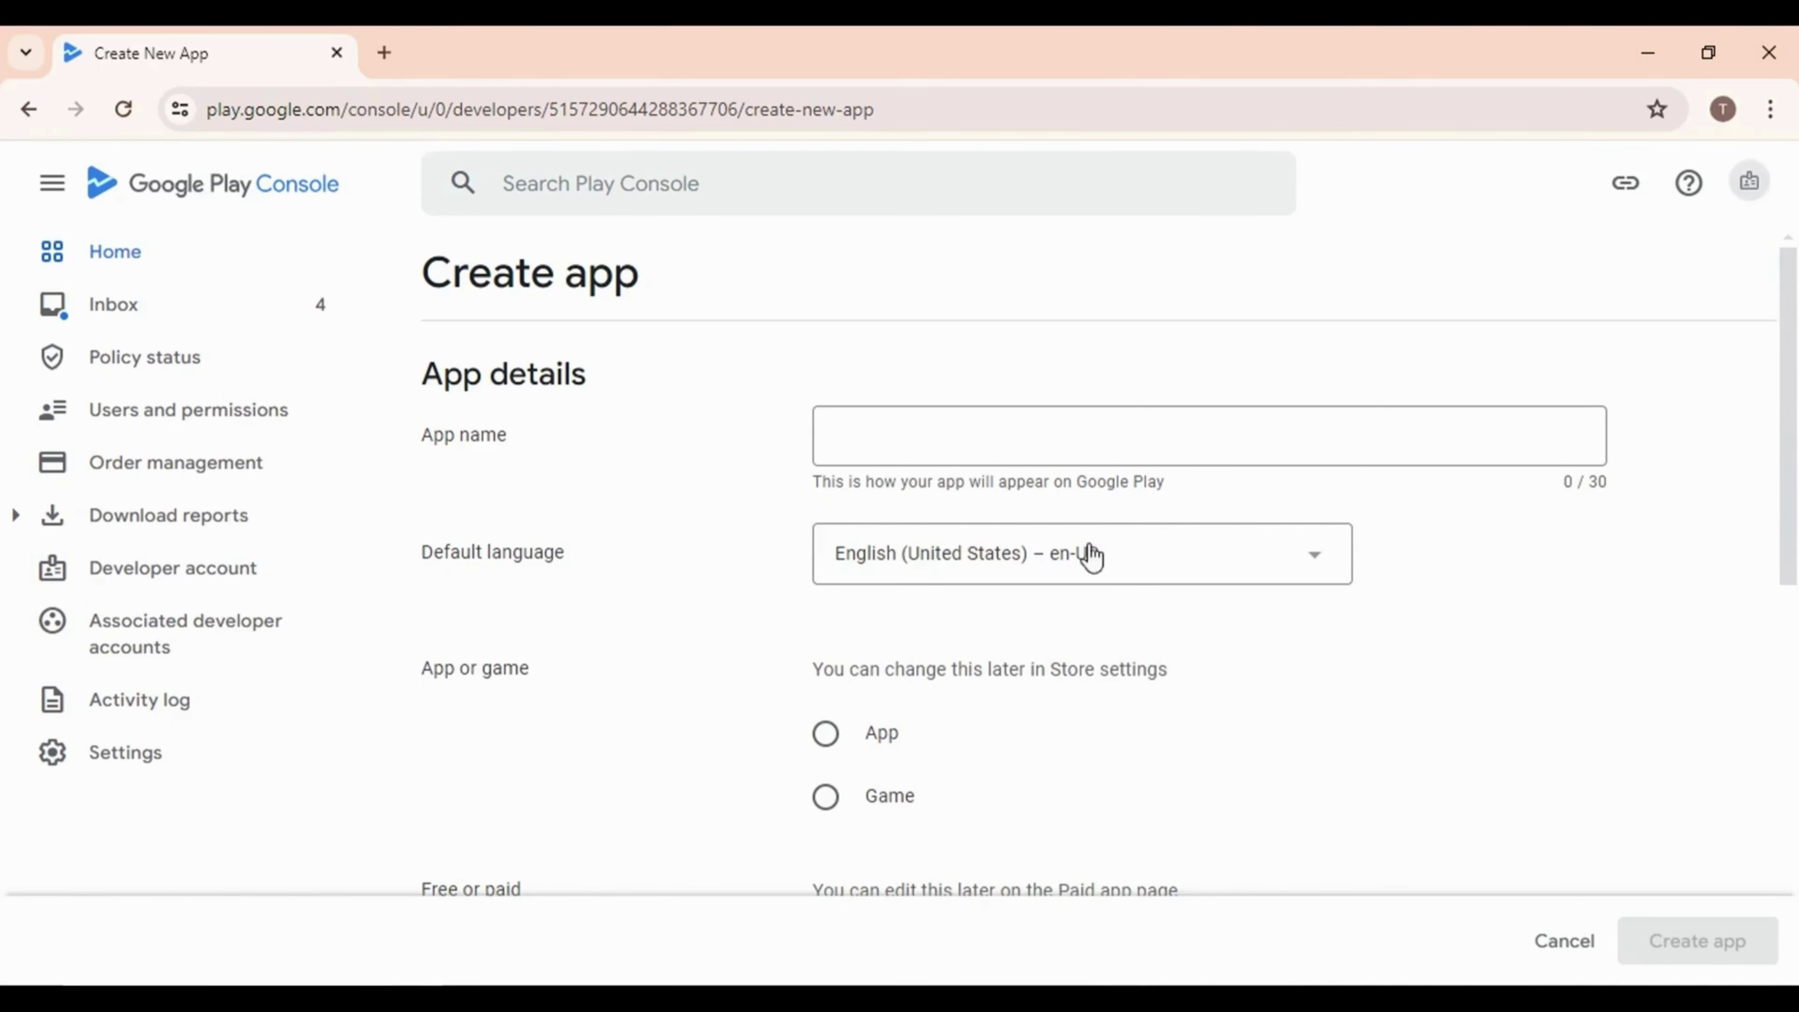
Copy 'SwiftShield' from the requirements document and paste it as the app name
key(alt+Tab)
drag(743, 486, 918, 494)
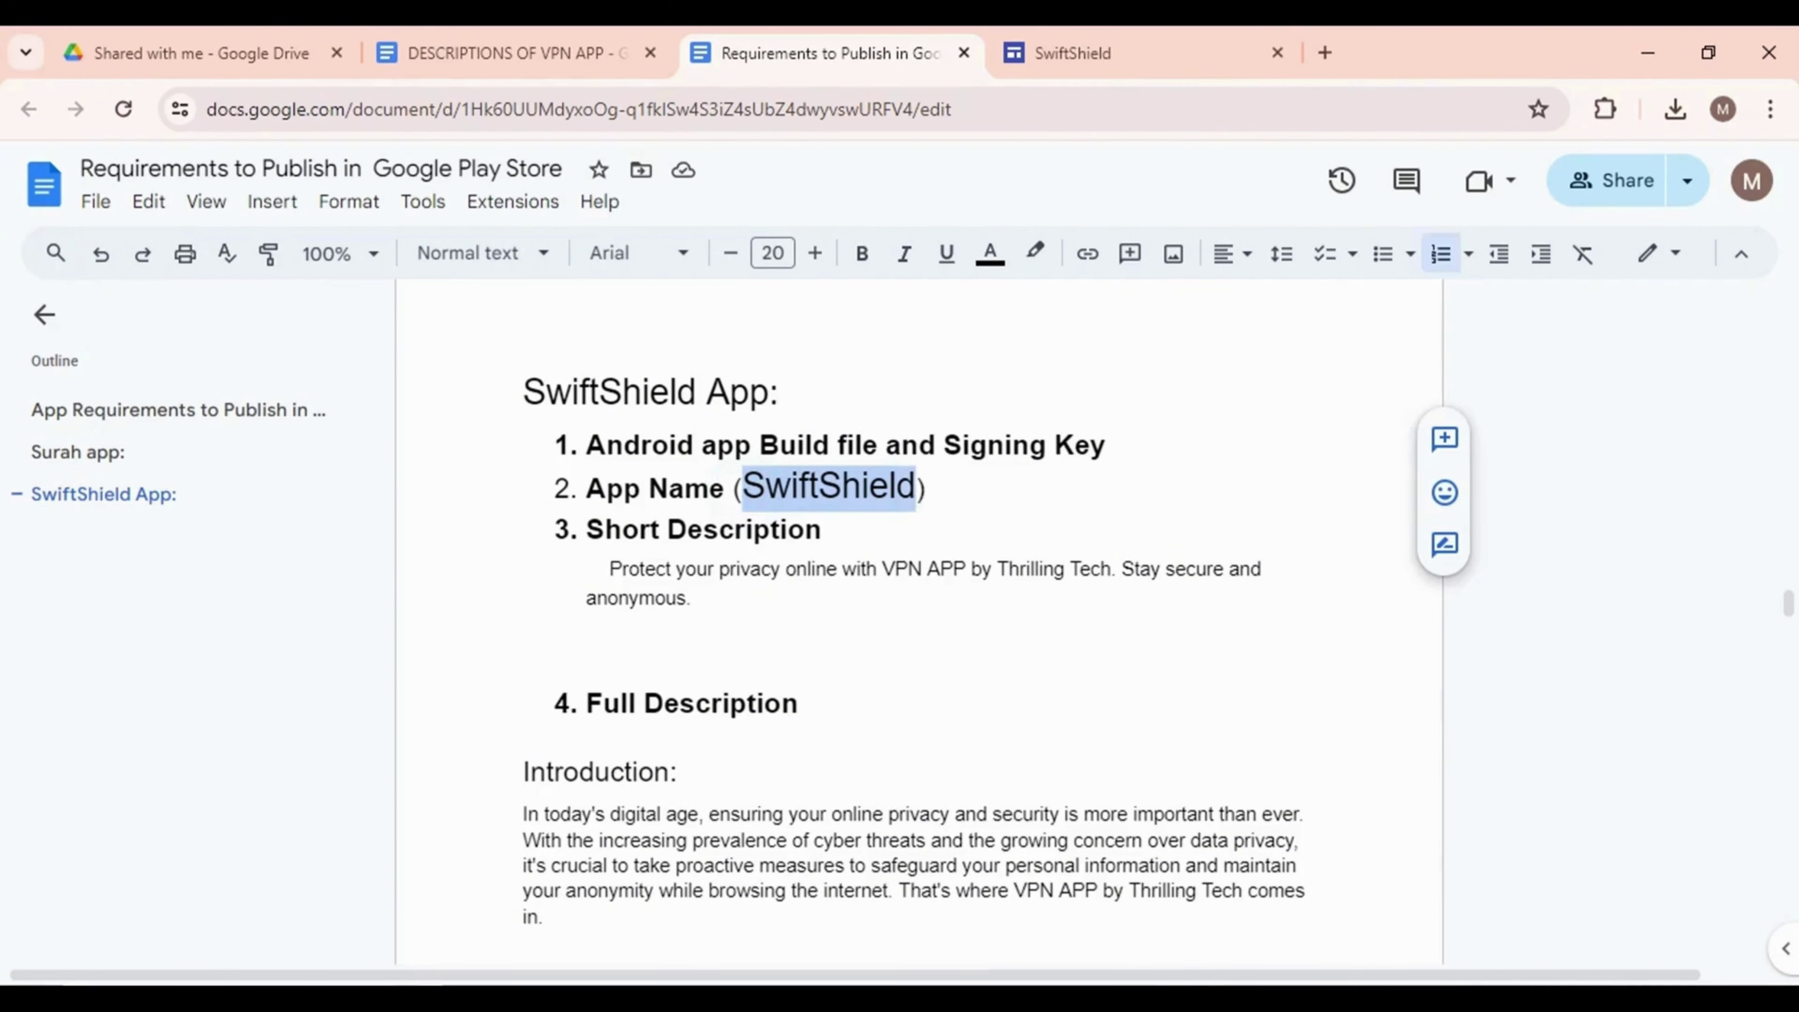
key(alt+Tab)
click(937, 456)
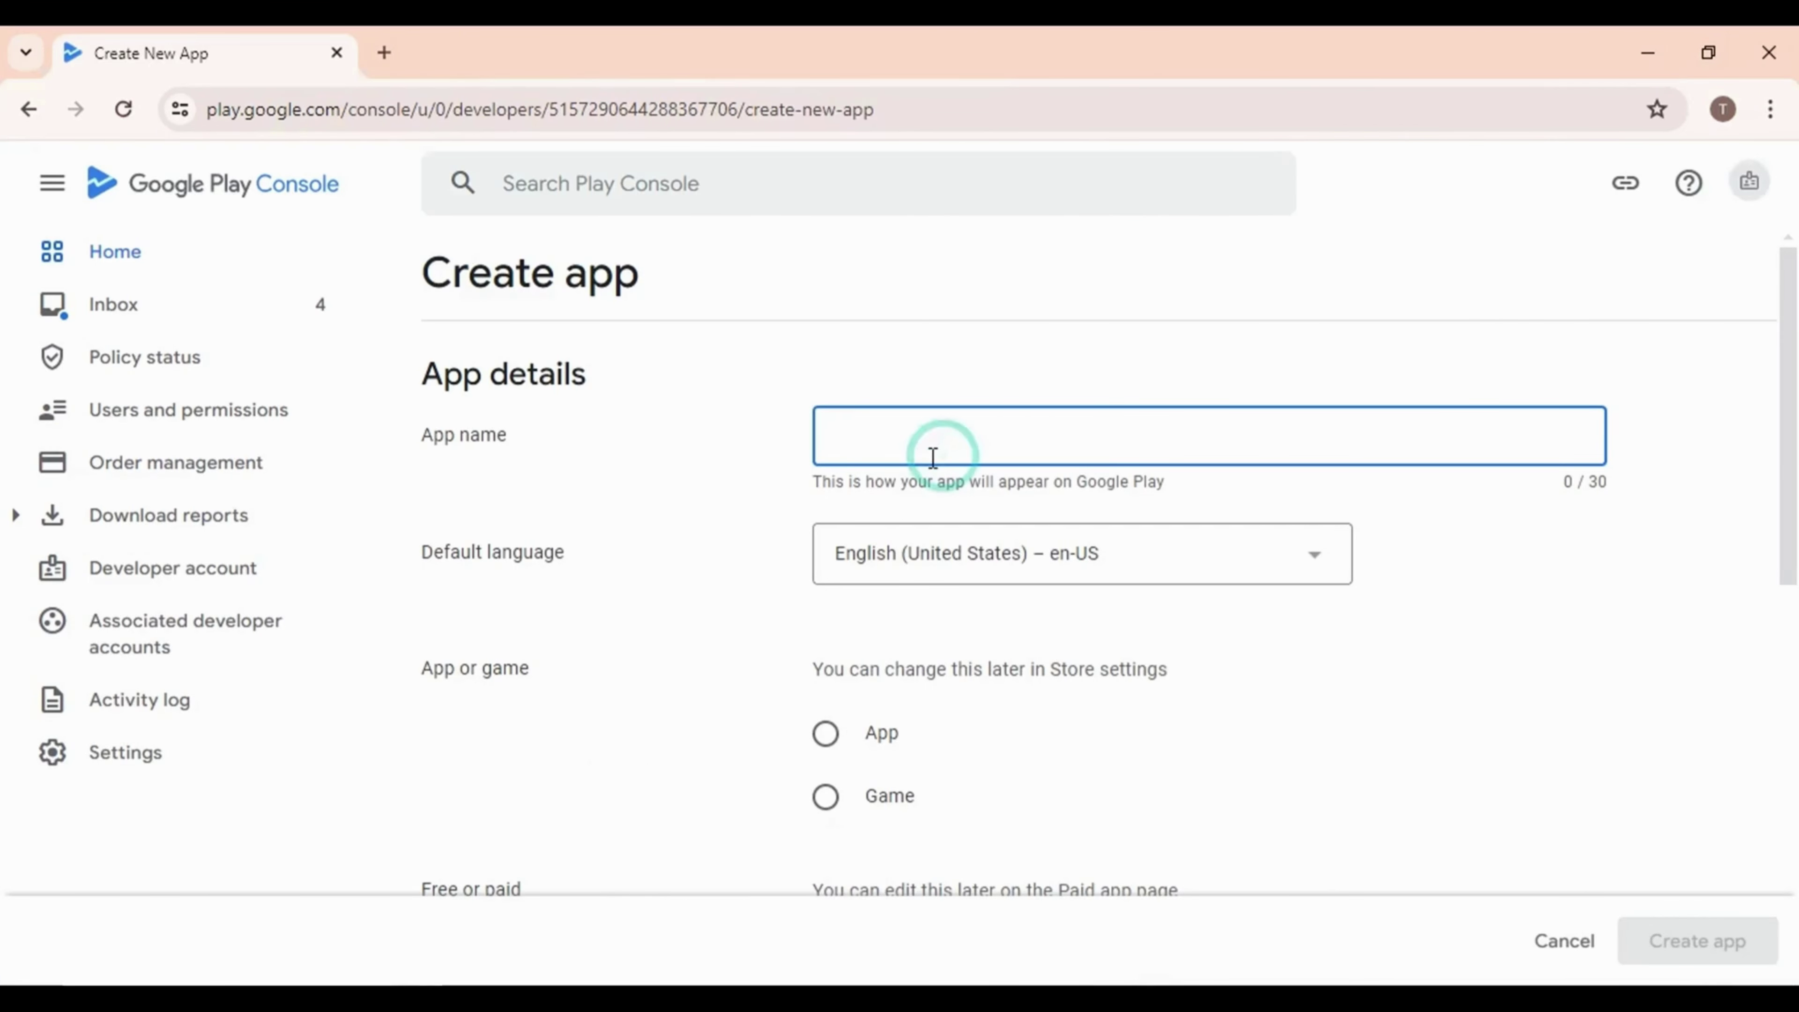
text(SwiftShield)
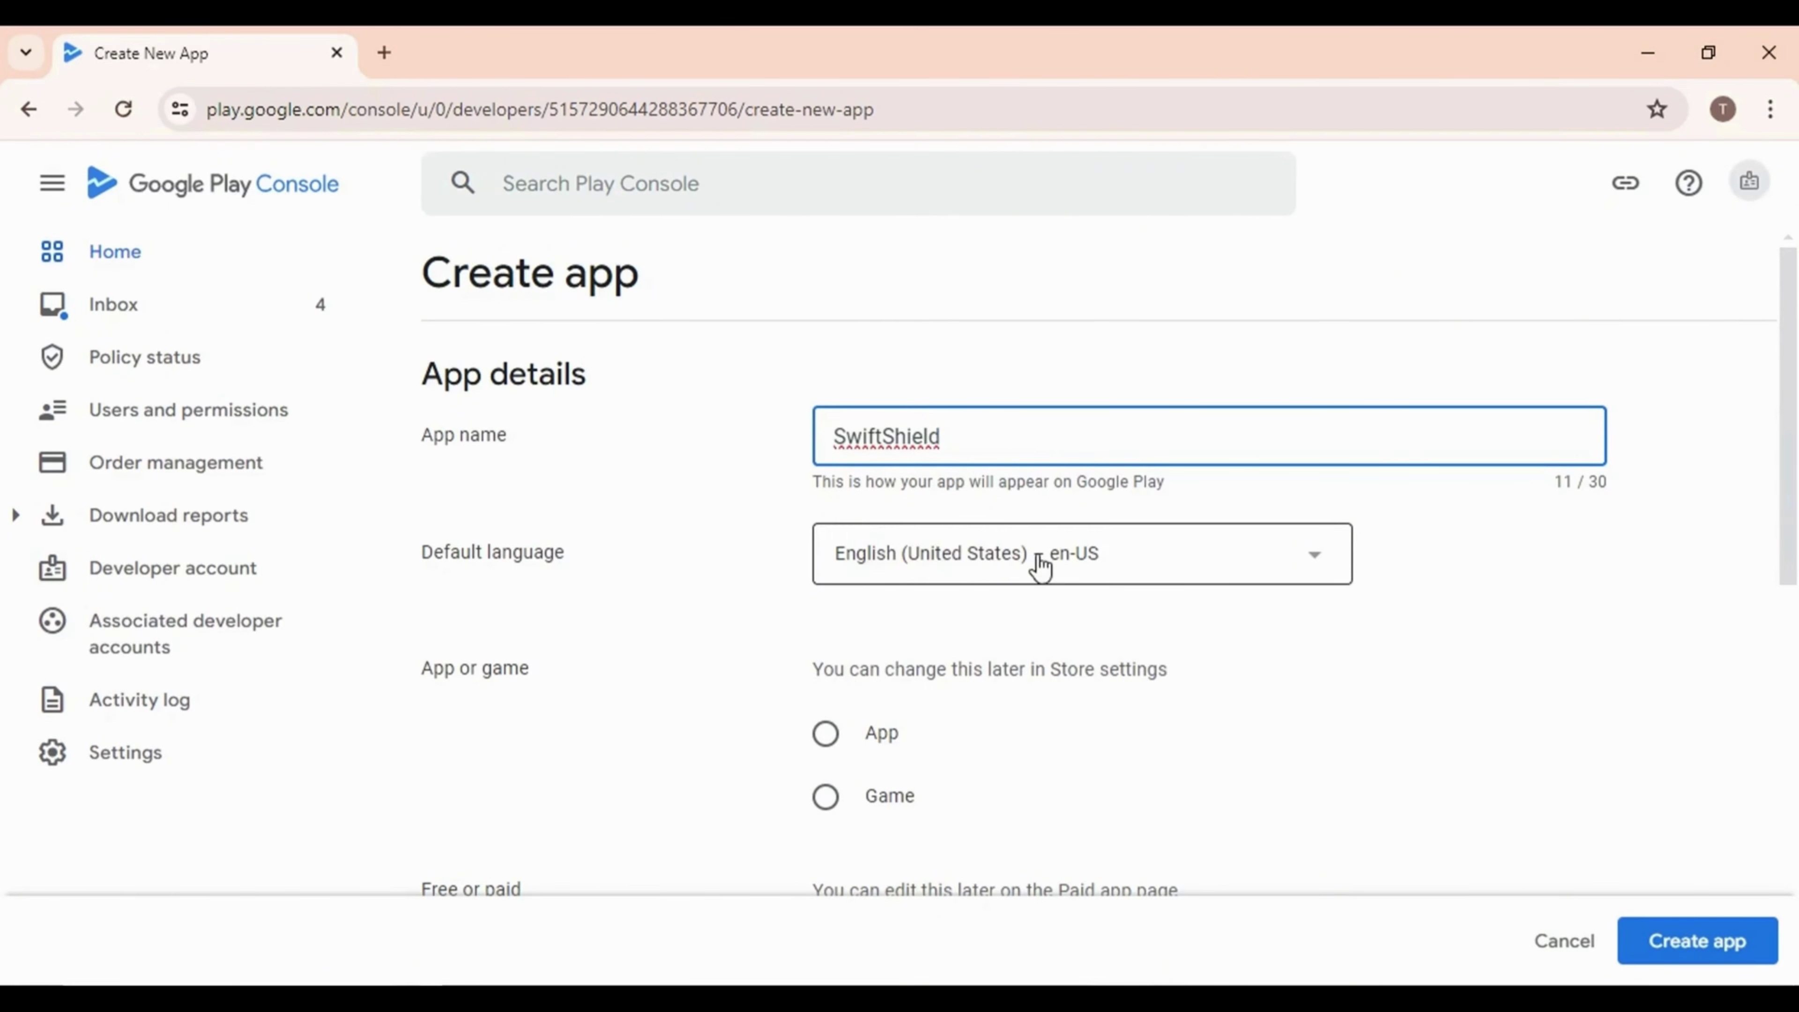
Mark it as a free app, accept the Developer Program Policies and US export laws declarations, and create it
scroll(1028, 642, down, 2)
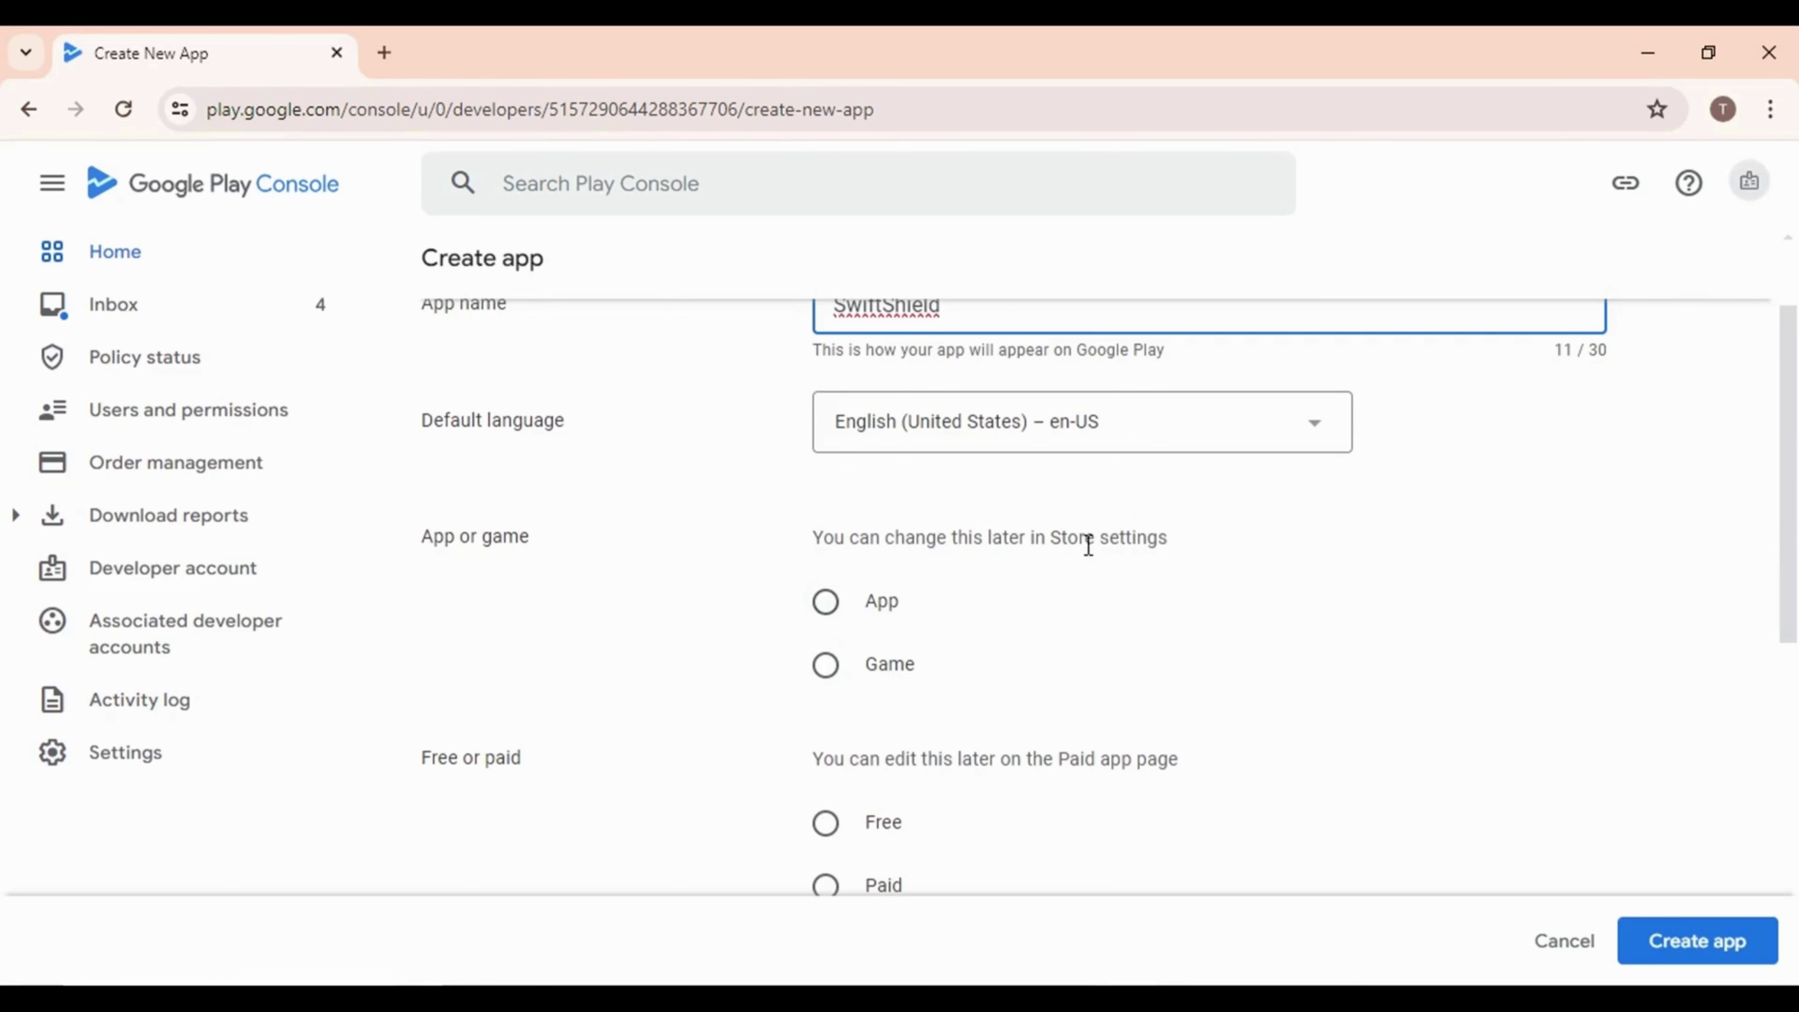
click(825, 603)
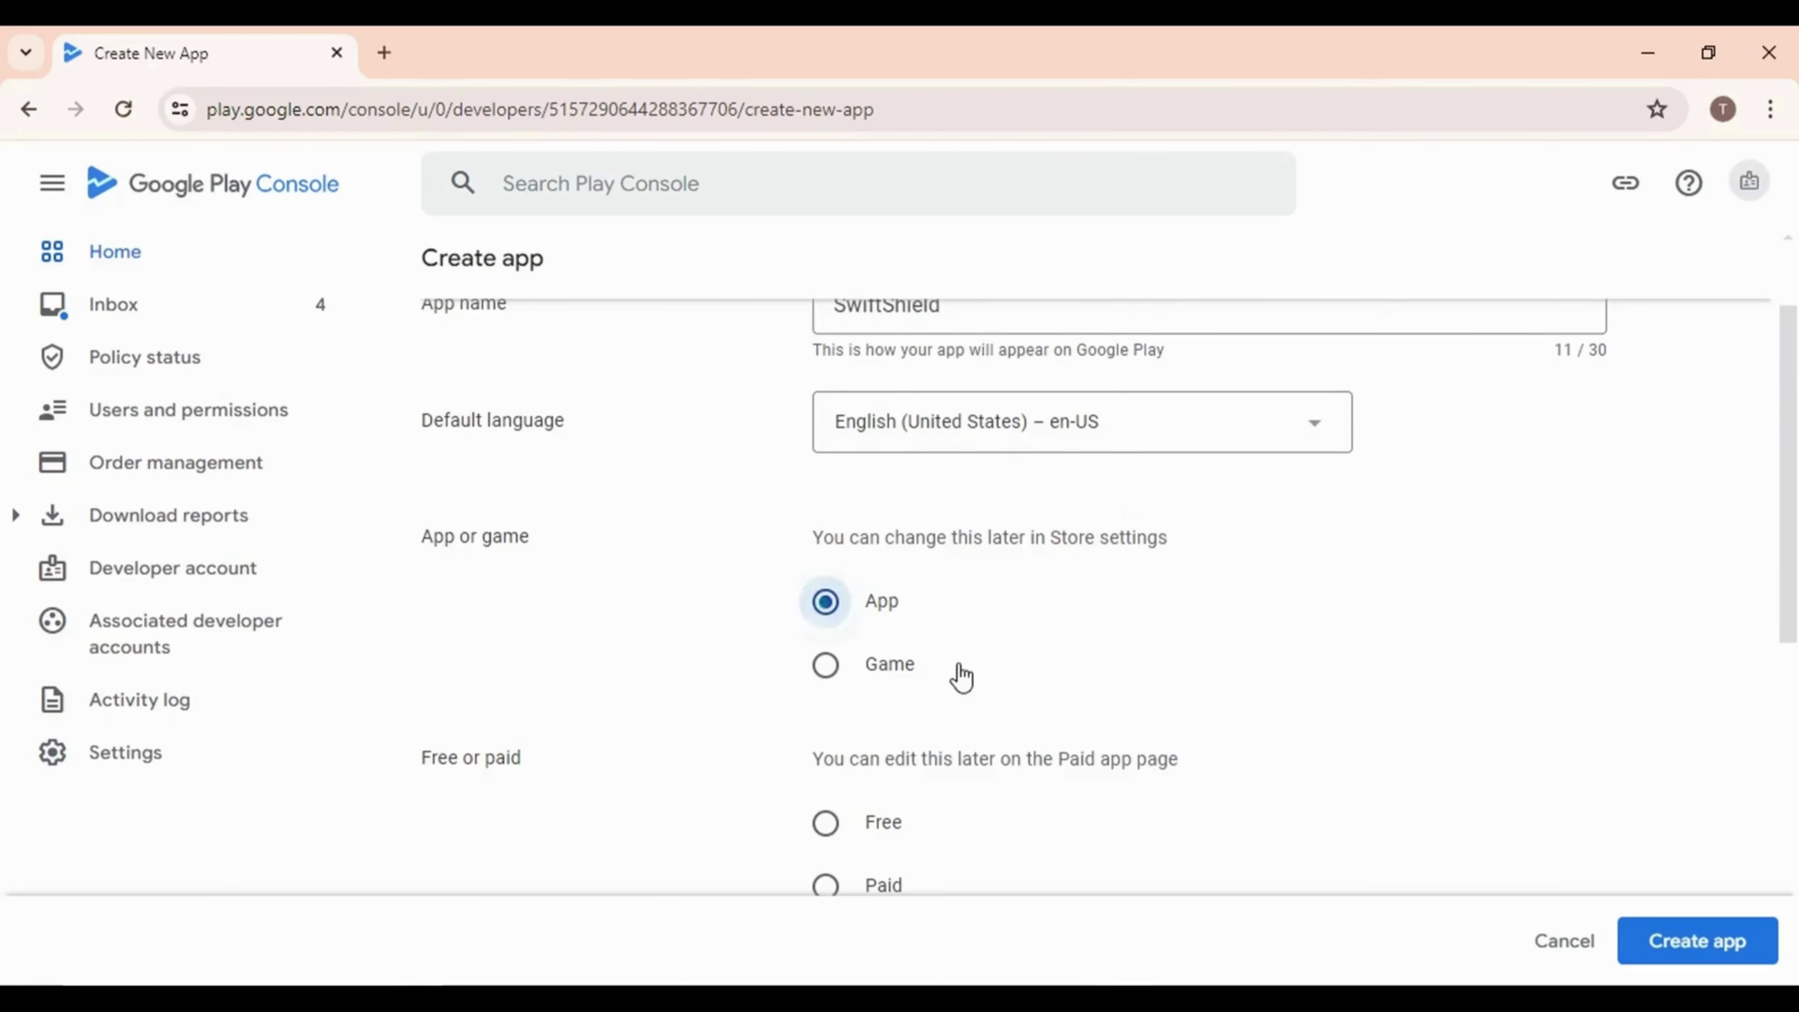
scroll(961, 676, down, 4)
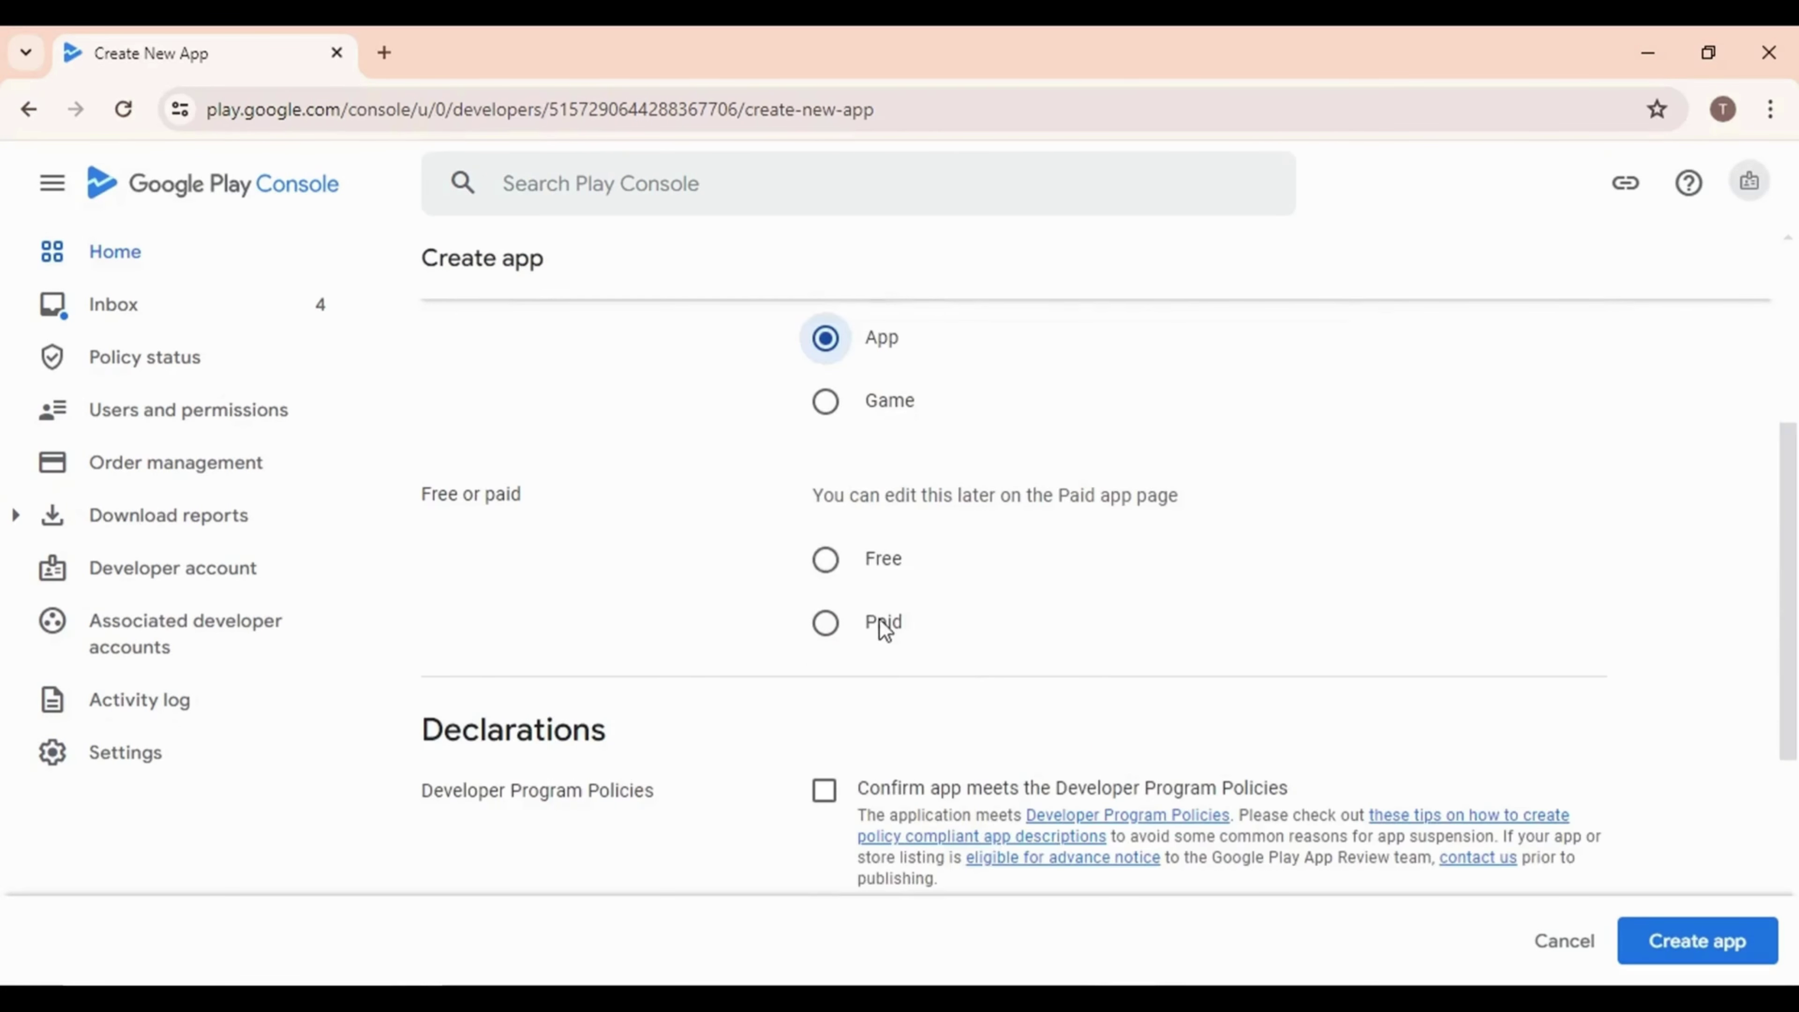
click(823, 576)
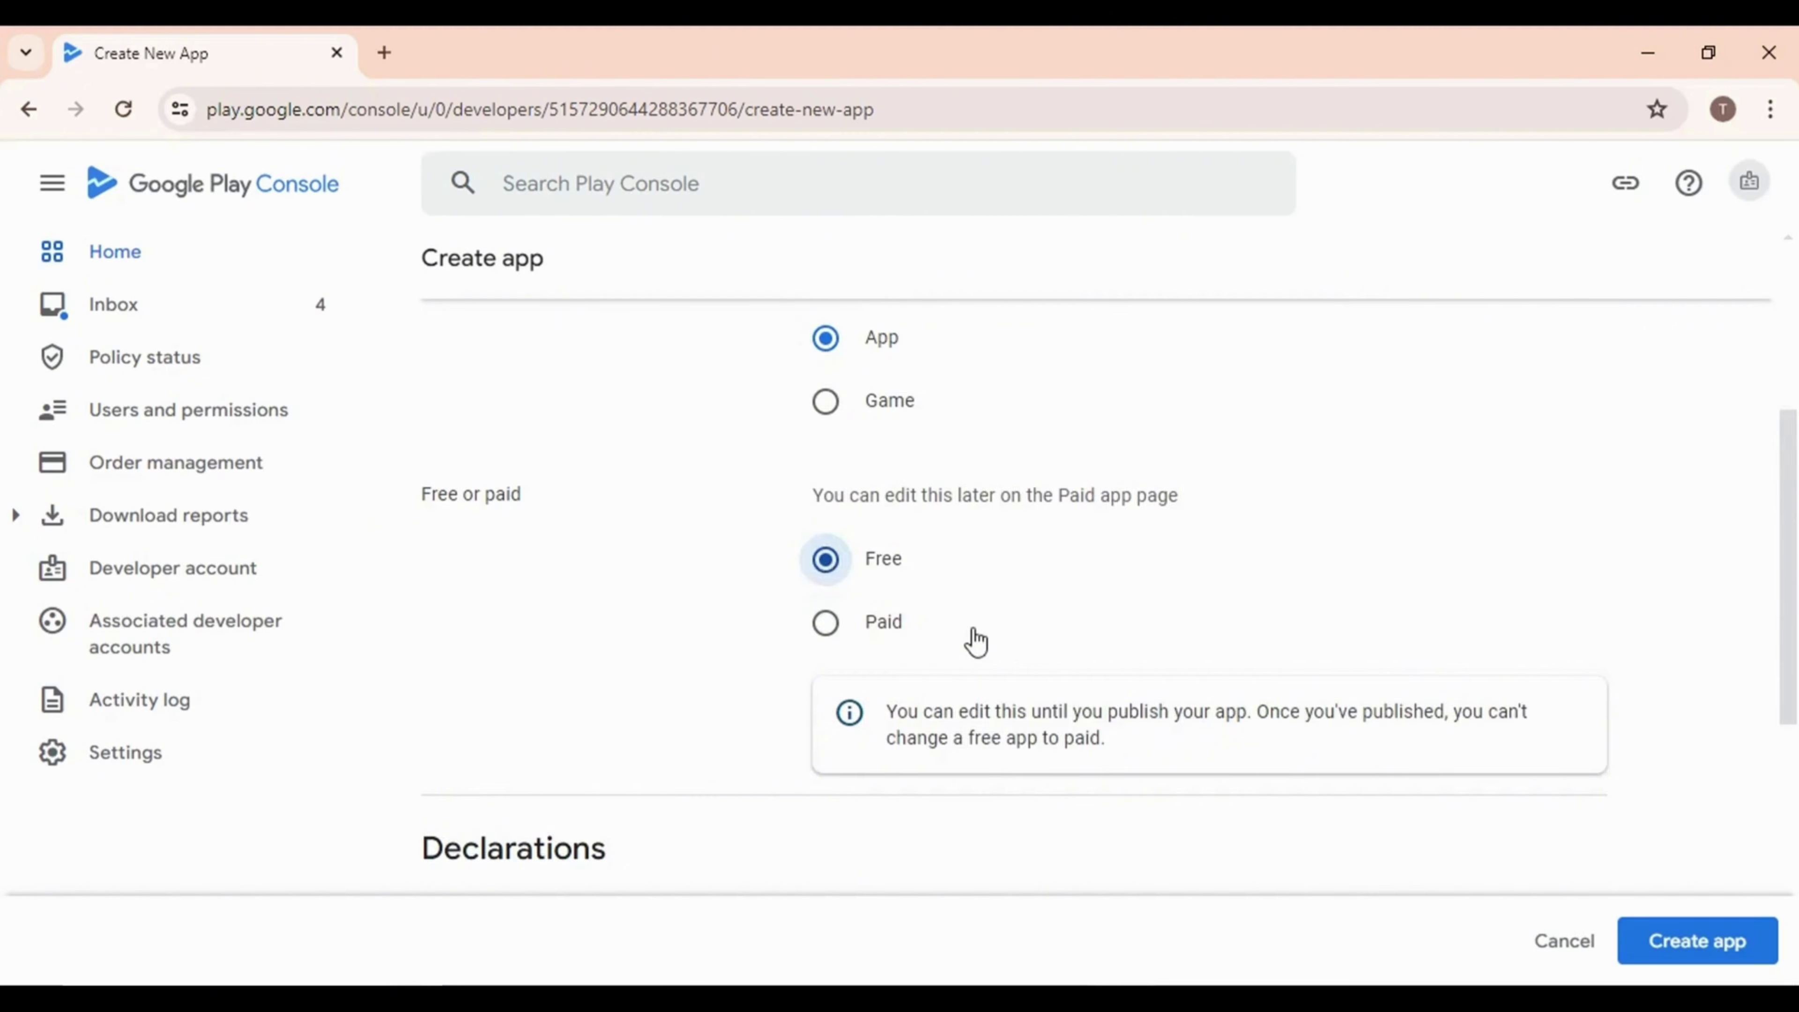
scroll(976, 641, down, 4)
click(825, 643)
scroll(832, 645, down, 2)
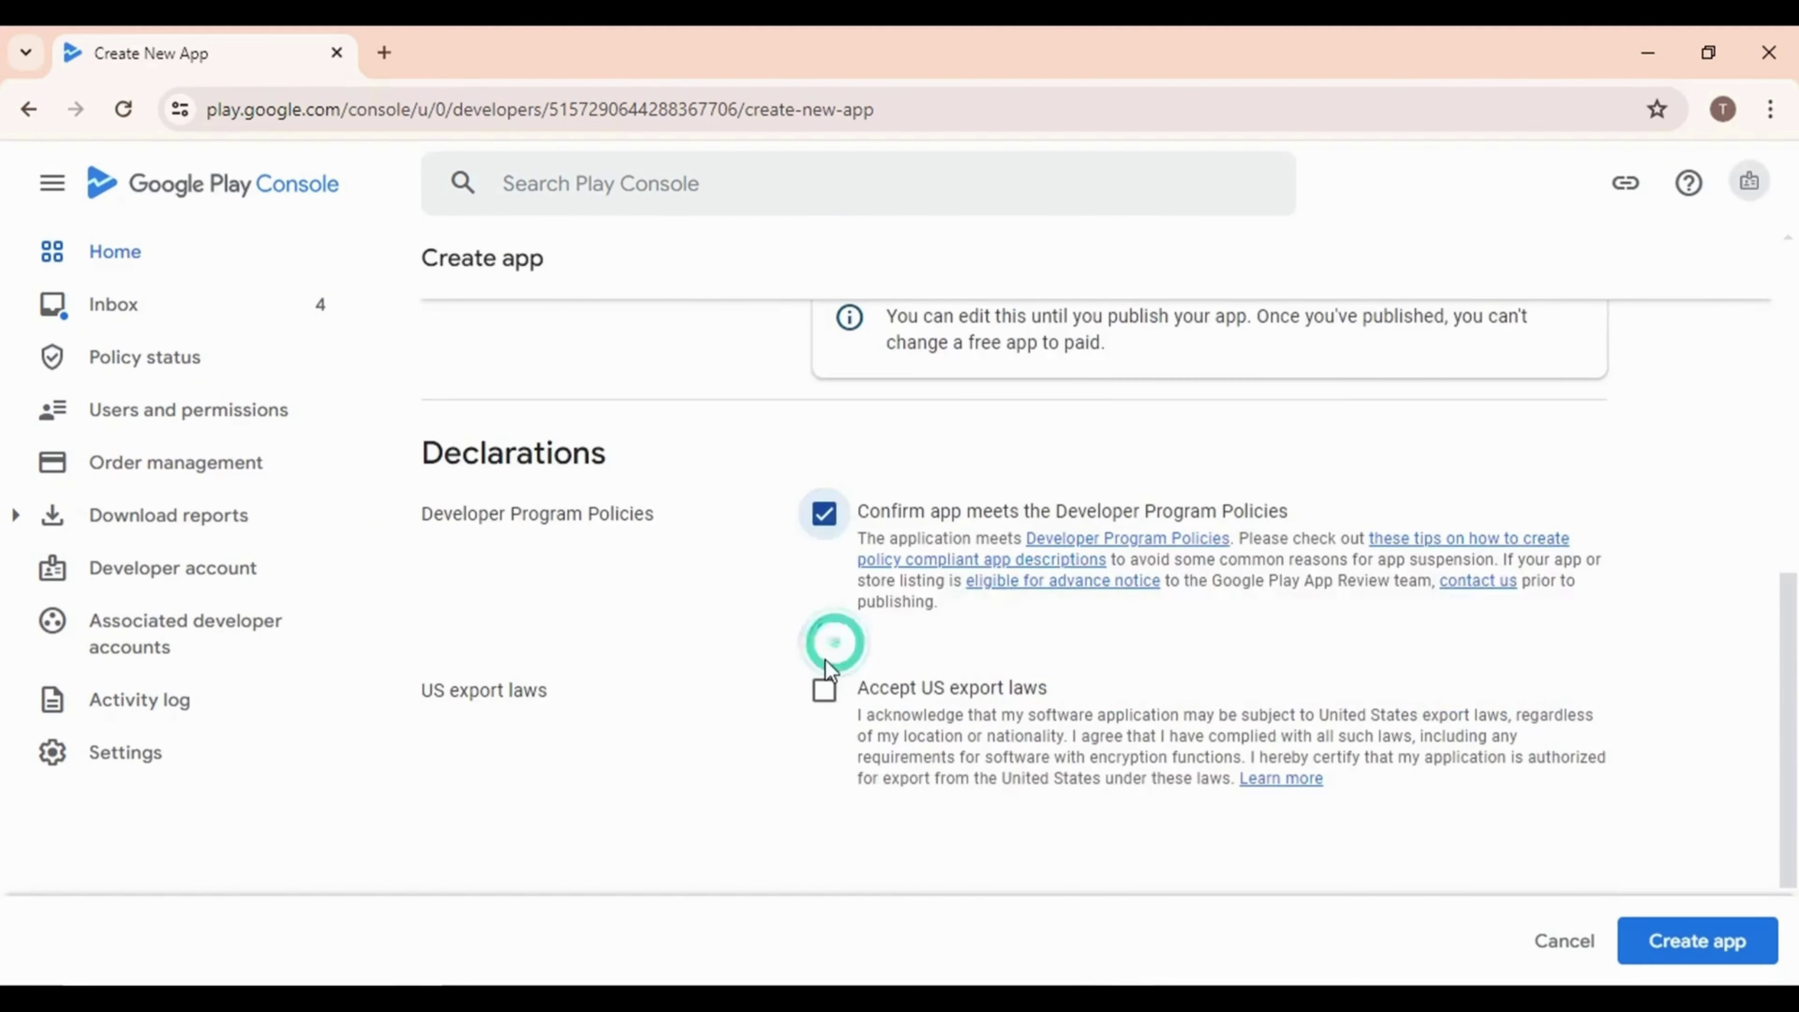
click(824, 688)
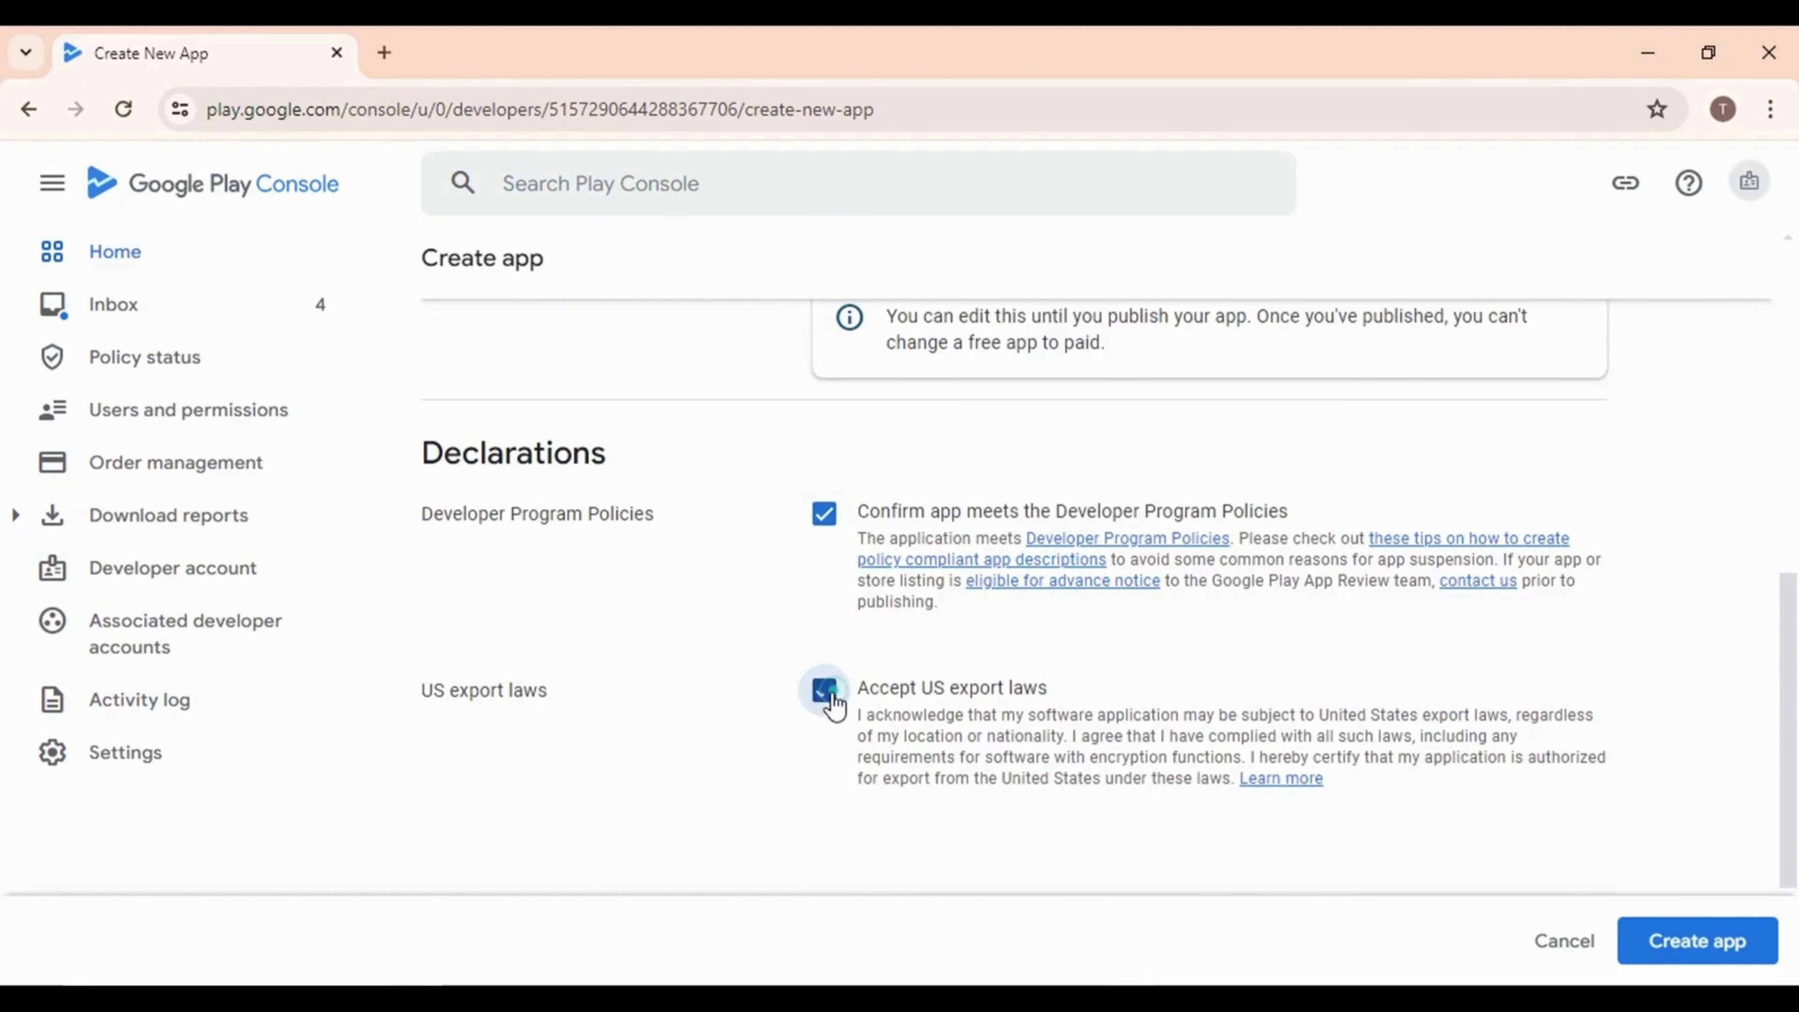
click(1721, 949)
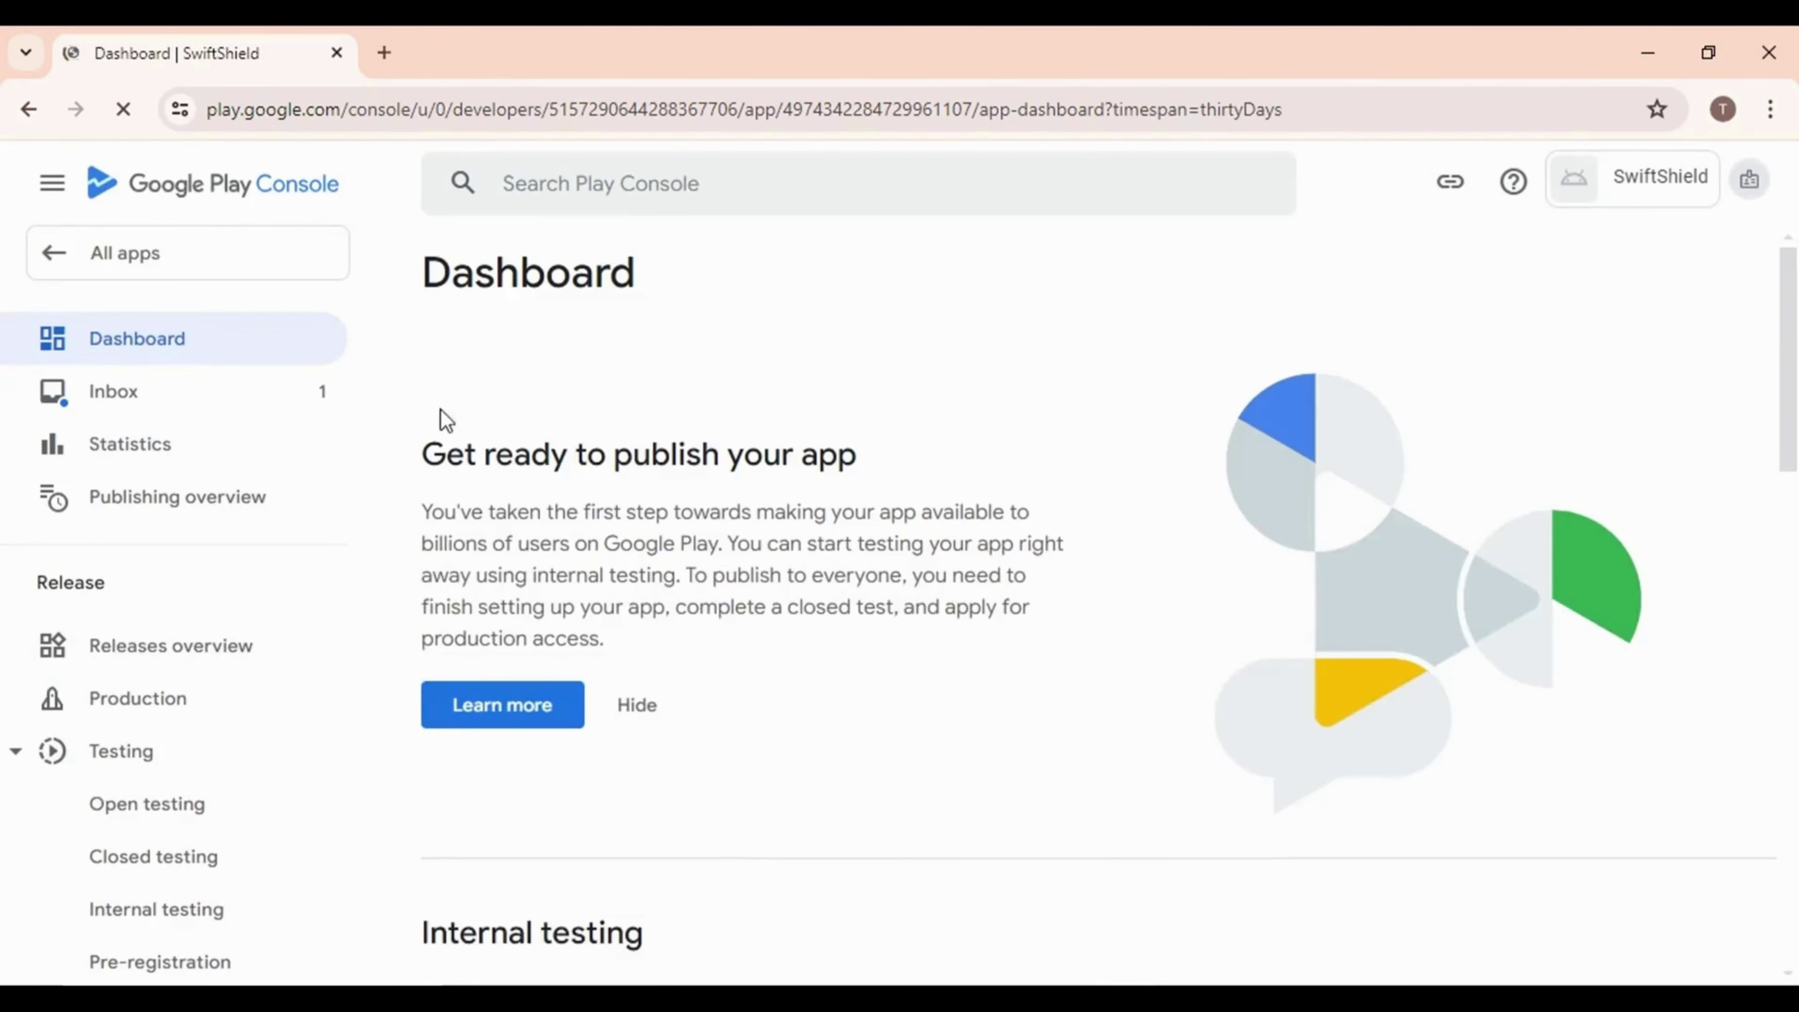
Expand the store listing tasks on SwiftShield's dashboard and go to Set privacy policy
scroll(698, 626, down, 6)
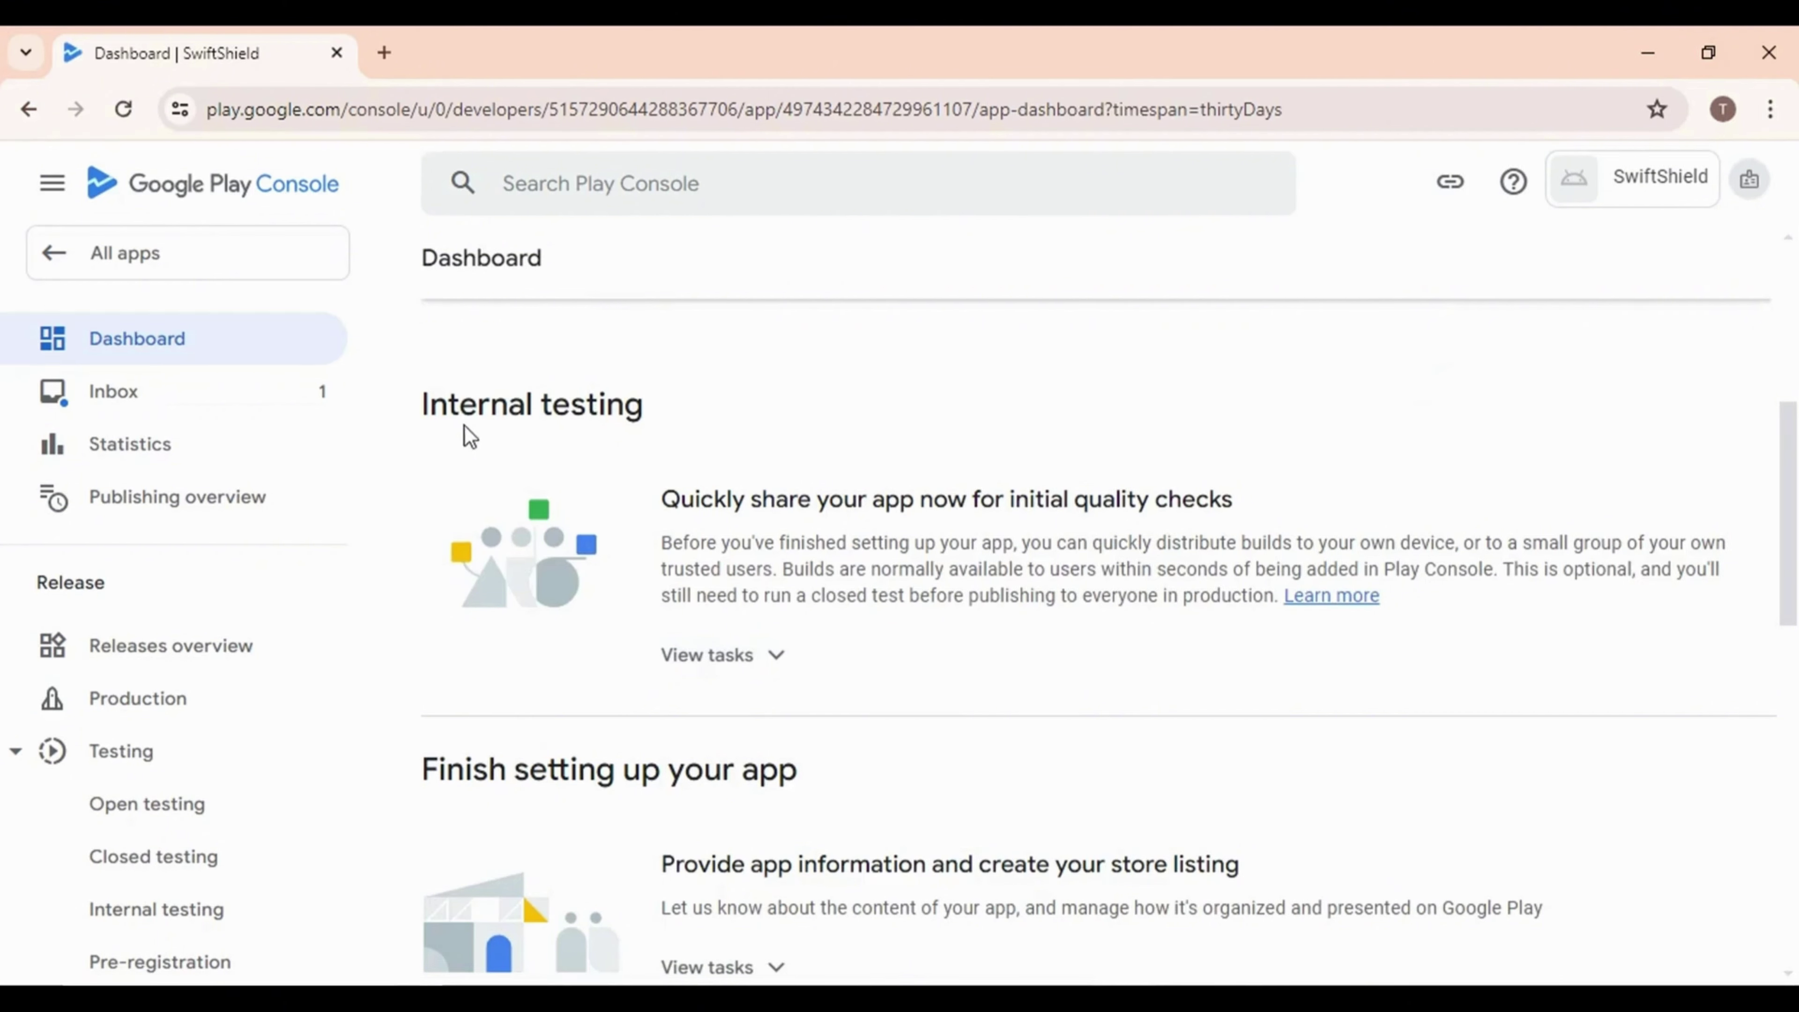
click(772, 659)
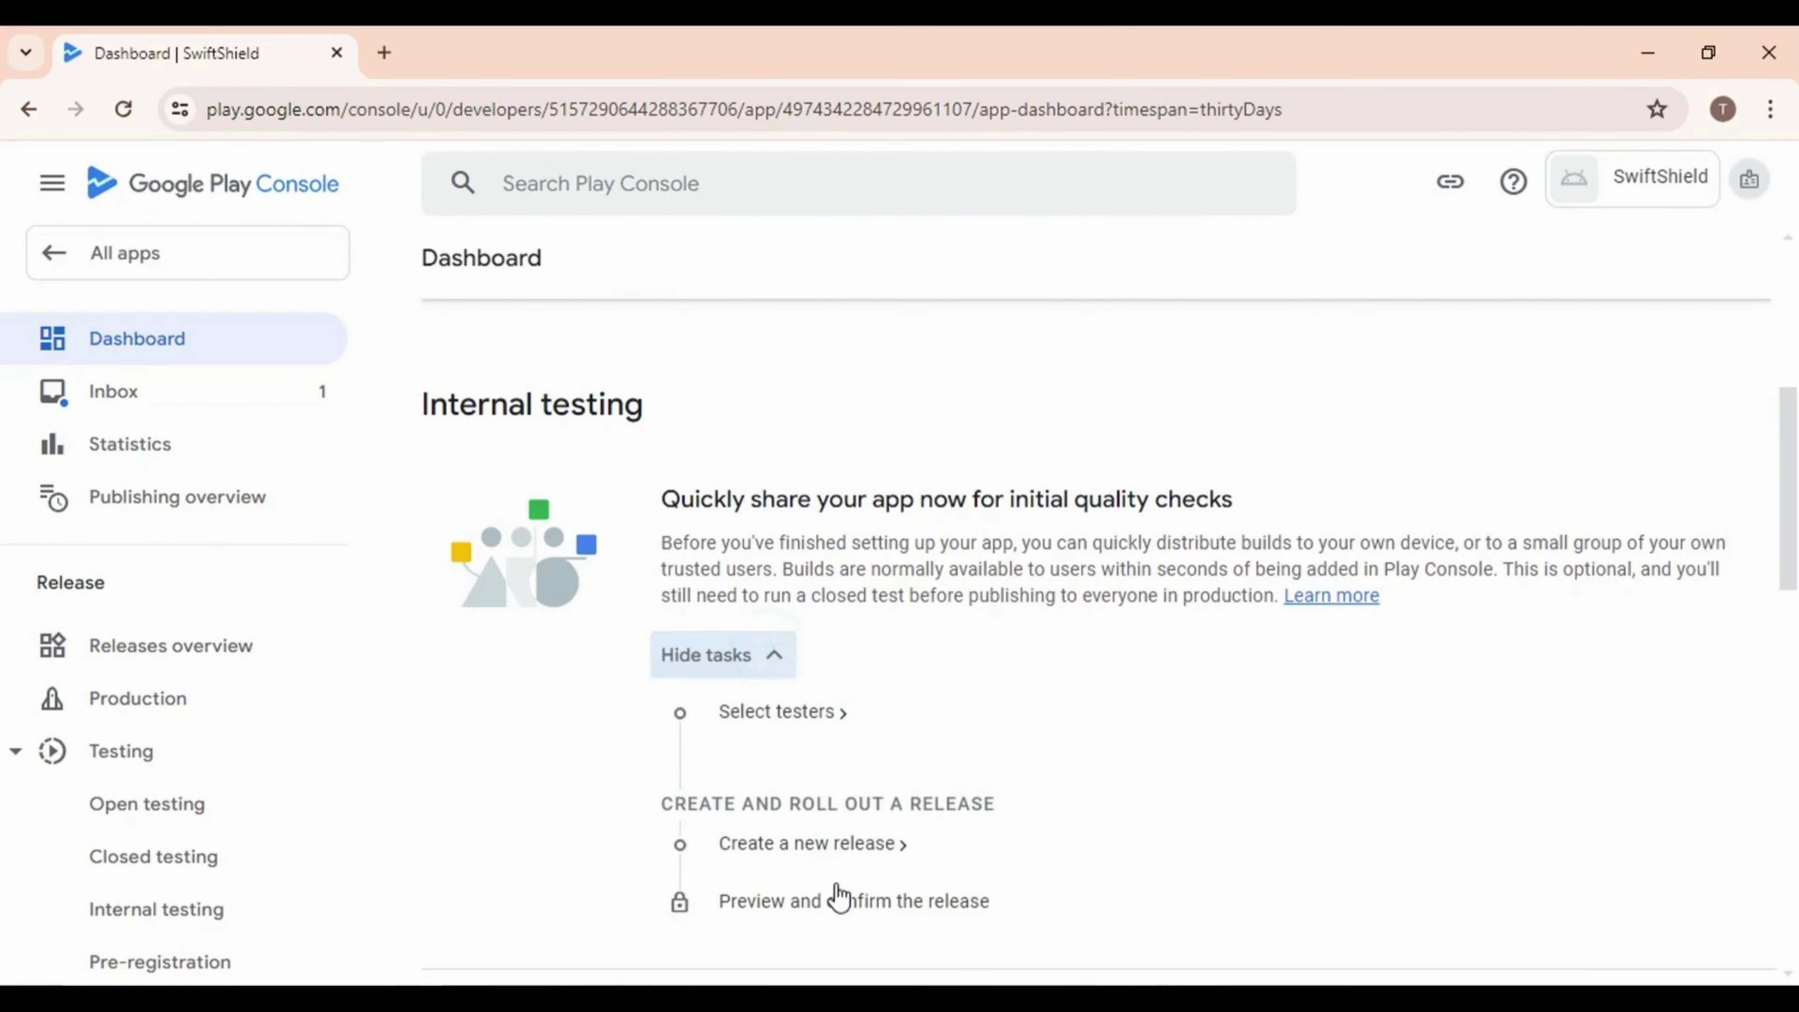
click(751, 674)
scroll(755, 669, down, 4)
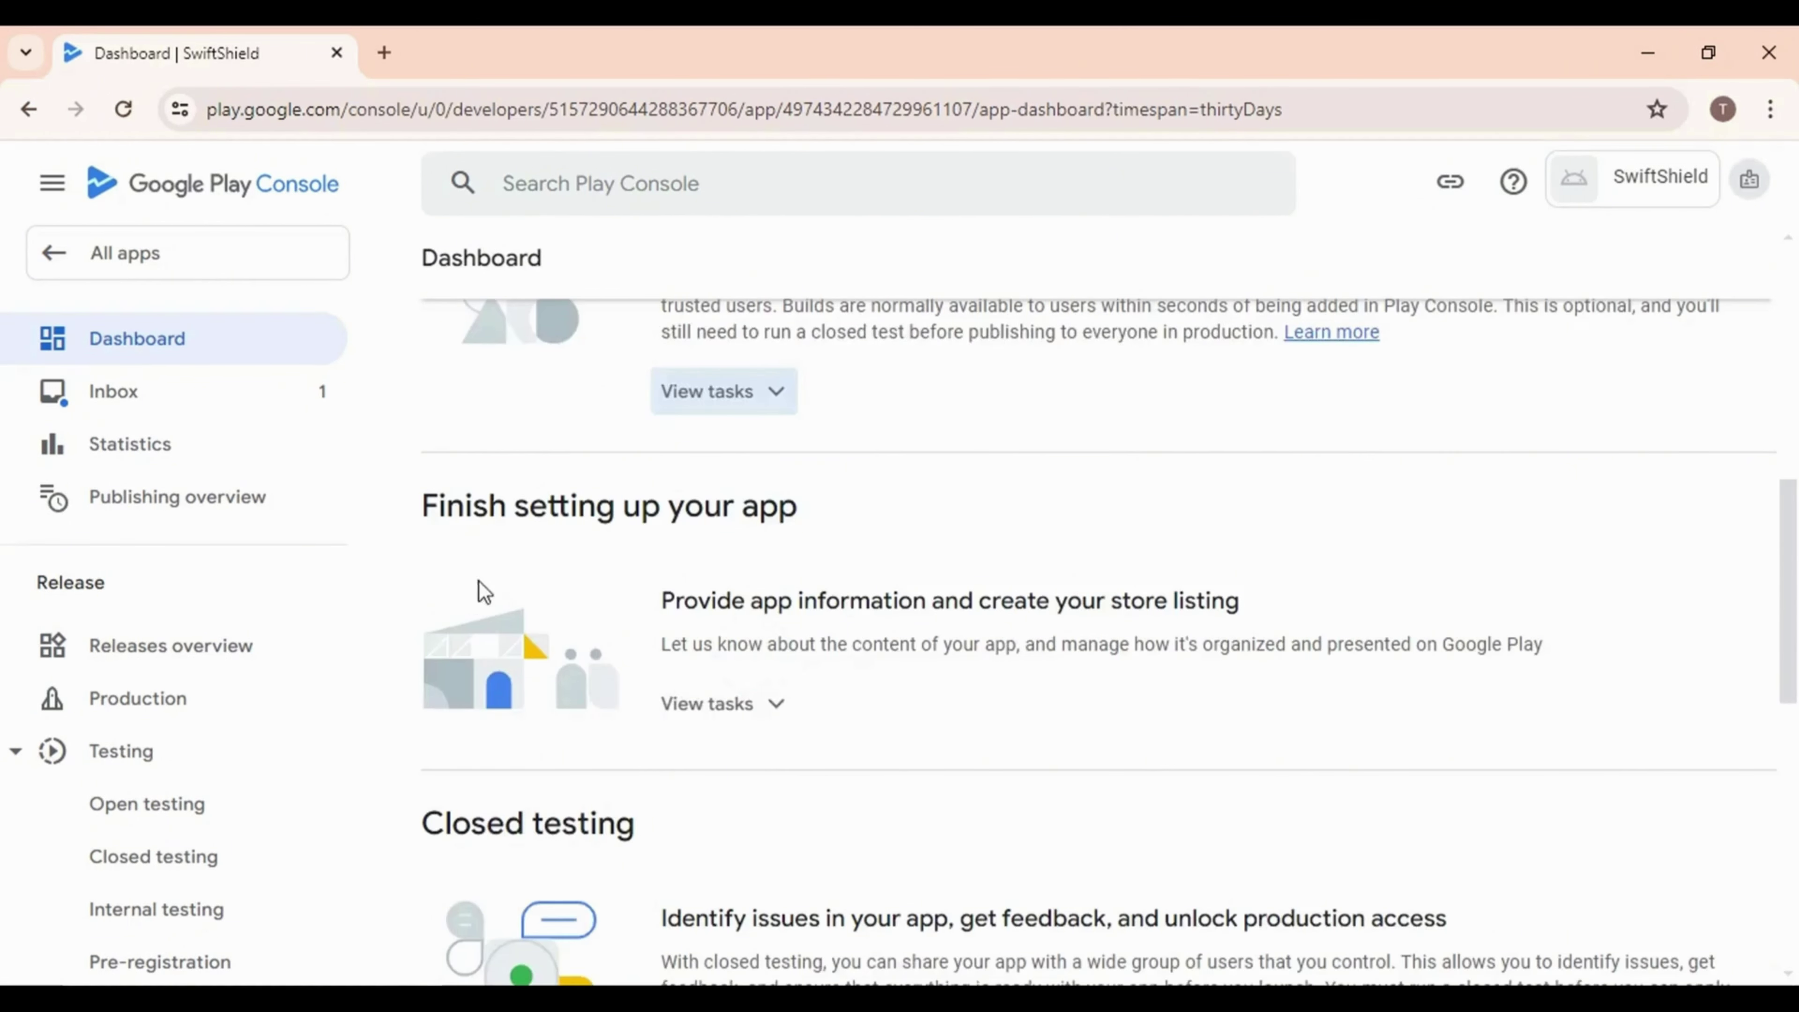
scroll(807, 617, down, 3)
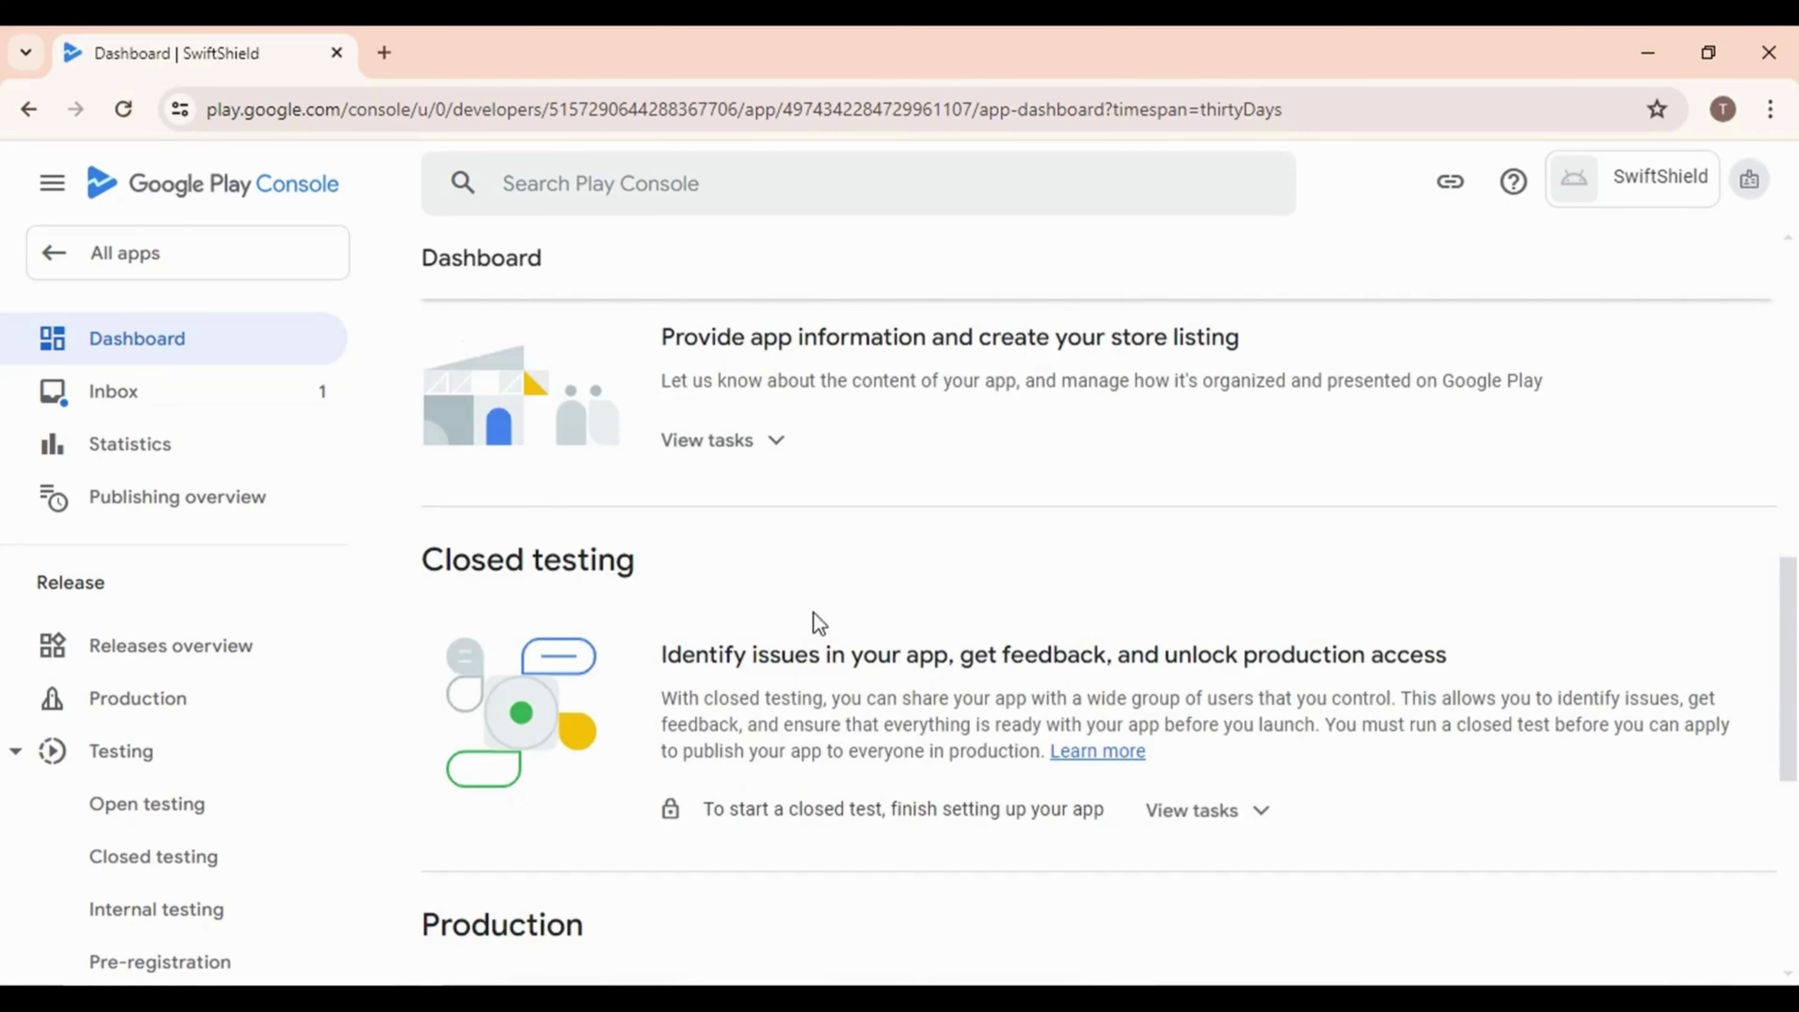
scroll(815, 616, down, 6)
scroll(737, 730, down, 2)
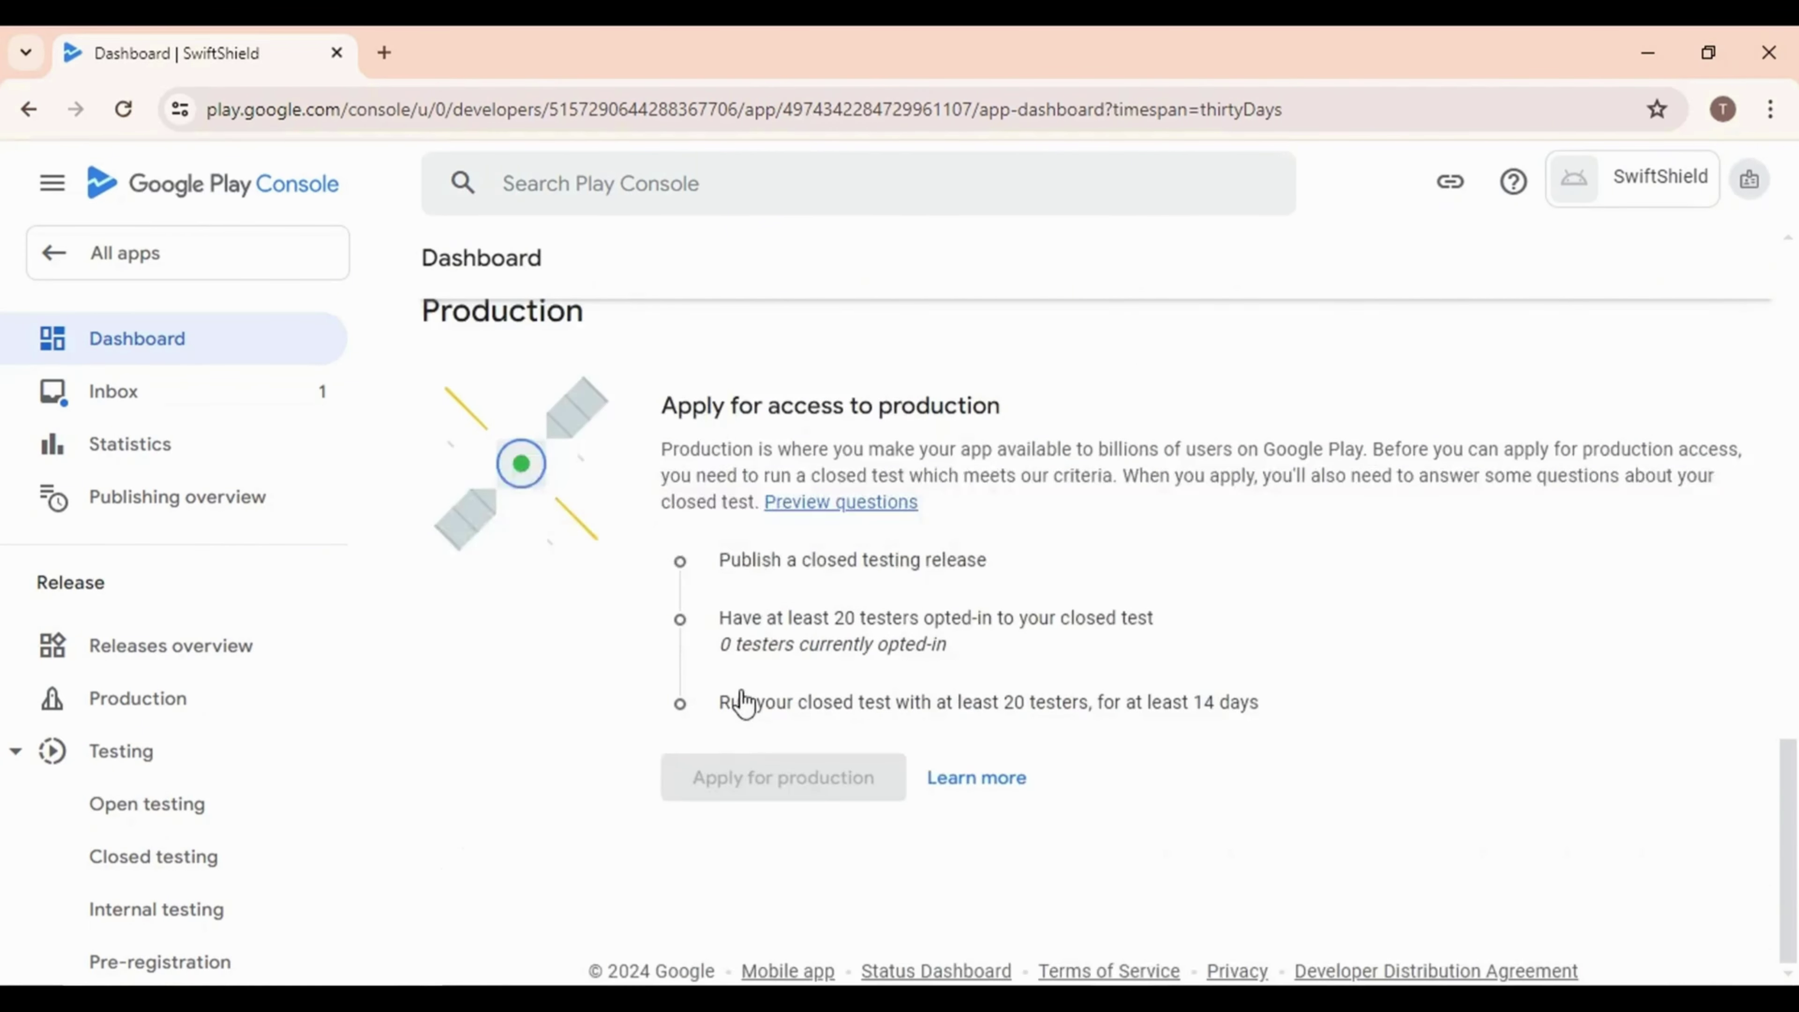
scroll(740, 695, up, 8)
scroll(723, 637, up, 6)
scroll(707, 575, down, 6)
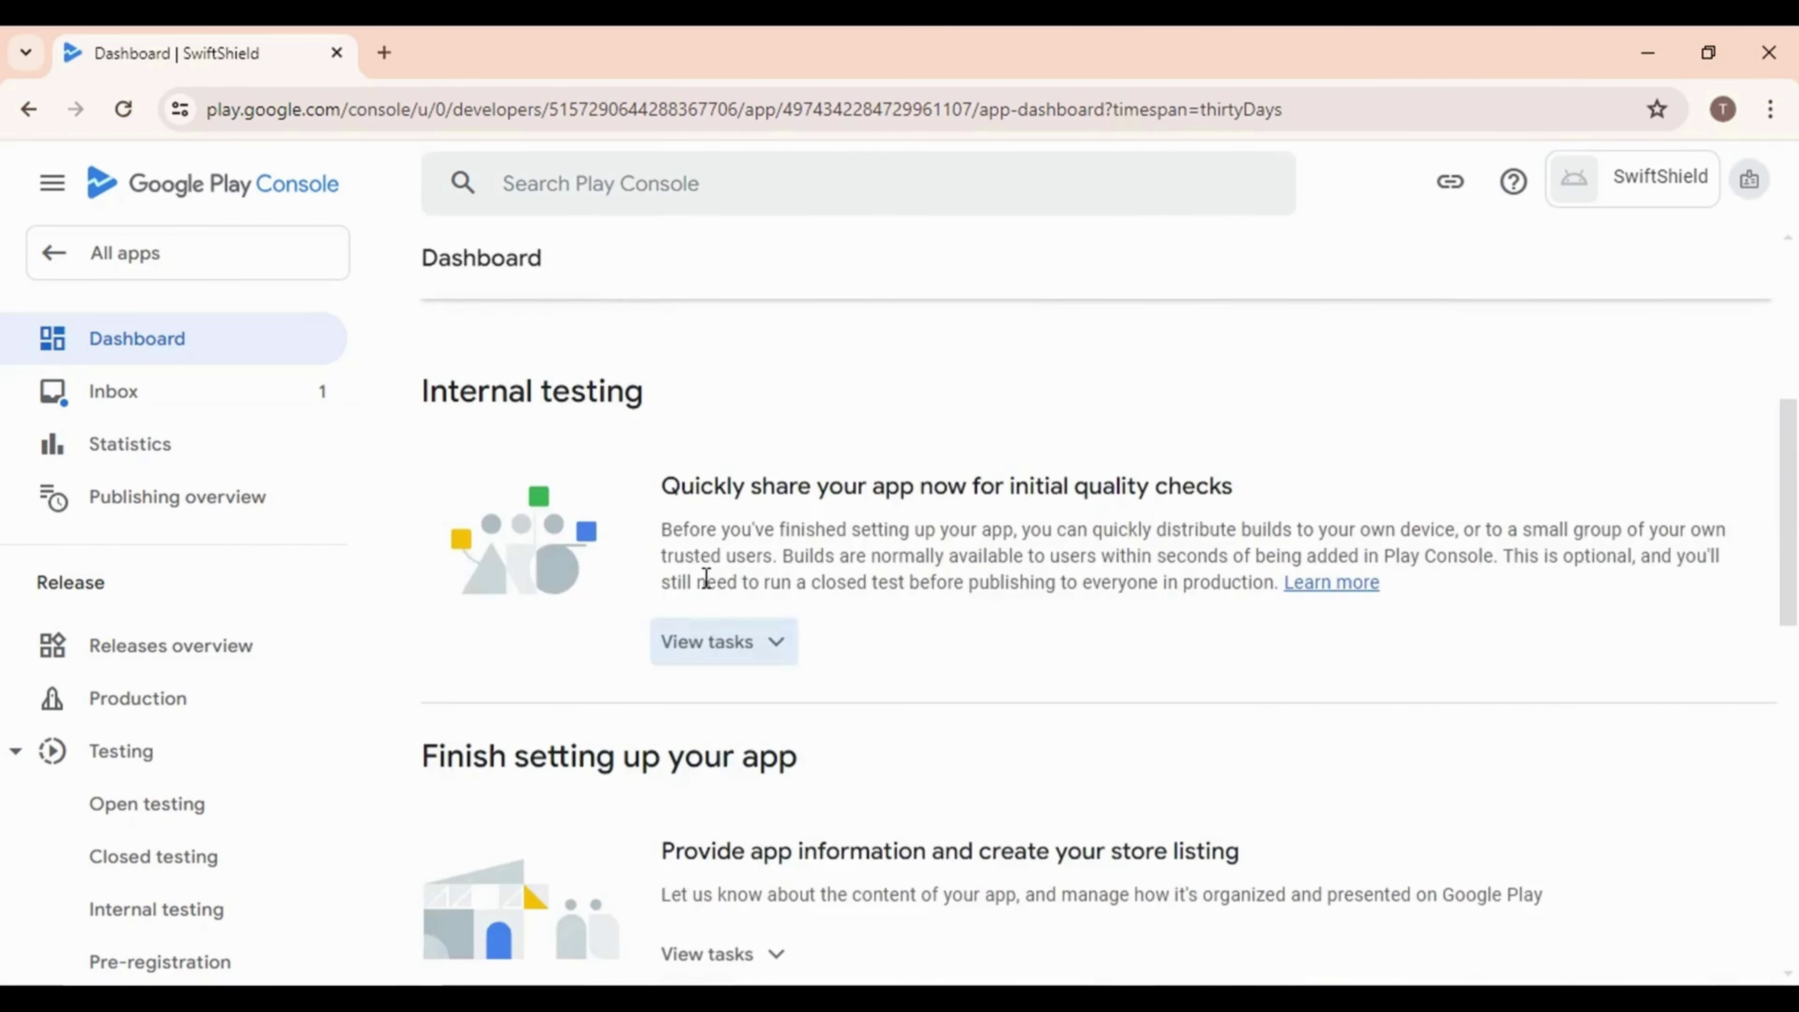
scroll(794, 793, down, 2)
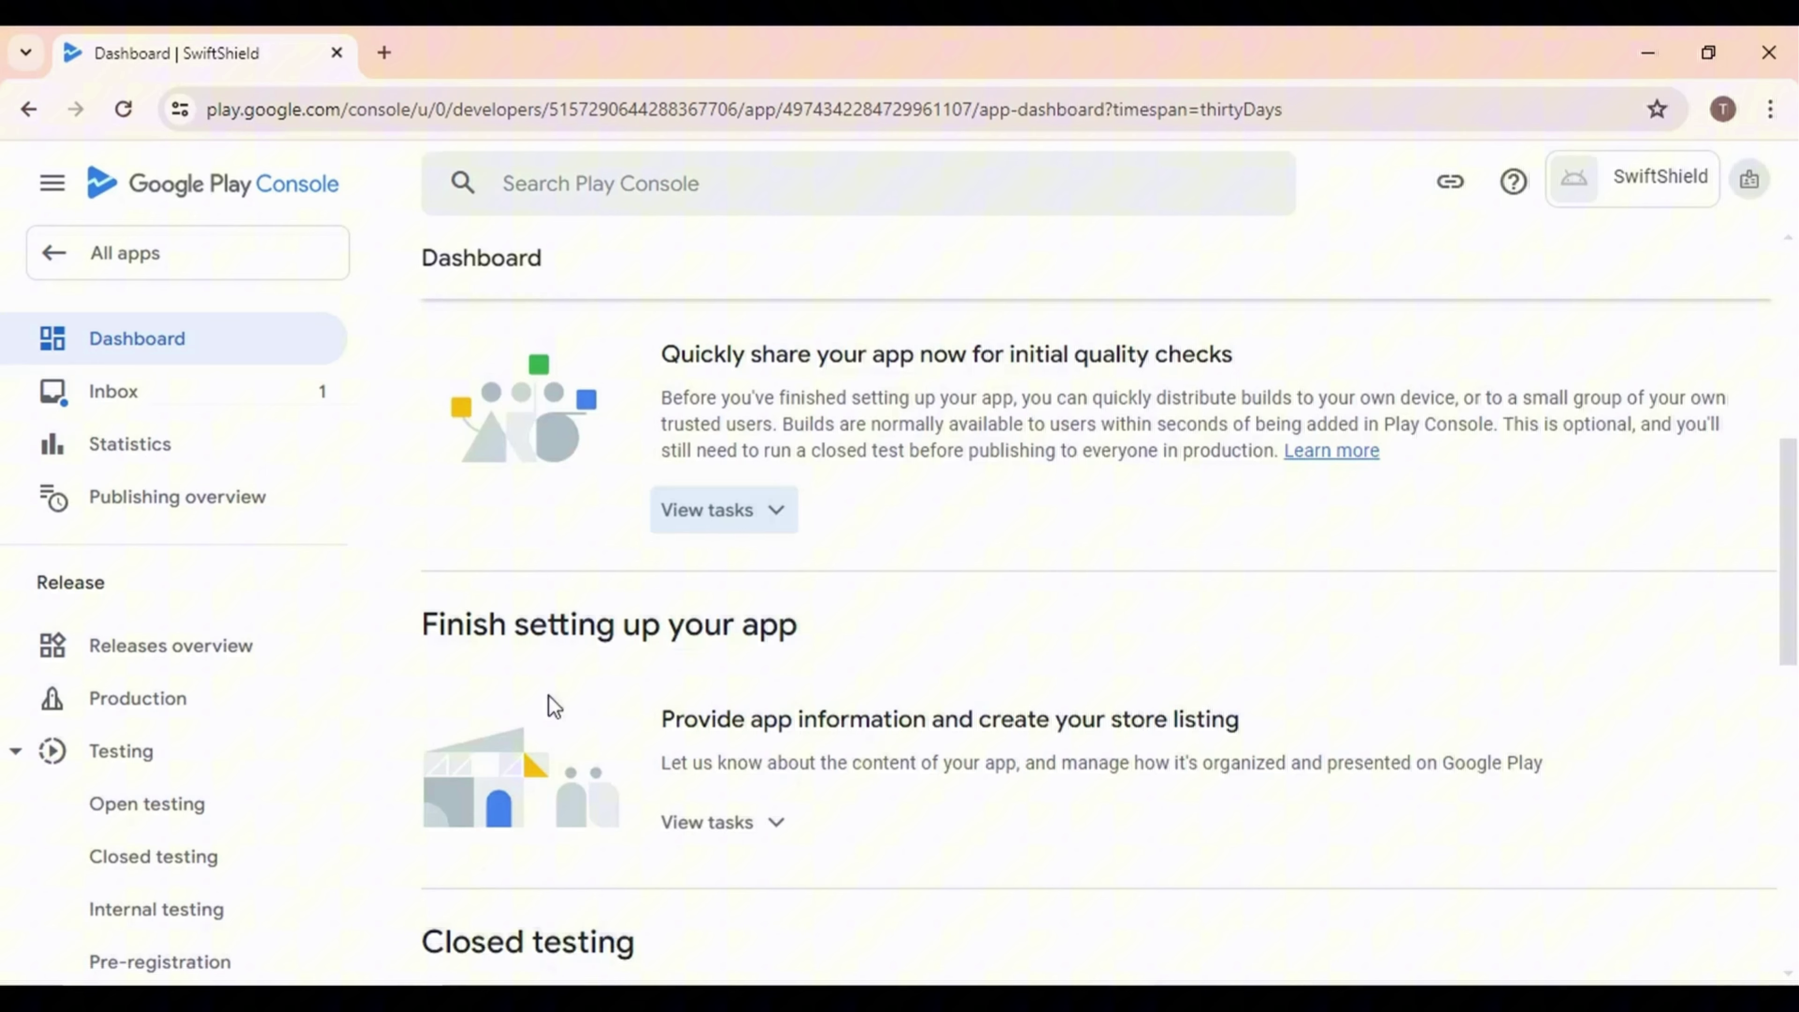
click(766, 821)
scroll(879, 709, down, 6)
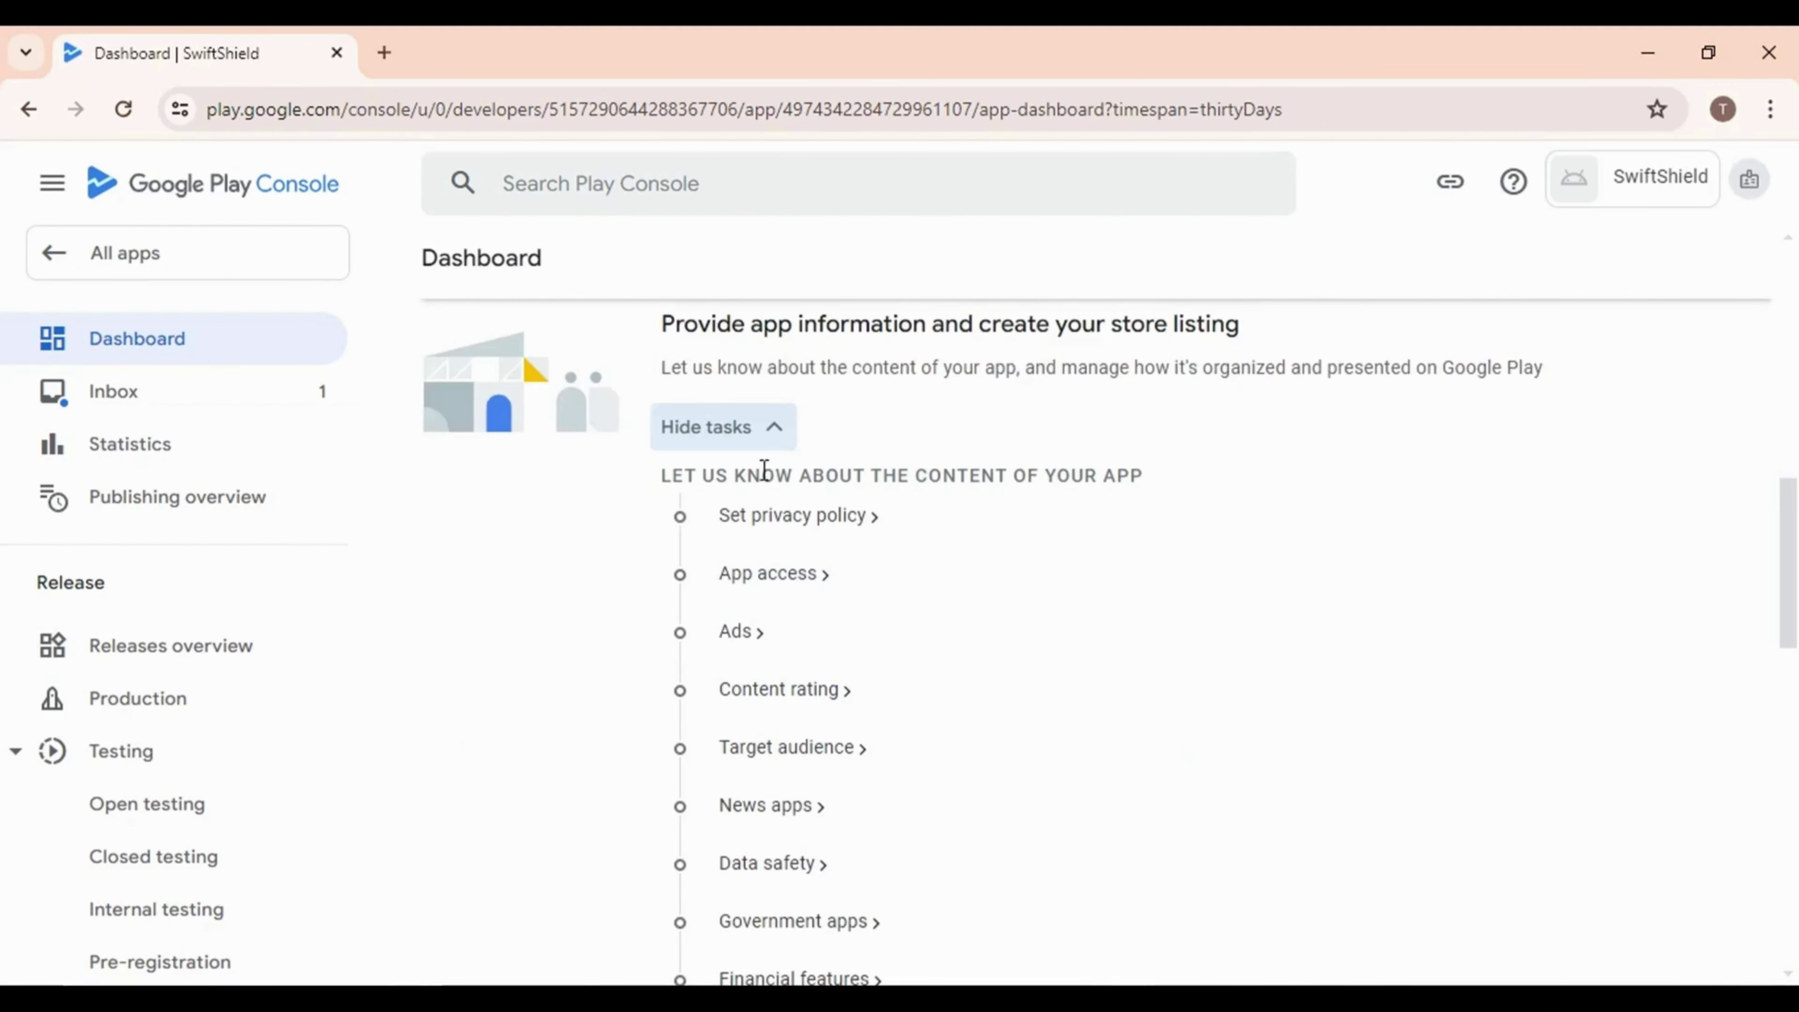
click(771, 533)
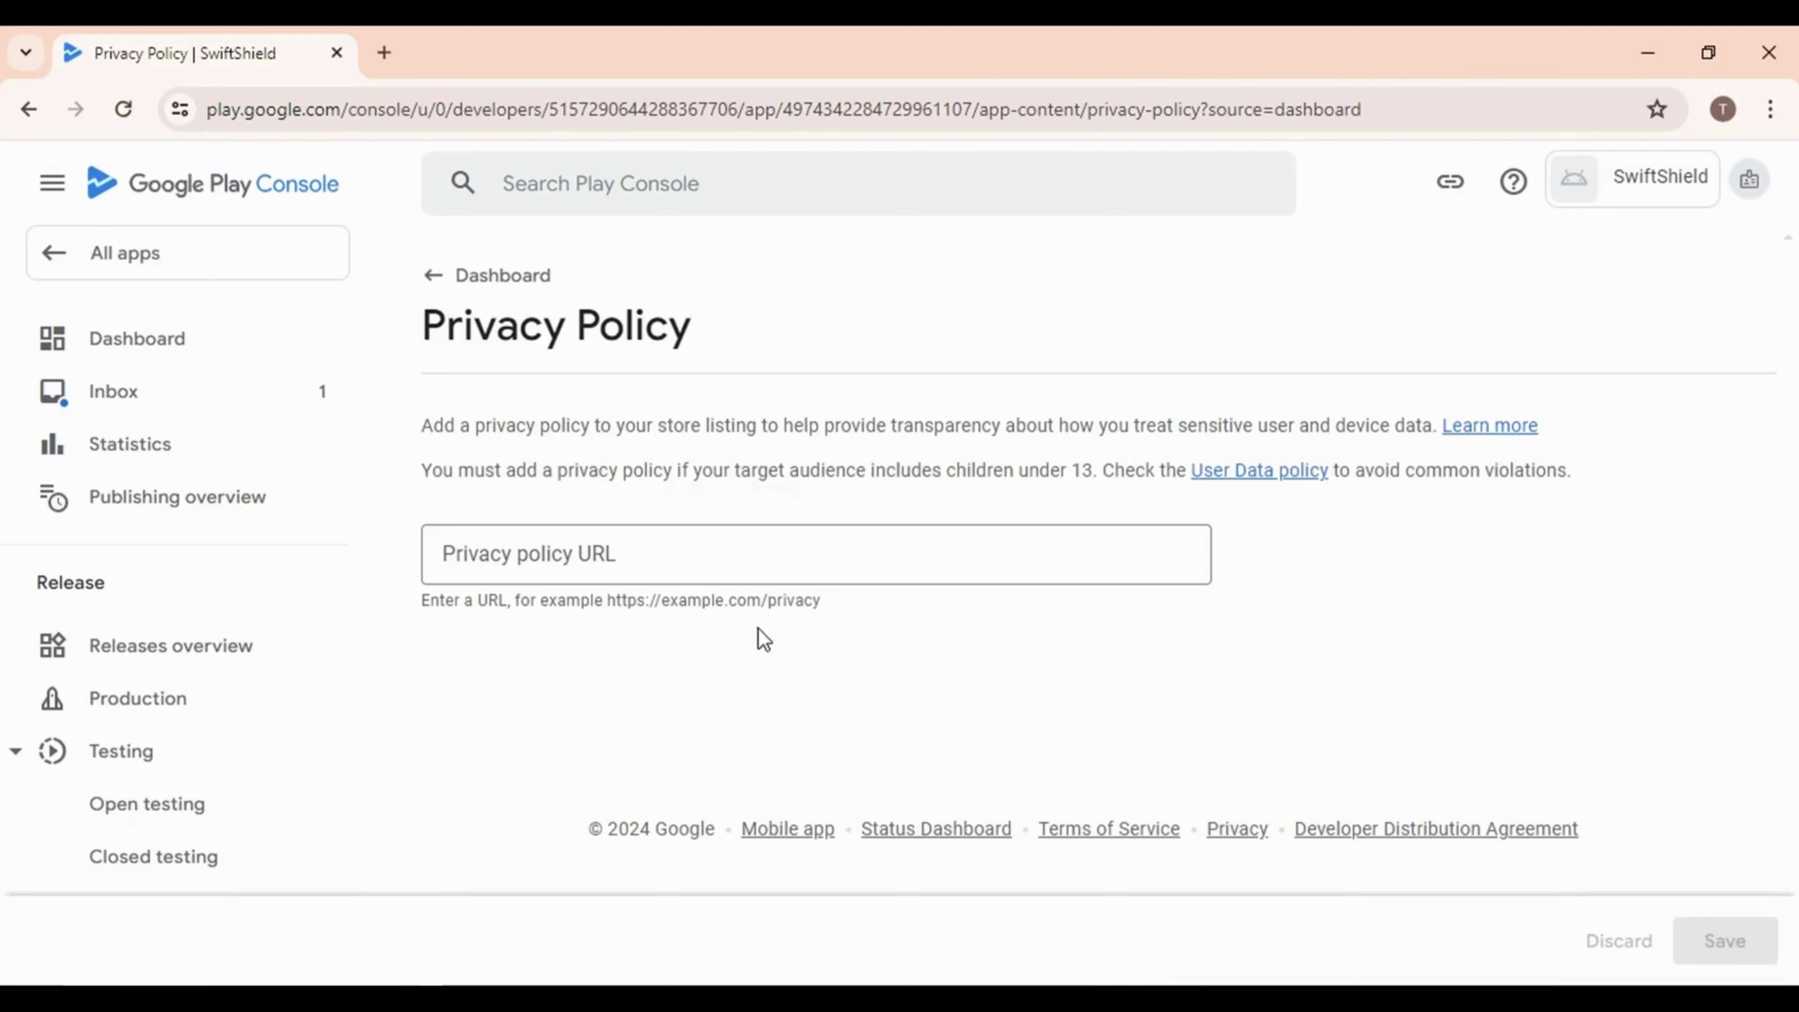
key(alt+Tab)
scroll(924, 809, down, 15)
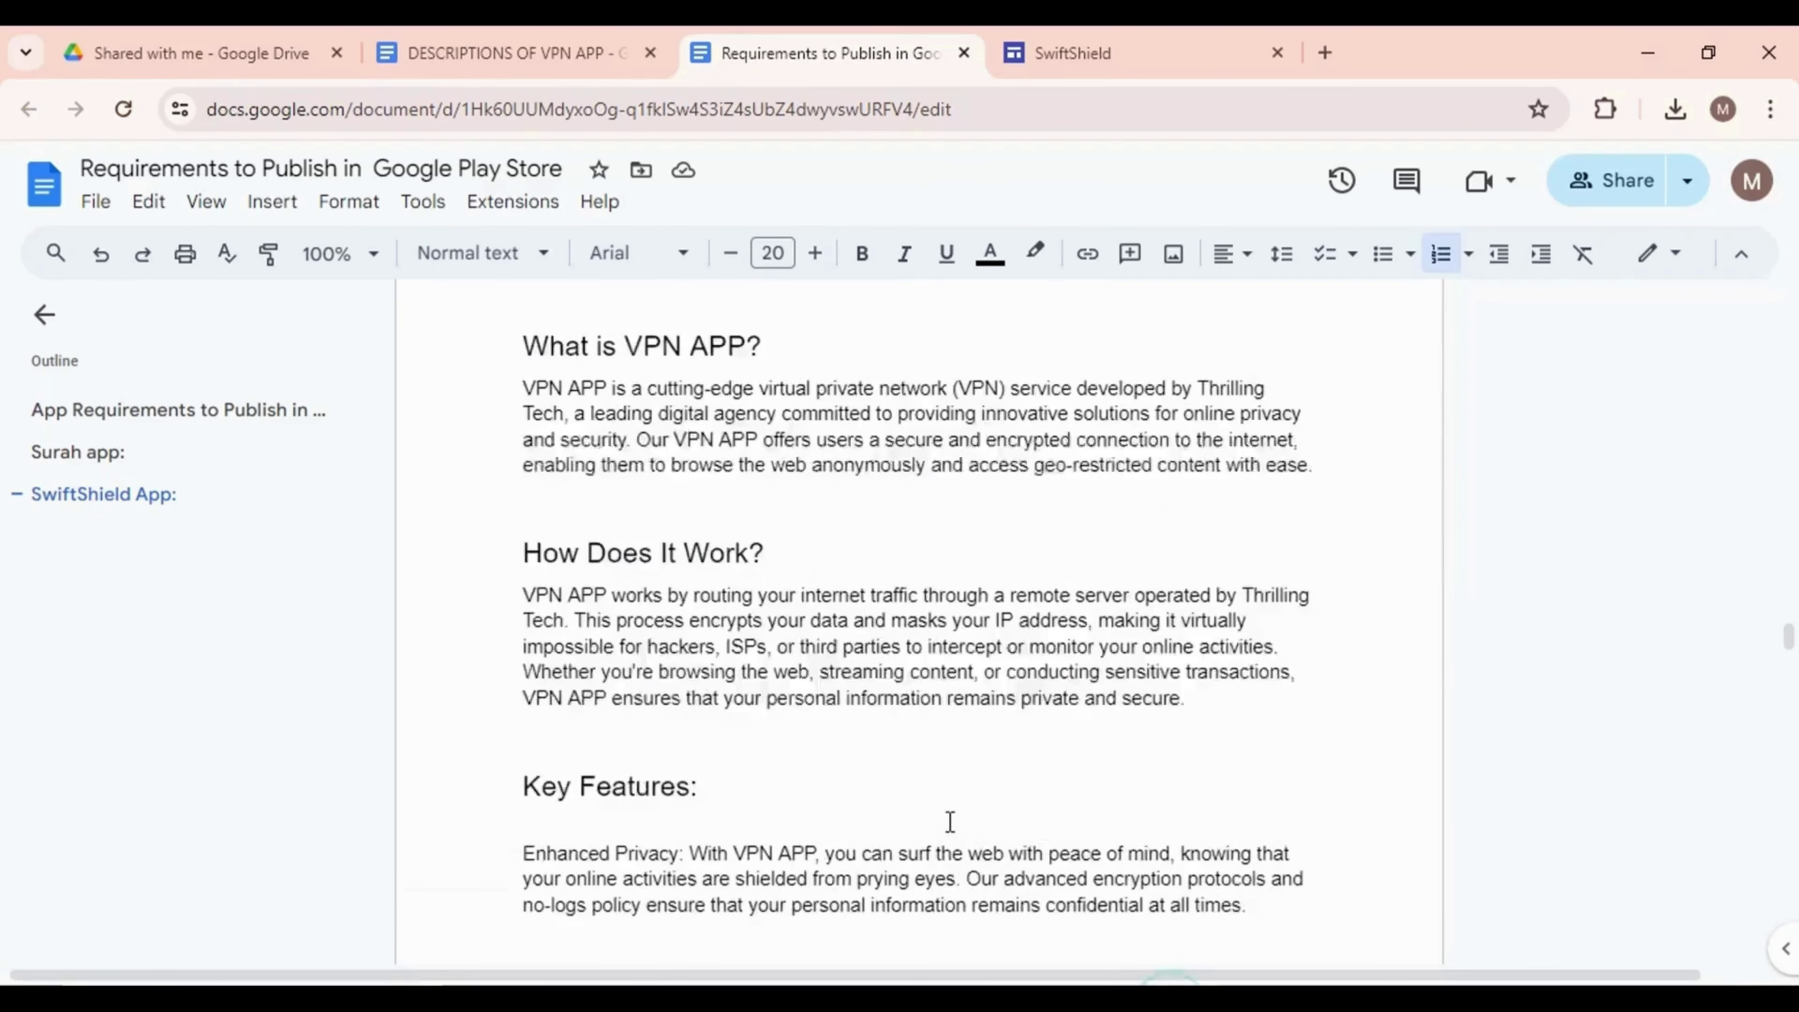
scroll(924, 809, down, 20)
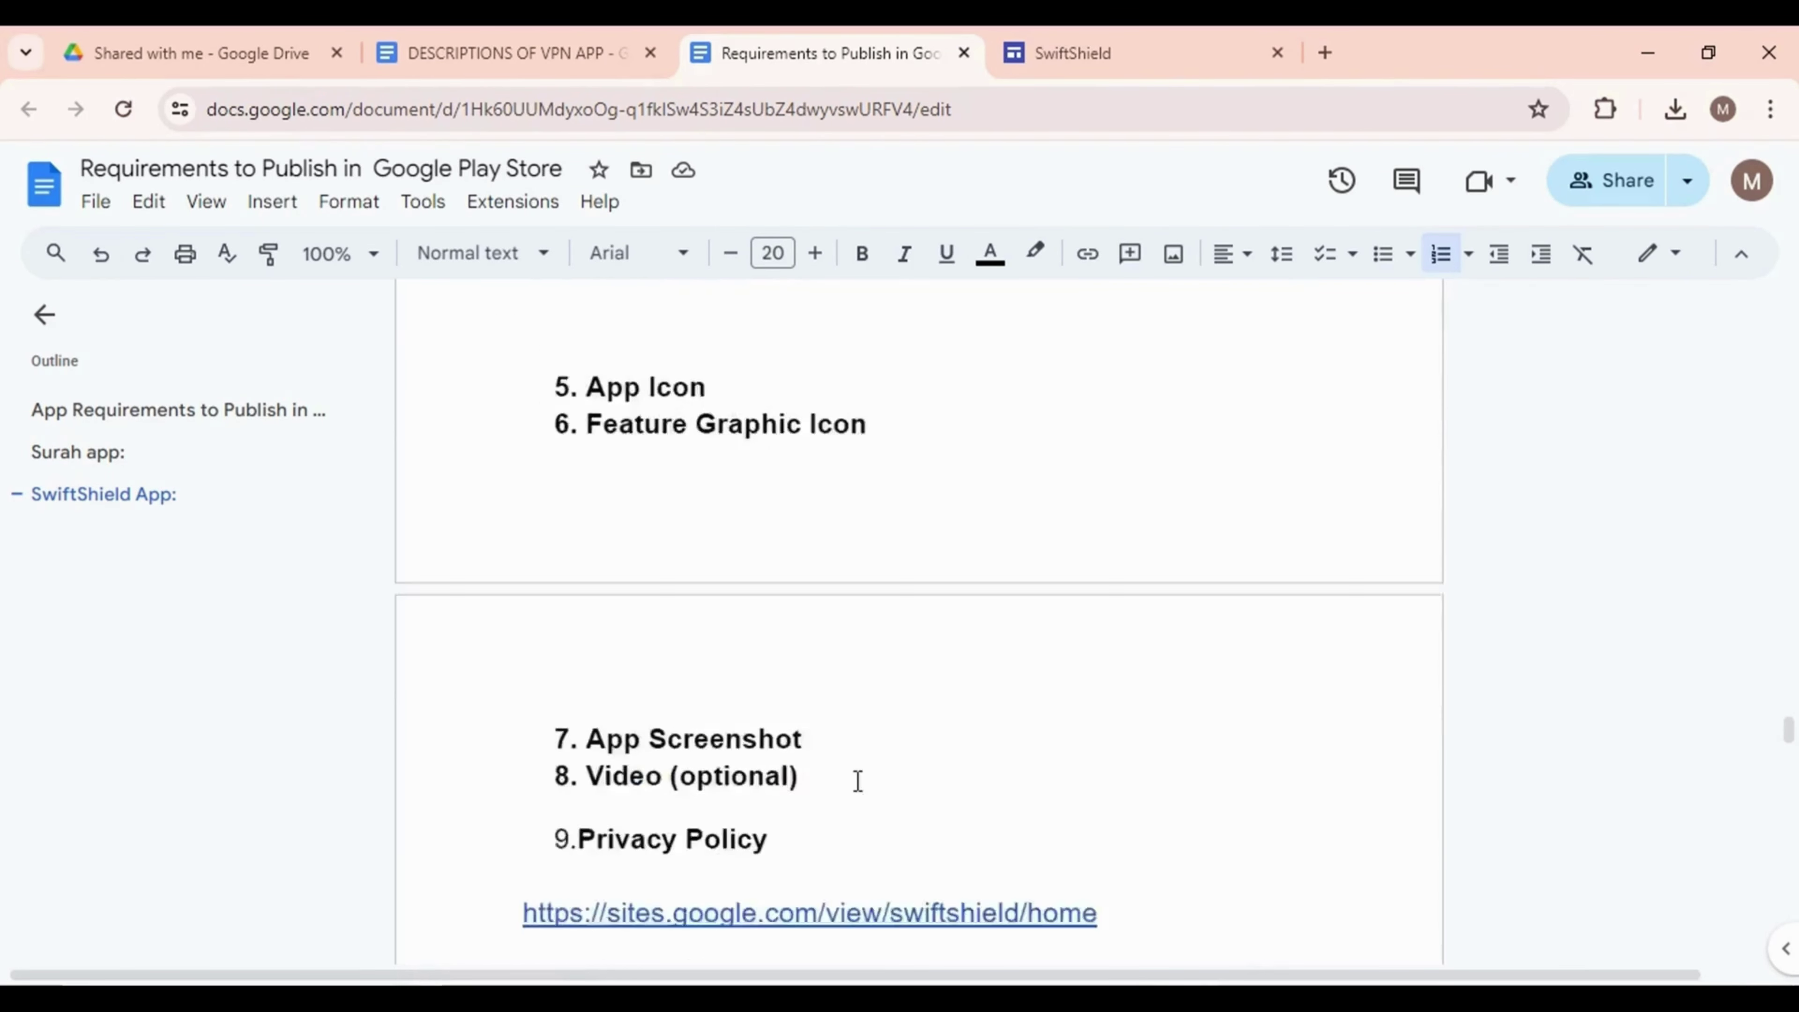
drag(481, 658, 1116, 668)
key(ctrl+c)
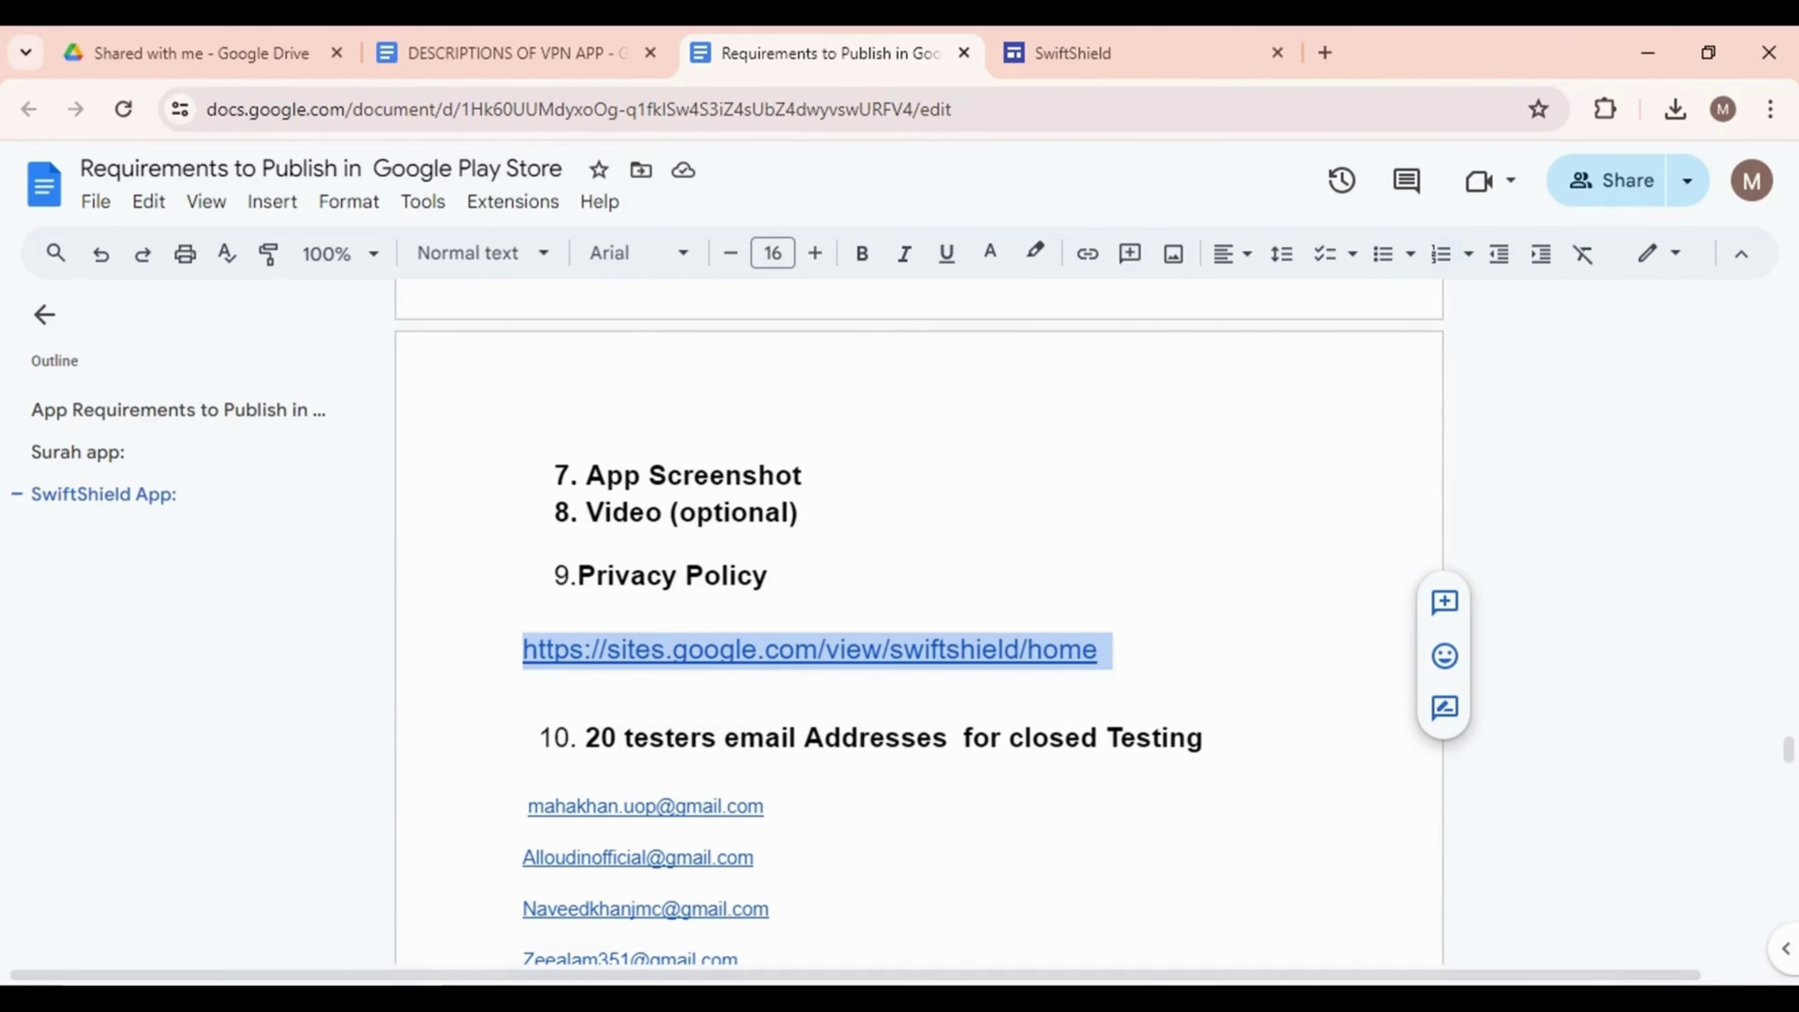
key(alt+Tab)
click(703, 575)
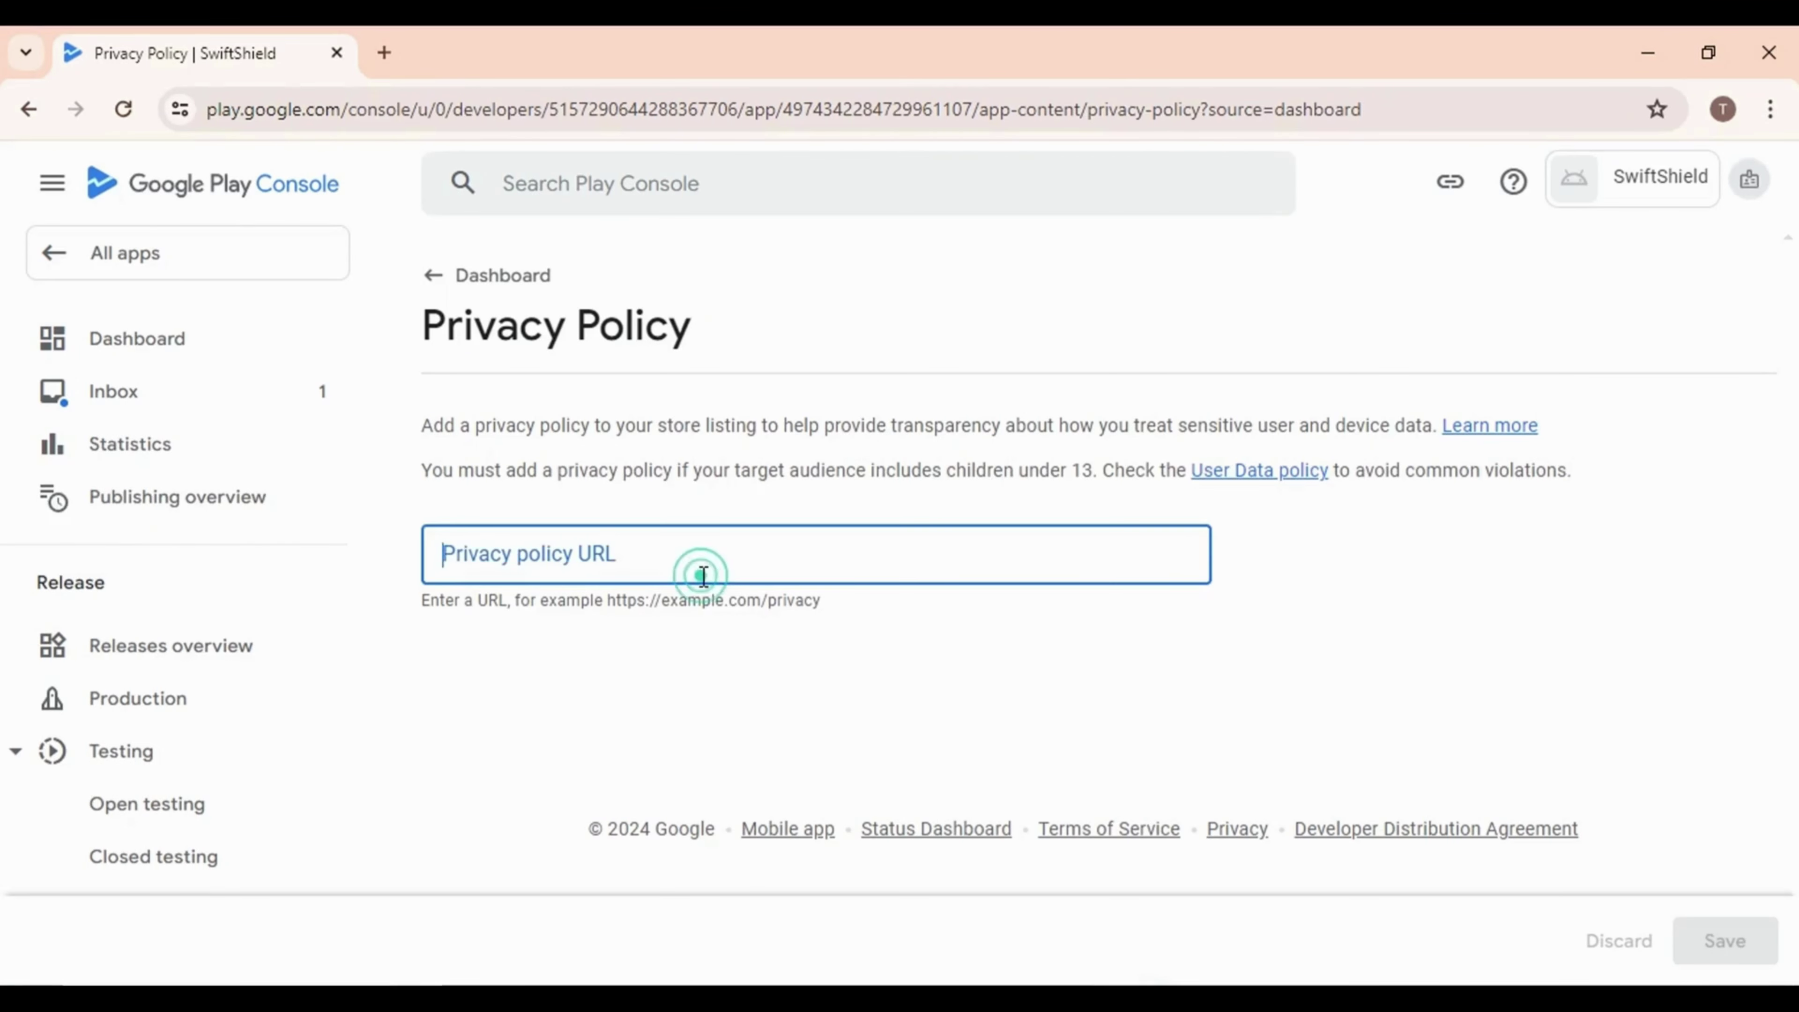
Paste and save the privacy policy URL, then go back to the dashboard task list
key(ctrl+v)
click(1725, 942)
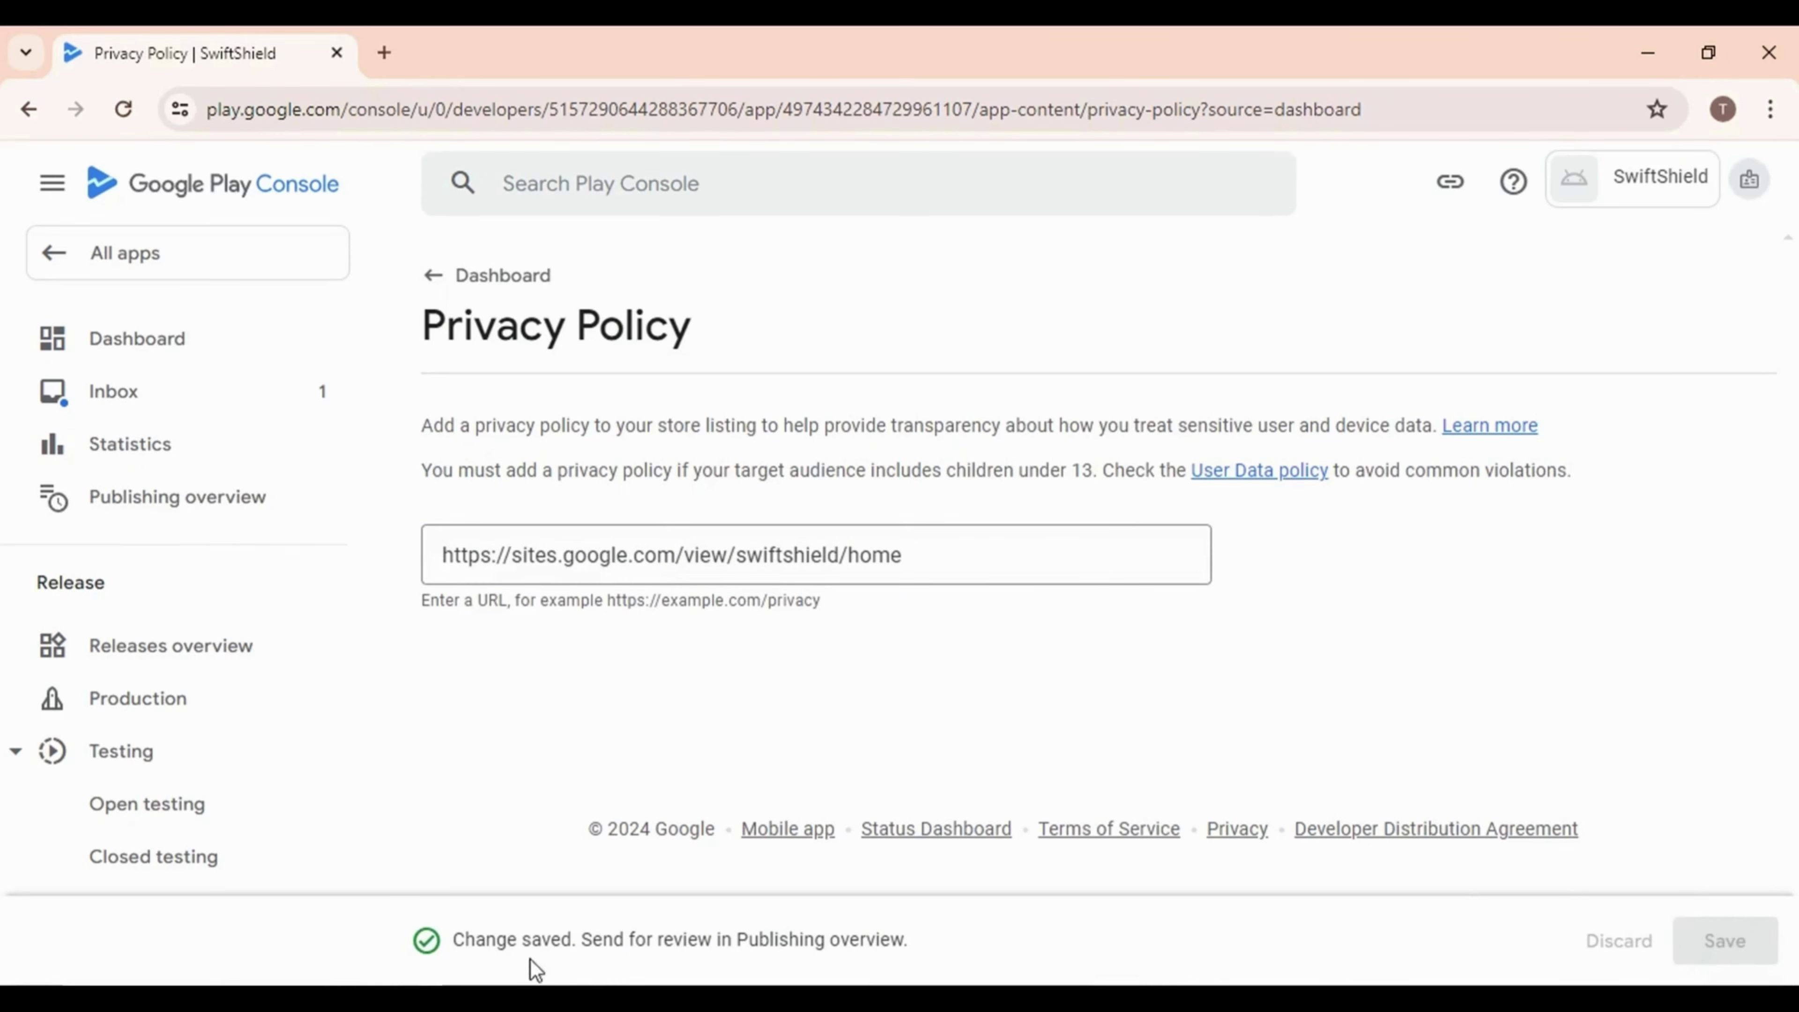
click(445, 290)
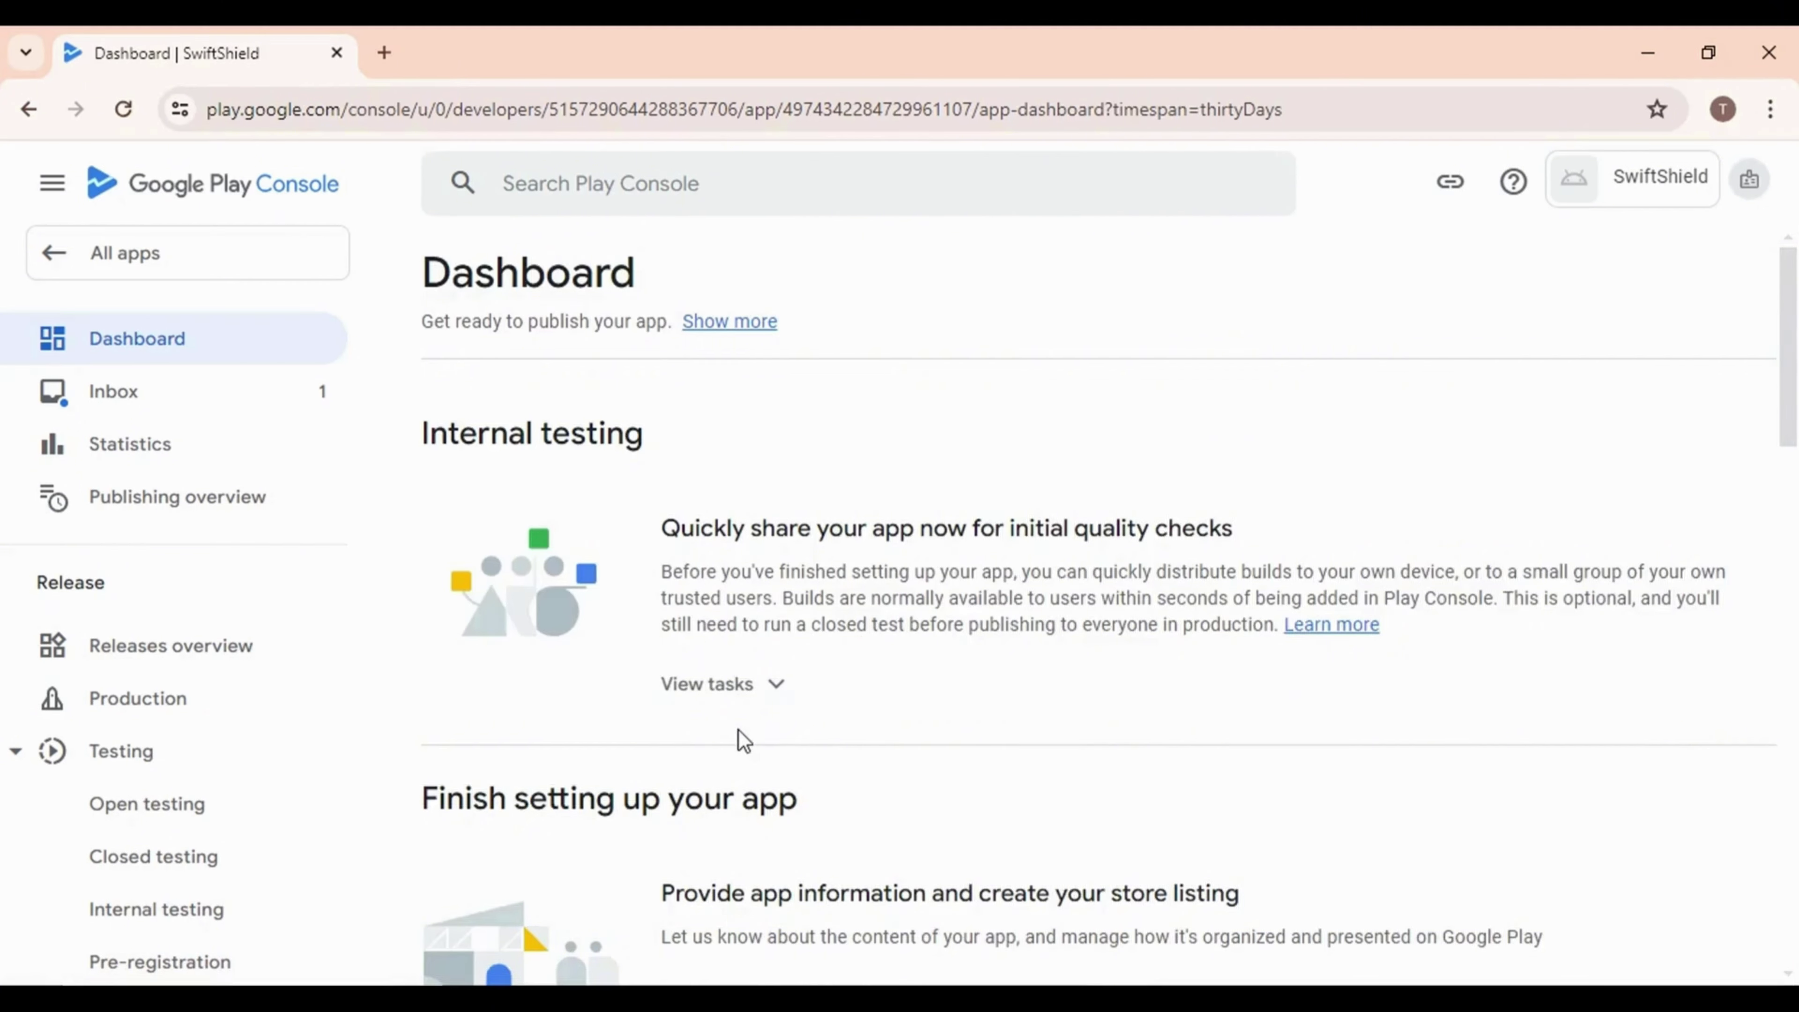
scroll(739, 731, down, 6)
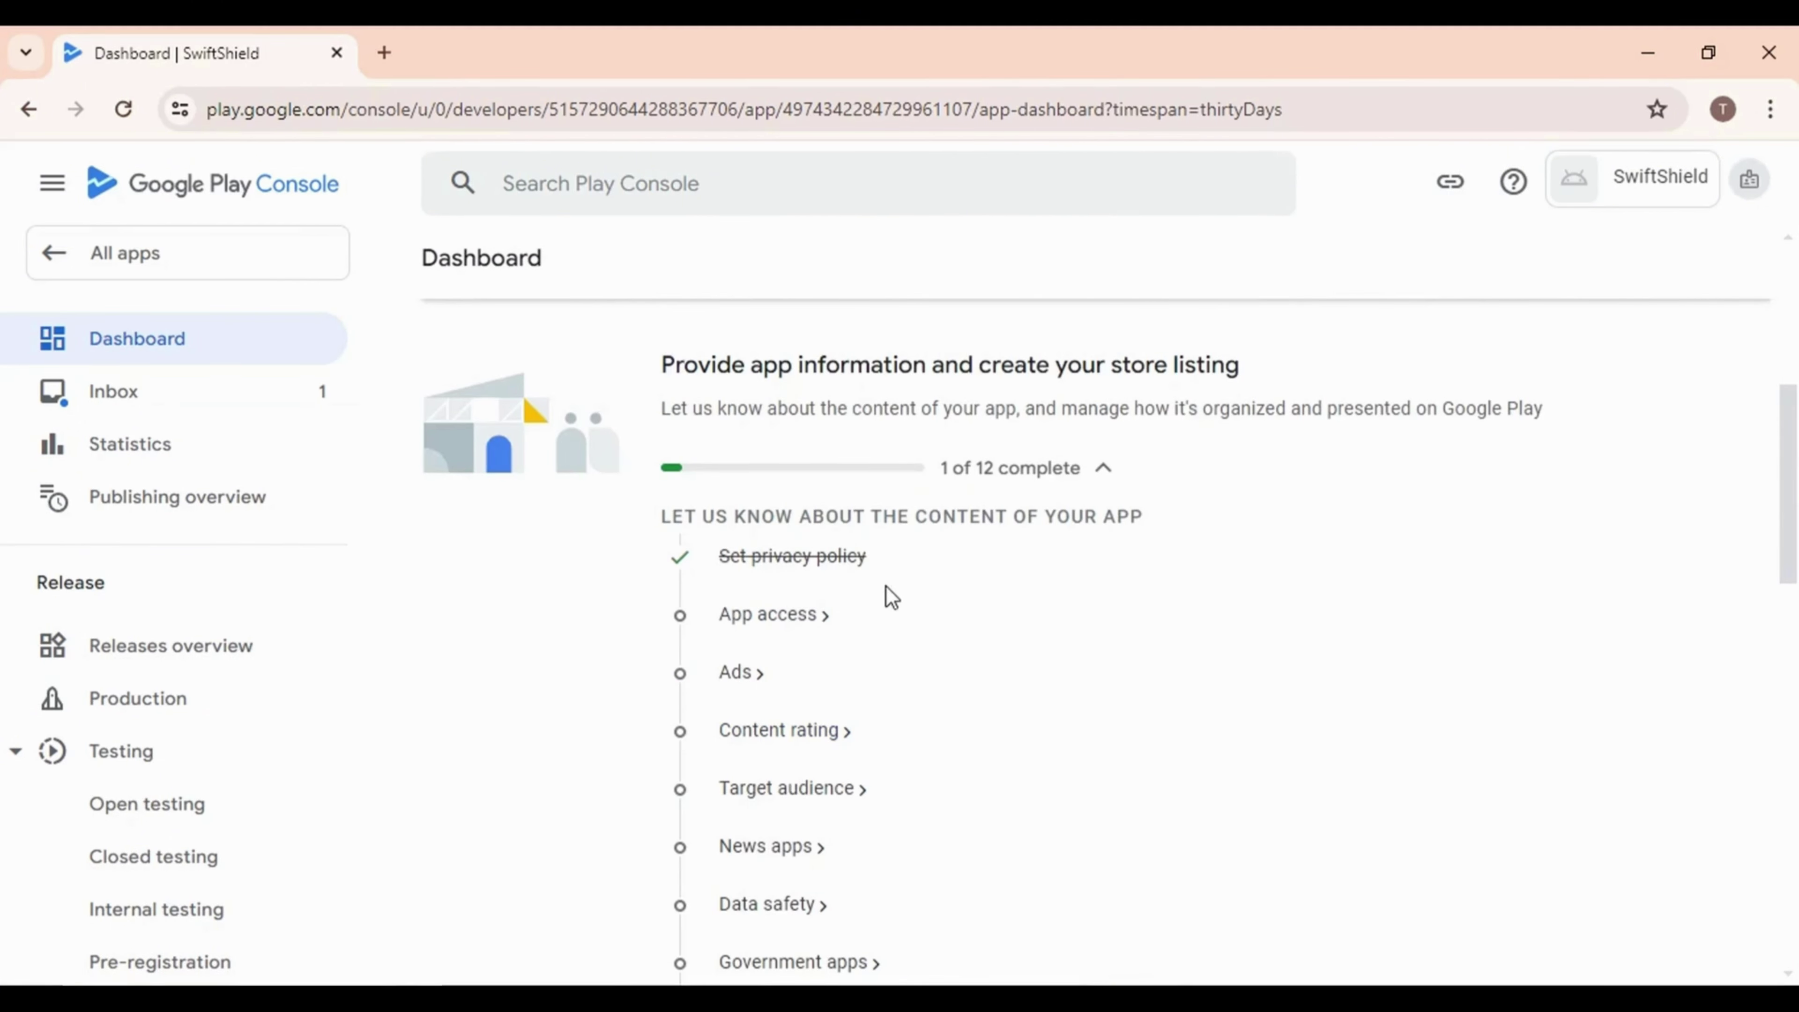
Declare on App access that all functionality is available without restrictions, save, and return to the dashboard
click(754, 616)
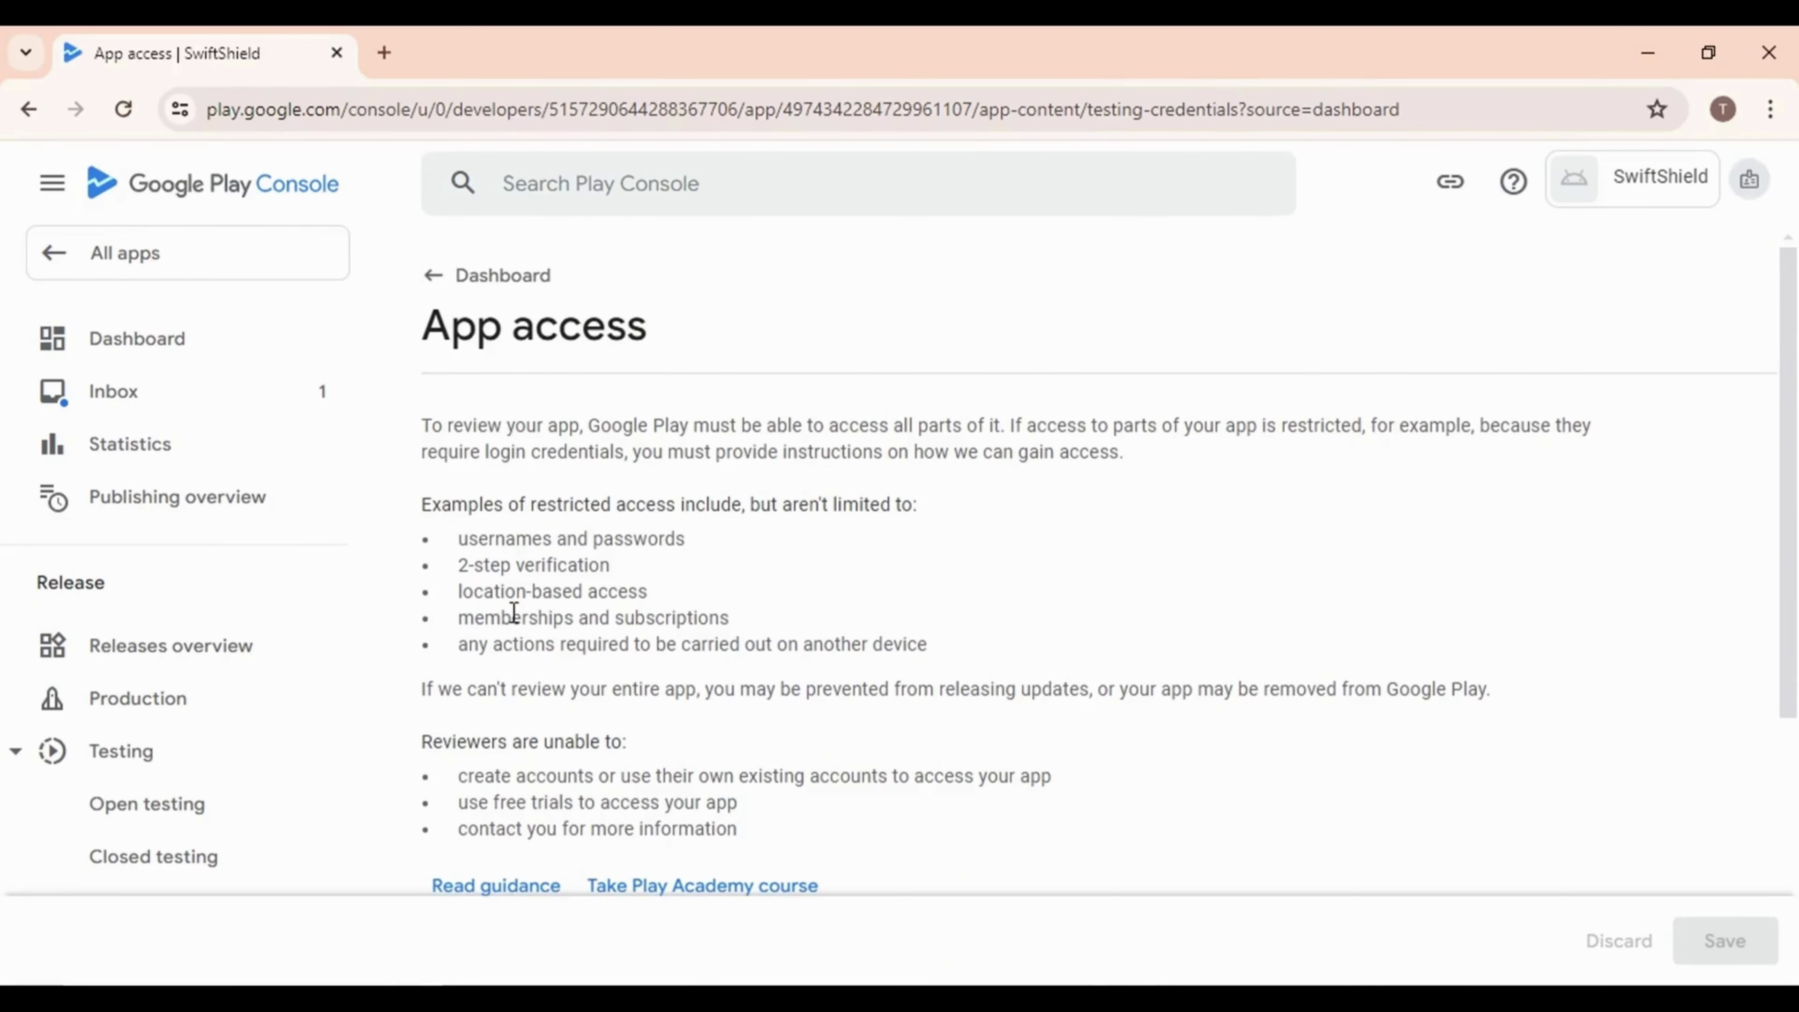
scroll(621, 699, down, 5)
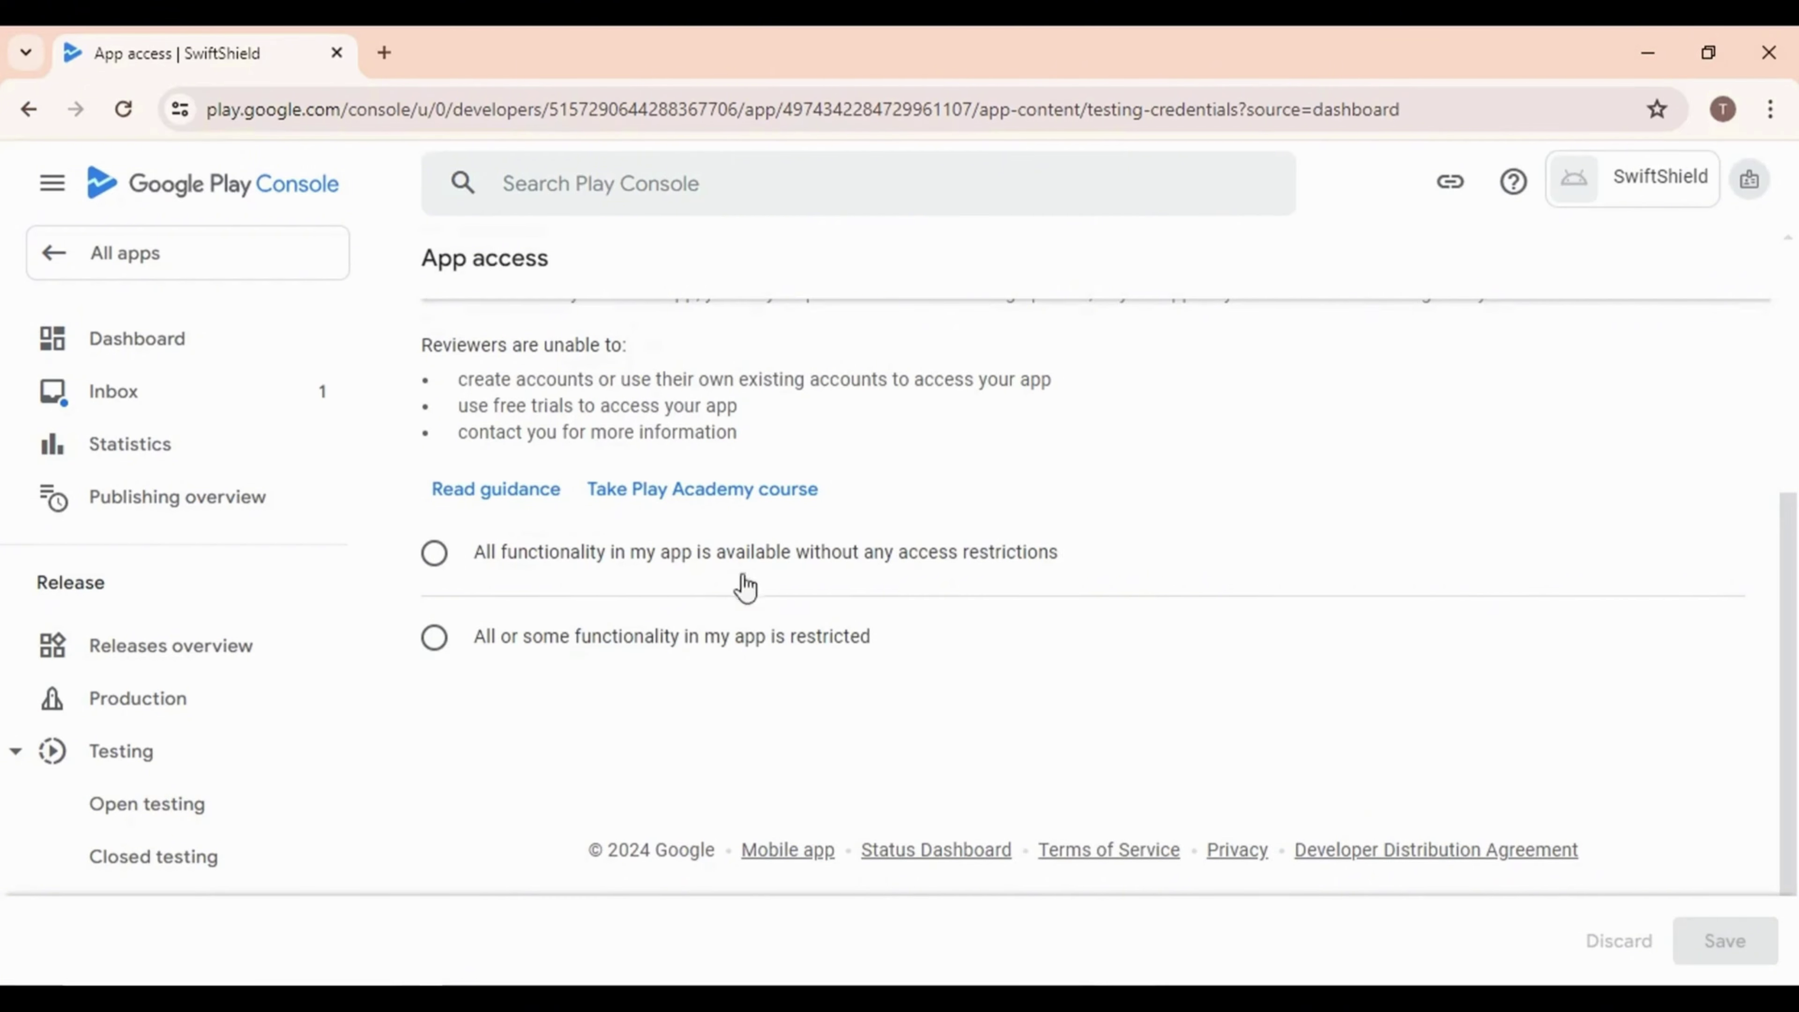
click(433, 556)
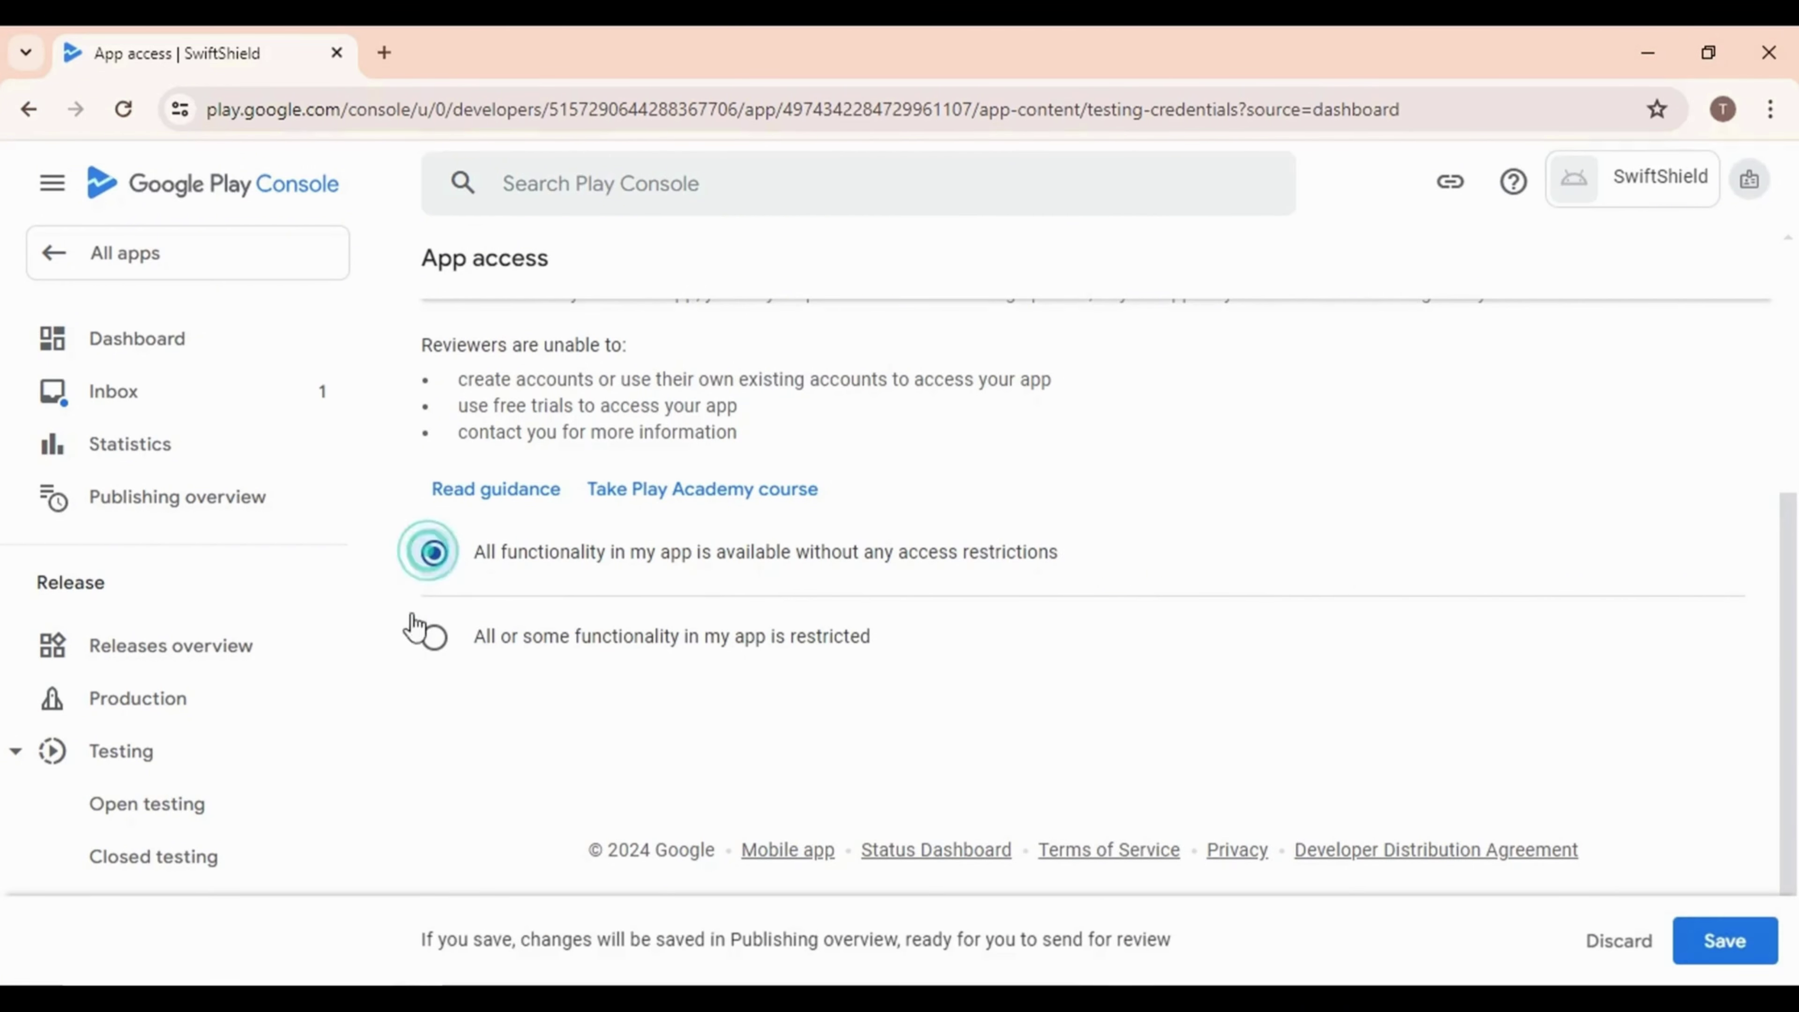
click(433, 635)
scroll(602, 651, down, 2)
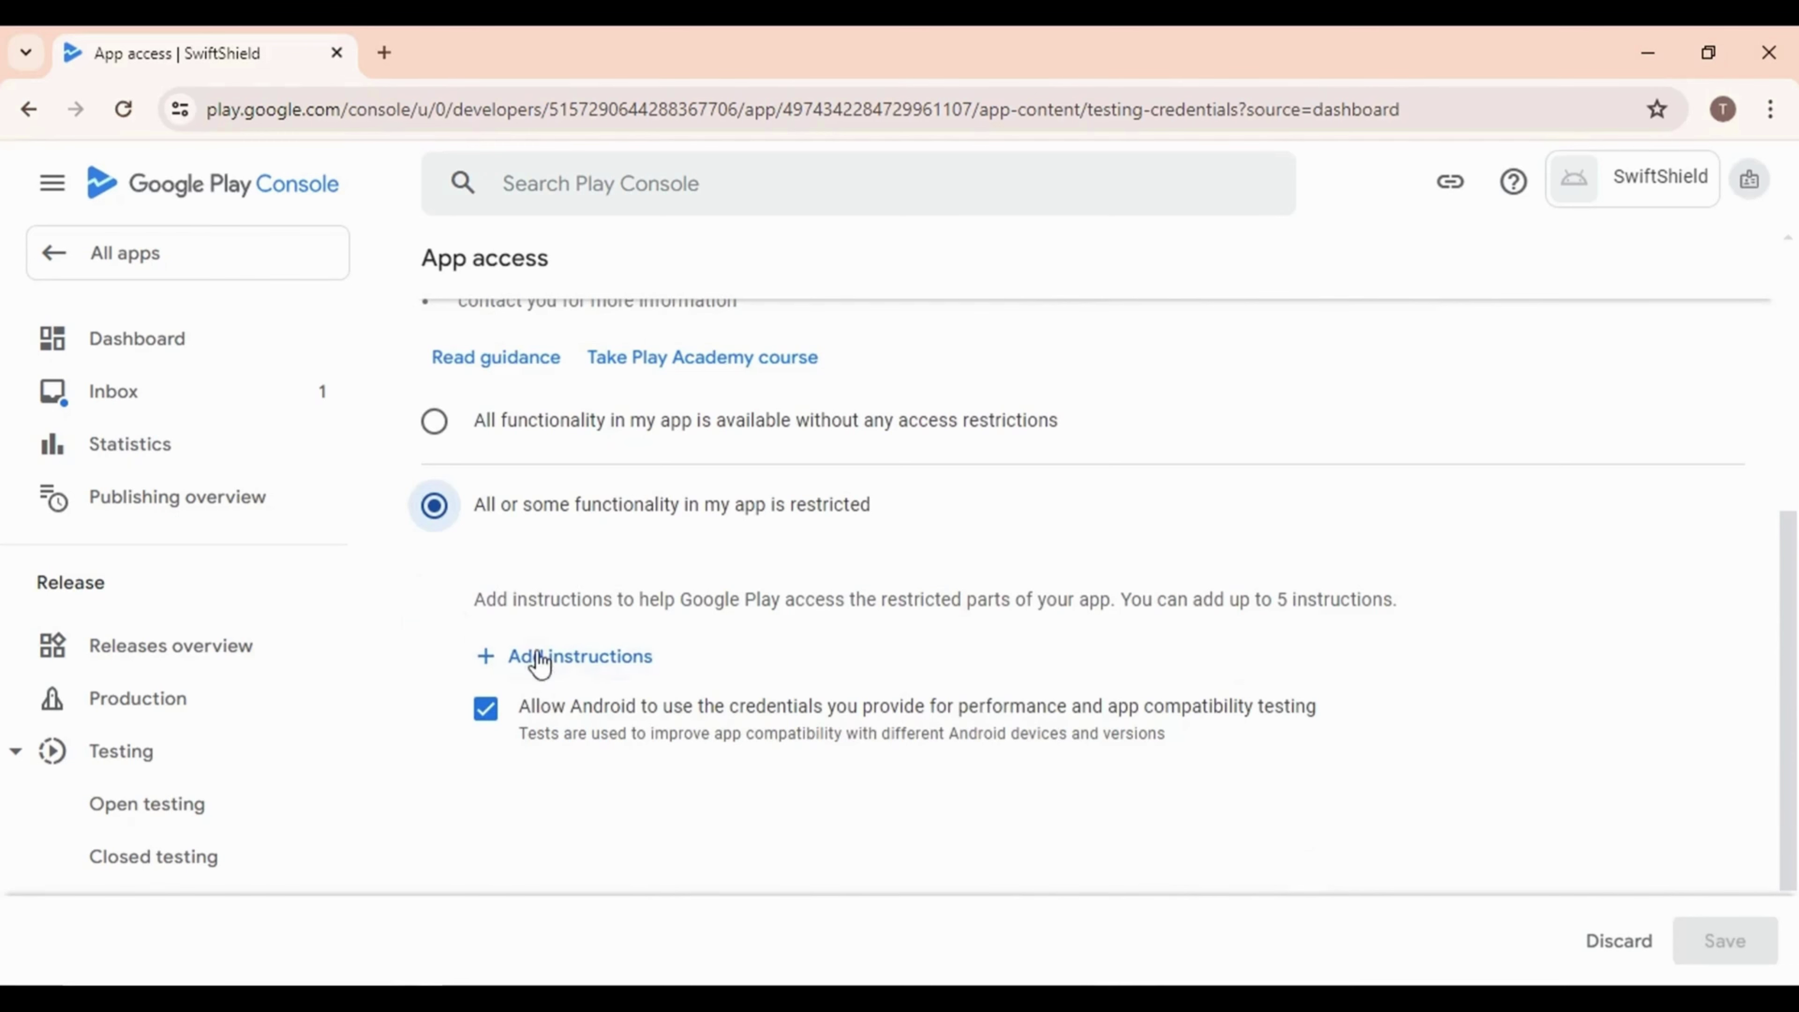
click(434, 422)
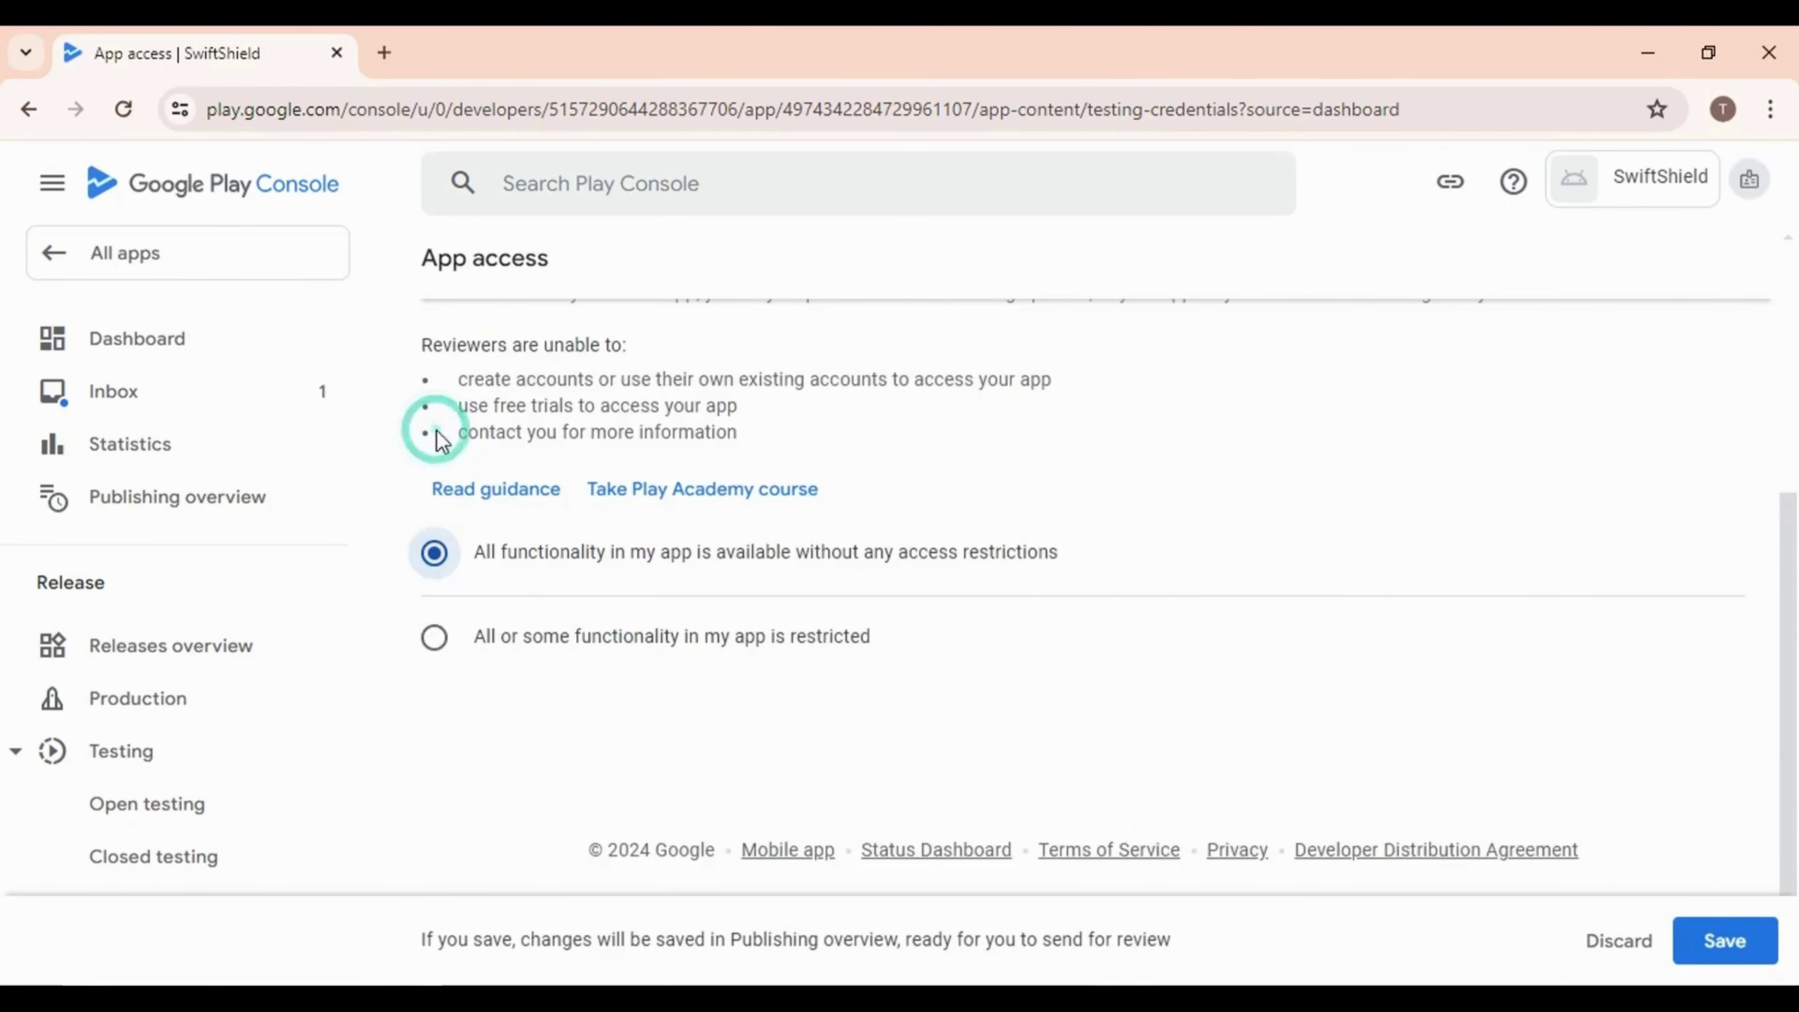
click(1725, 941)
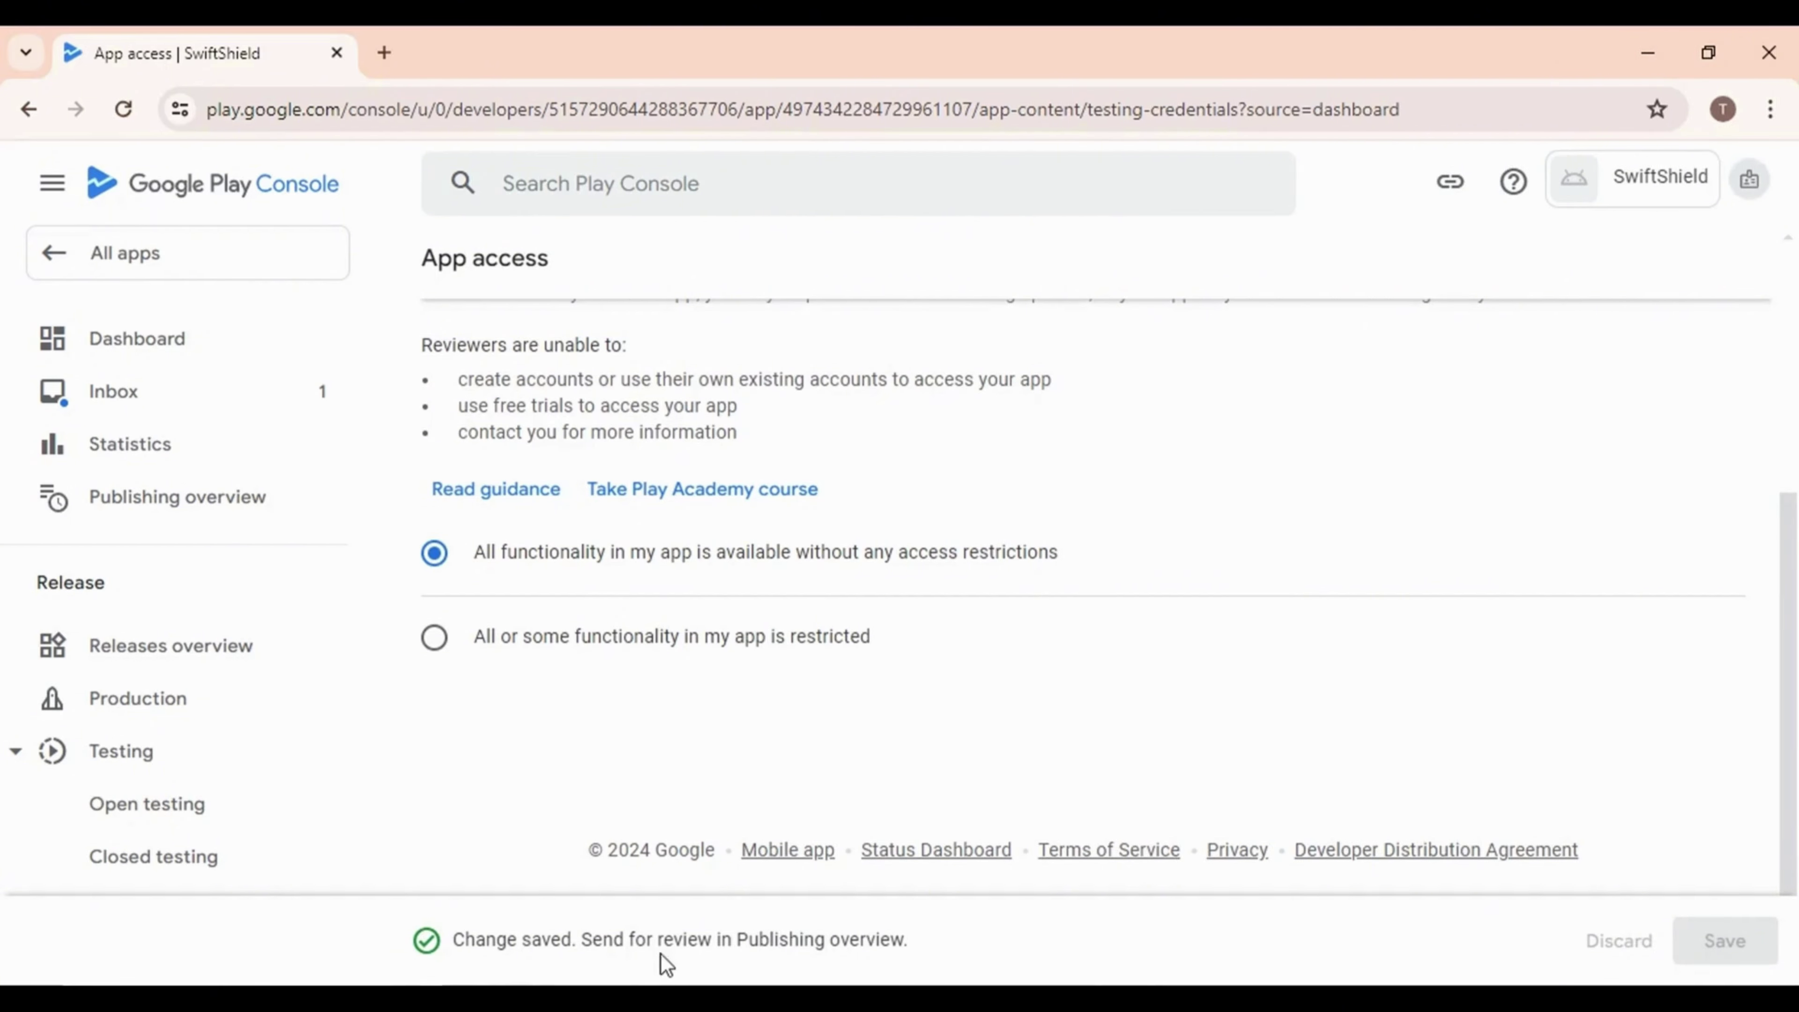
scroll(582, 645, up, 5)
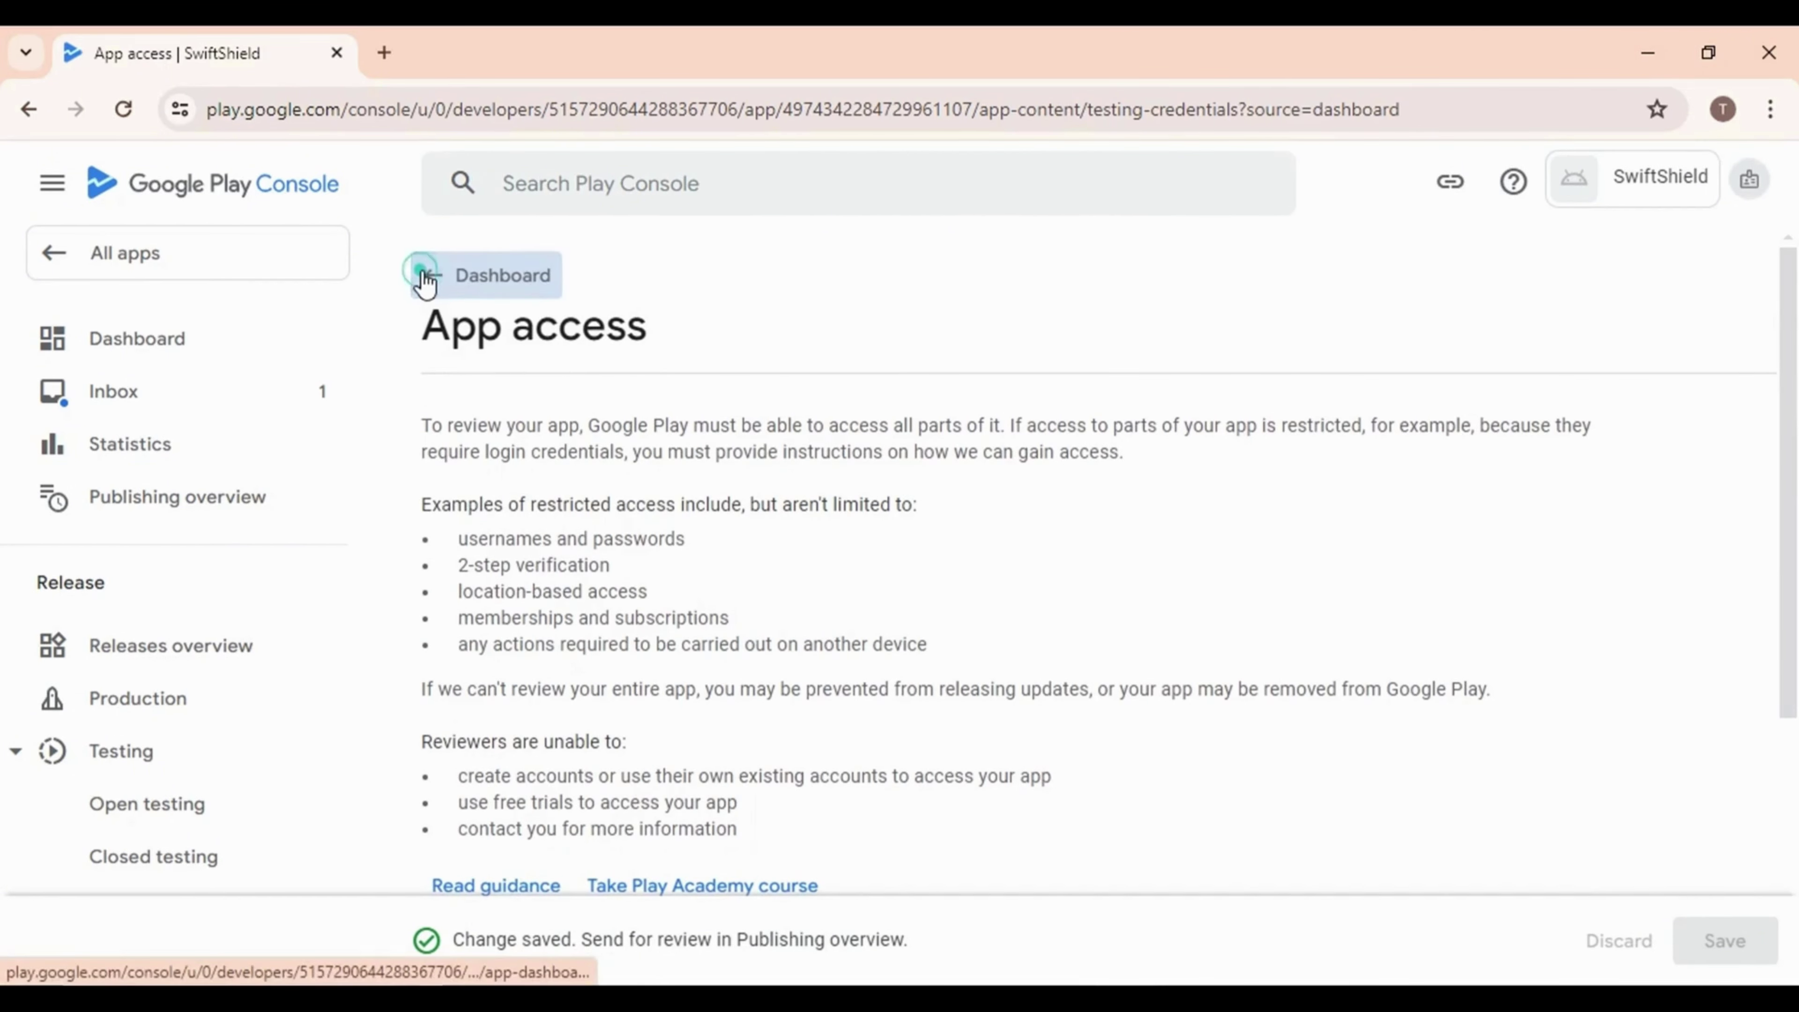
click(449, 290)
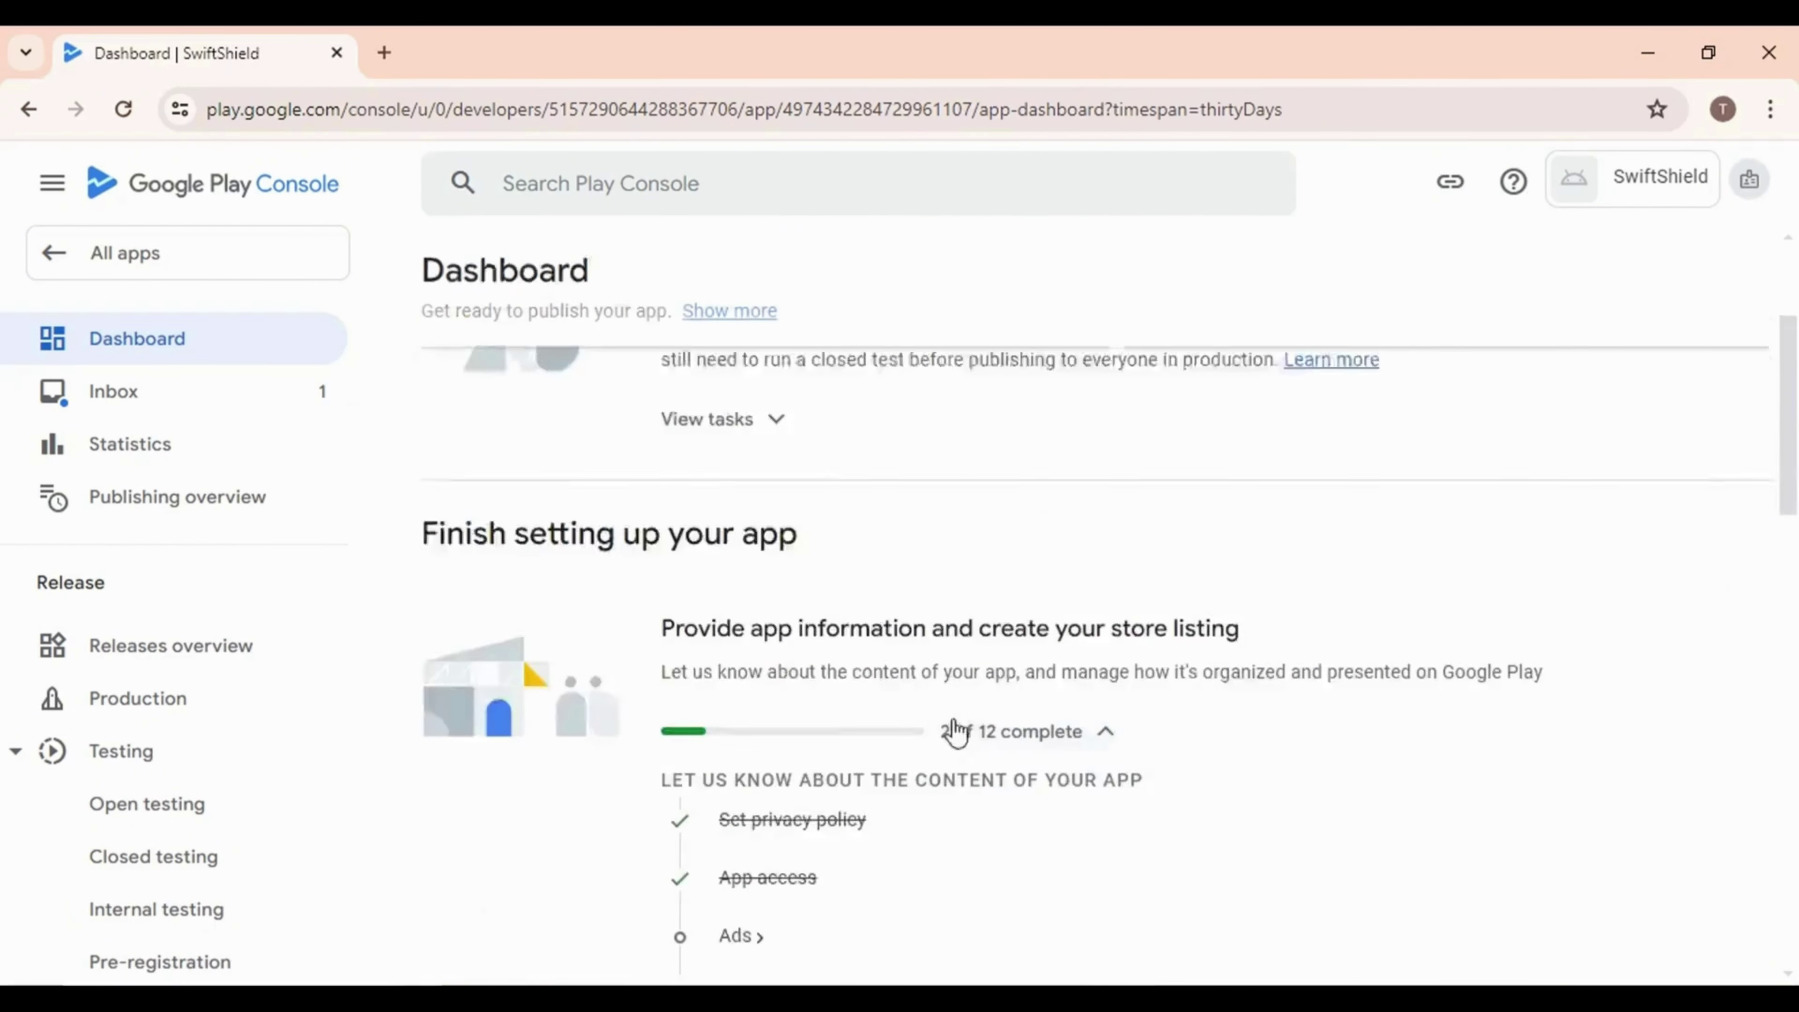
Declare that SwiftShield contains no ads and save it
click(737, 673)
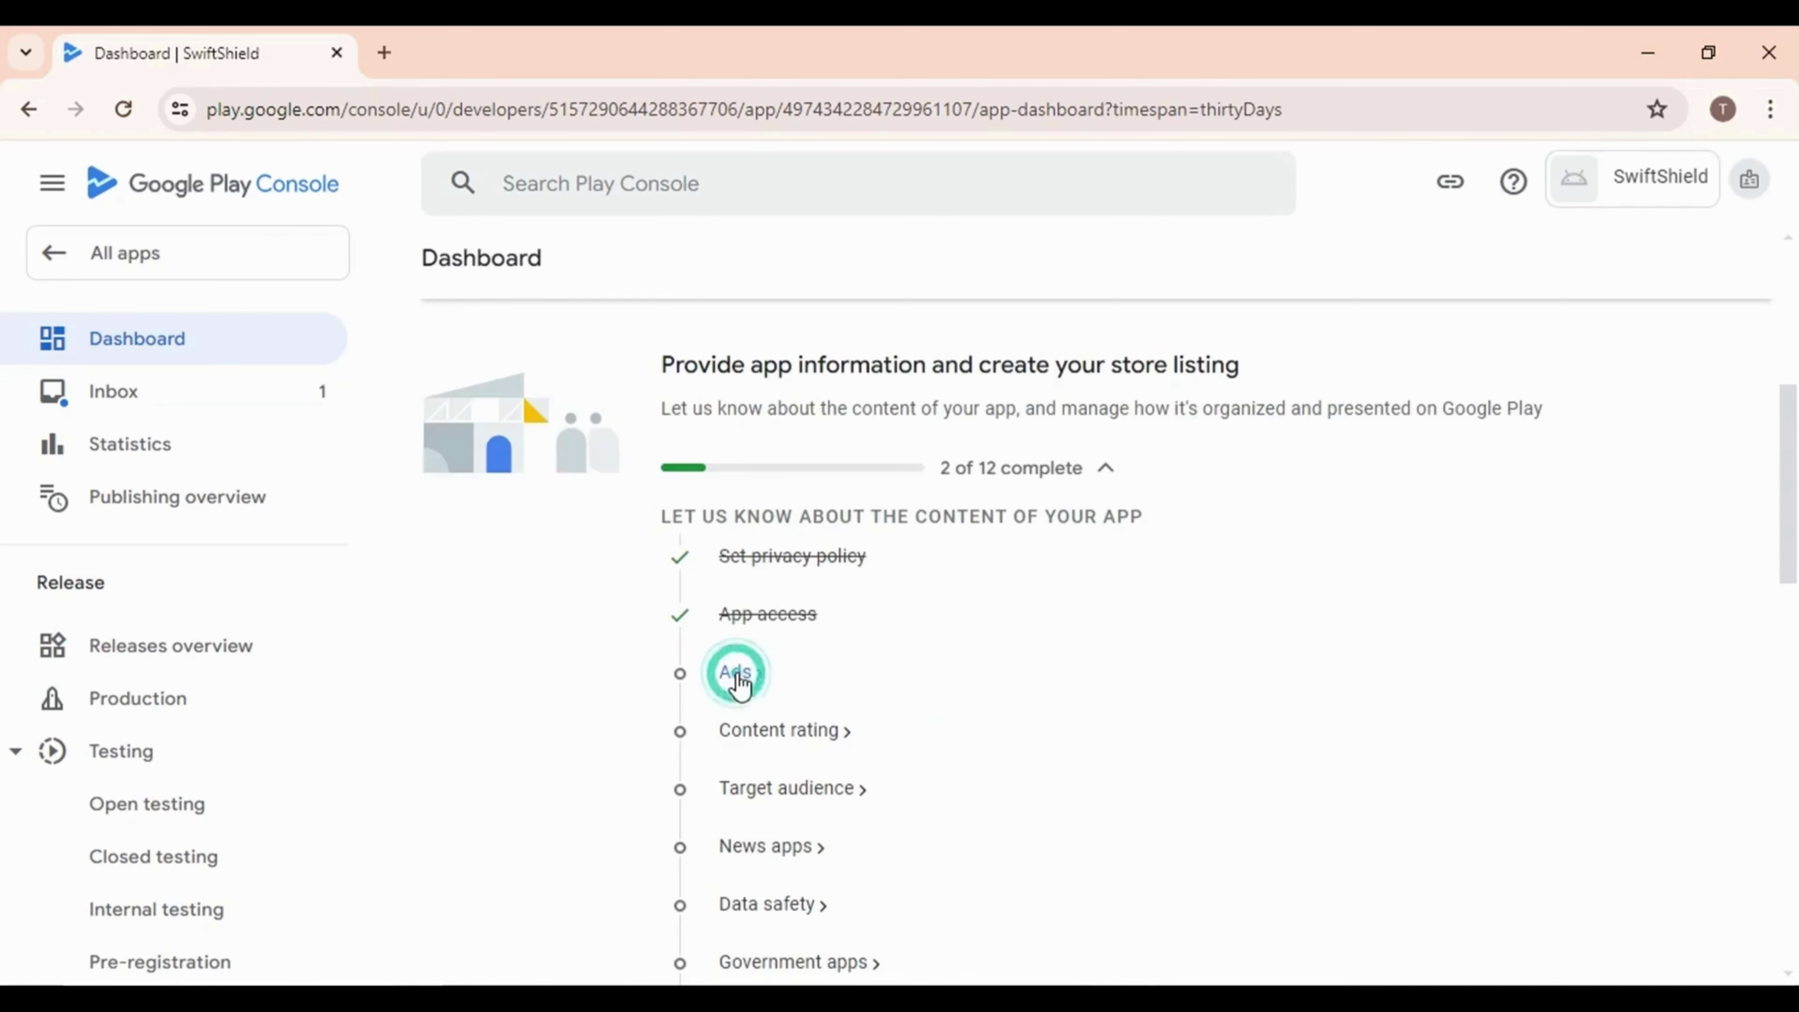
click(828, 670)
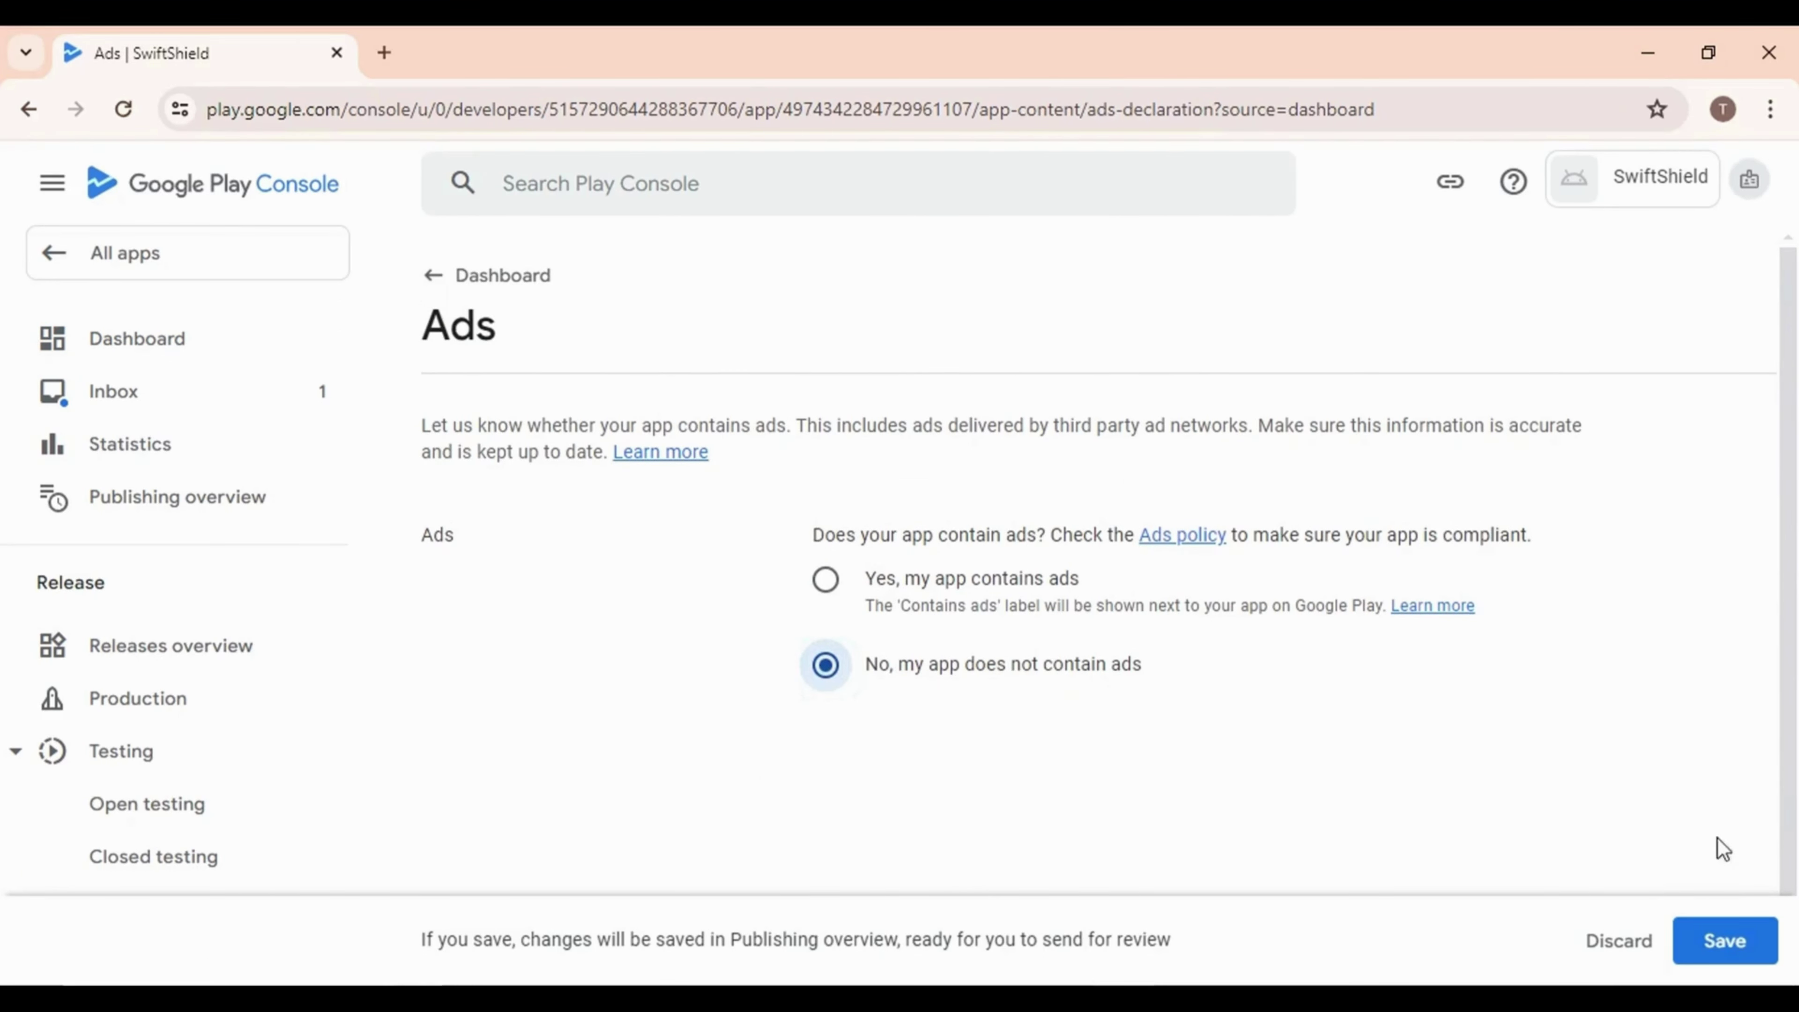
click(1728, 940)
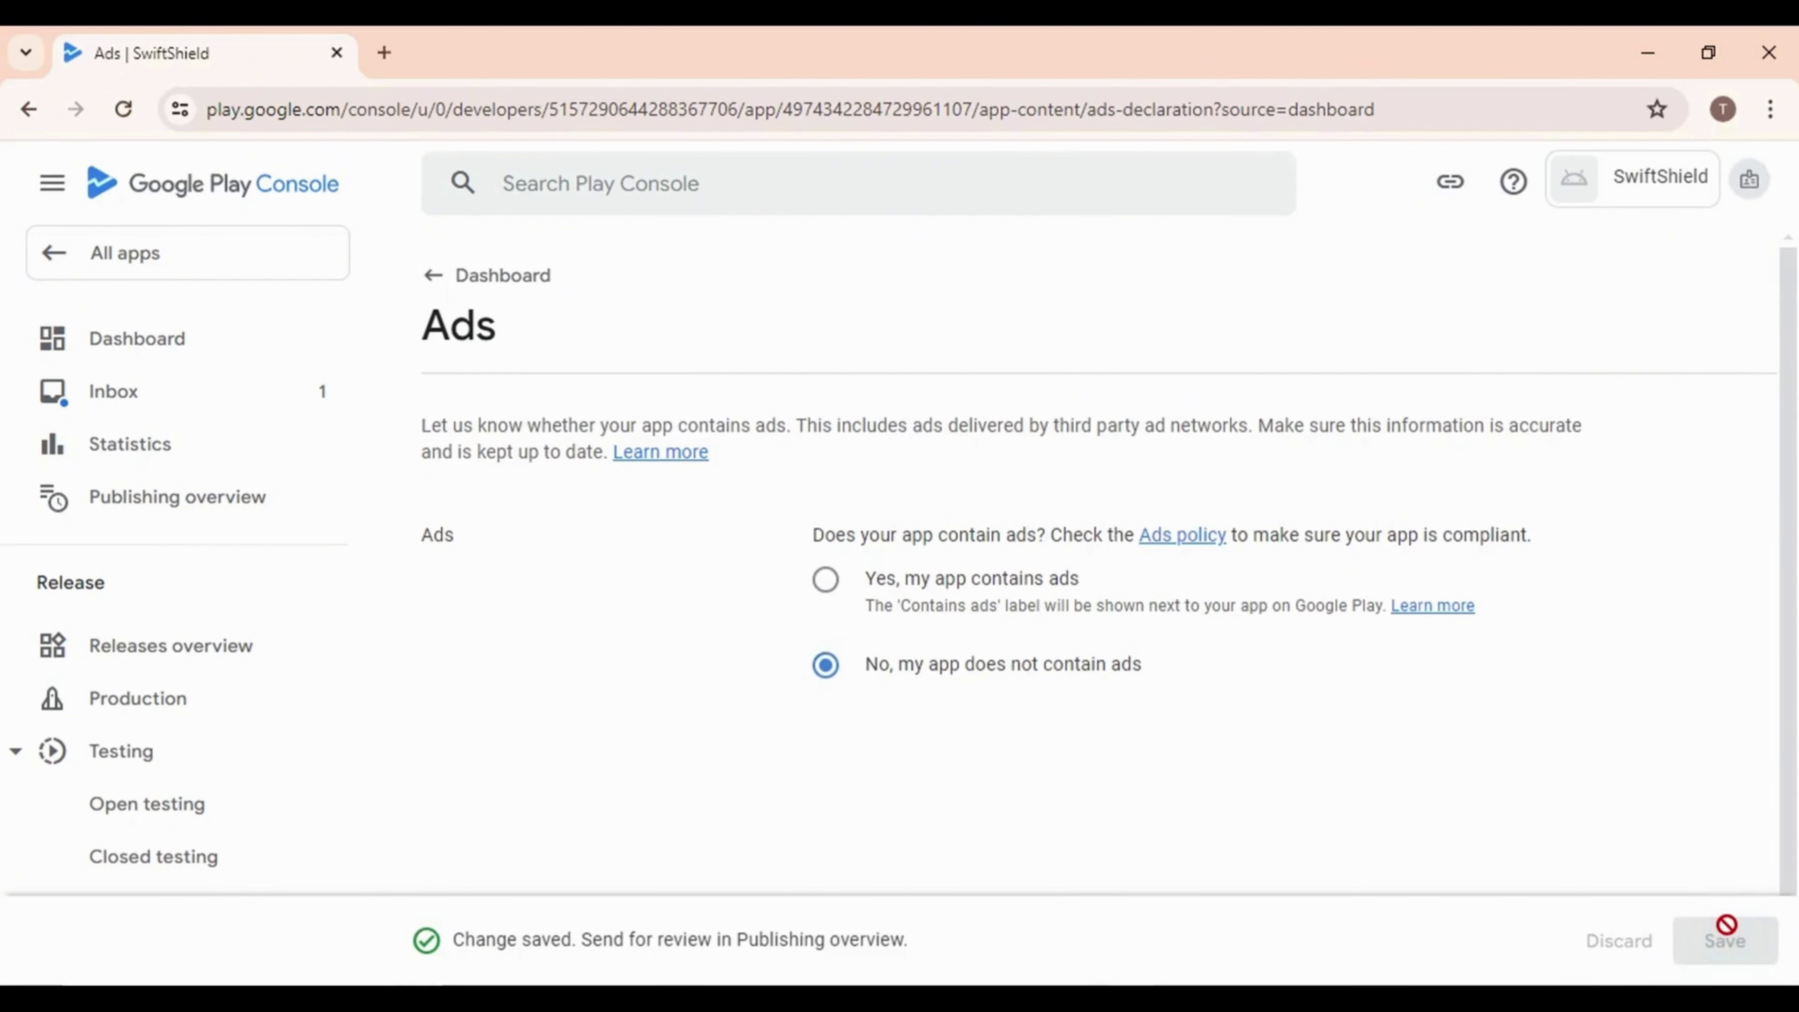
click(453, 287)
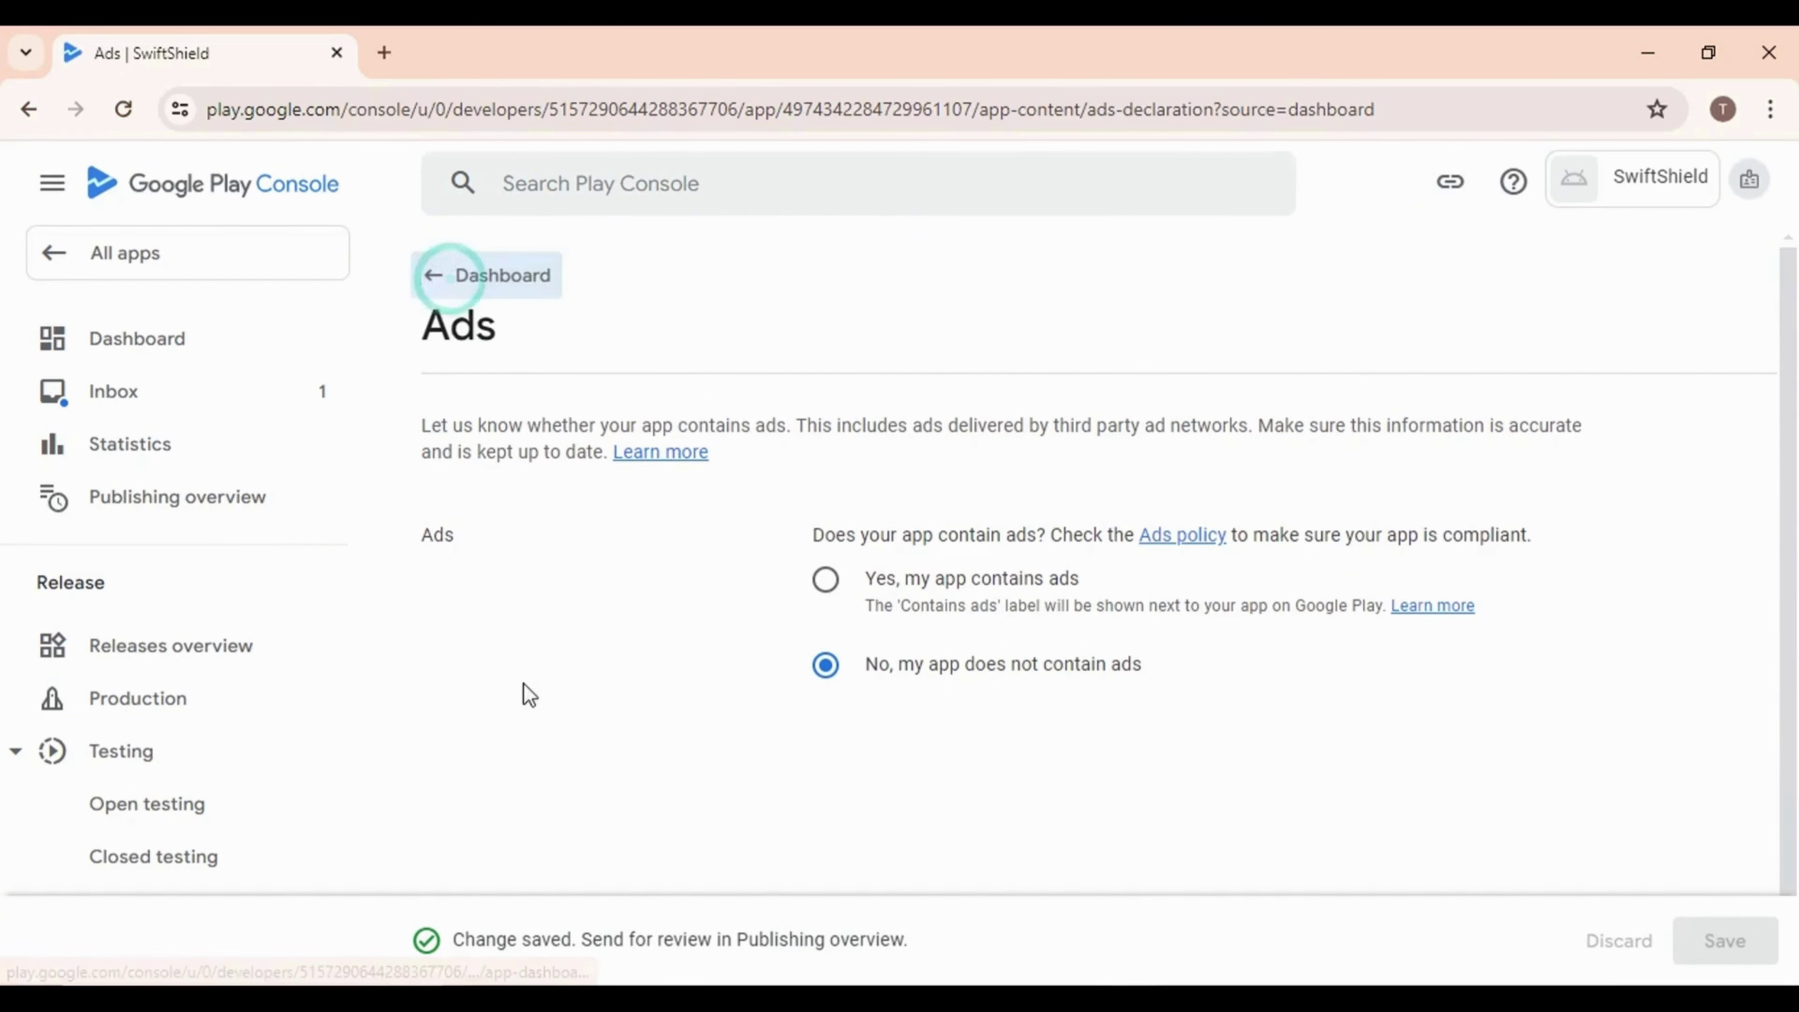
Open the Content rating task from the dashboard
scroll(699, 715, down, 5)
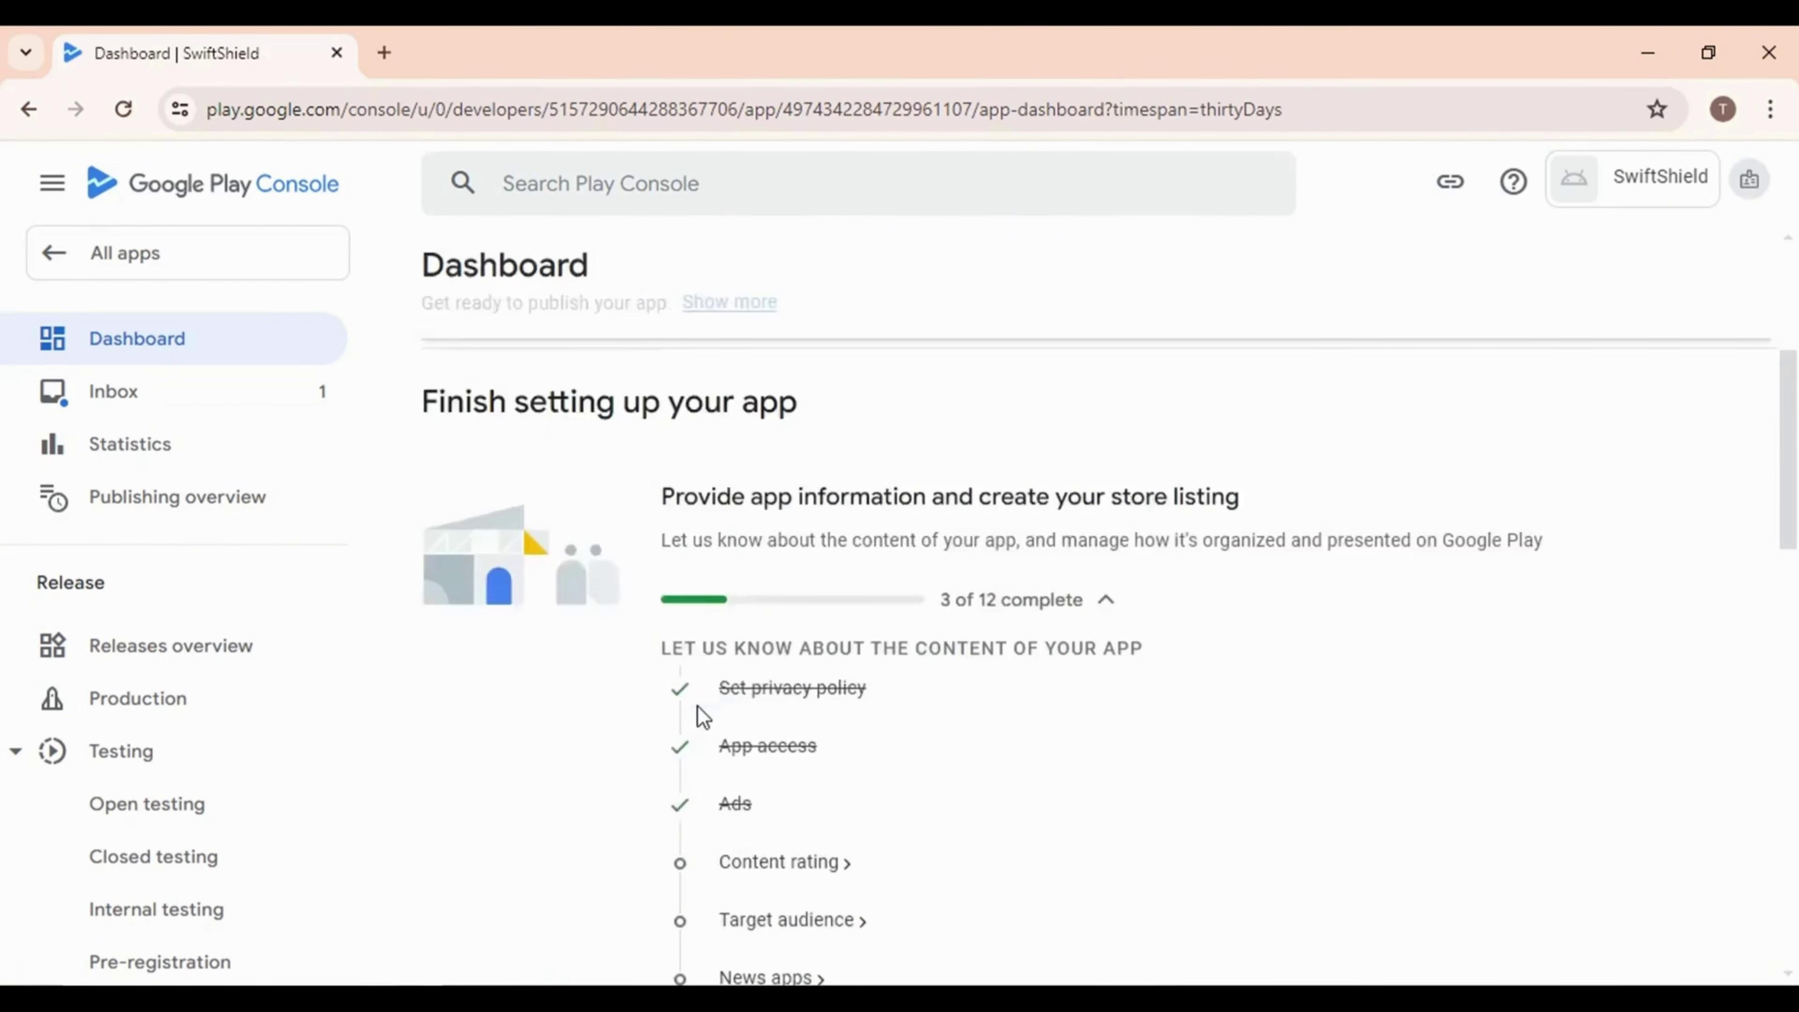
click(783, 729)
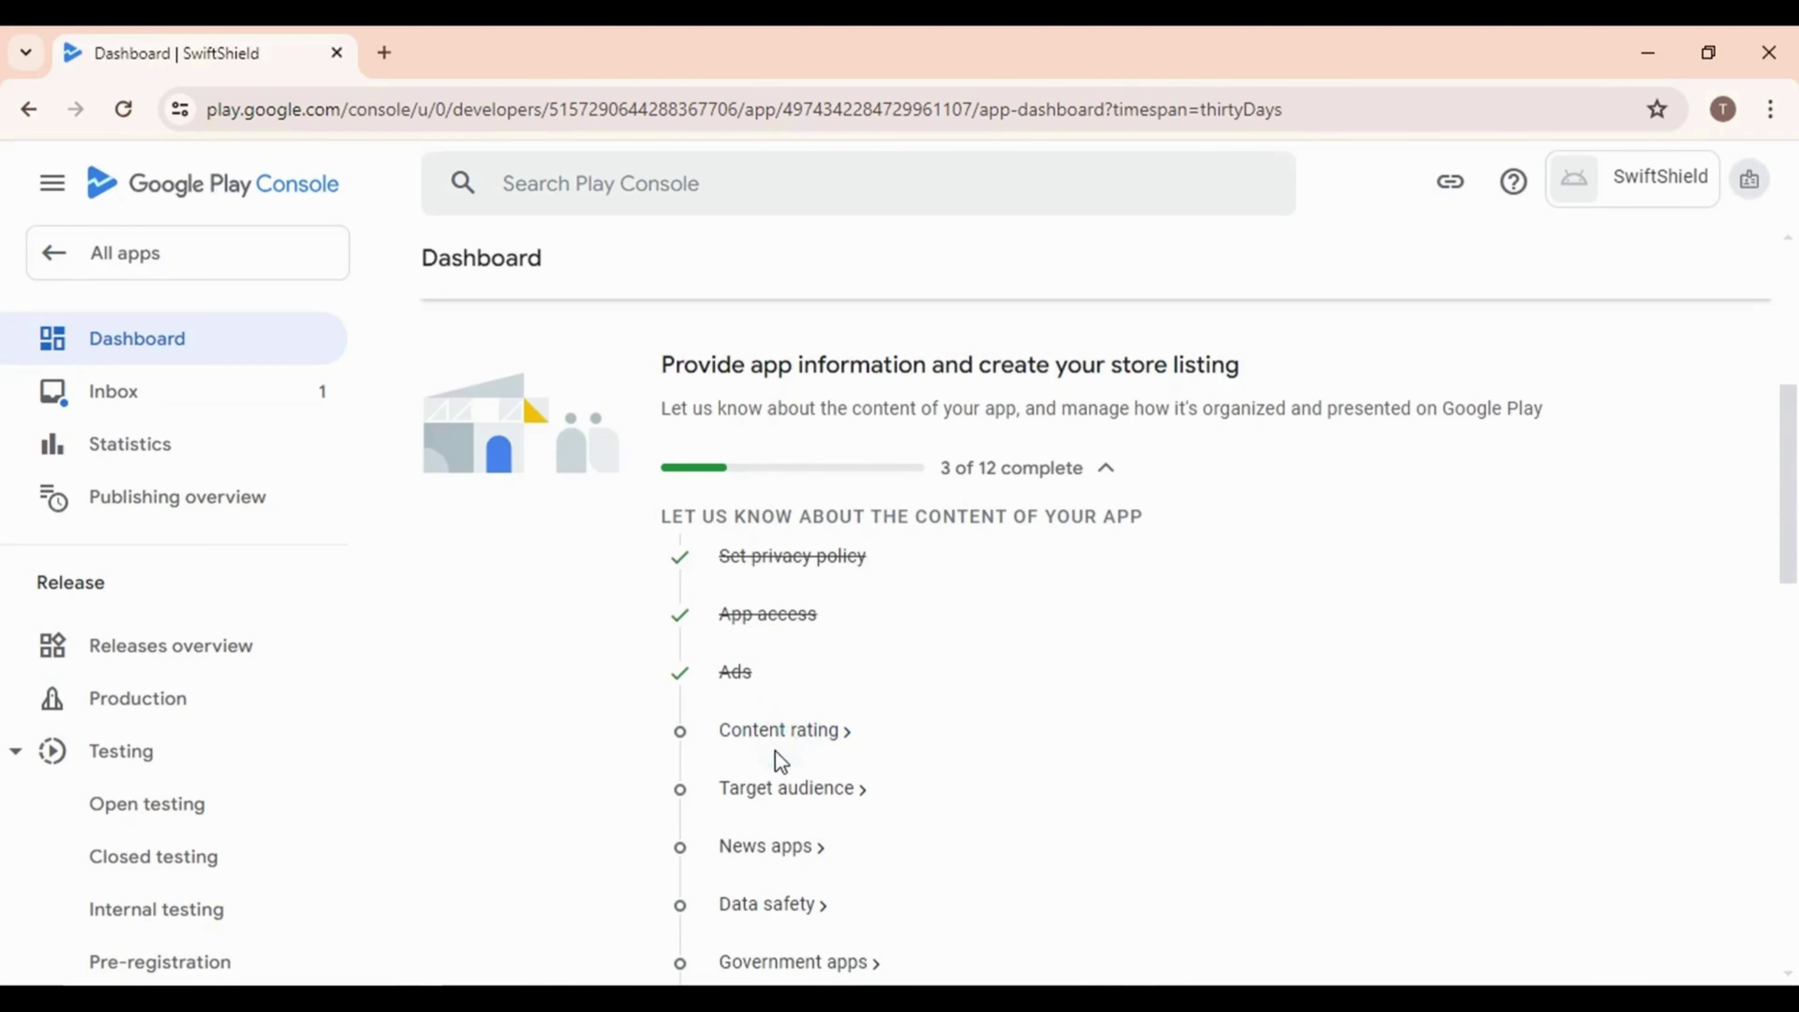
scroll(623, 680, down, 3)
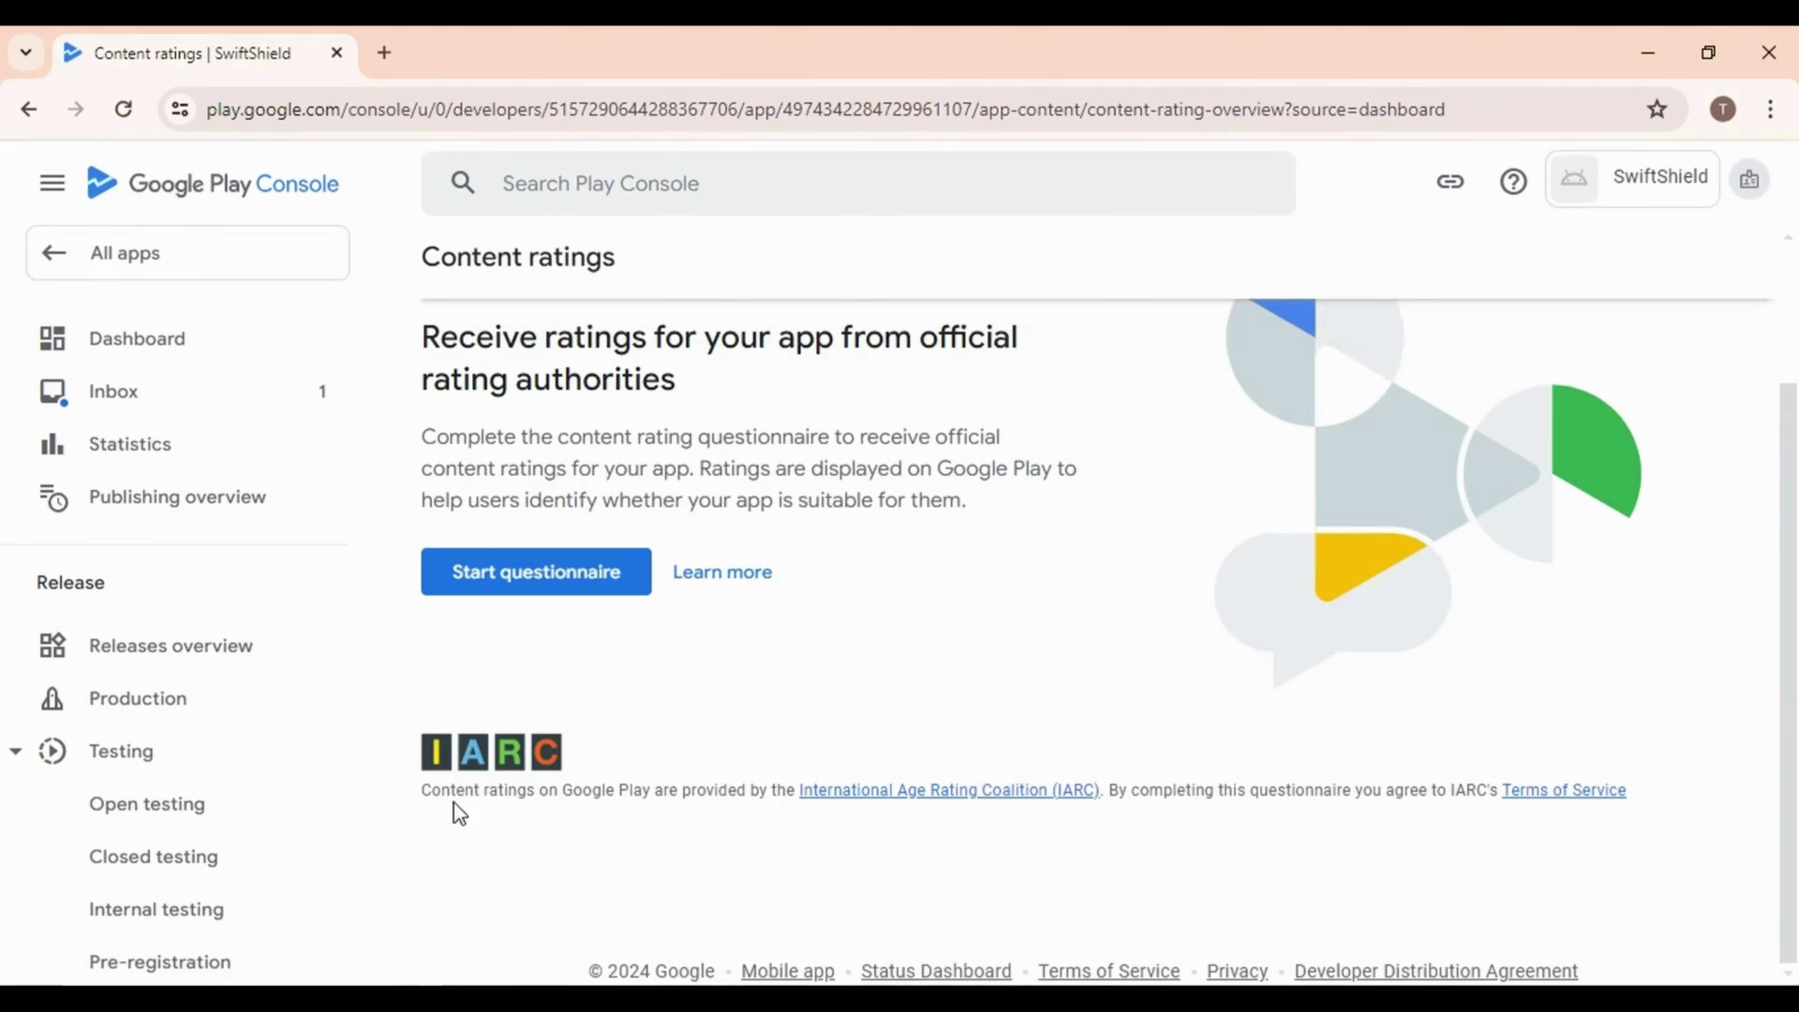
Start the questionnaire, paste the contact e-mail, choose All Other App Types, and continue
click(591, 585)
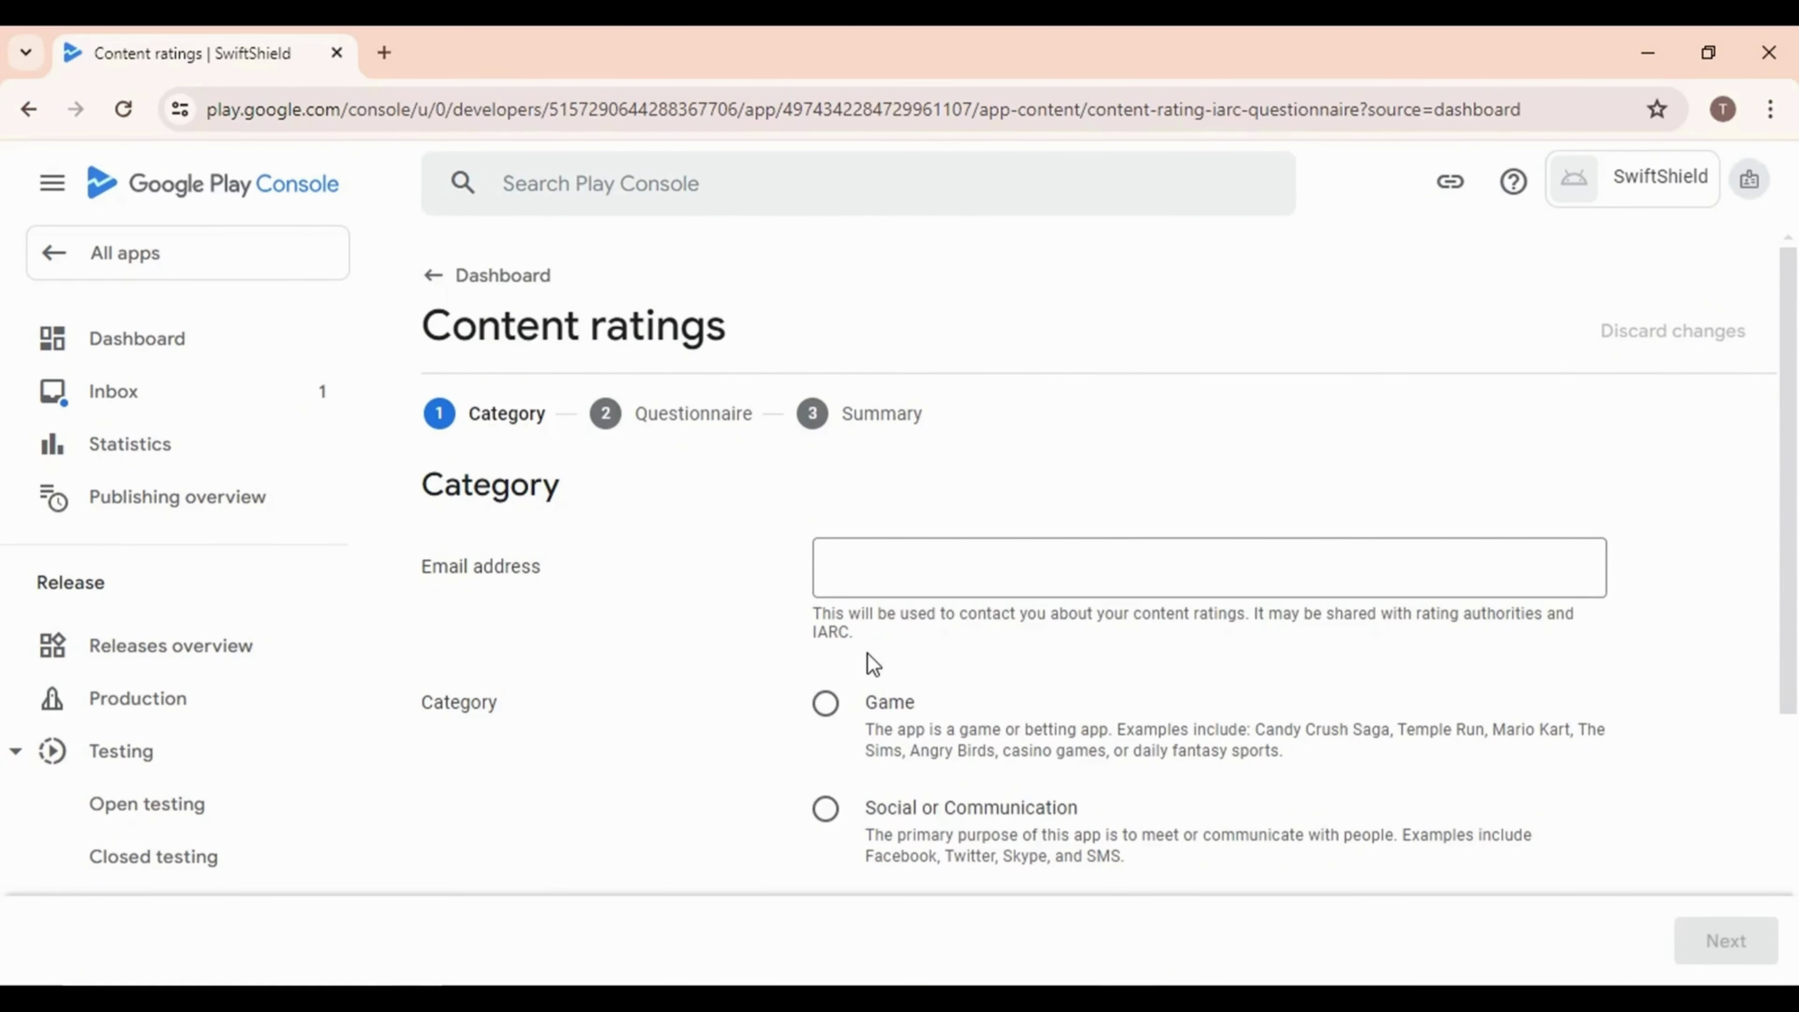
click(870, 588)
key(ctrl+v)
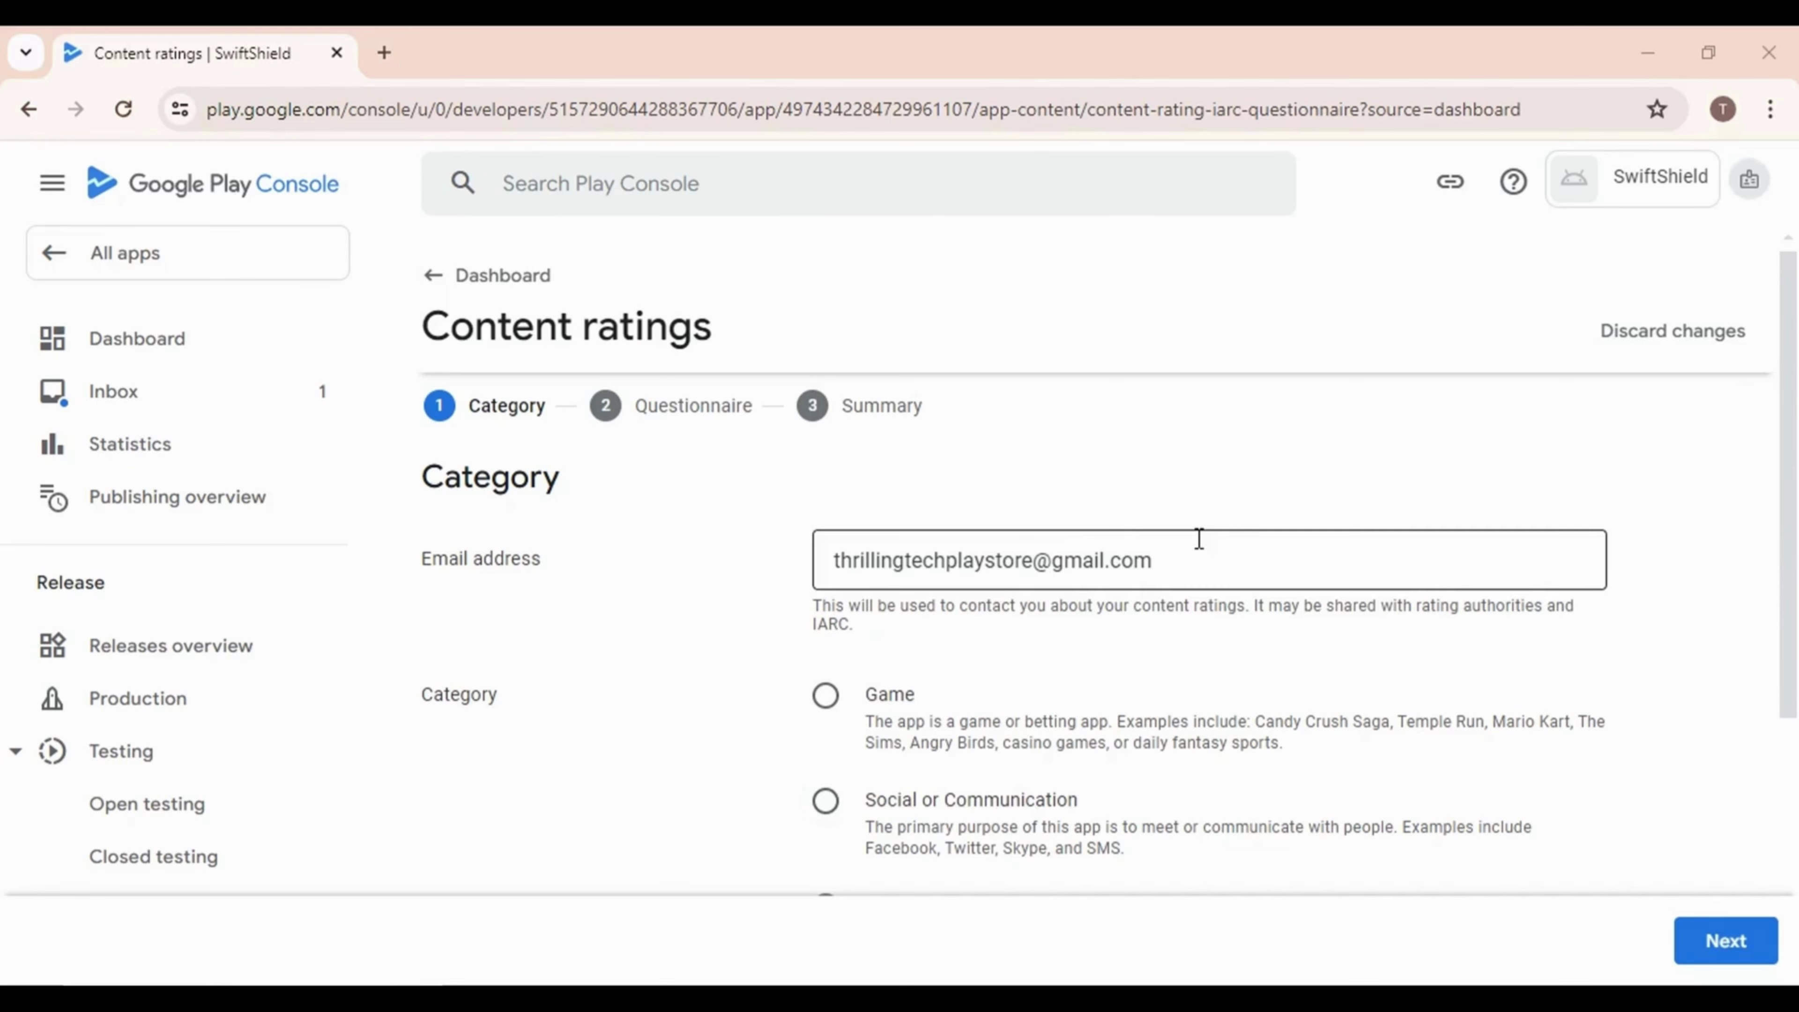
scroll(948, 709, down, 3)
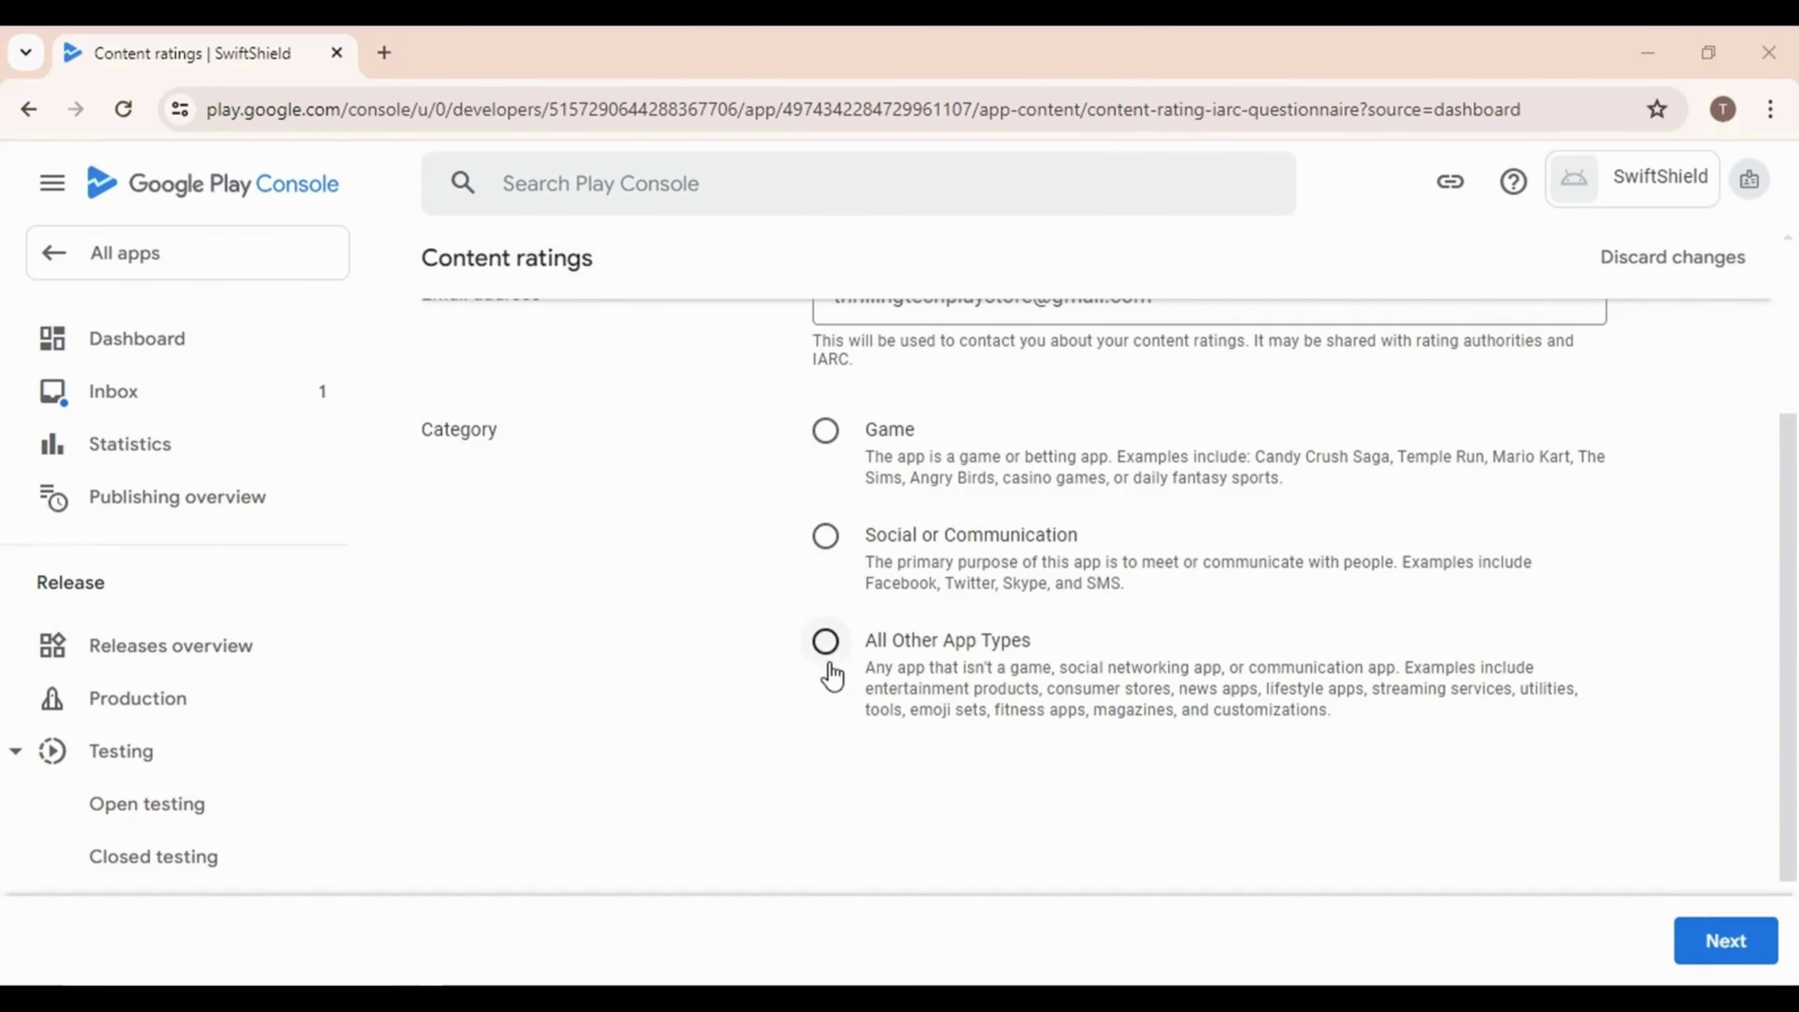
click(826, 645)
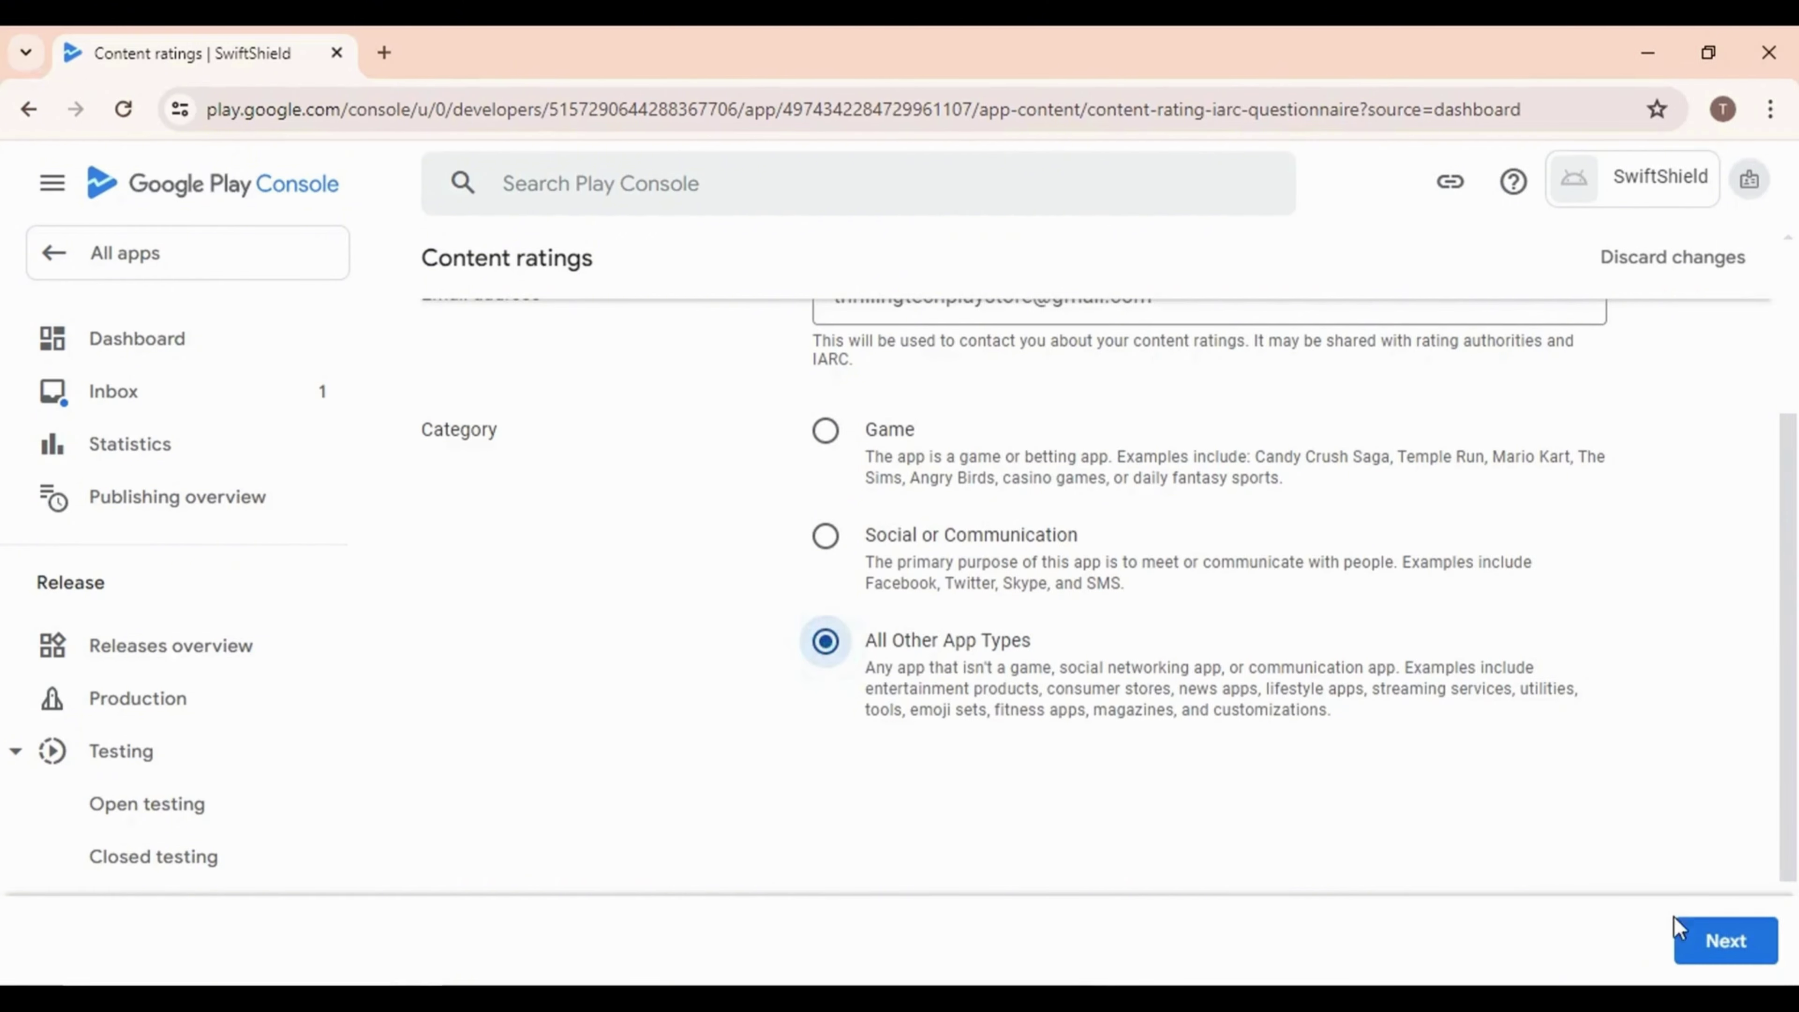
click(1708, 941)
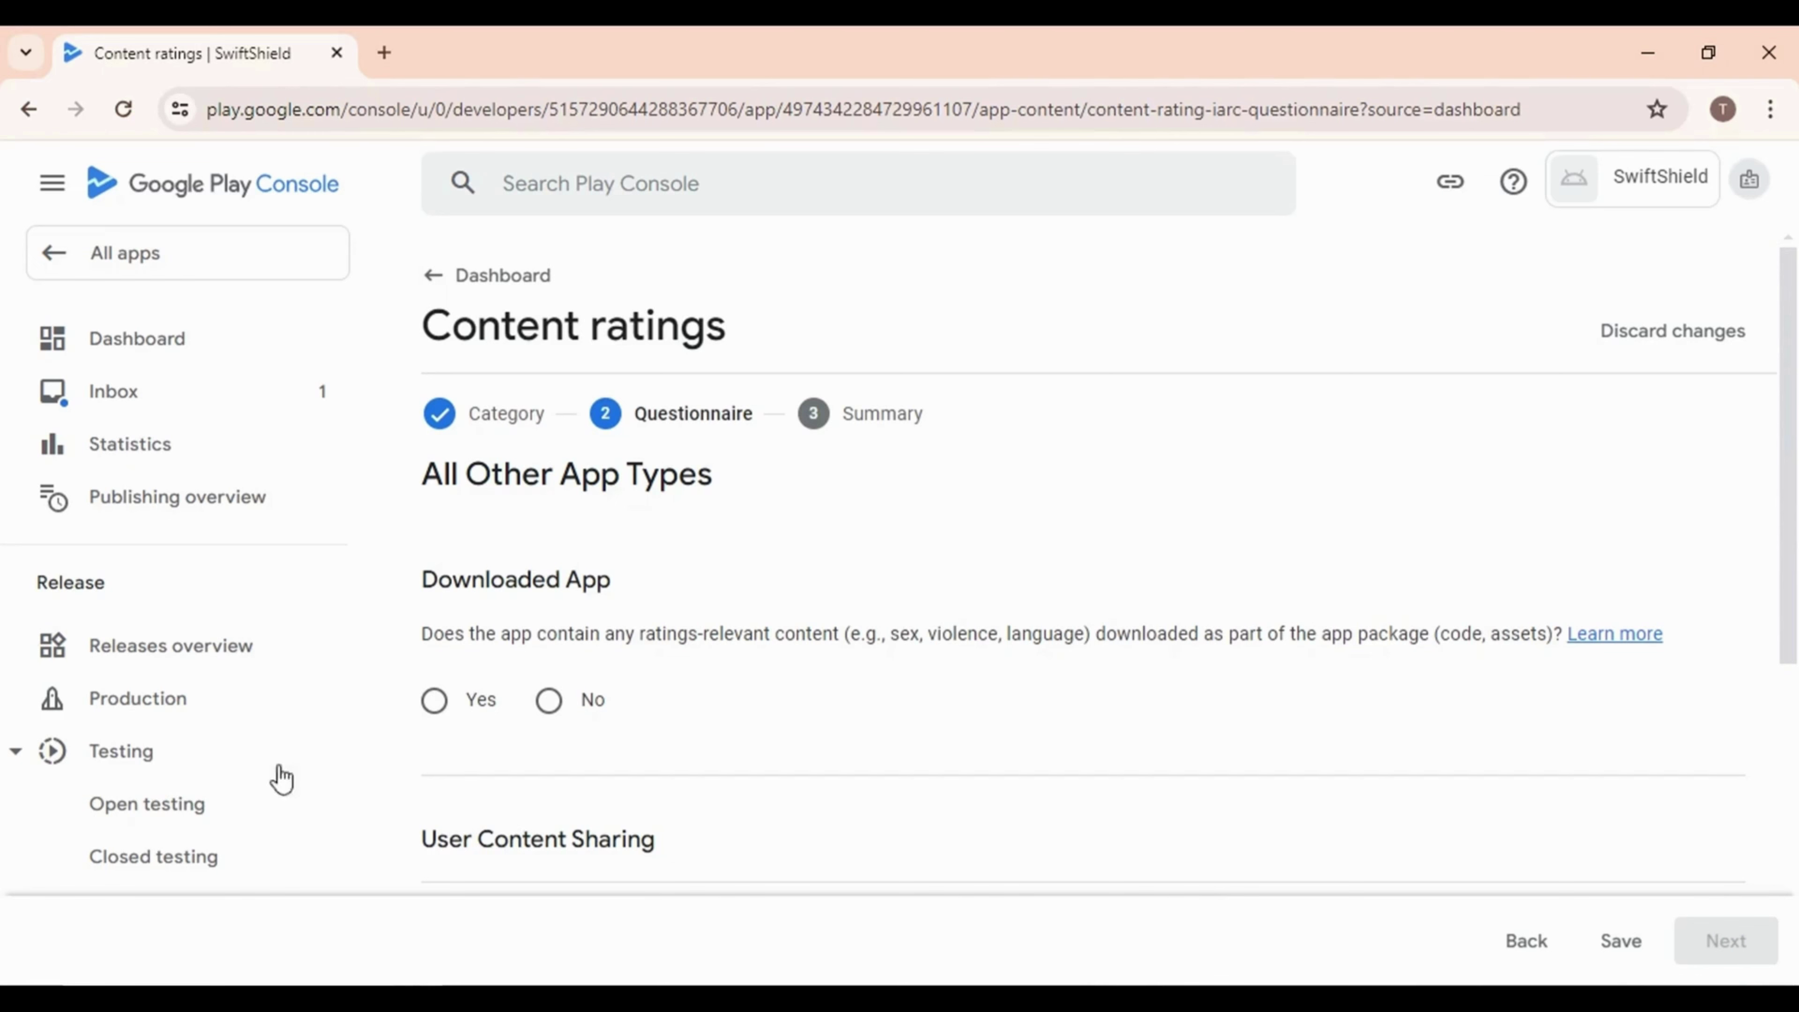
Answer No to user content sharing, online content, age-restricted products, location sharing and digital purchases
scroll(804, 733, down, 3)
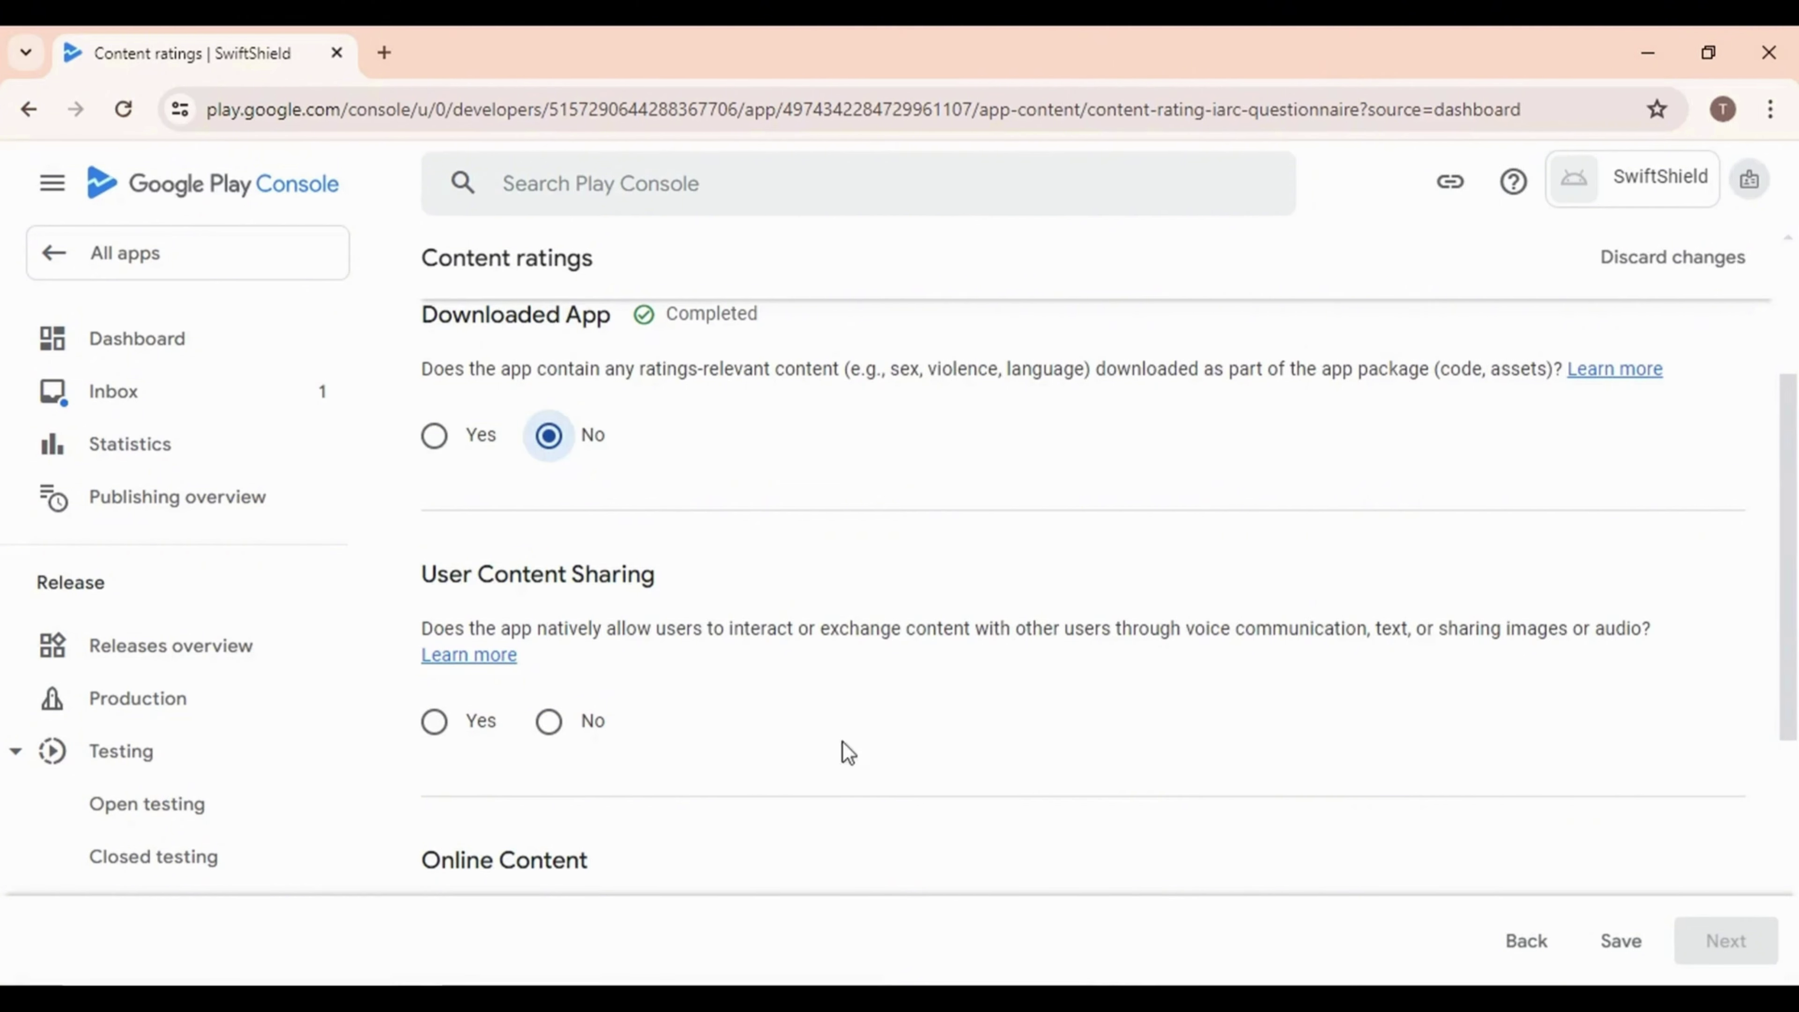
click(566, 726)
scroll(683, 711, down, 5)
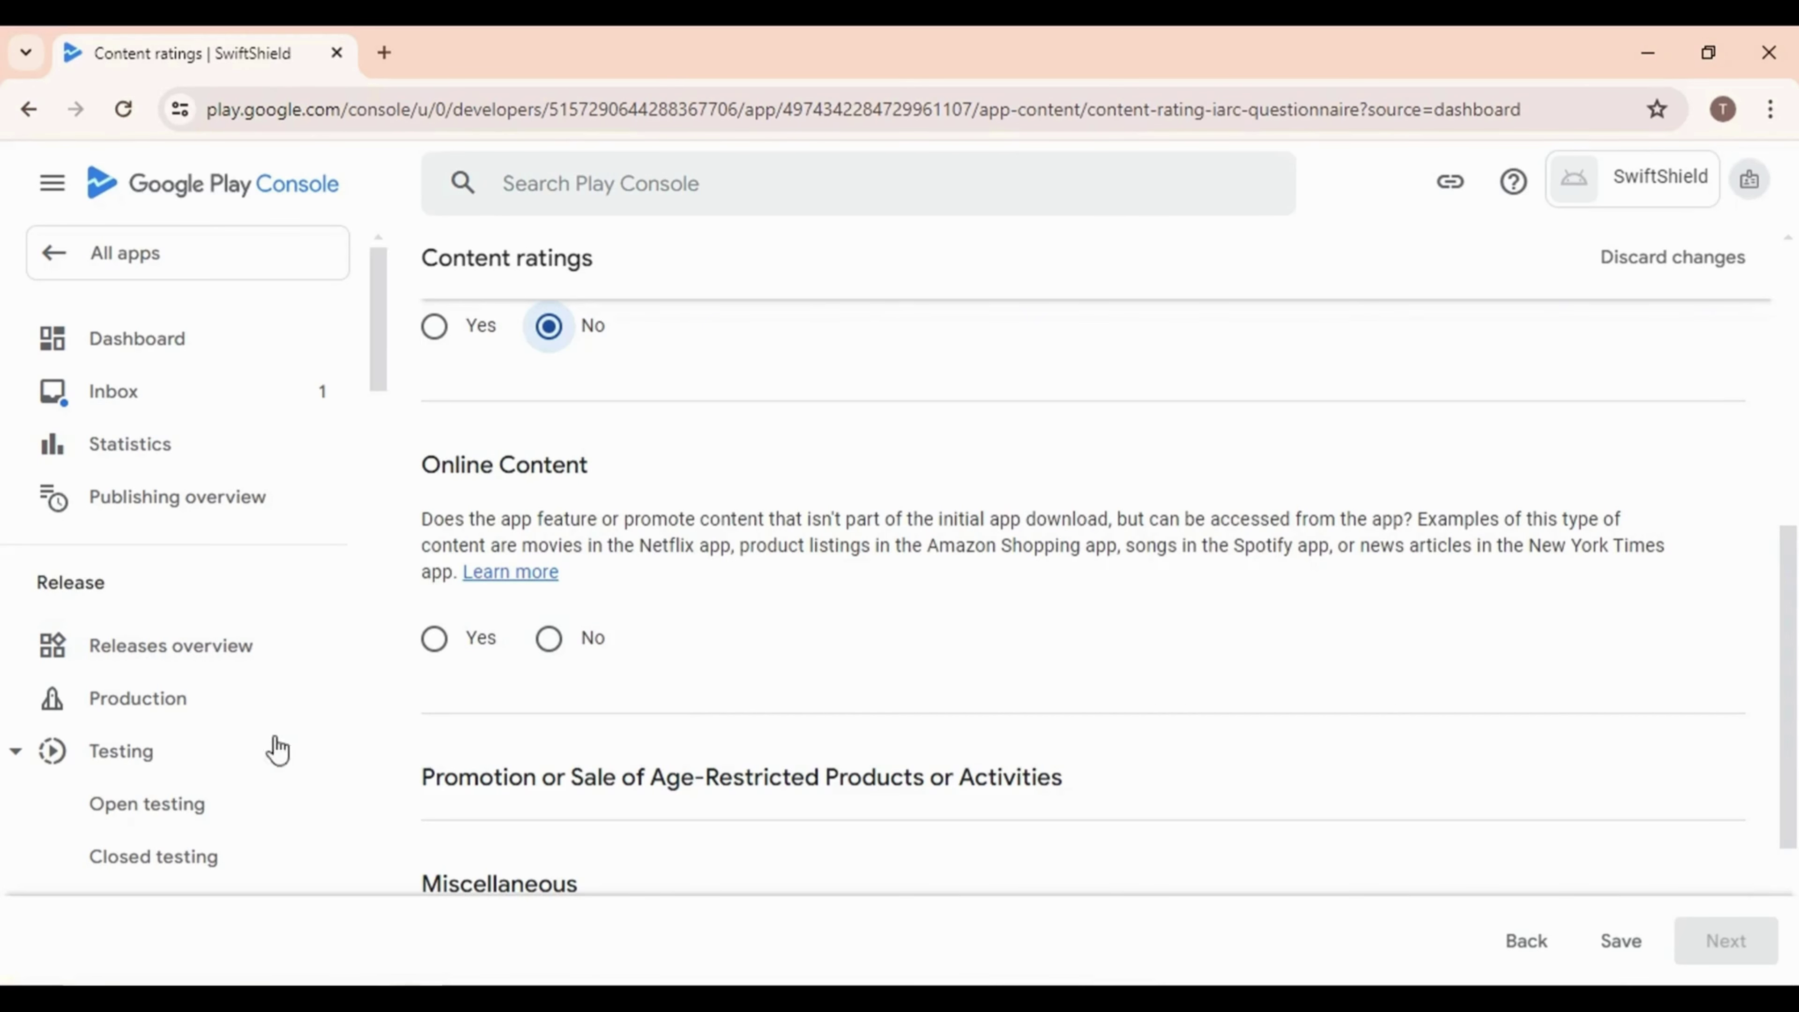
click(549, 638)
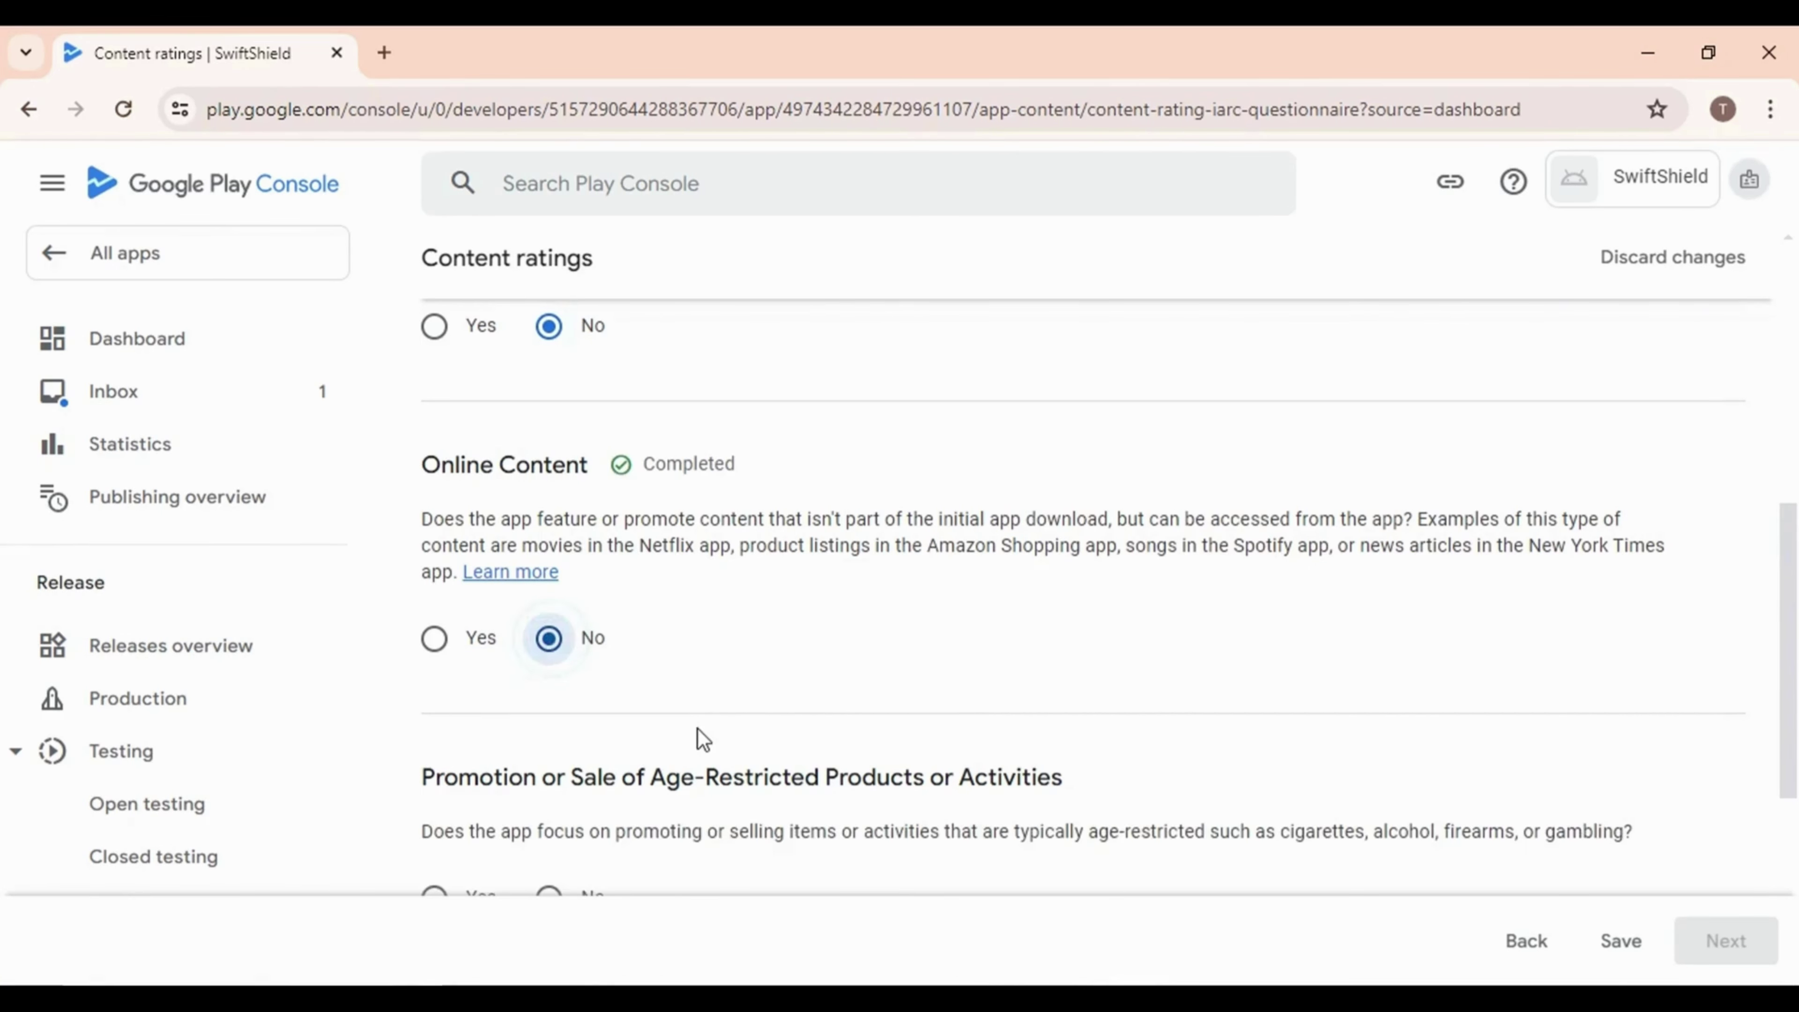
scroll(850, 747, down, 5)
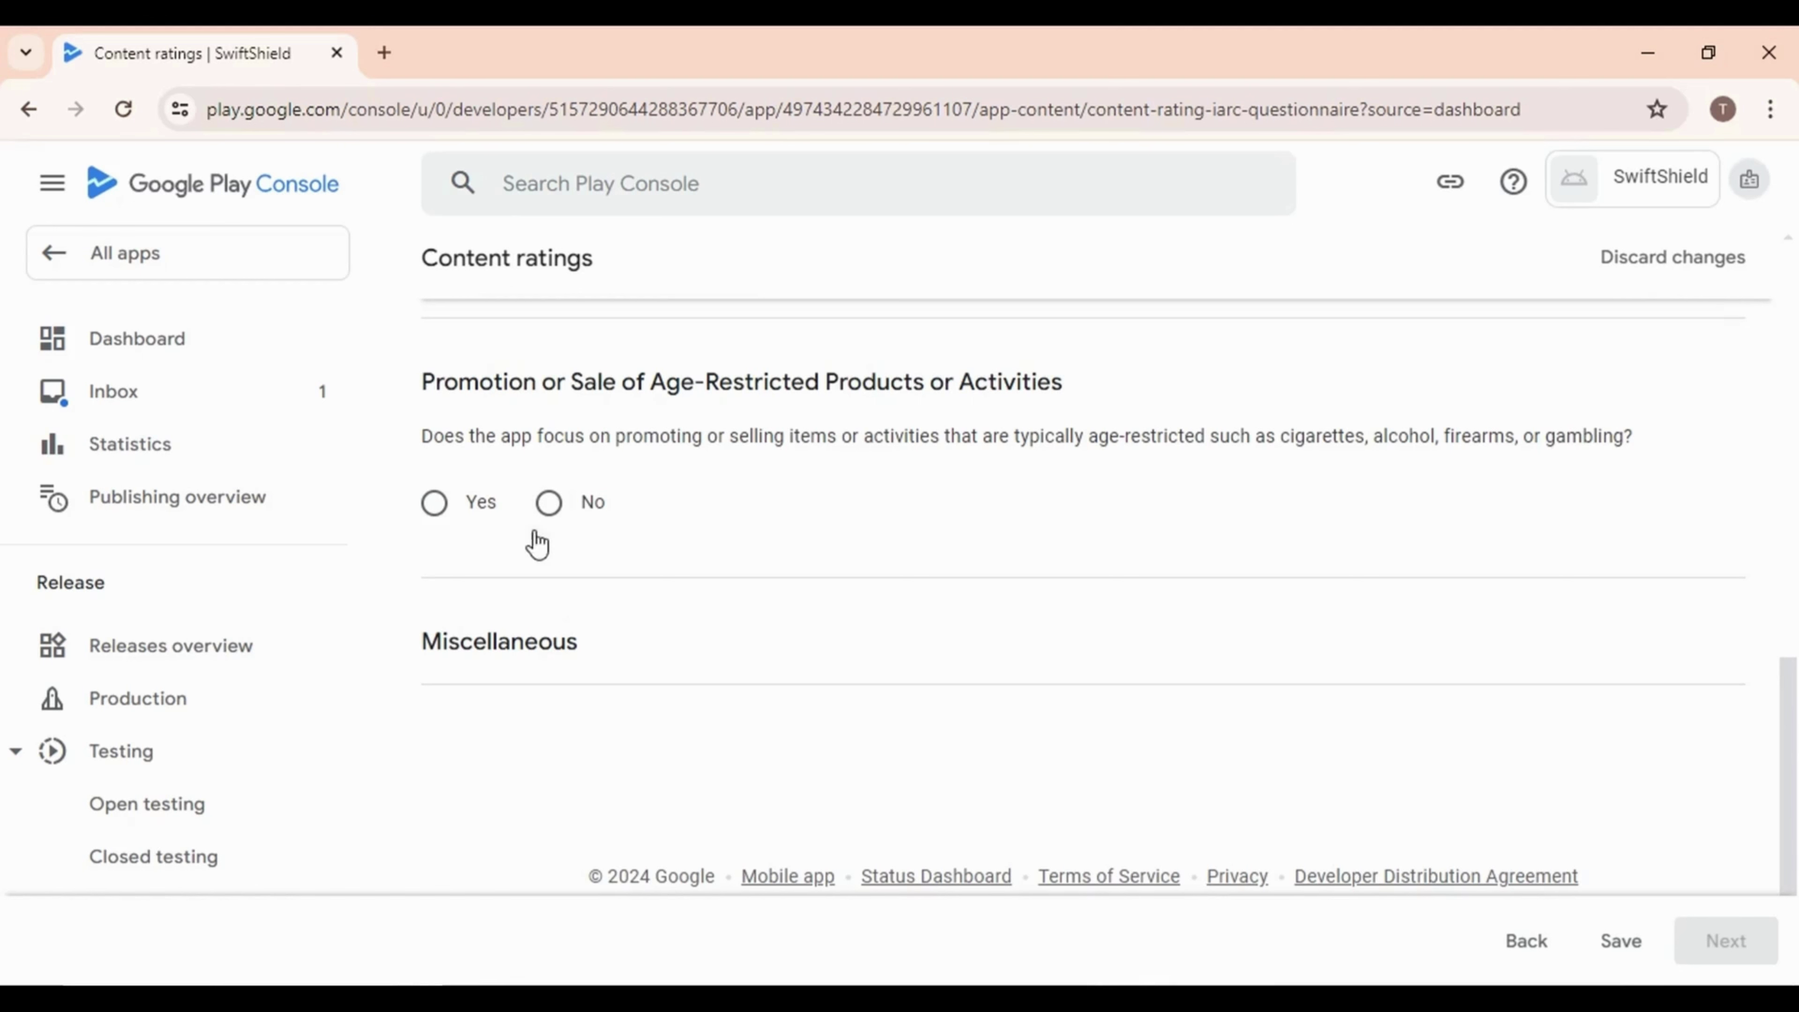
click(549, 503)
scroll(597, 669, down, 5)
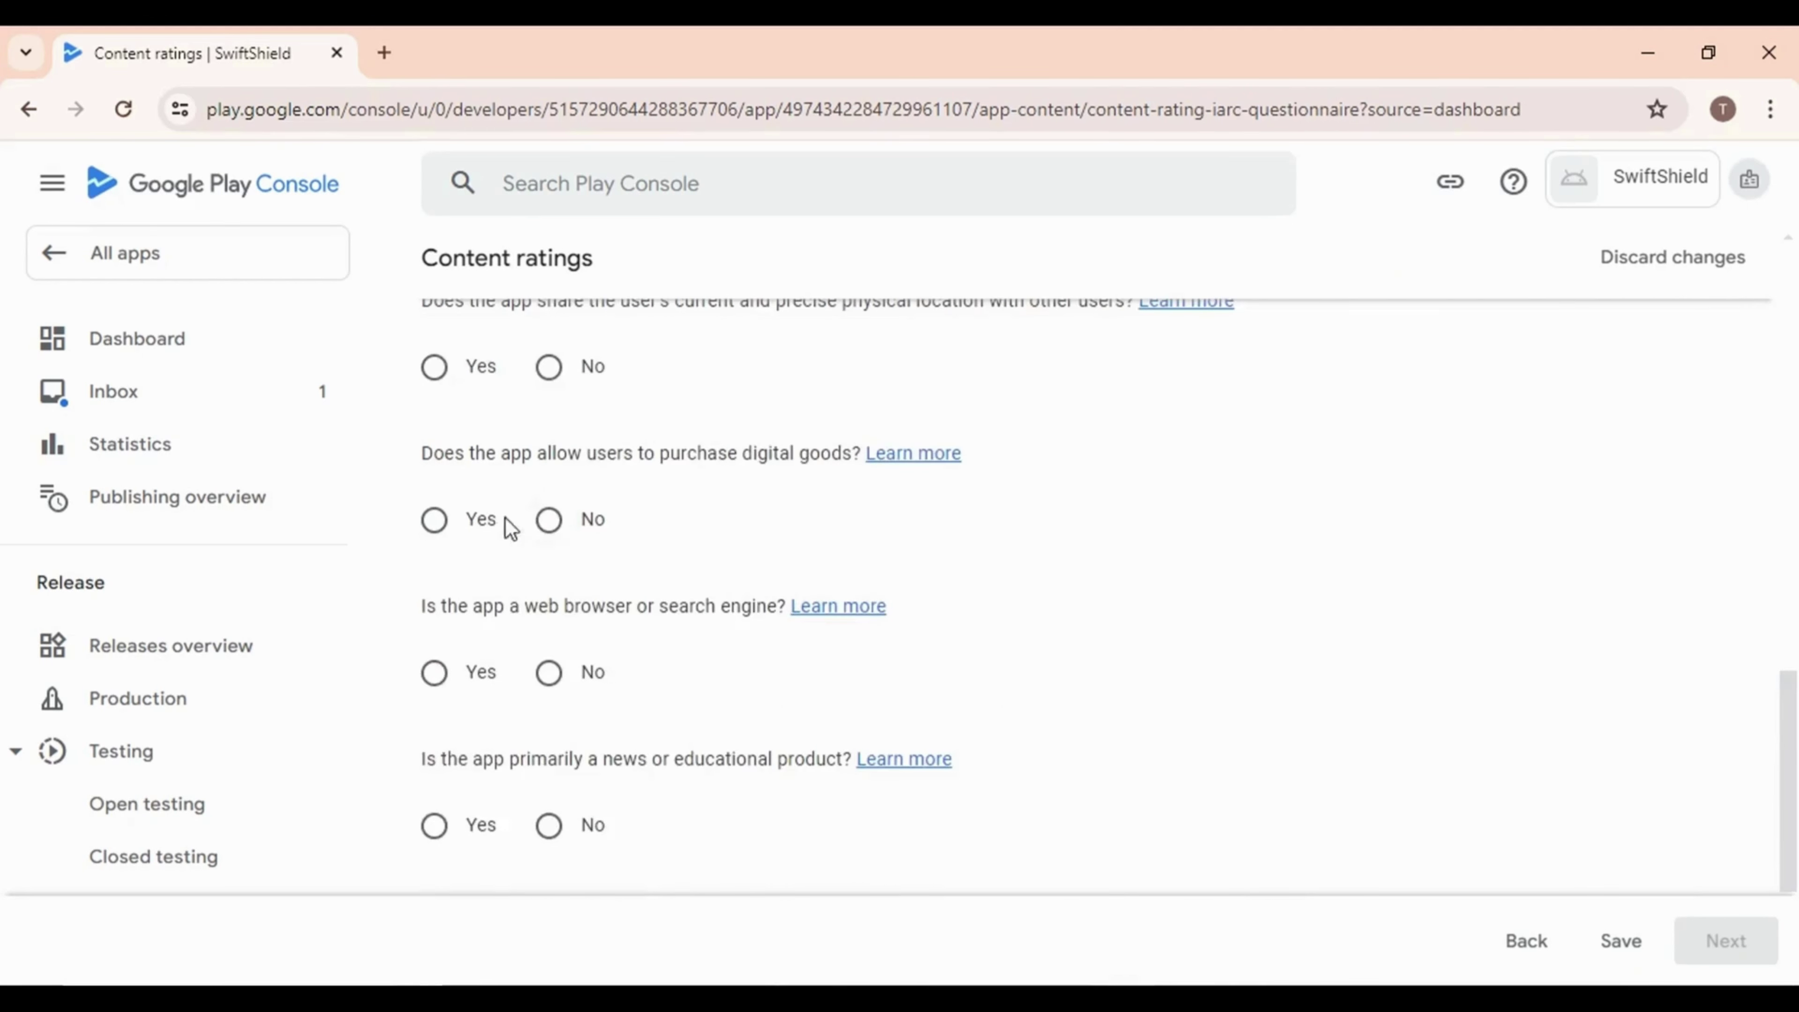
scroll(505, 519, up, 3)
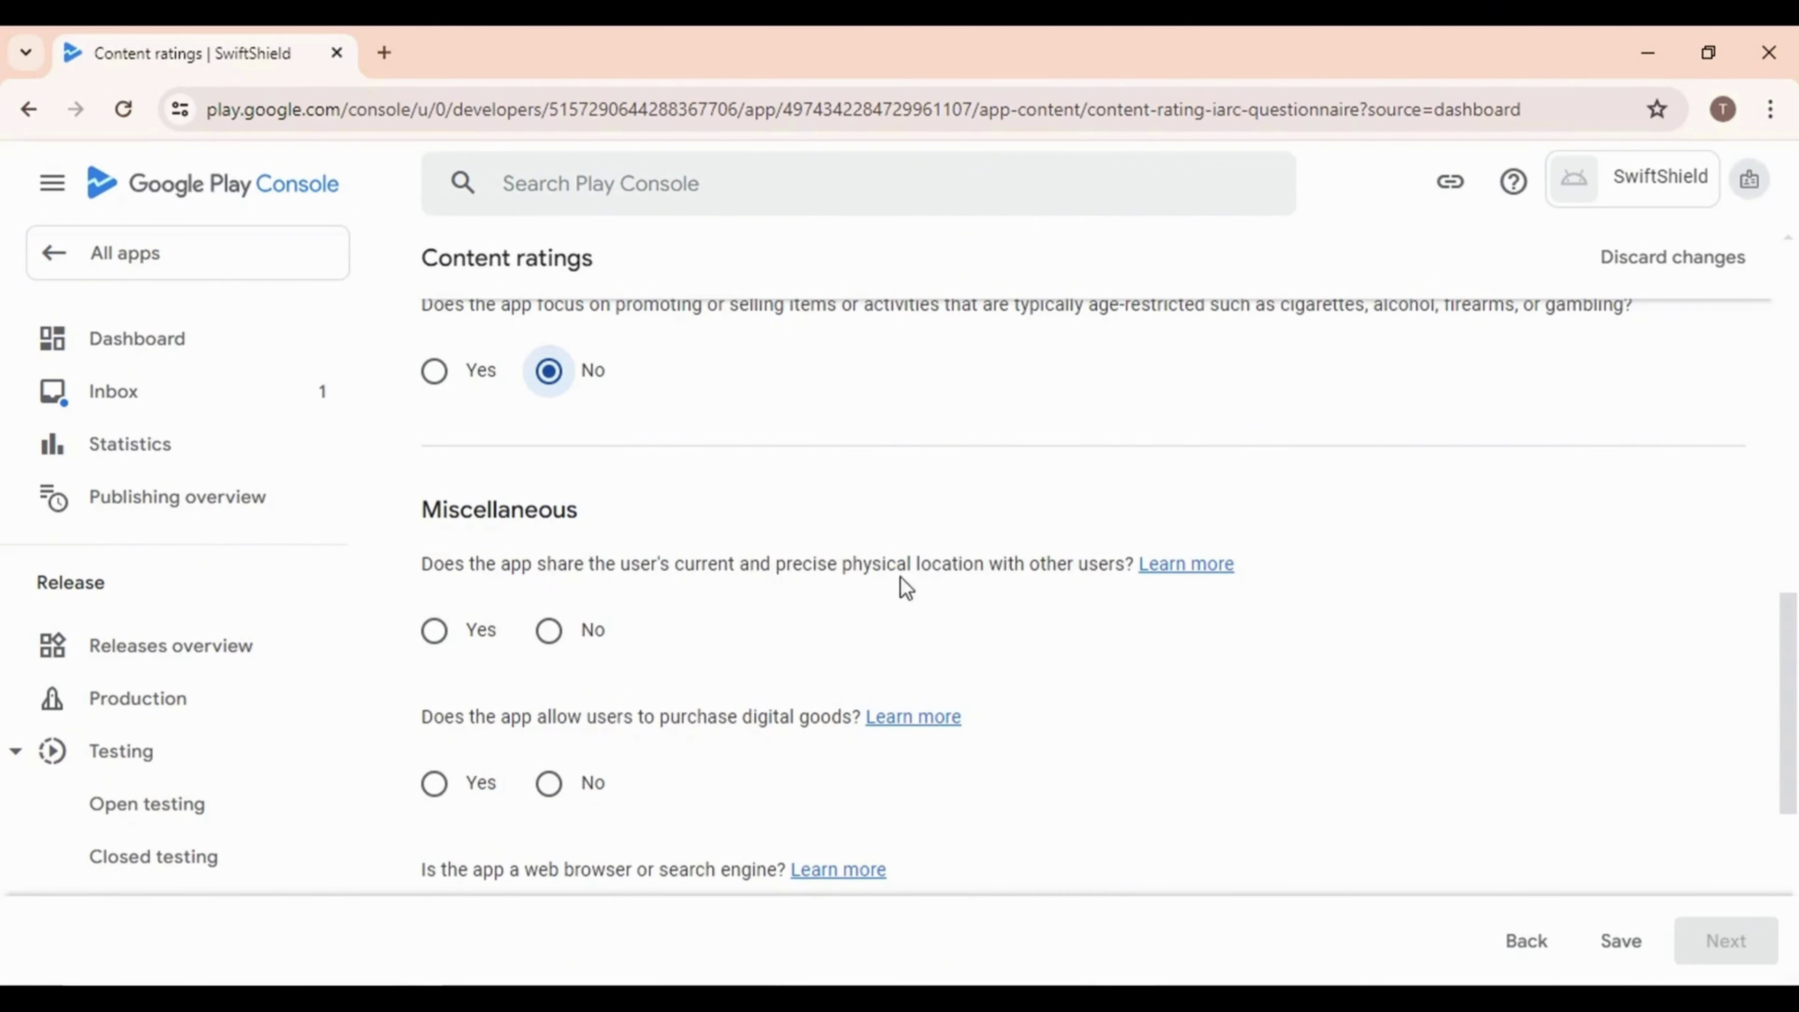
click(549, 630)
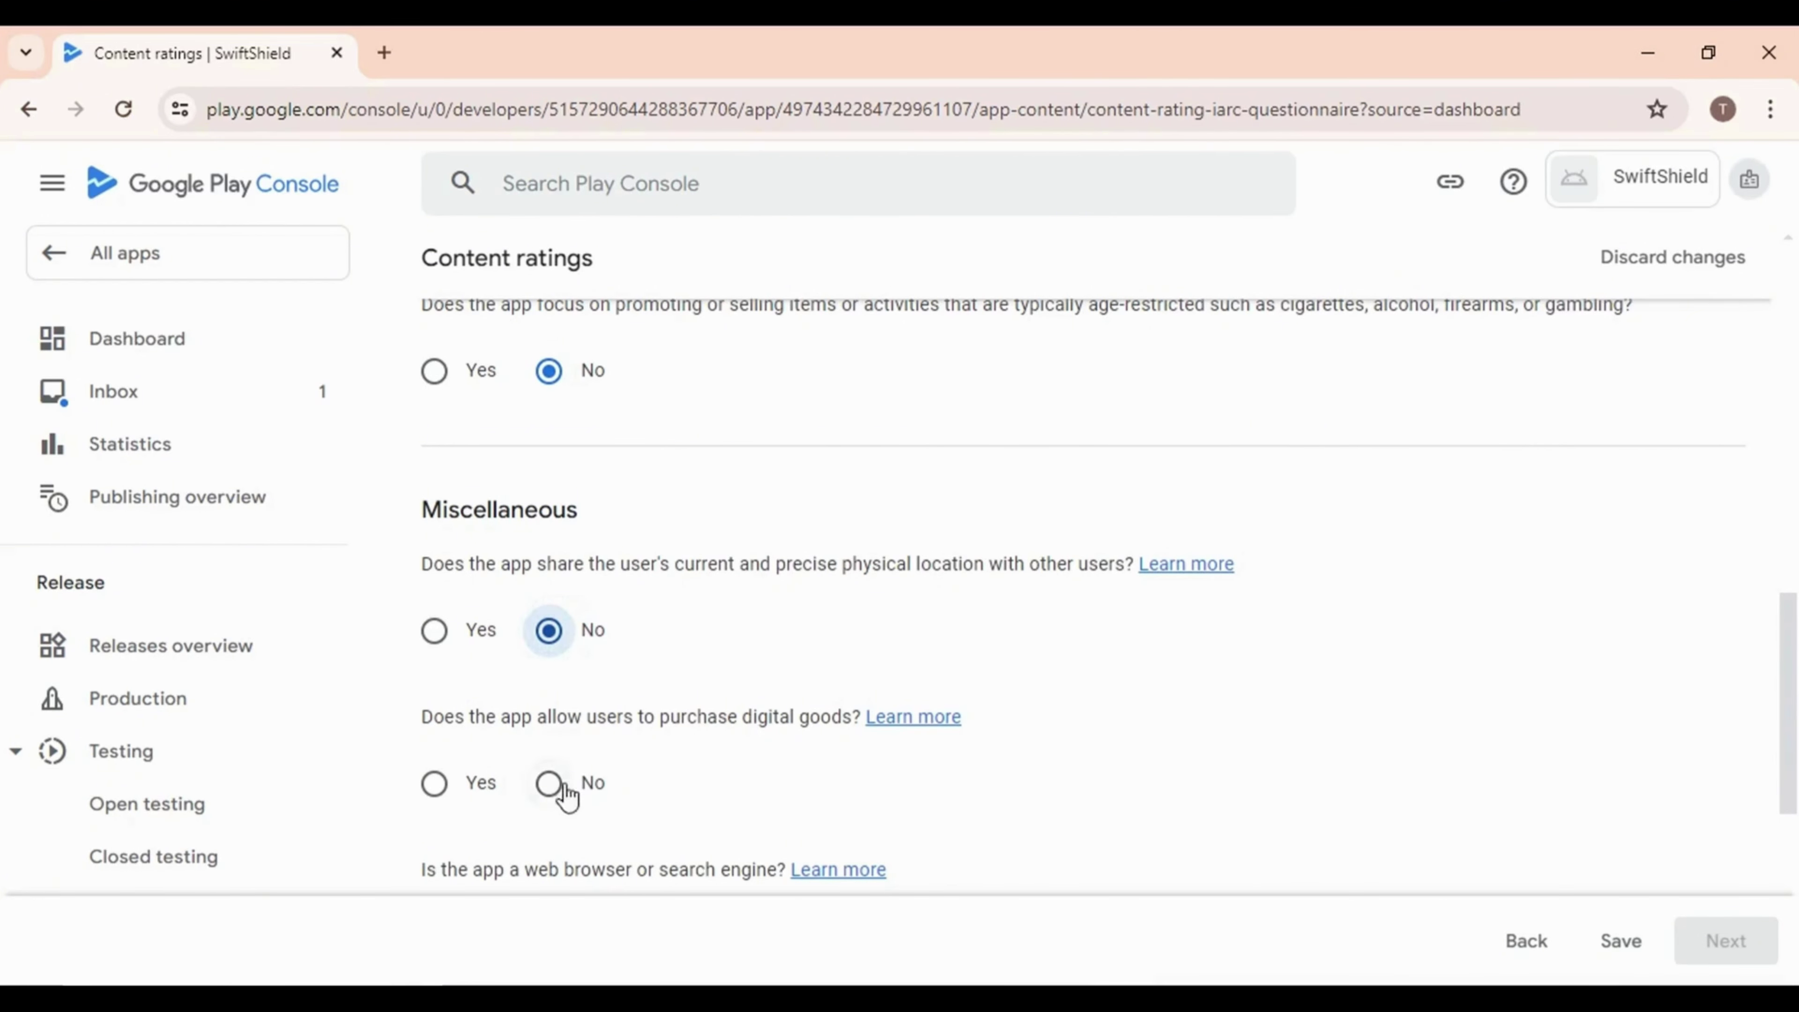
click(549, 782)
Answer No to browser/search engine and news/educational questions, then save the answers
scroll(622, 730, down, 5)
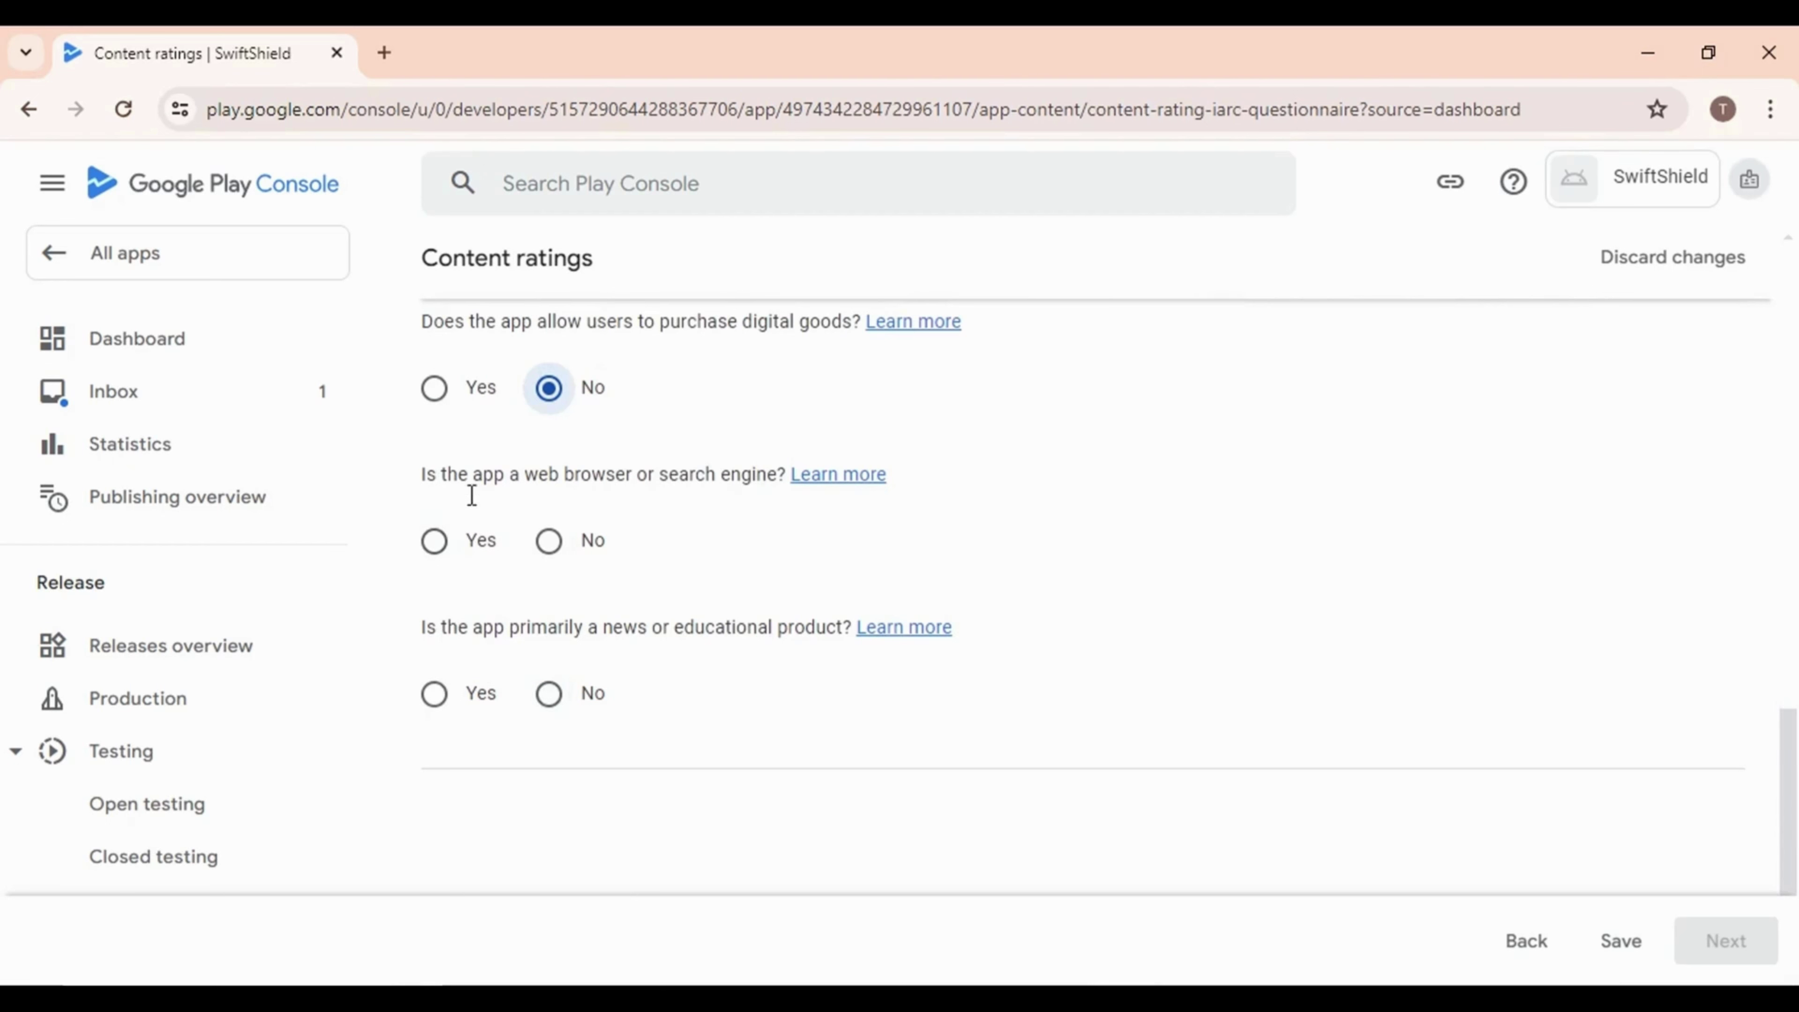
click(551, 546)
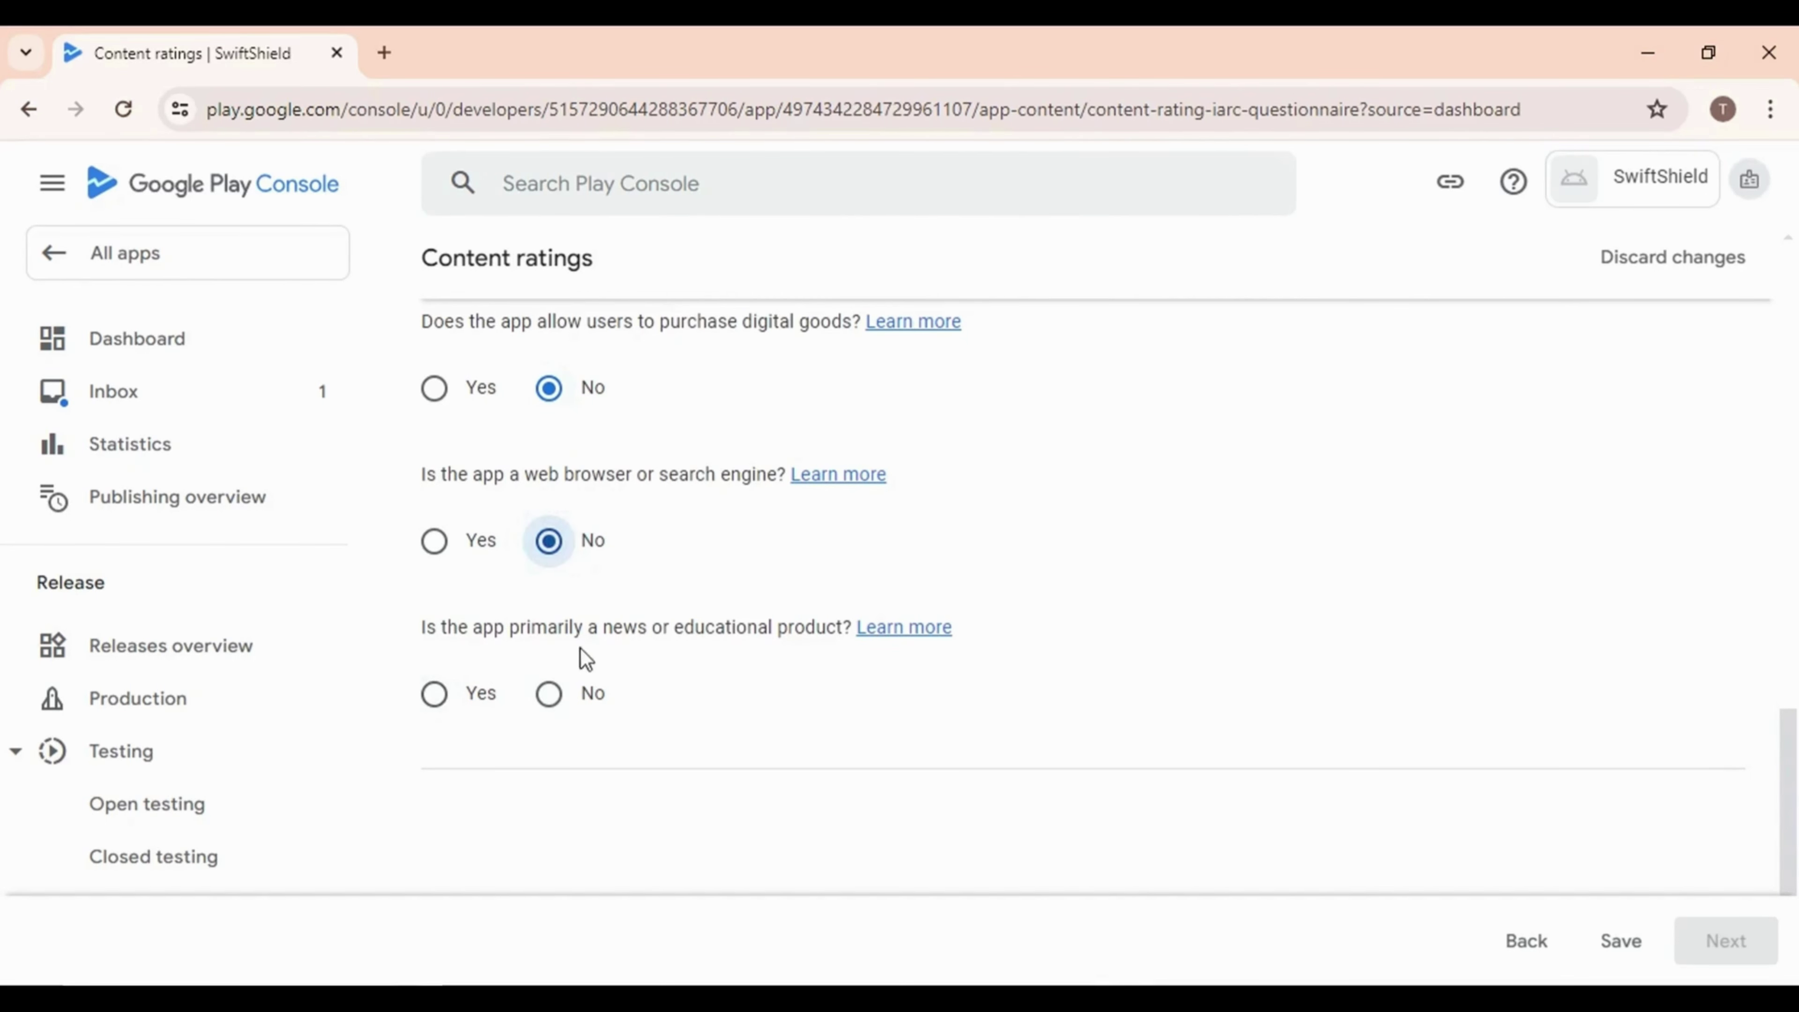
click(551, 698)
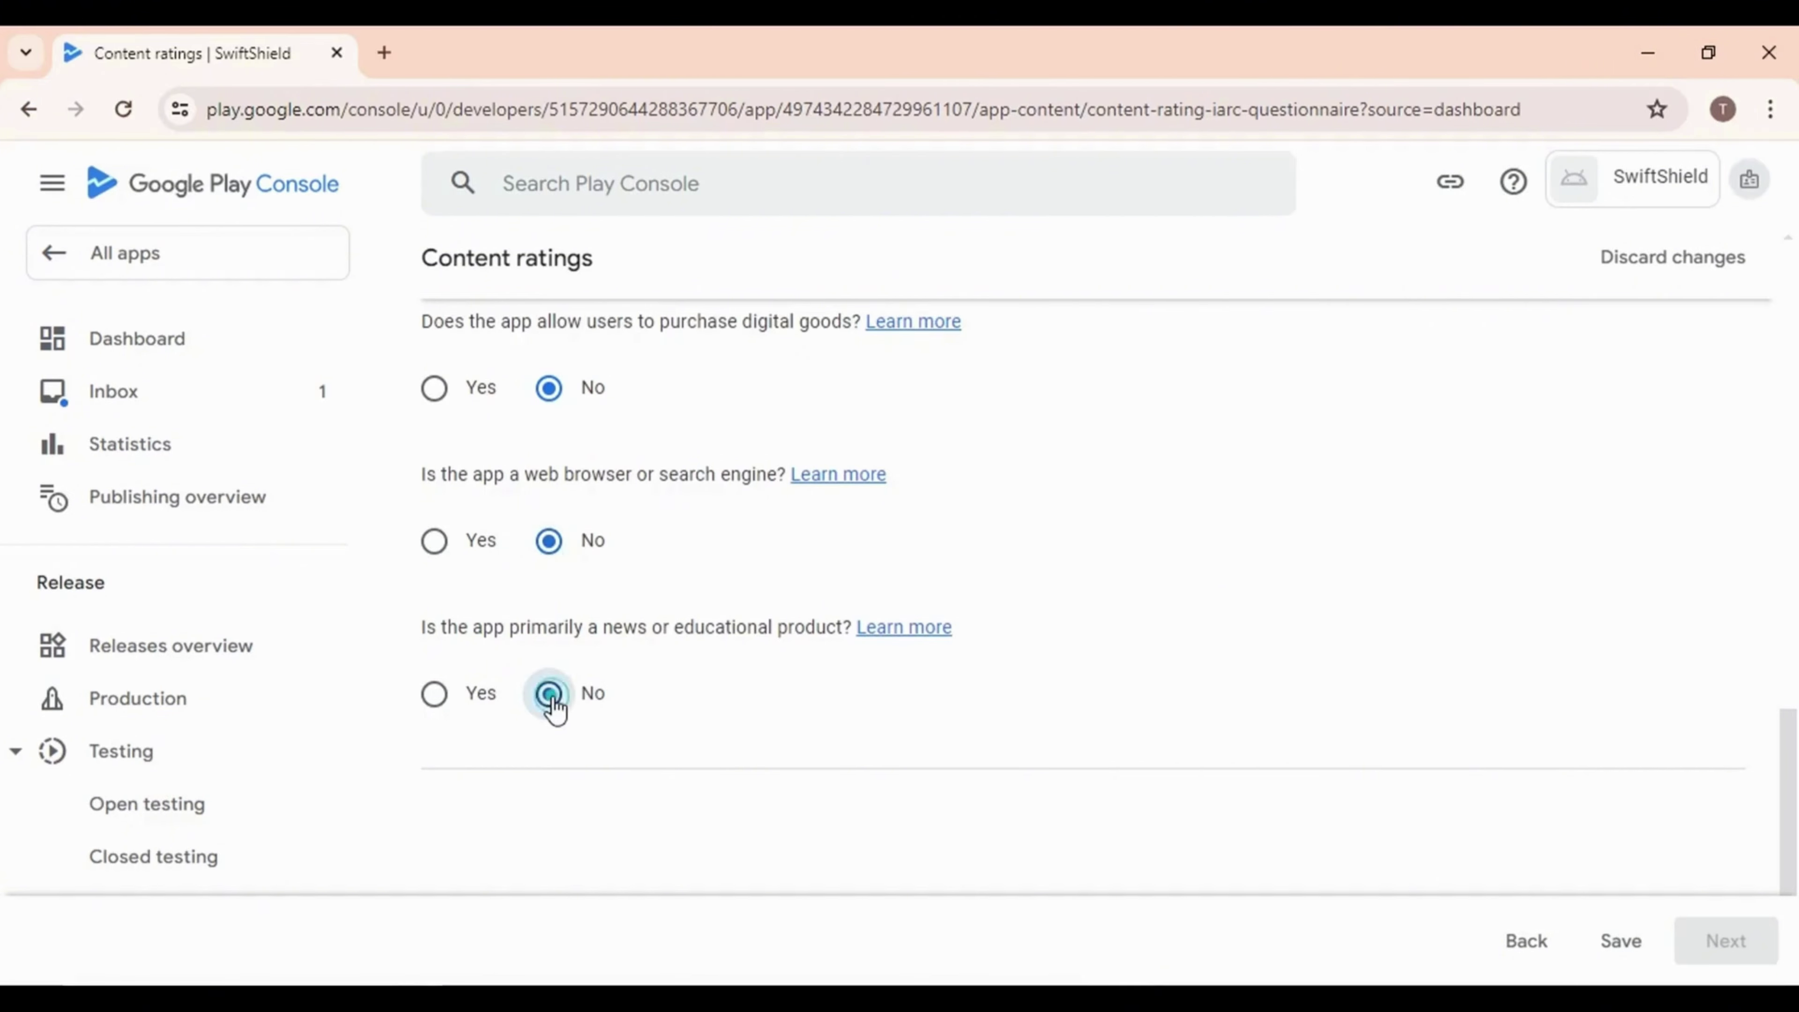
scroll(1487, 780, down, 2)
scroll(798, 705, up, 15)
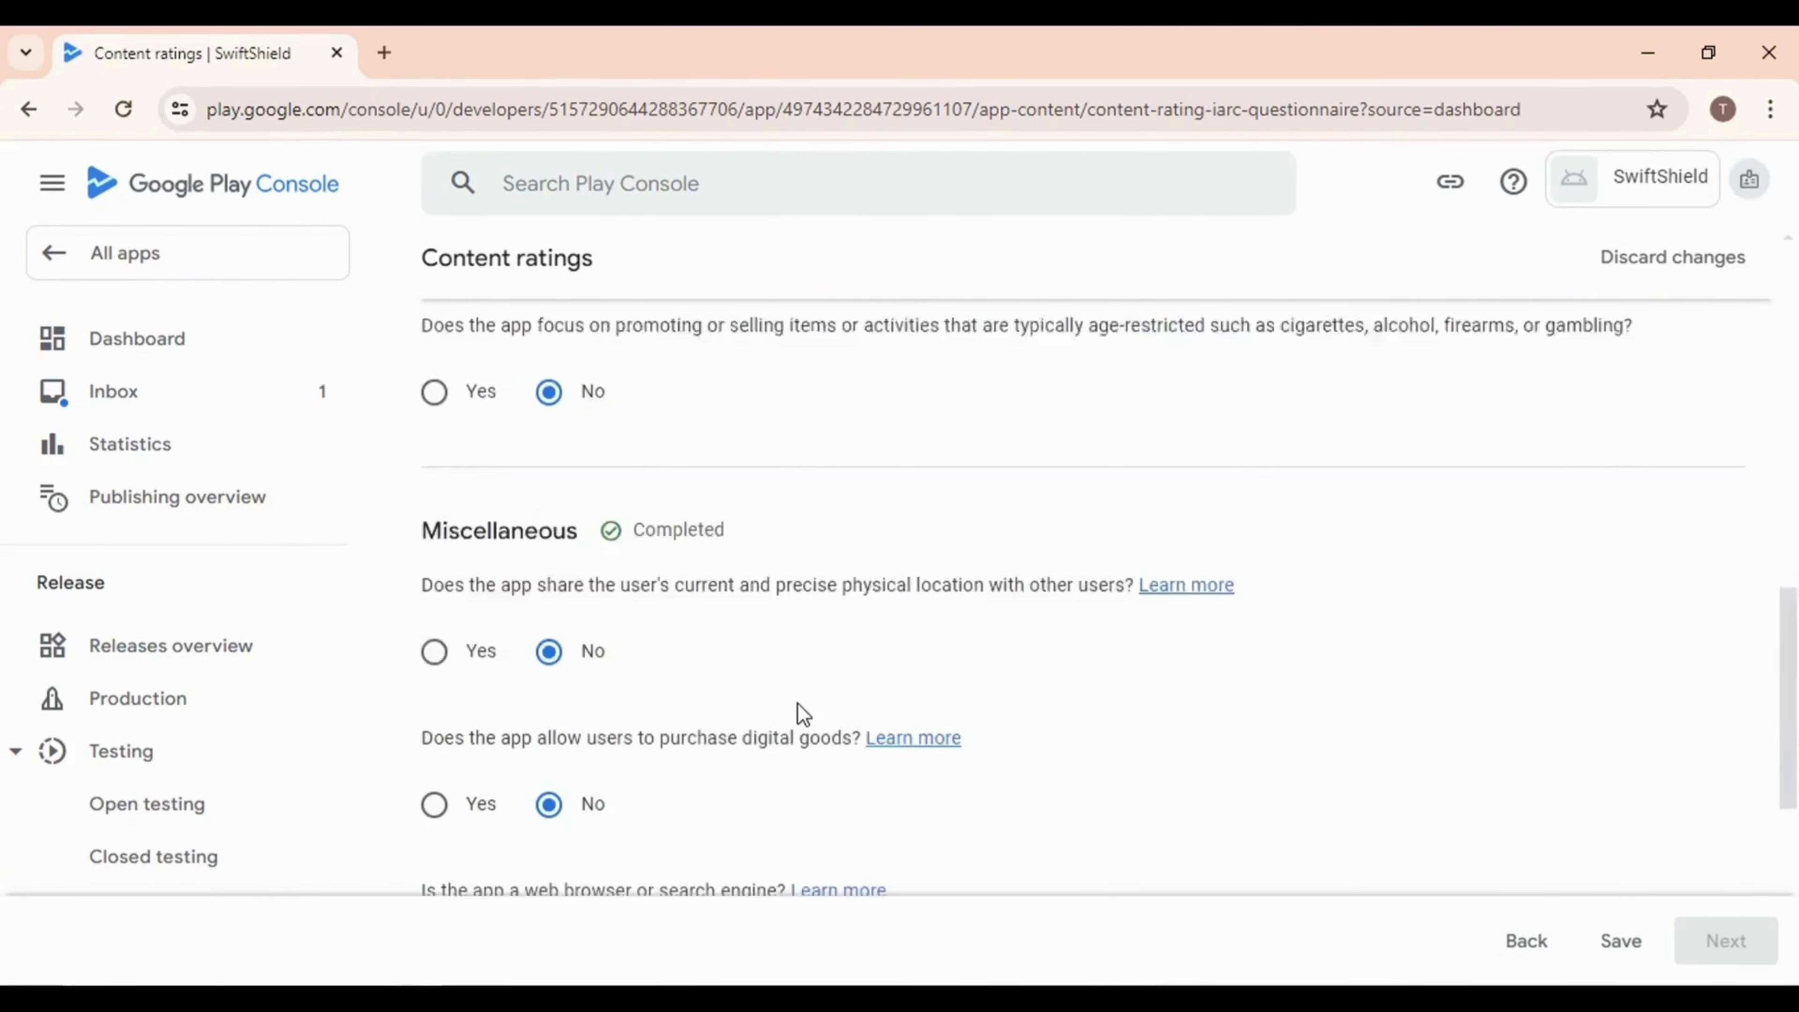
scroll(810, 712, down, 5)
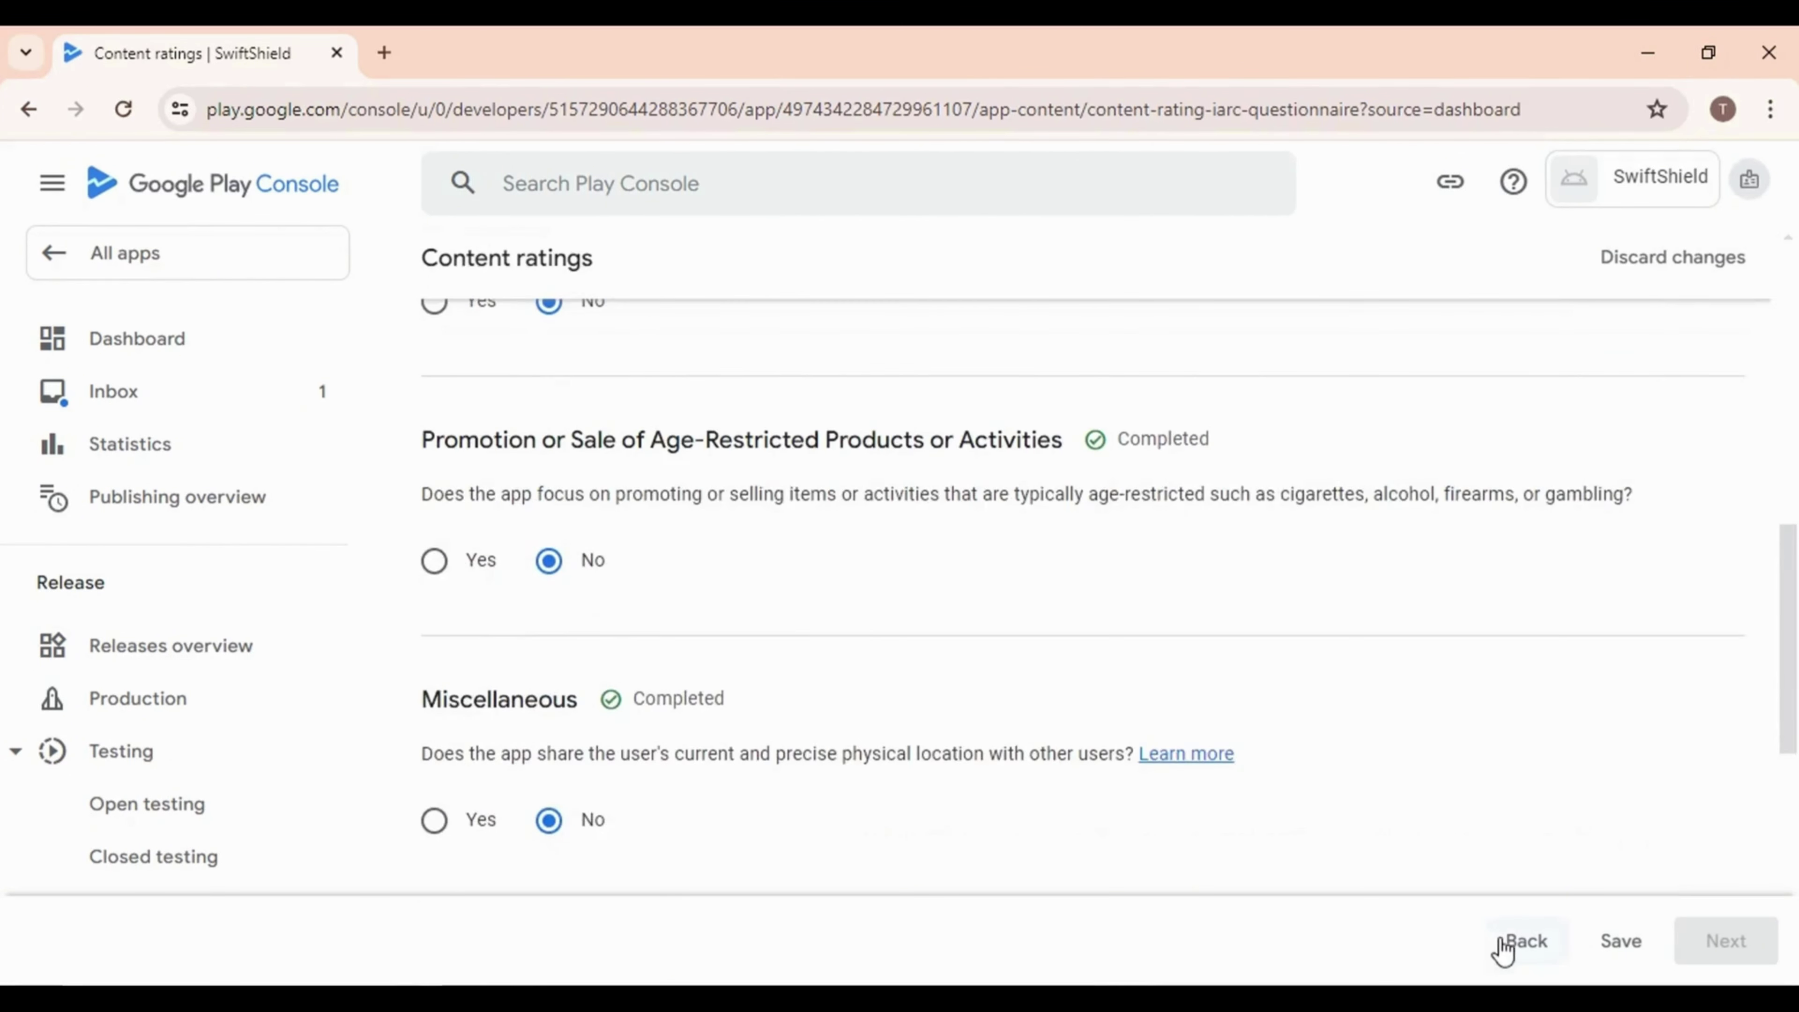
click(1620, 942)
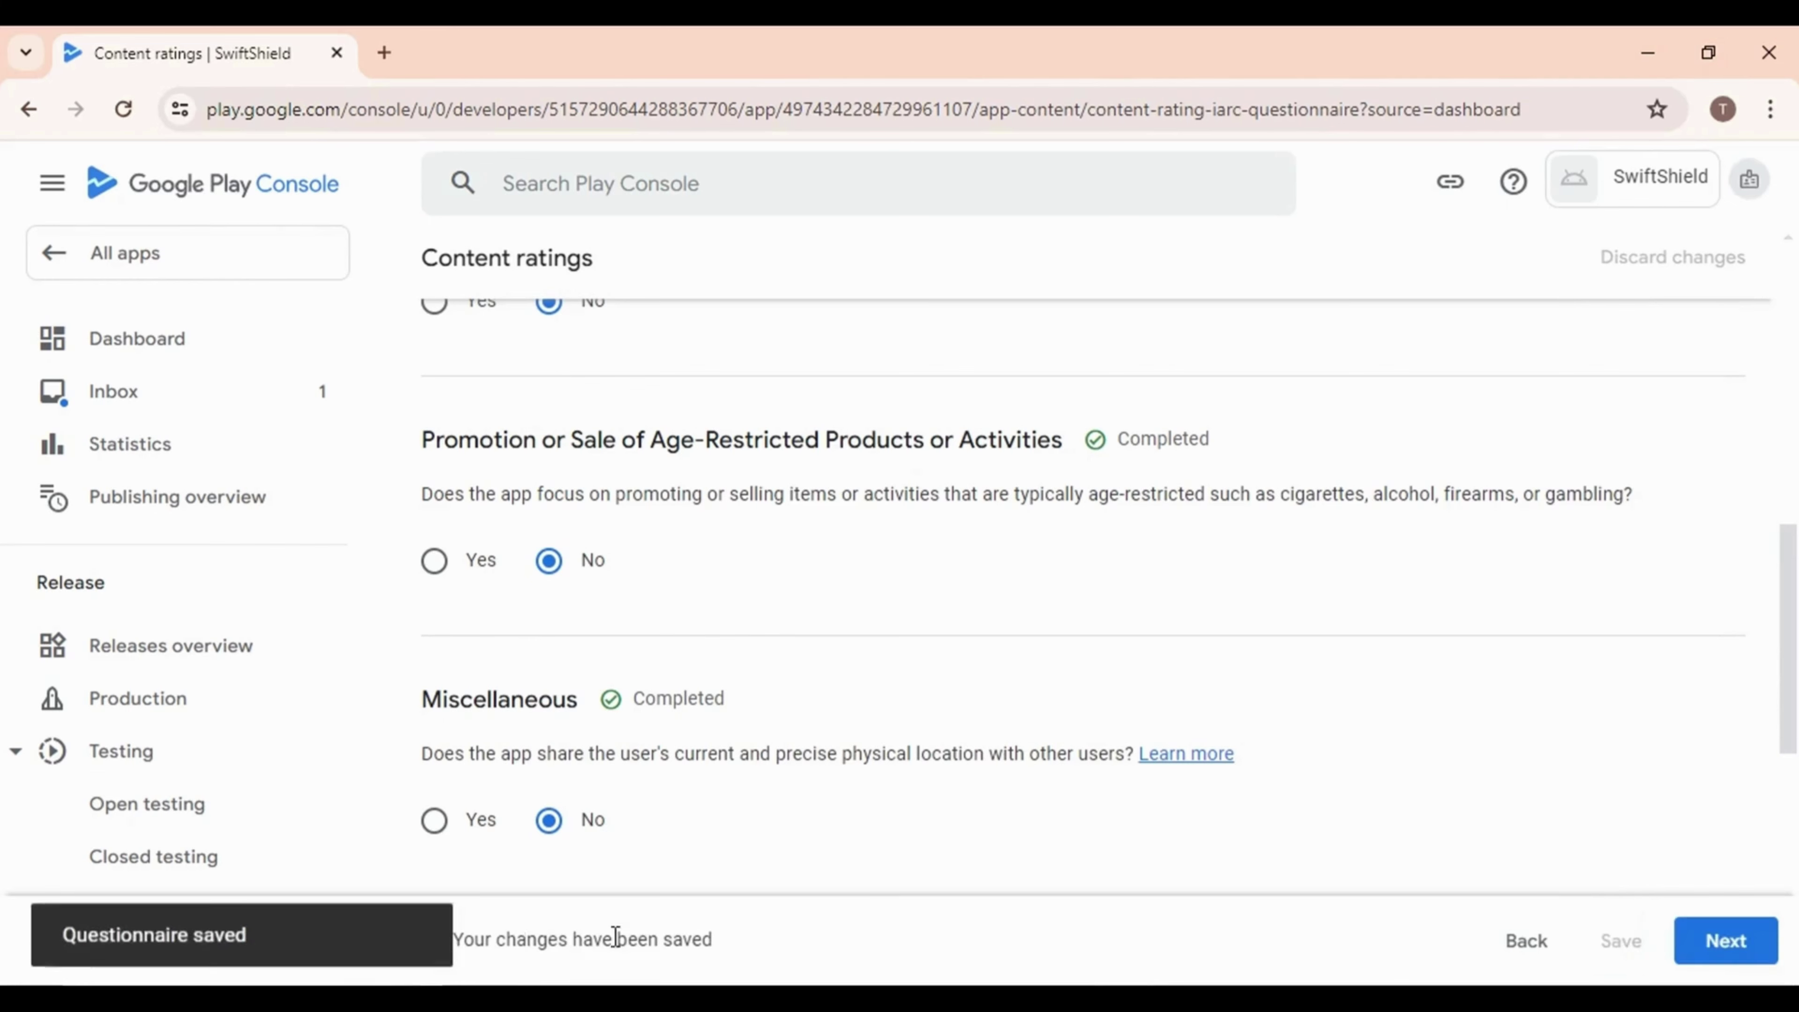
click(1703, 949)
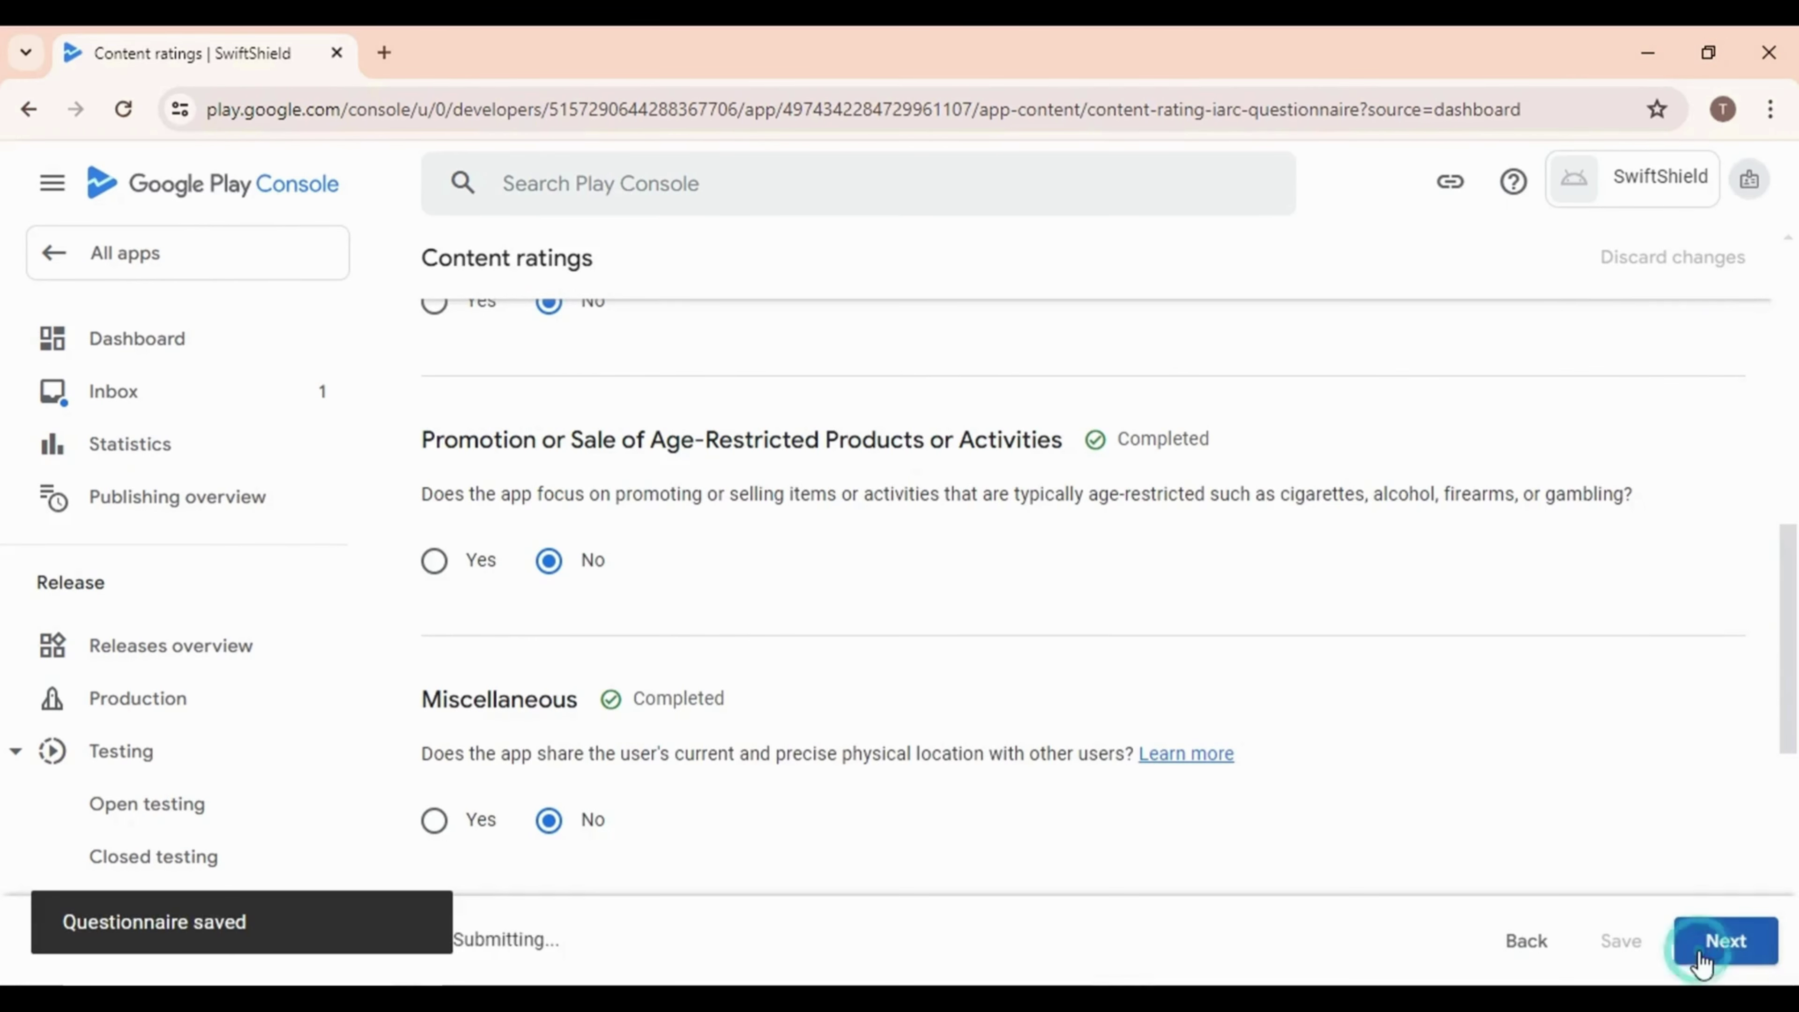
Save the content ratings summary and return to the dashboard checklist
scroll(683, 590, down, 15)
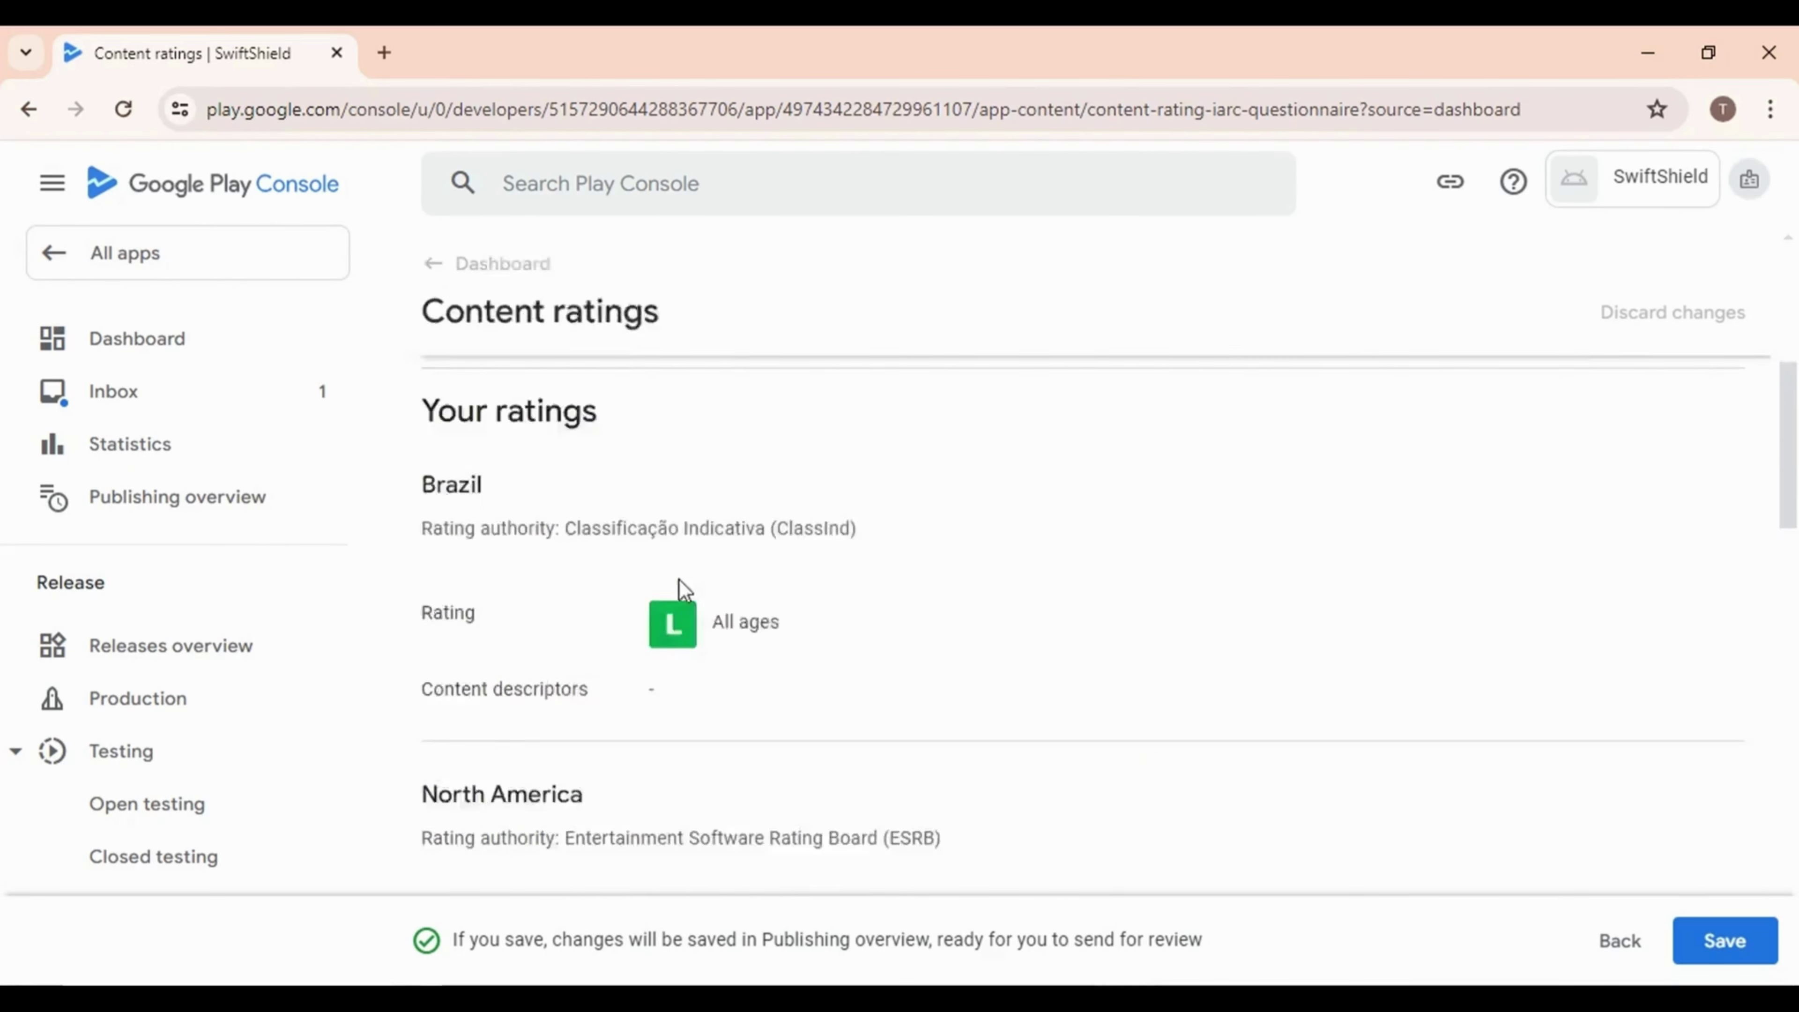
scroll(683, 585, down, 5)
scroll(684, 581, up, 15)
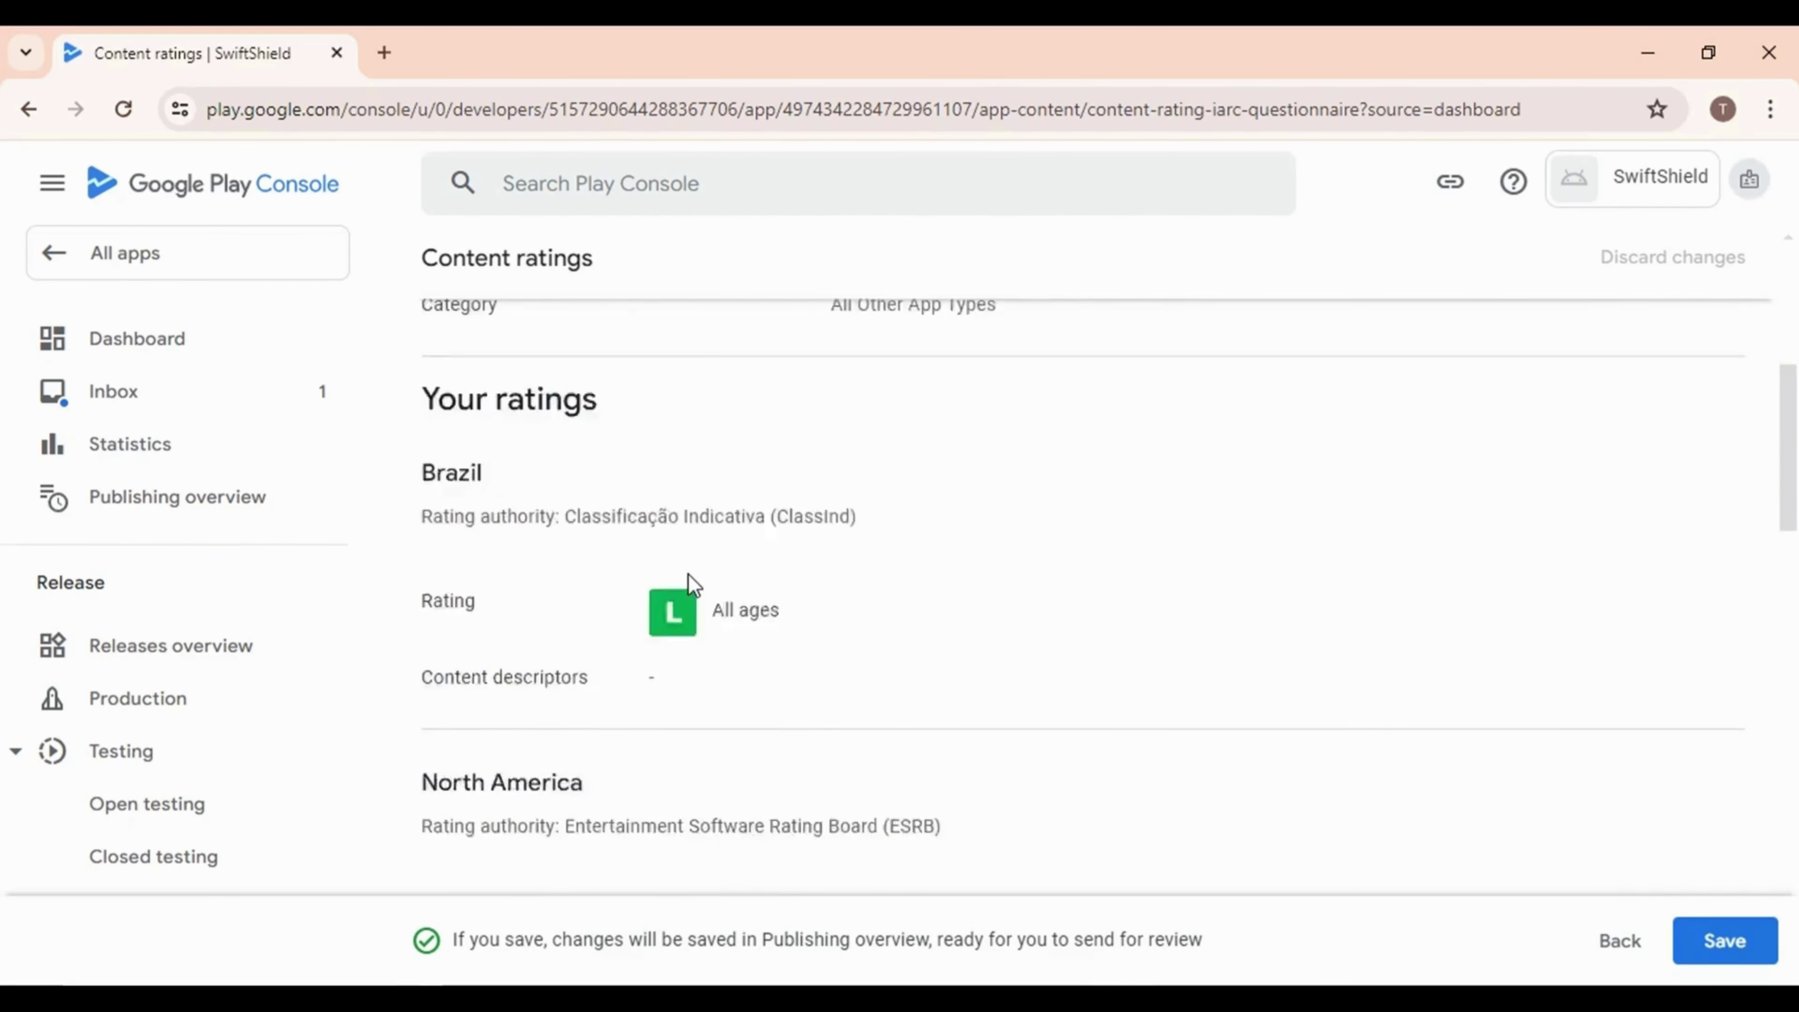
scroll(687, 586, down, 3)
click(1754, 933)
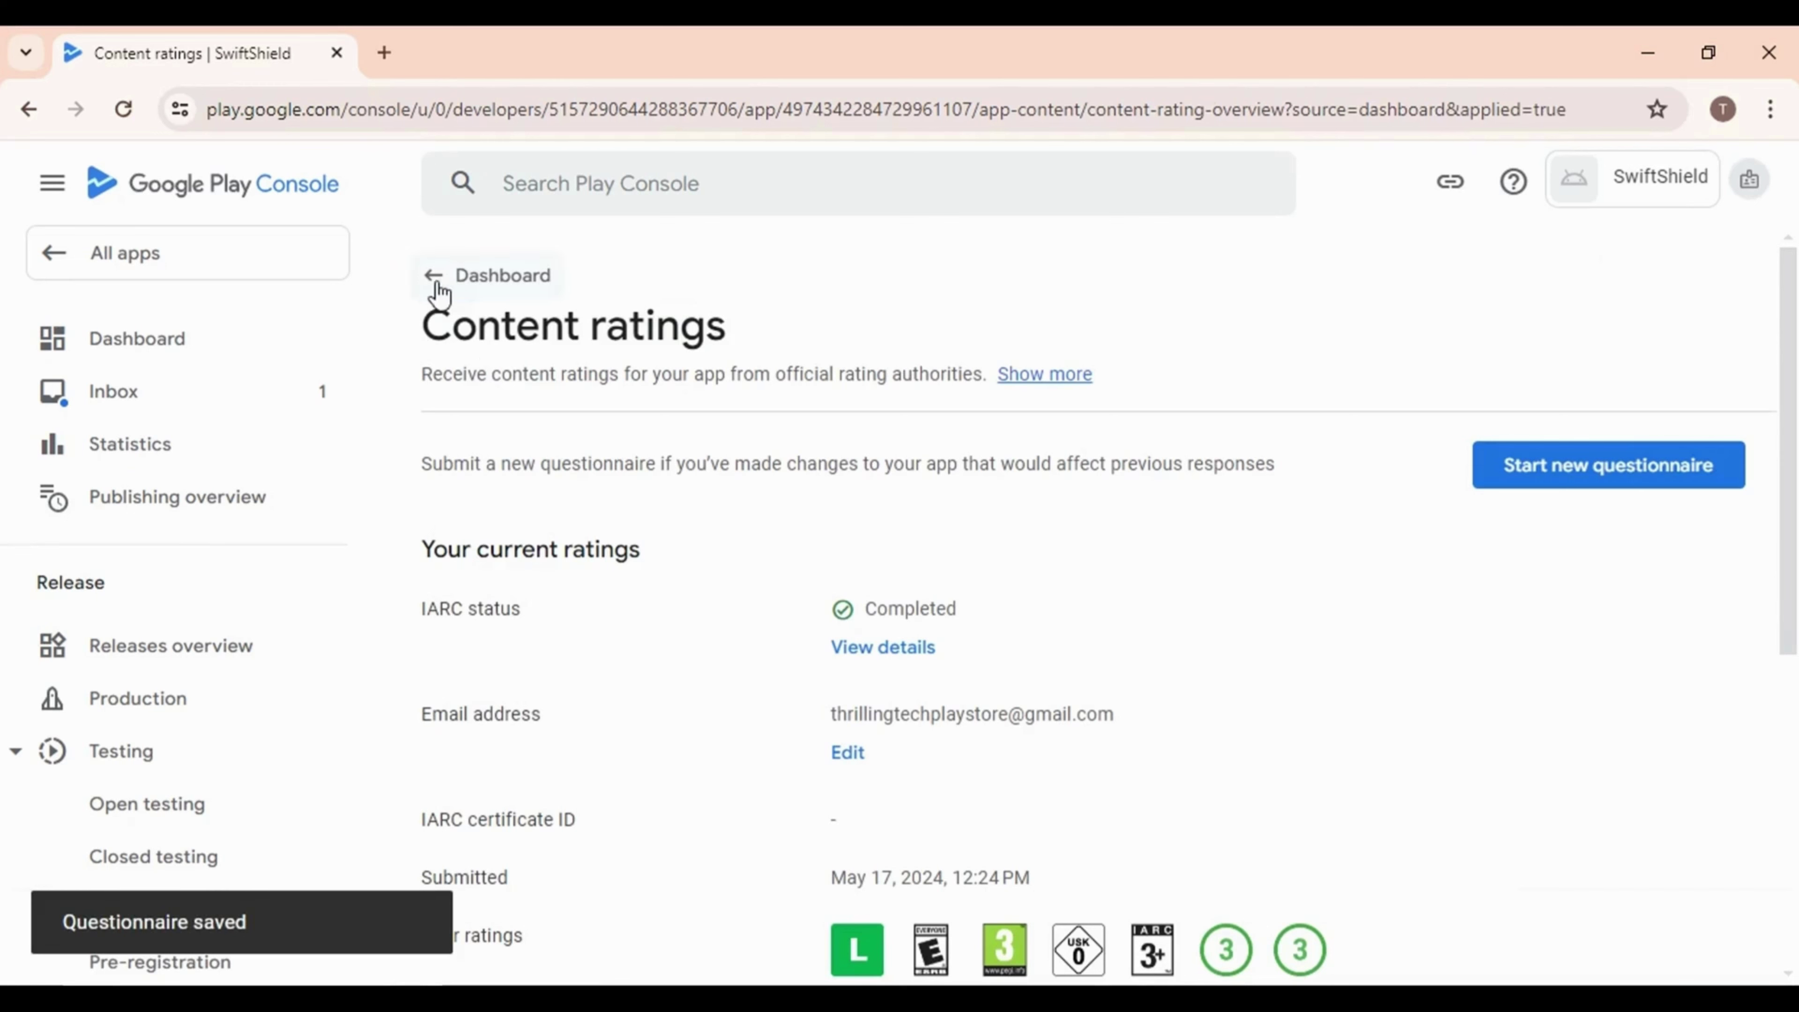
click(437, 282)
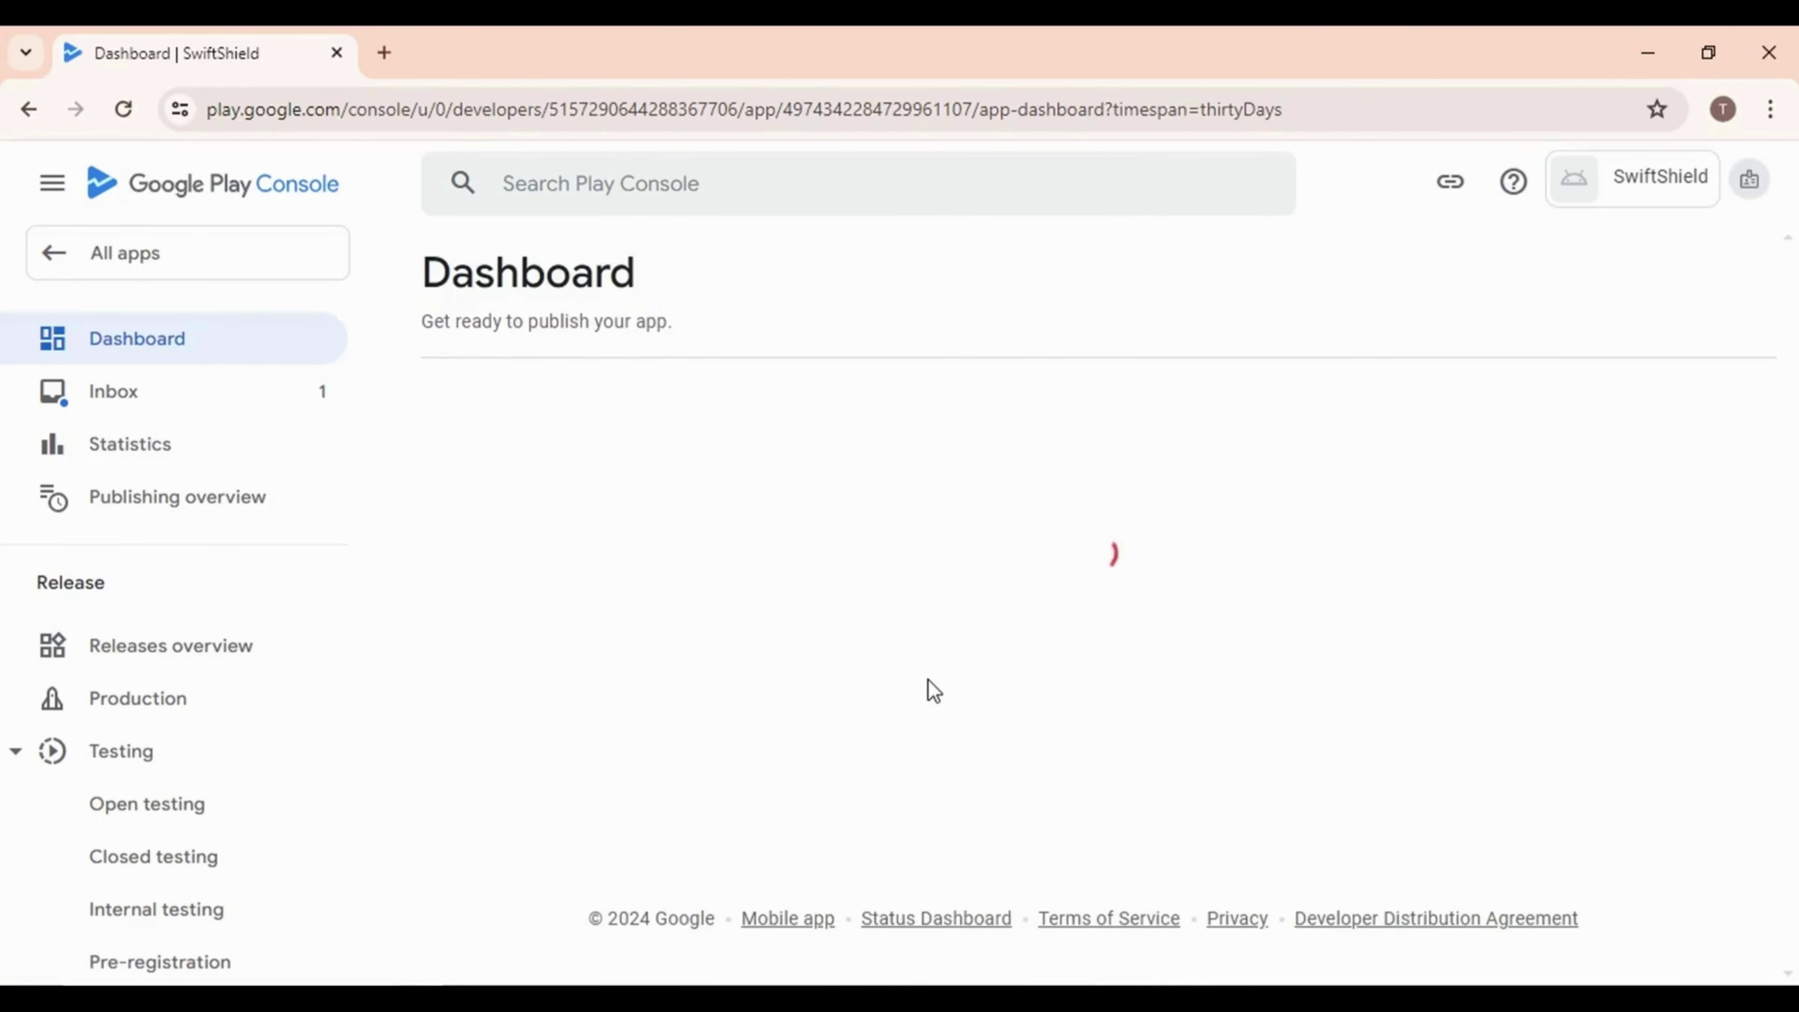
scroll(919, 679, down, 8)
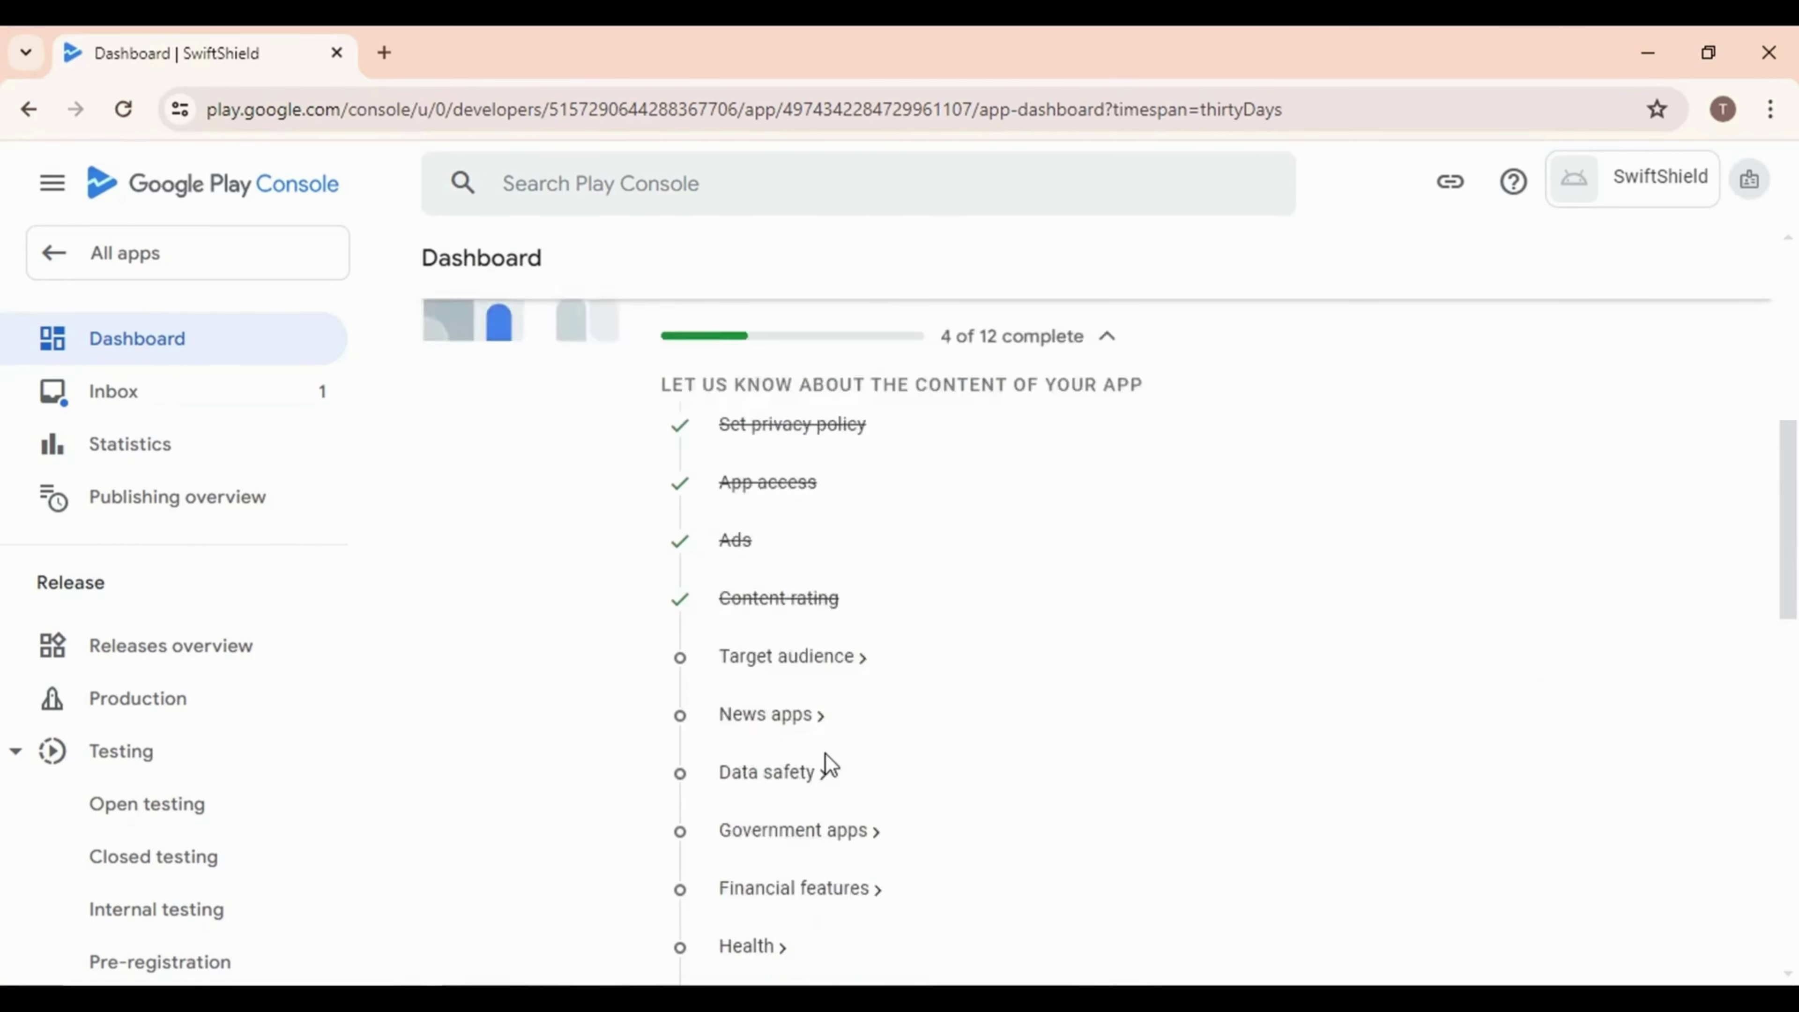
Set the target age group to 18 and over and declare the listing doesn't appeal to children
click(740, 541)
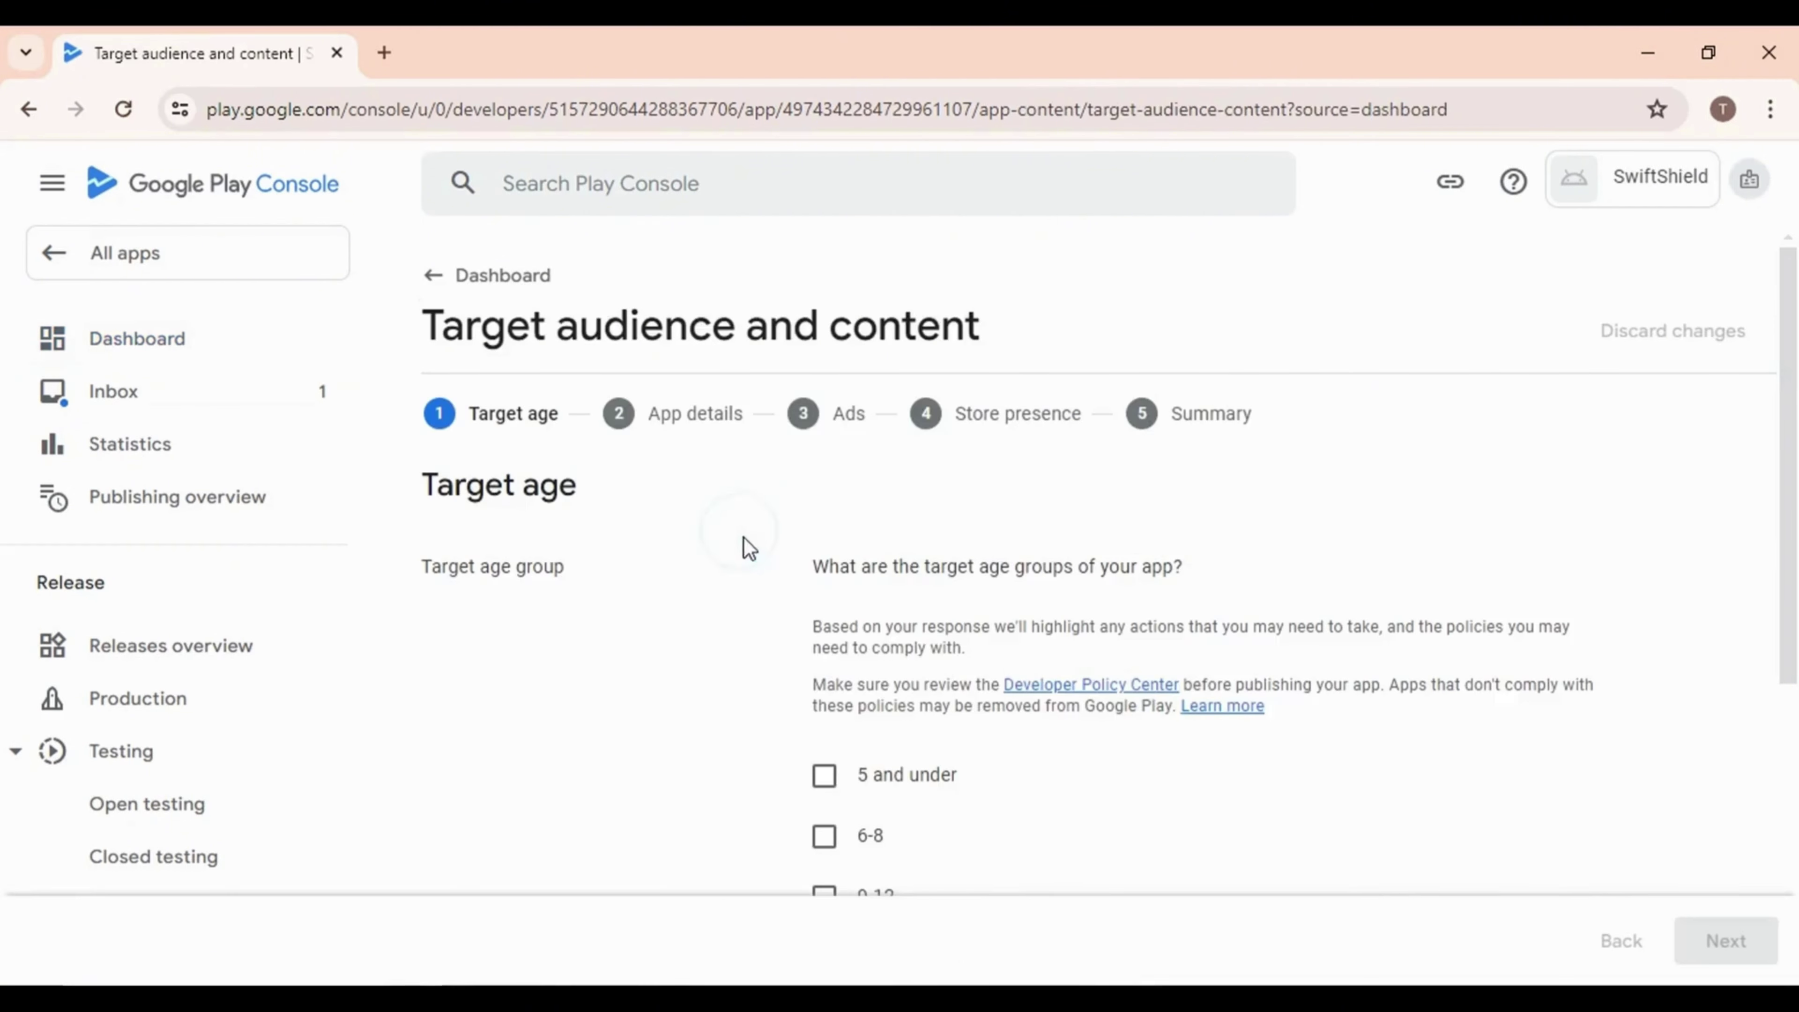
scroll(783, 635, down, 5)
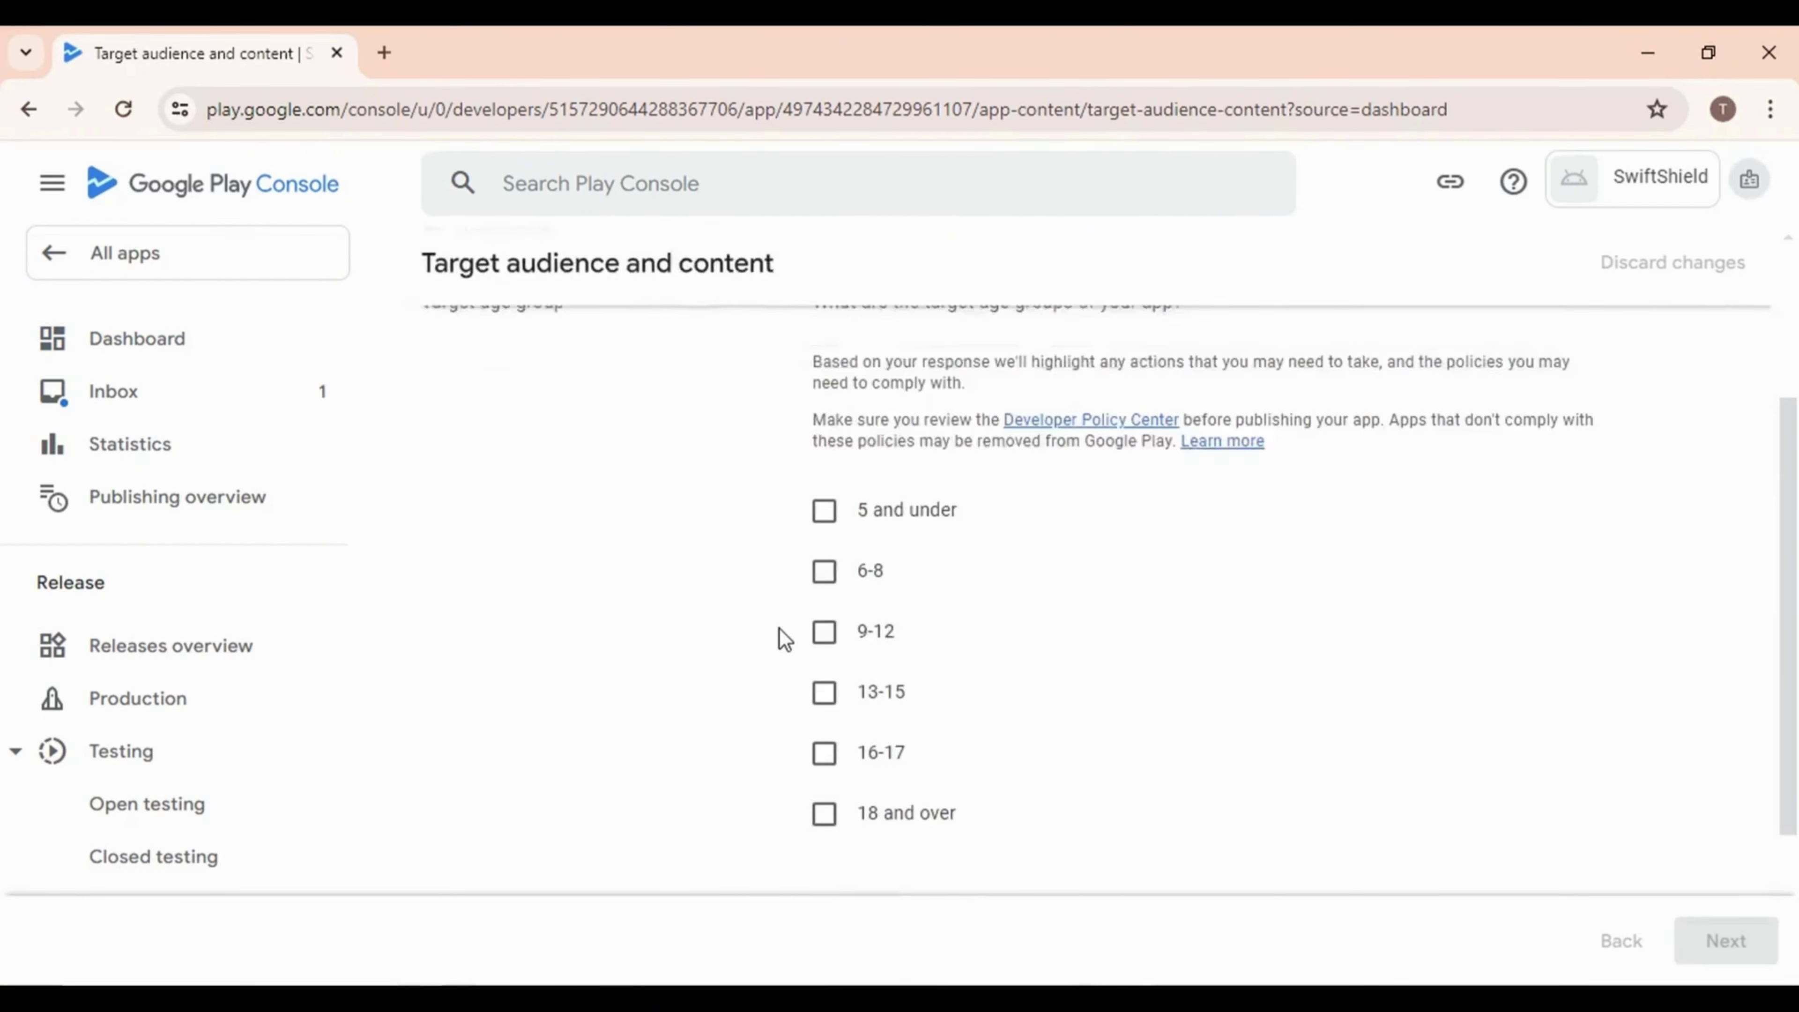
click(823, 682)
click(1729, 944)
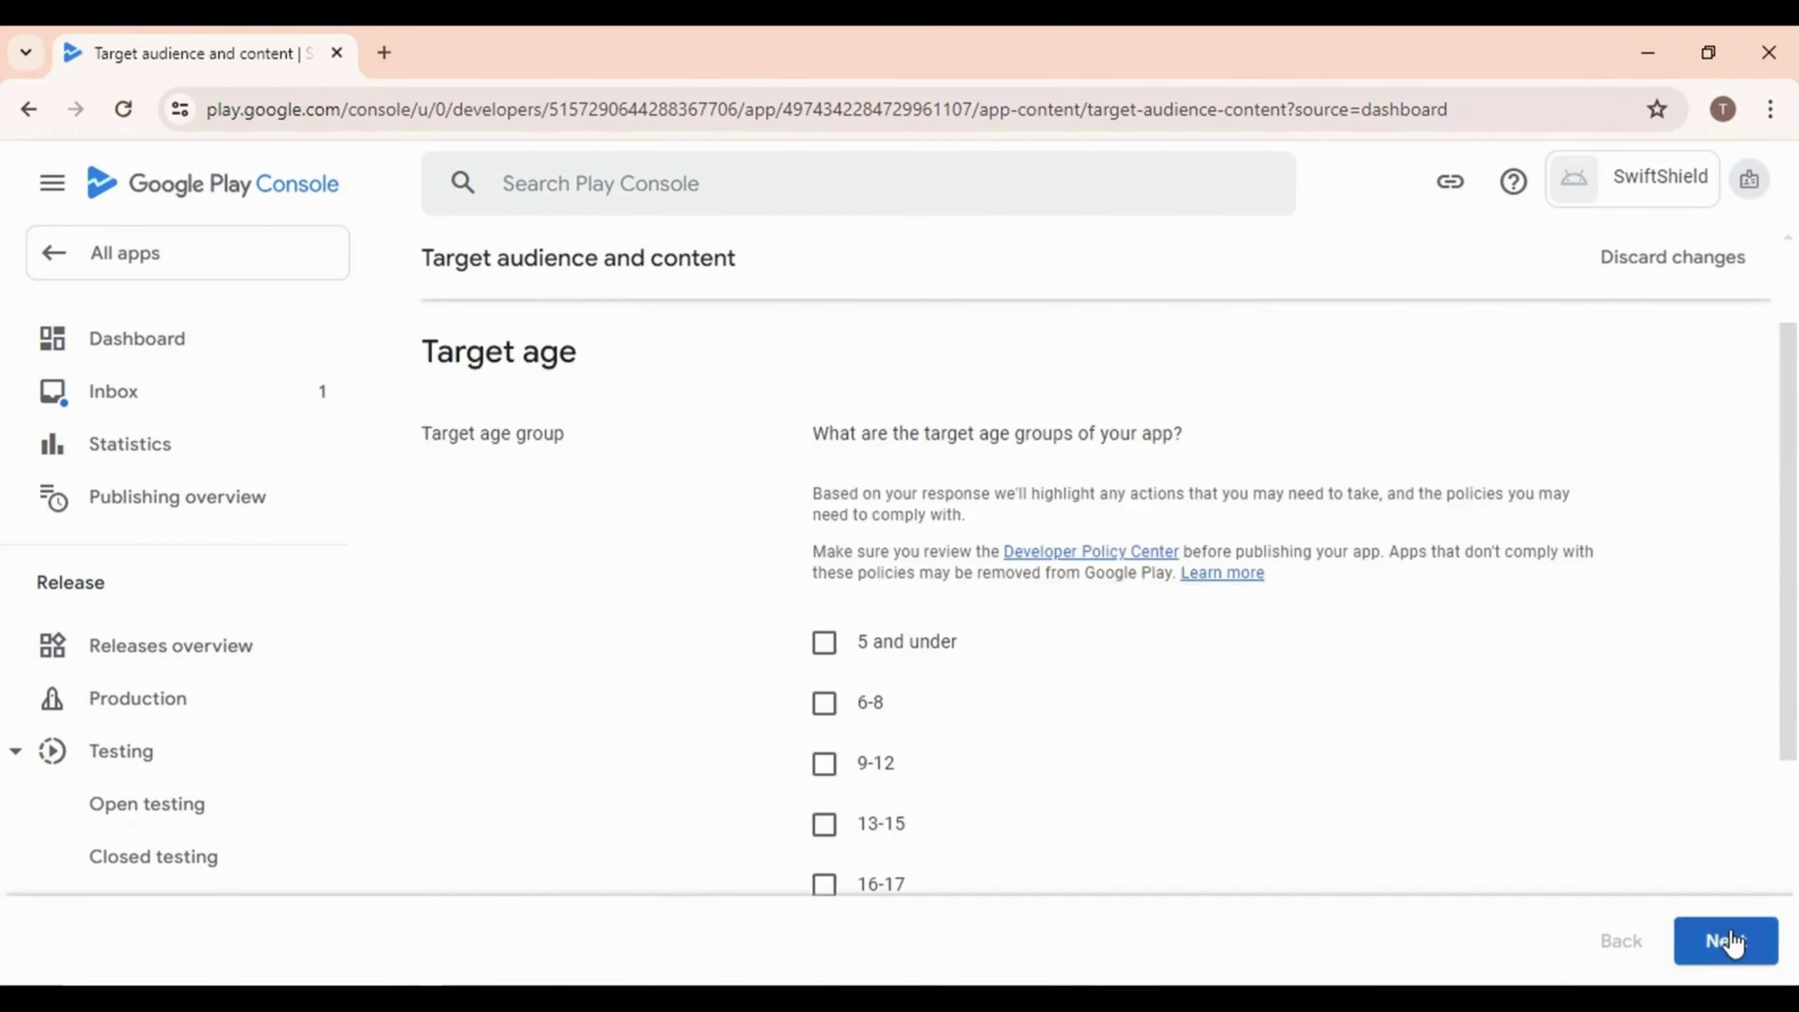
scroll(768, 691, down, 5)
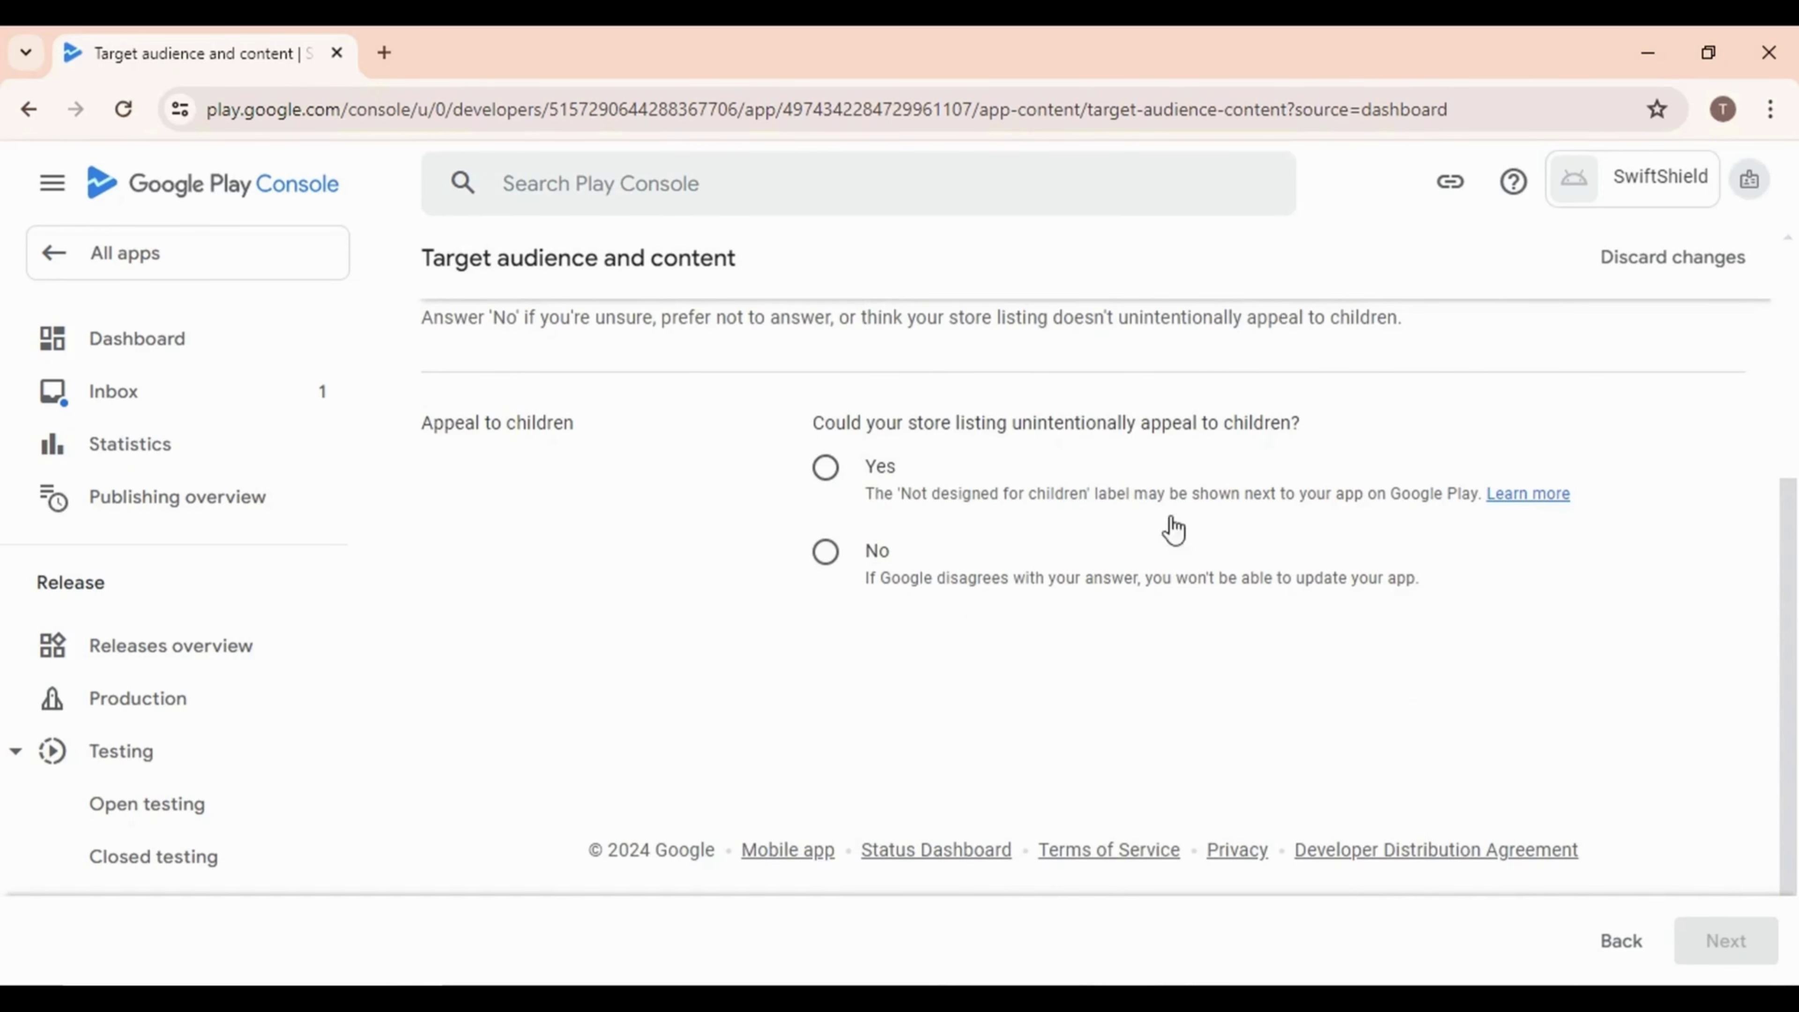
click(825, 553)
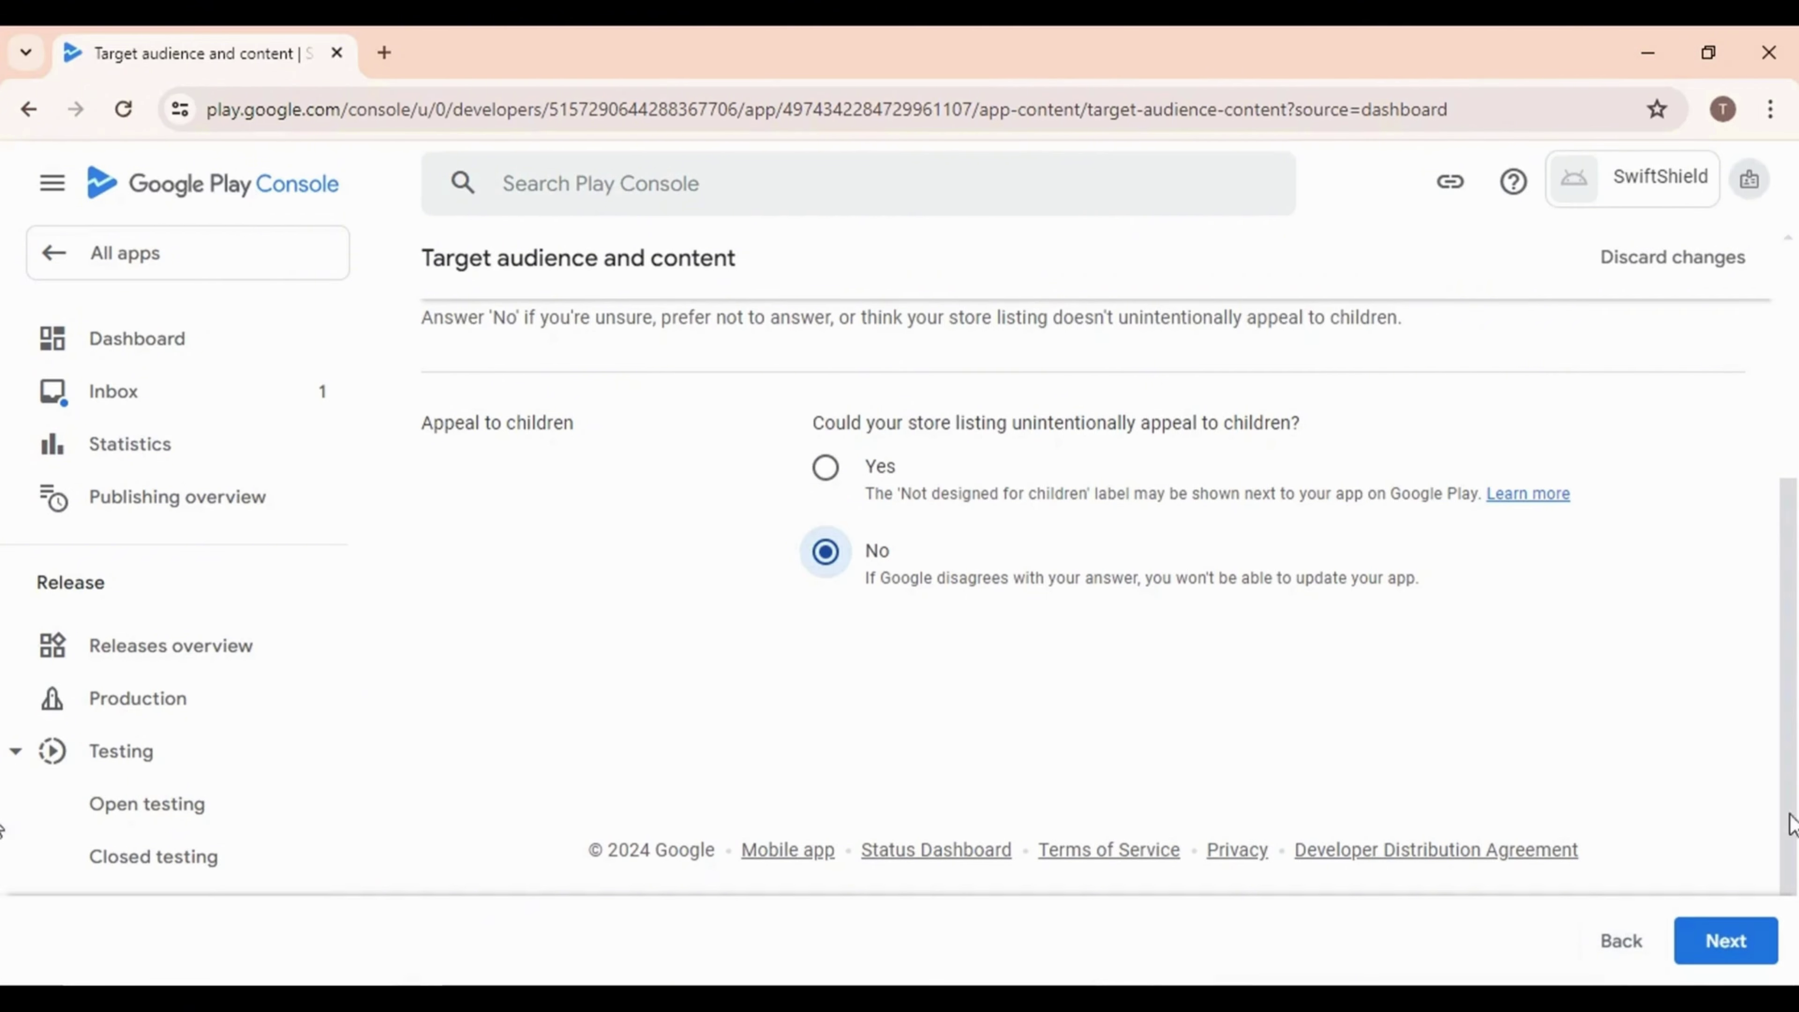
click(1689, 965)
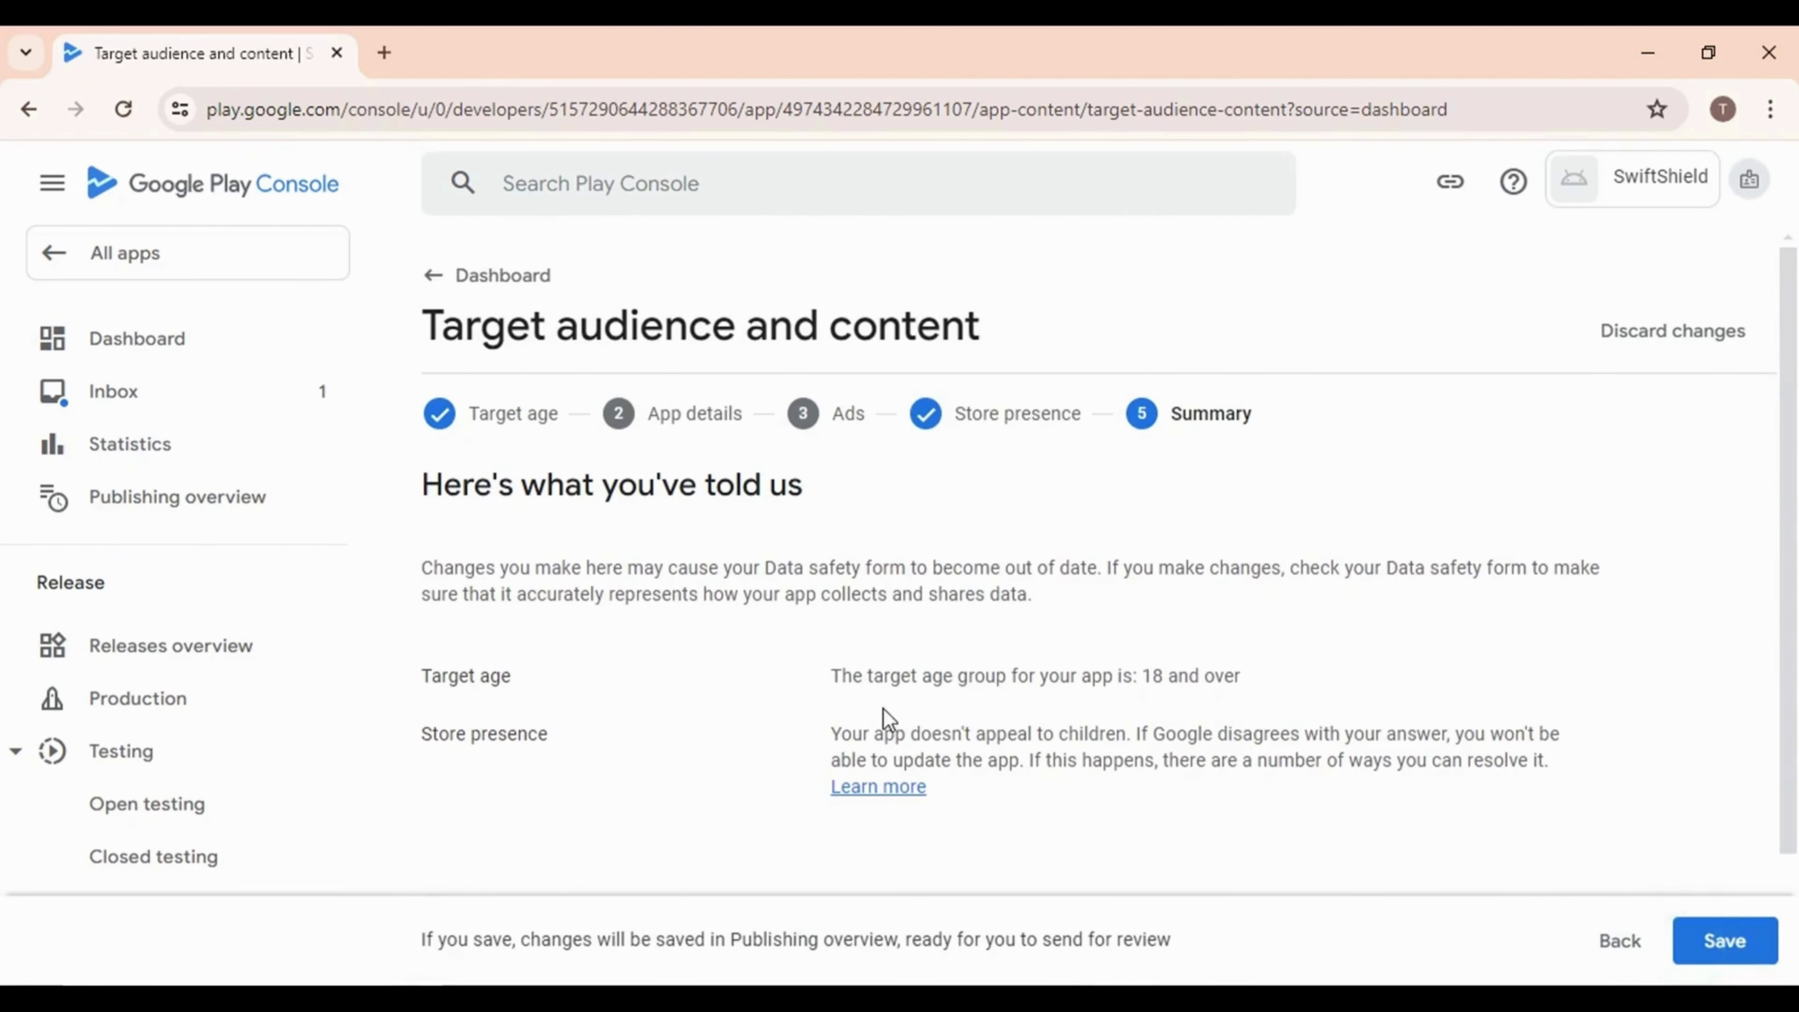
Save the target audience answers and return to the dashboard checklist
scroll(581, 701, down, 2)
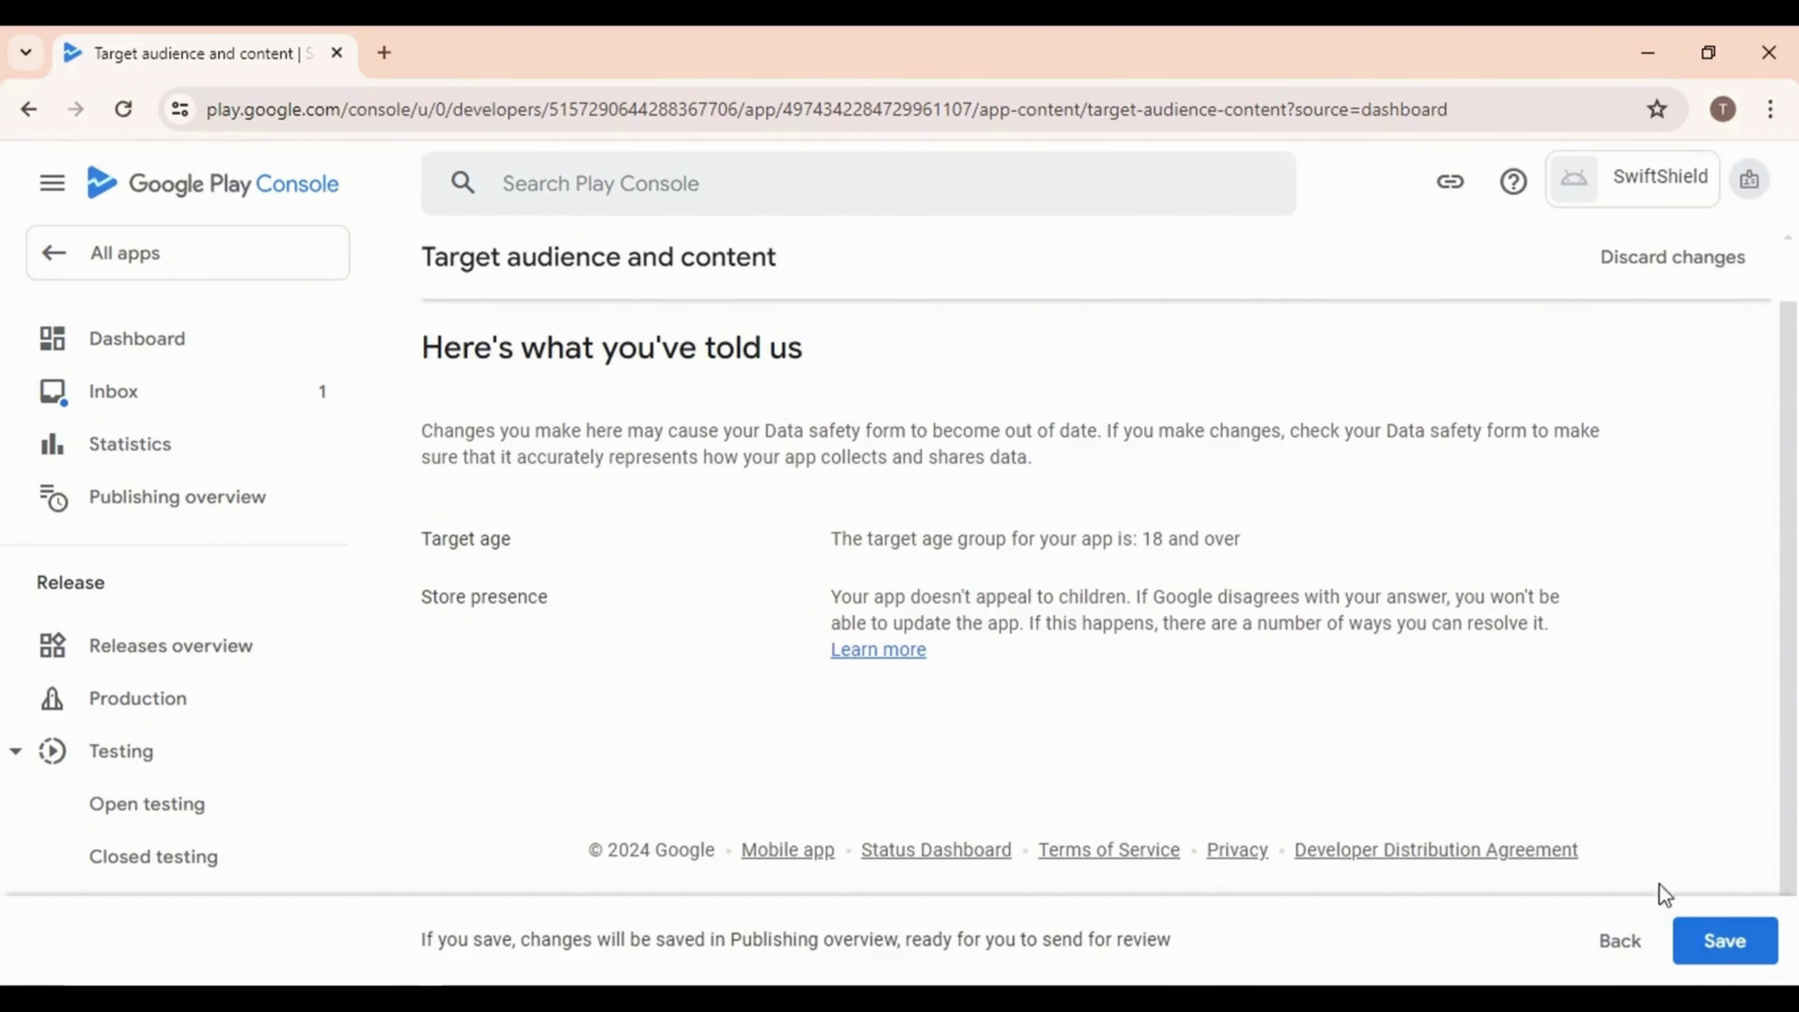
click(1725, 947)
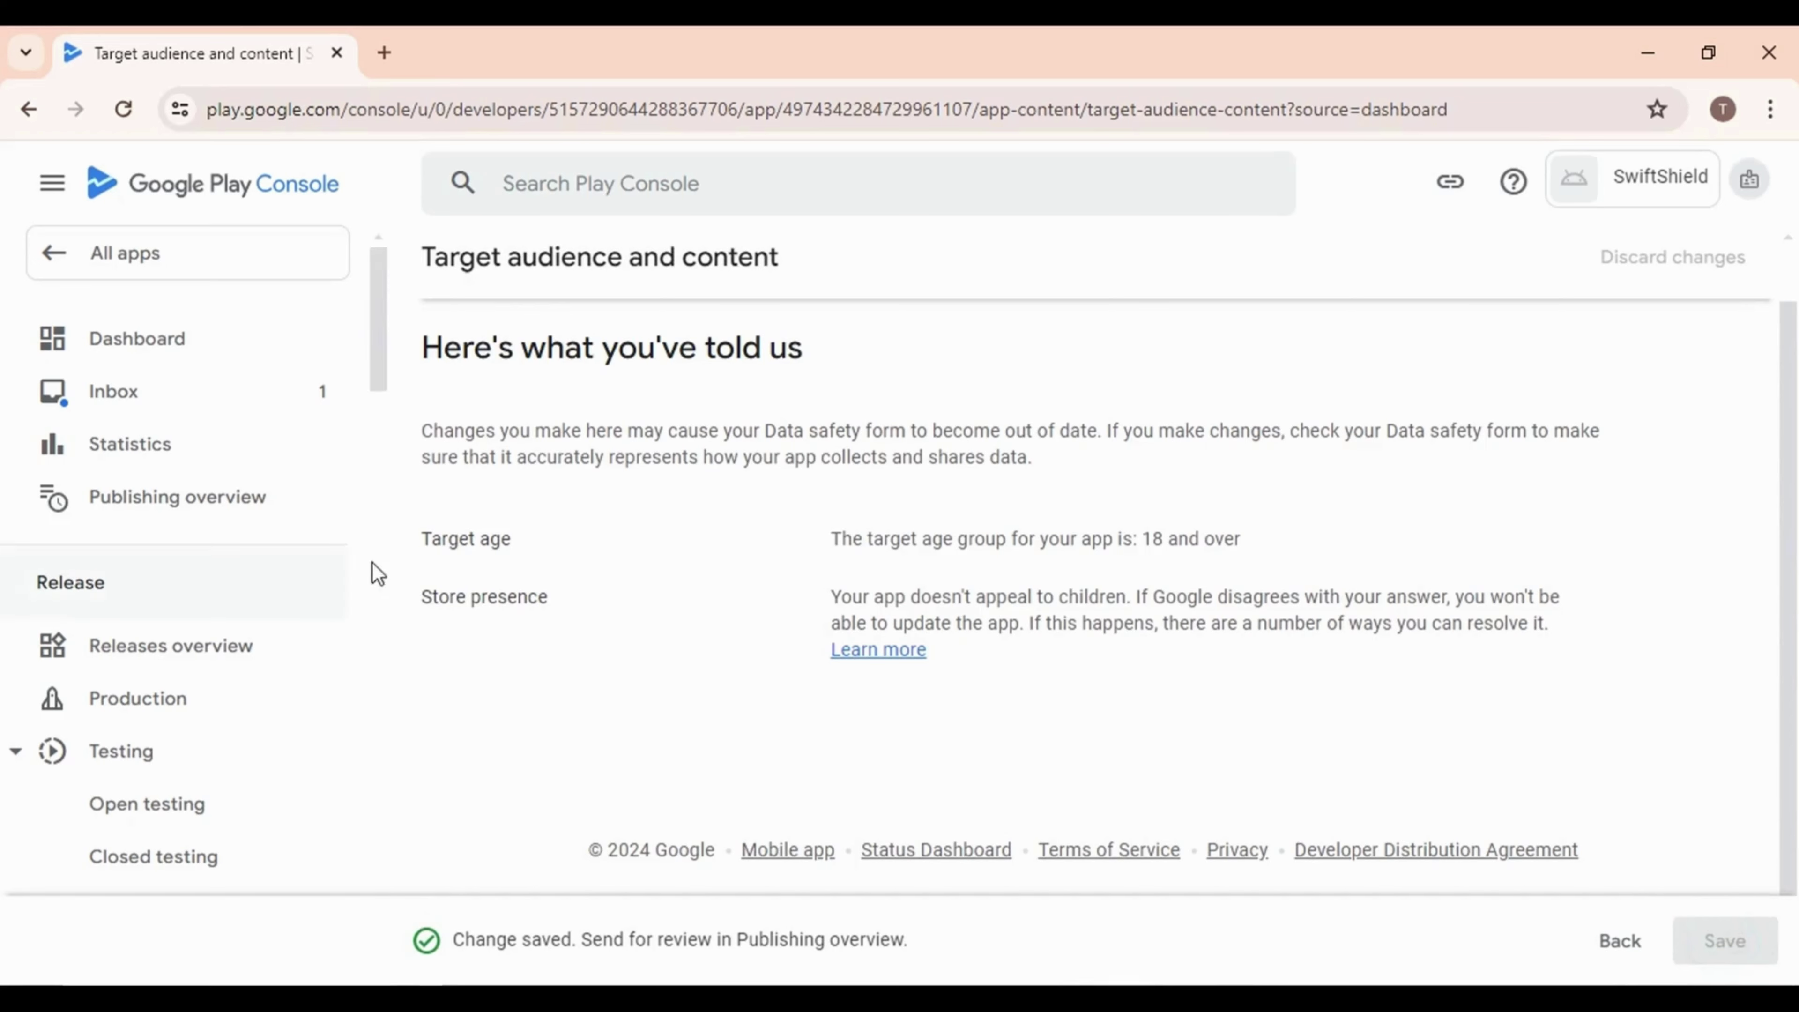
scroll(420, 465, up, 2)
click(436, 275)
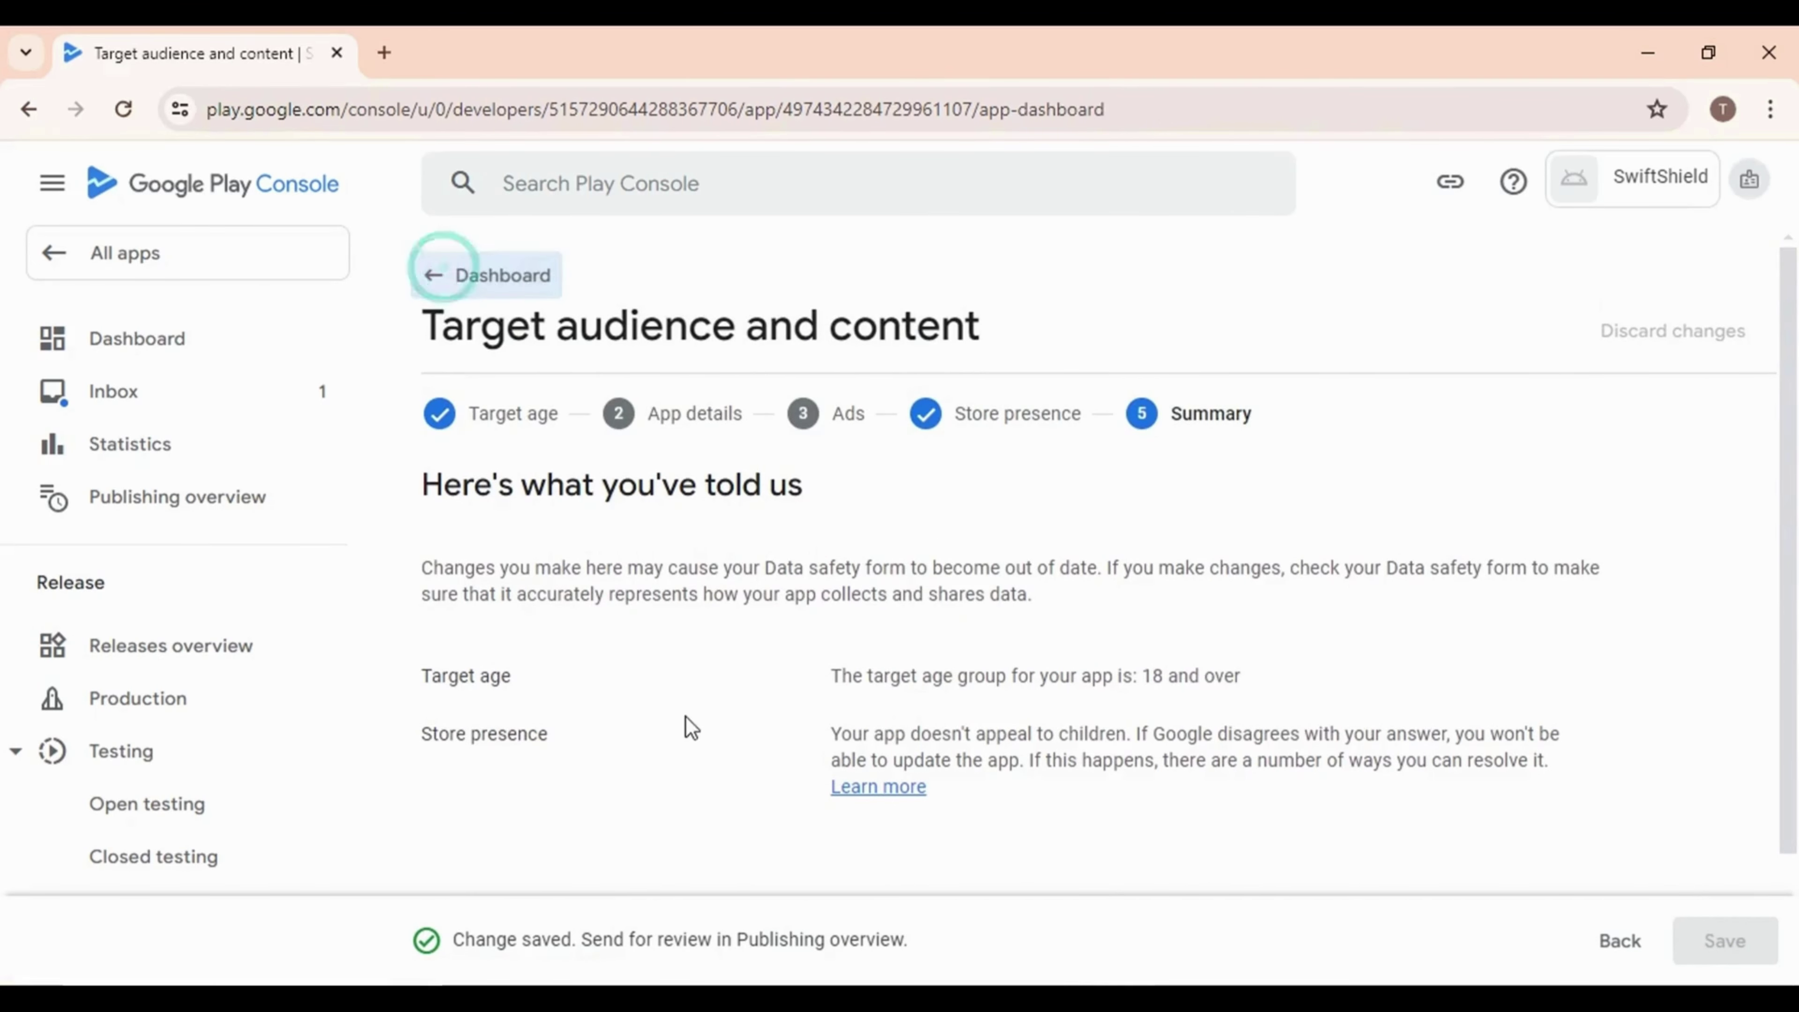
scroll(710, 687, down, 10)
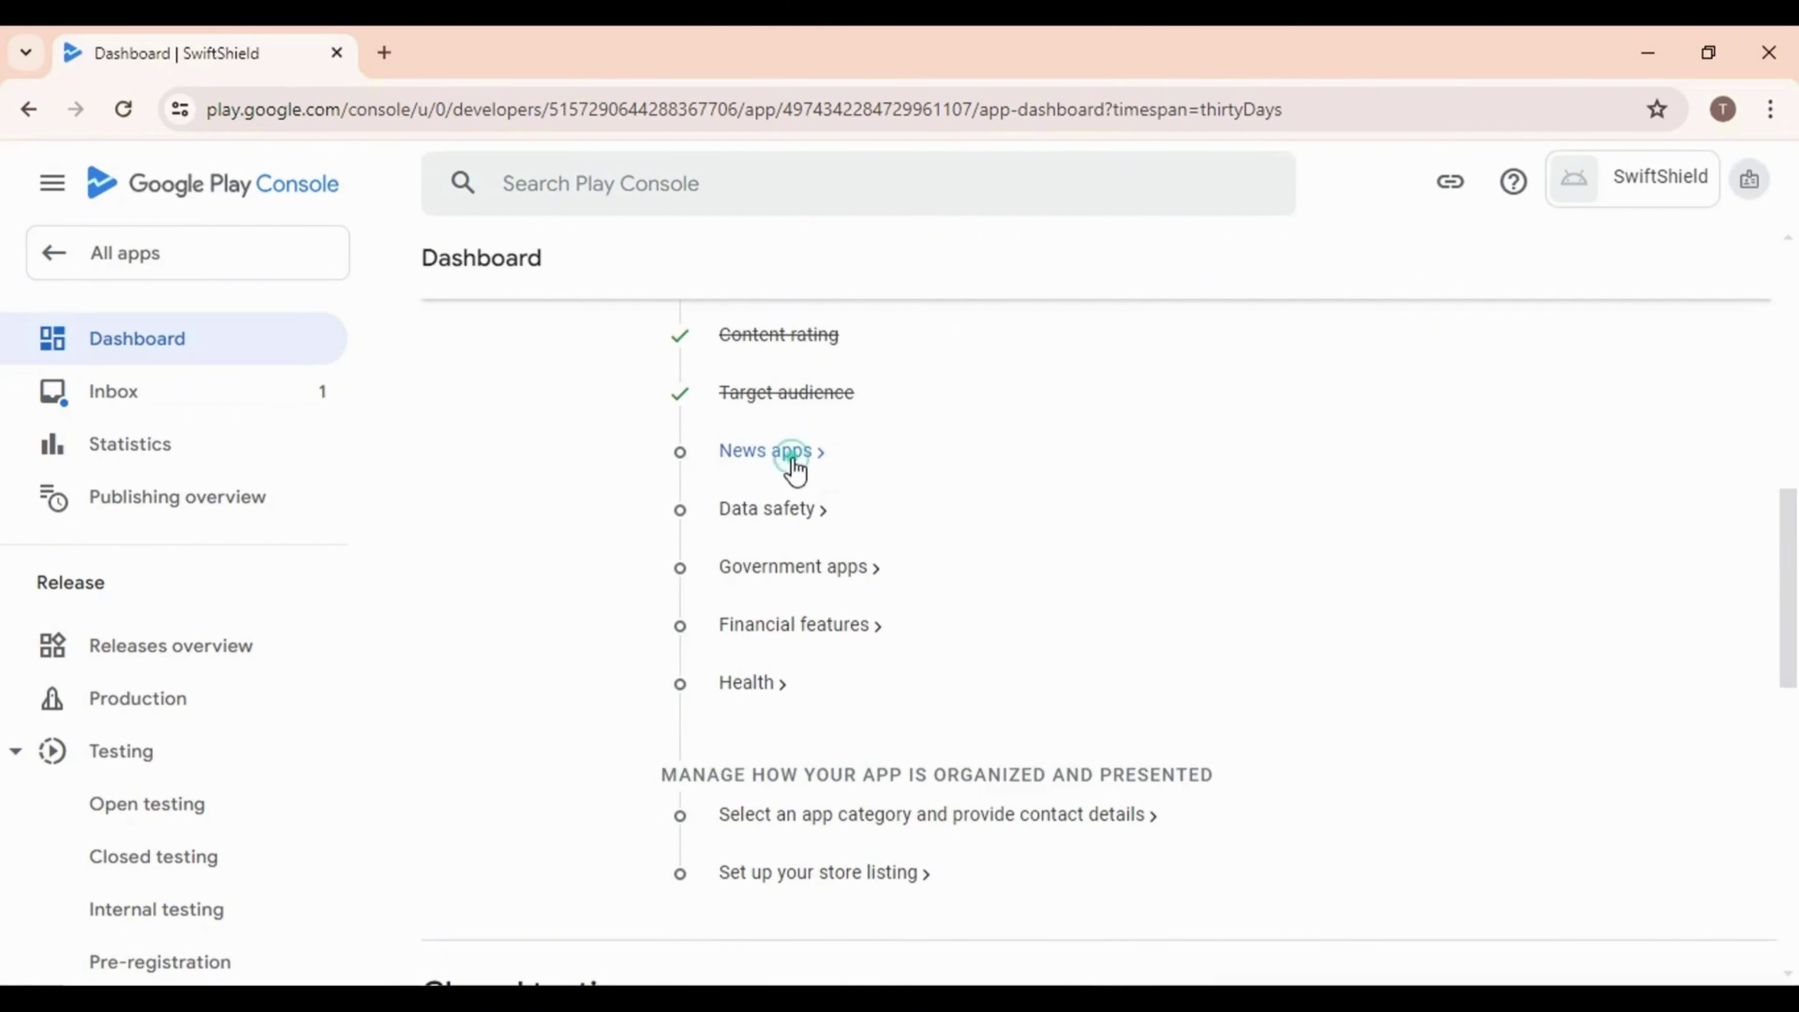
Answer No to the News apps declaration, save it, and go back to the Dashboard
click(793, 459)
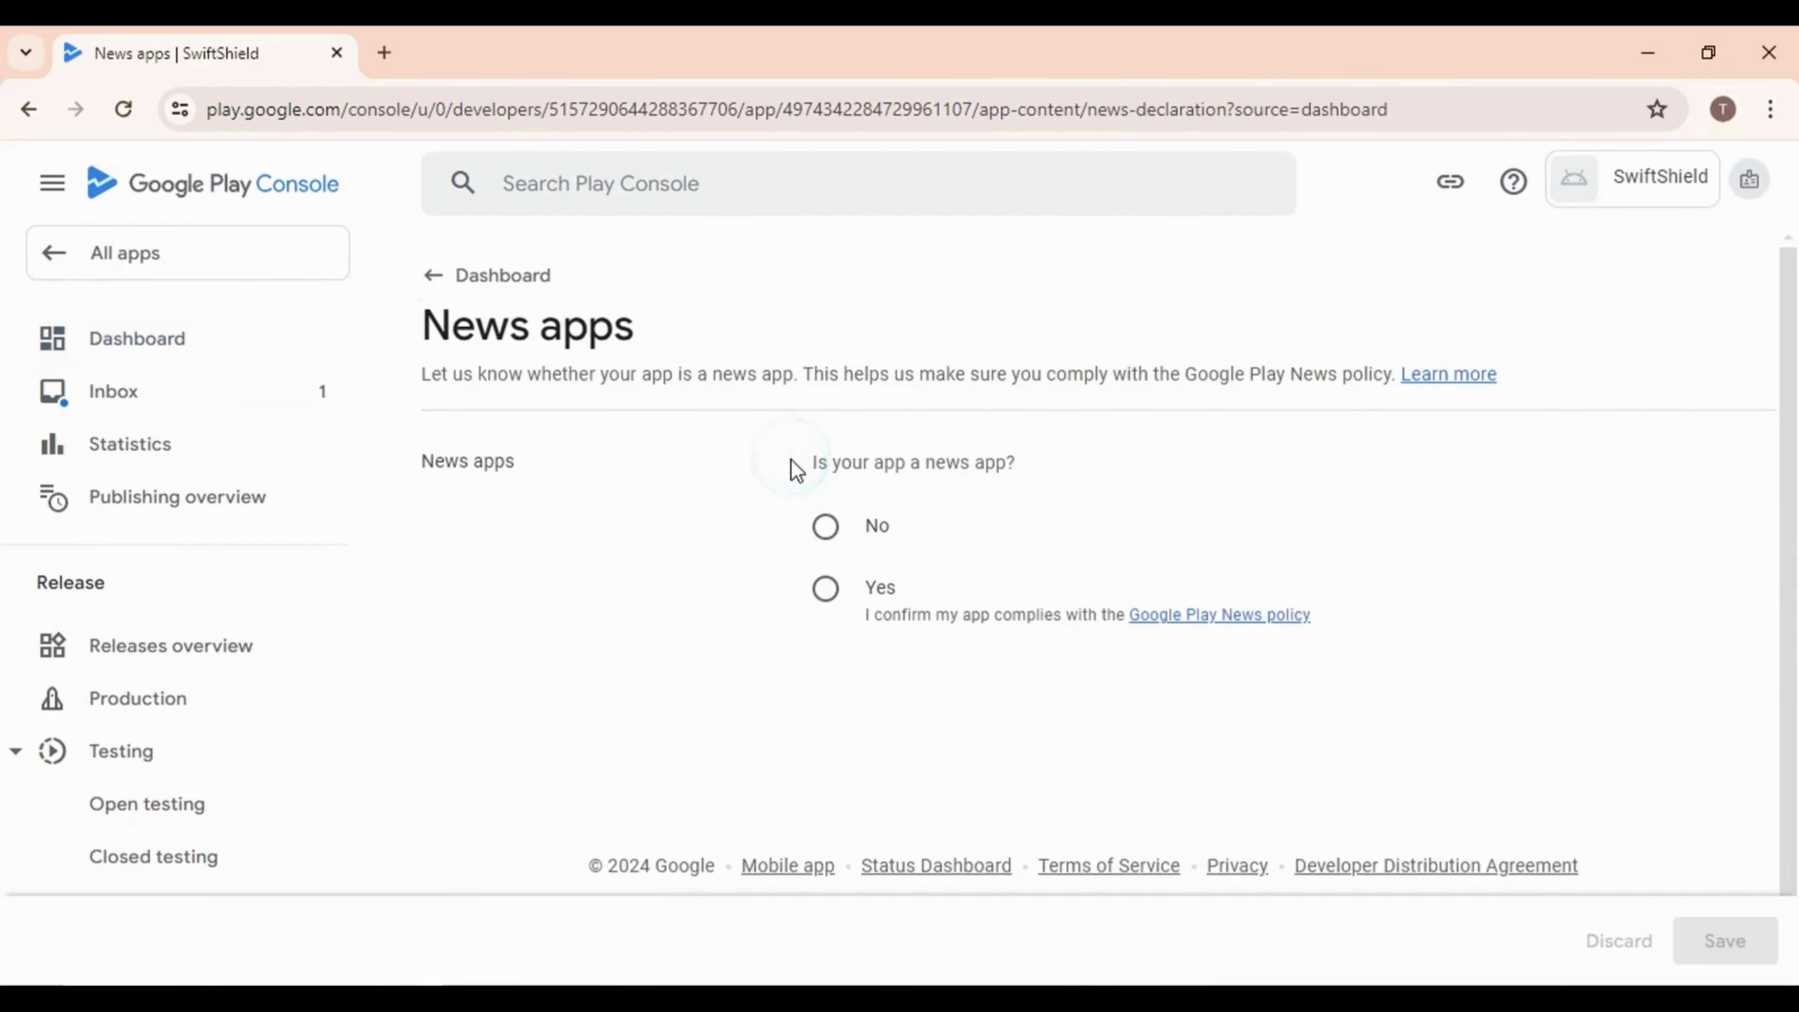
click(829, 531)
click(1713, 943)
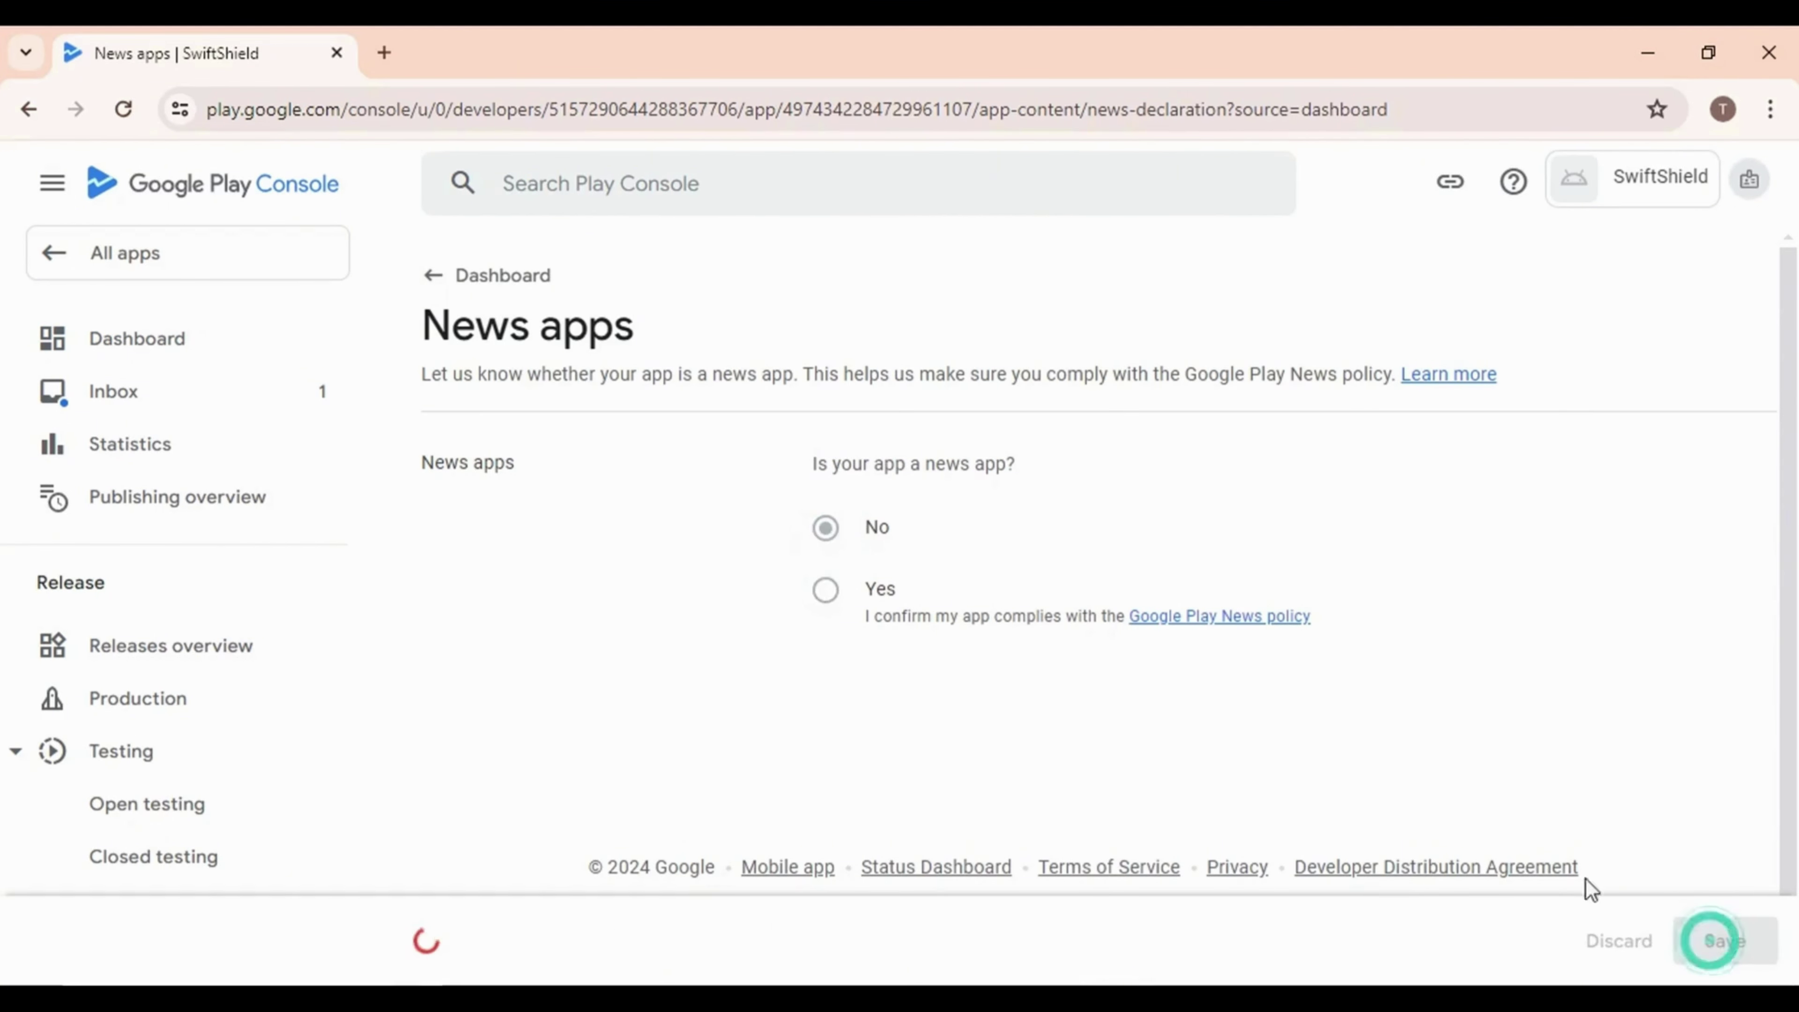
click(433, 277)
scroll(748, 701, down, 10)
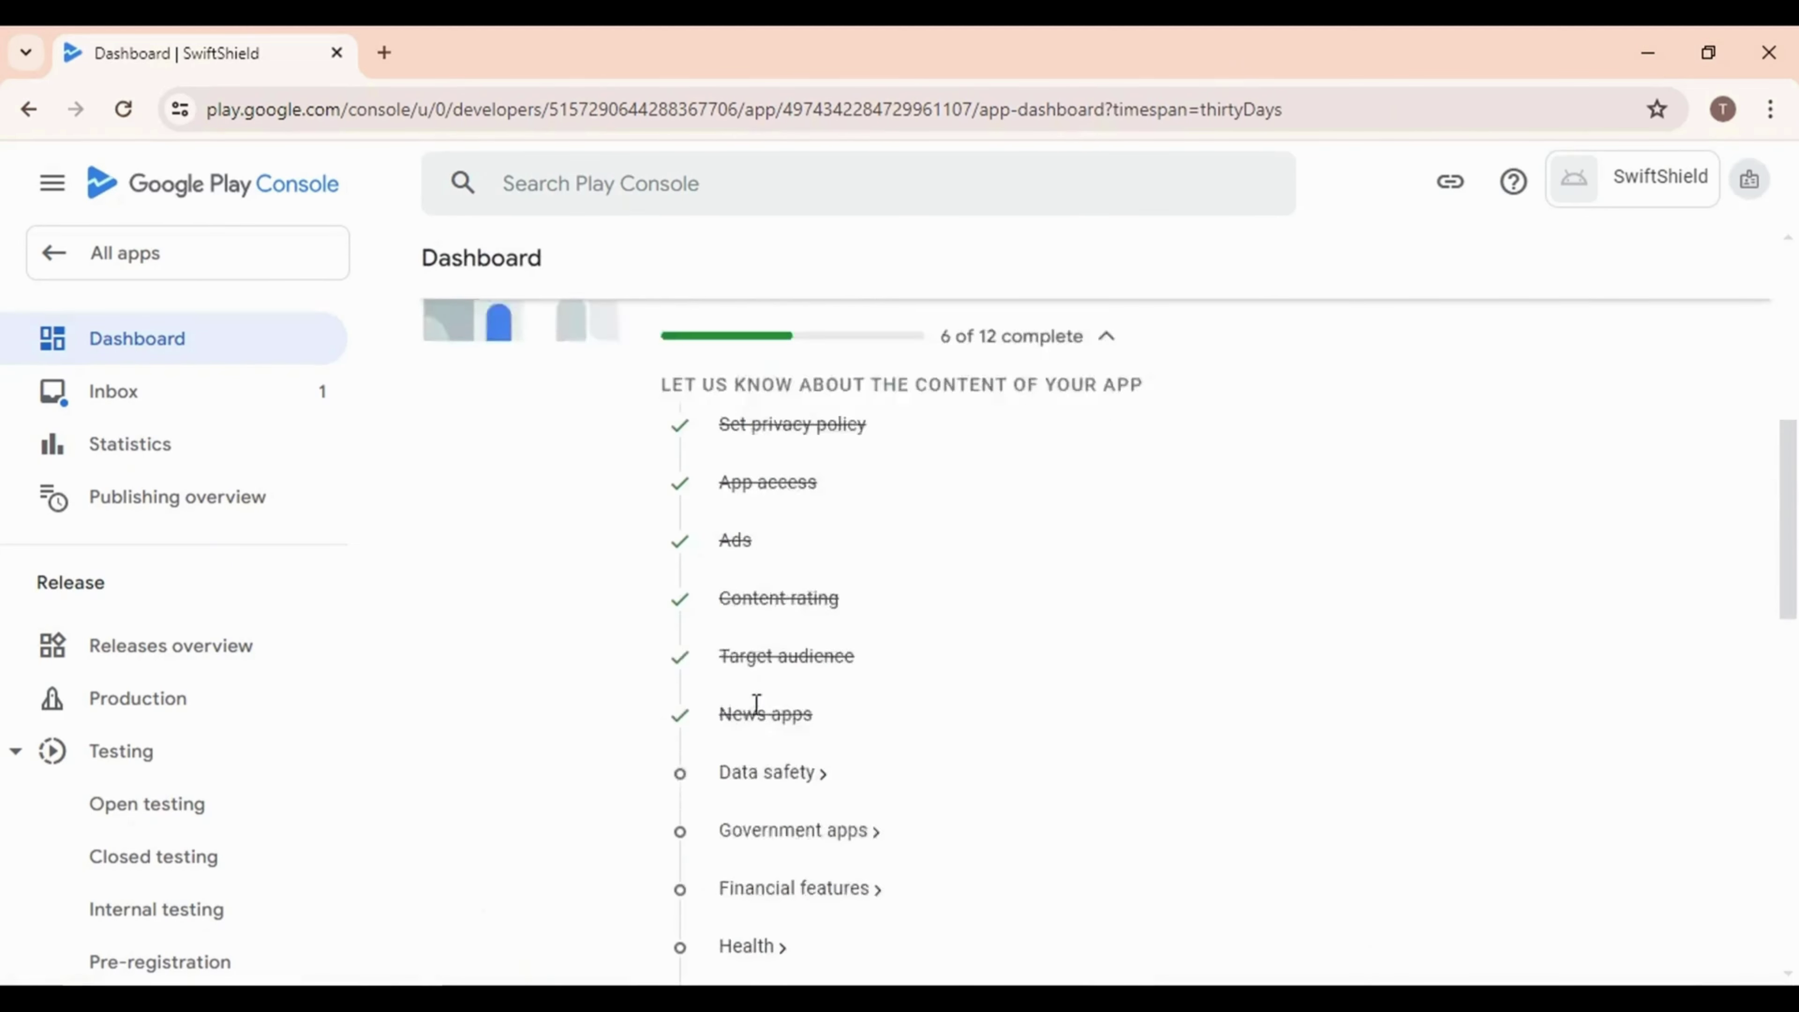
Open the Data safety form and answer that no user data is collected or shared
click(748, 644)
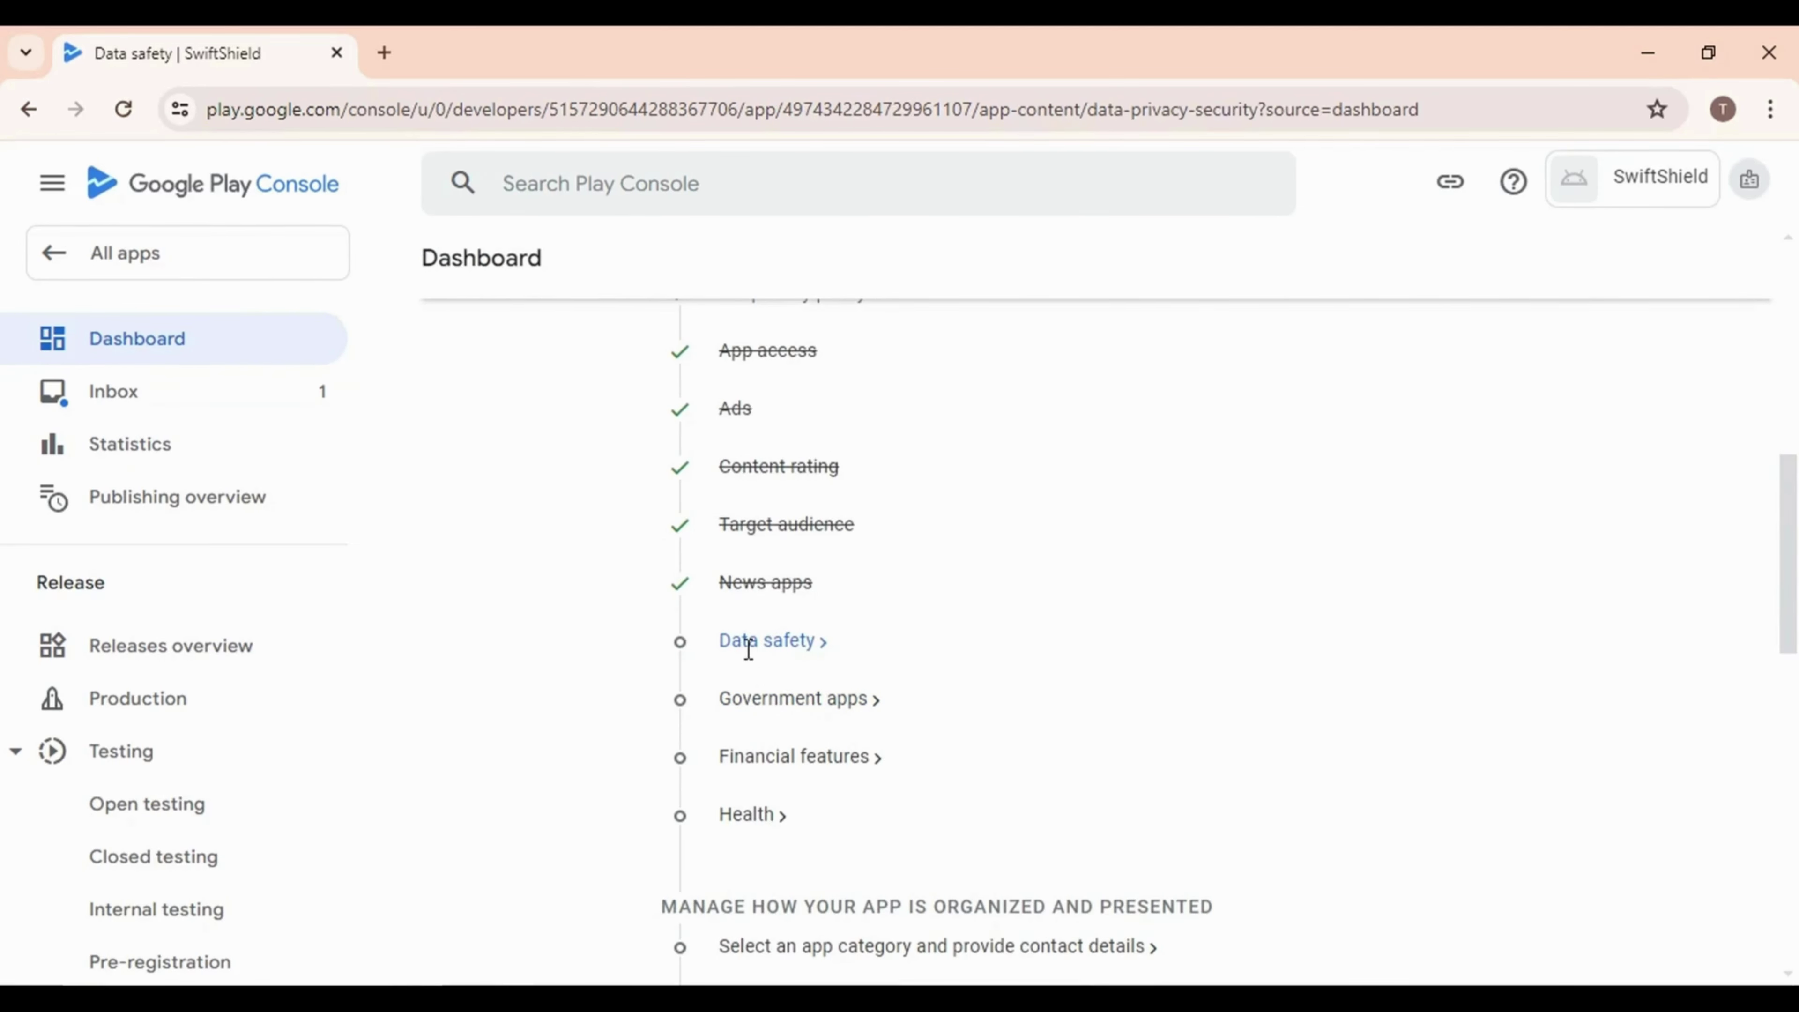
scroll(744, 563, down, 8)
scroll(756, 567, up, 3)
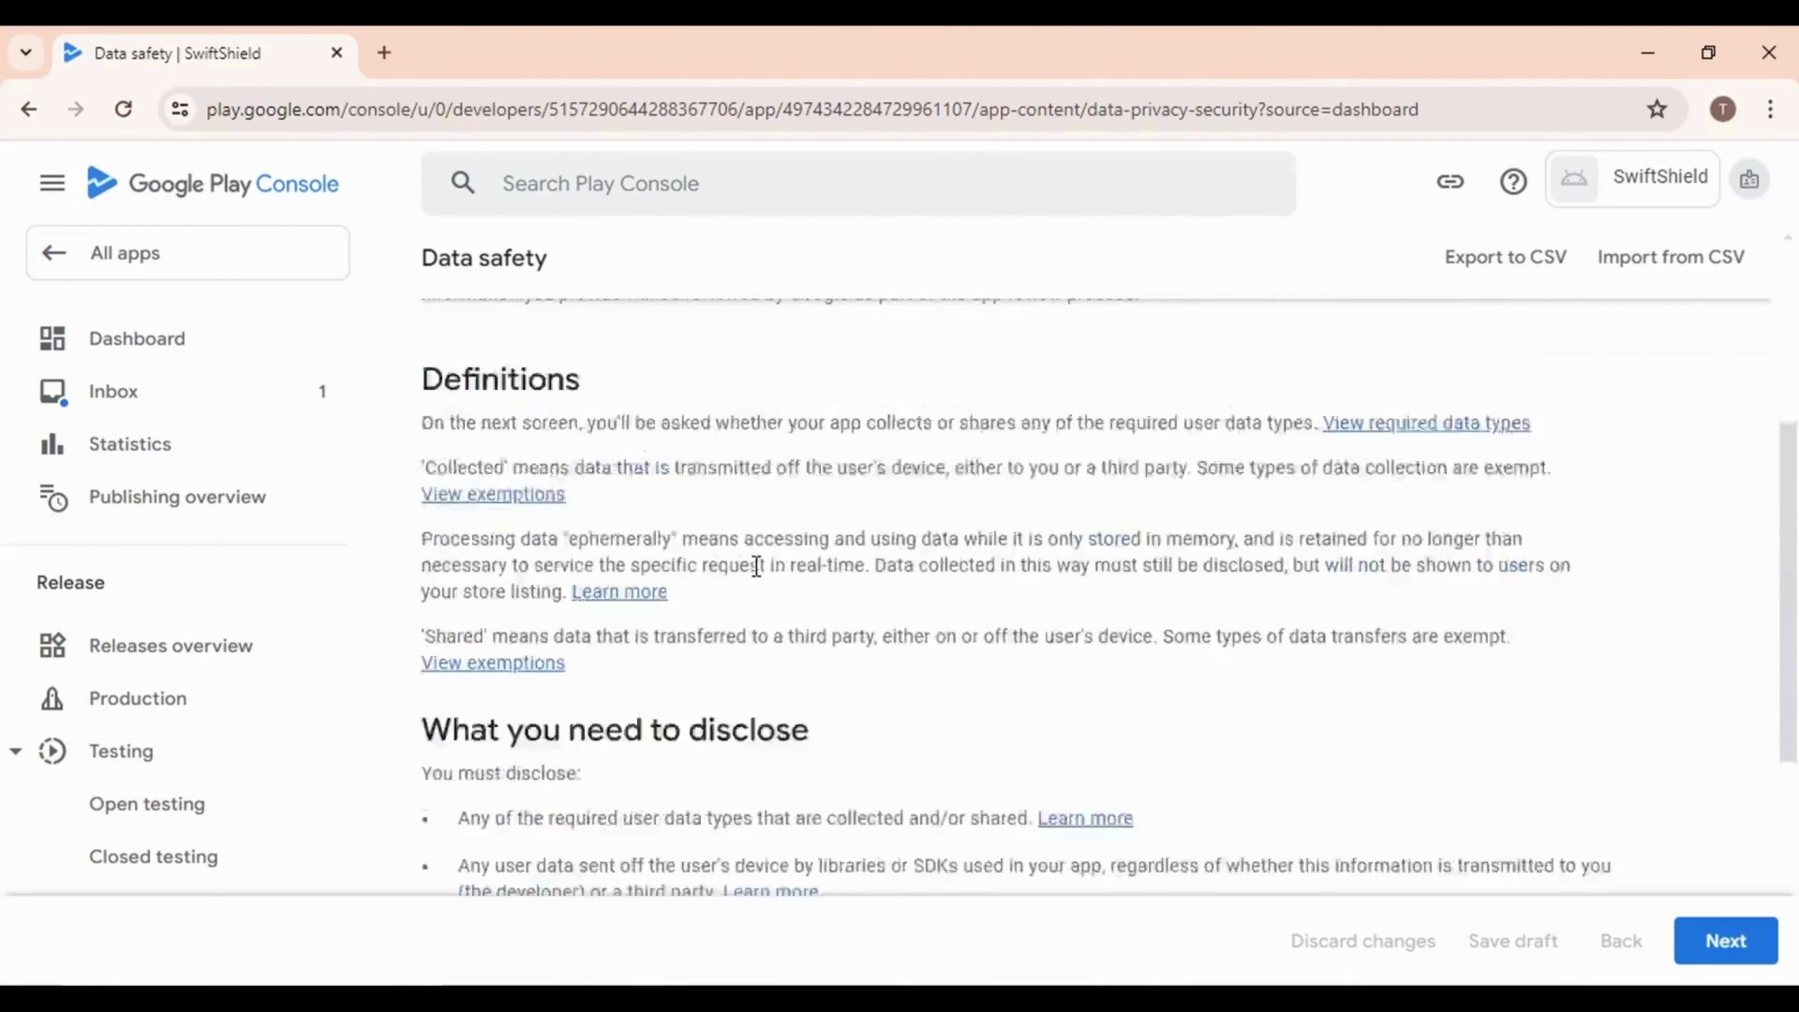
scroll(756, 567, up, 5)
scroll(946, 674, down, 10)
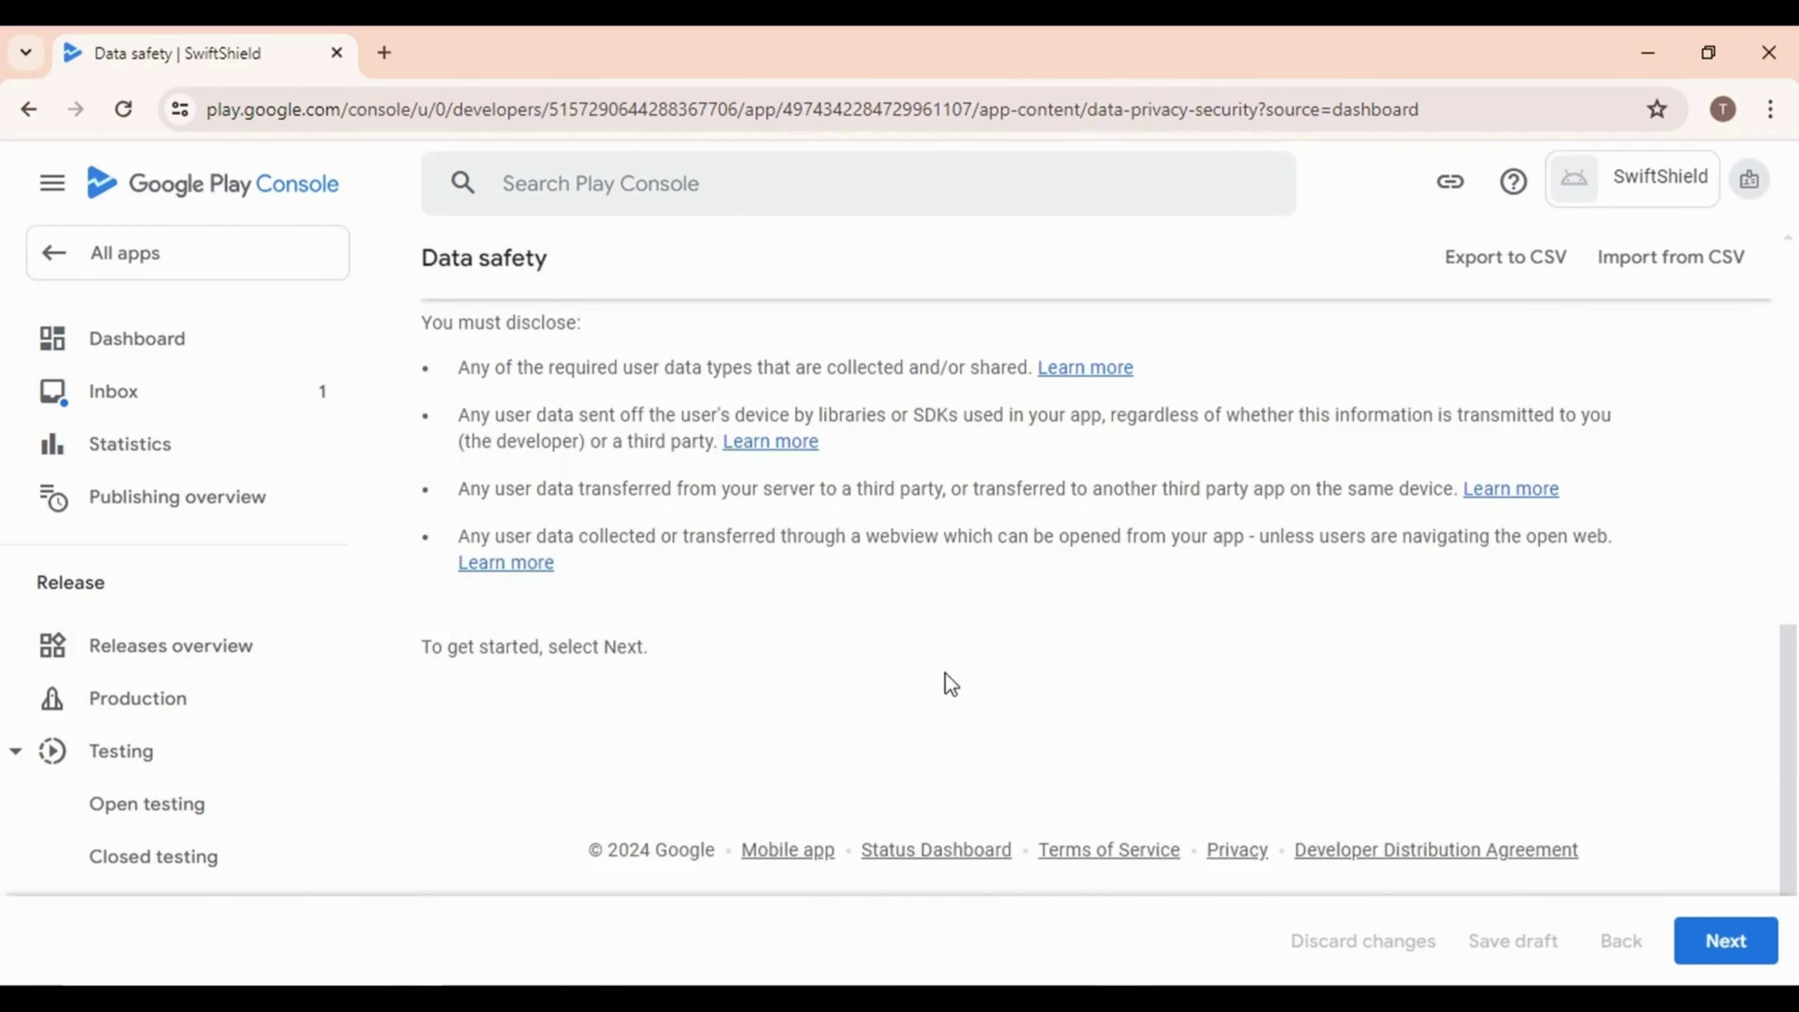
click(1726, 940)
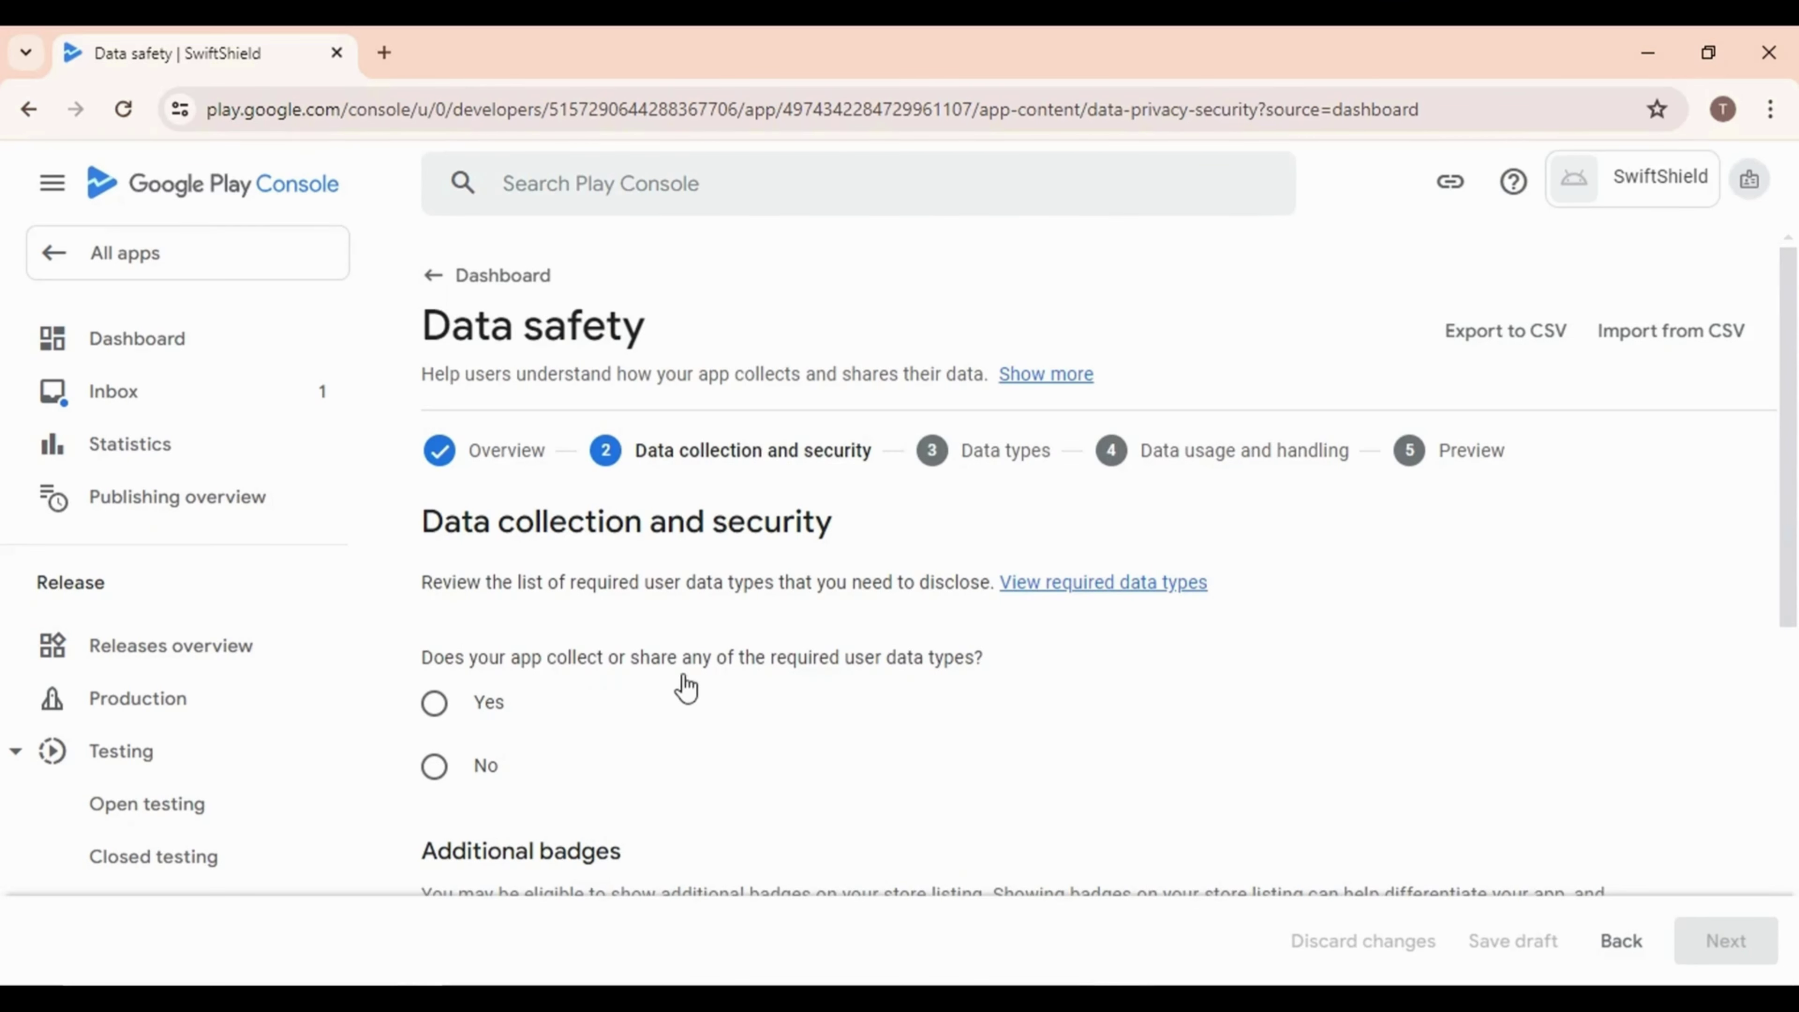
click(434, 767)
scroll(718, 698, down, 5)
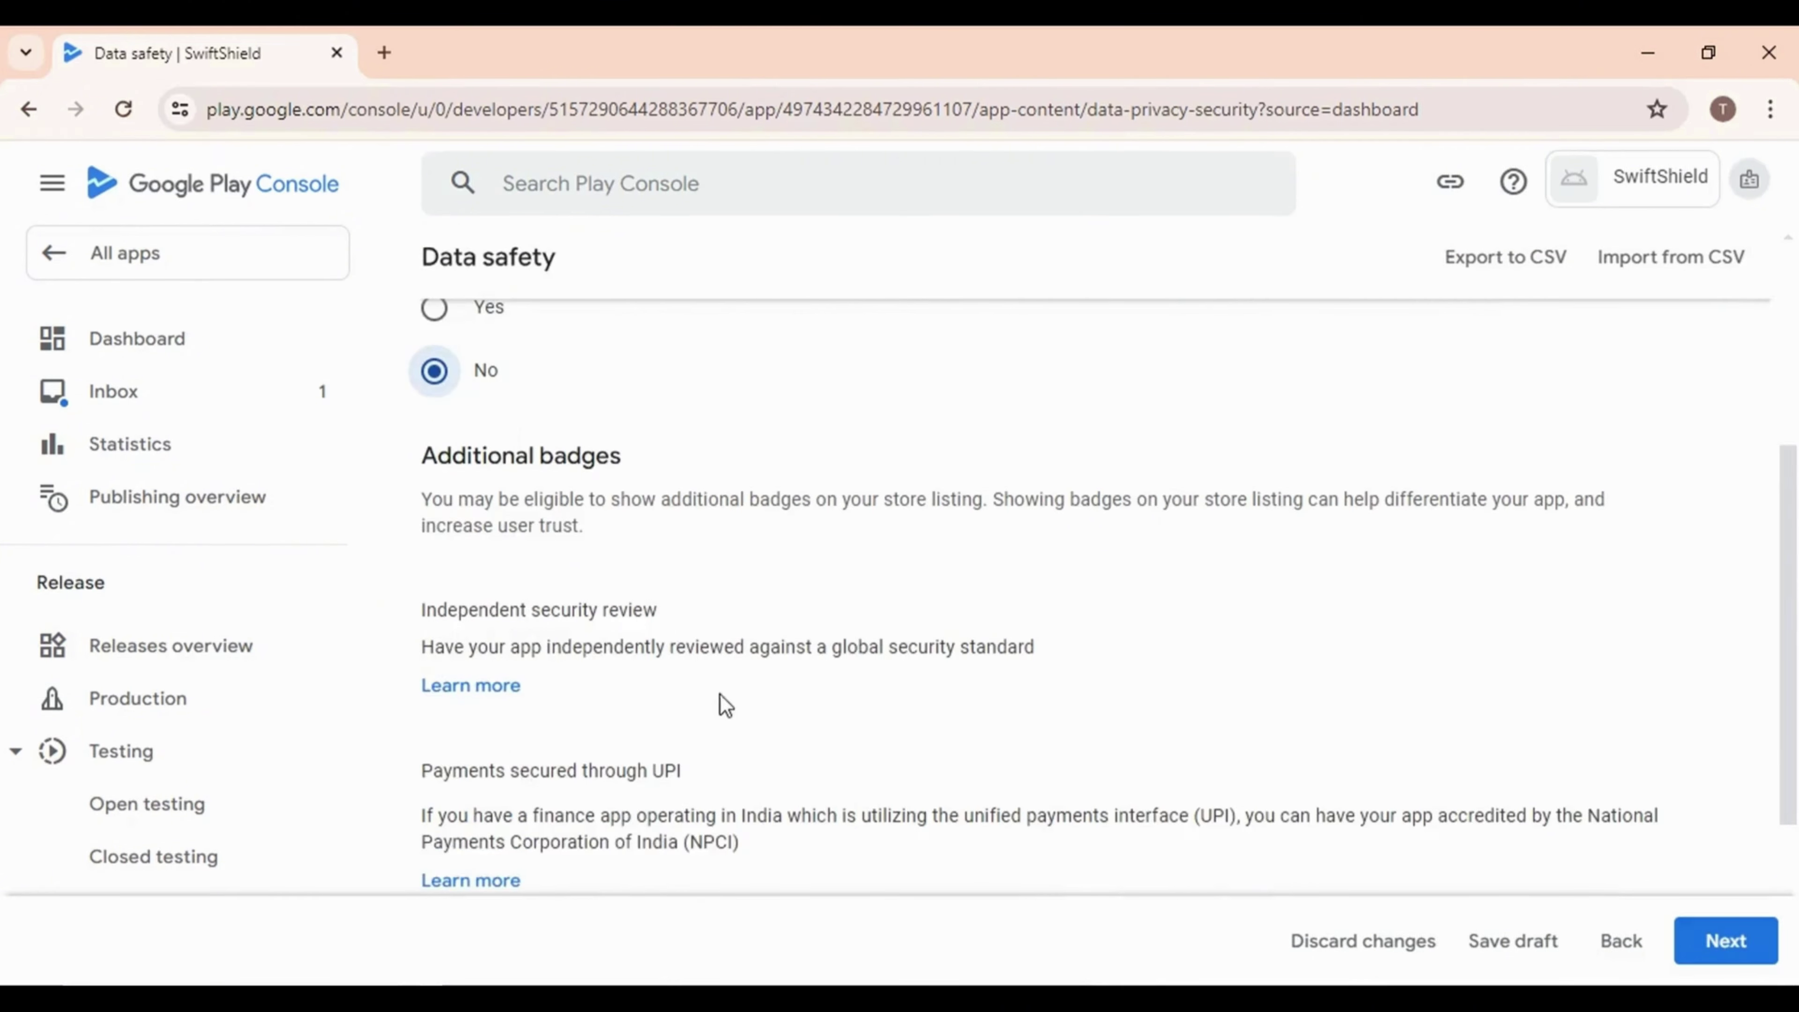
scroll(454, 503, up, 2)
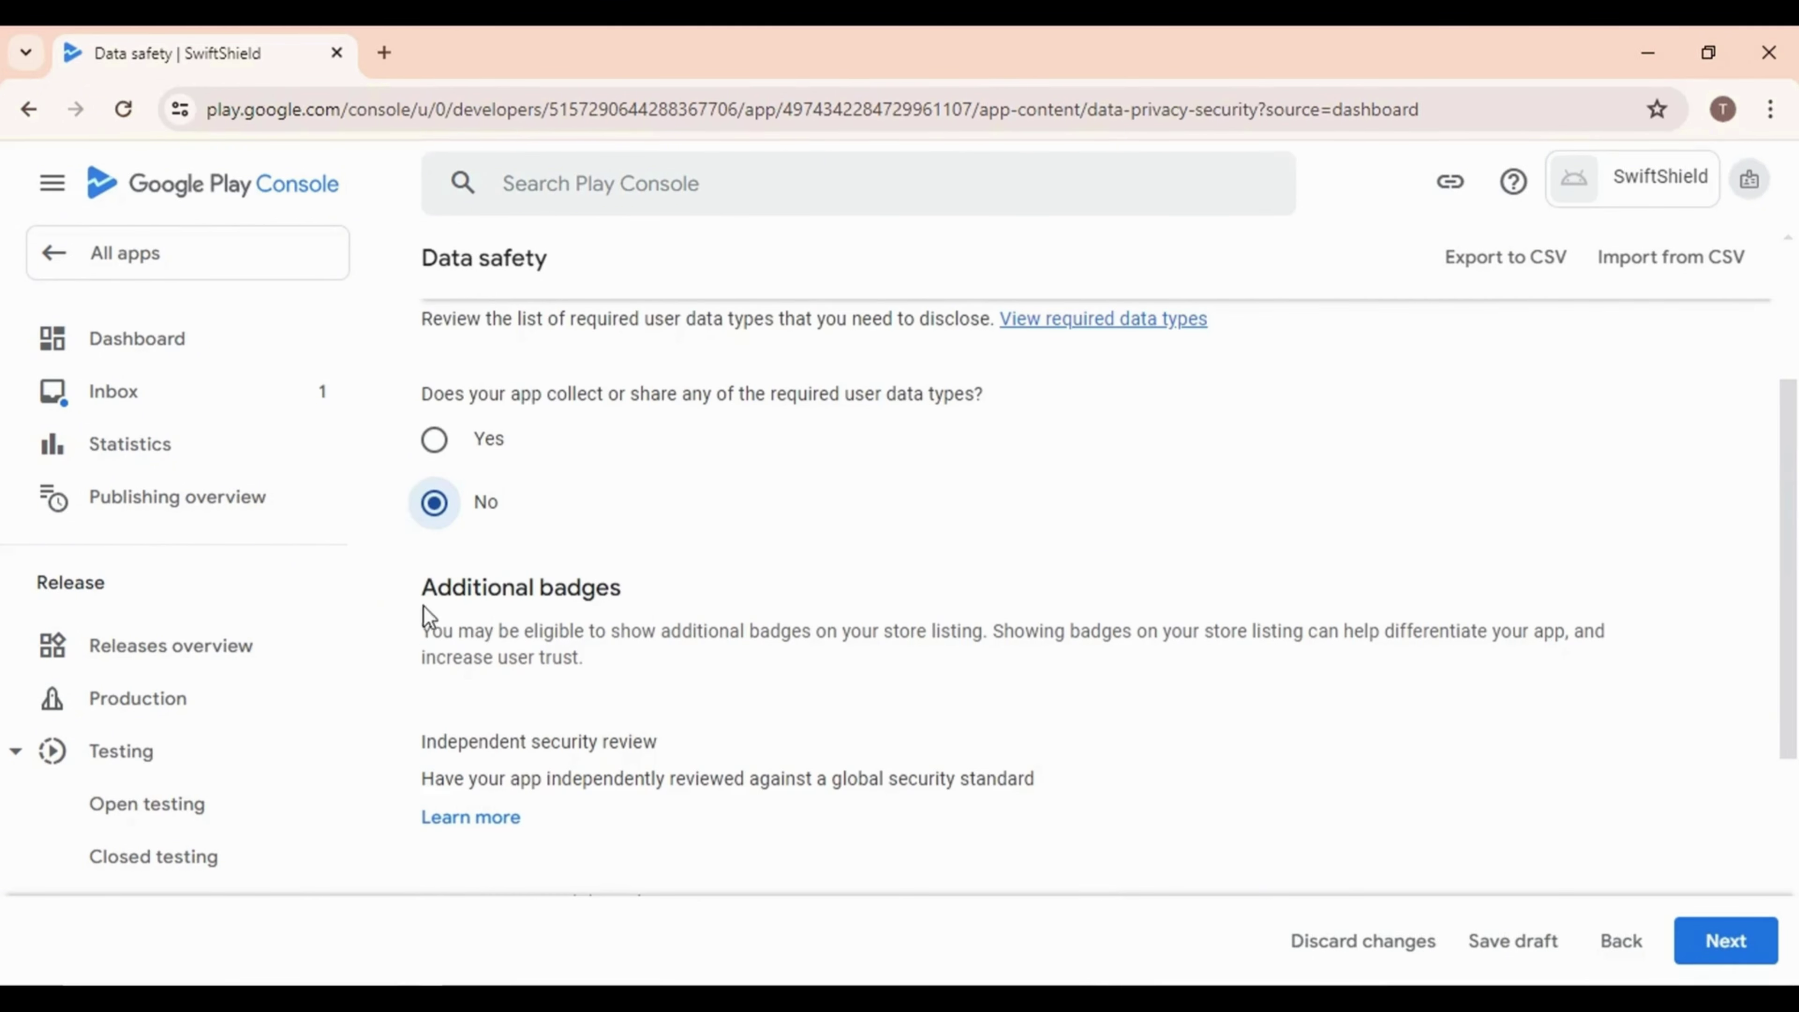
click(433, 440)
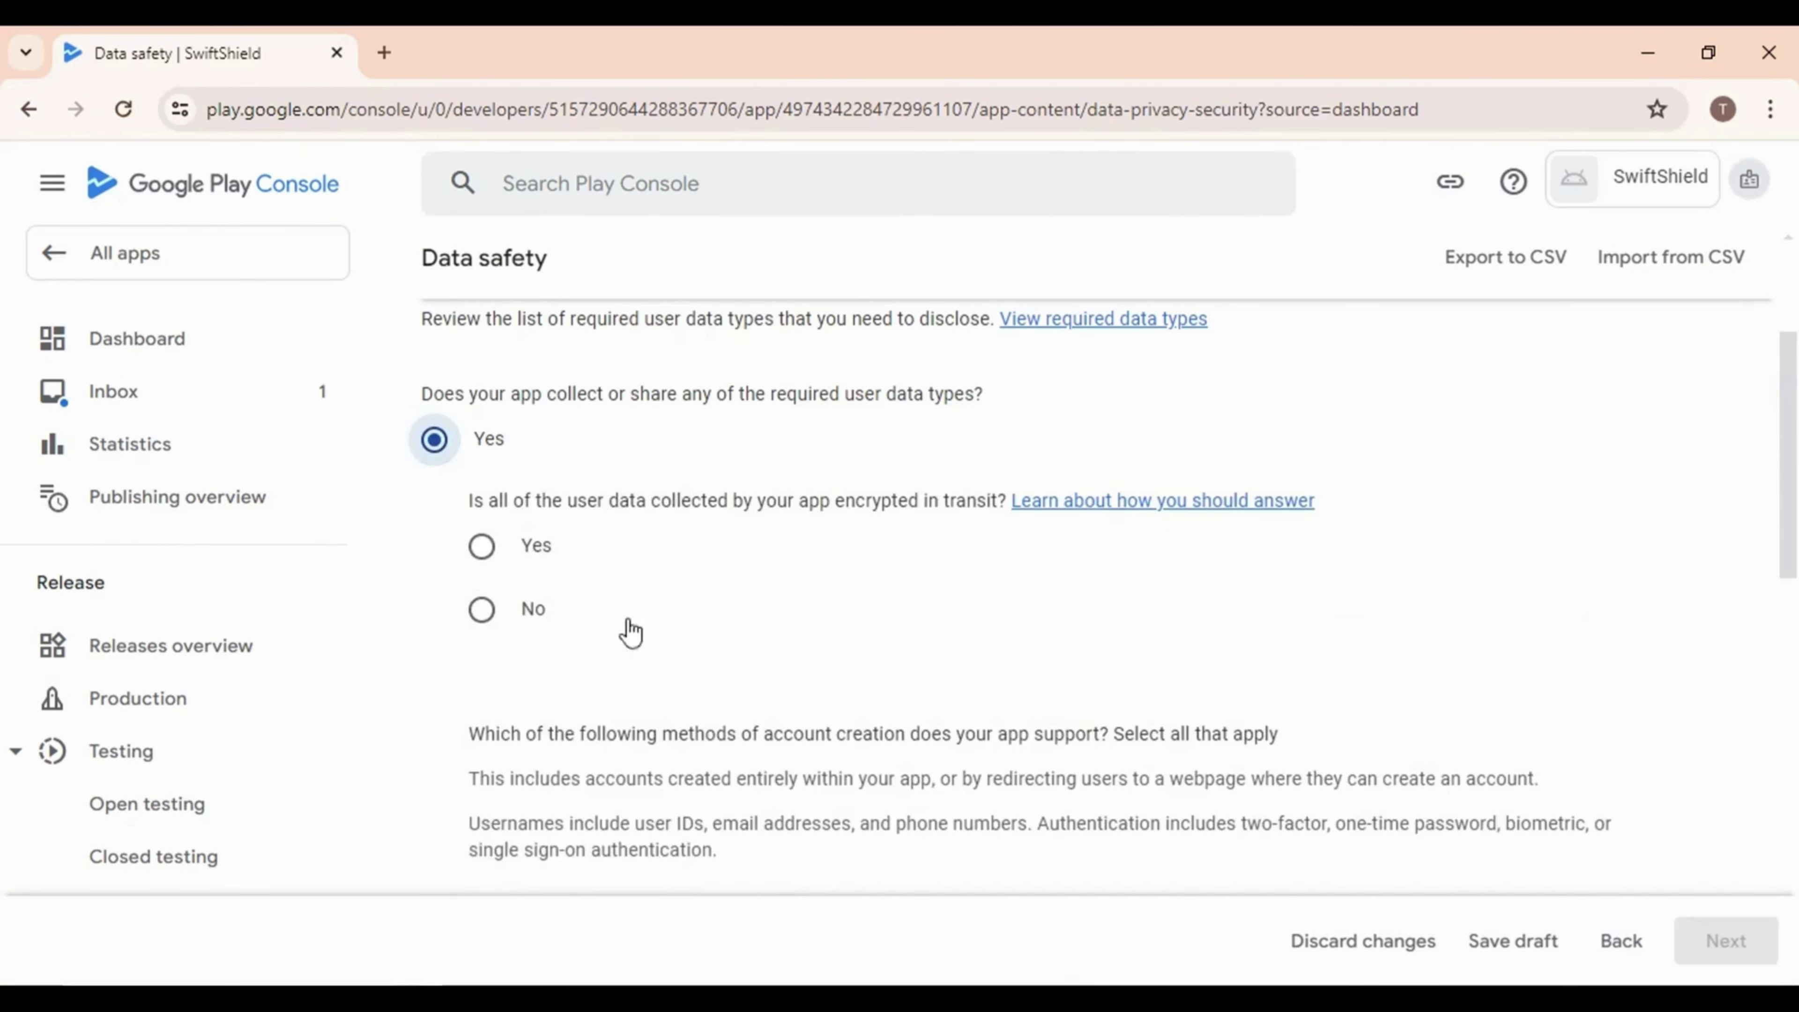
scroll(623, 632, down, 2)
scroll(549, 623, up, 2)
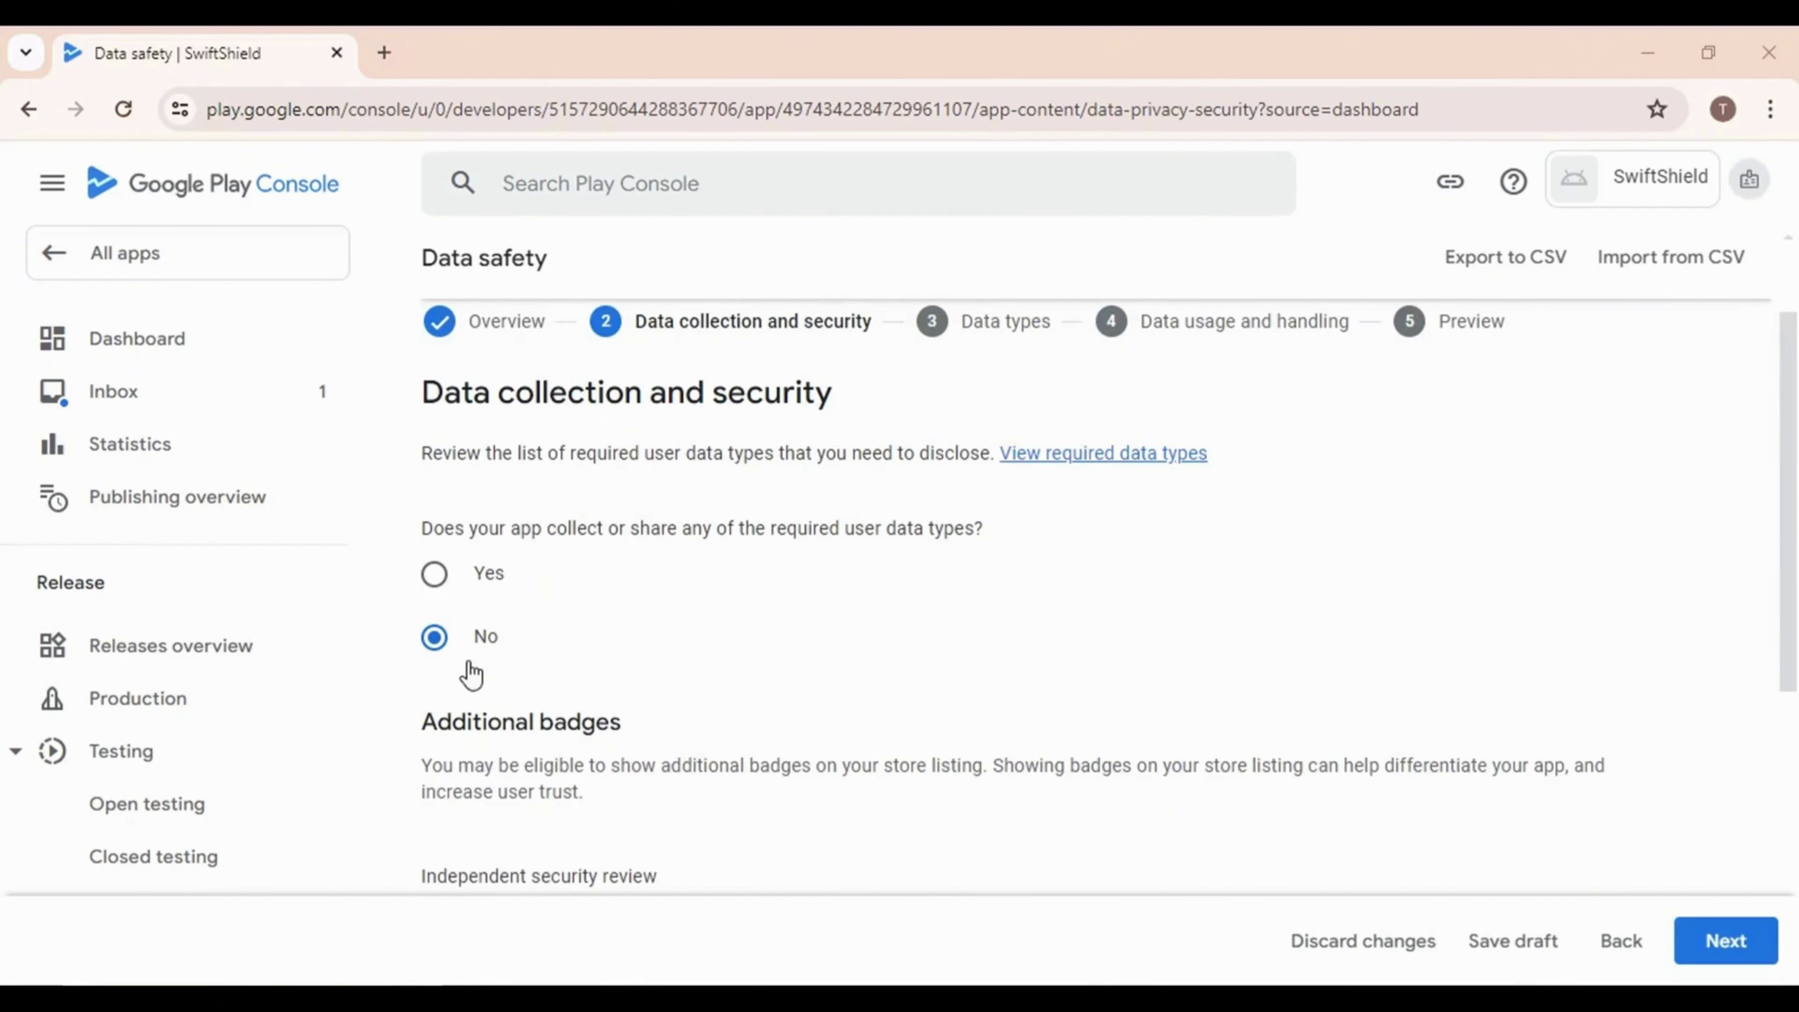
scroll(1084, 727, down, 6)
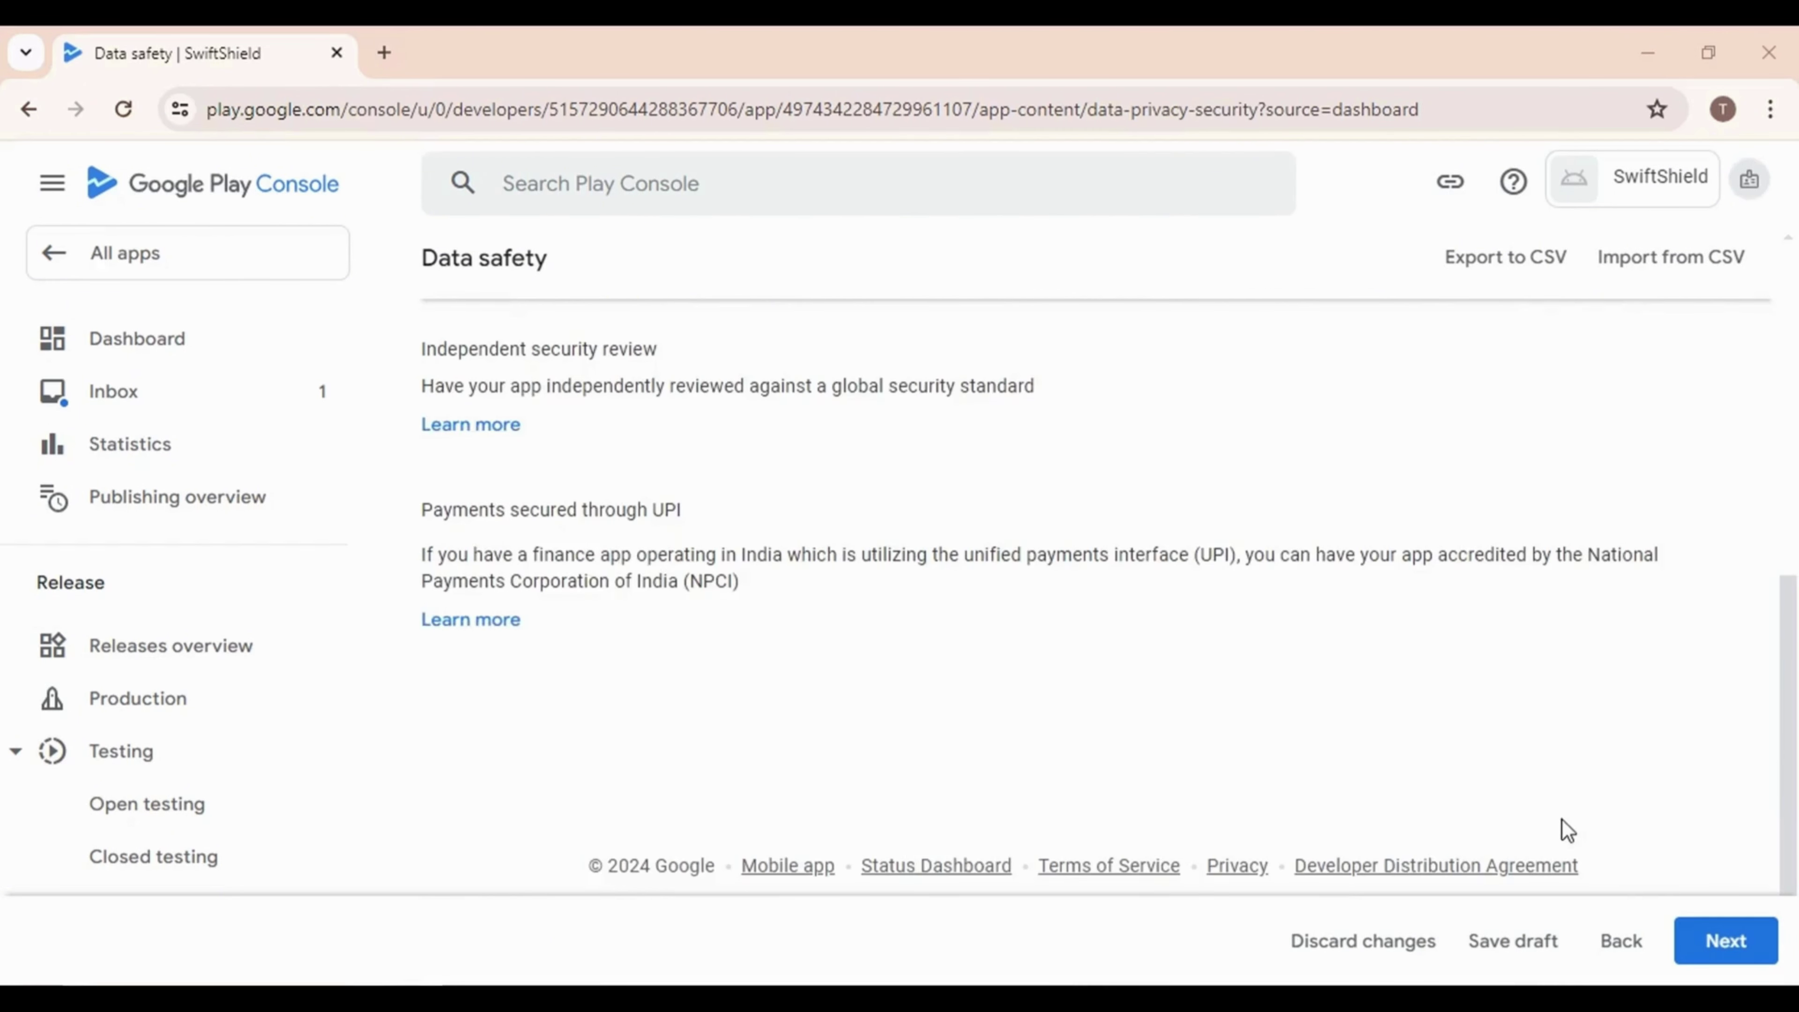
Save the Data safety declaration from the store listing preview and return to the Dashboard
click(1679, 944)
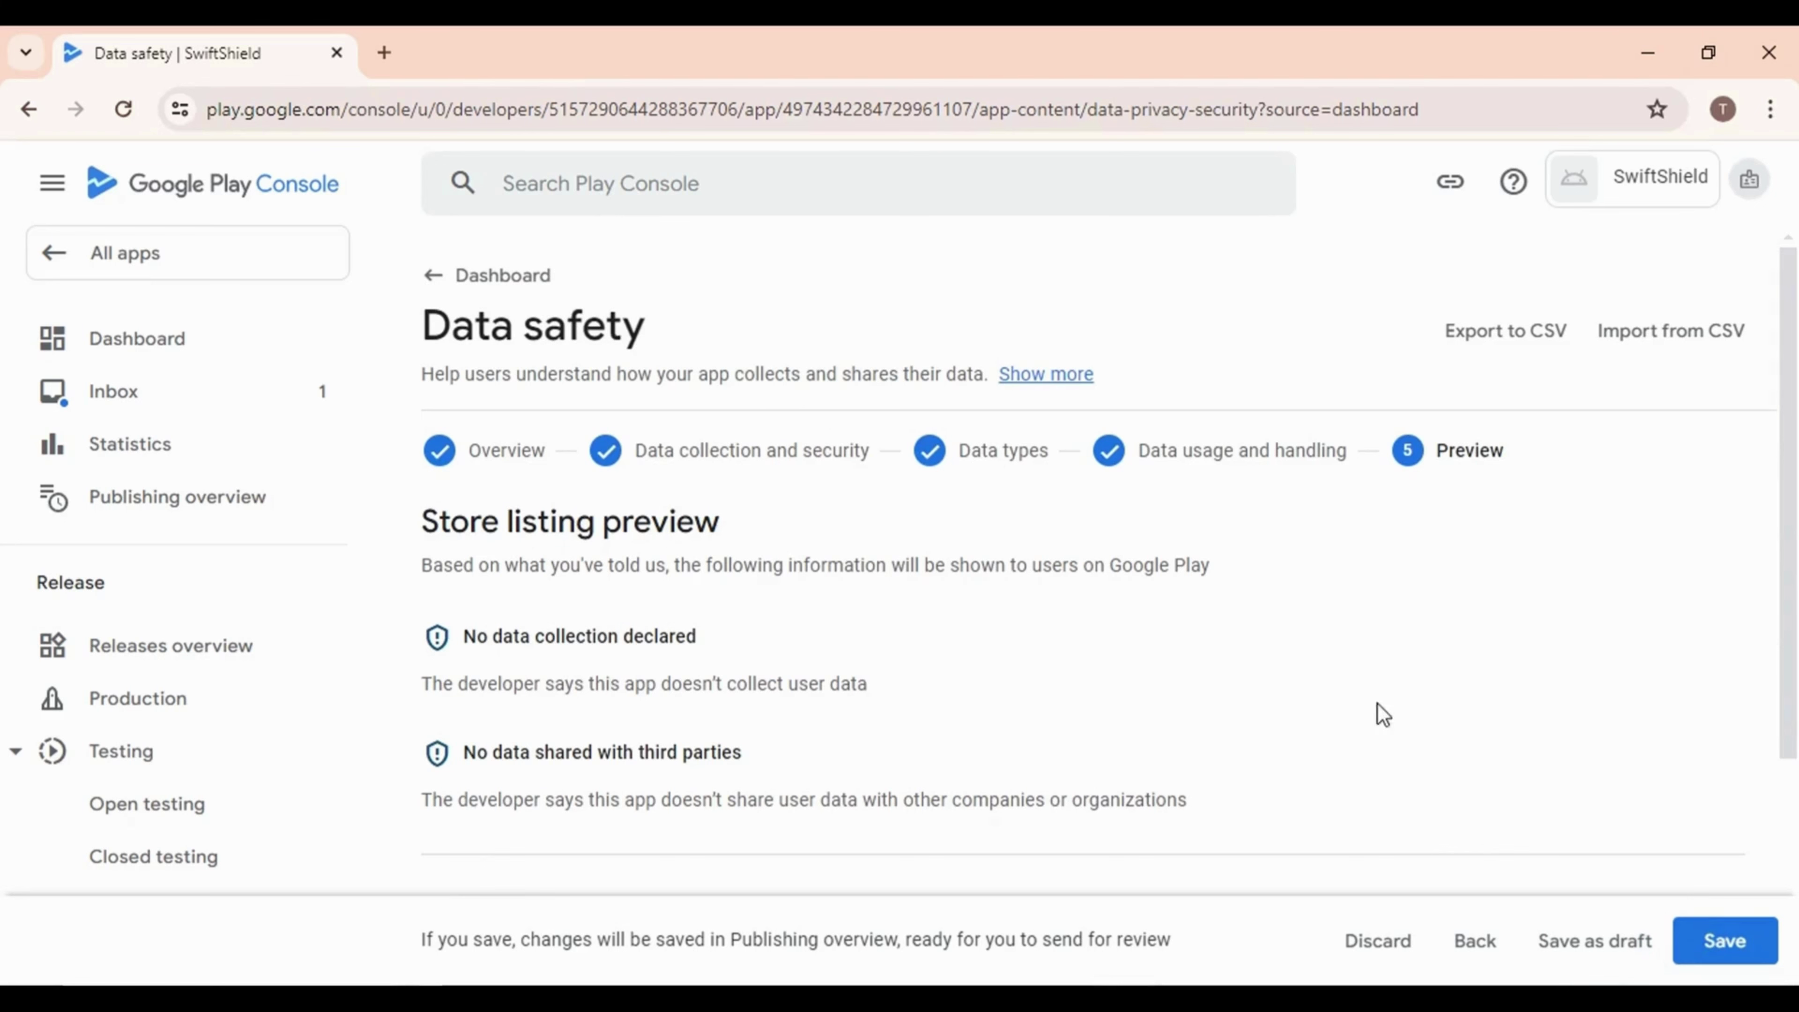
scroll(779, 801, down, 5)
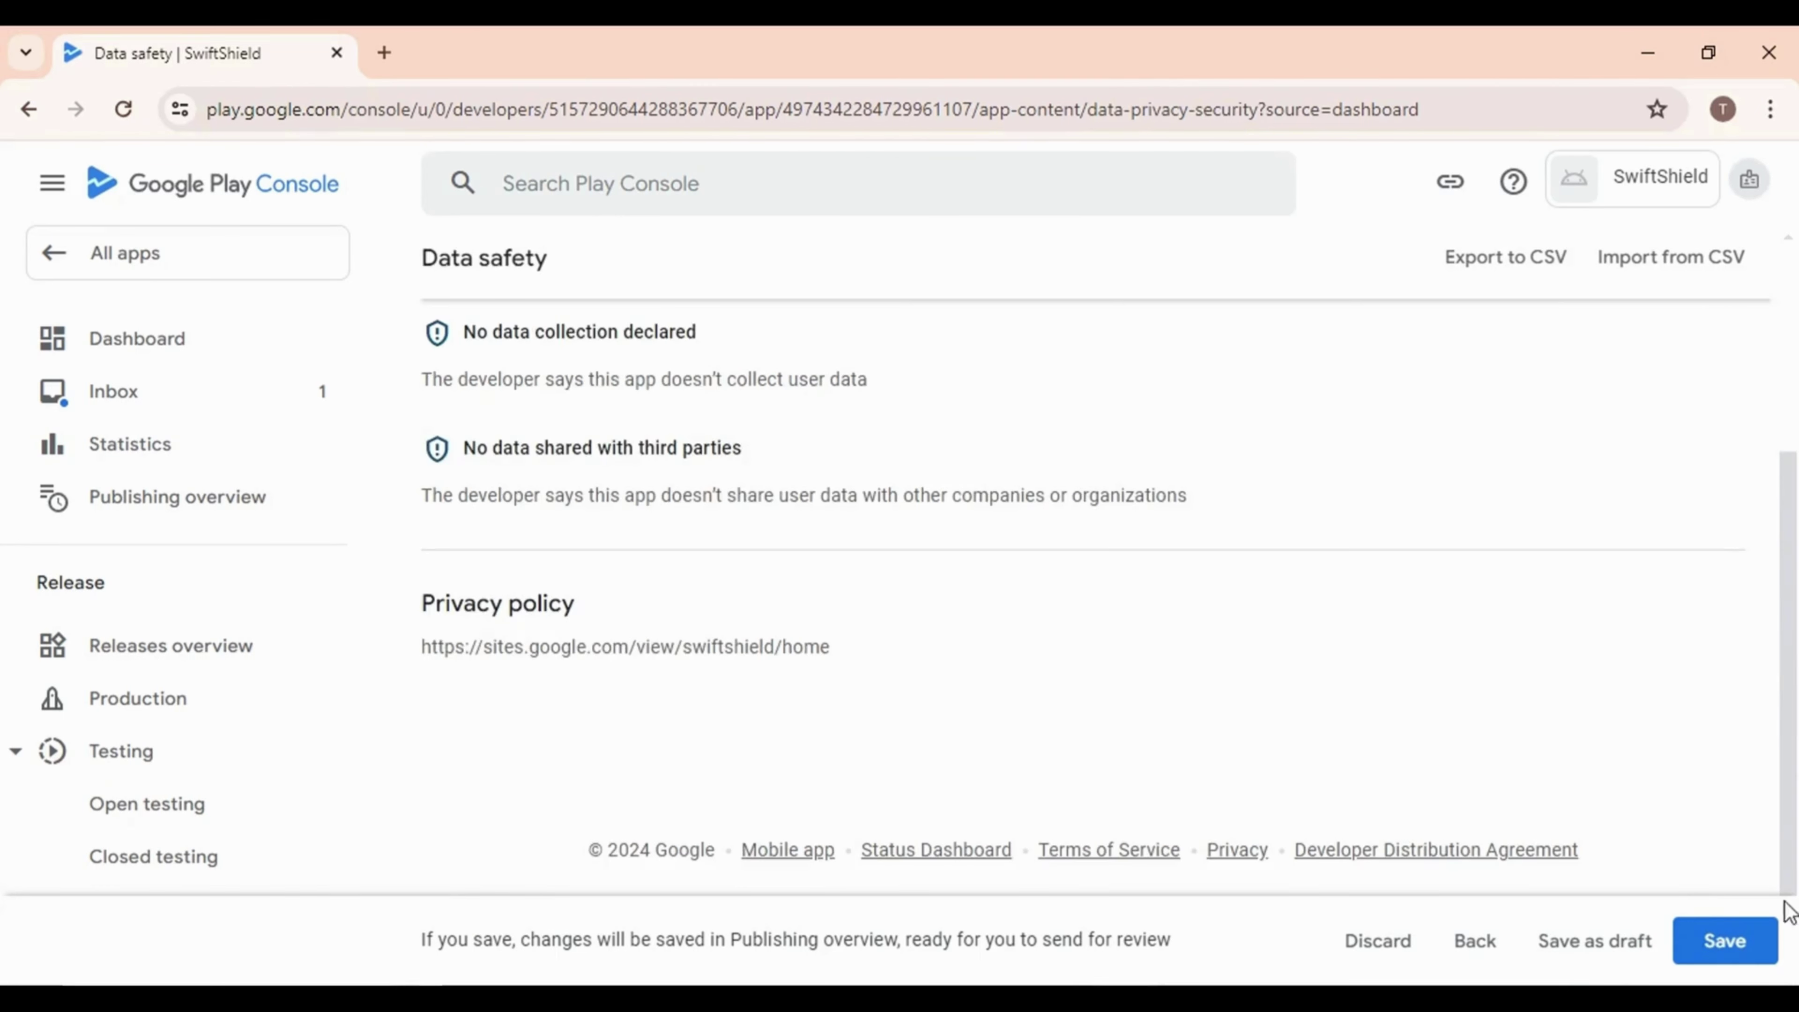
click(1728, 936)
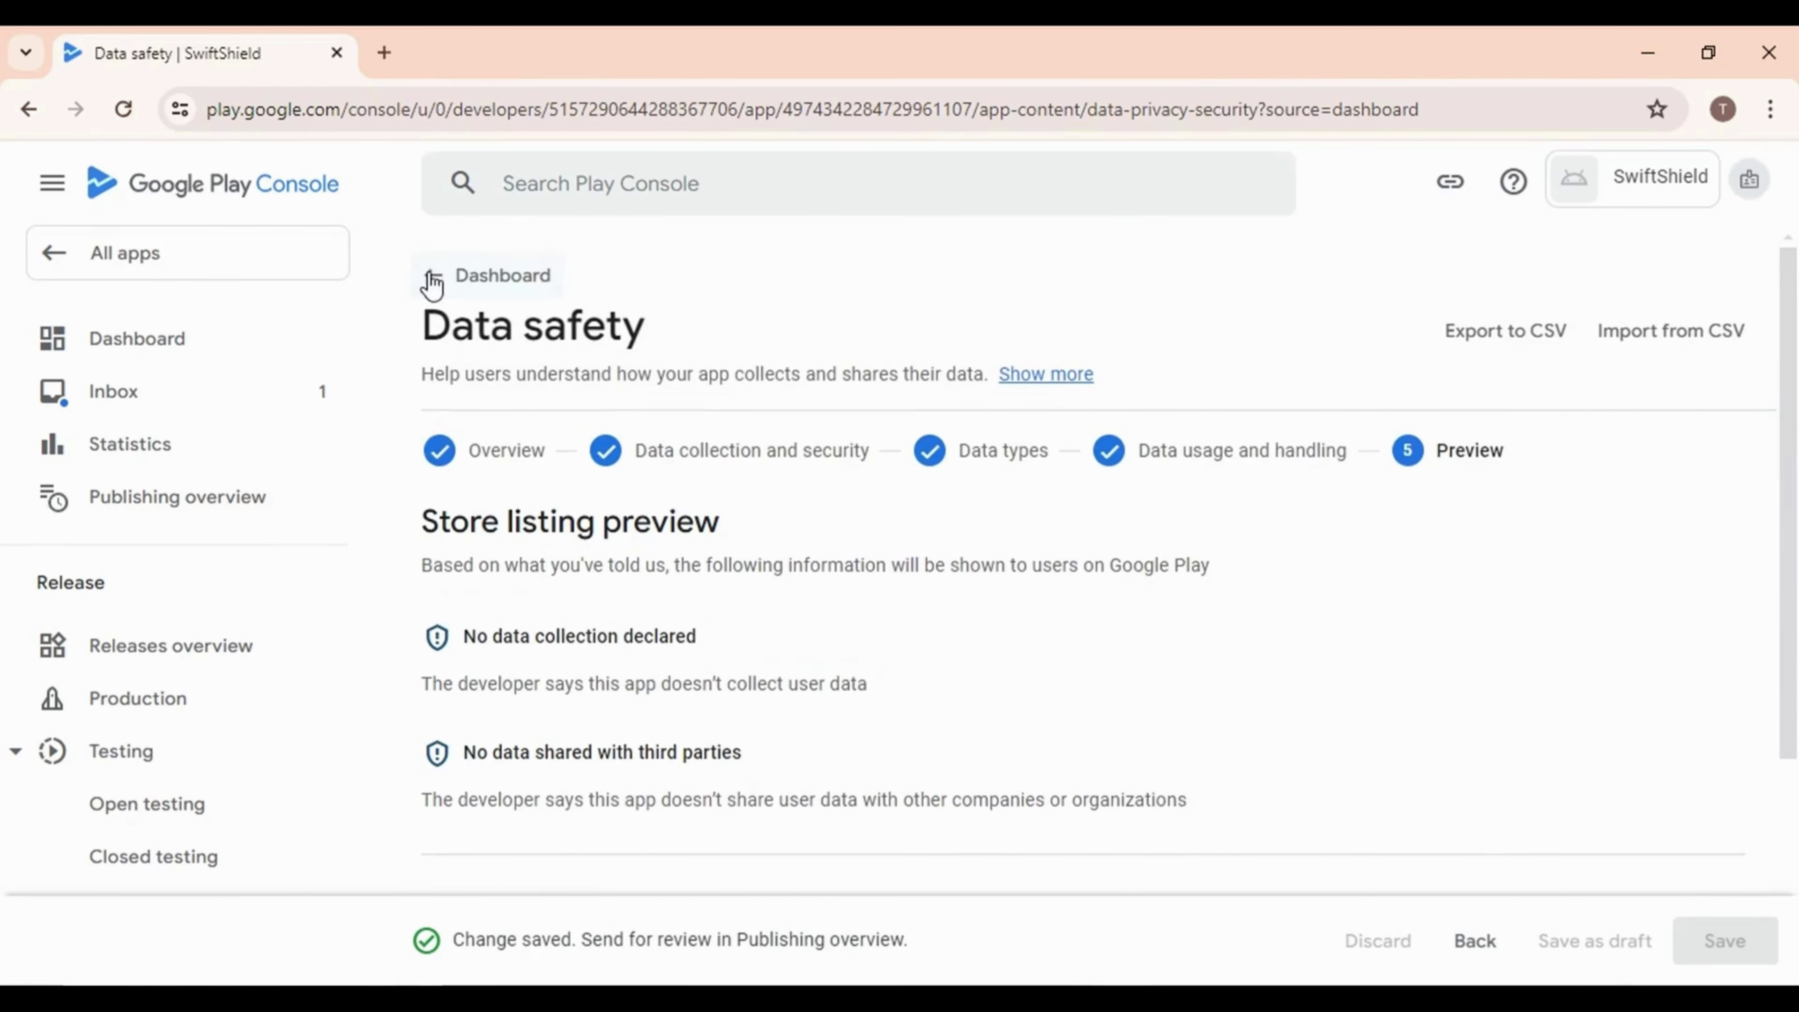
click(429, 272)
scroll(804, 737, down, 10)
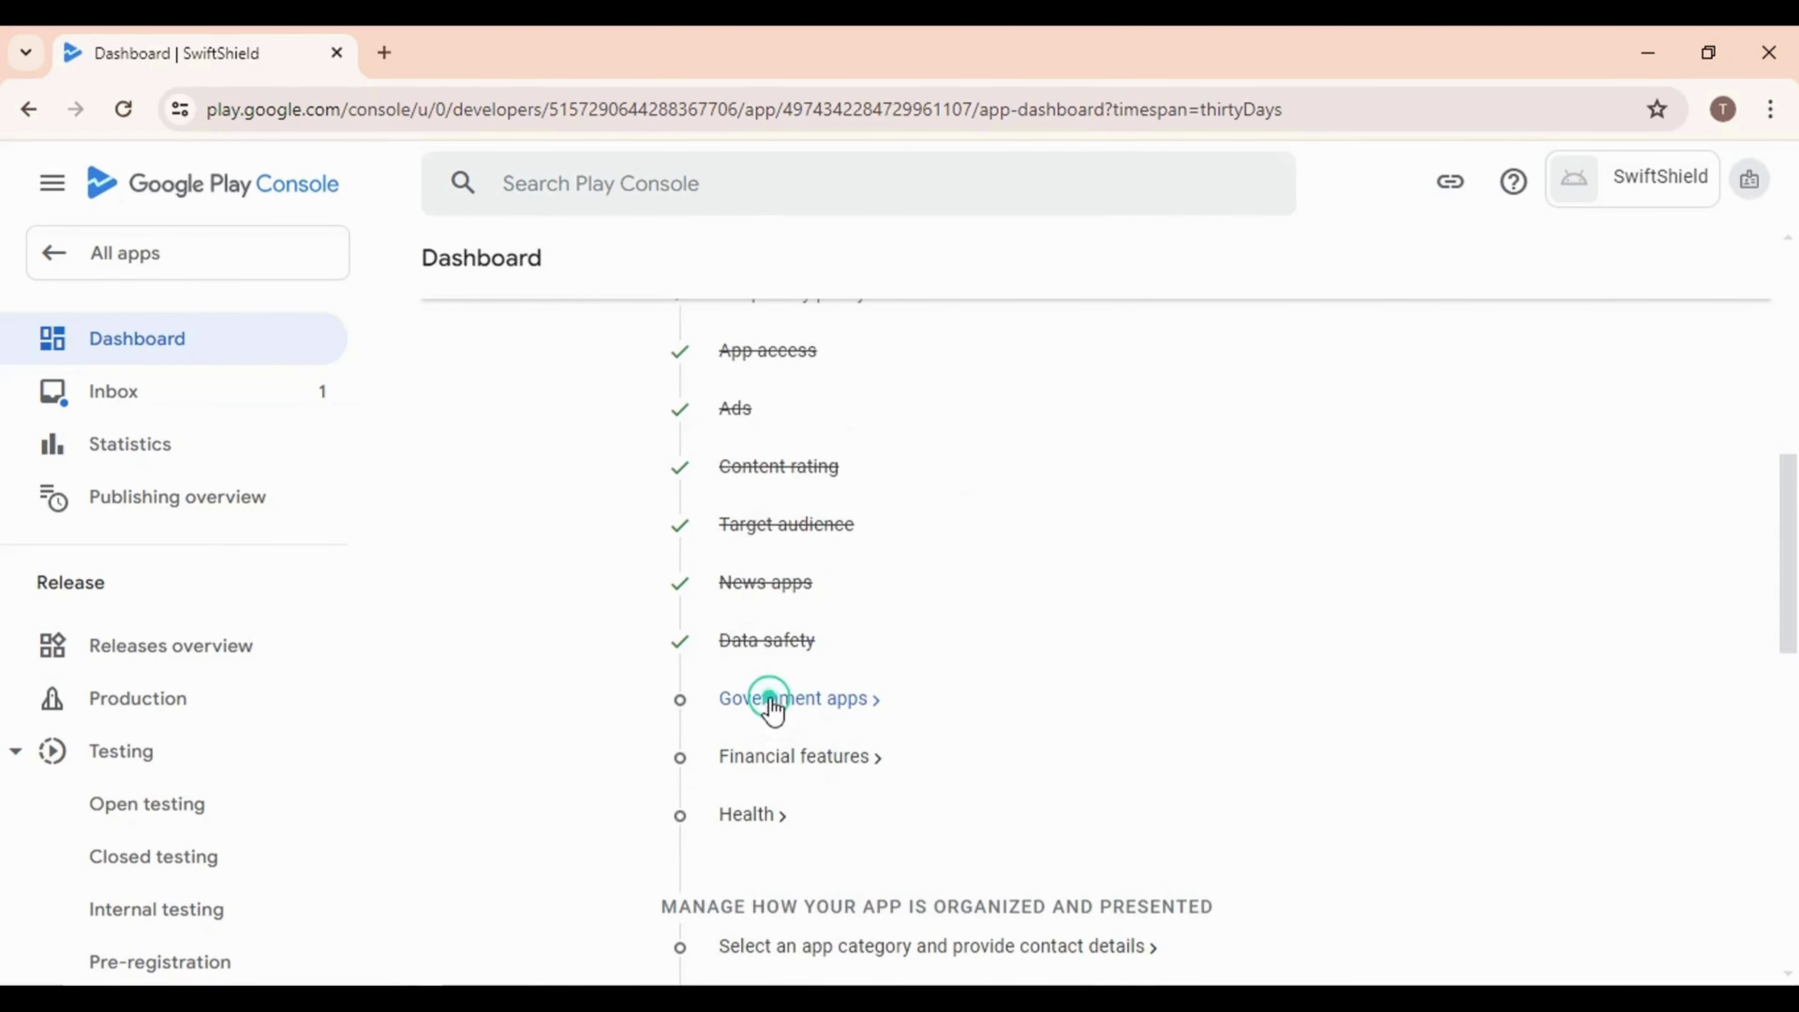
Answer No to the Government apps declaration, save it, and return to the Dashboard
click(771, 700)
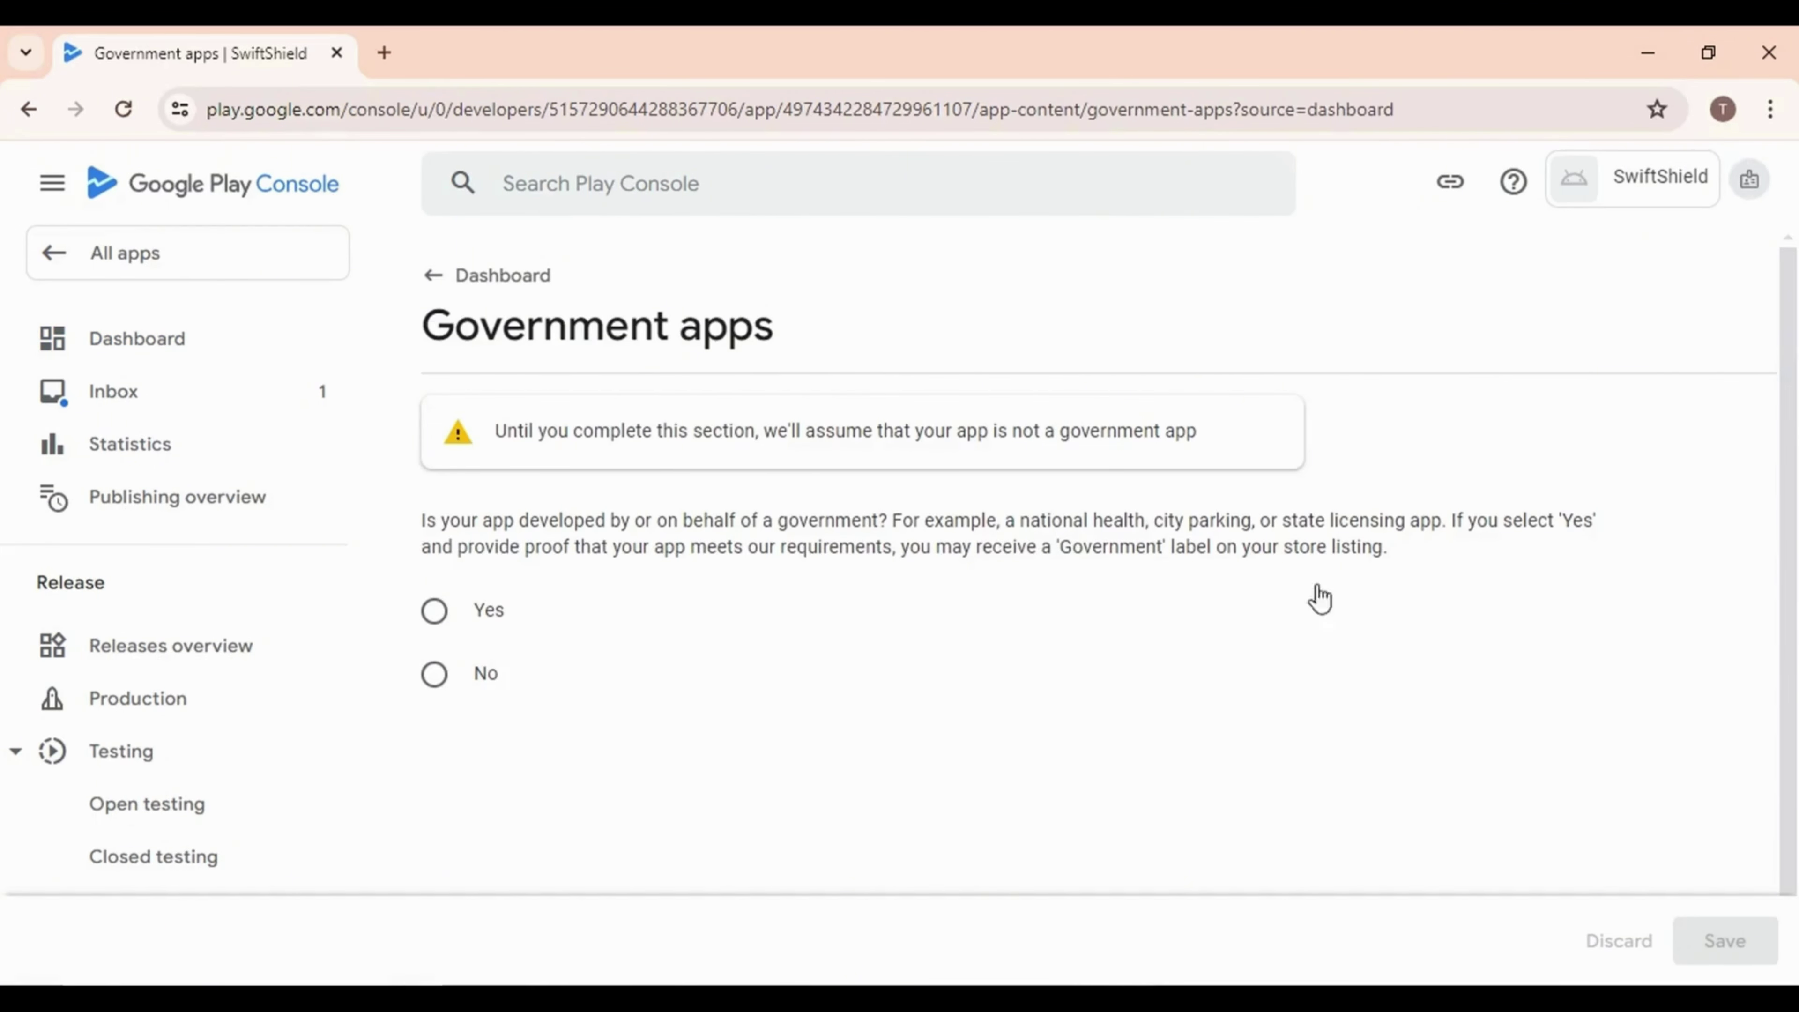
click(434, 675)
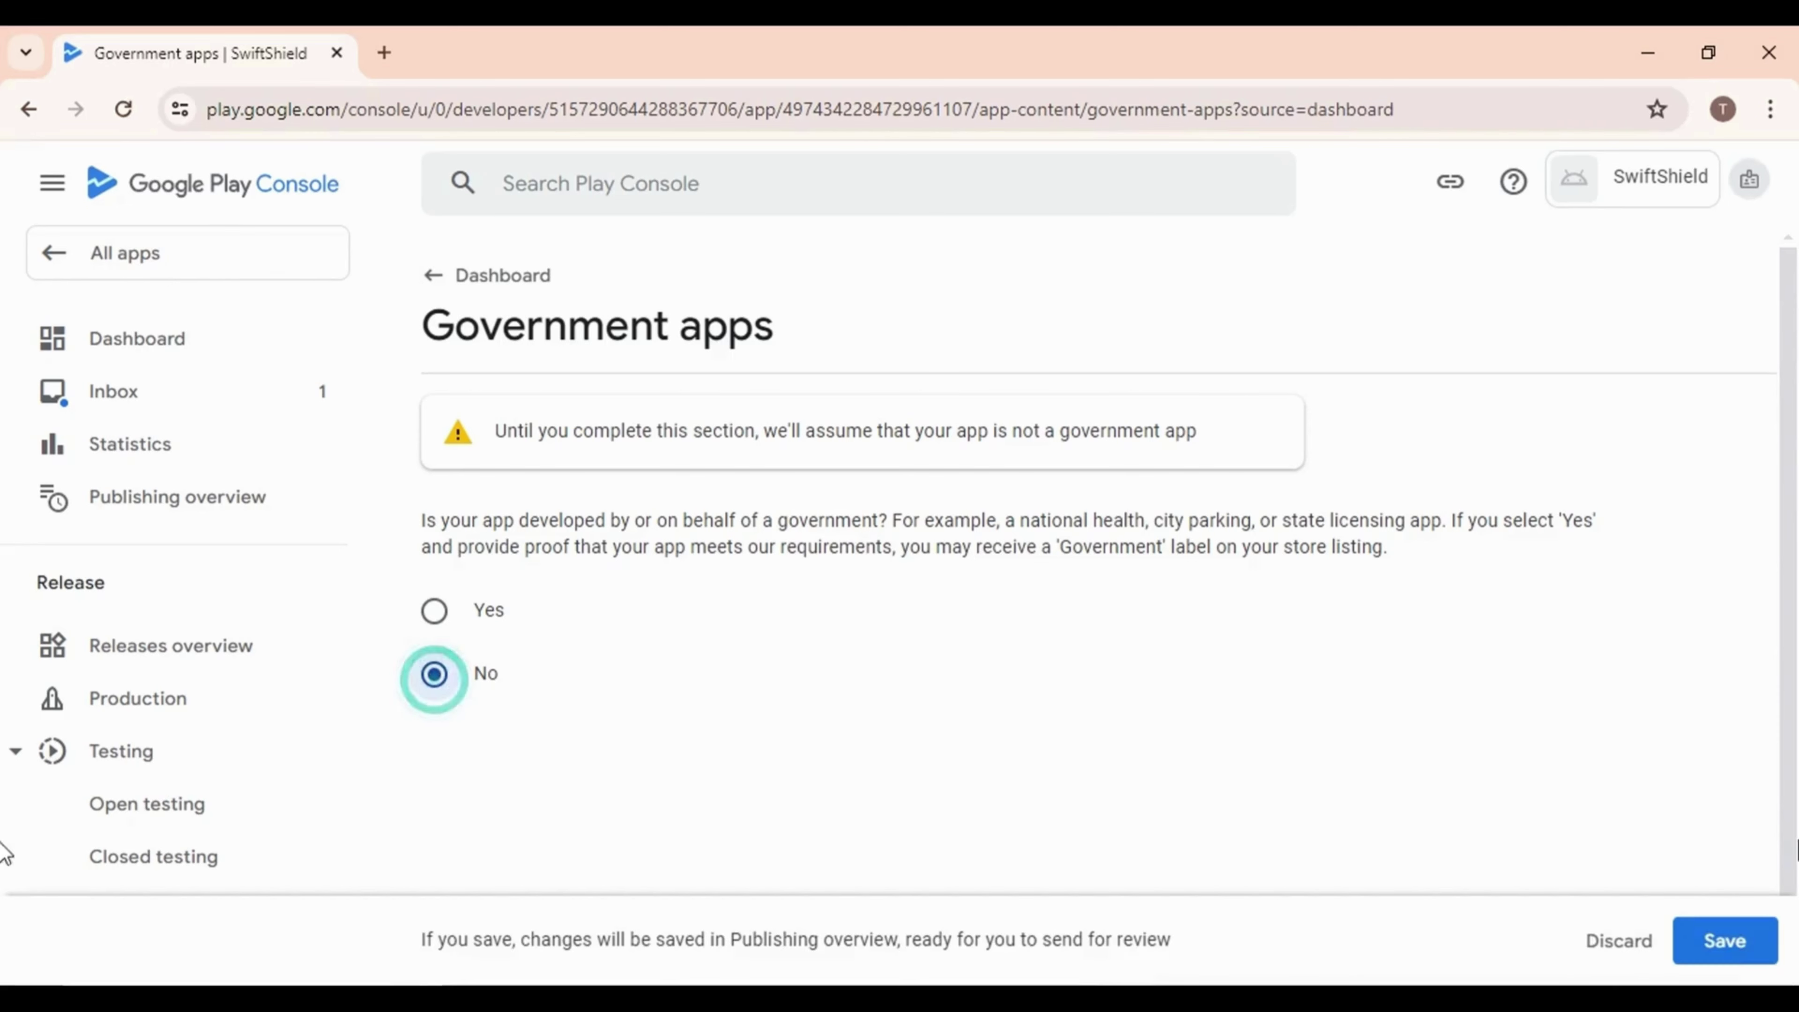
click(1728, 943)
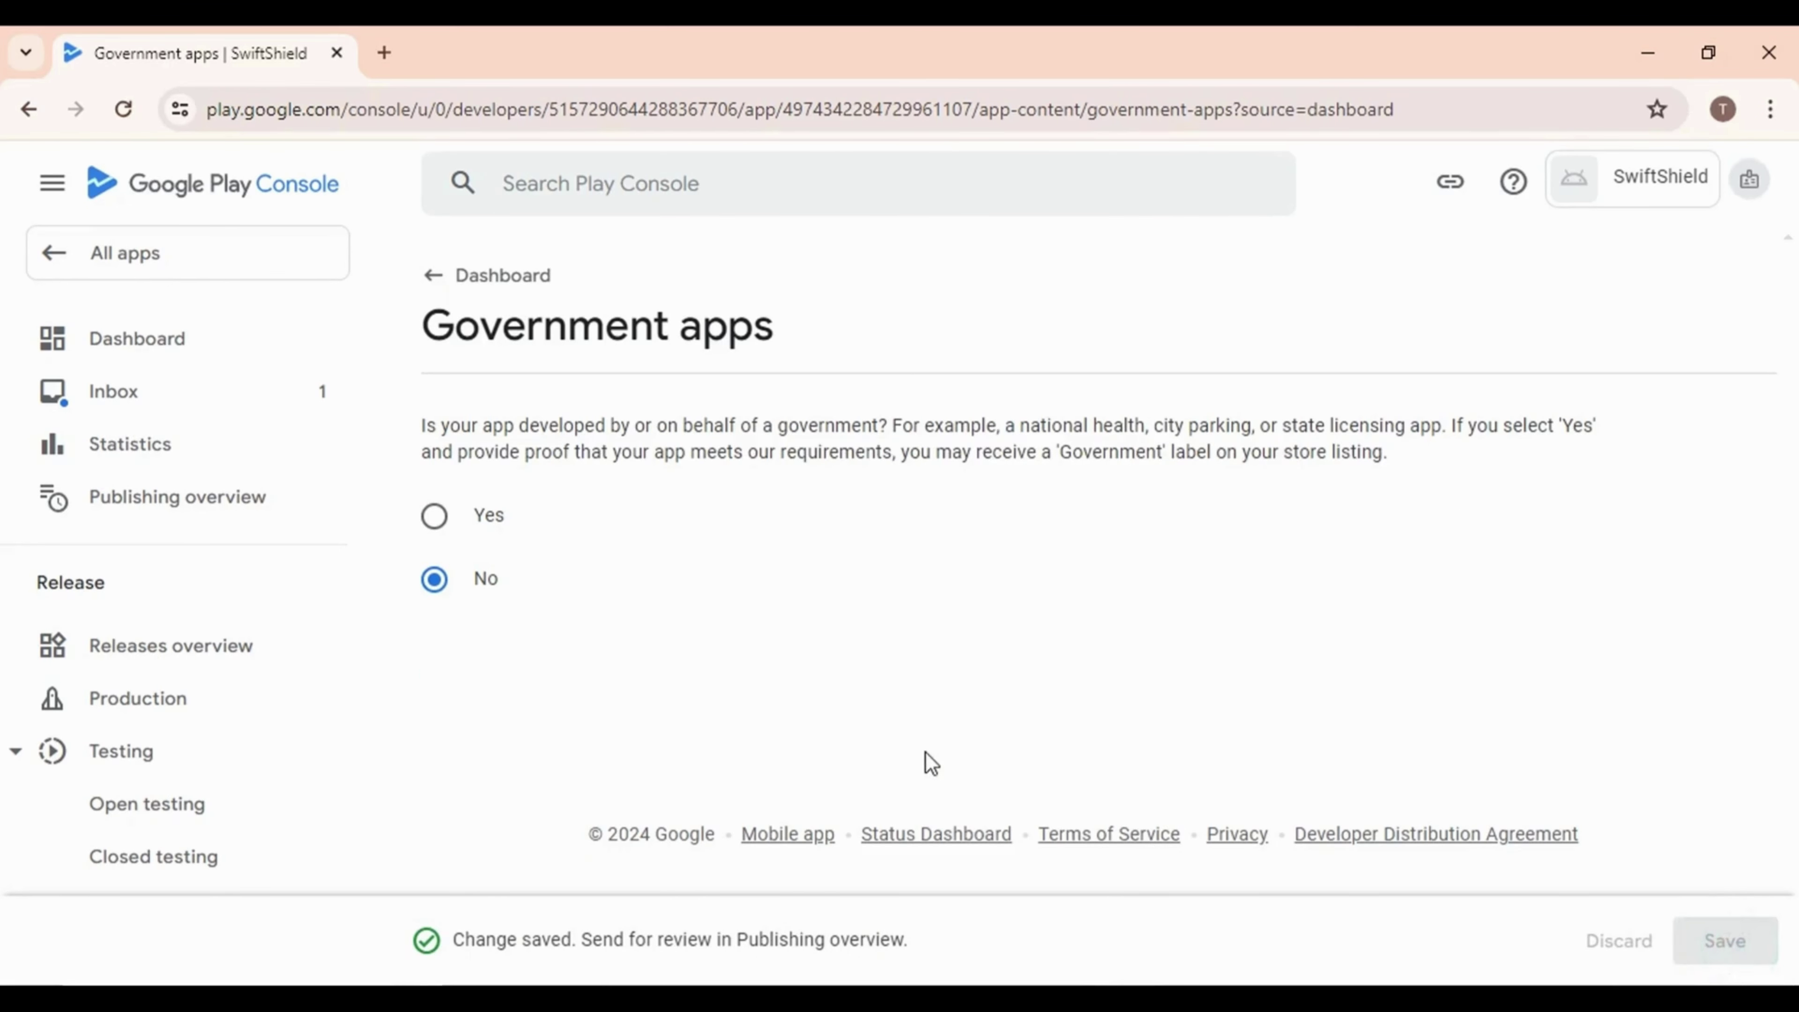
click(431, 280)
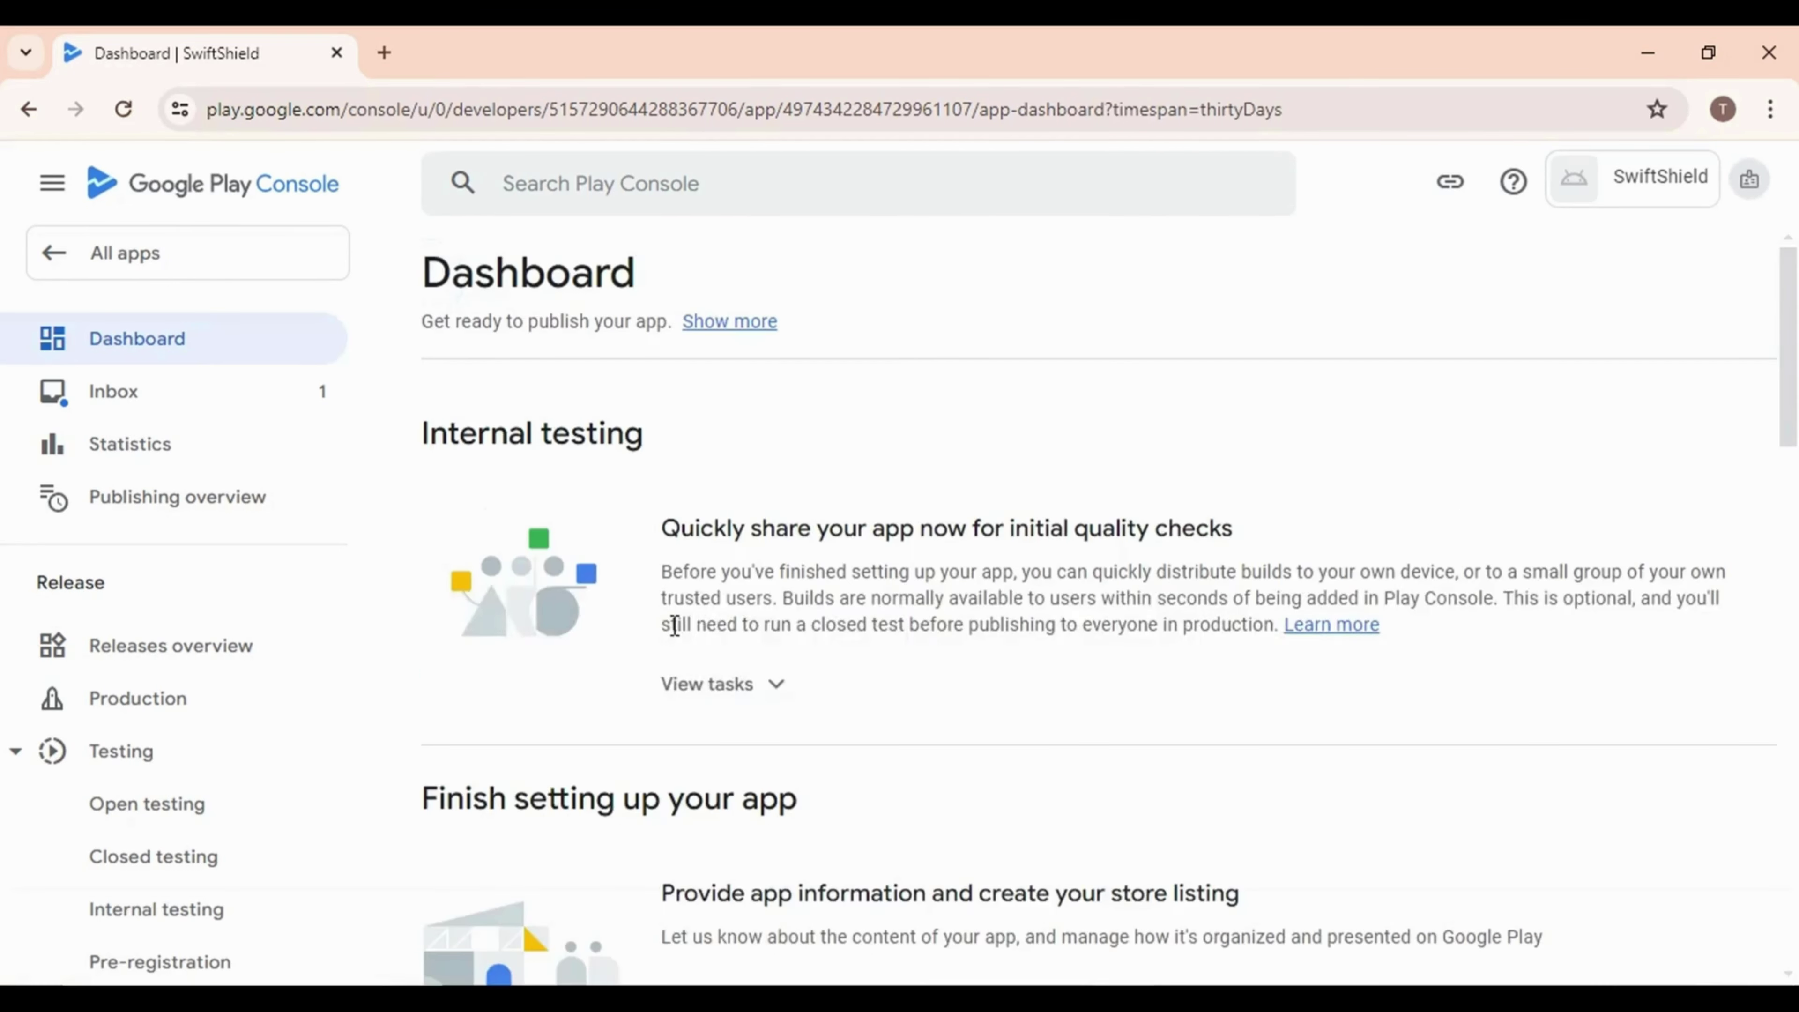
Declare 'My app doesn't provide any financial features', save it, and return to the Dashboard
scroll(674, 627, down, 10)
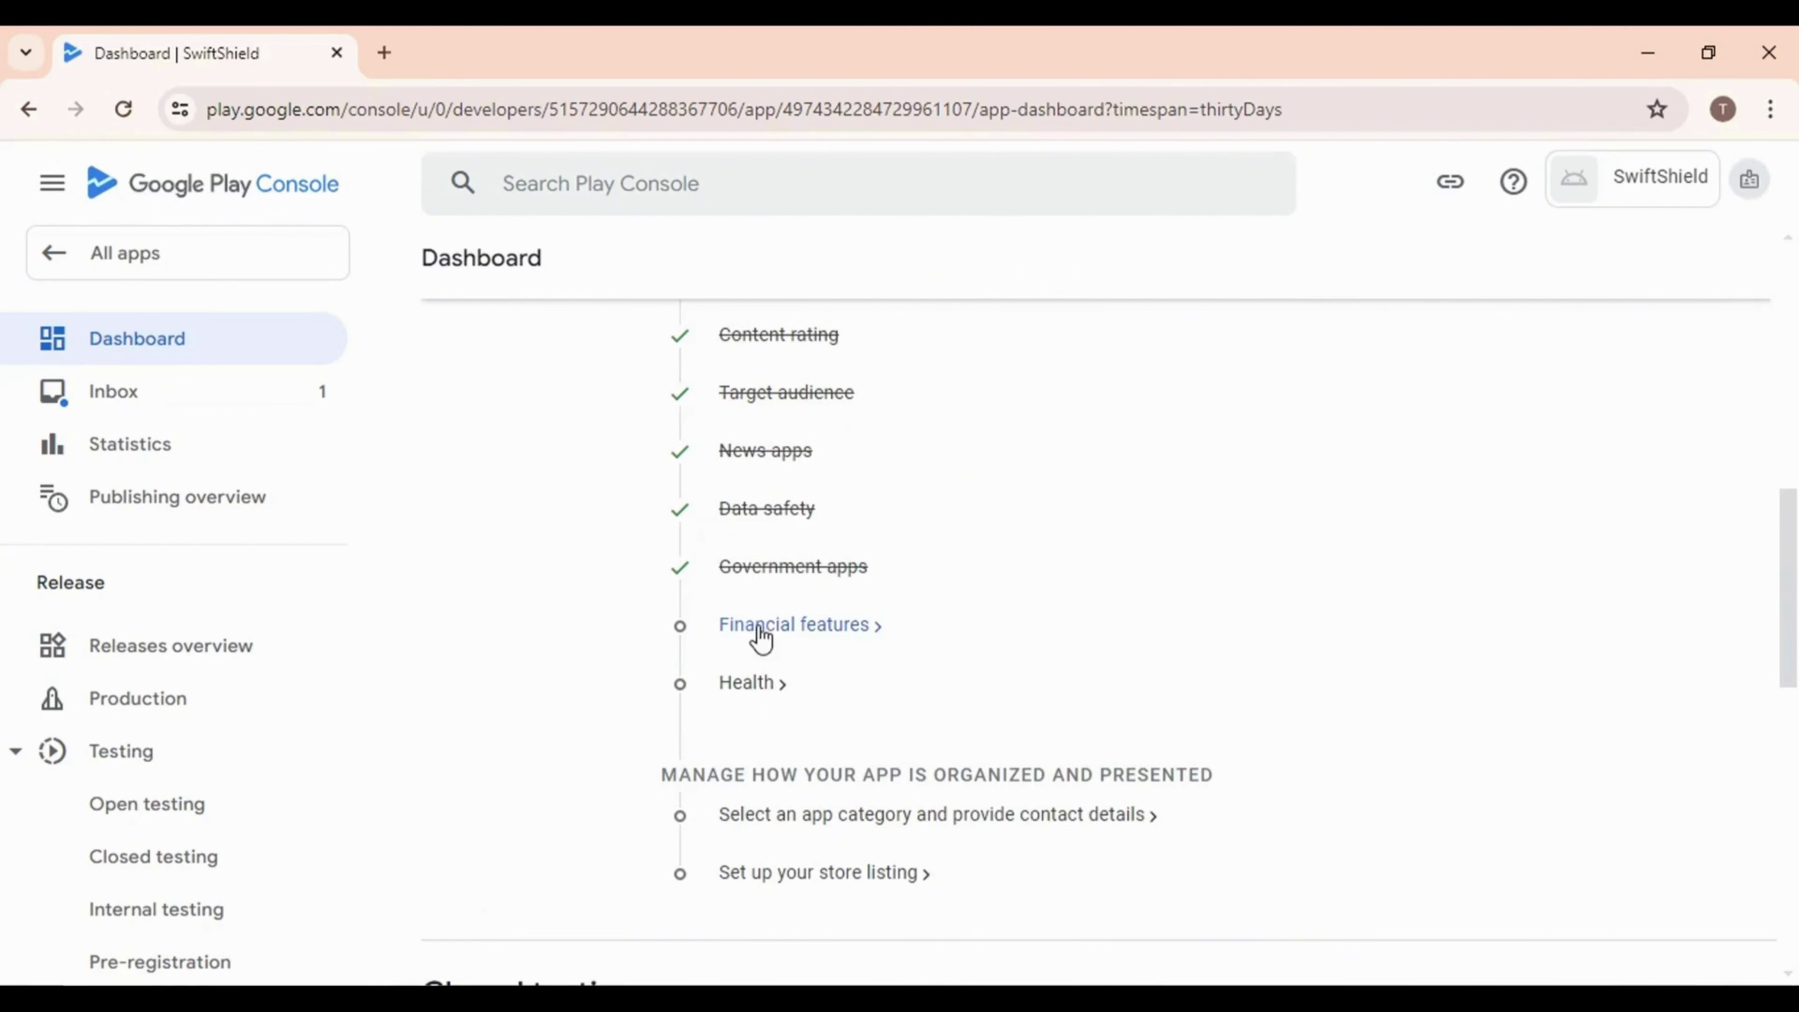
click(760, 628)
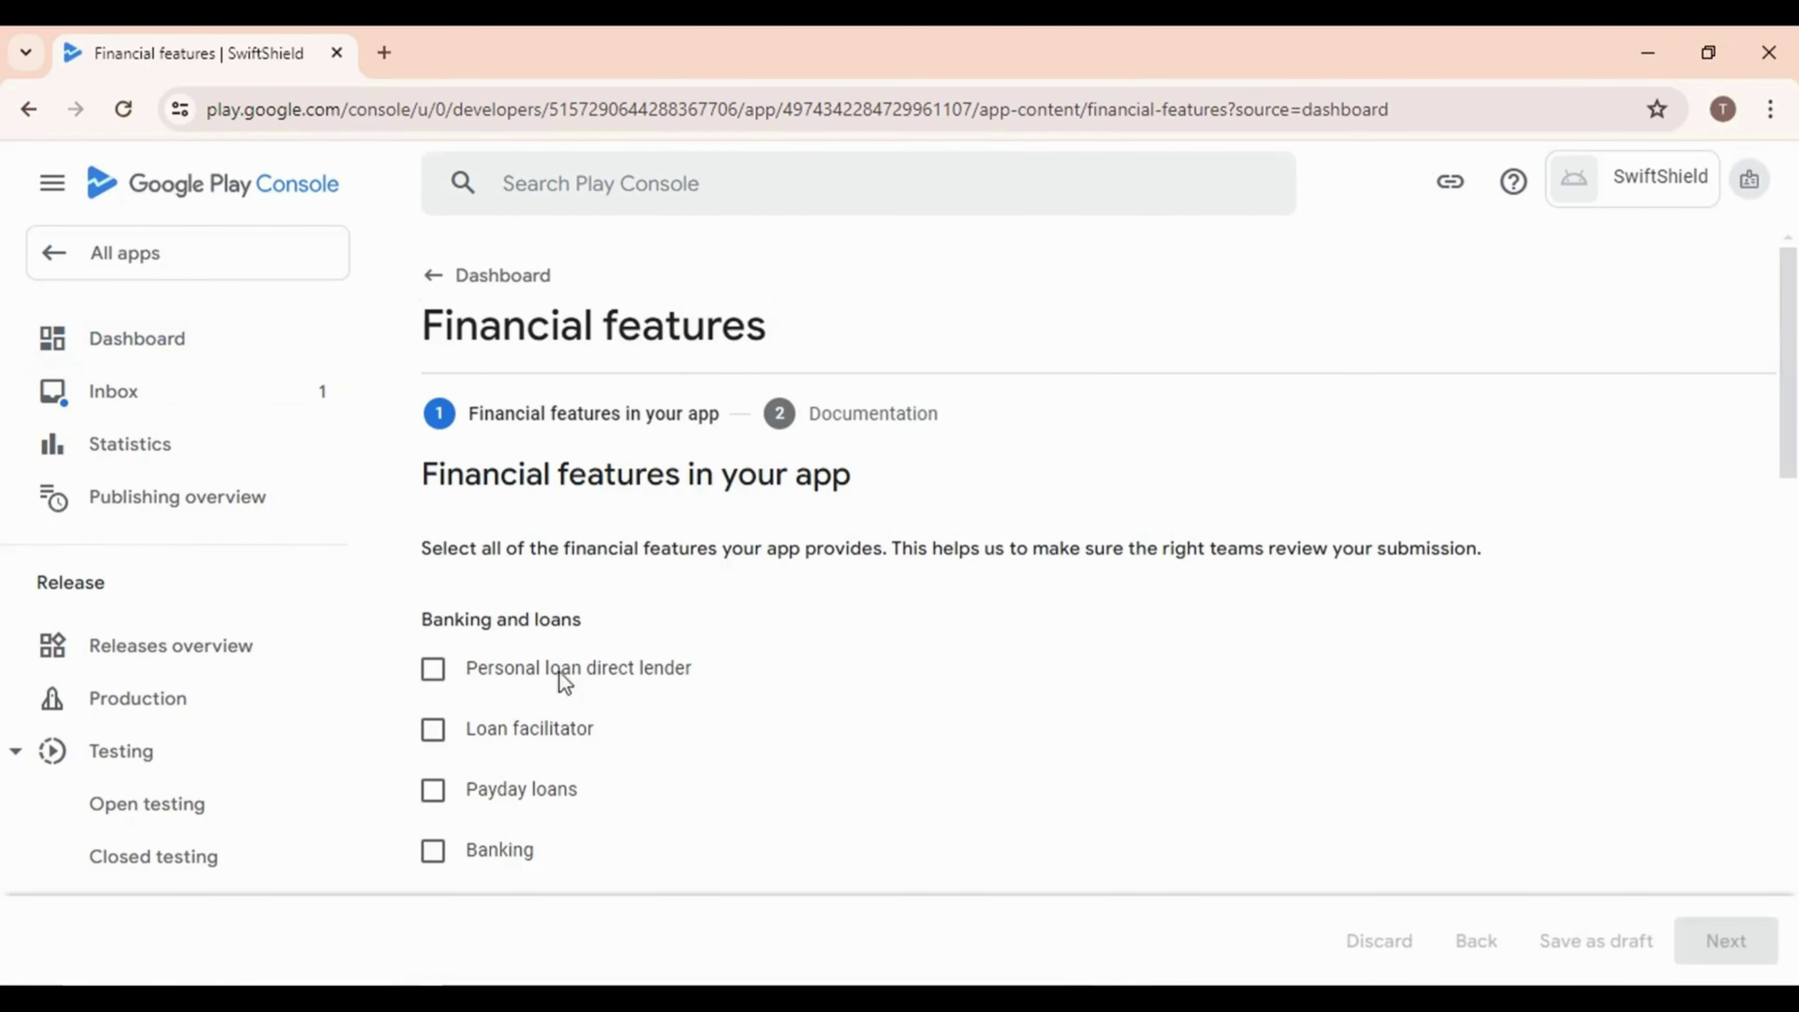
scroll(559, 674, down, 15)
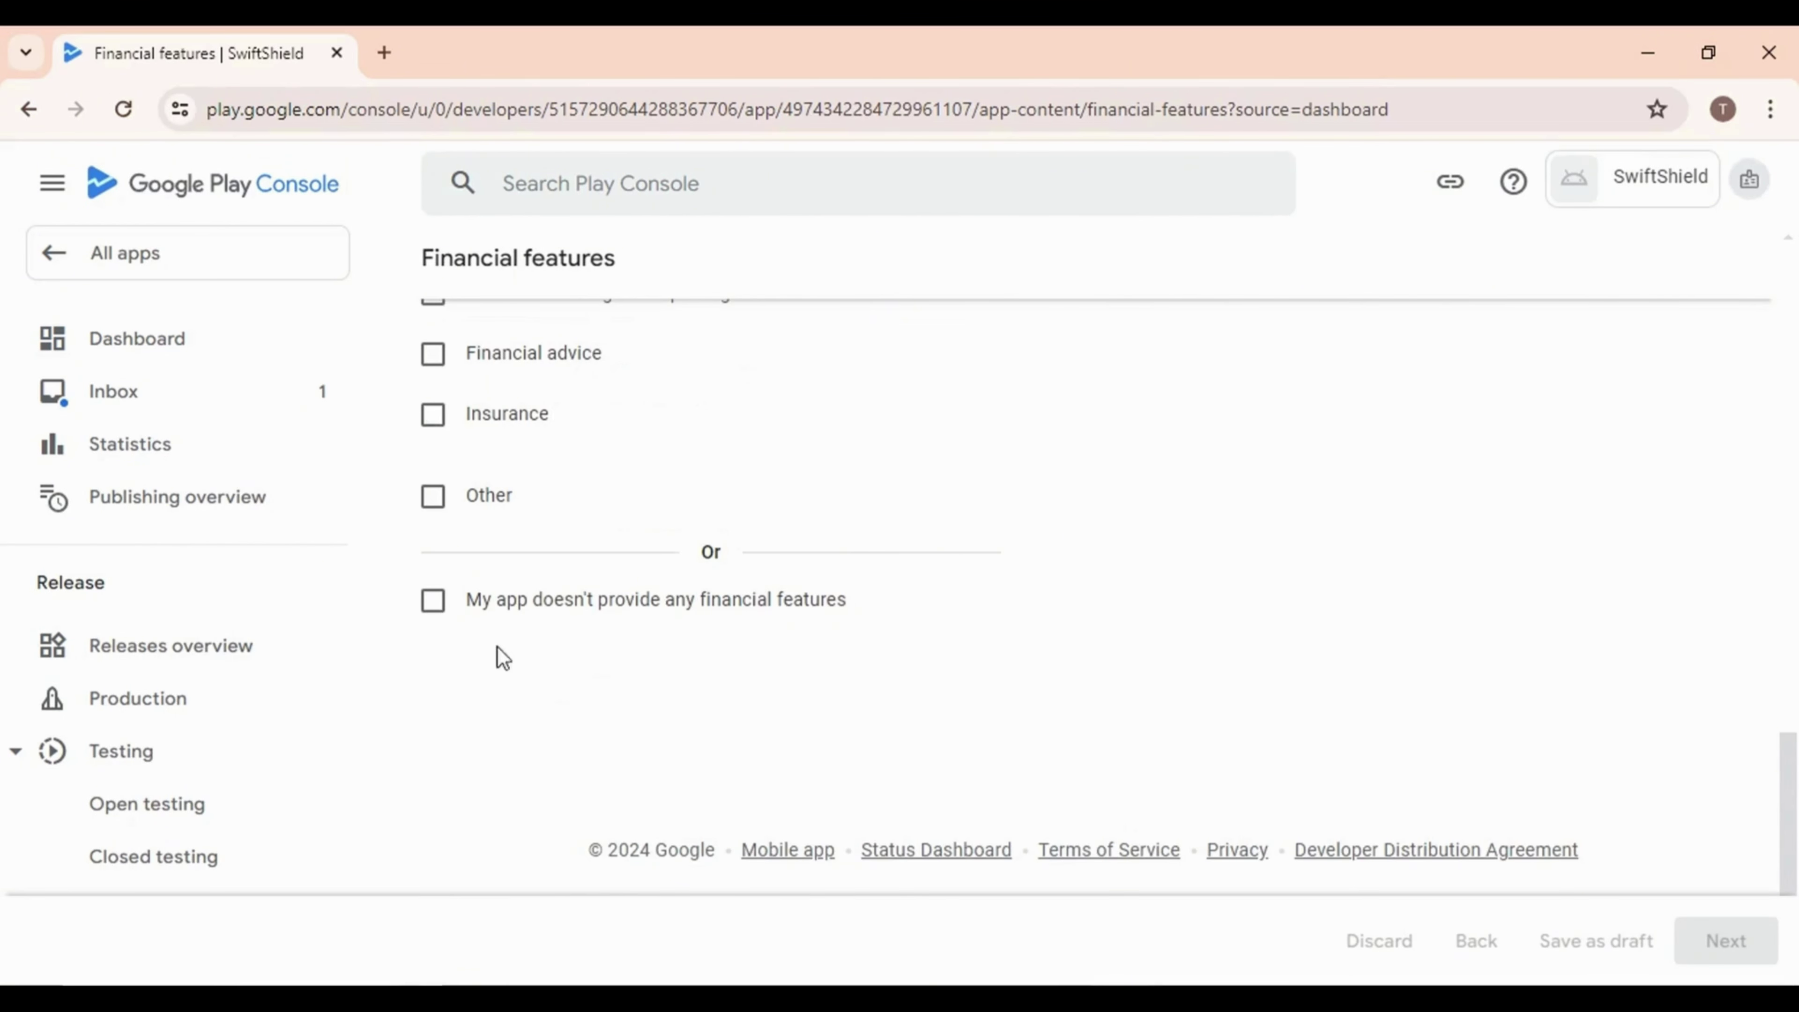
click(445, 611)
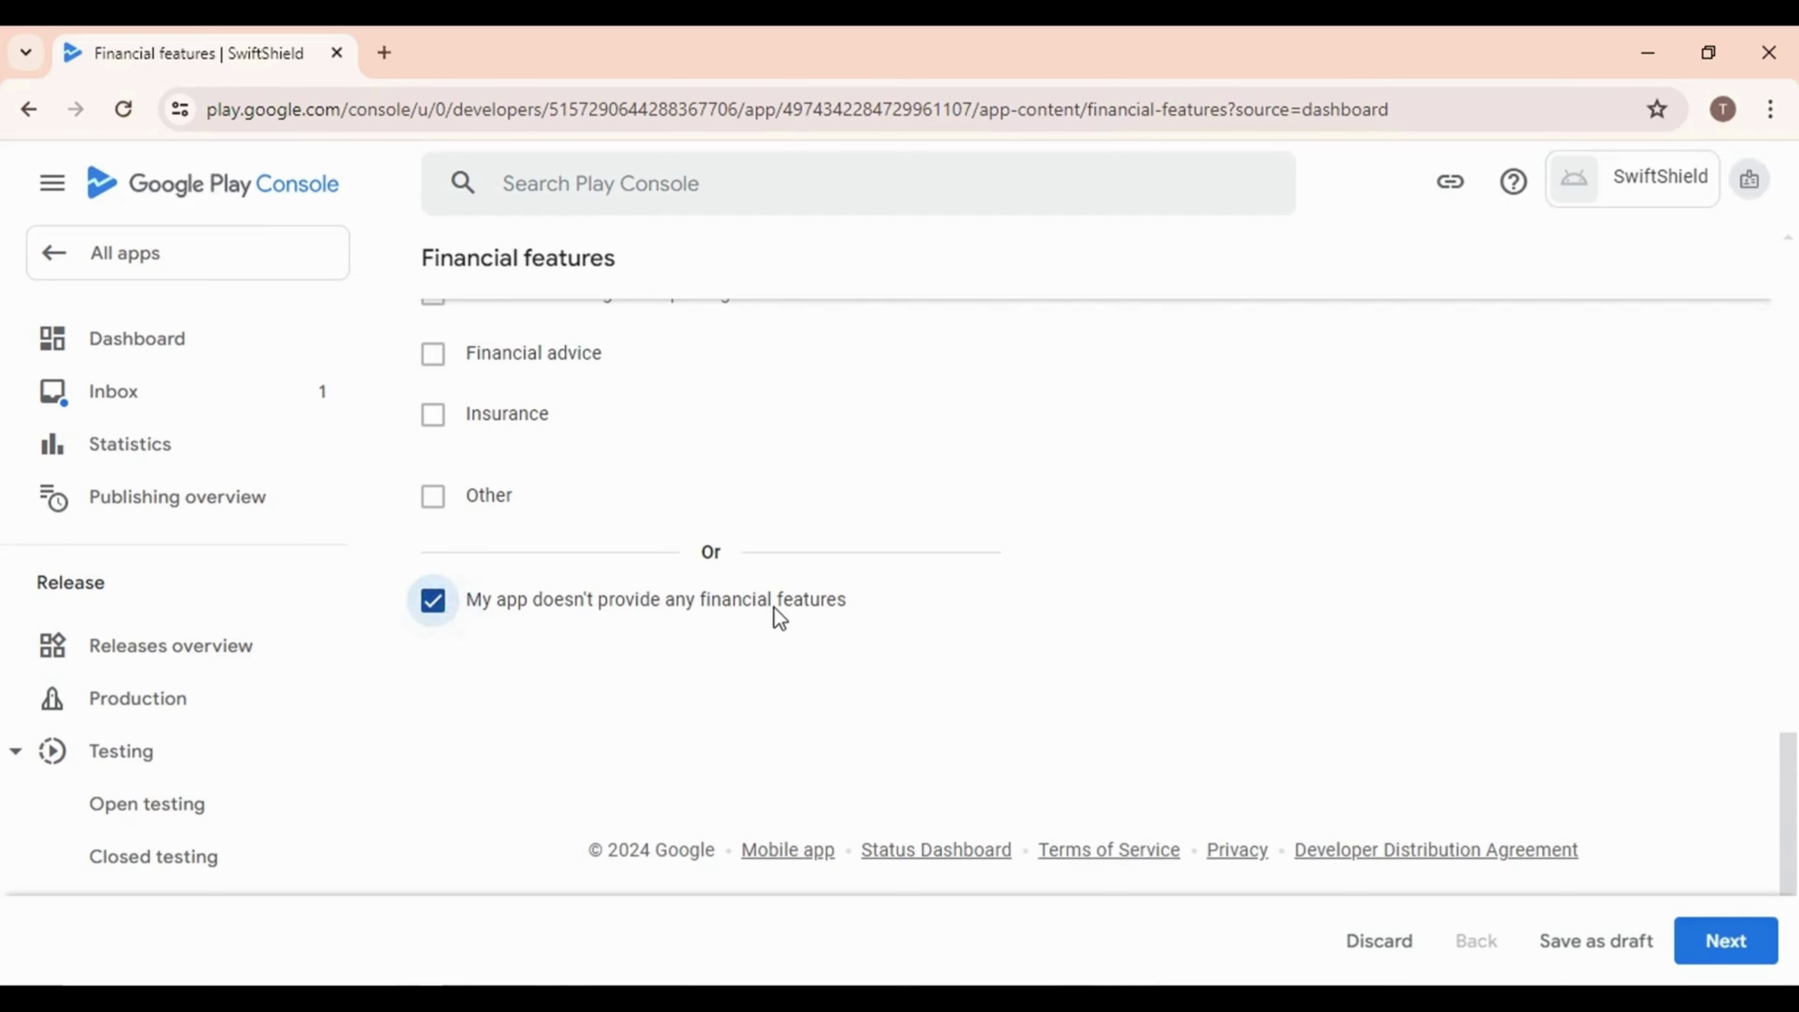
scroll(831, 567, up, 5)
scroll(830, 567, up, 5)
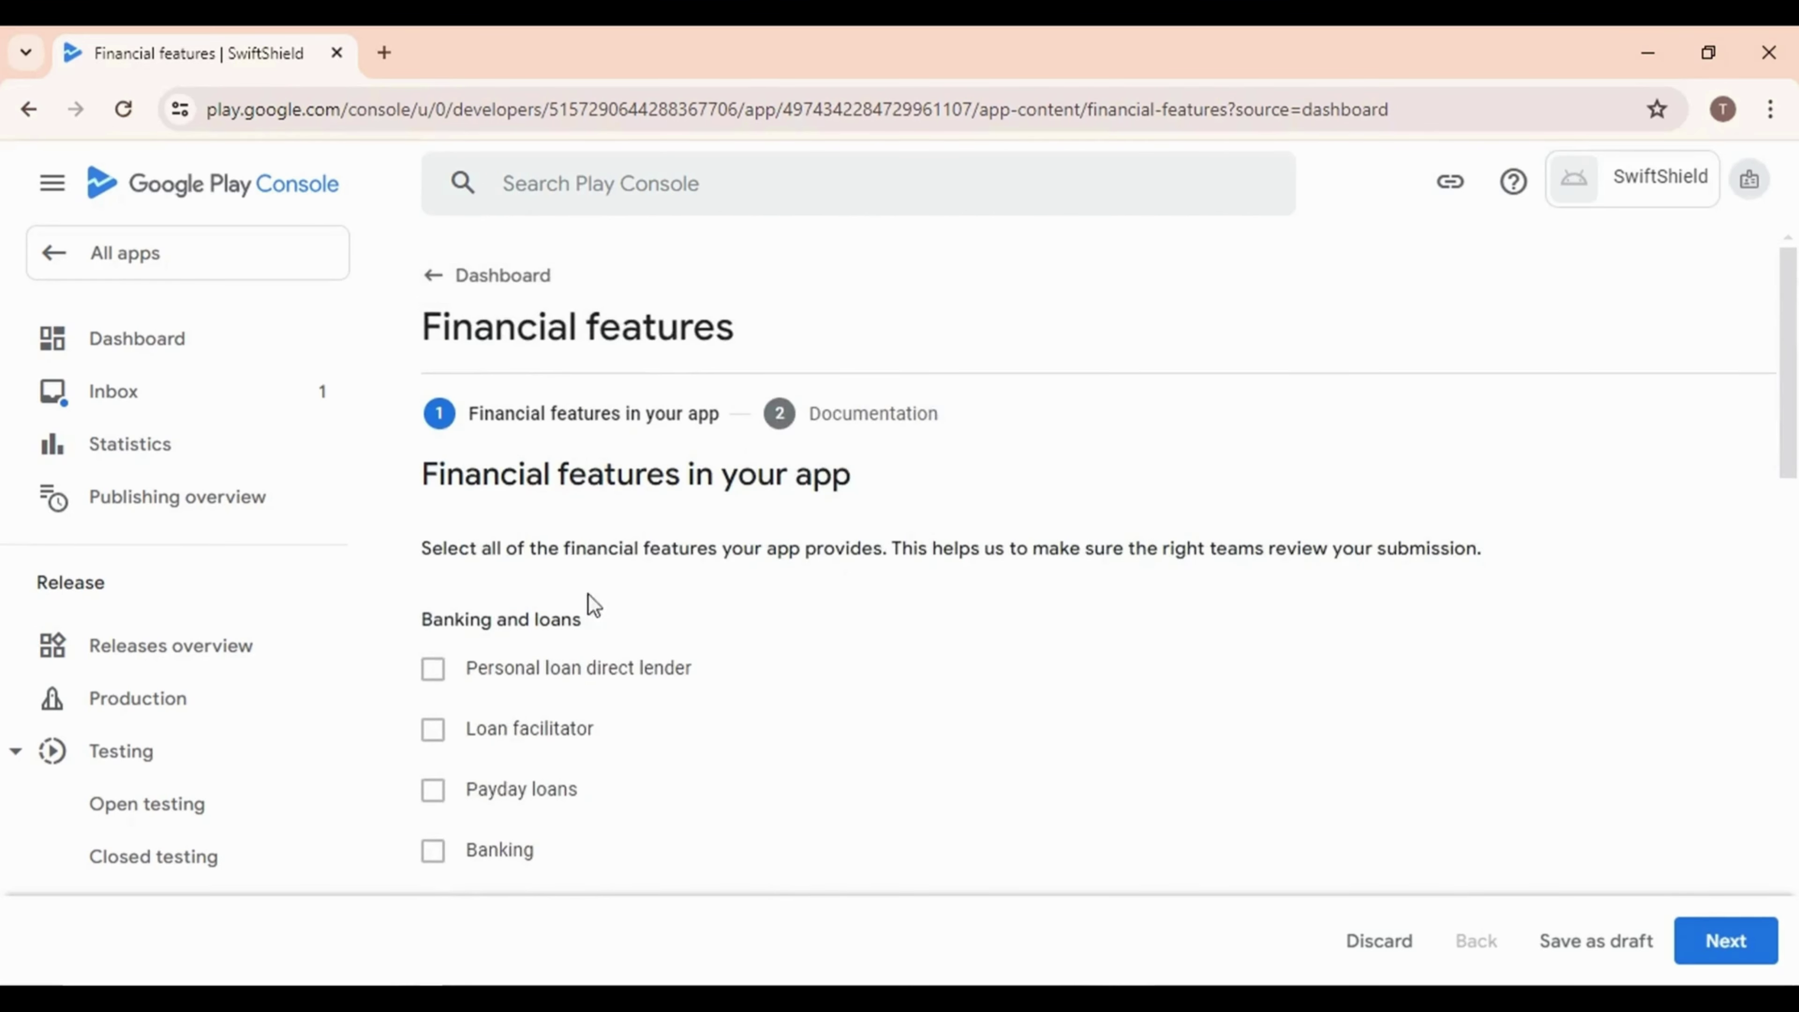
scroll(577, 652, down, 7)
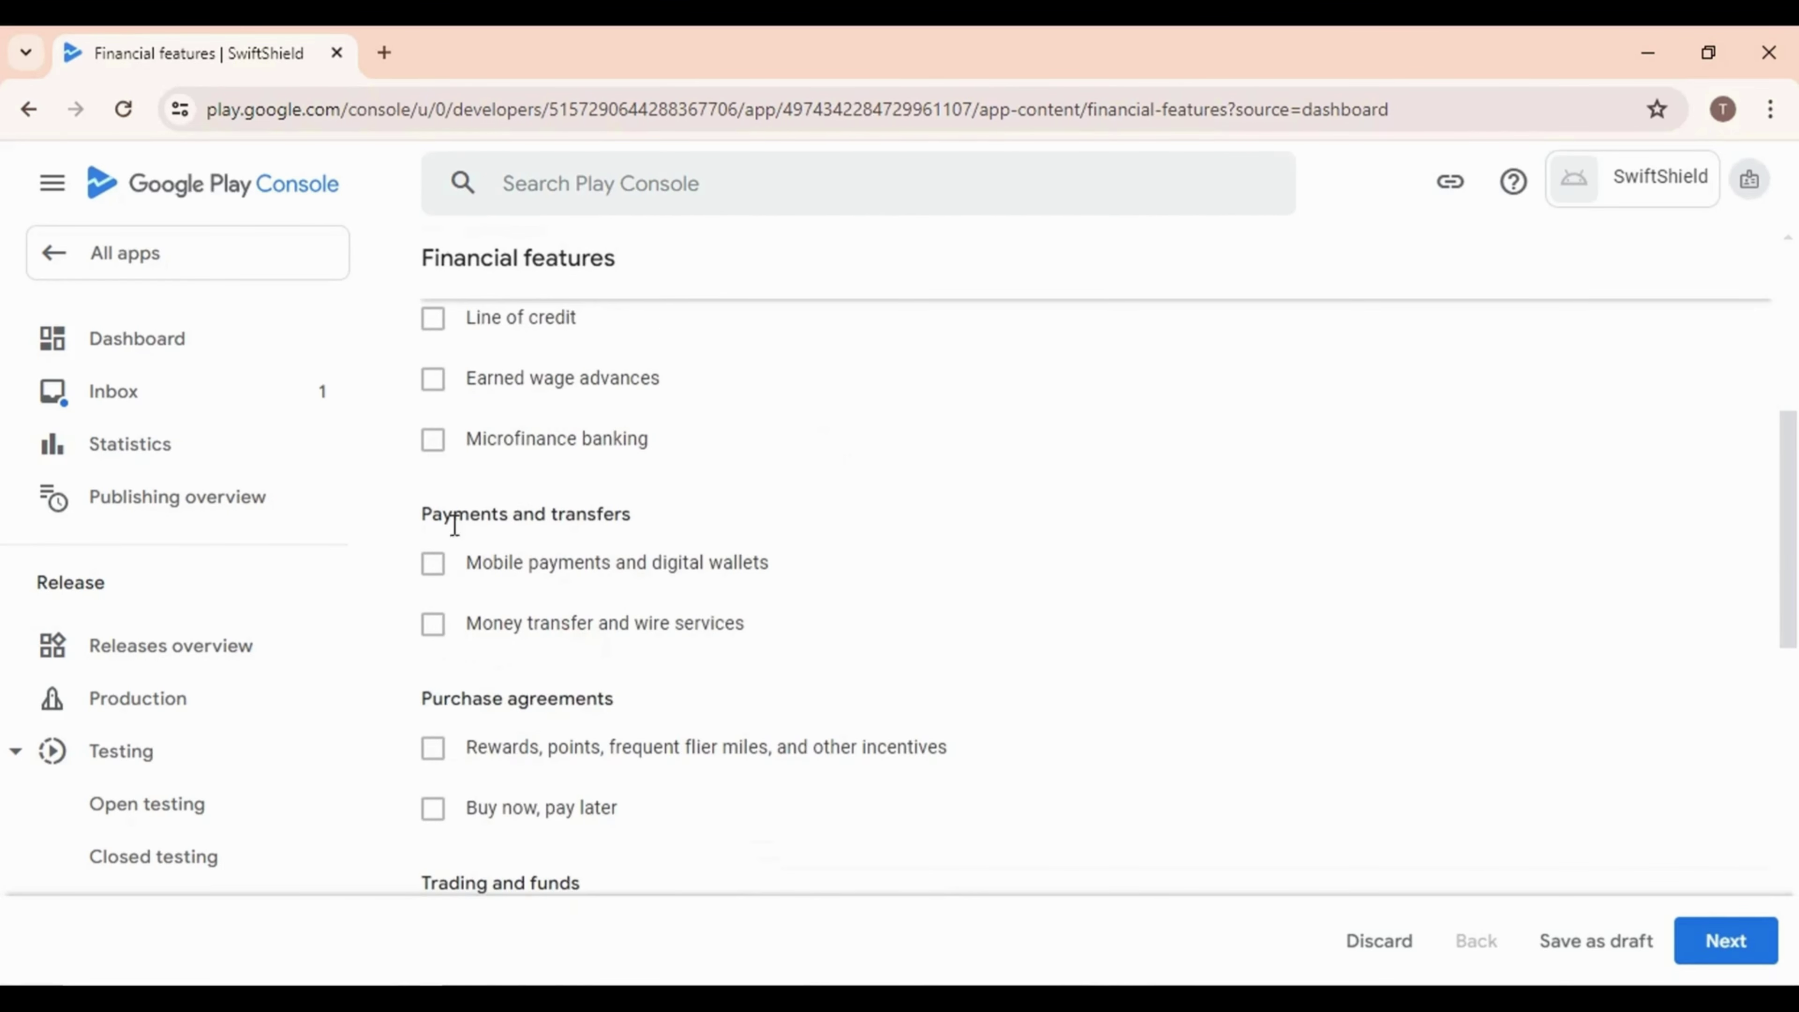
scroll(610, 709, down, 5)
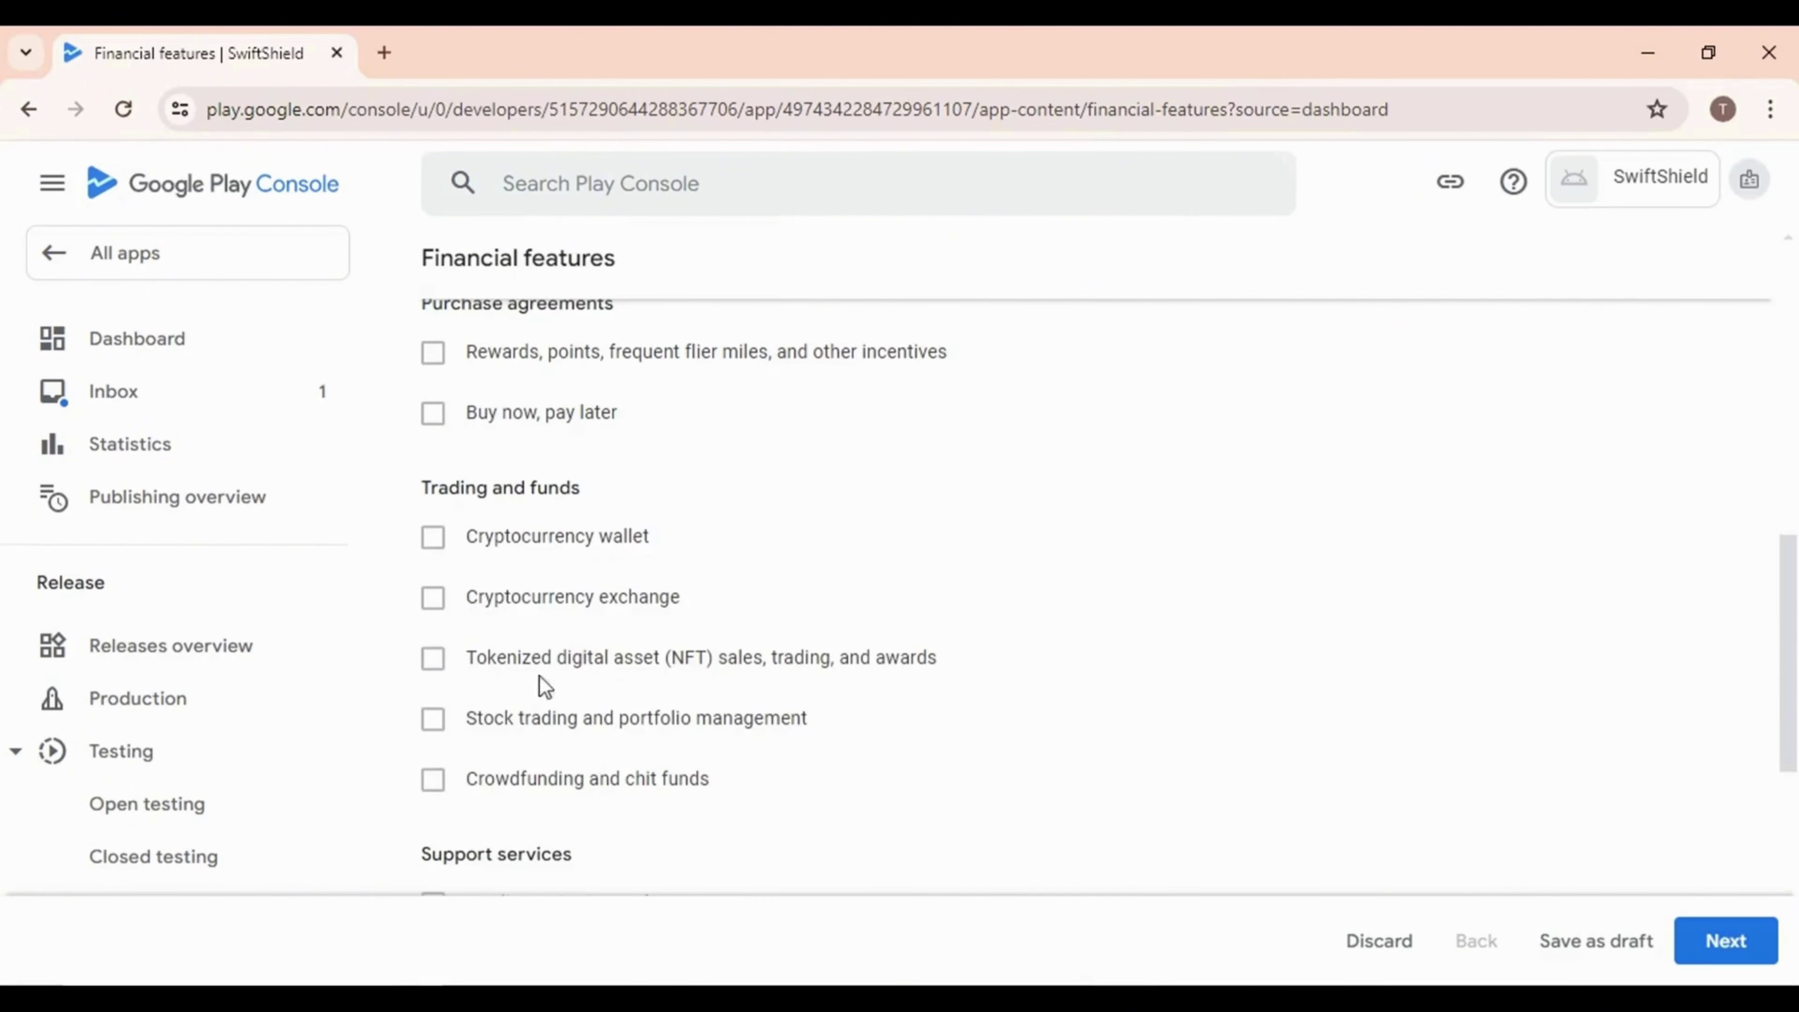
scroll(602, 796, down, 5)
click(433, 814)
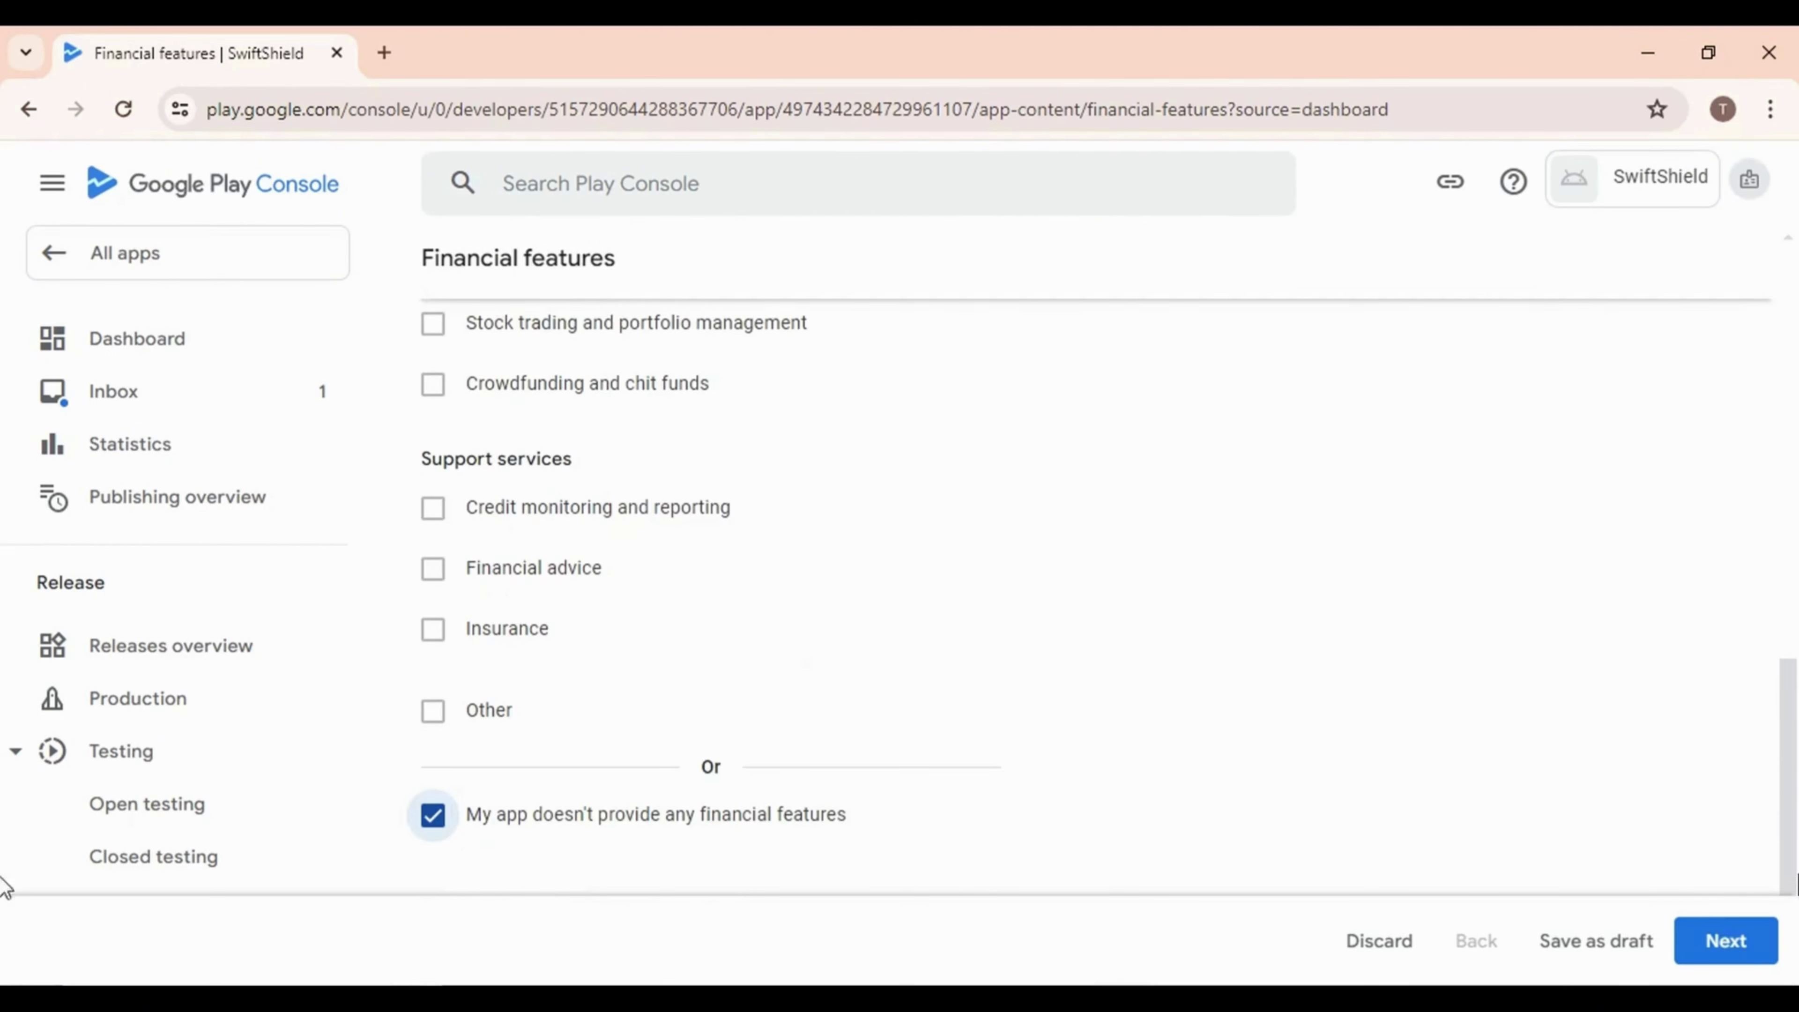
click(1721, 942)
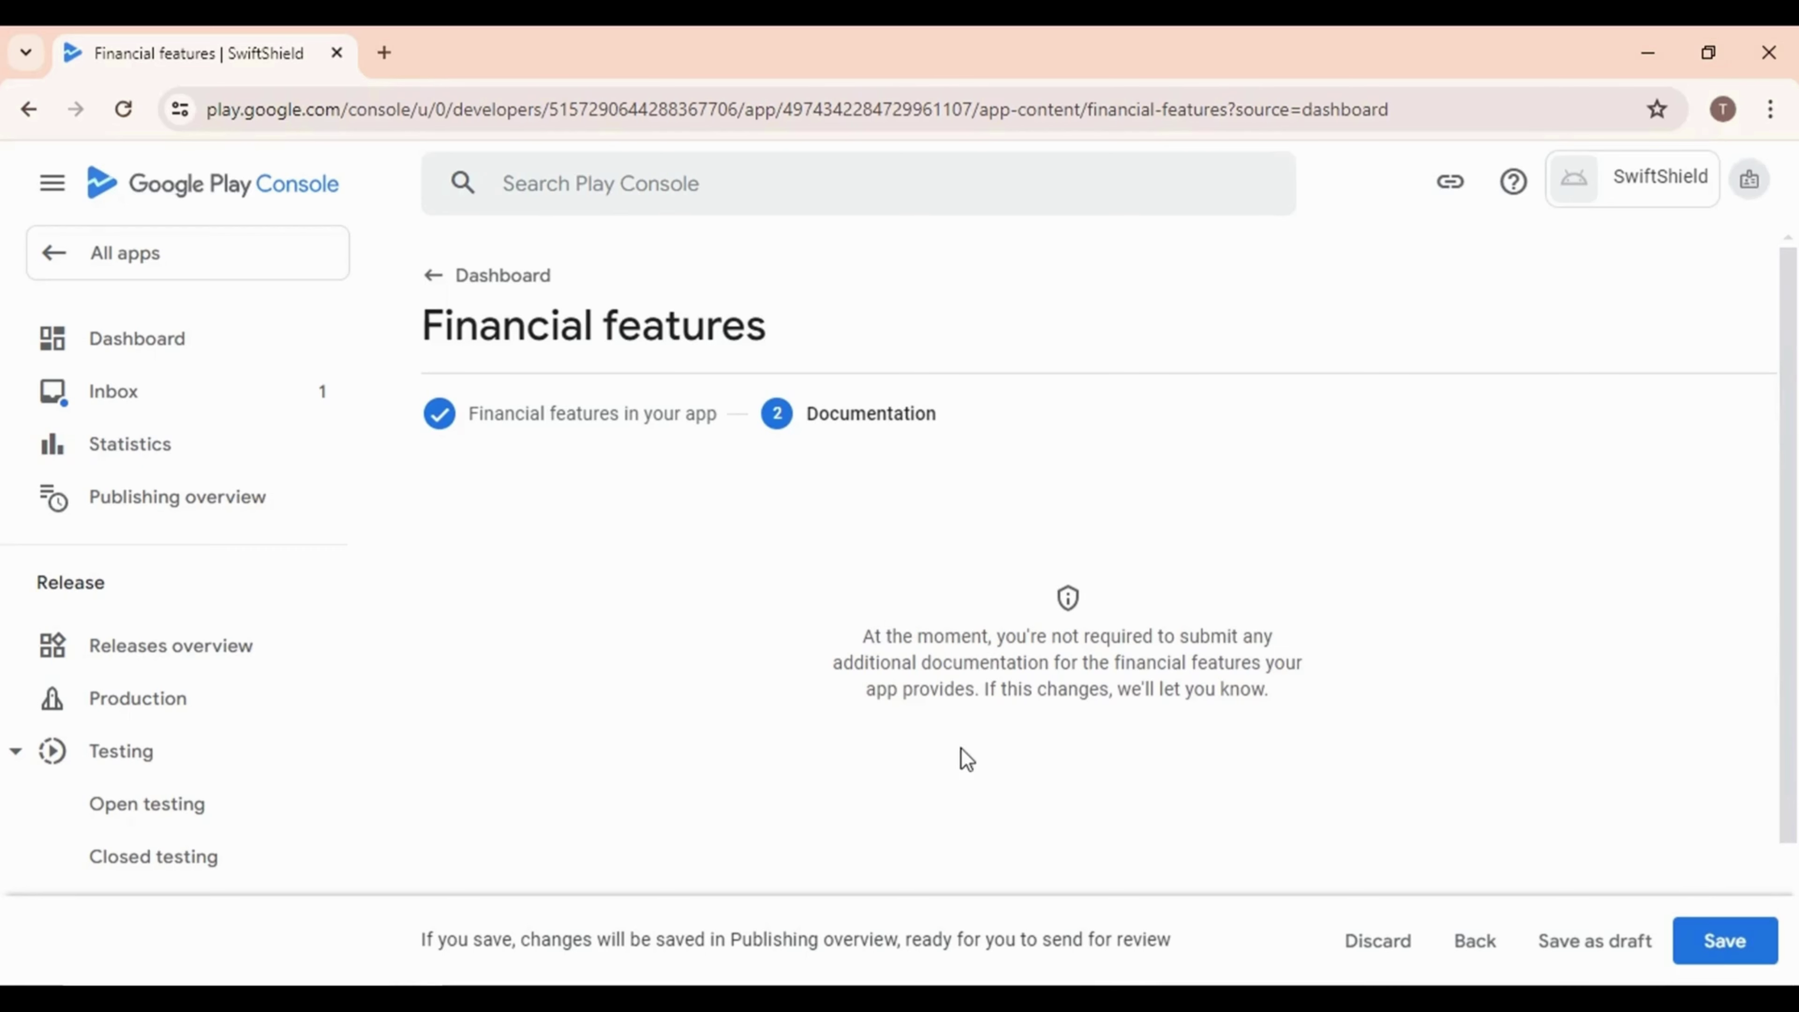
click(1725, 949)
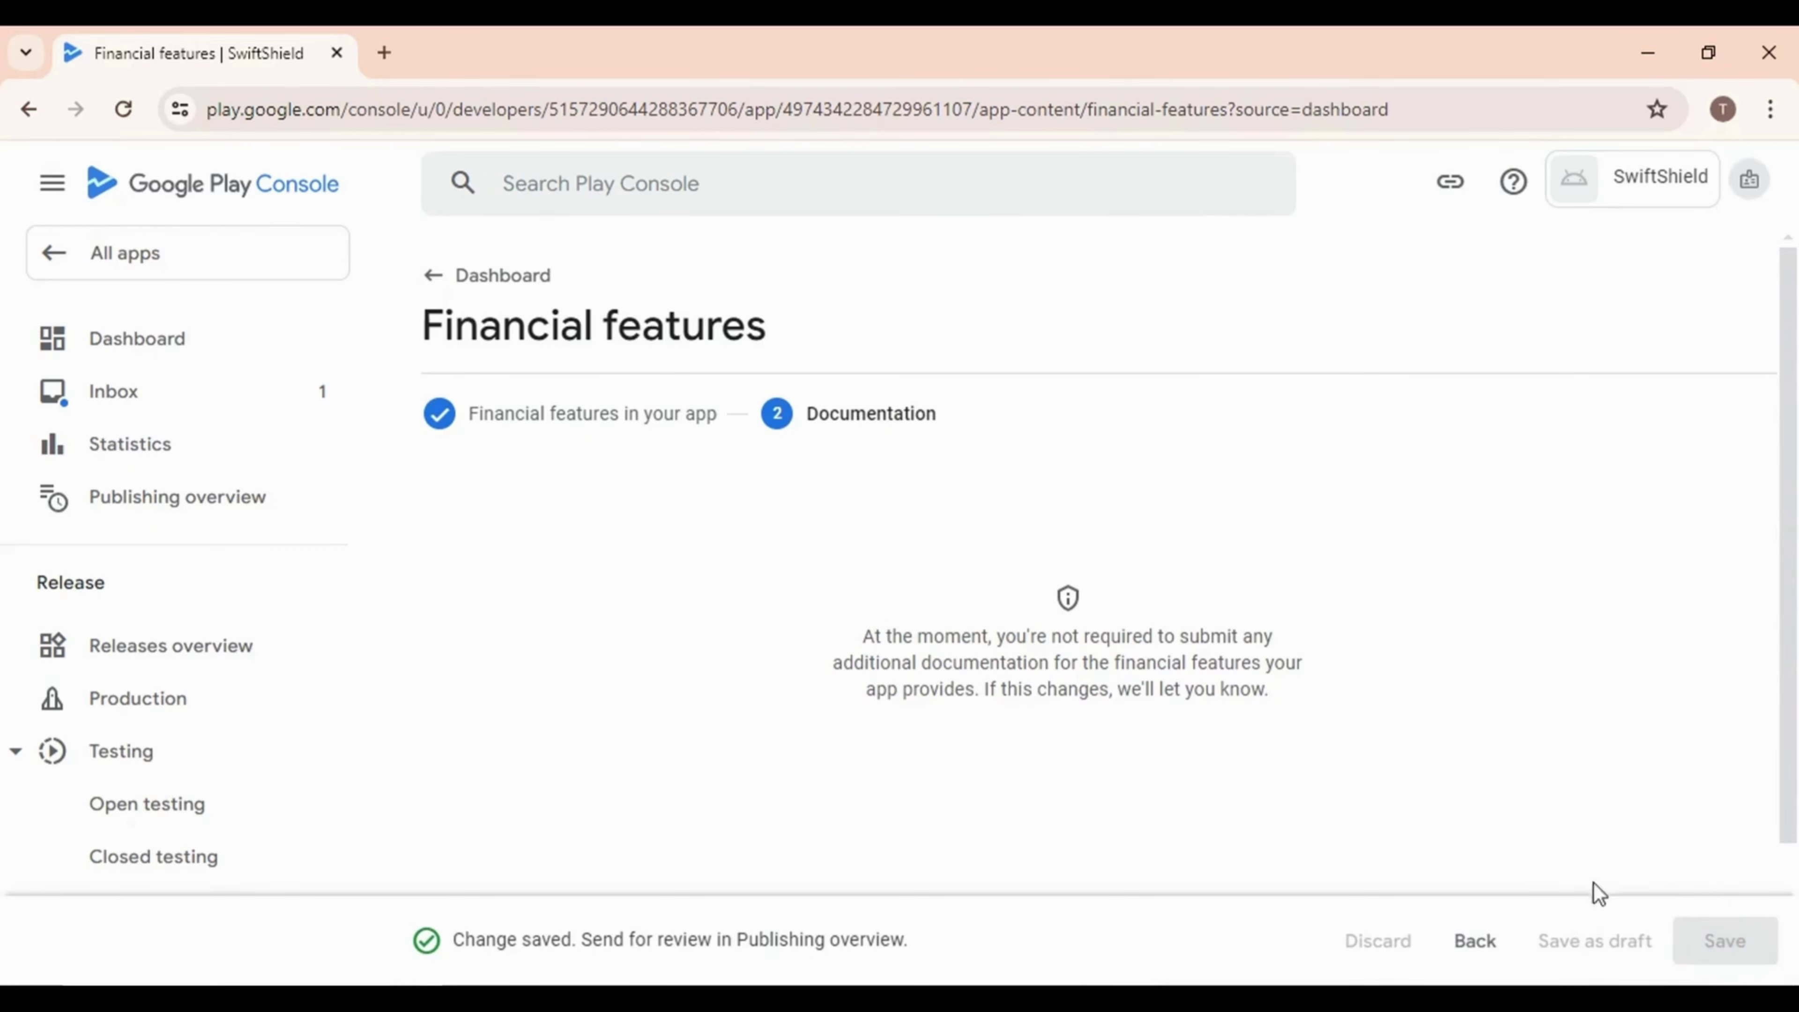
click(424, 292)
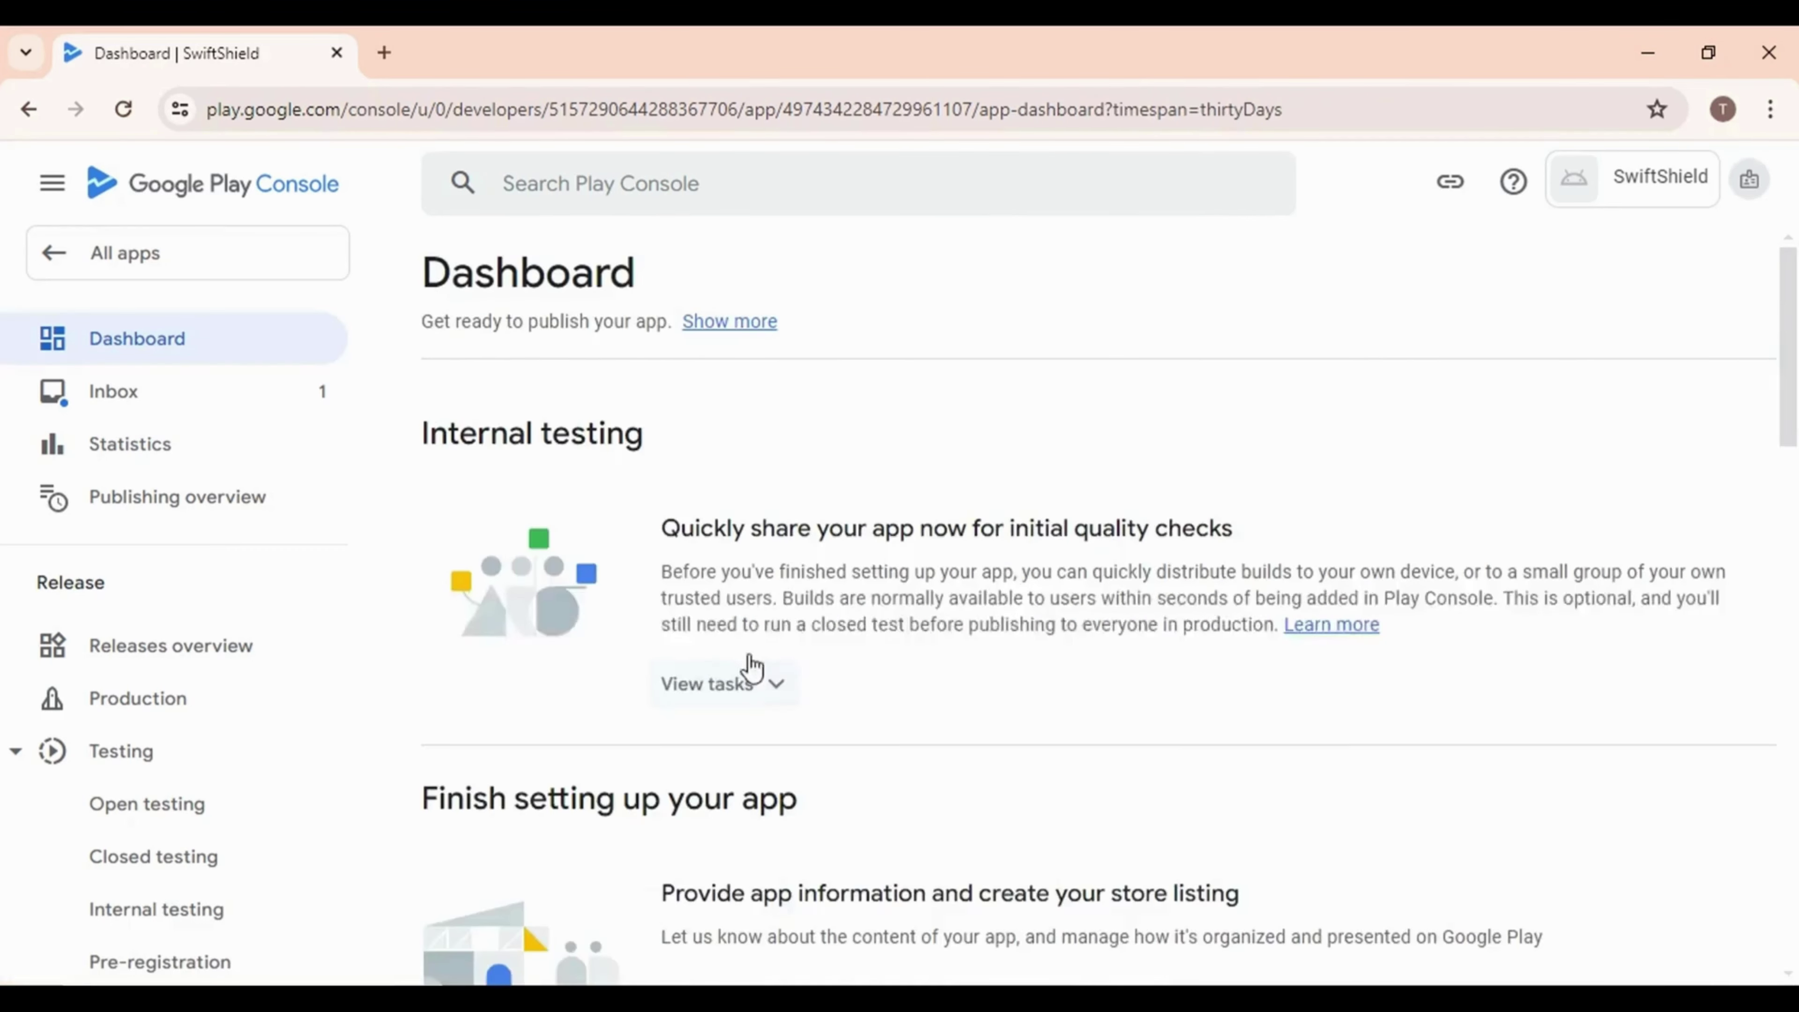
Tick 'My app does not have any health features' in the Health declaration and save it
scroll(774, 721, down, 6)
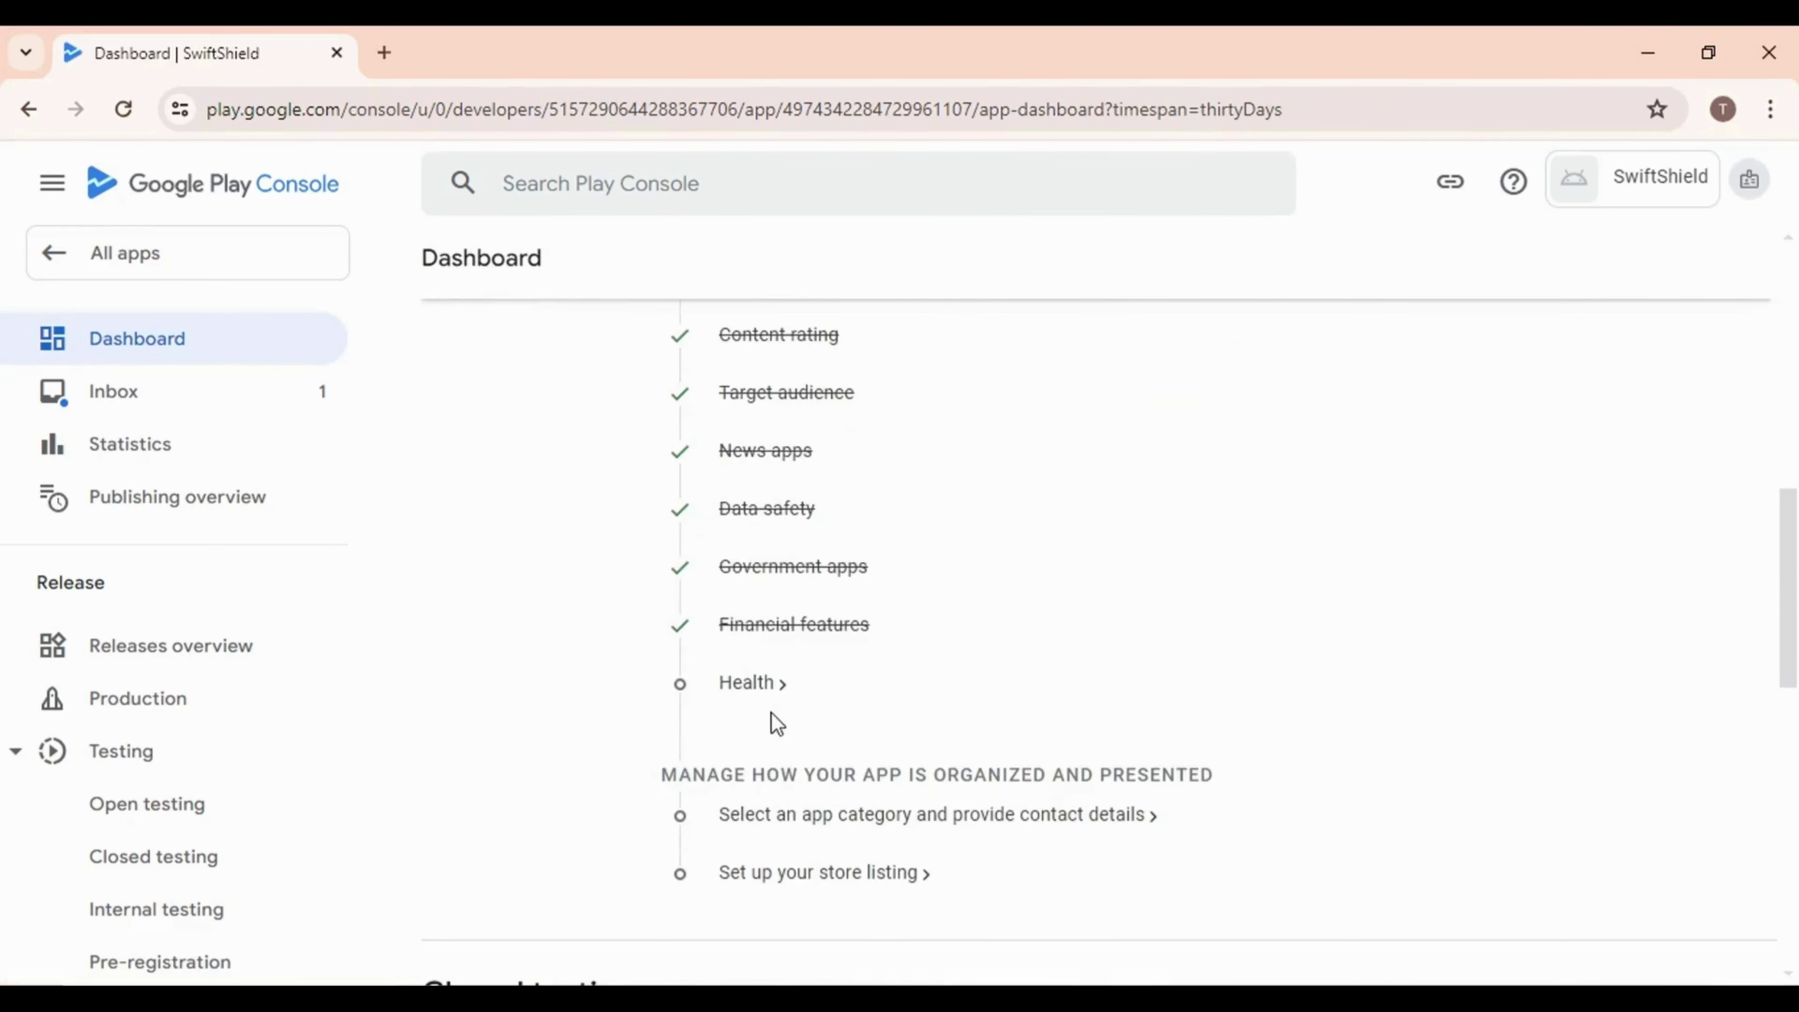
click(745, 683)
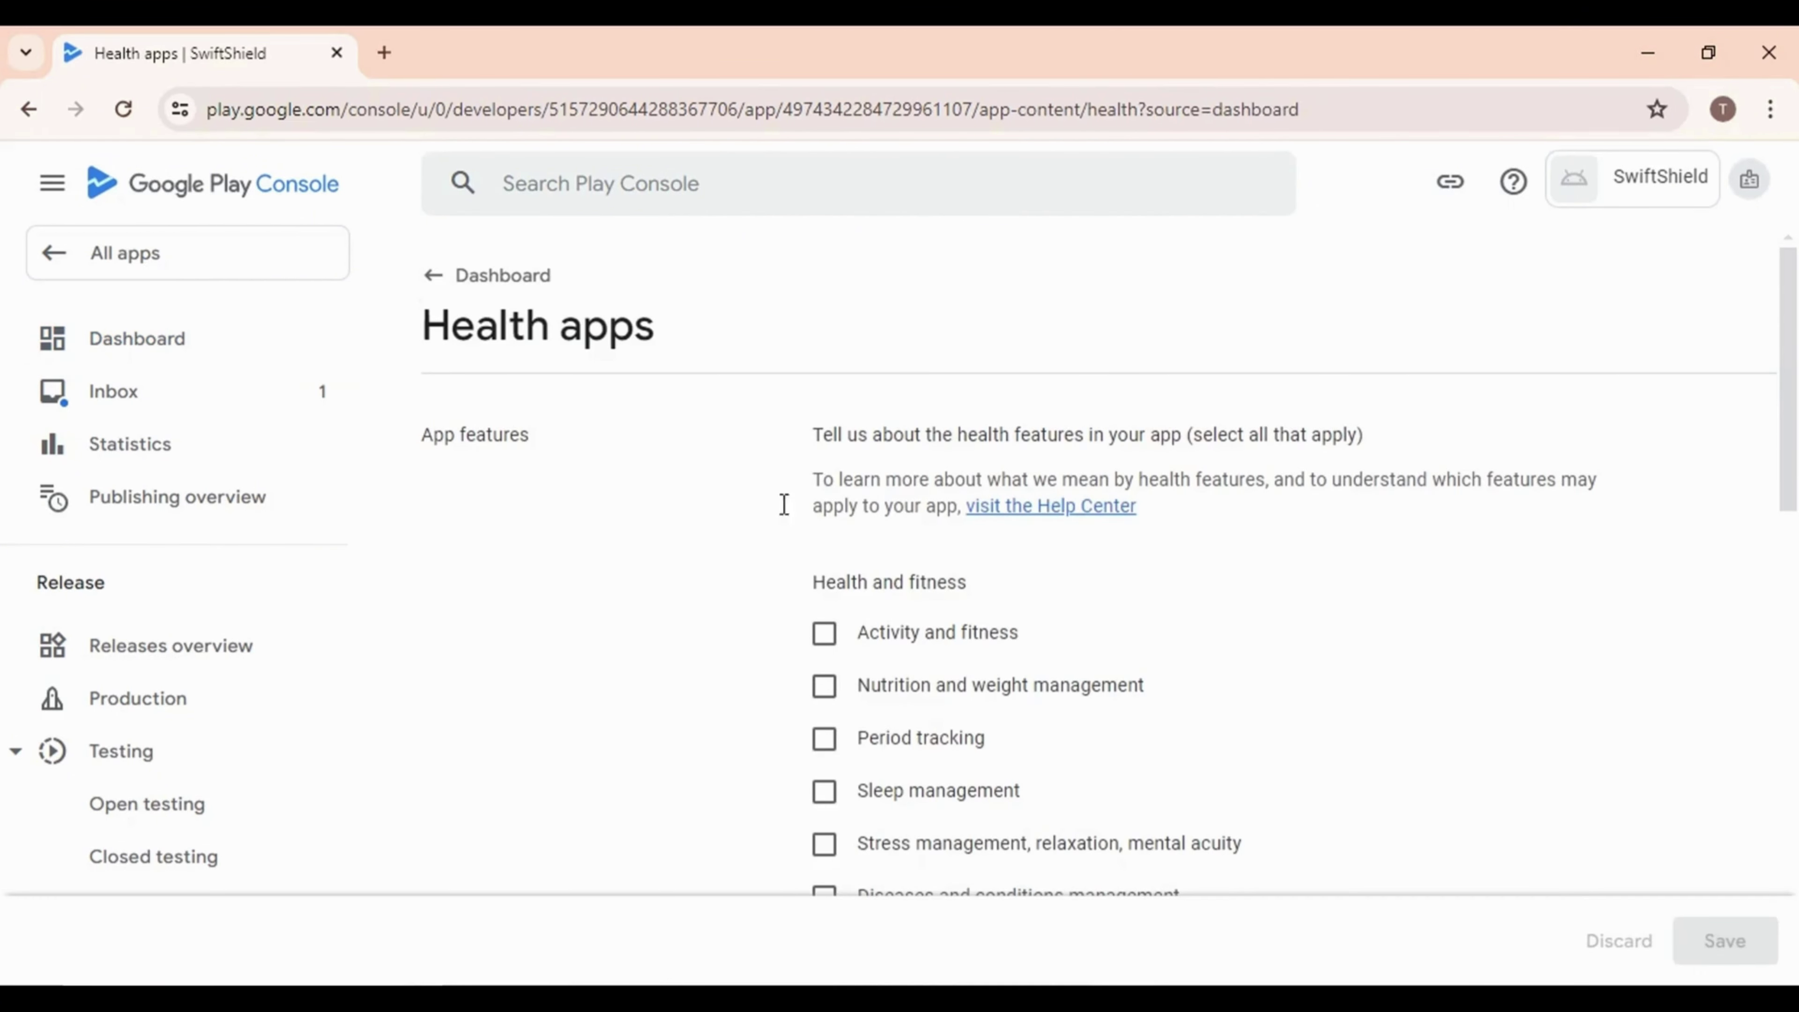
scroll(847, 683, down, 8)
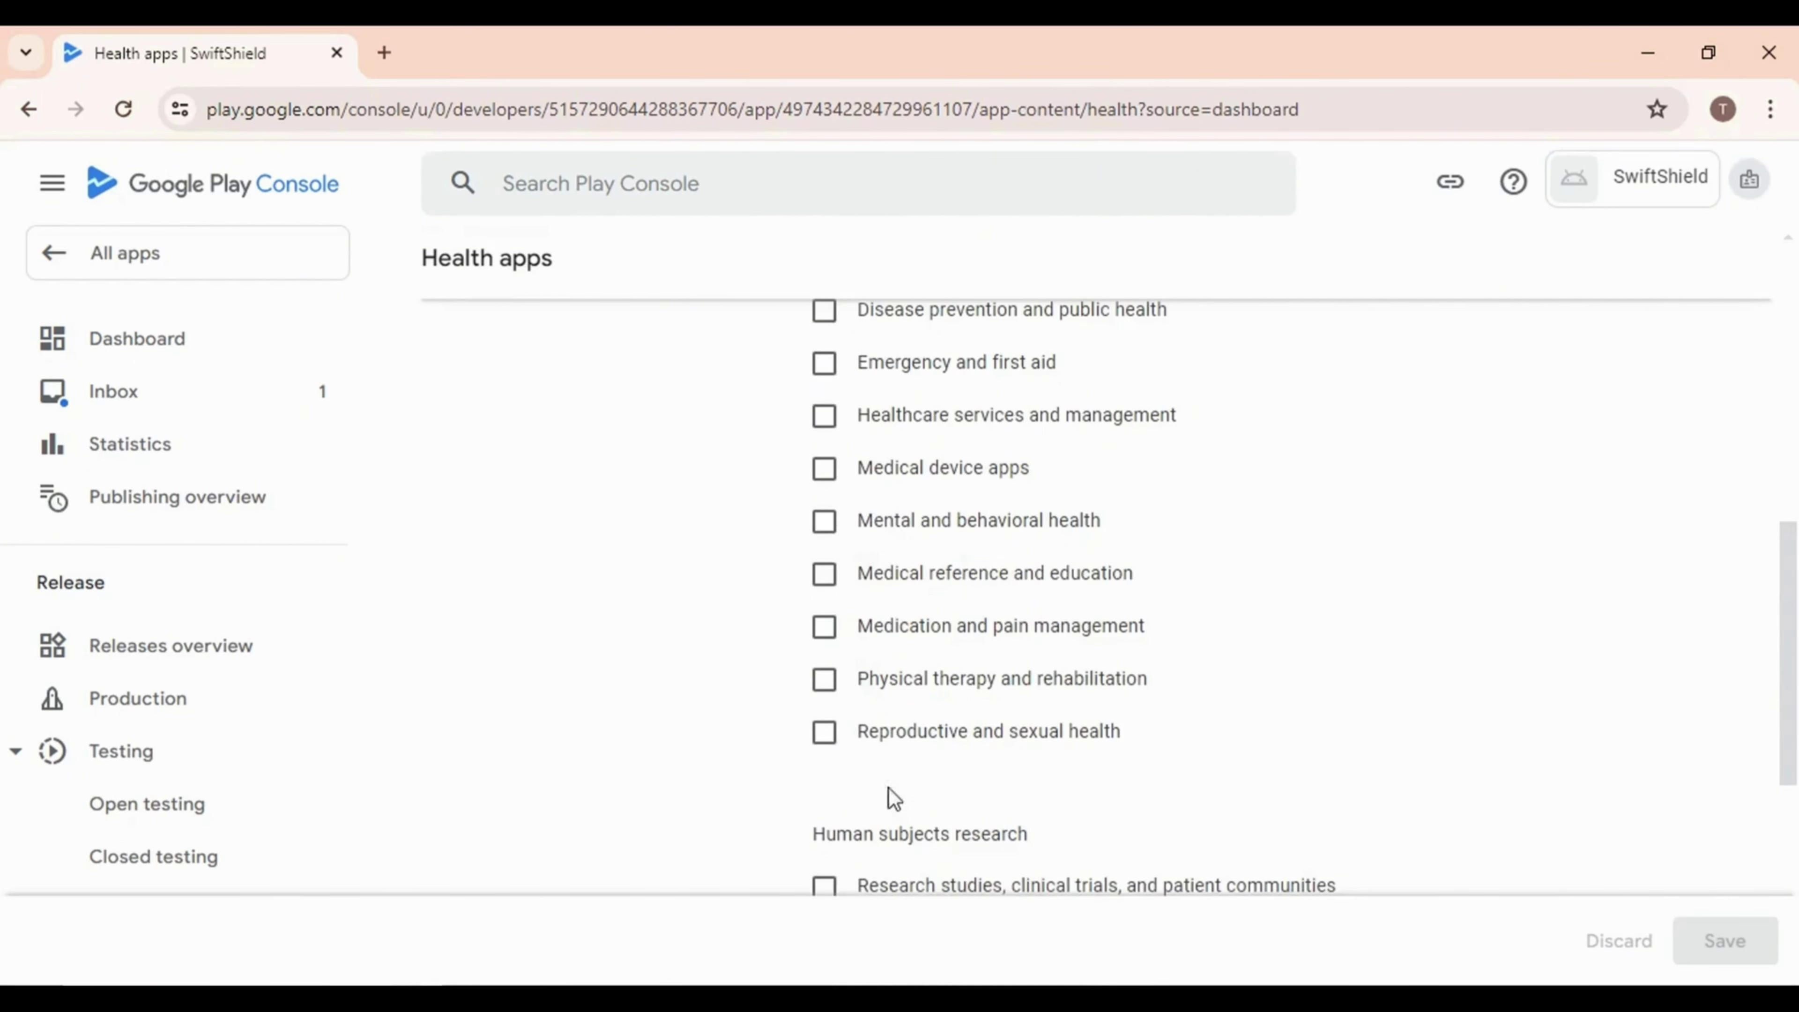
scroll(894, 799, down, 6)
click(823, 657)
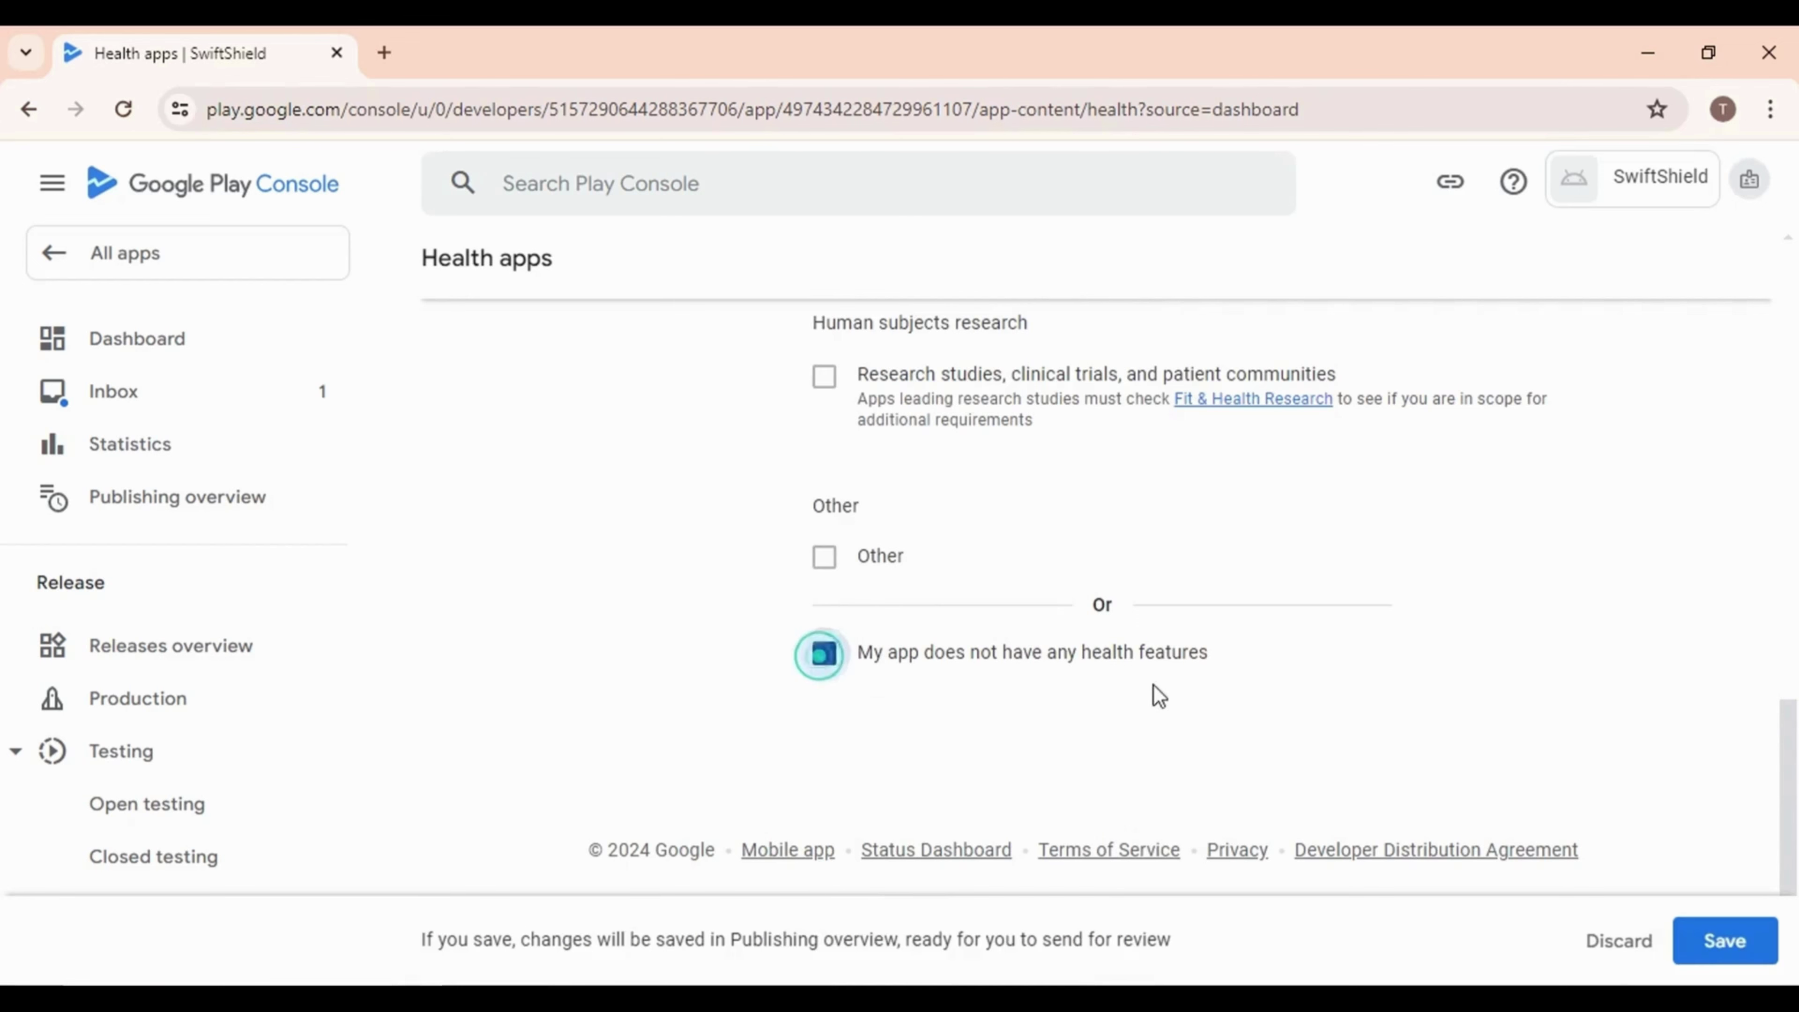
scroll(911, 550, up, 5)
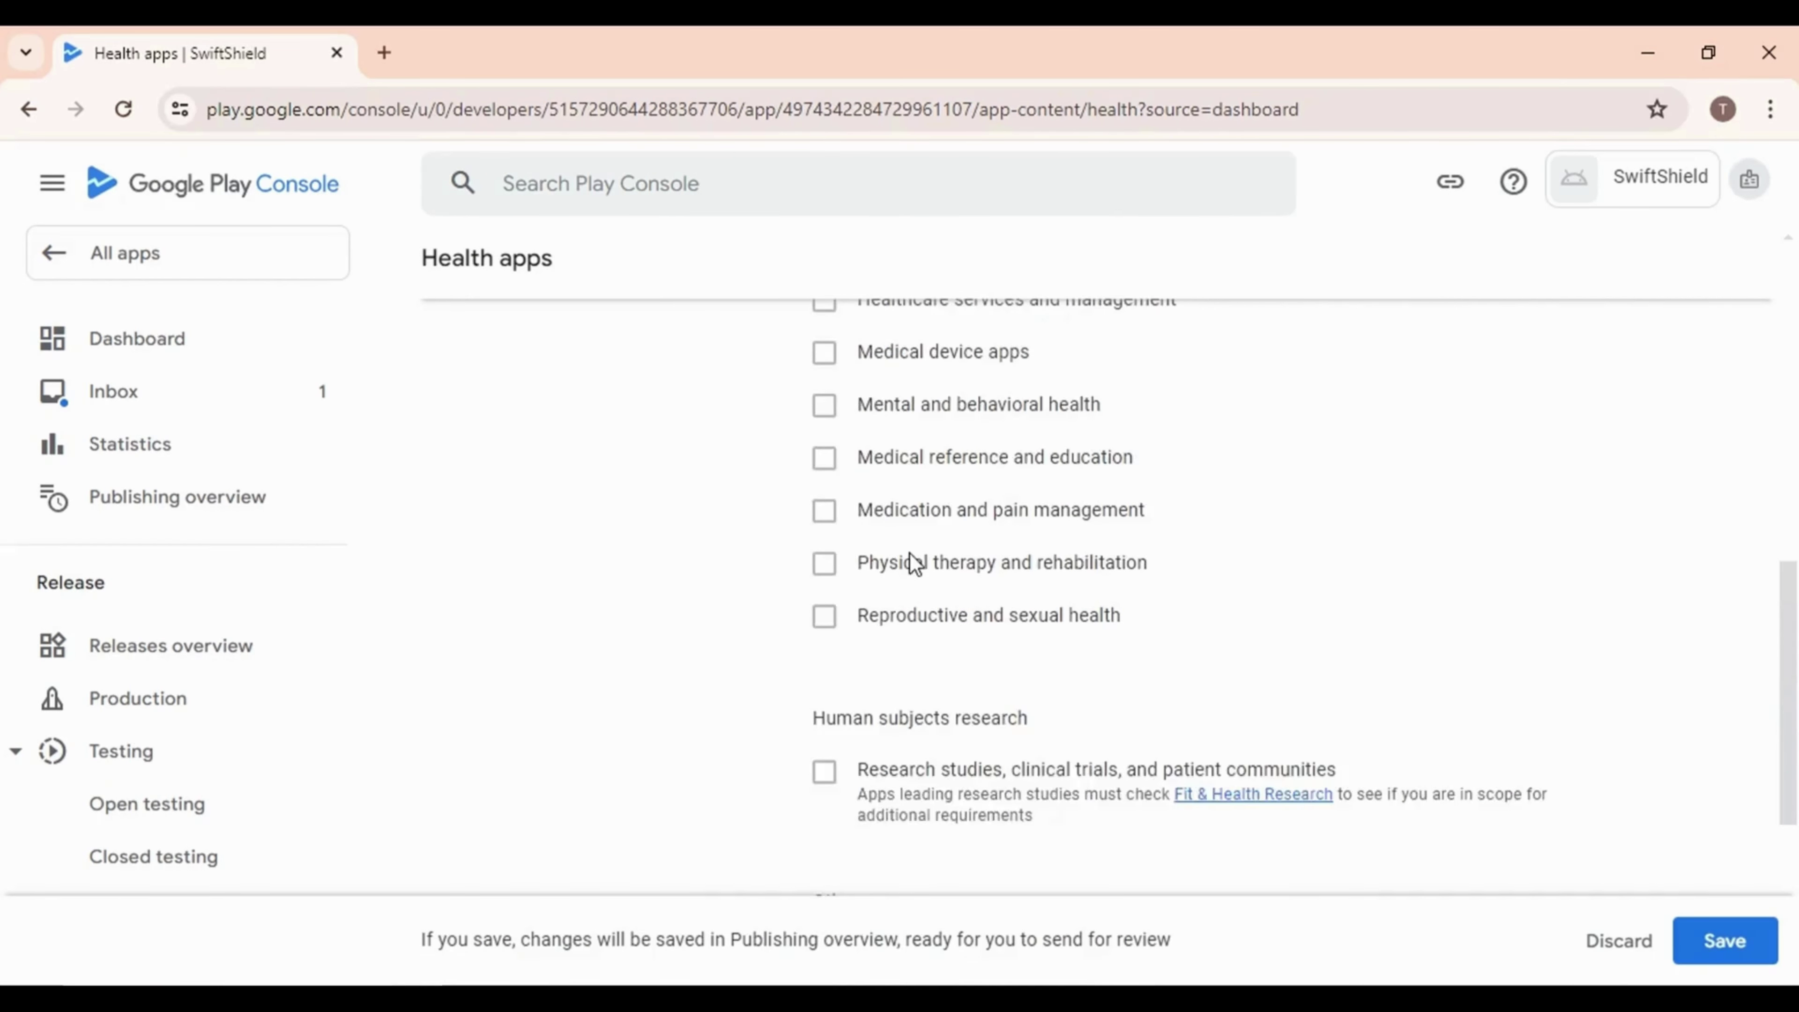
scroll(912, 563, down, 5)
click(1727, 949)
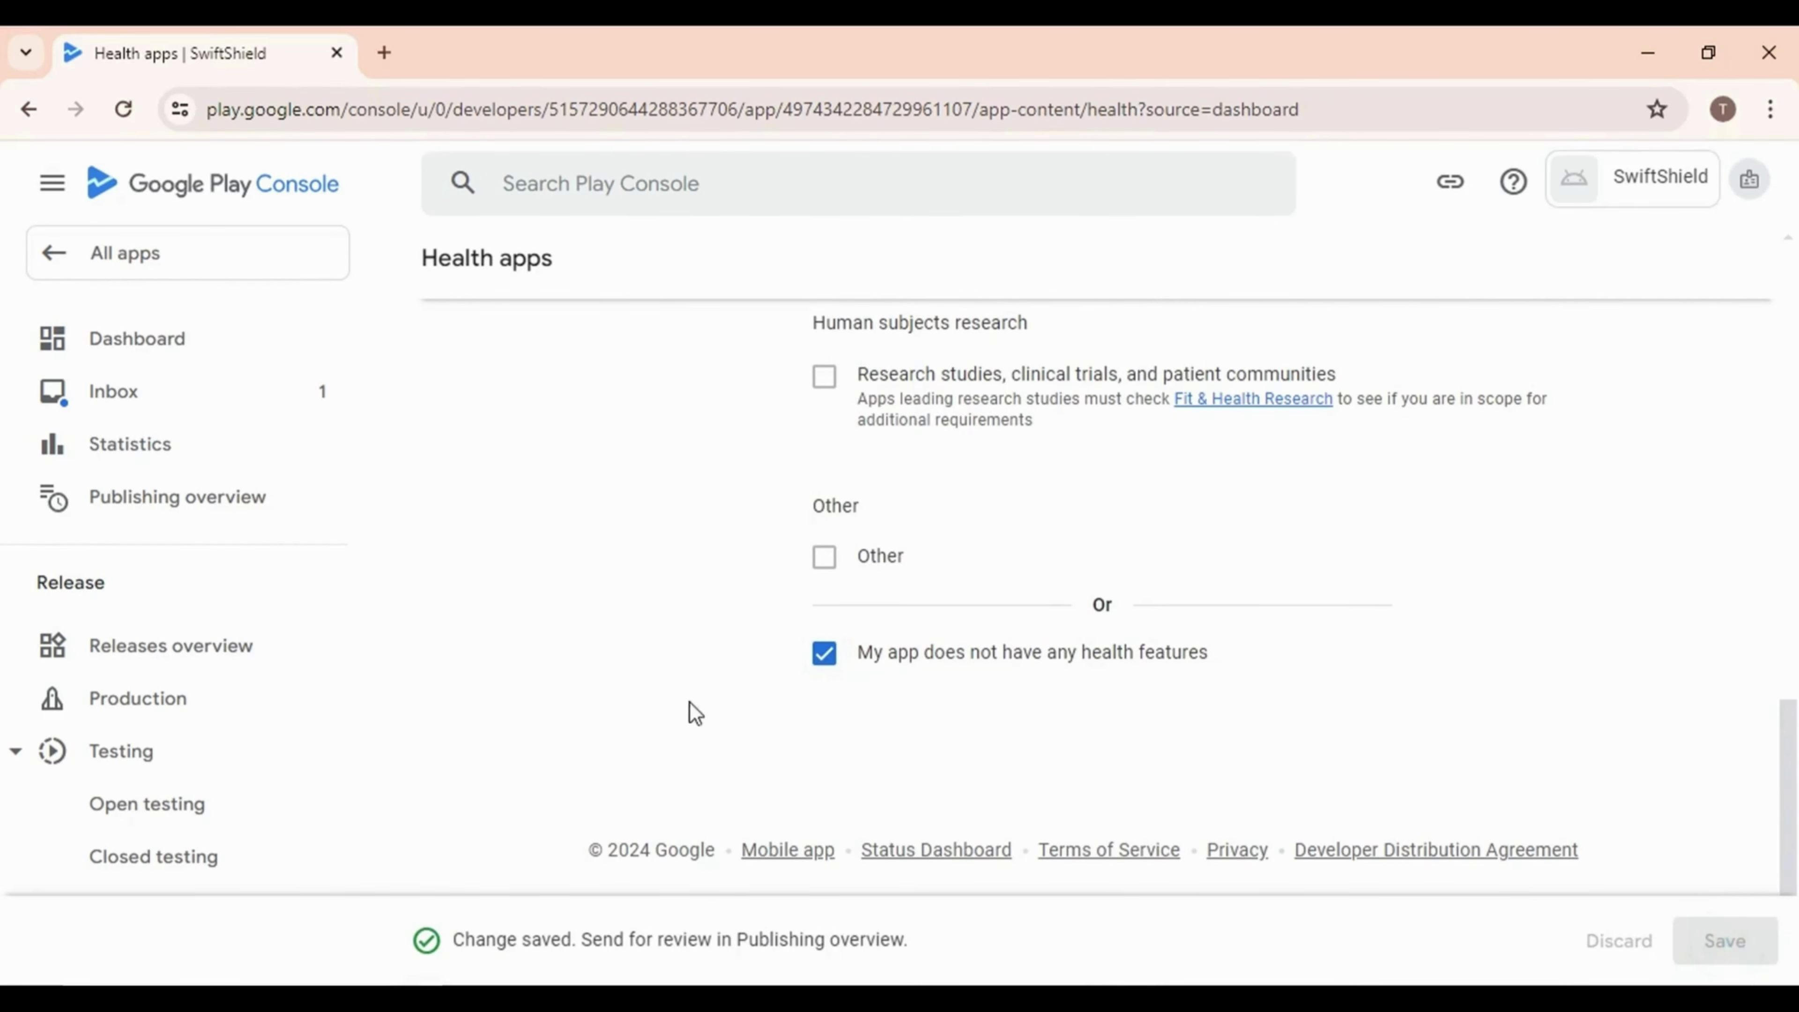
scroll(595, 574, up, 10)
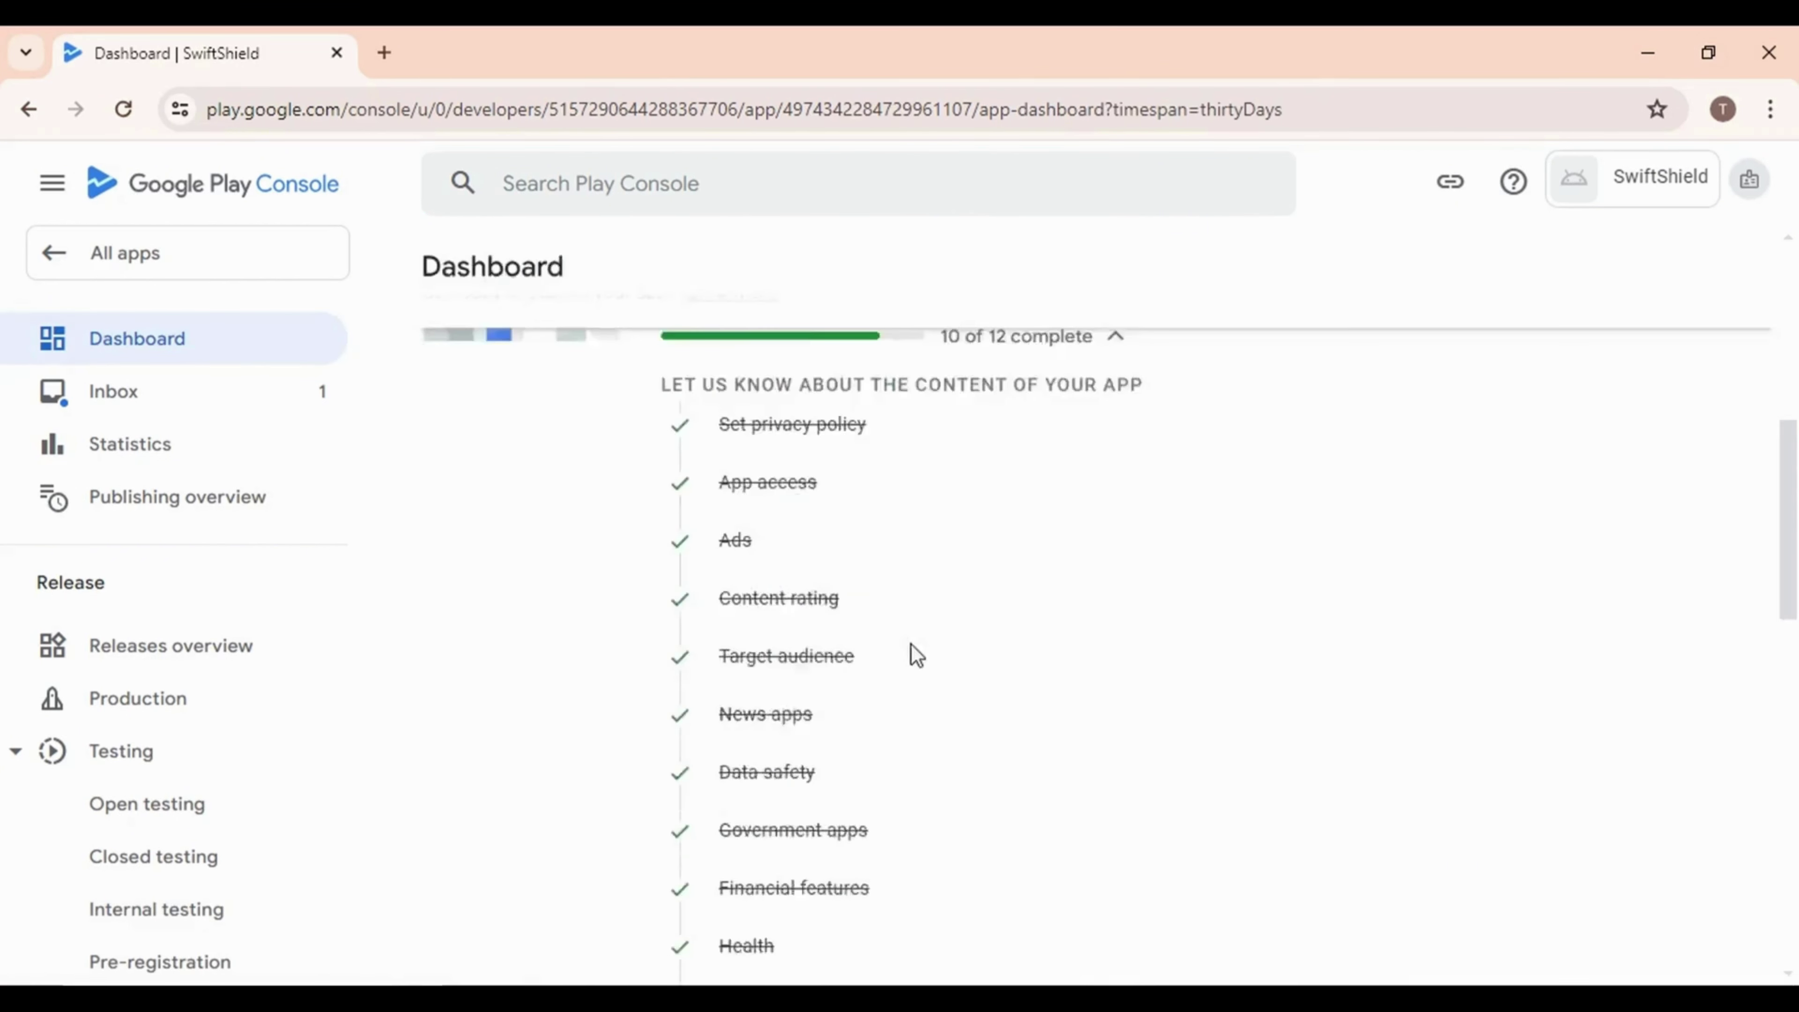
scroll(786, 610, down, 5)
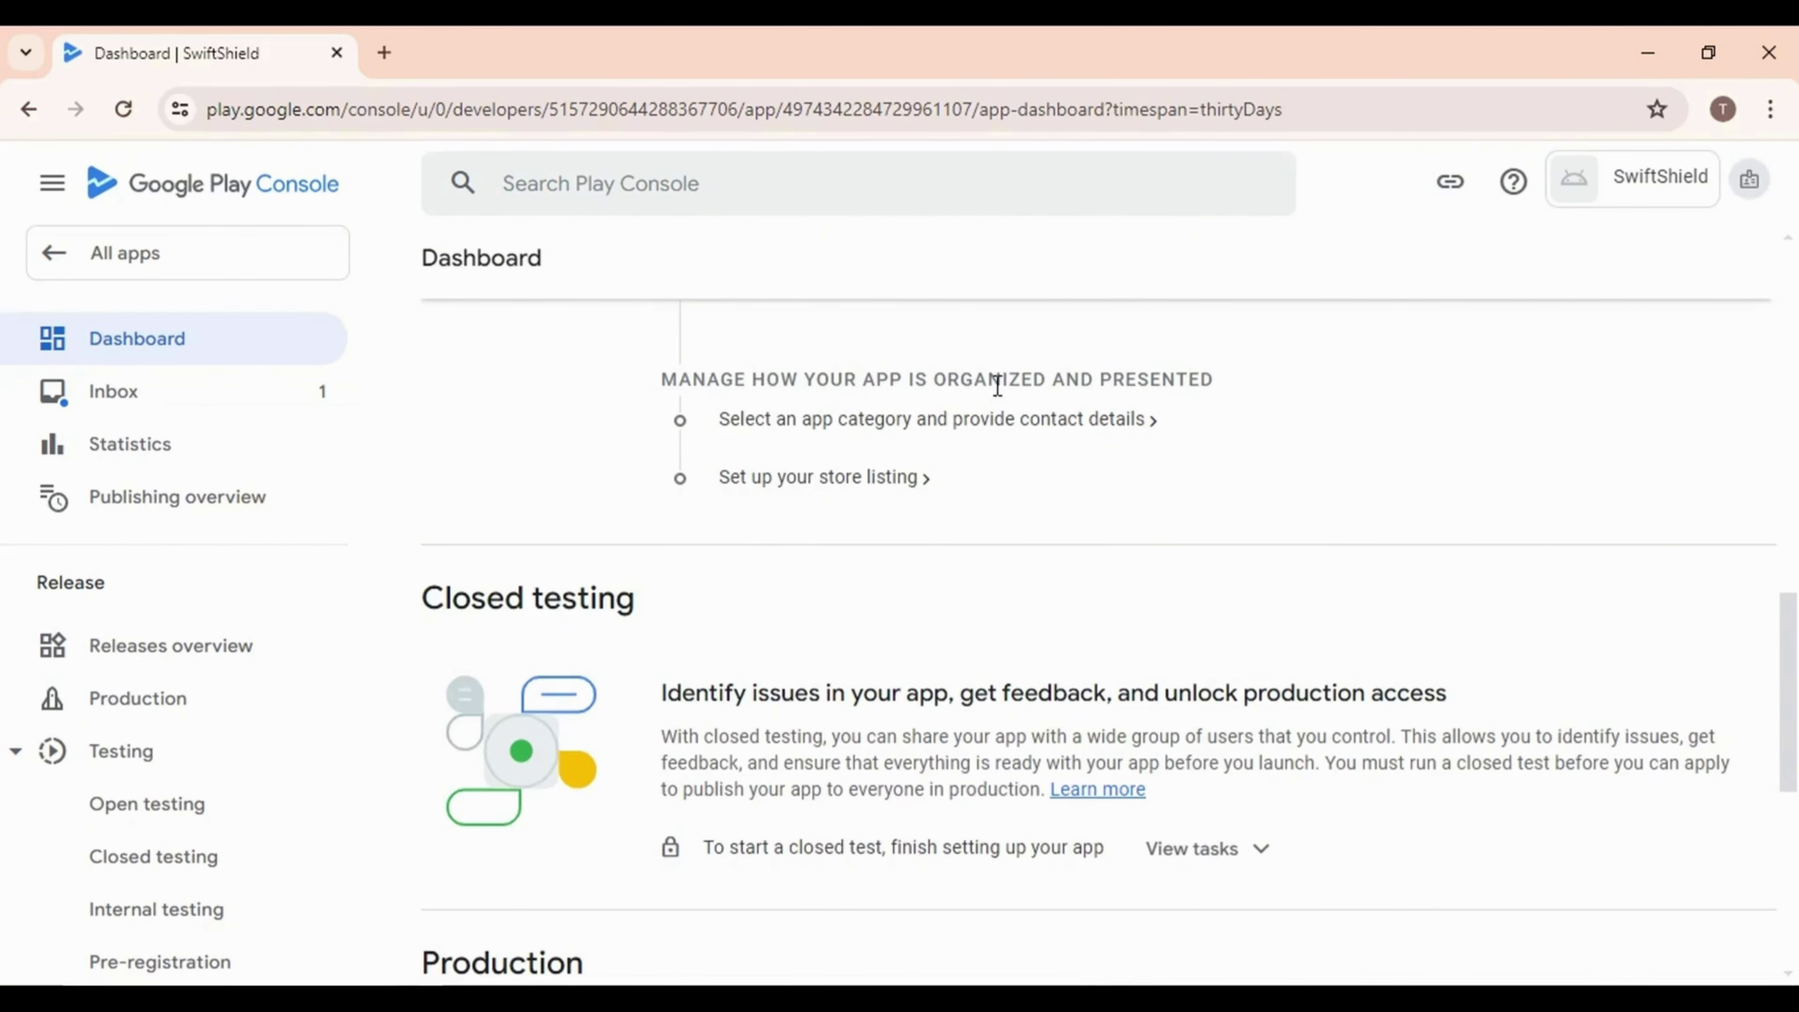
Set SwiftShield's app category to Tools in store settings and save it
click(907, 424)
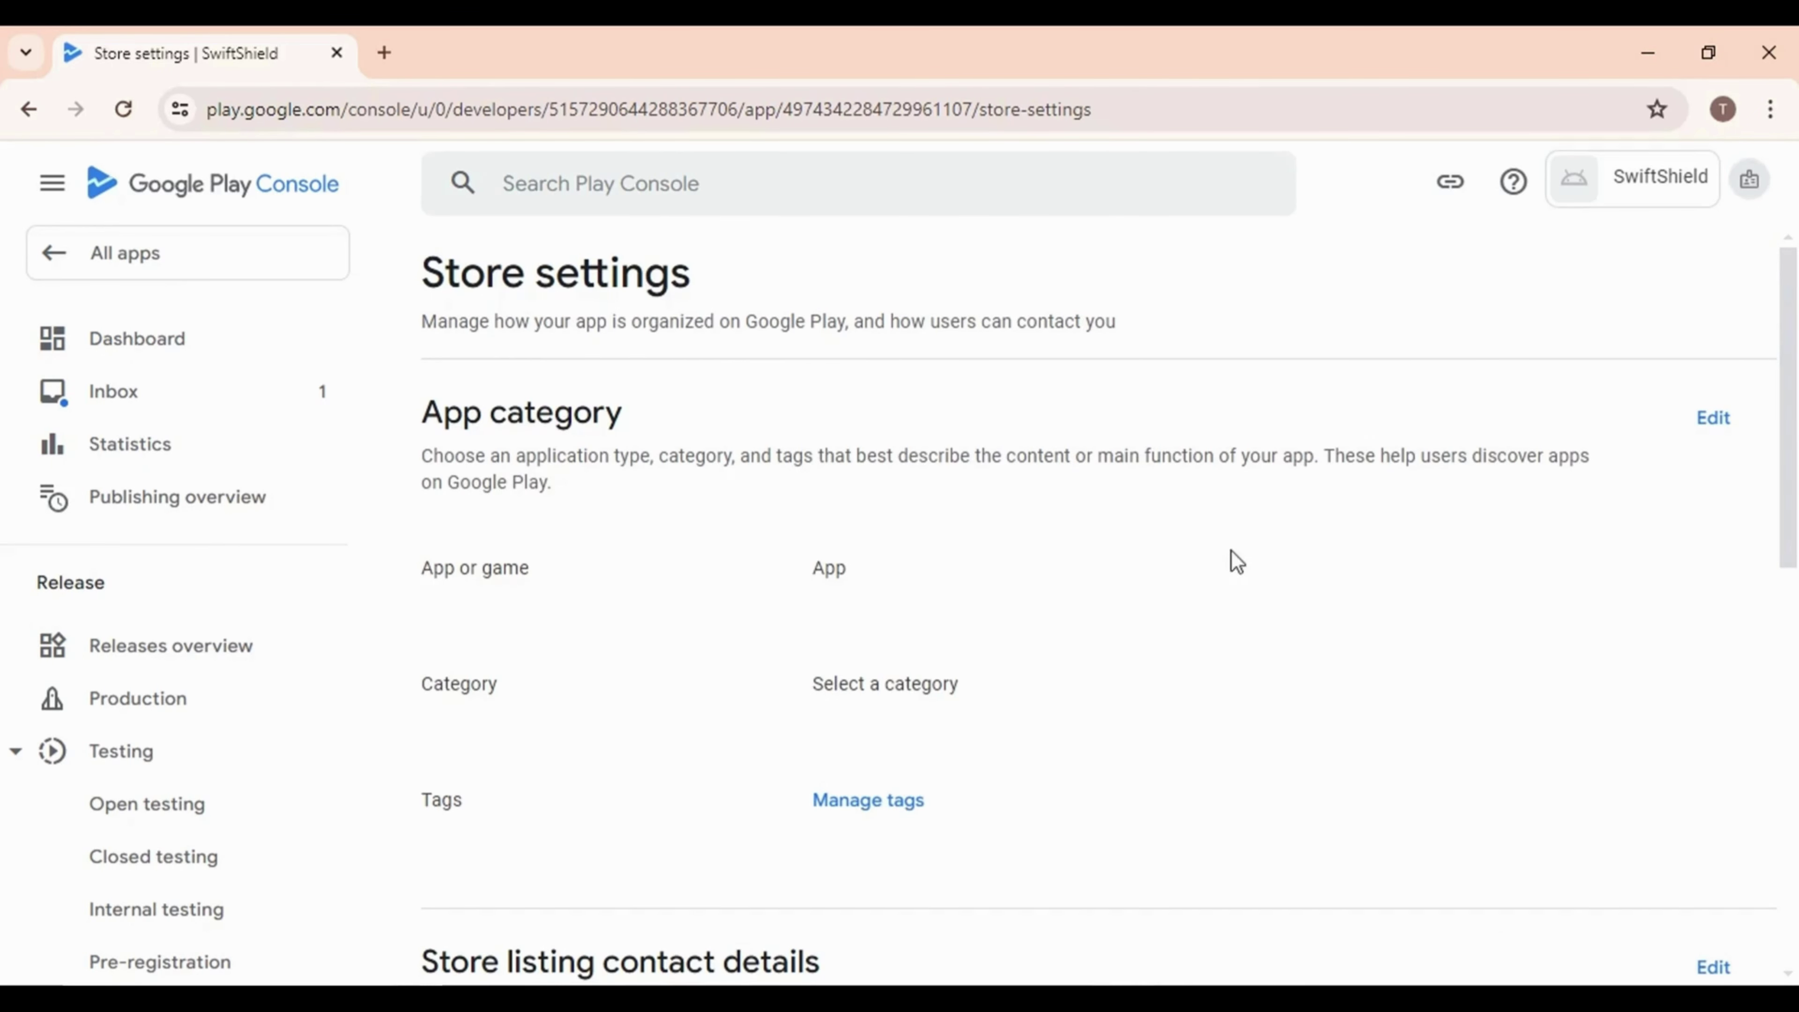
click(1714, 419)
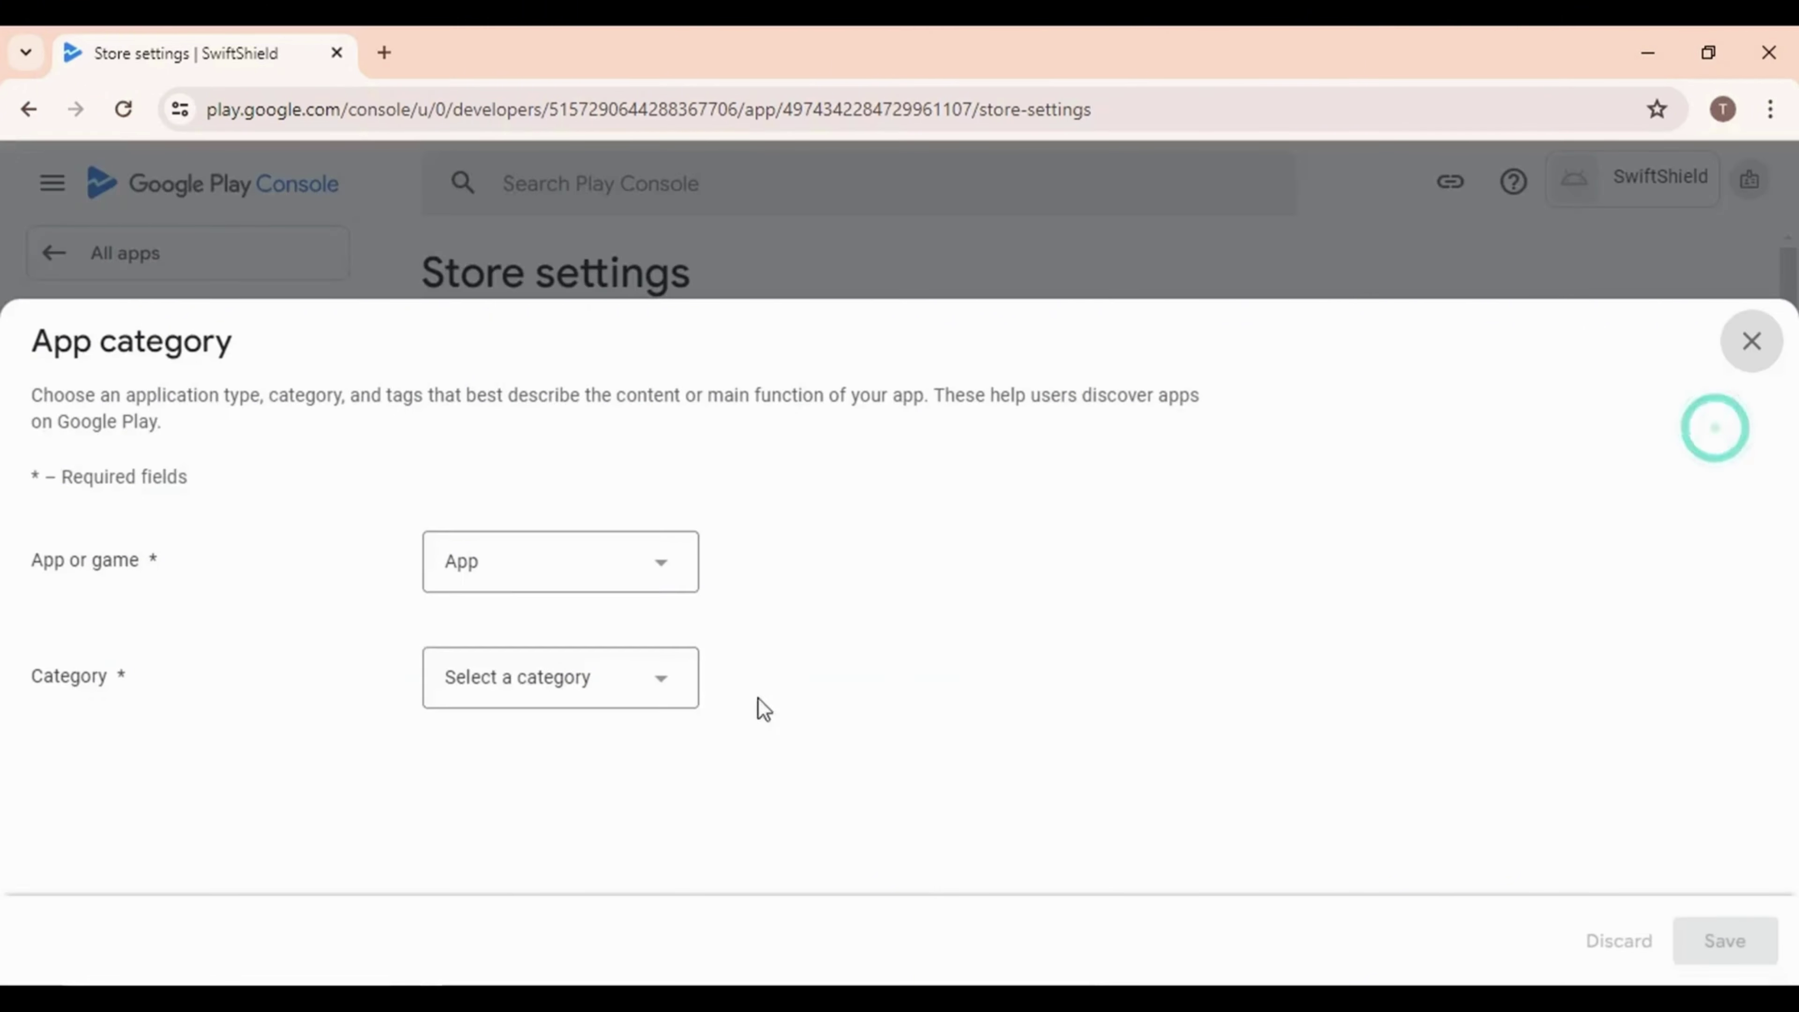
click(639, 675)
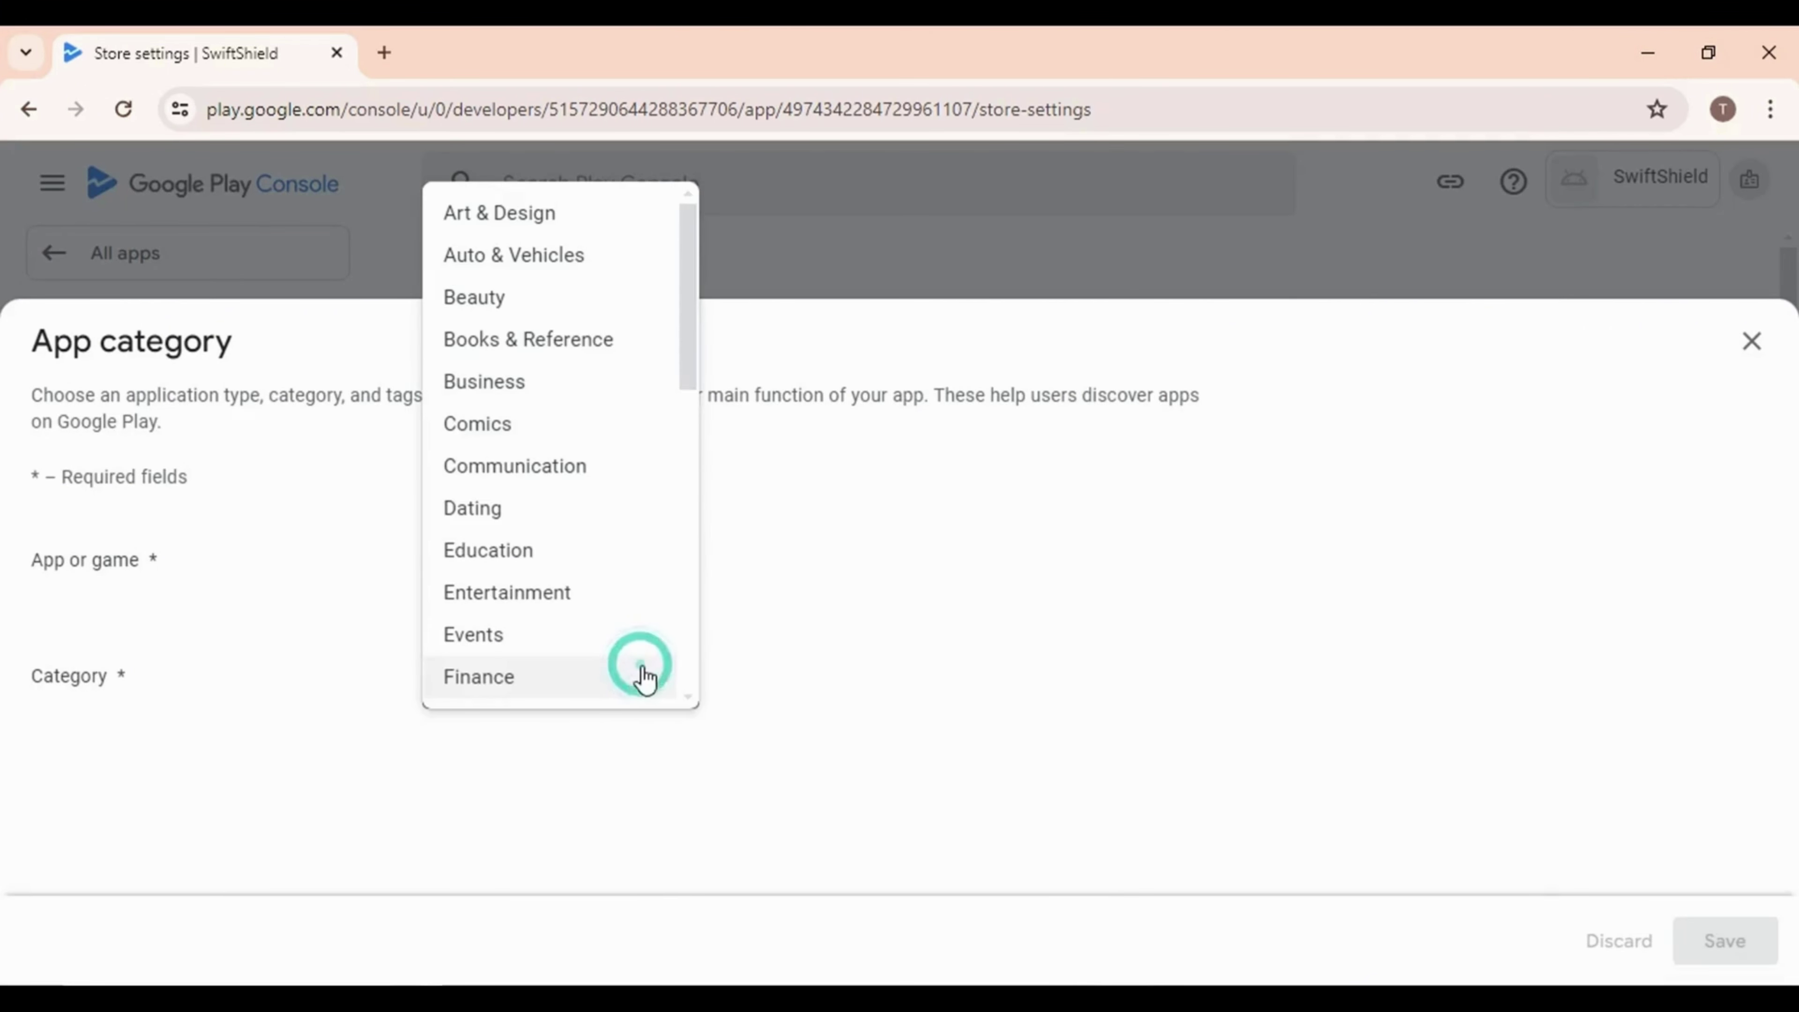
scroll(516, 303, down, 10)
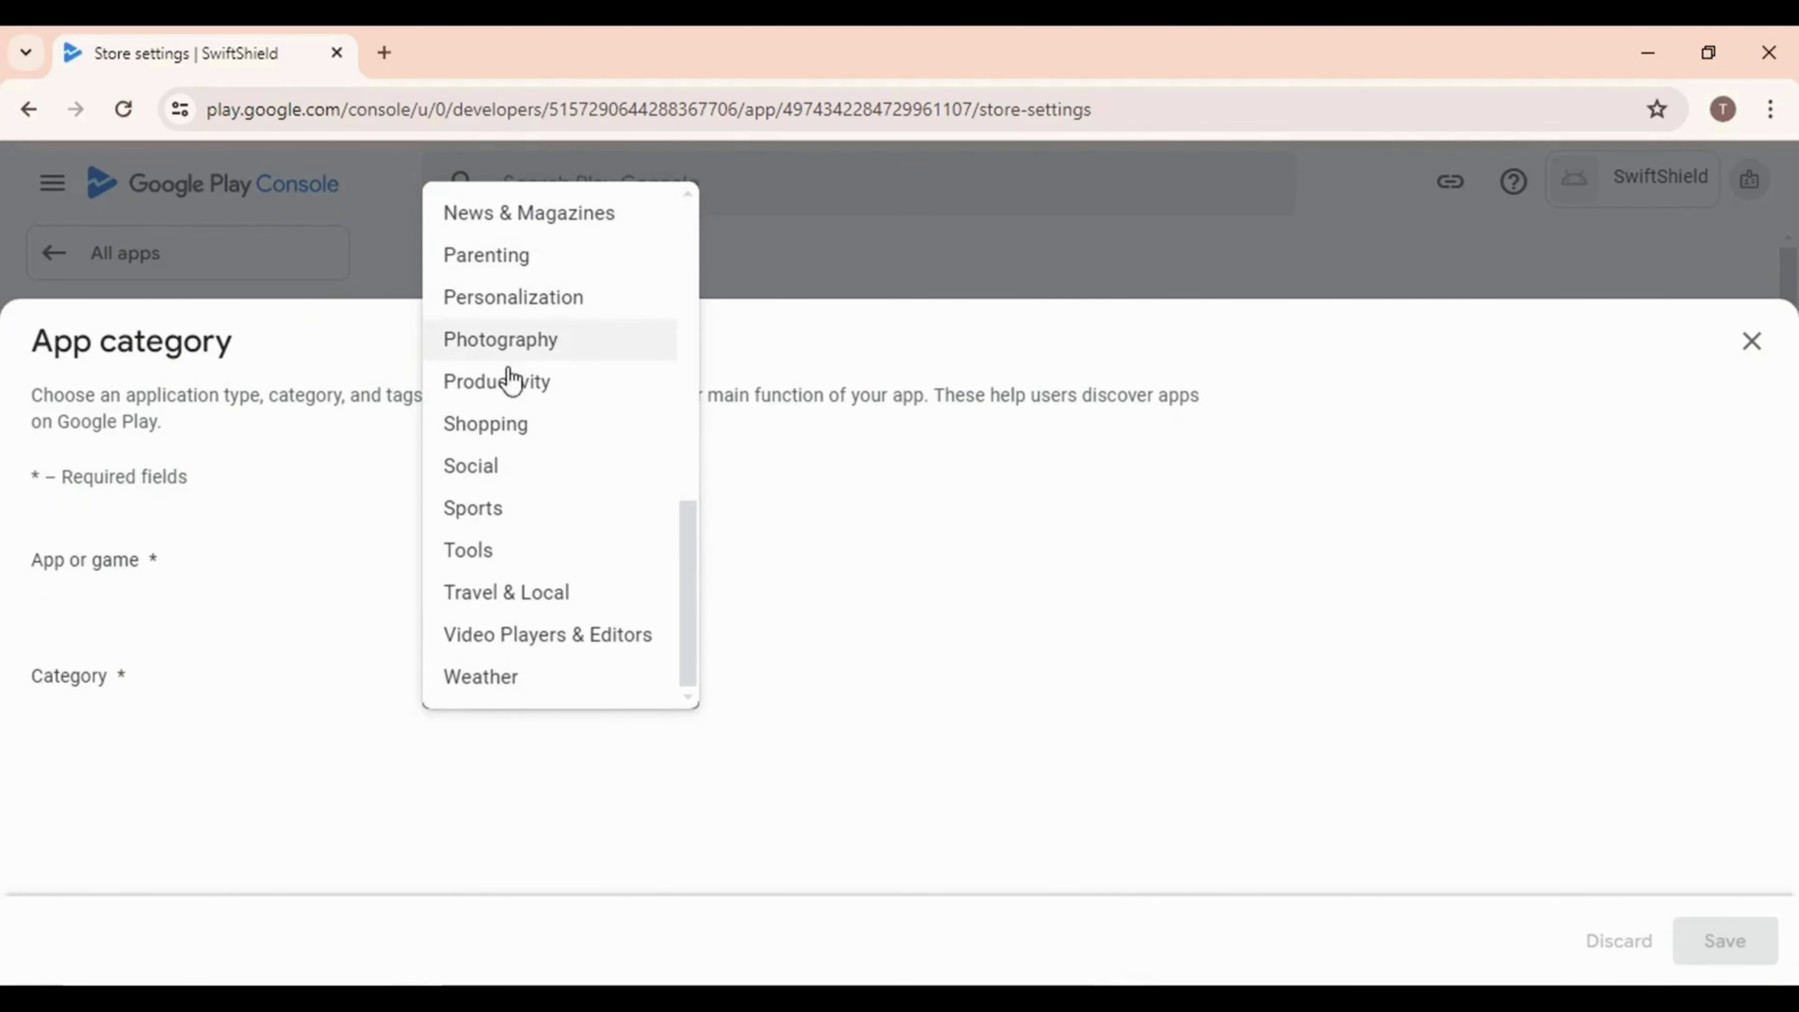
click(496, 563)
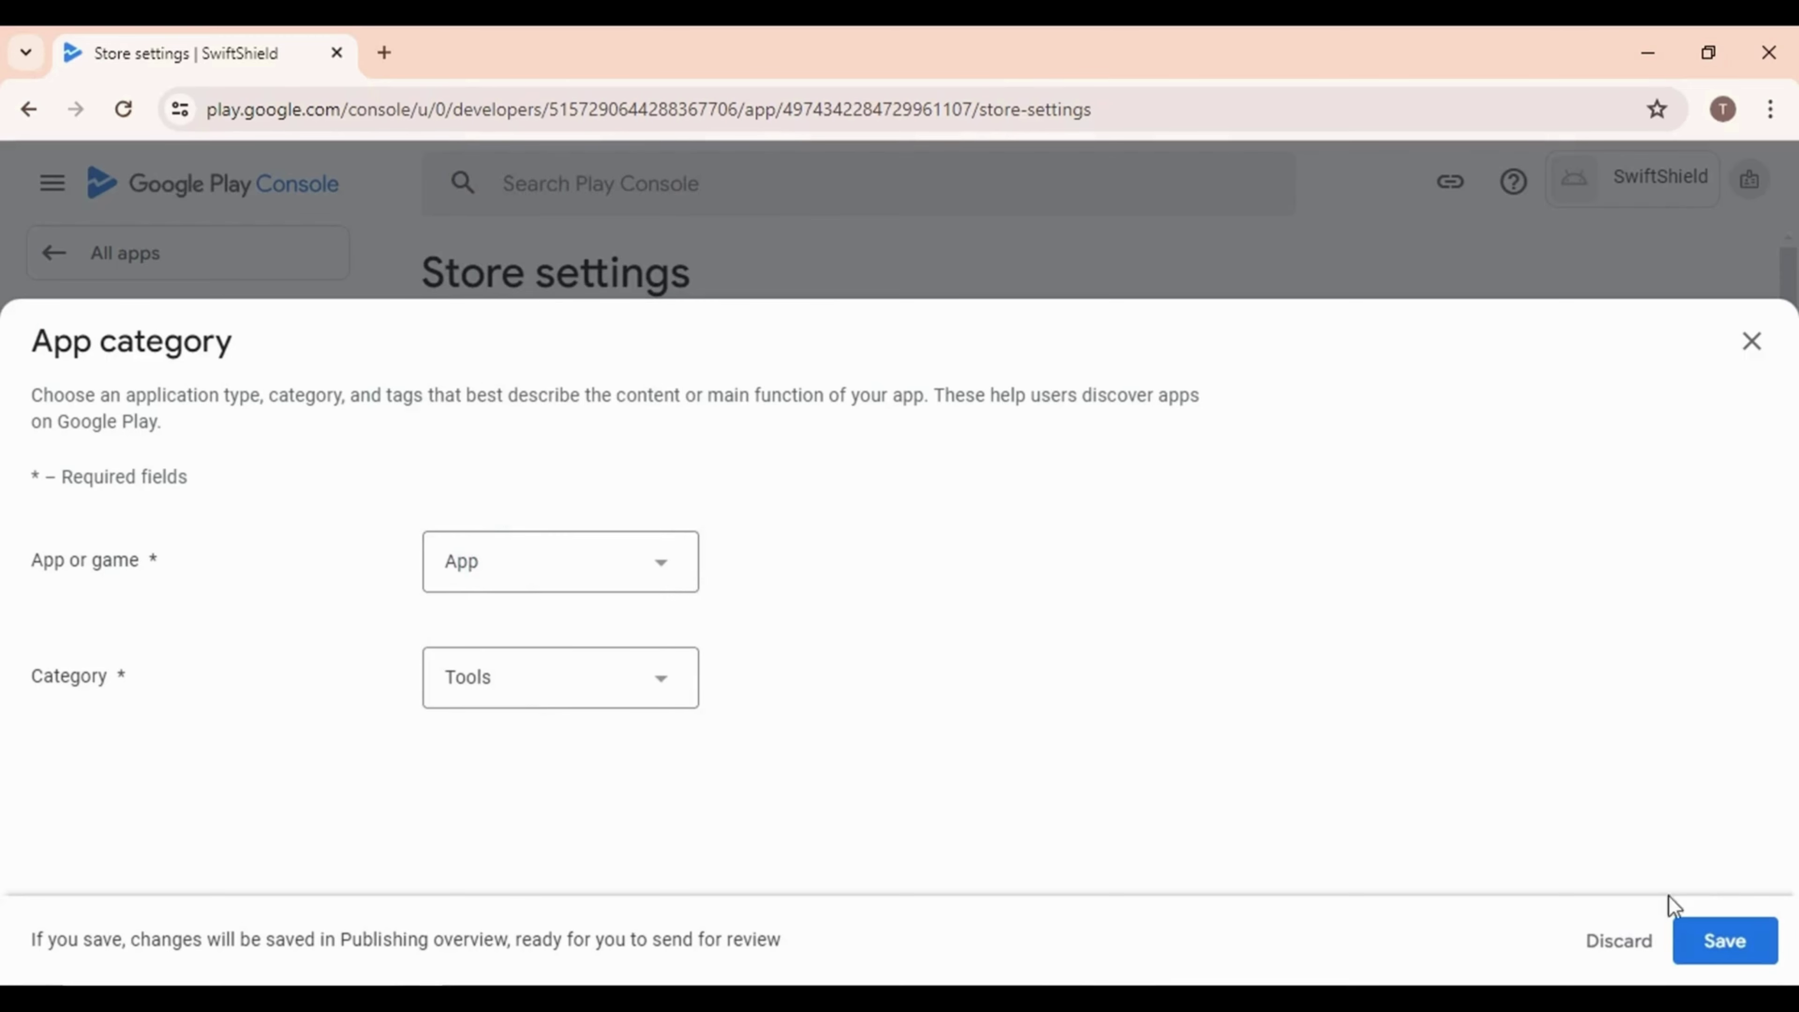
click(1712, 953)
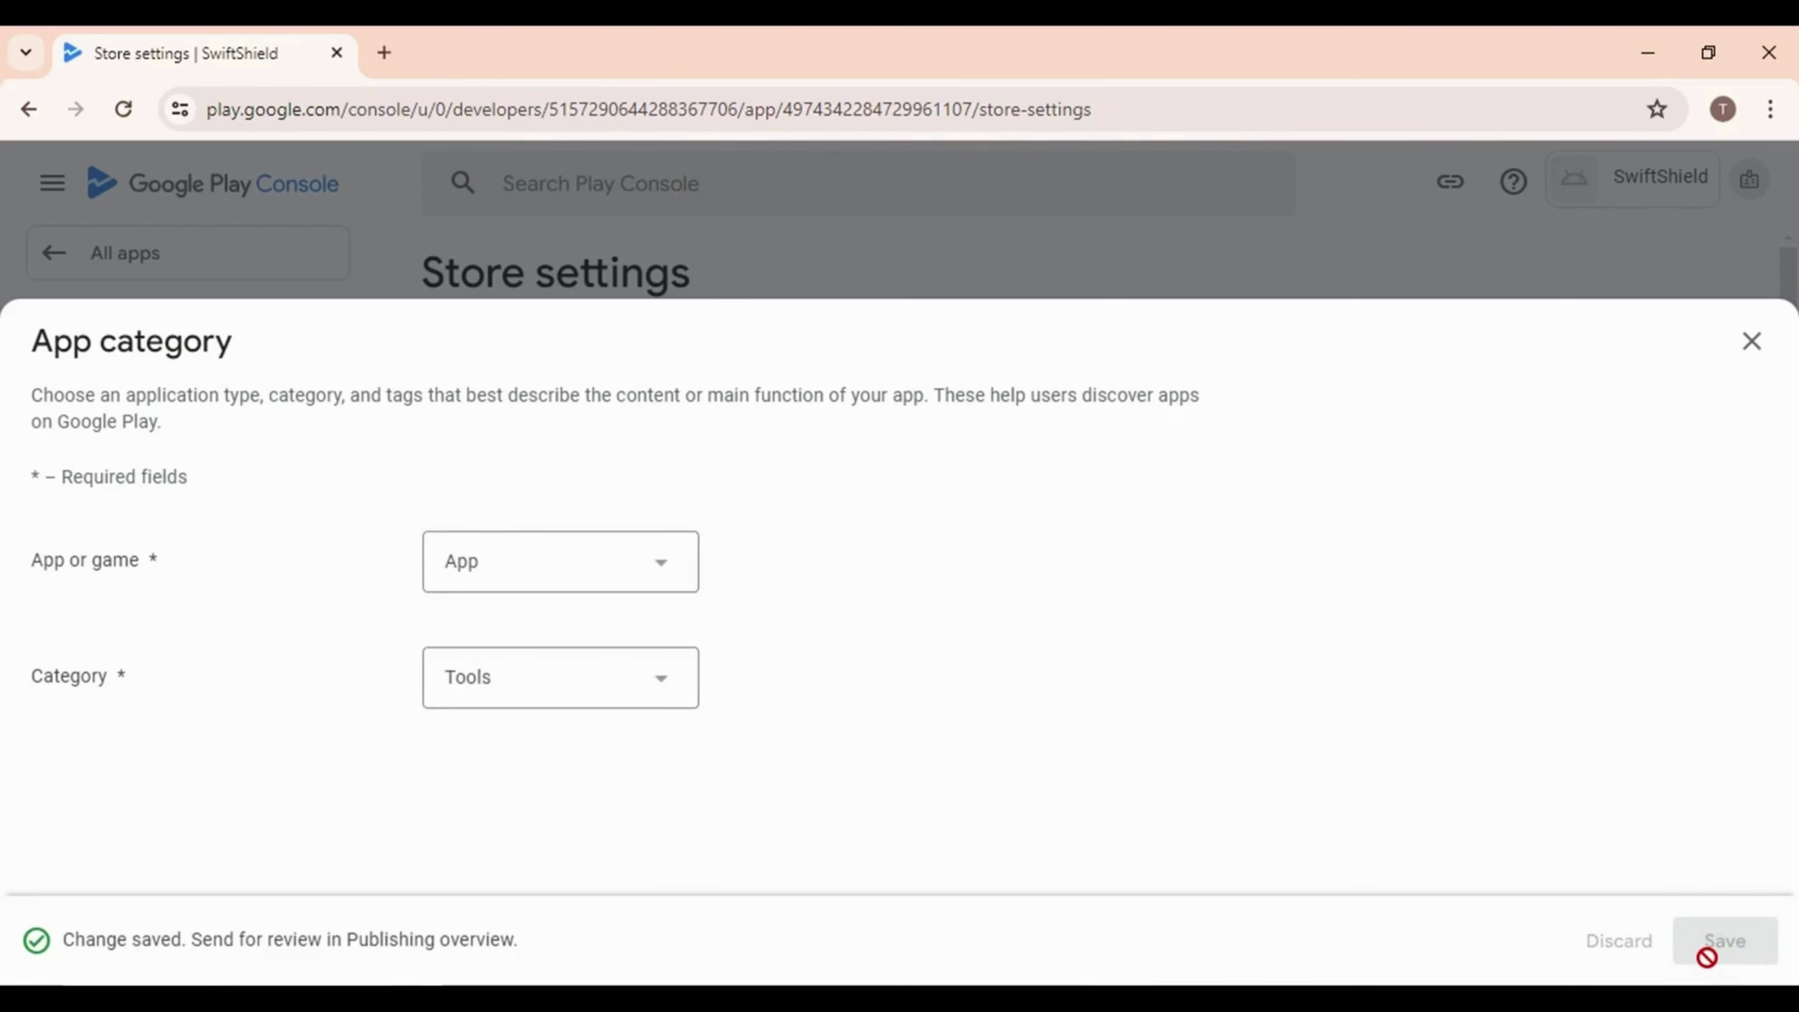
click(1752, 343)
Tick the Tools tag in Manage tags and apply it
scroll(867, 653, down, 3)
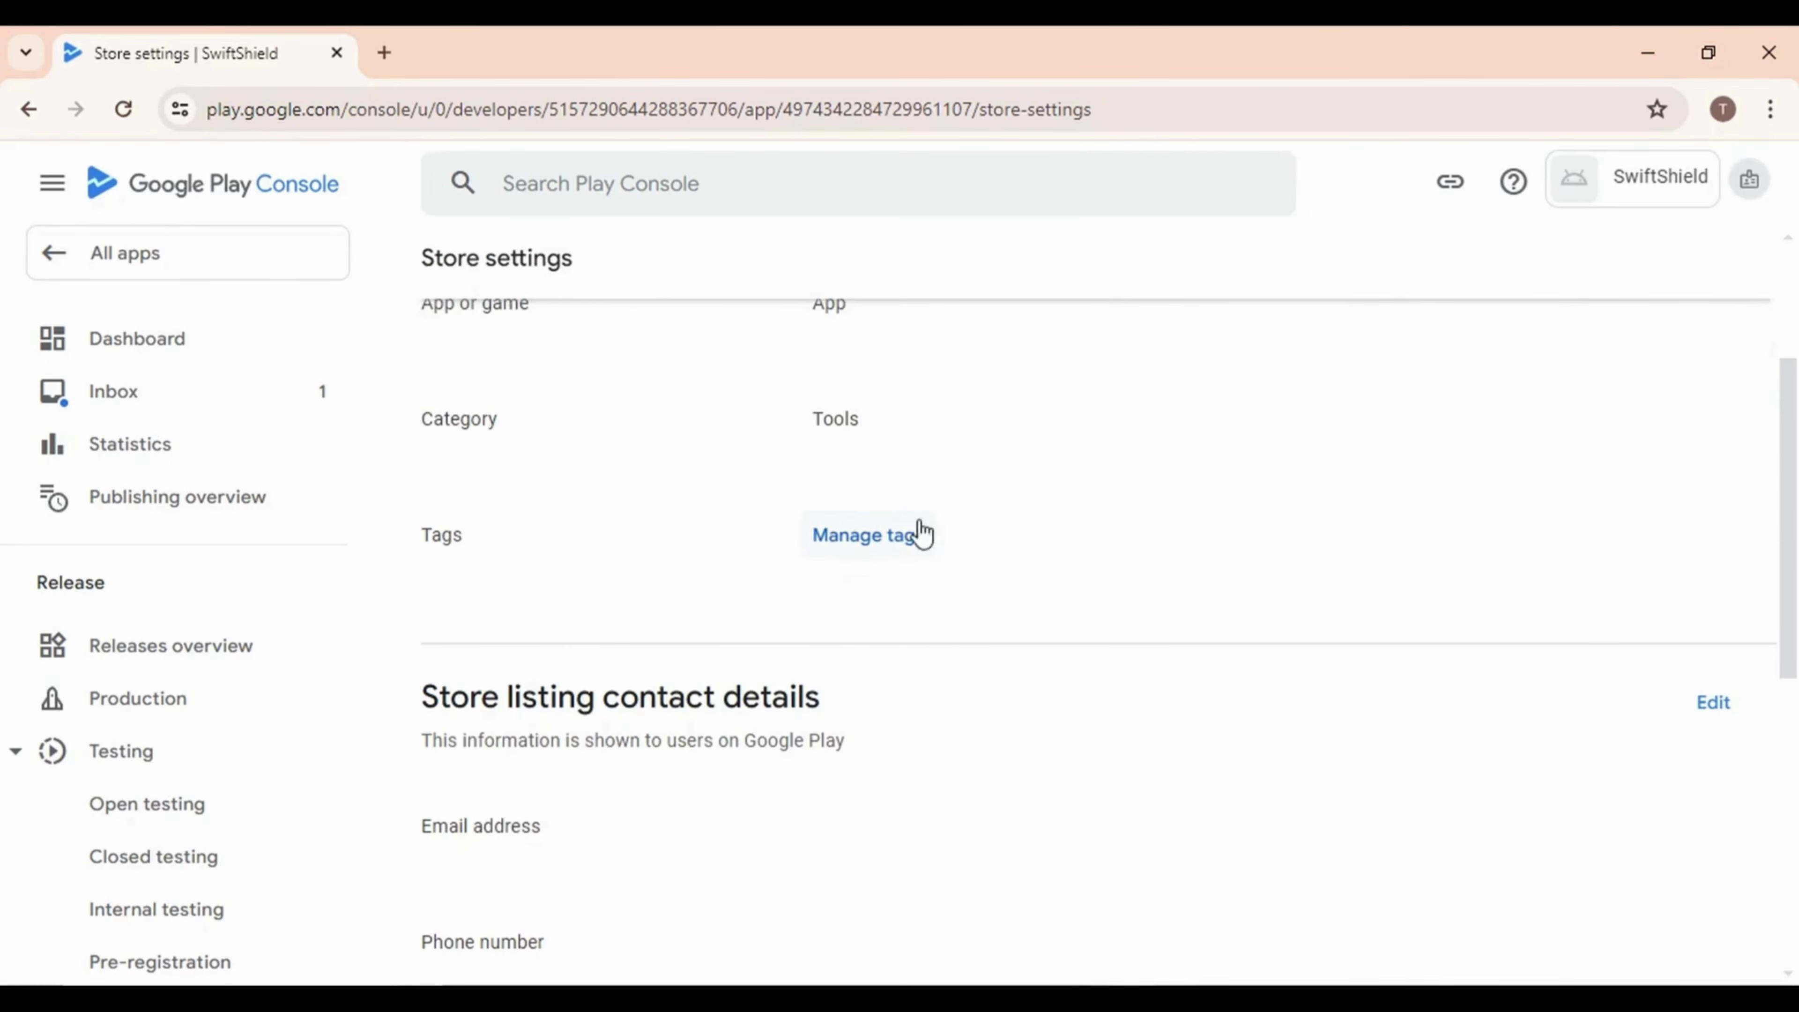
click(903, 546)
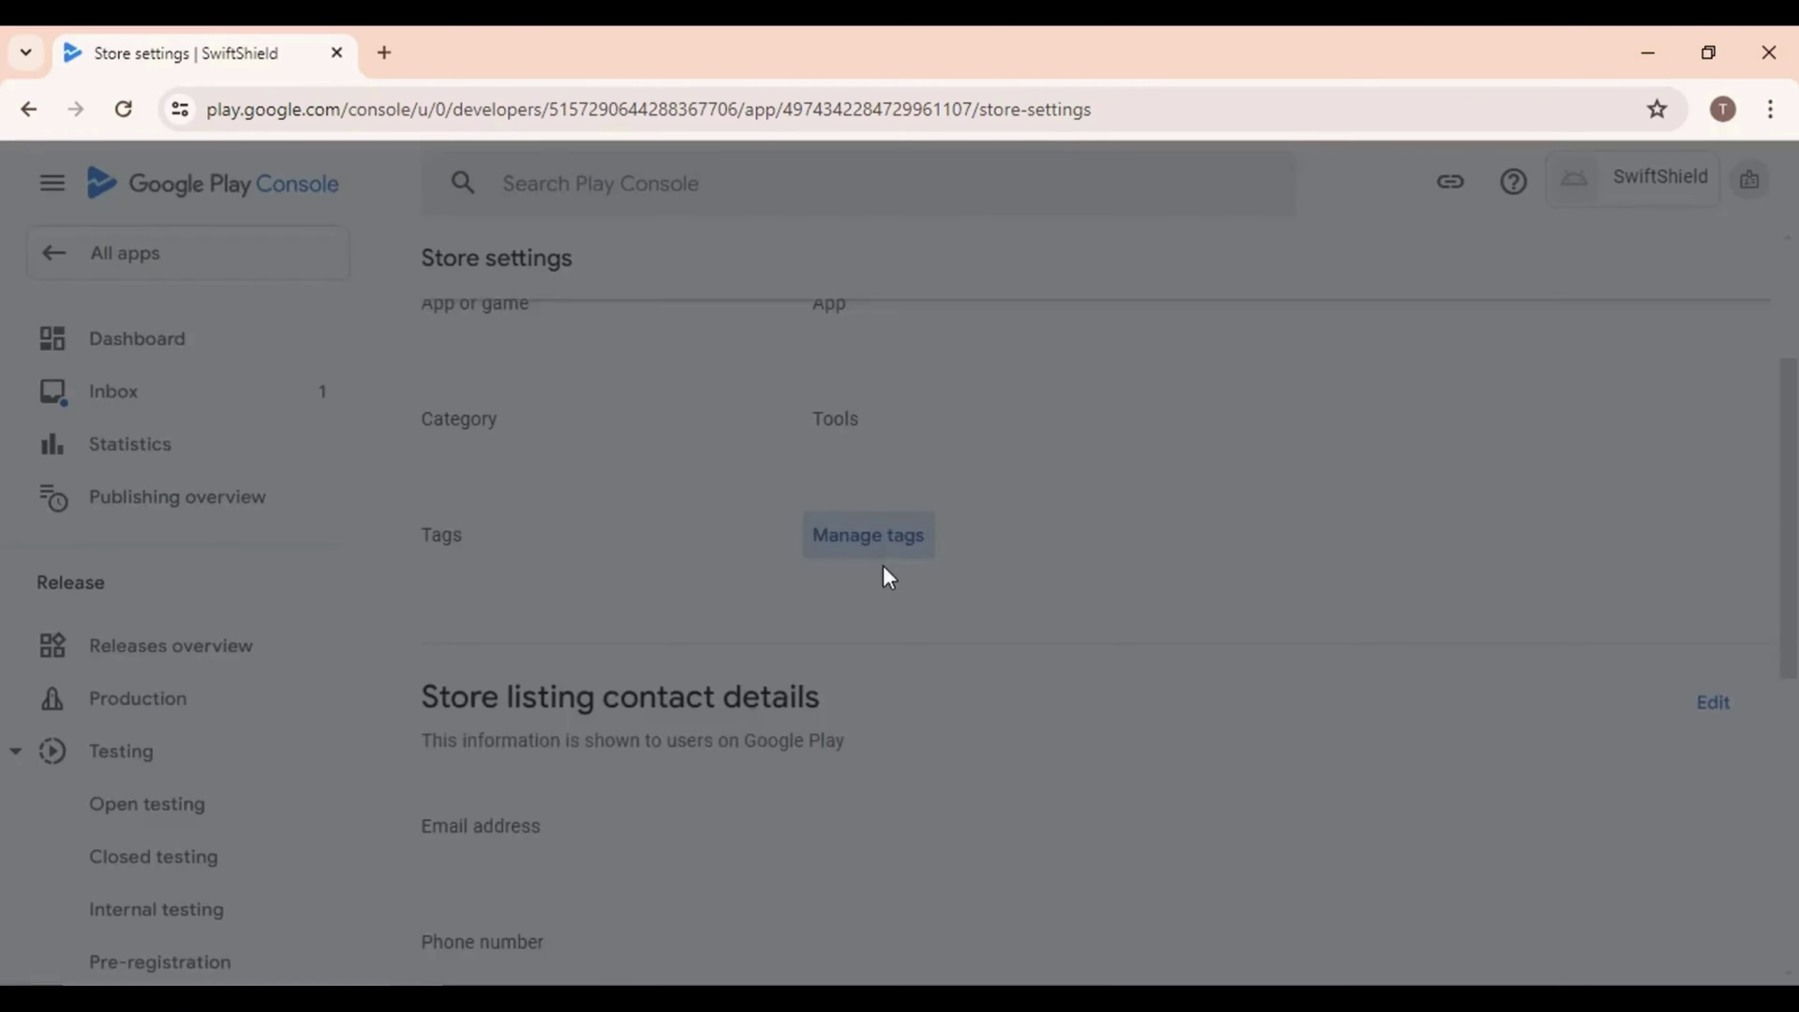
scroll(537, 690, down, 10)
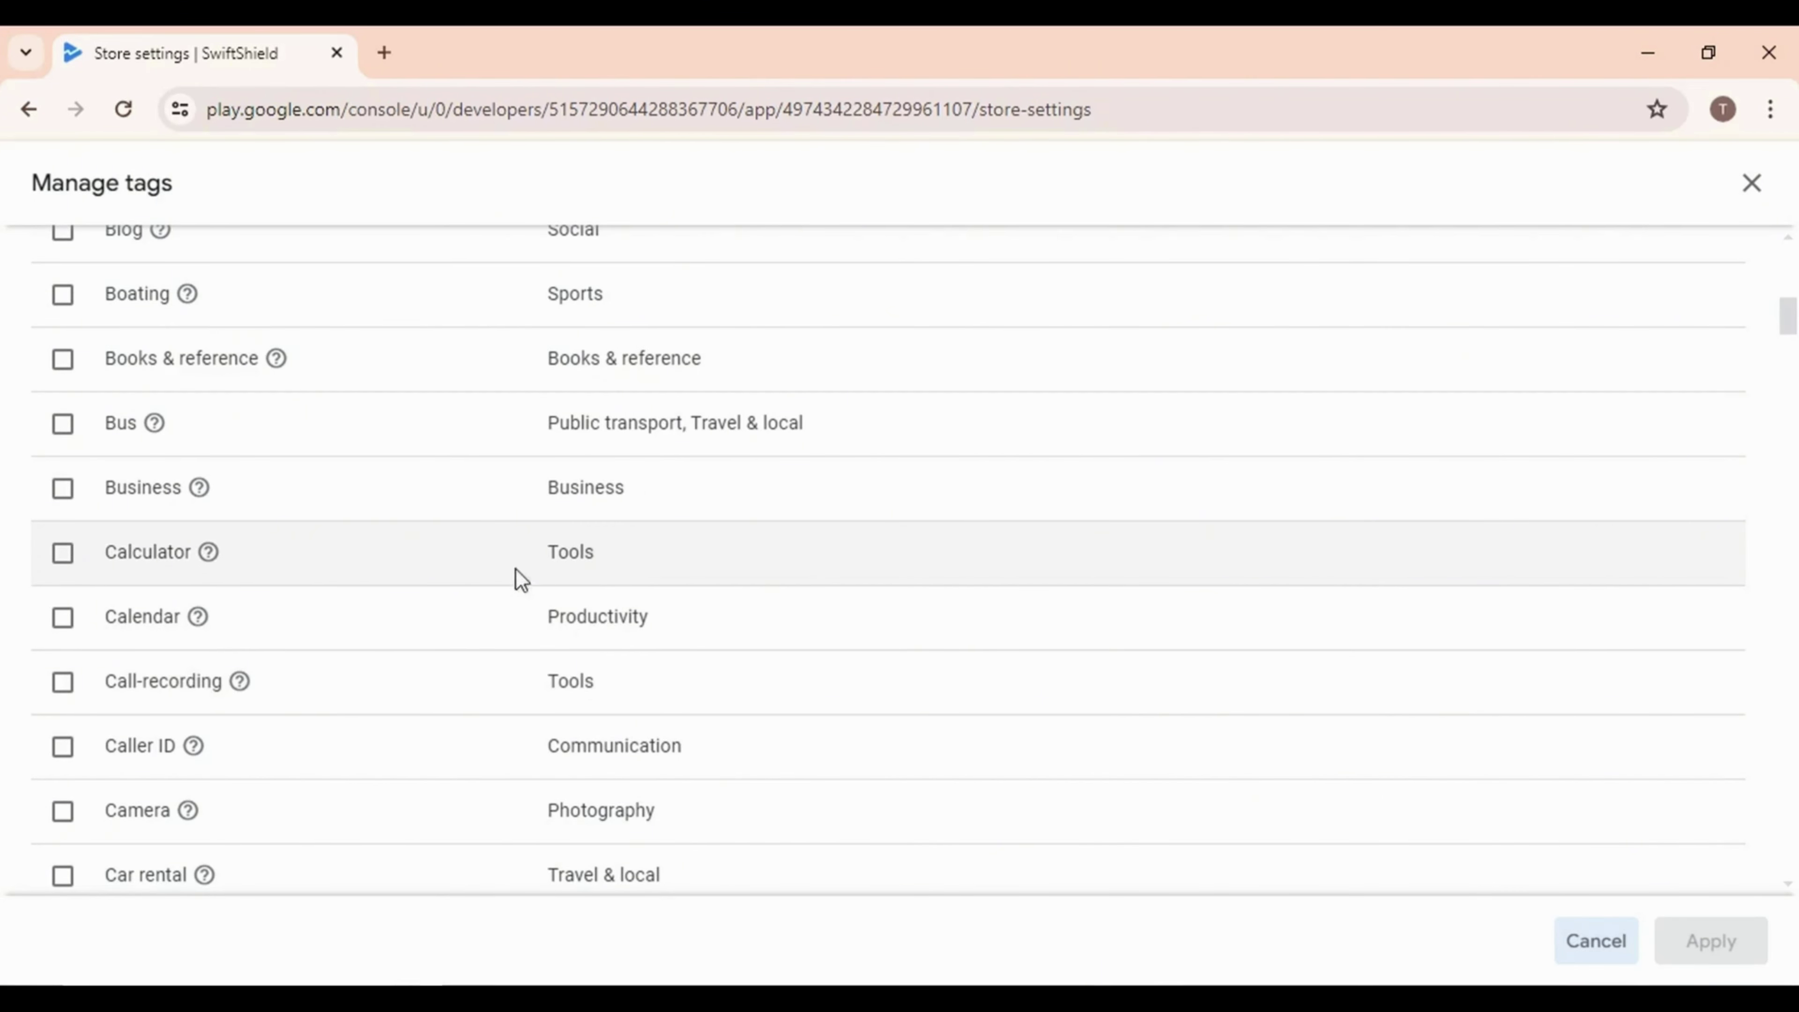
scroll(580, 564, down, 9)
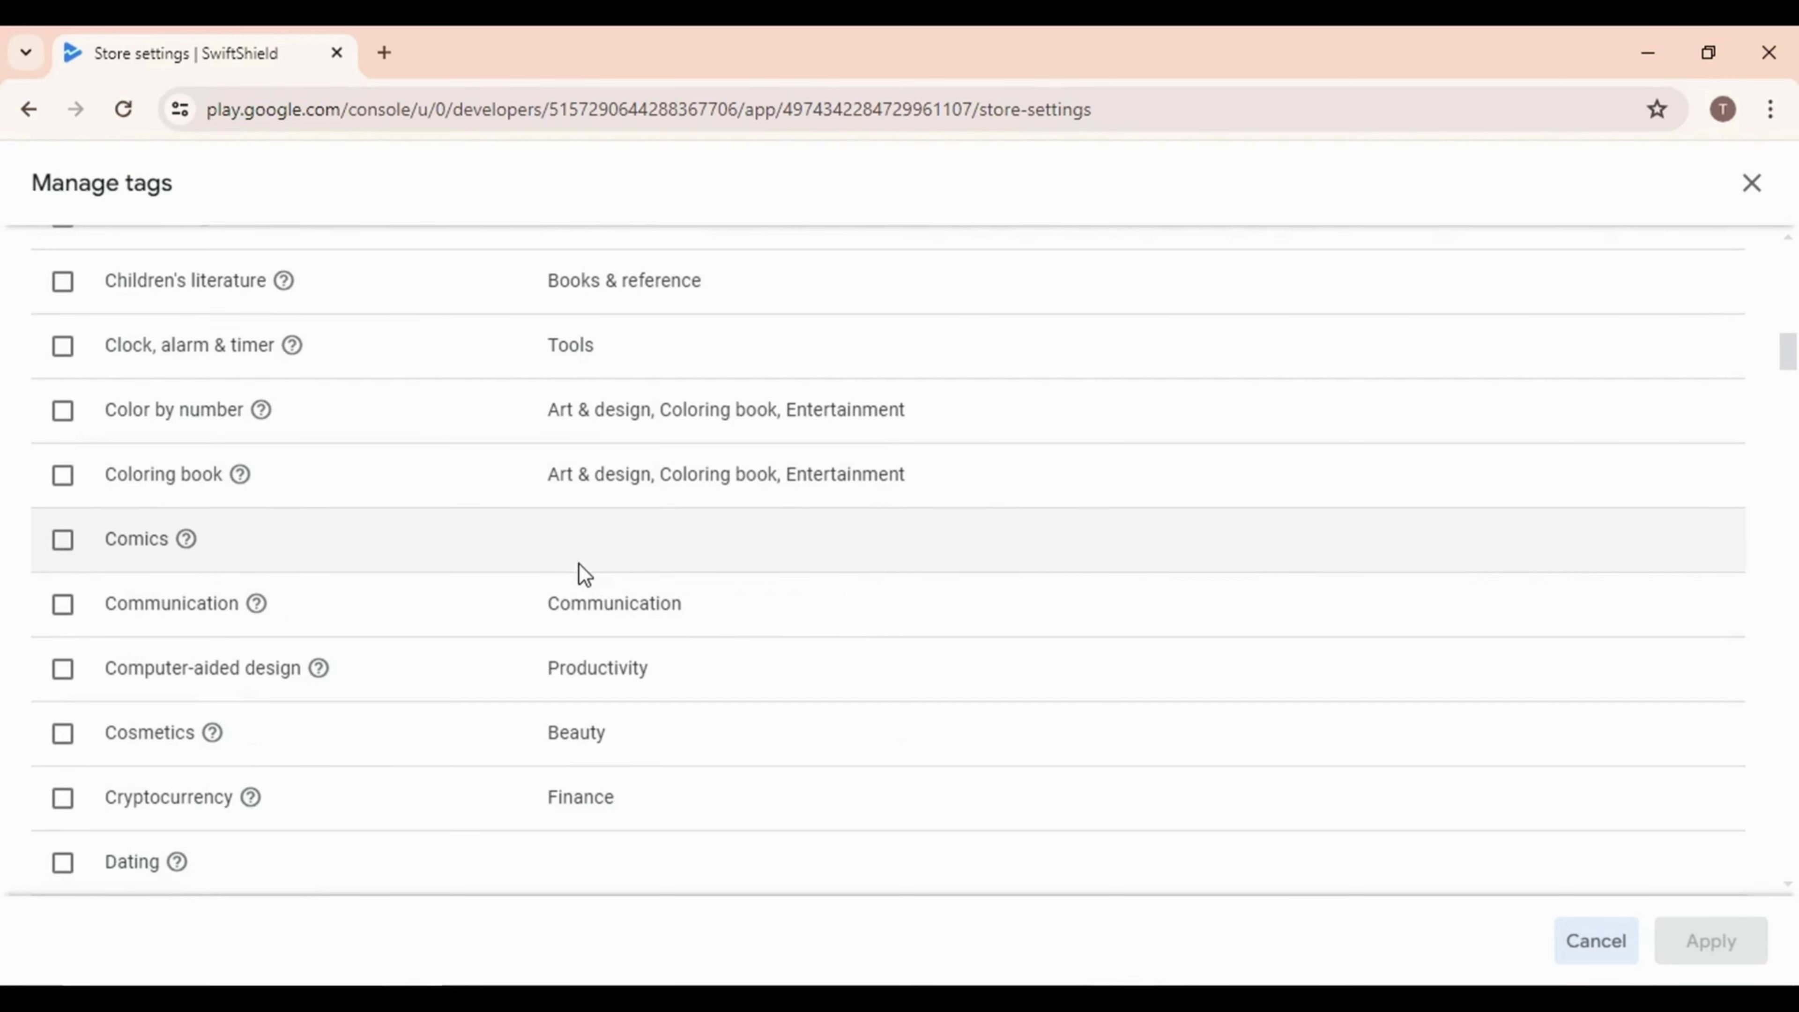
scroll(586, 536, down, 10)
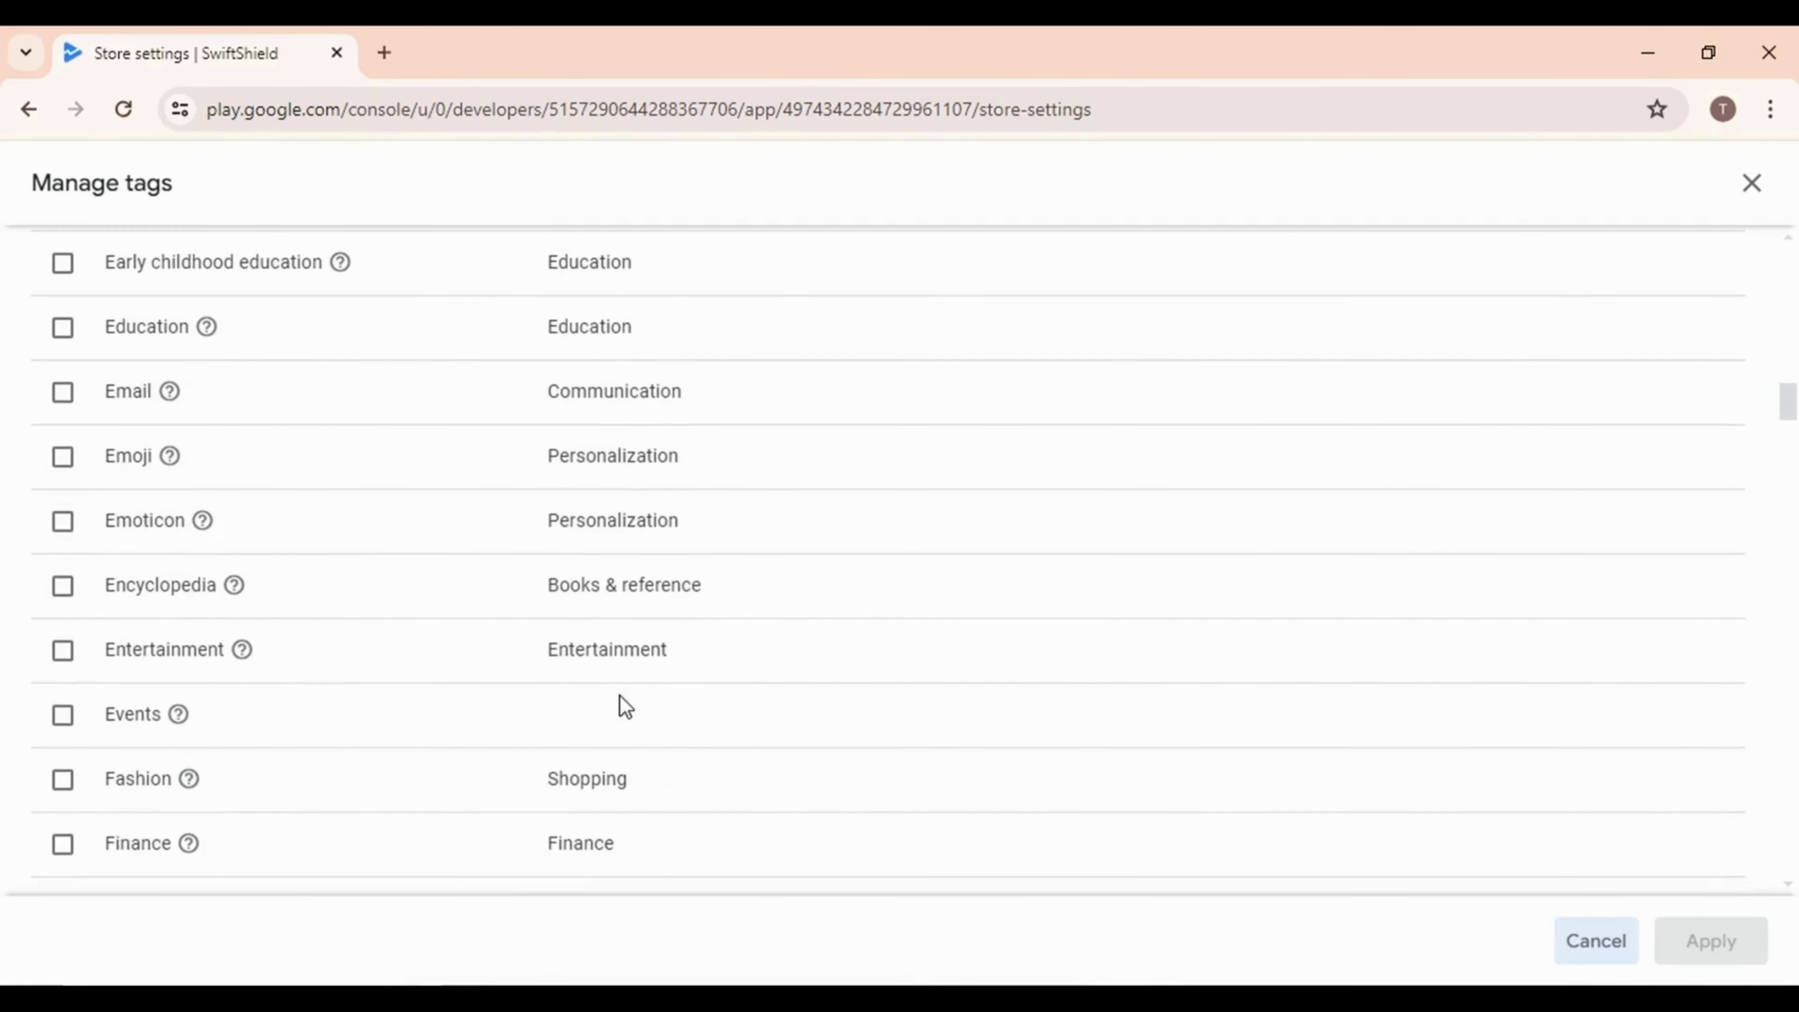
scroll(650, 717, down, 8)
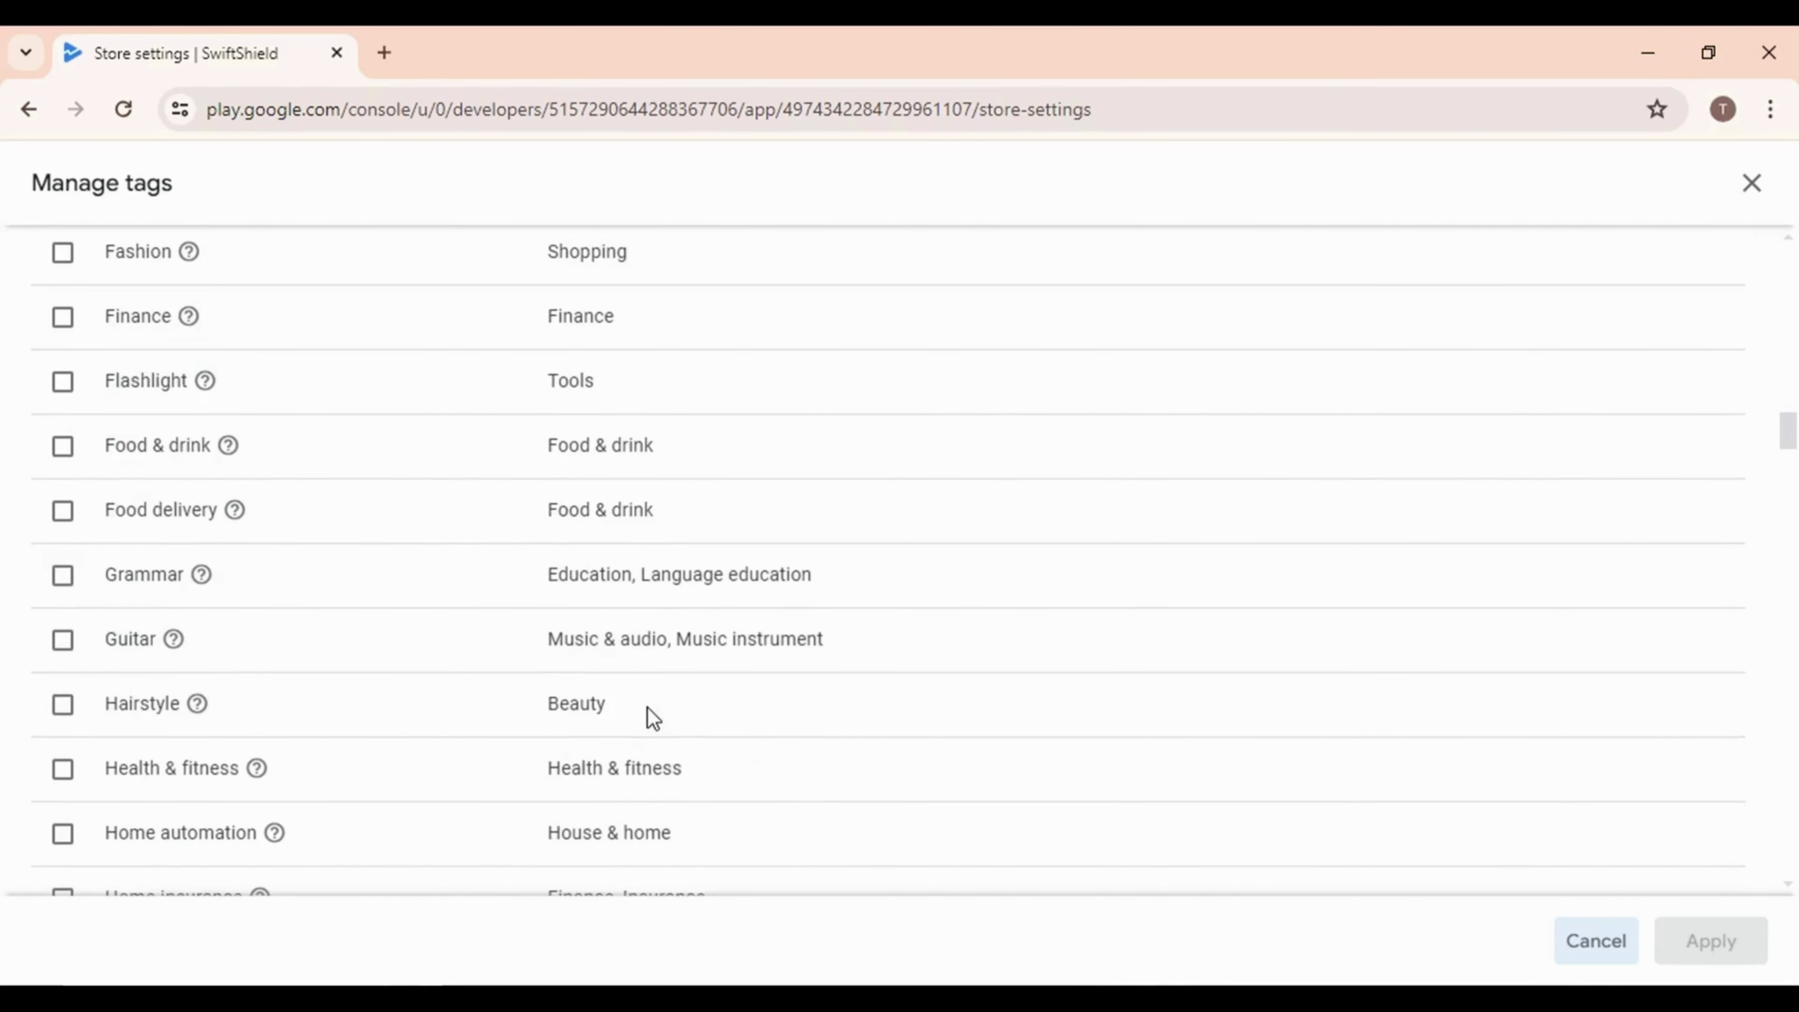
scroll(650, 705, down, 20)
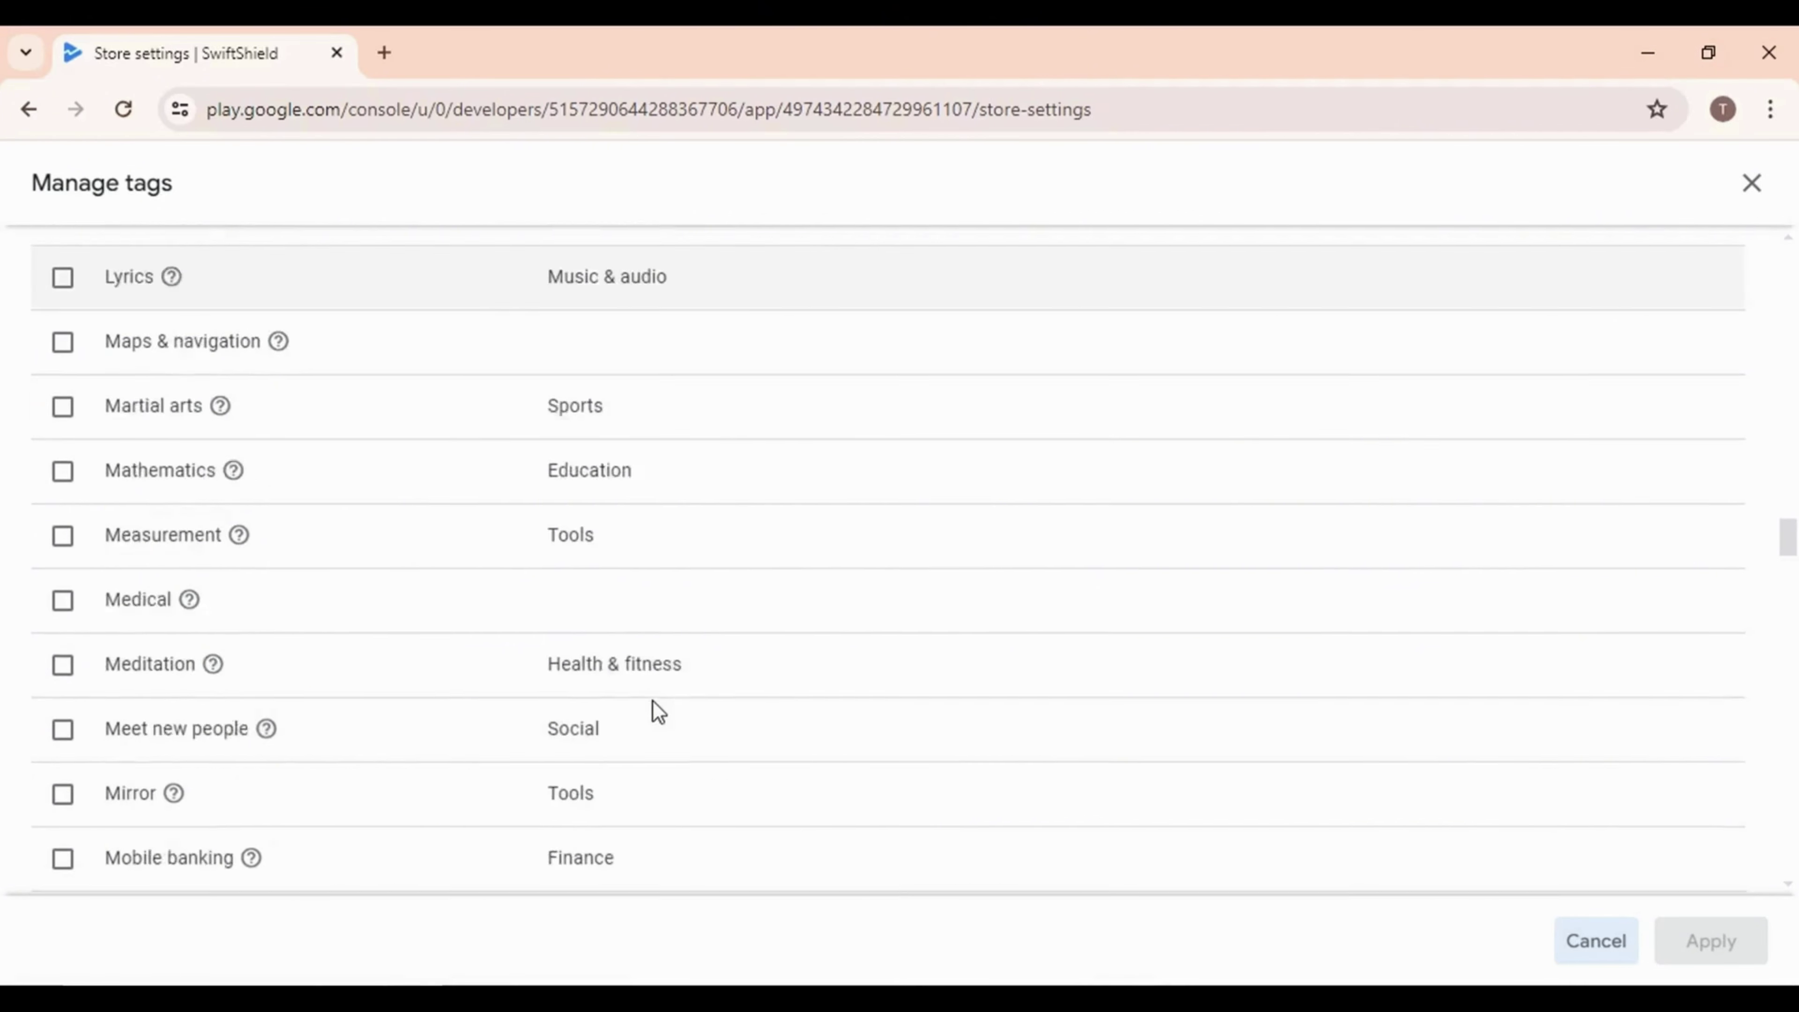
scroll(655, 701, down, 20)
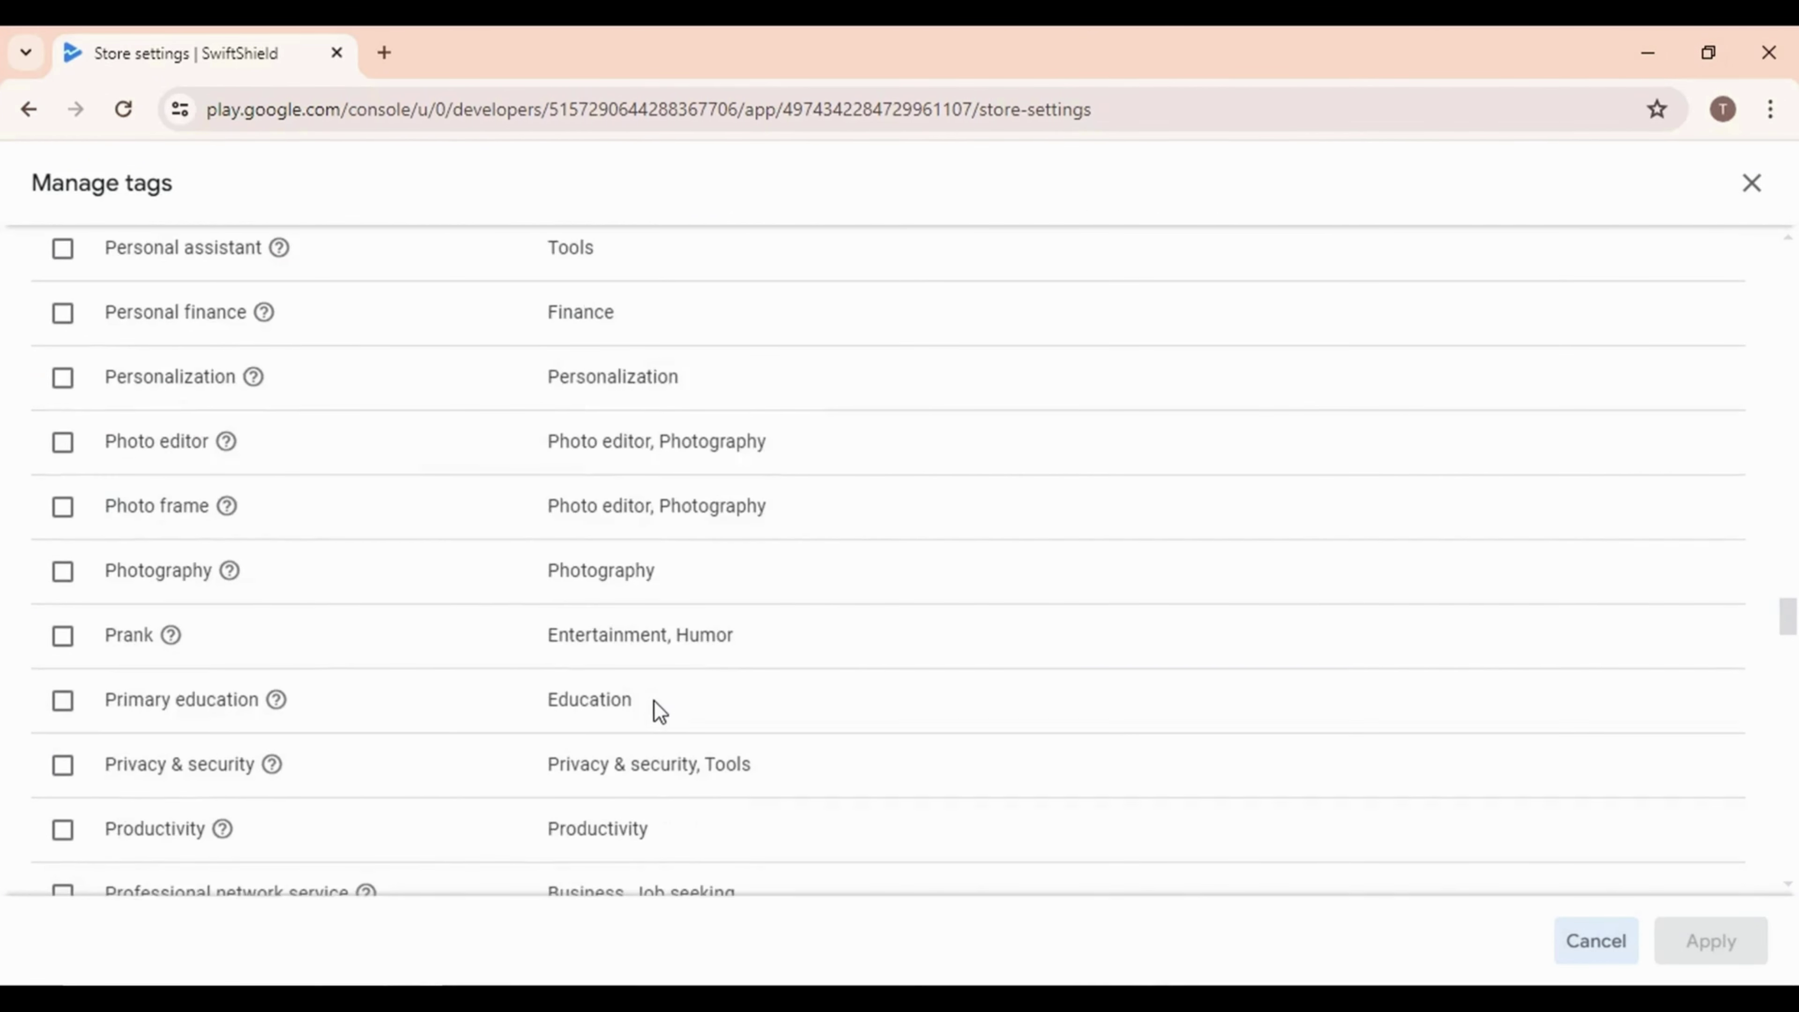
scroll(668, 723, down, 15)
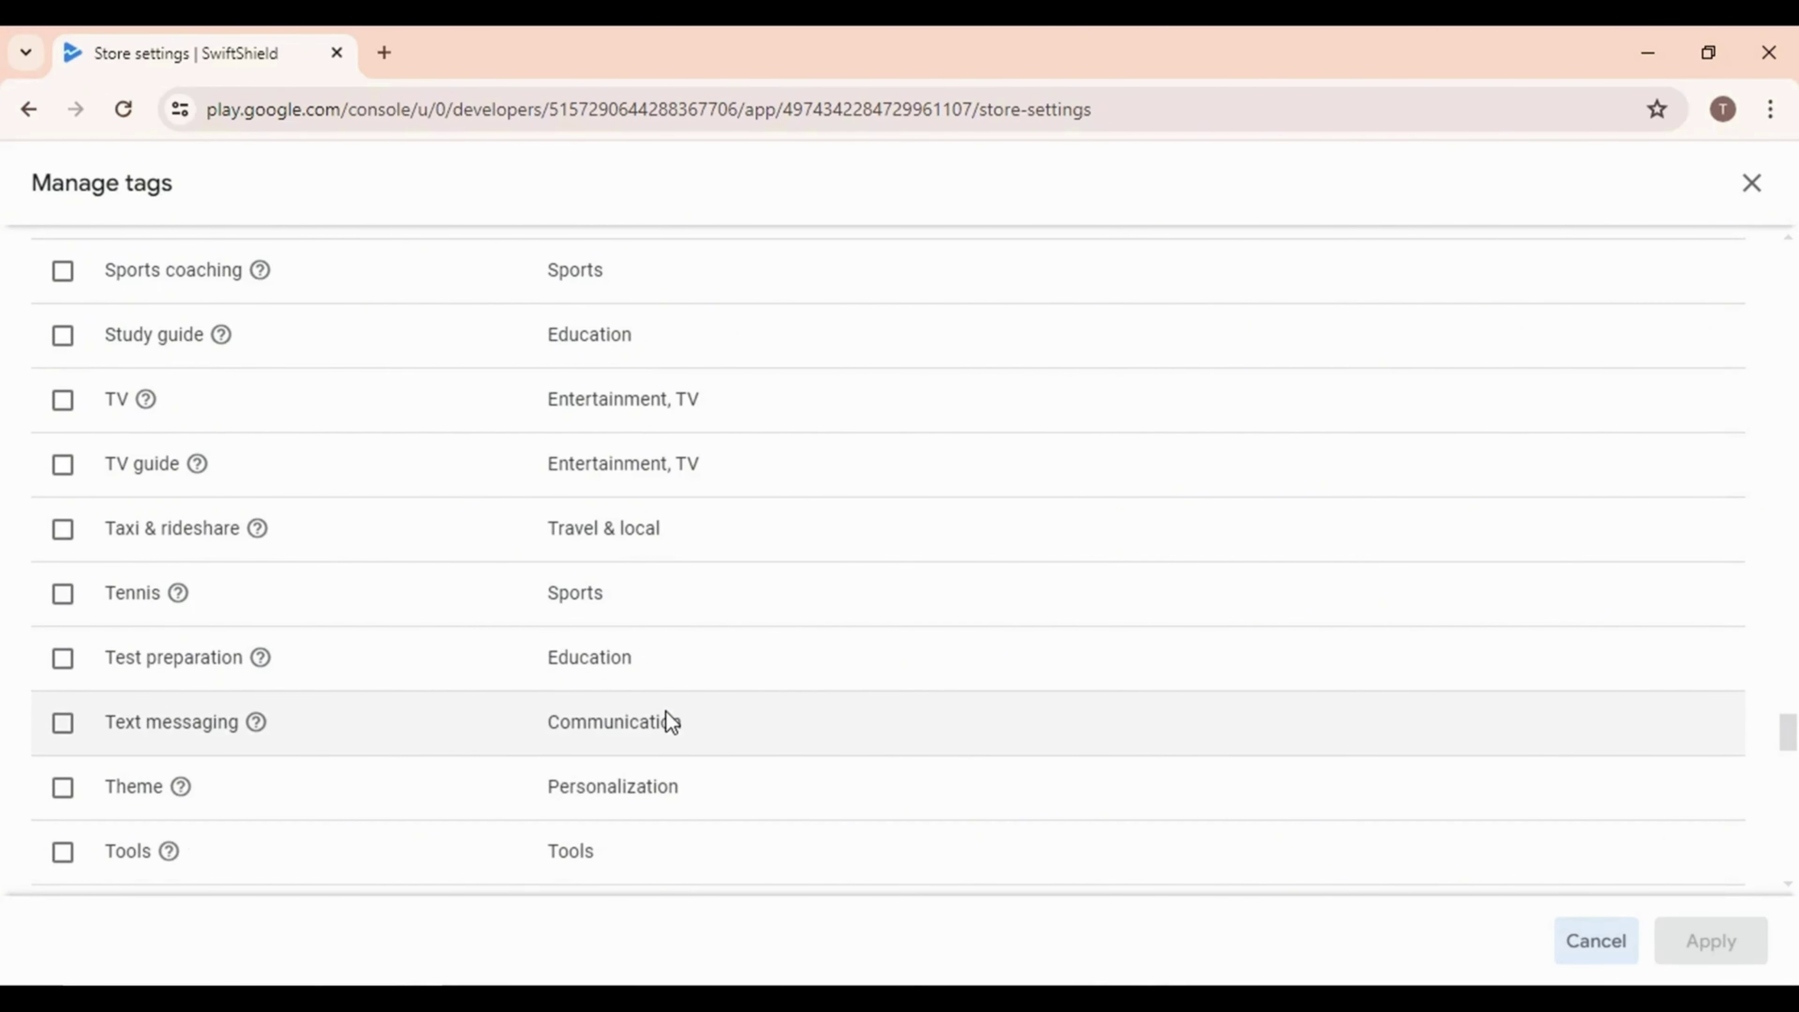
scroll(666, 723, down, 2)
click(63, 720)
scroll(827, 691, down, 15)
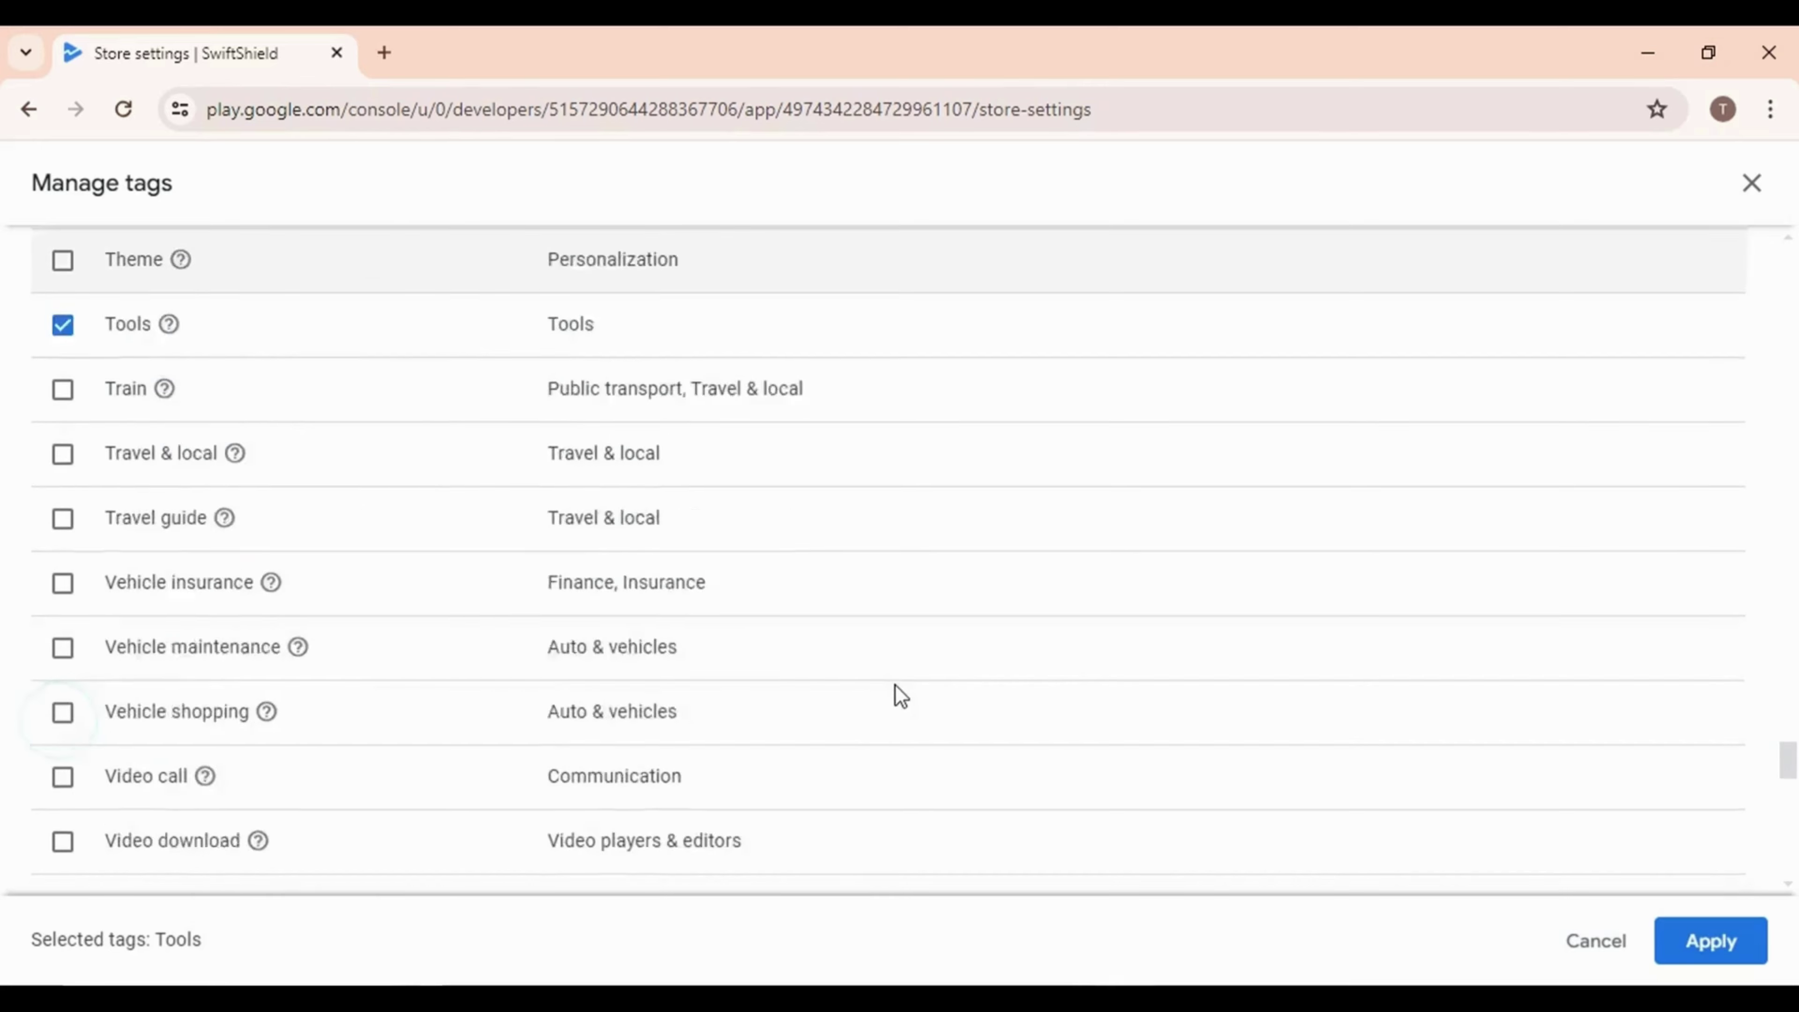
click(1720, 957)
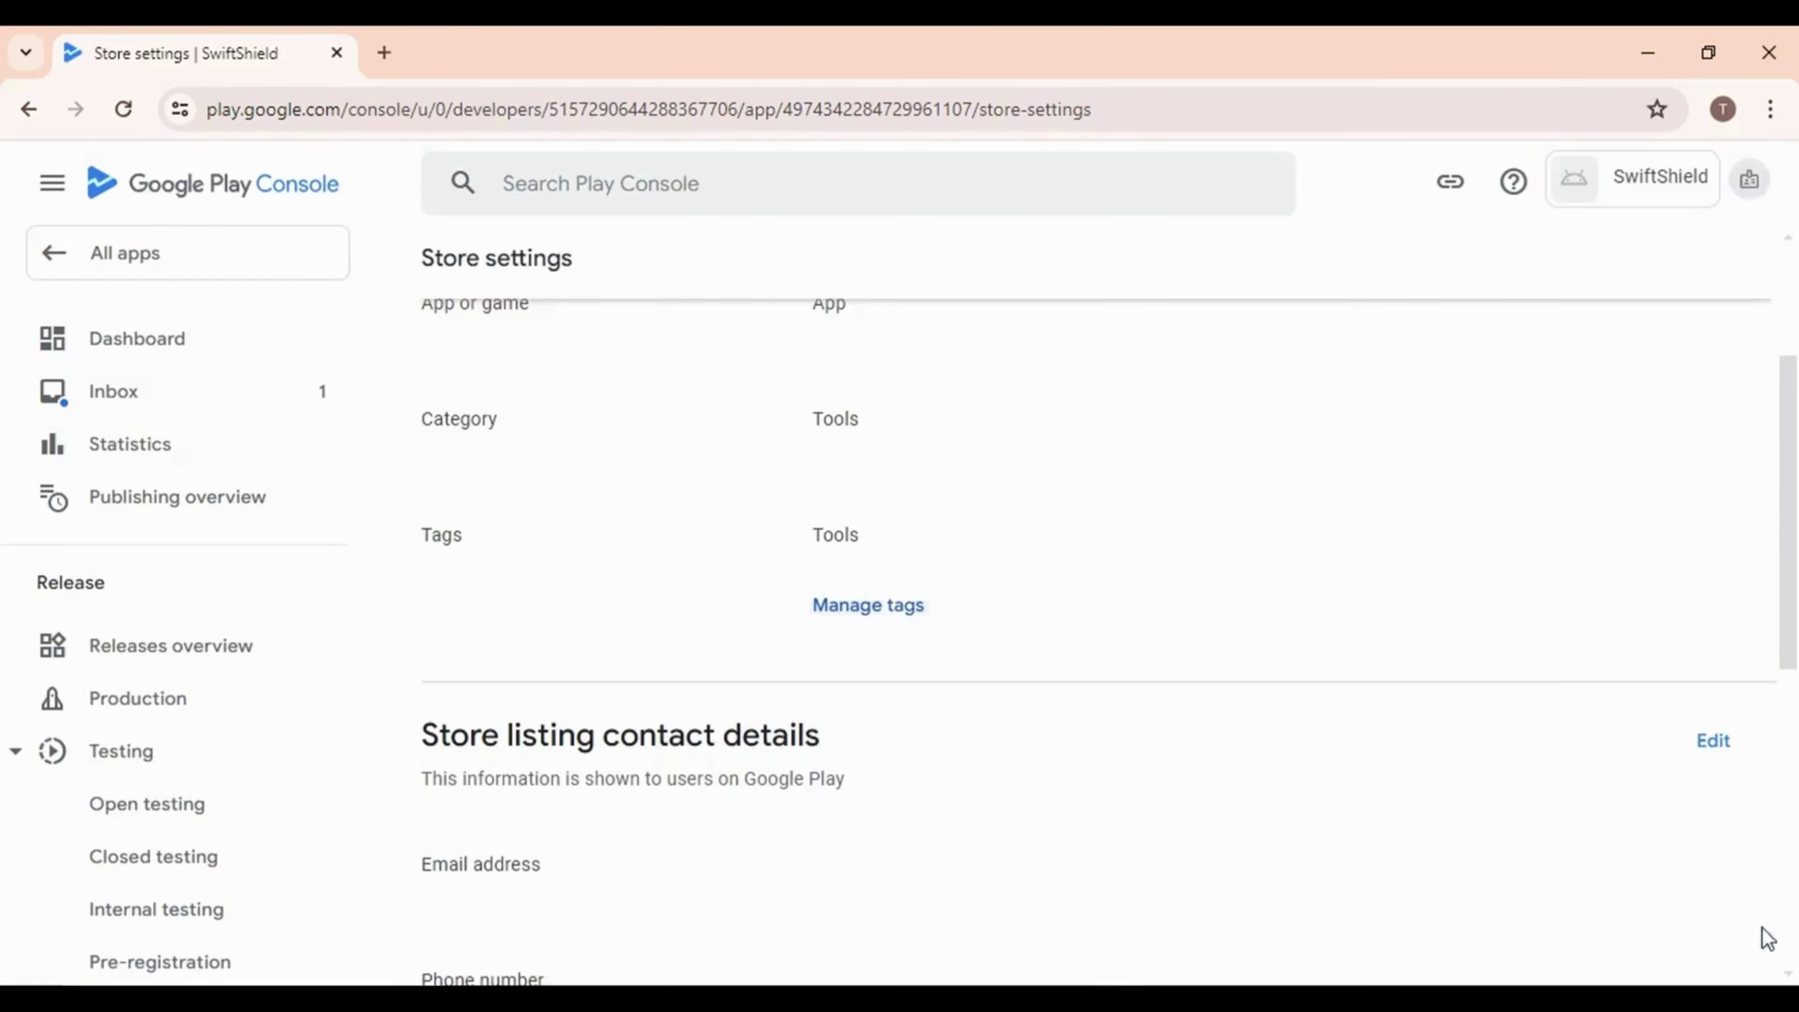
scroll(1283, 666, down, 5)
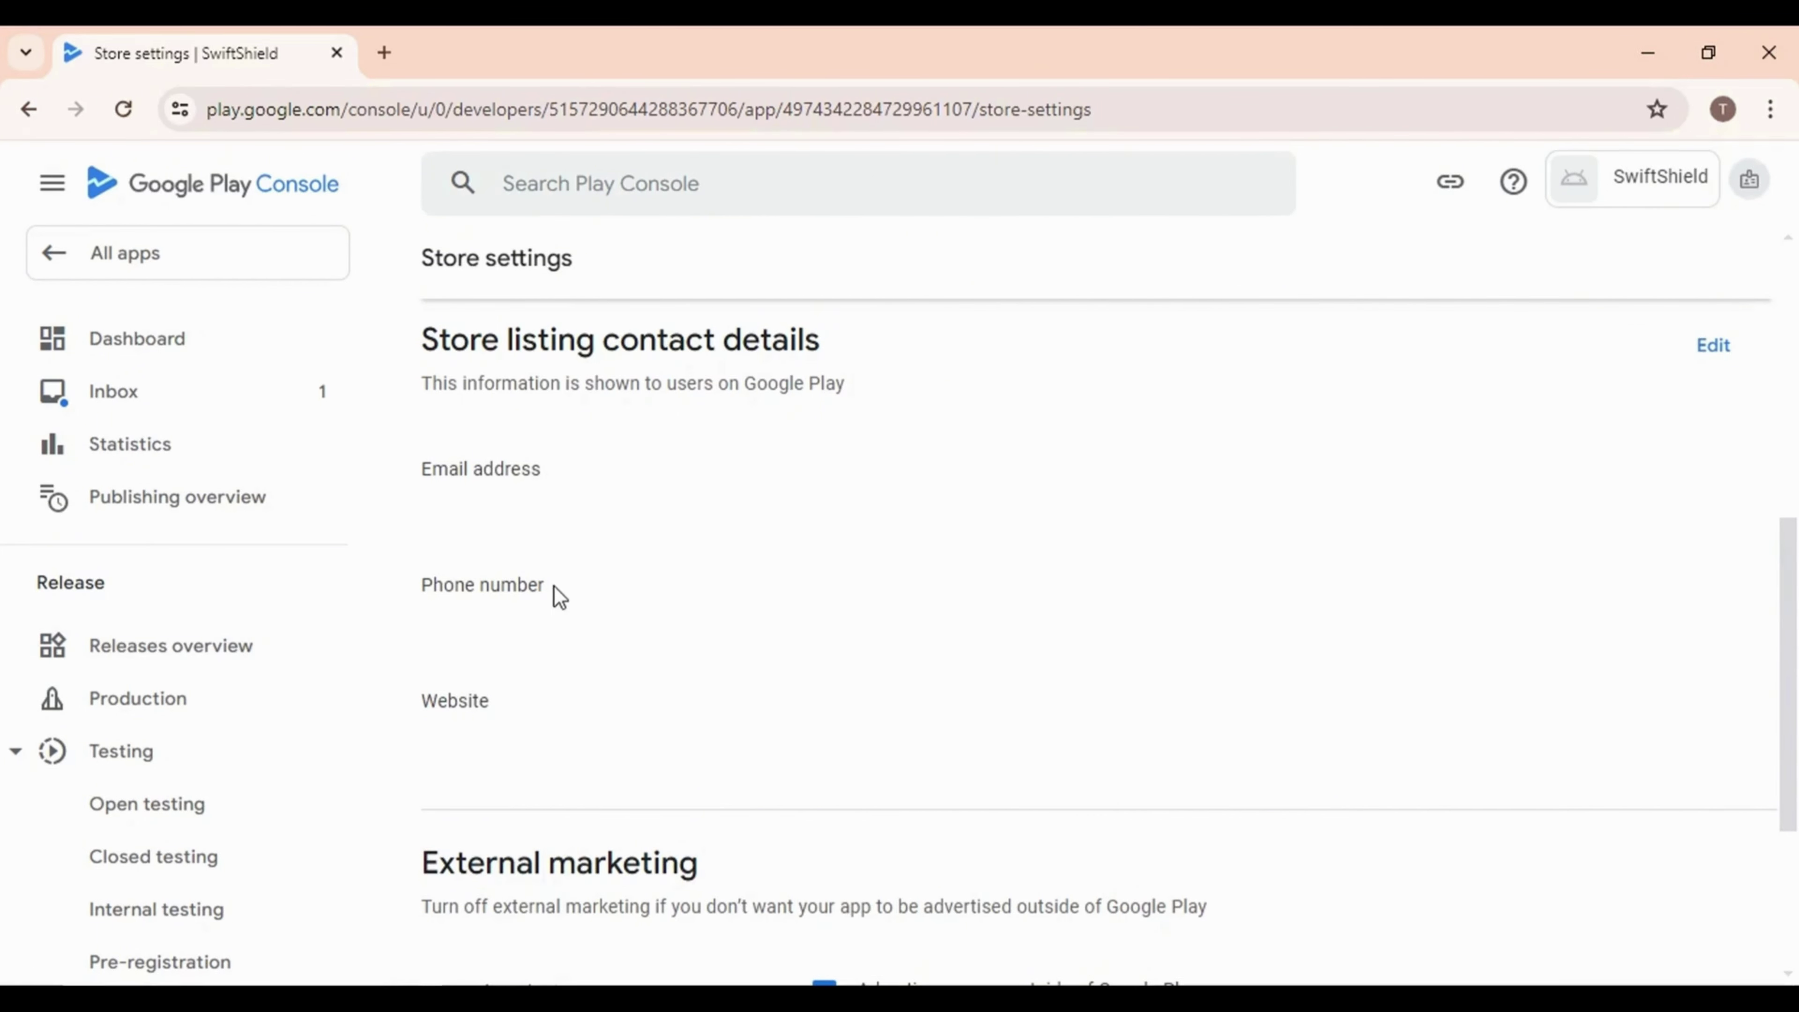
click(1714, 348)
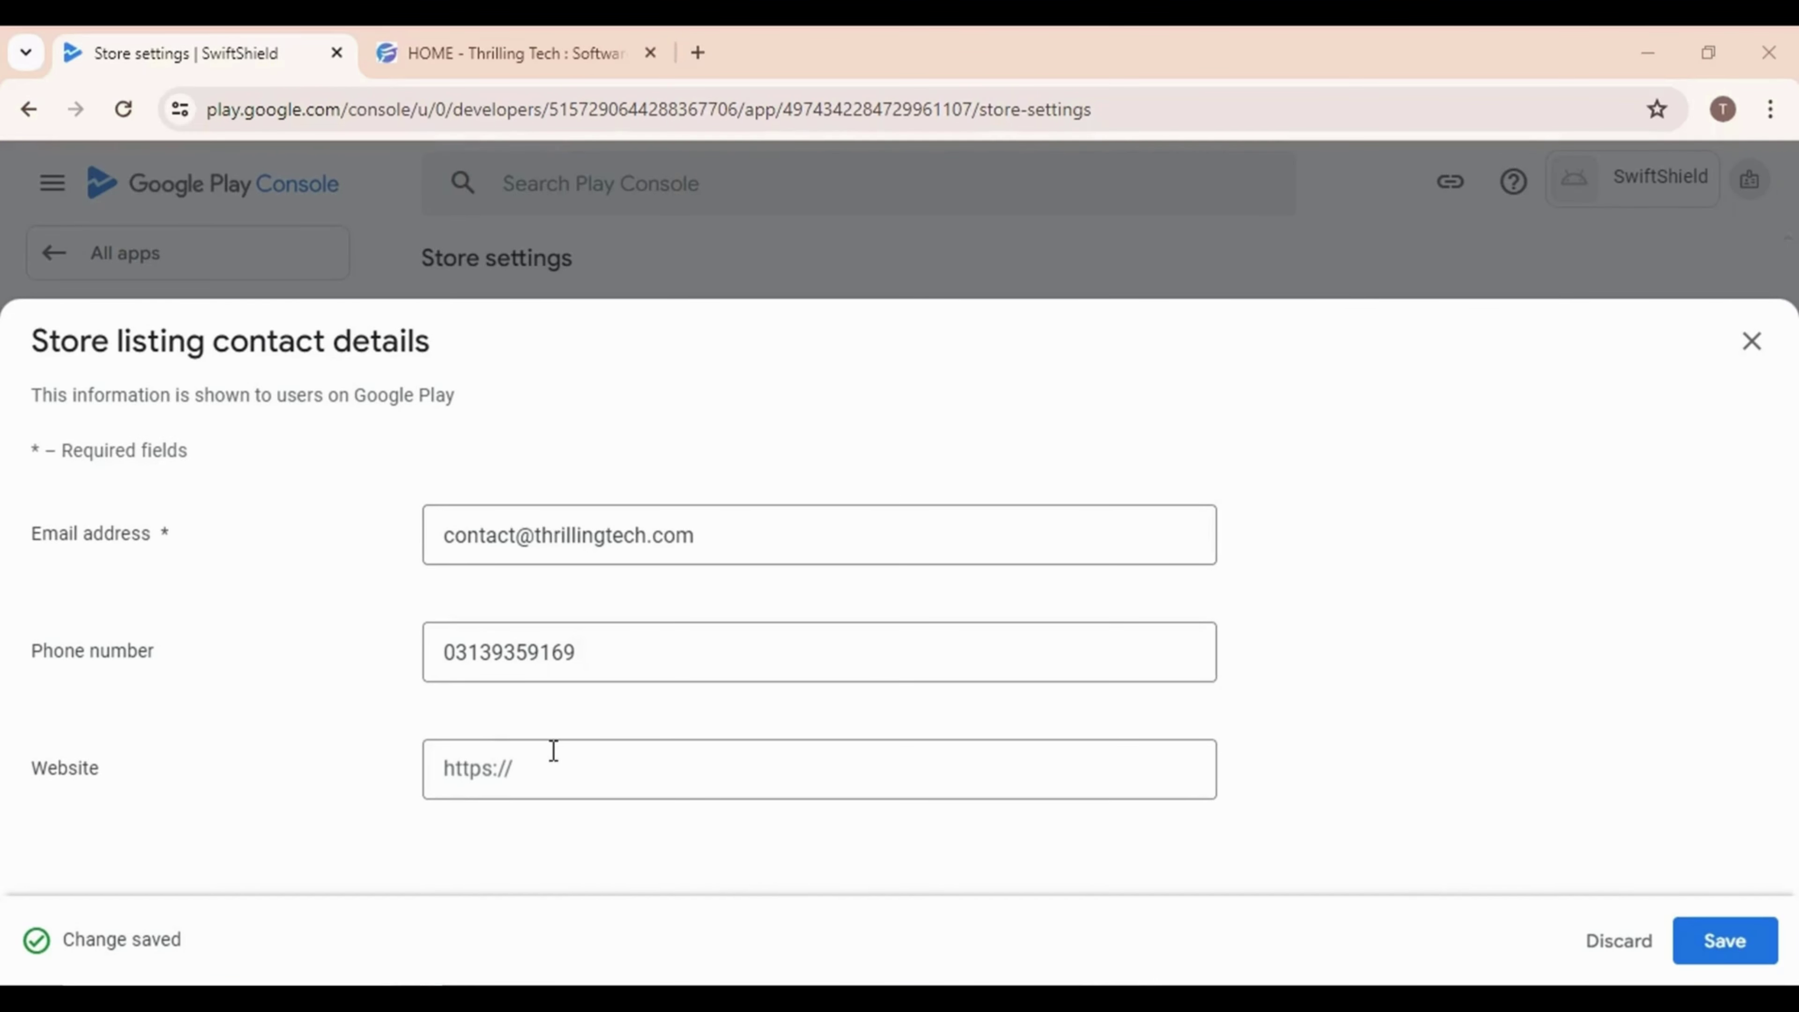
click(549, 755)
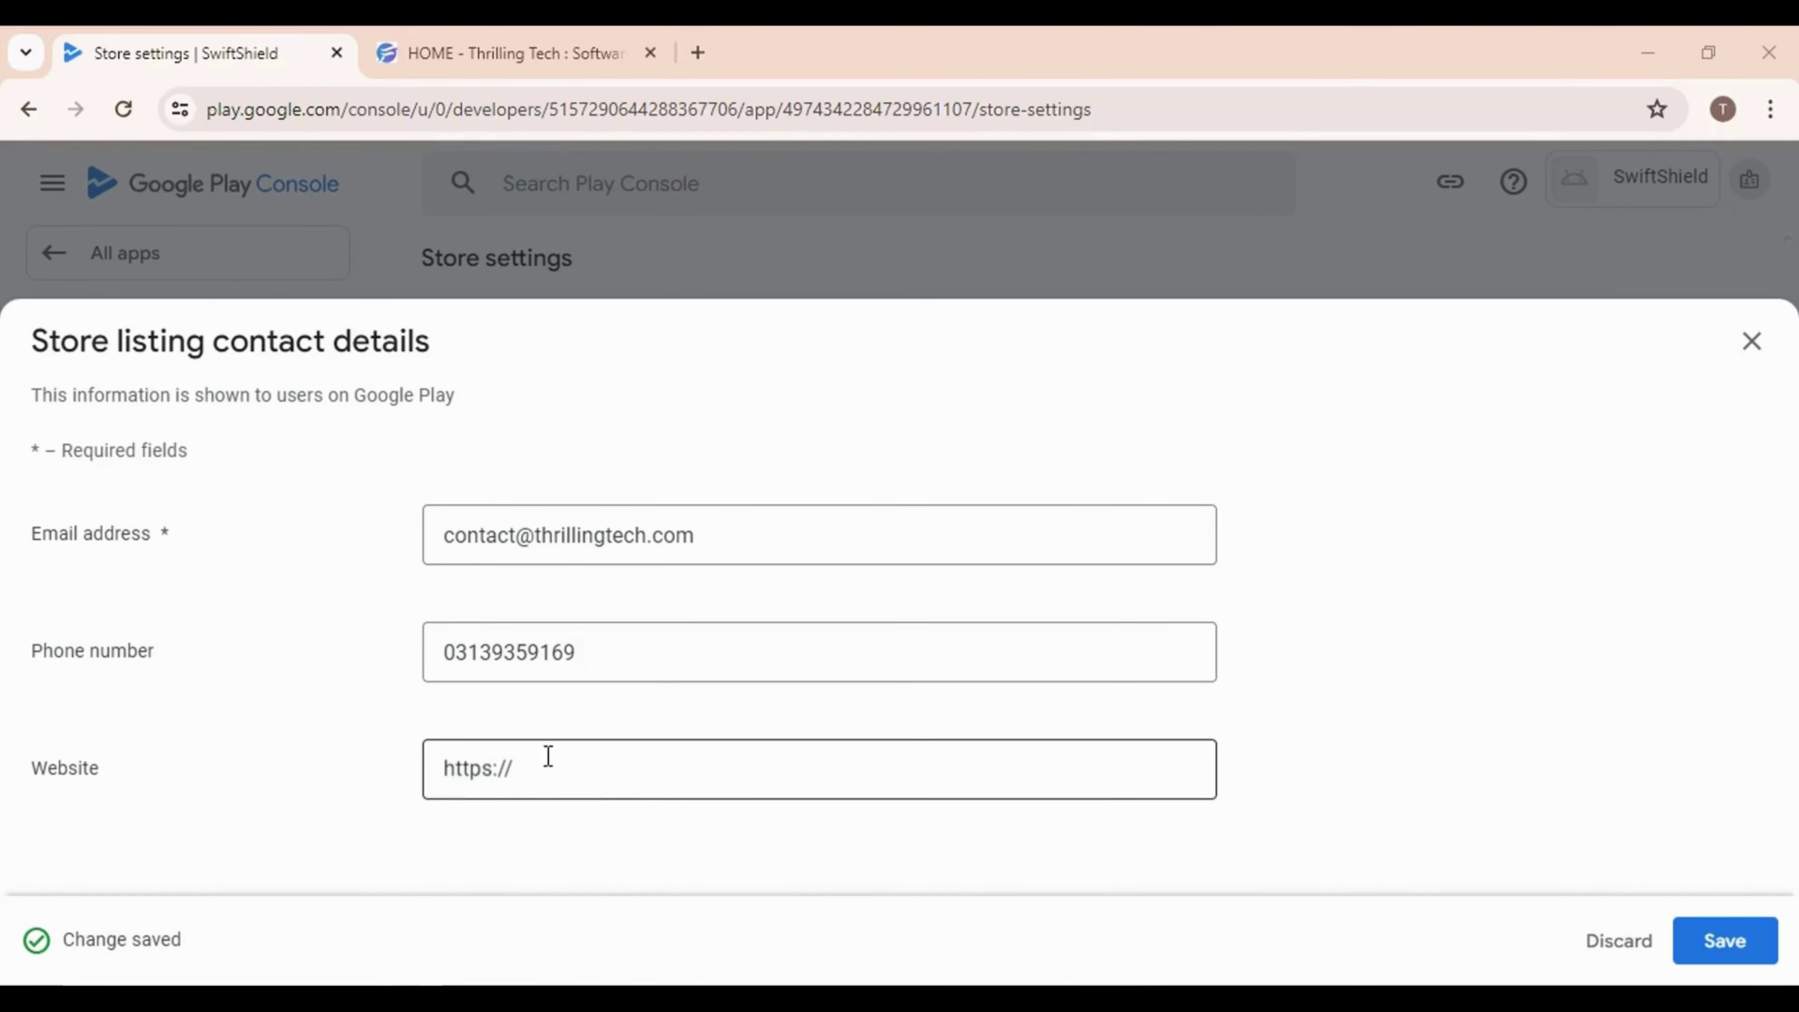
click(520, 51)
drag(606, 109, 215, 100)
key(ctrl+c)
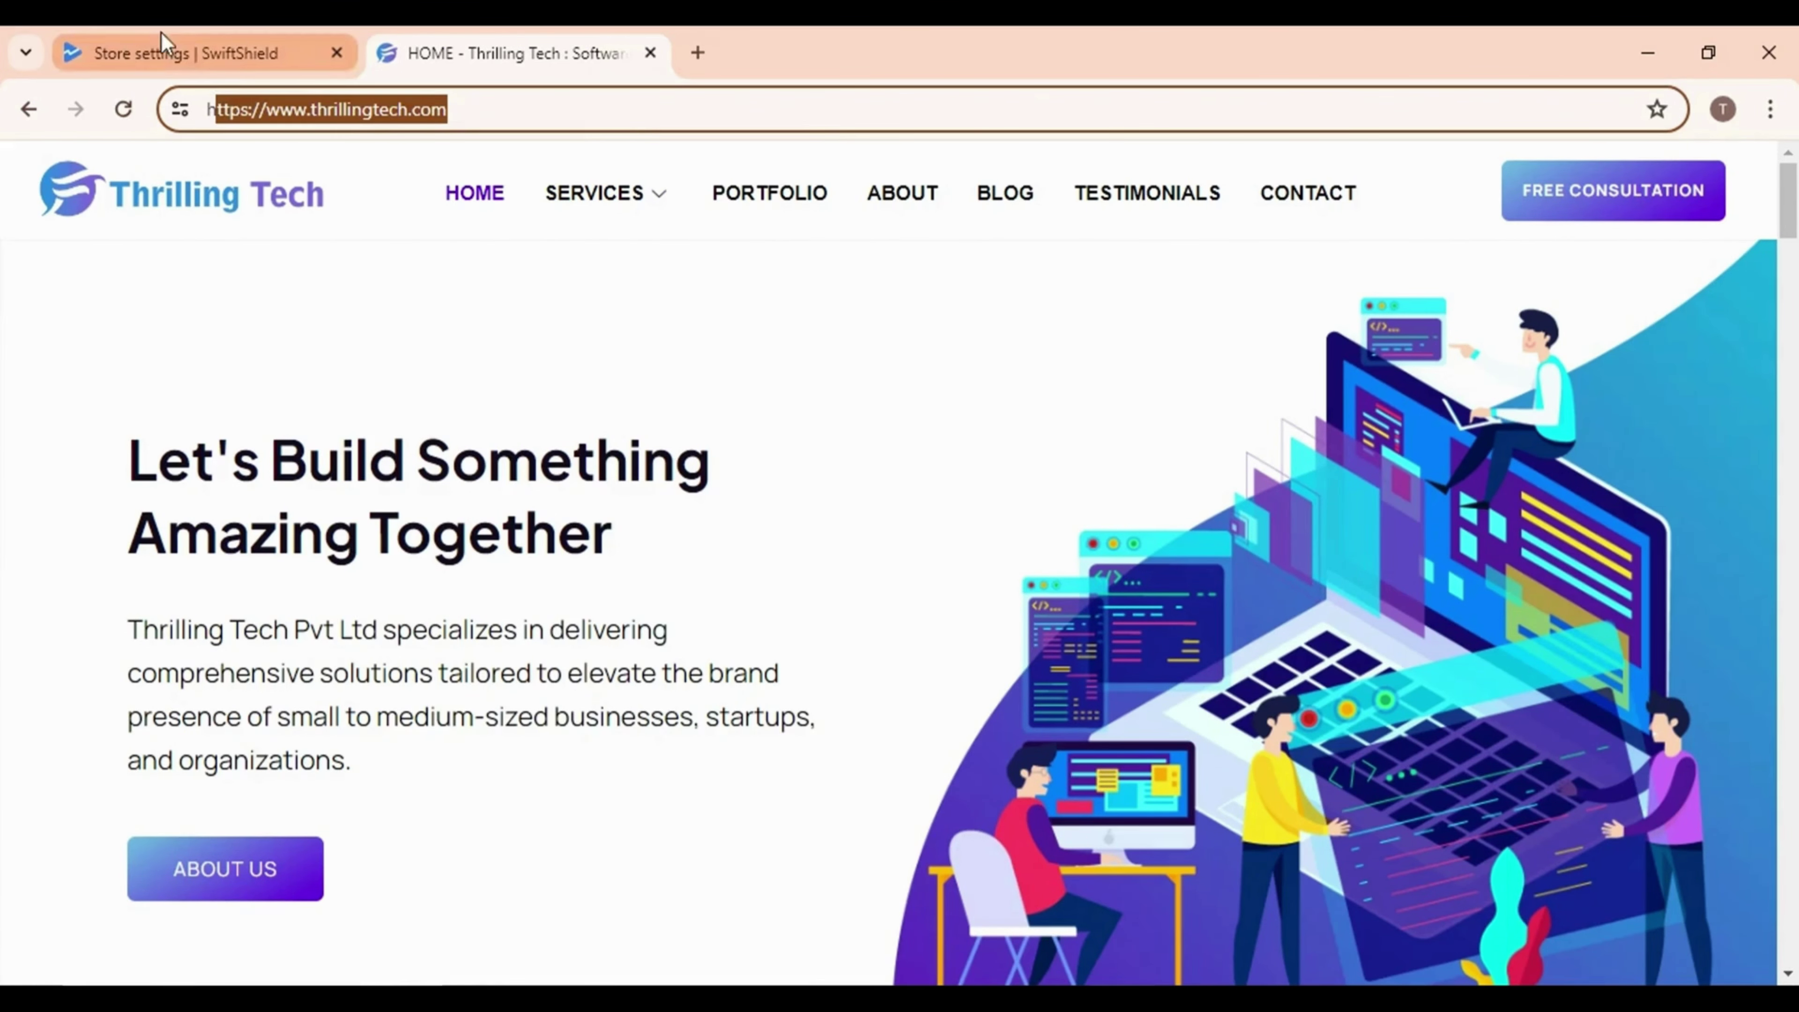
click(209, 52)
click(609, 769)
key(ctrl+v)
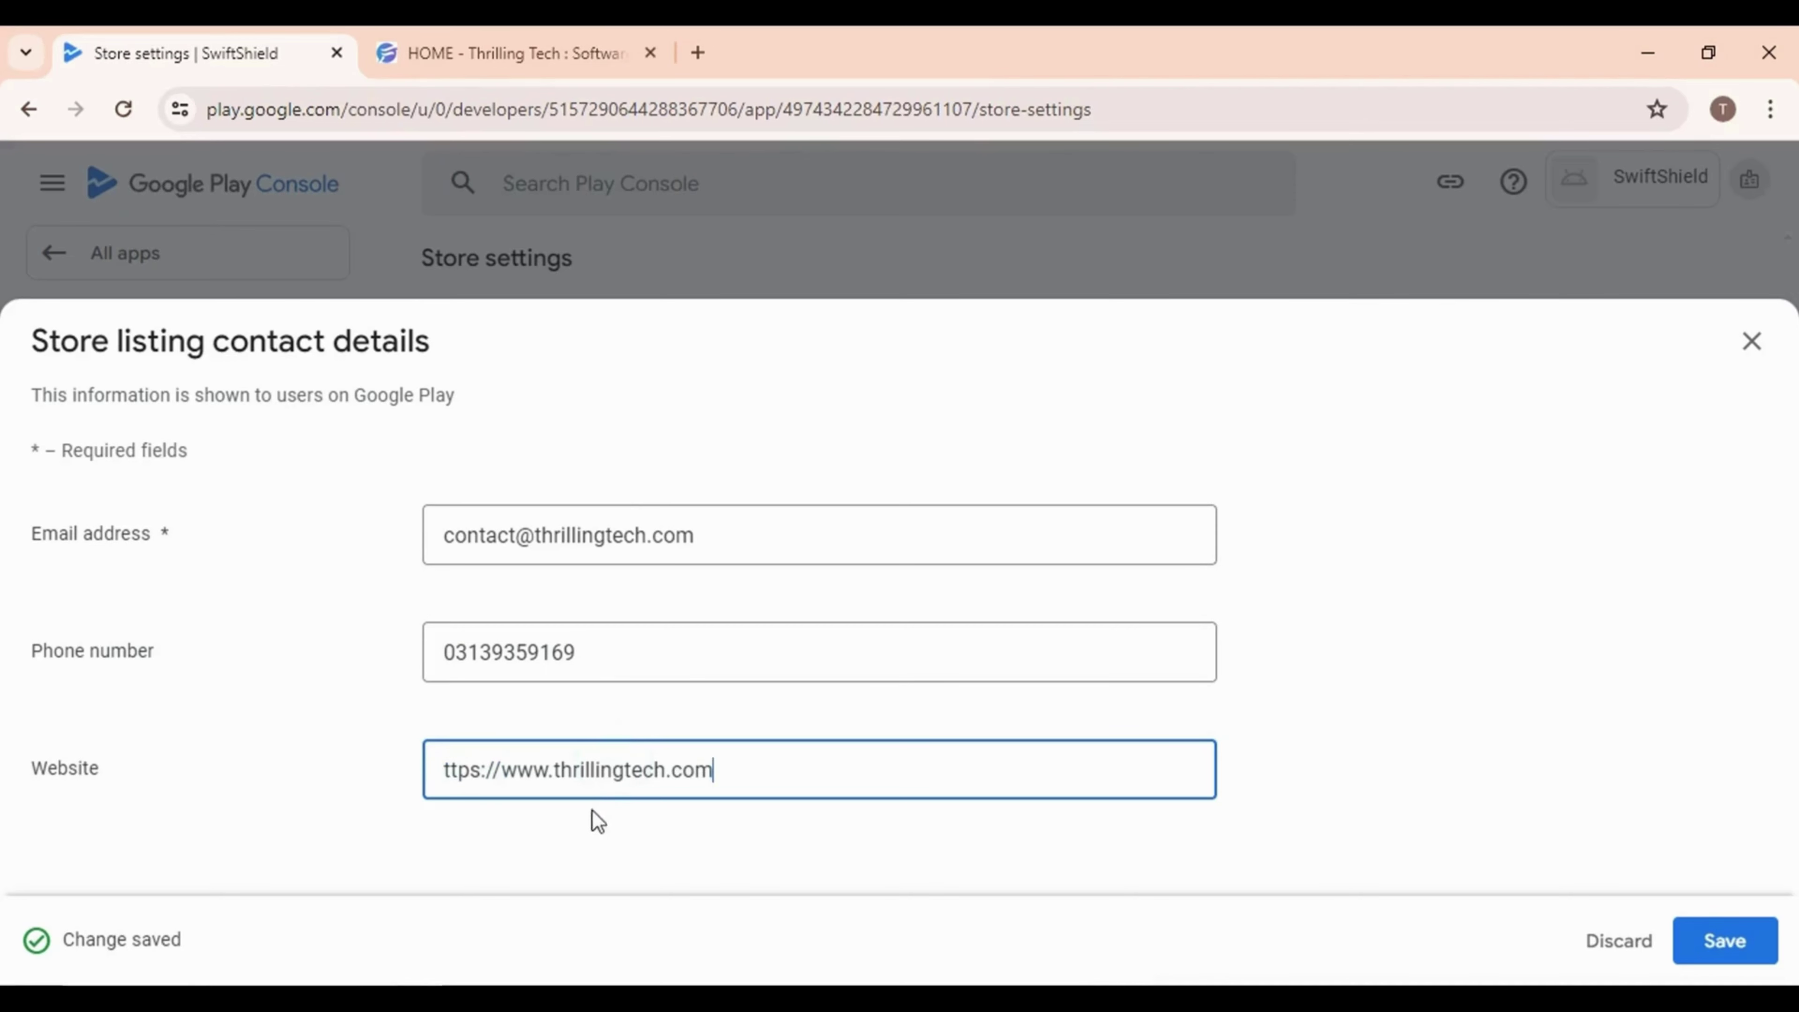
click(451, 772)
text(h)
click(1695, 947)
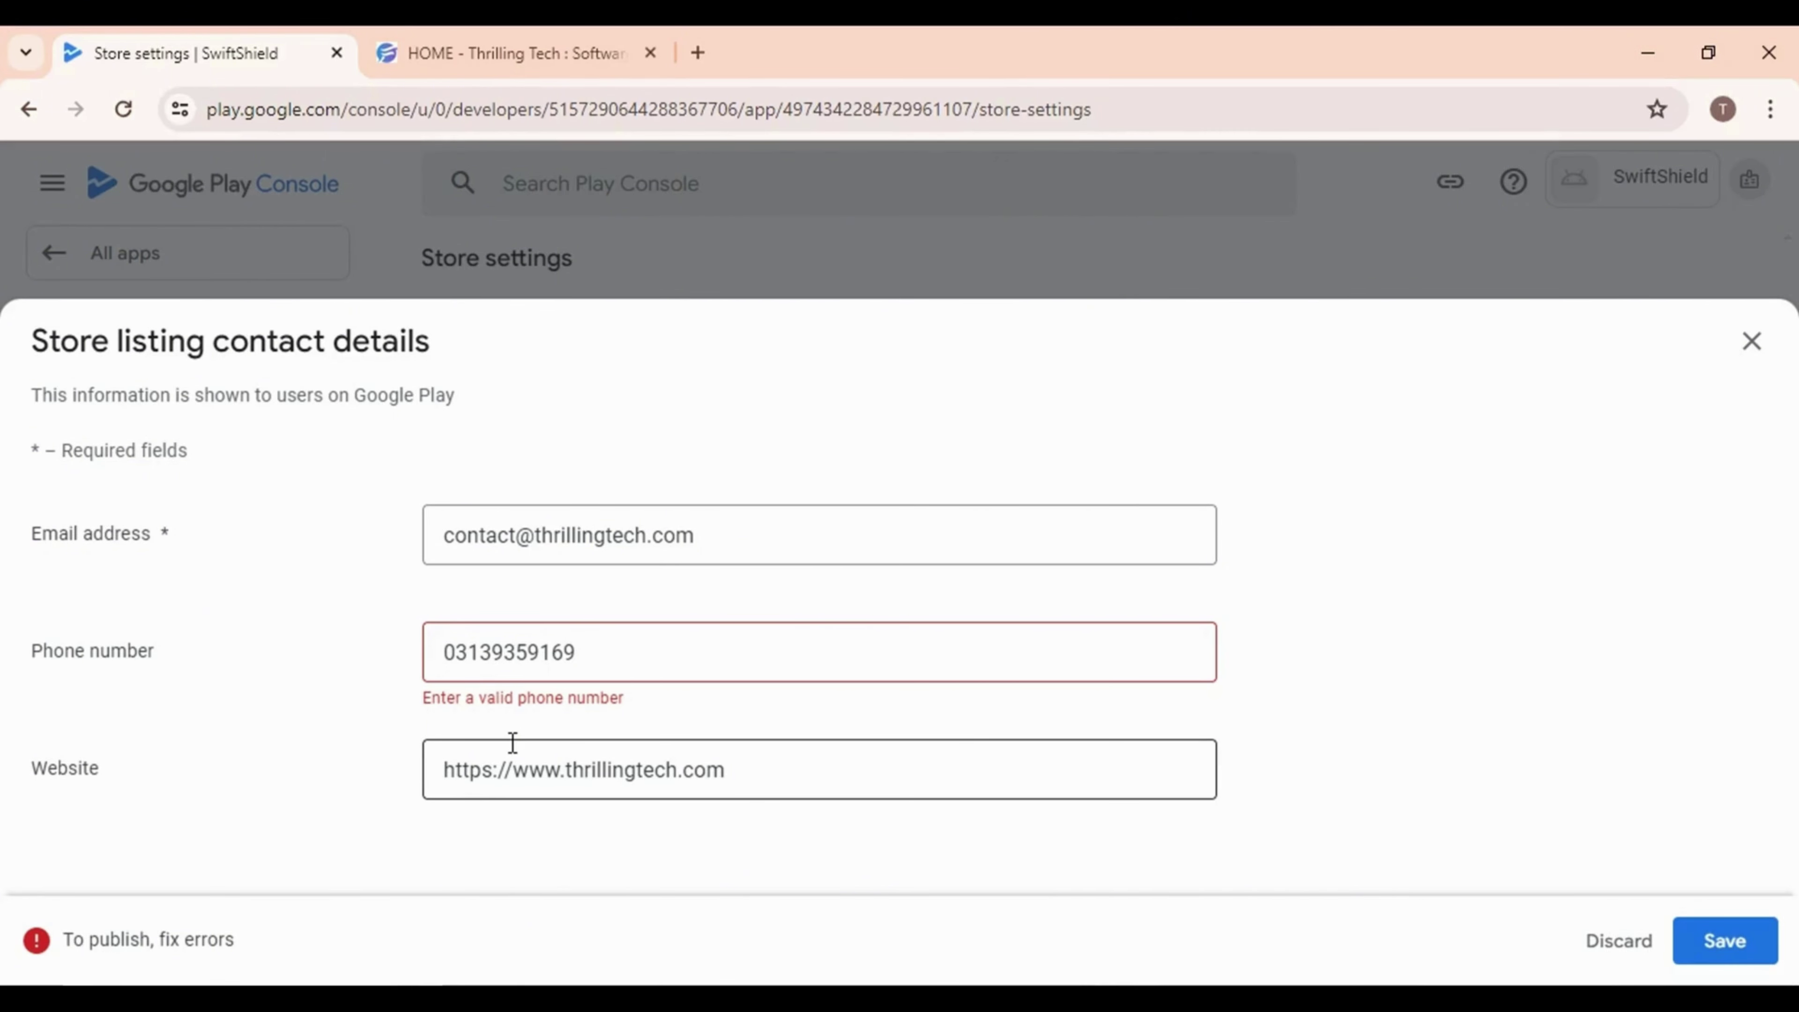
Replace the contact phone number with its international +92 format, save, and close the editor
click(433, 671)
key(ctrl+a)
key(ctrl+v)
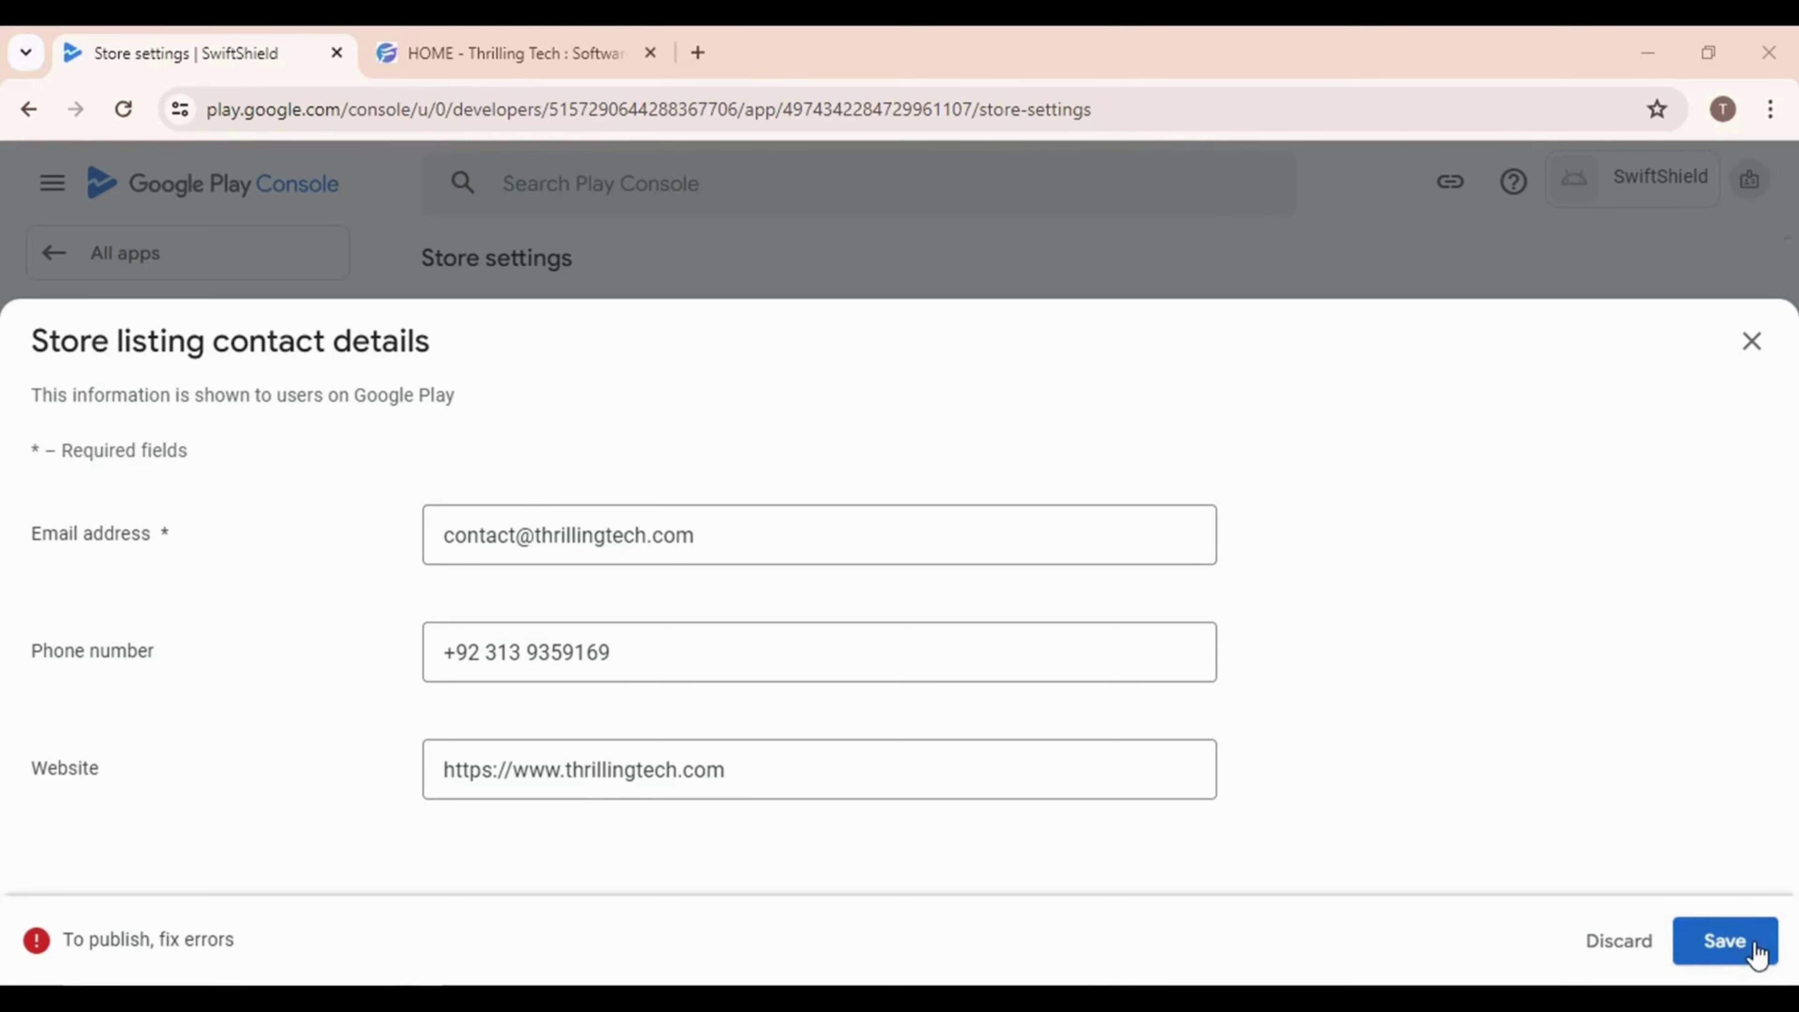
click(1723, 941)
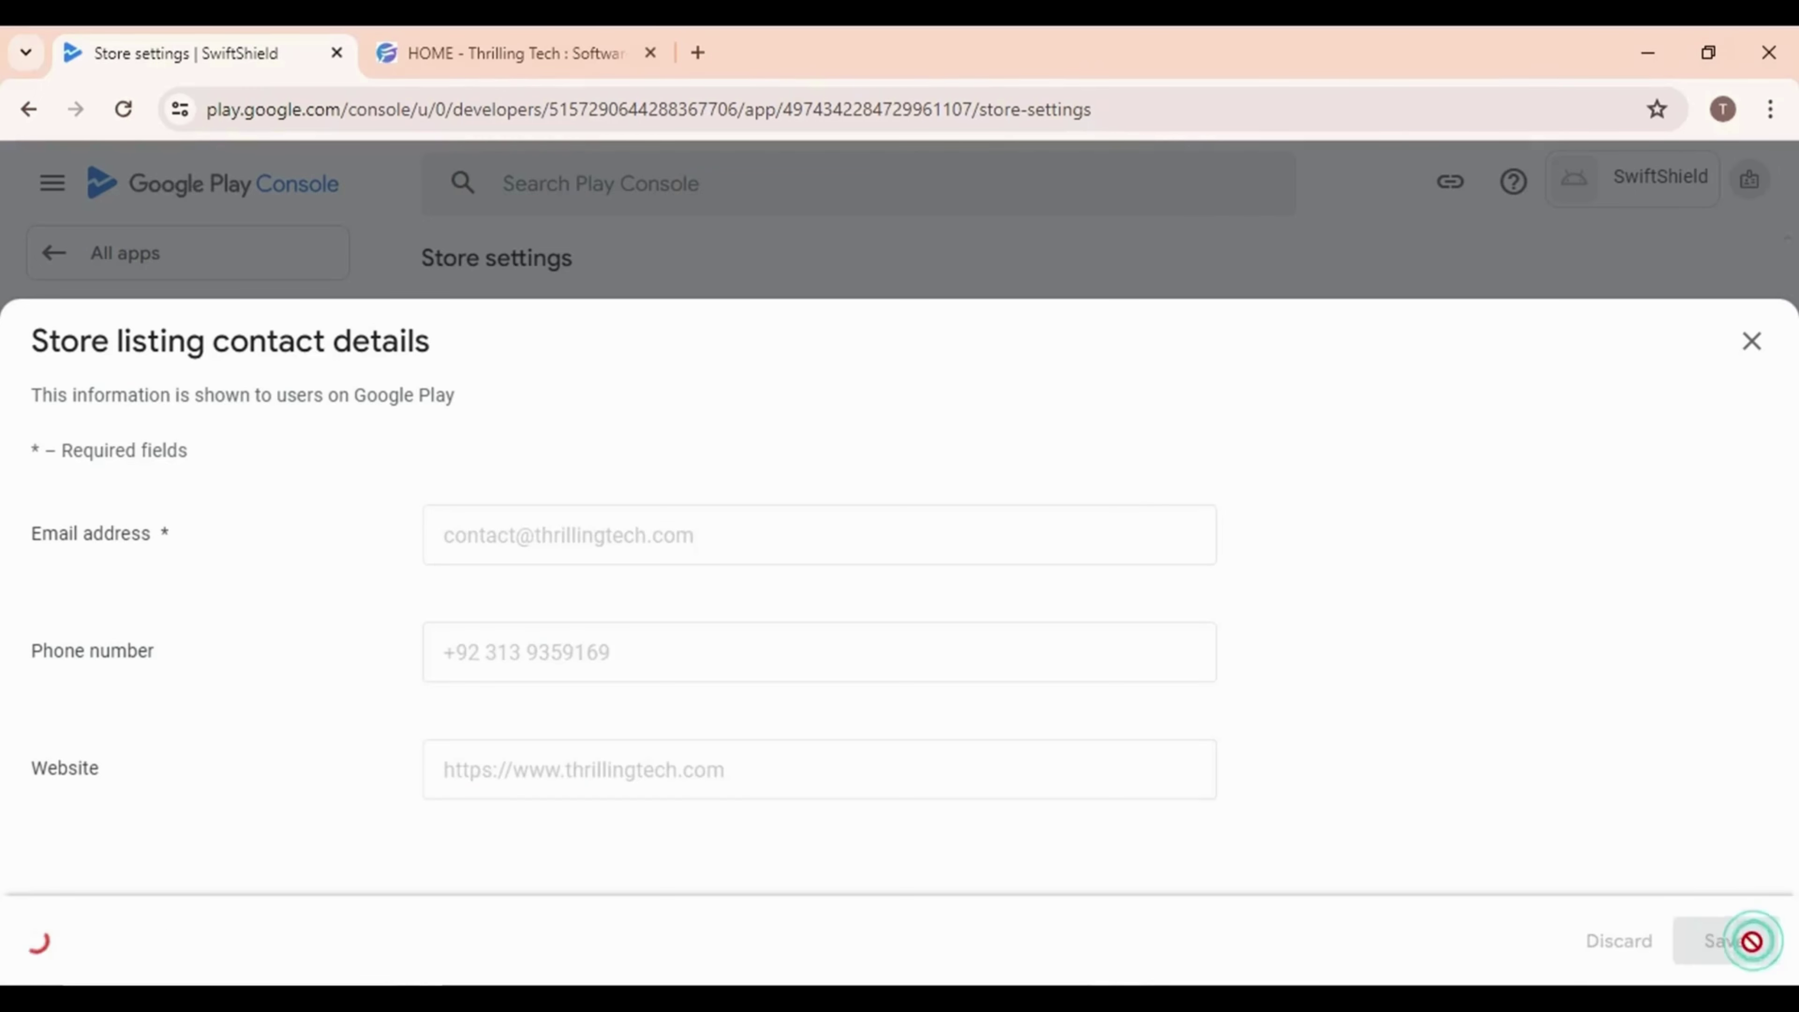
click(1743, 349)
scroll(779, 673, down, 5)
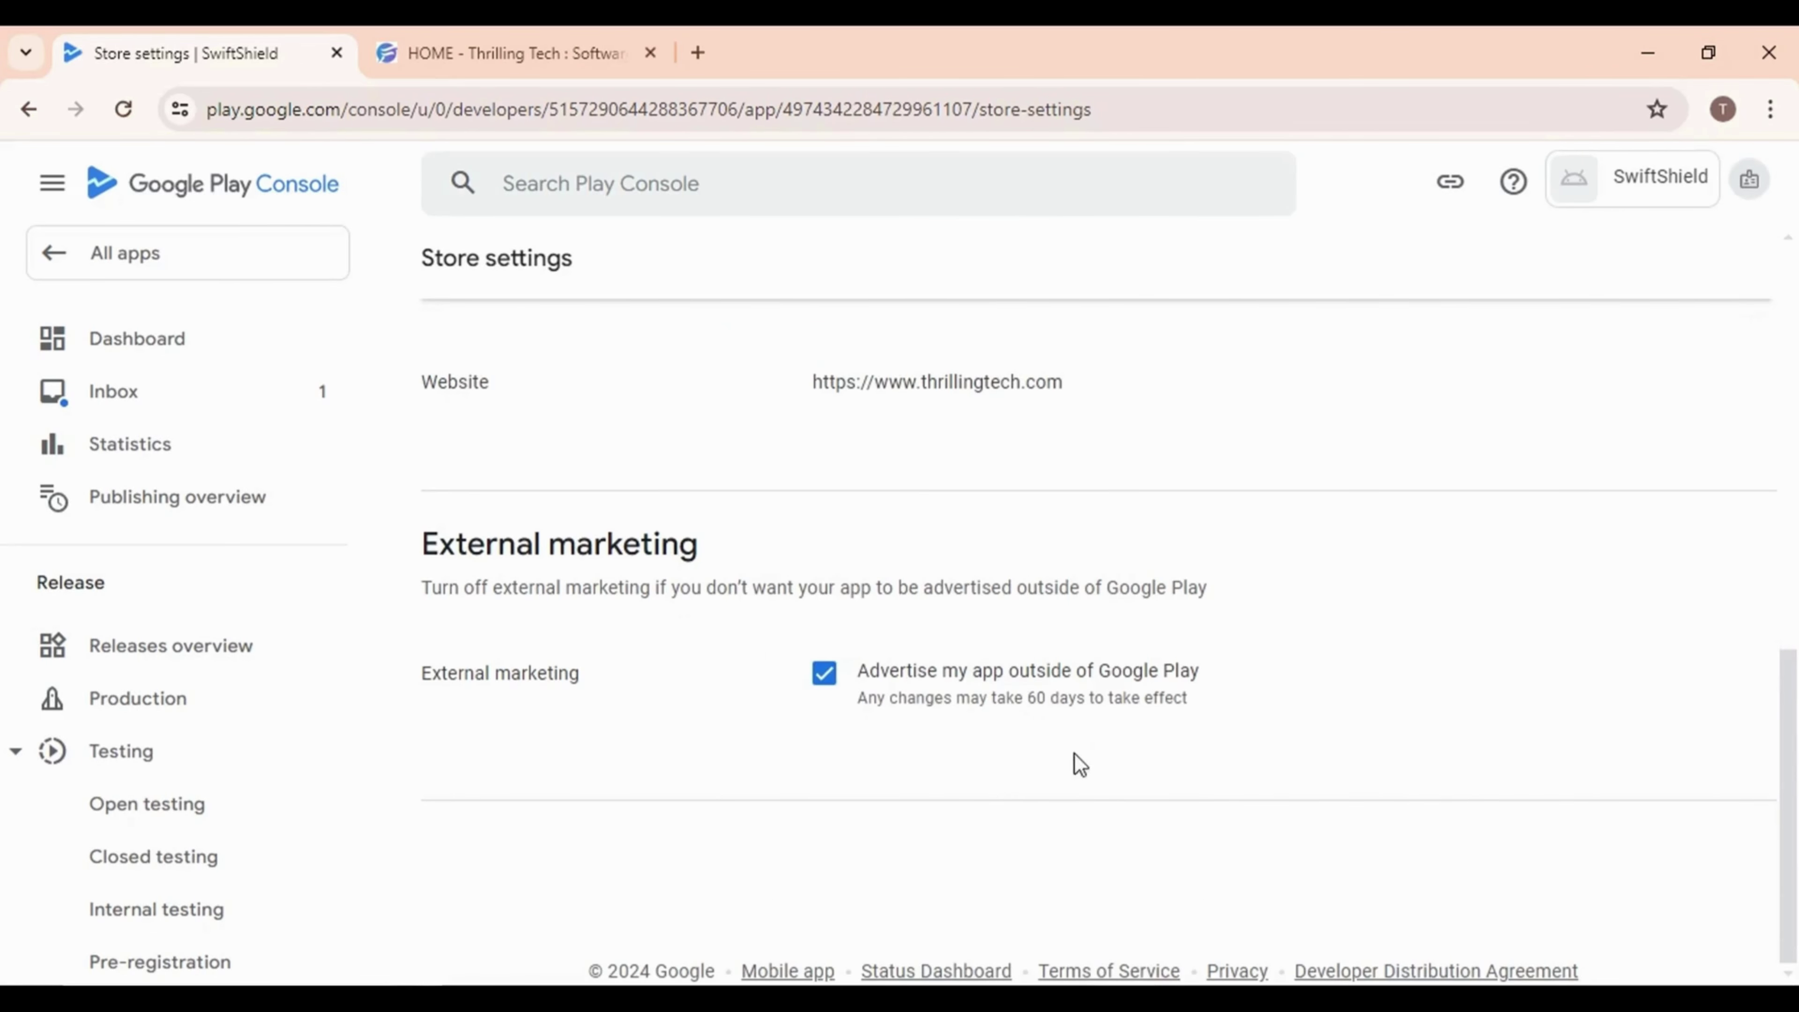
scroll(1607, 677, up, 10)
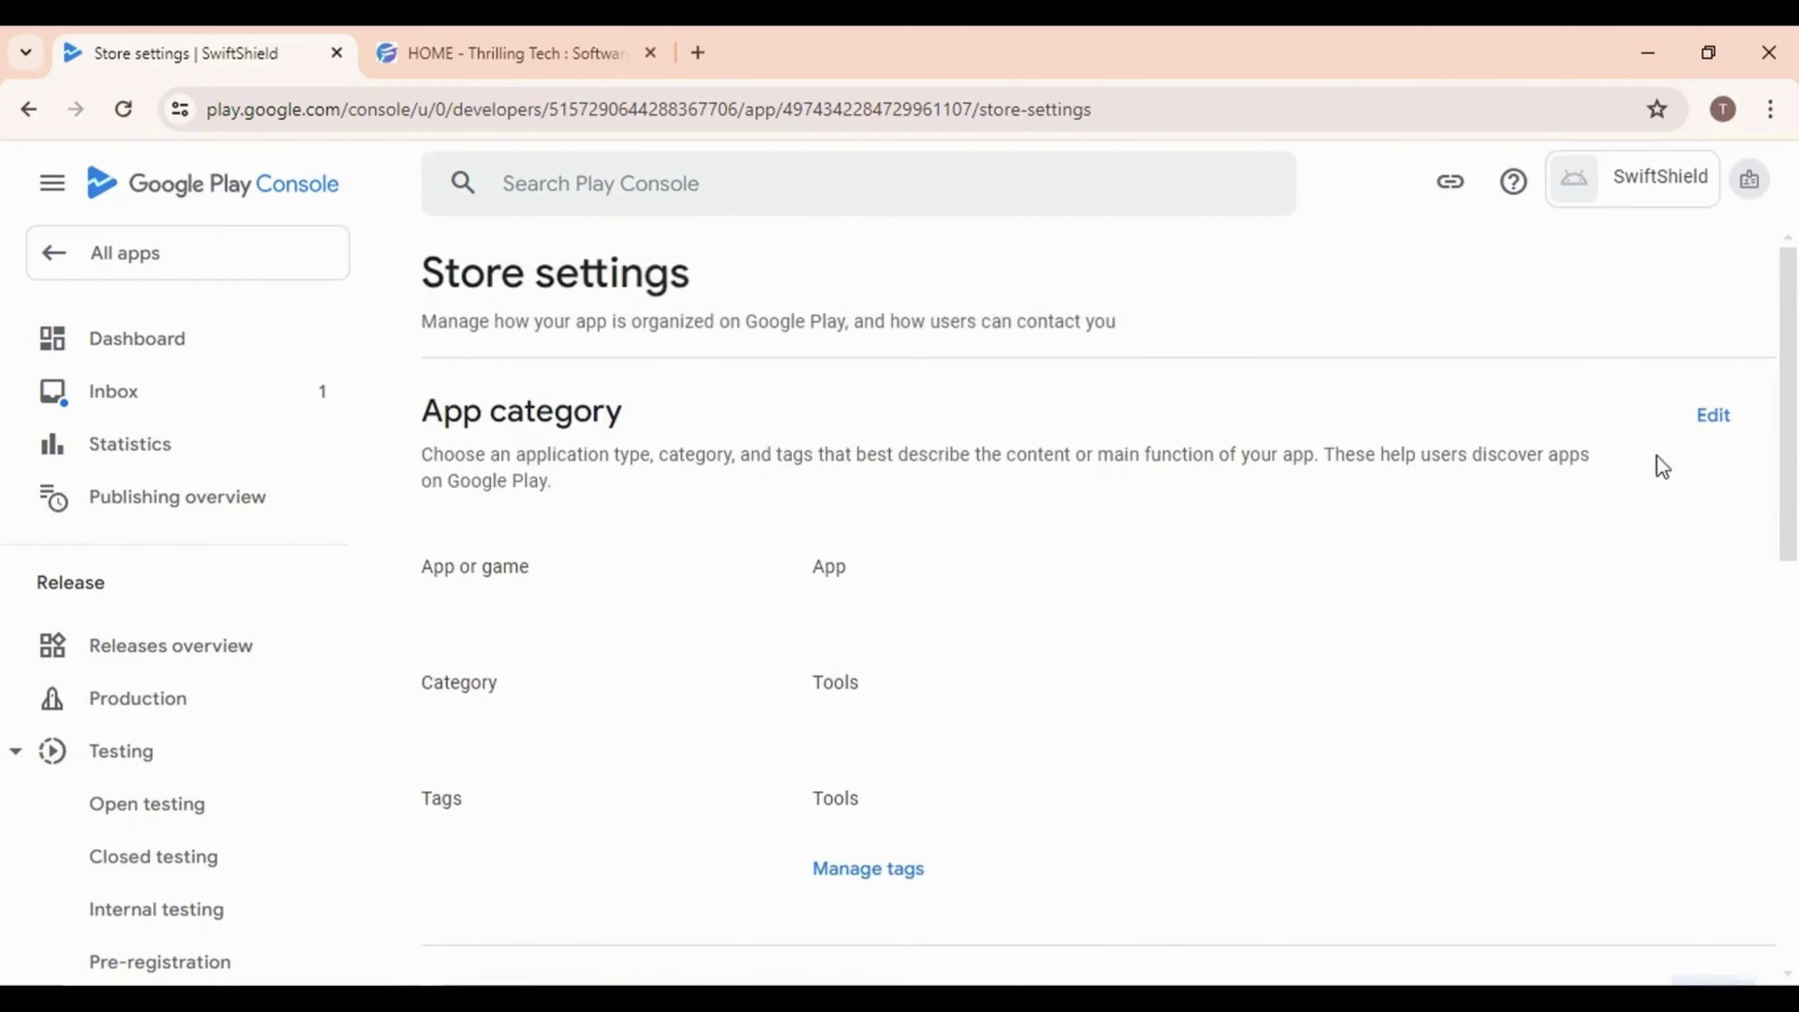
scroll(1469, 666, down, 8)
scroll(1489, 651, up, 8)
From the Dashboard's setup checklist, open 'Set up your store listing' for SwiftShield
click(179, 342)
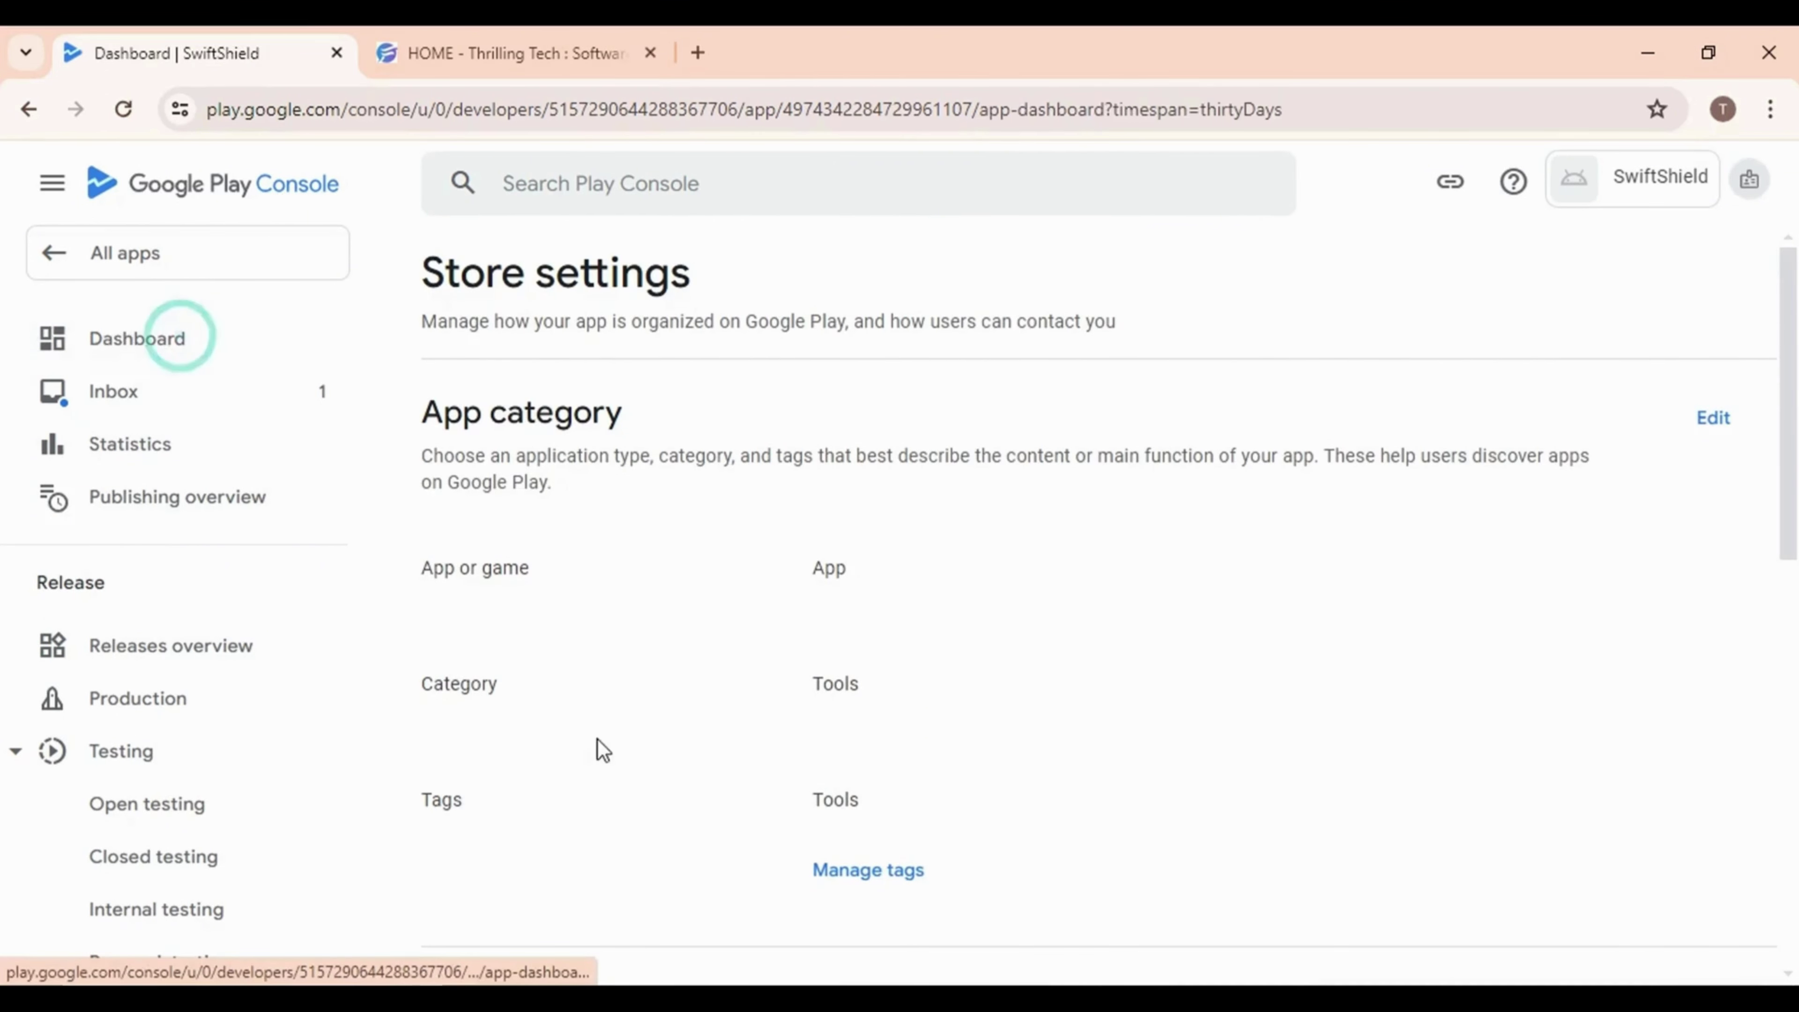
scroll(1090, 787, down, 8)
scroll(849, 766, down, 7)
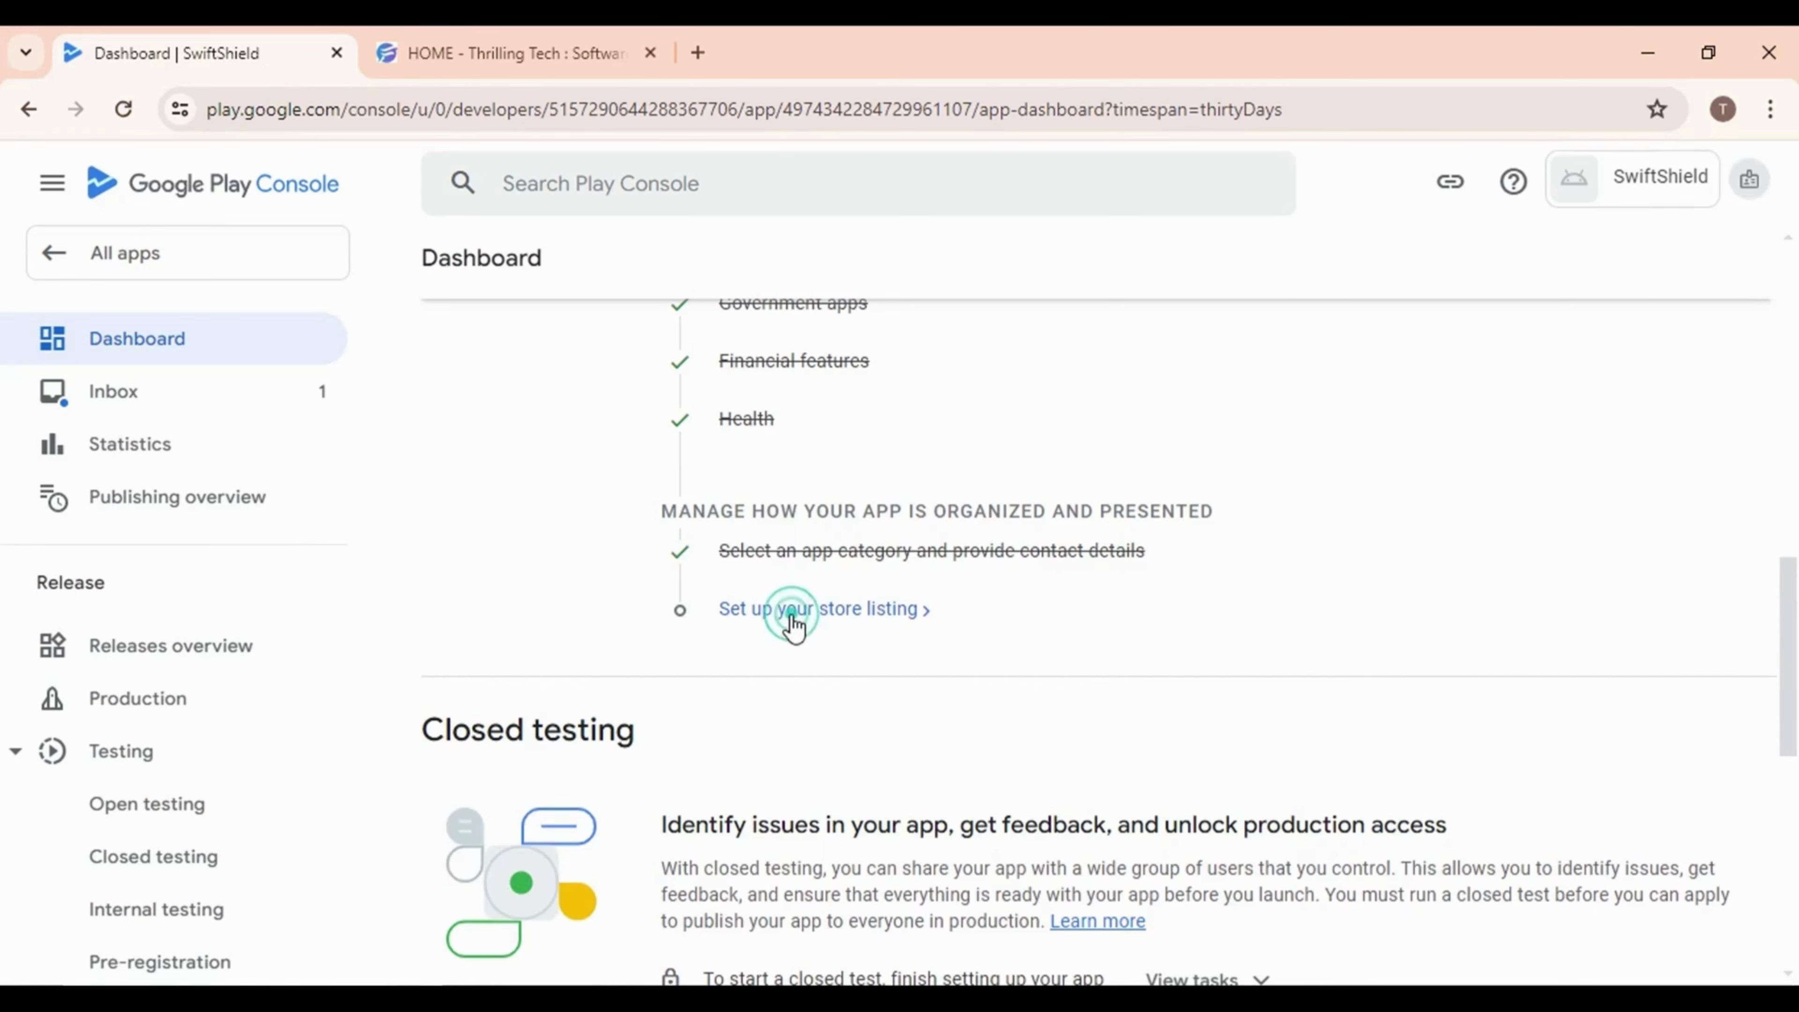
click(793, 611)
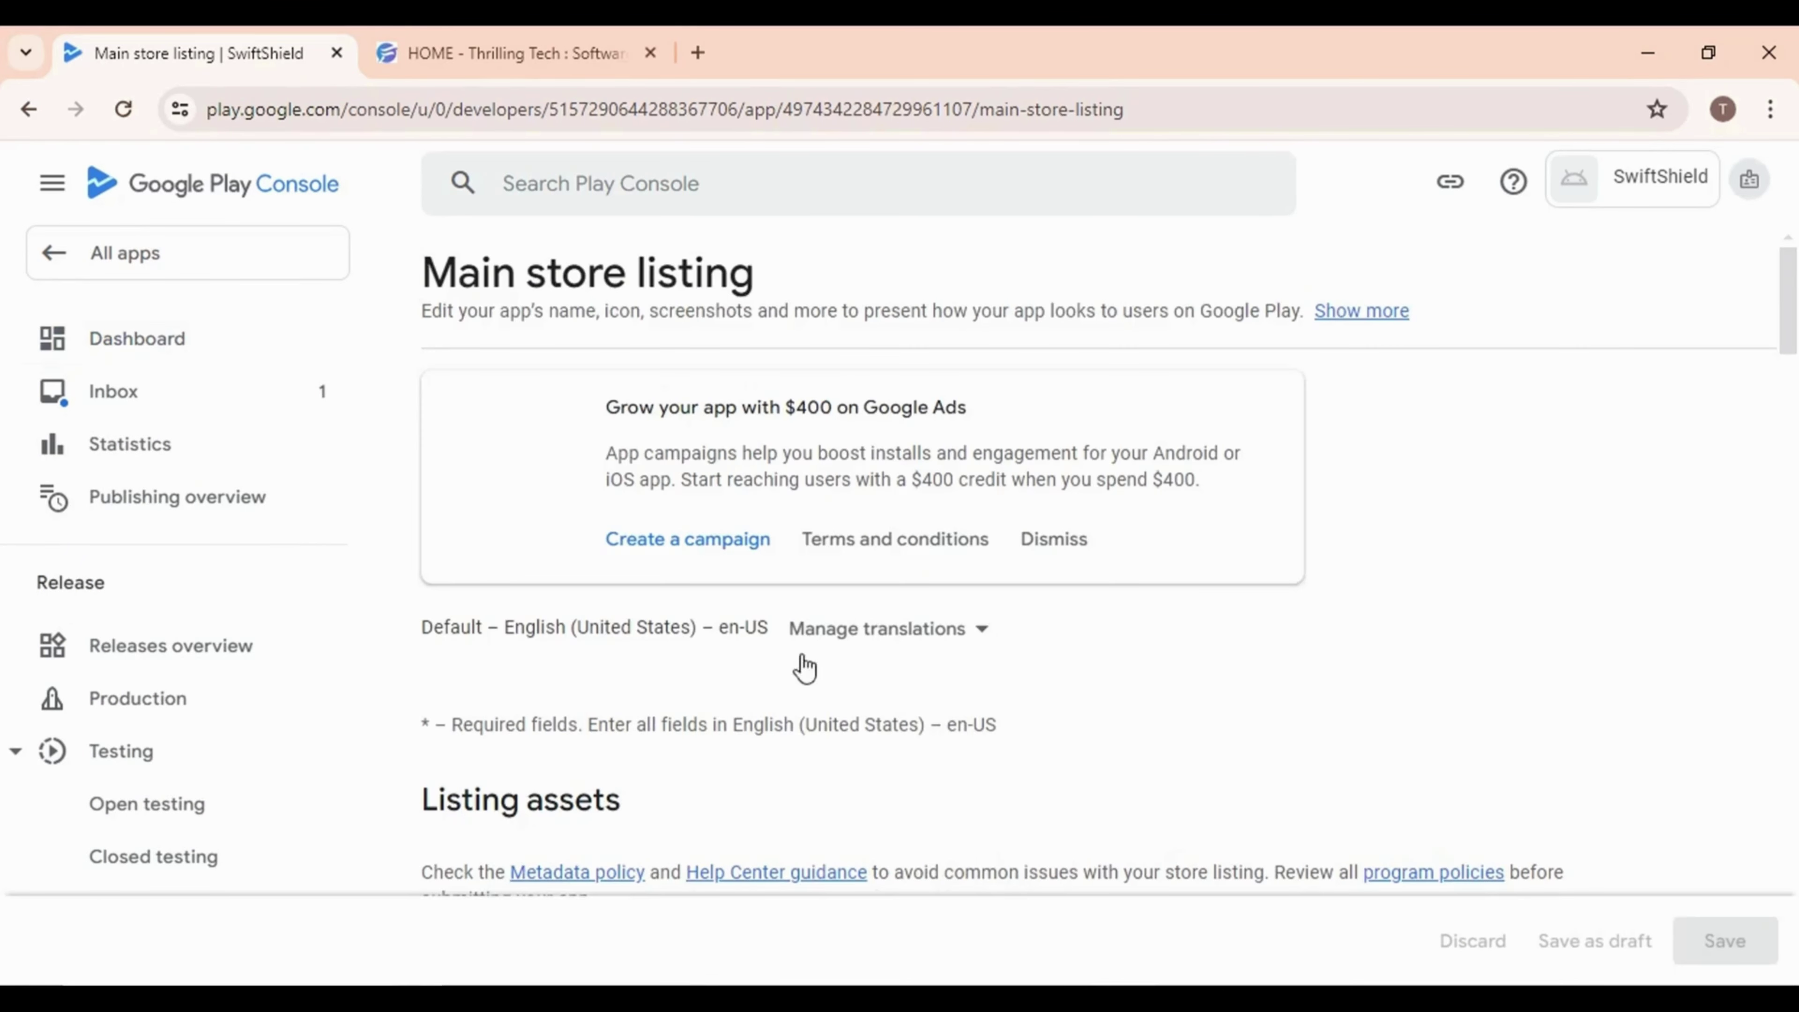
scroll(828, 659, down, 7)
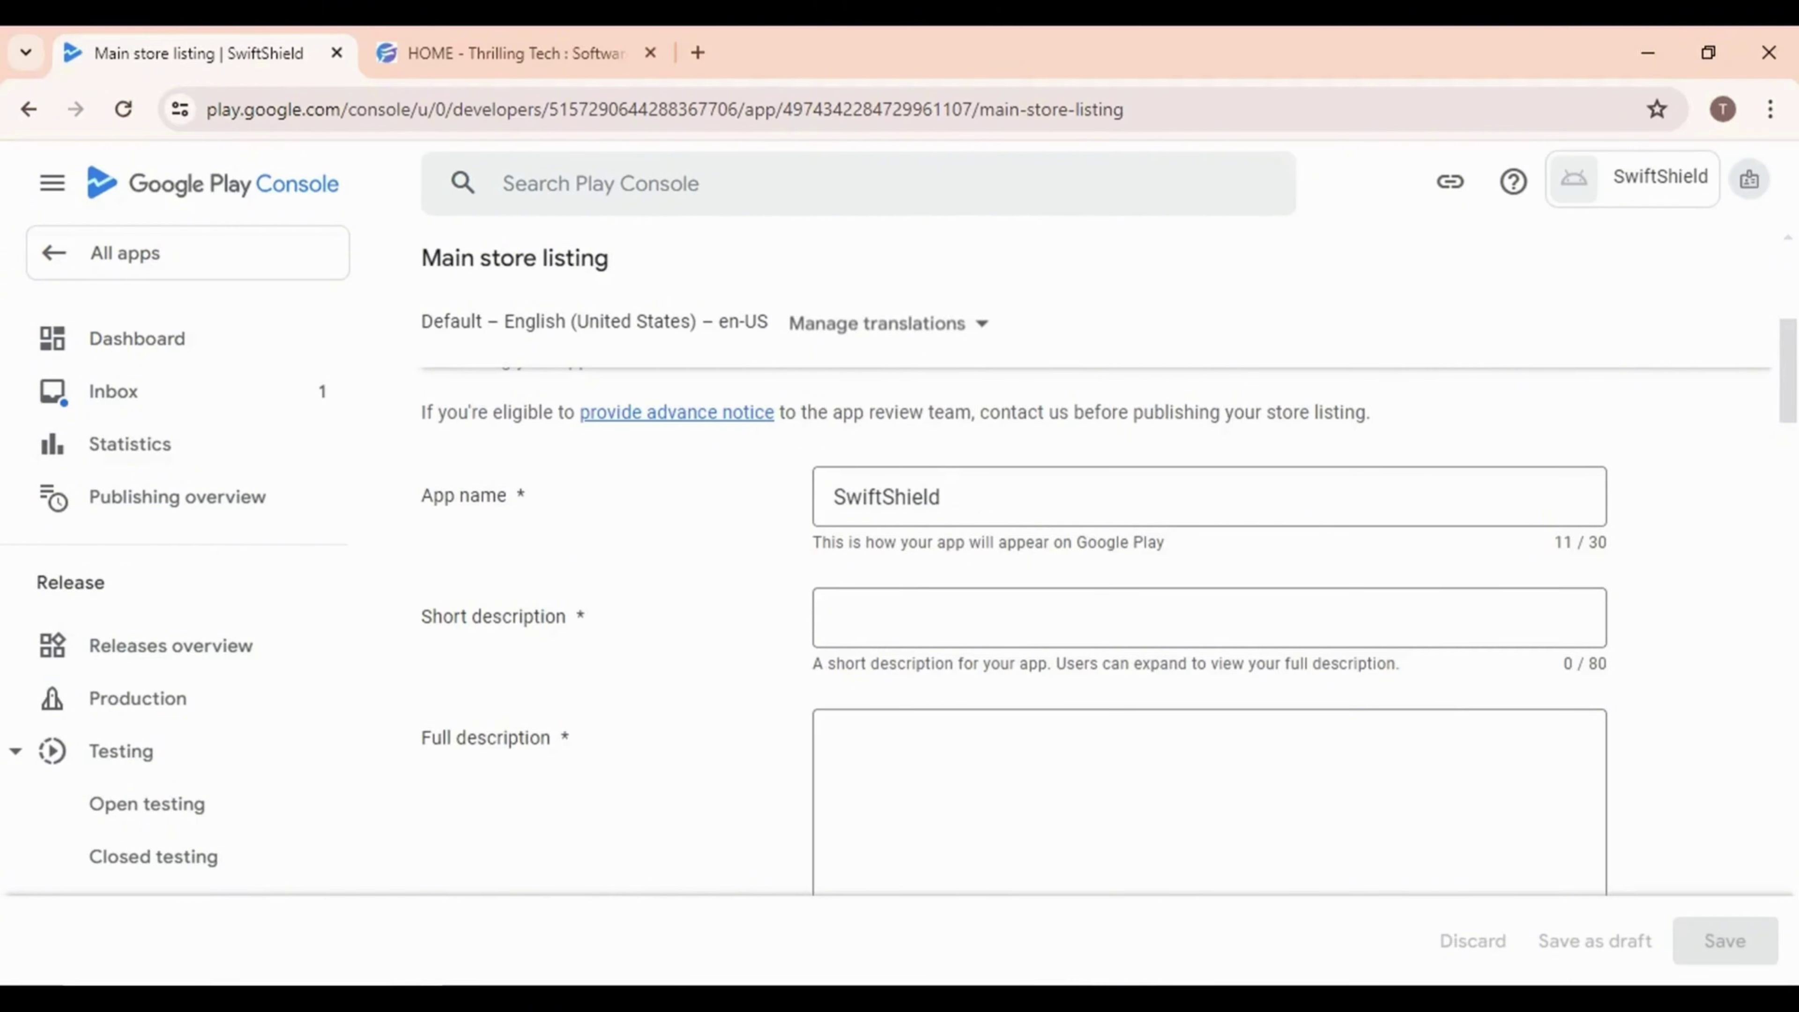
Paste the short description sentence from the document into Short description
key(alt+Tab)
scroll(715, 741, up, 10)
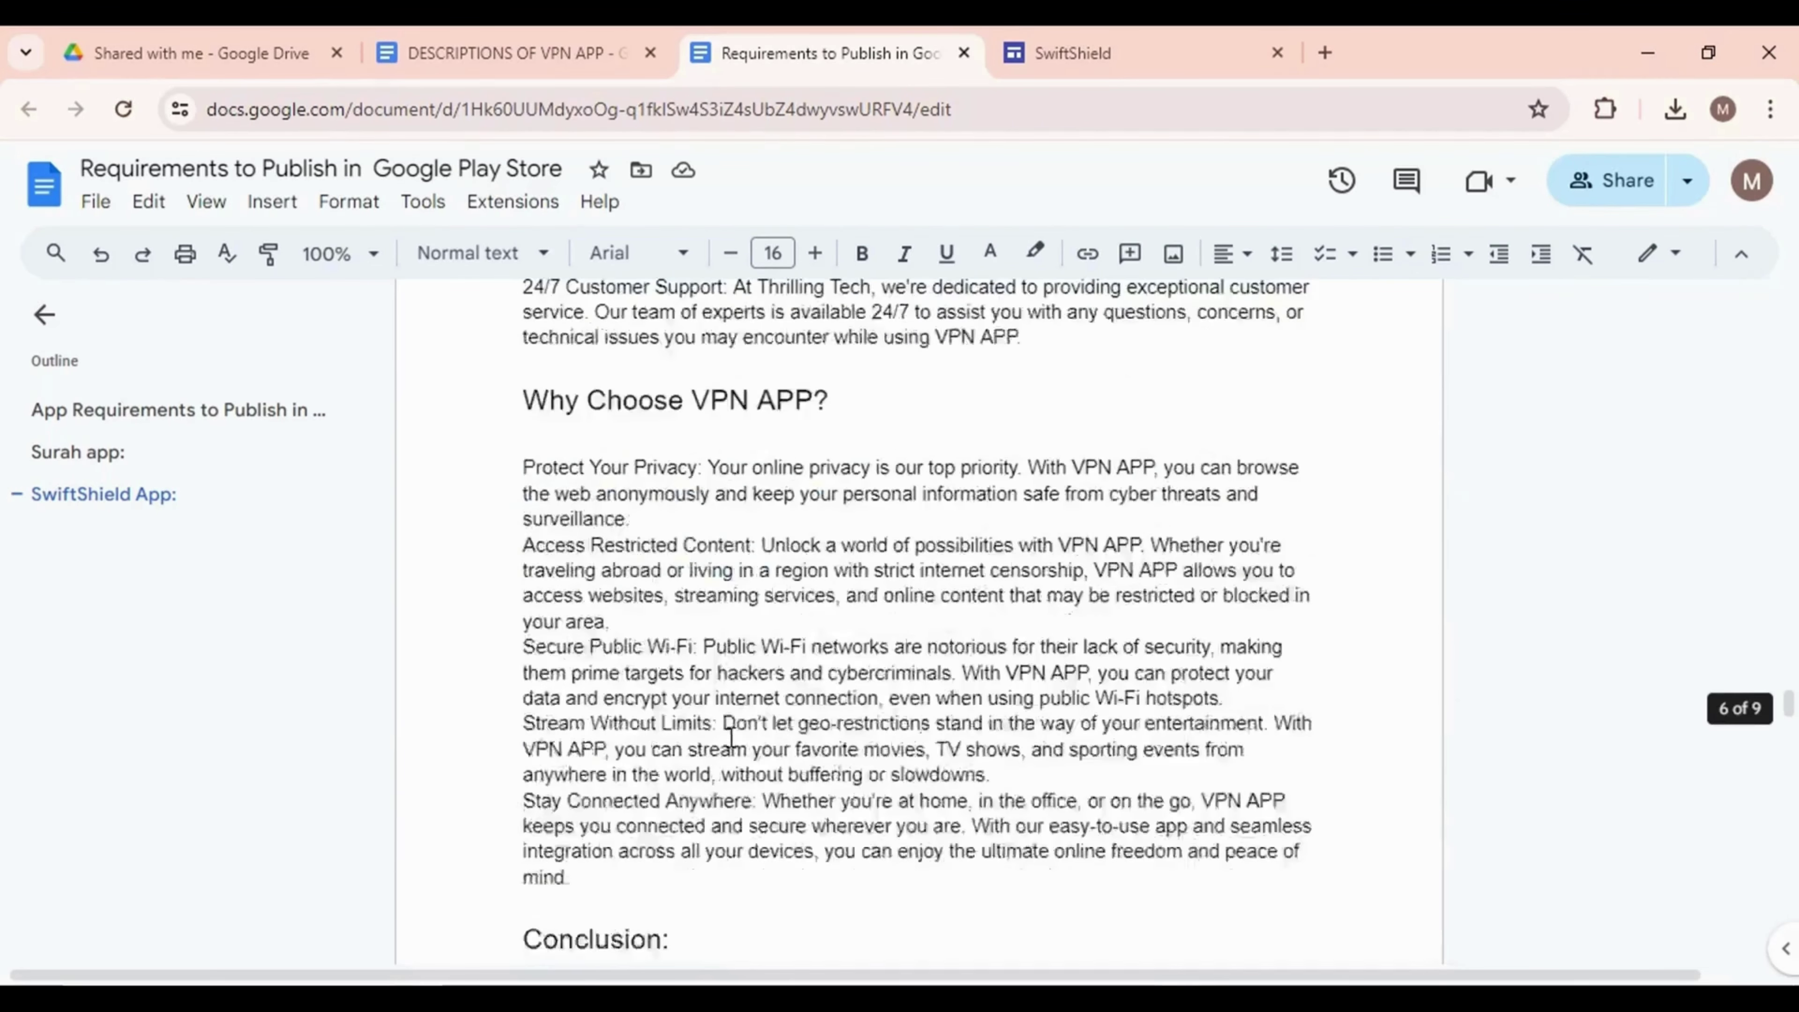
key(alt+Tab)
click(906, 773)
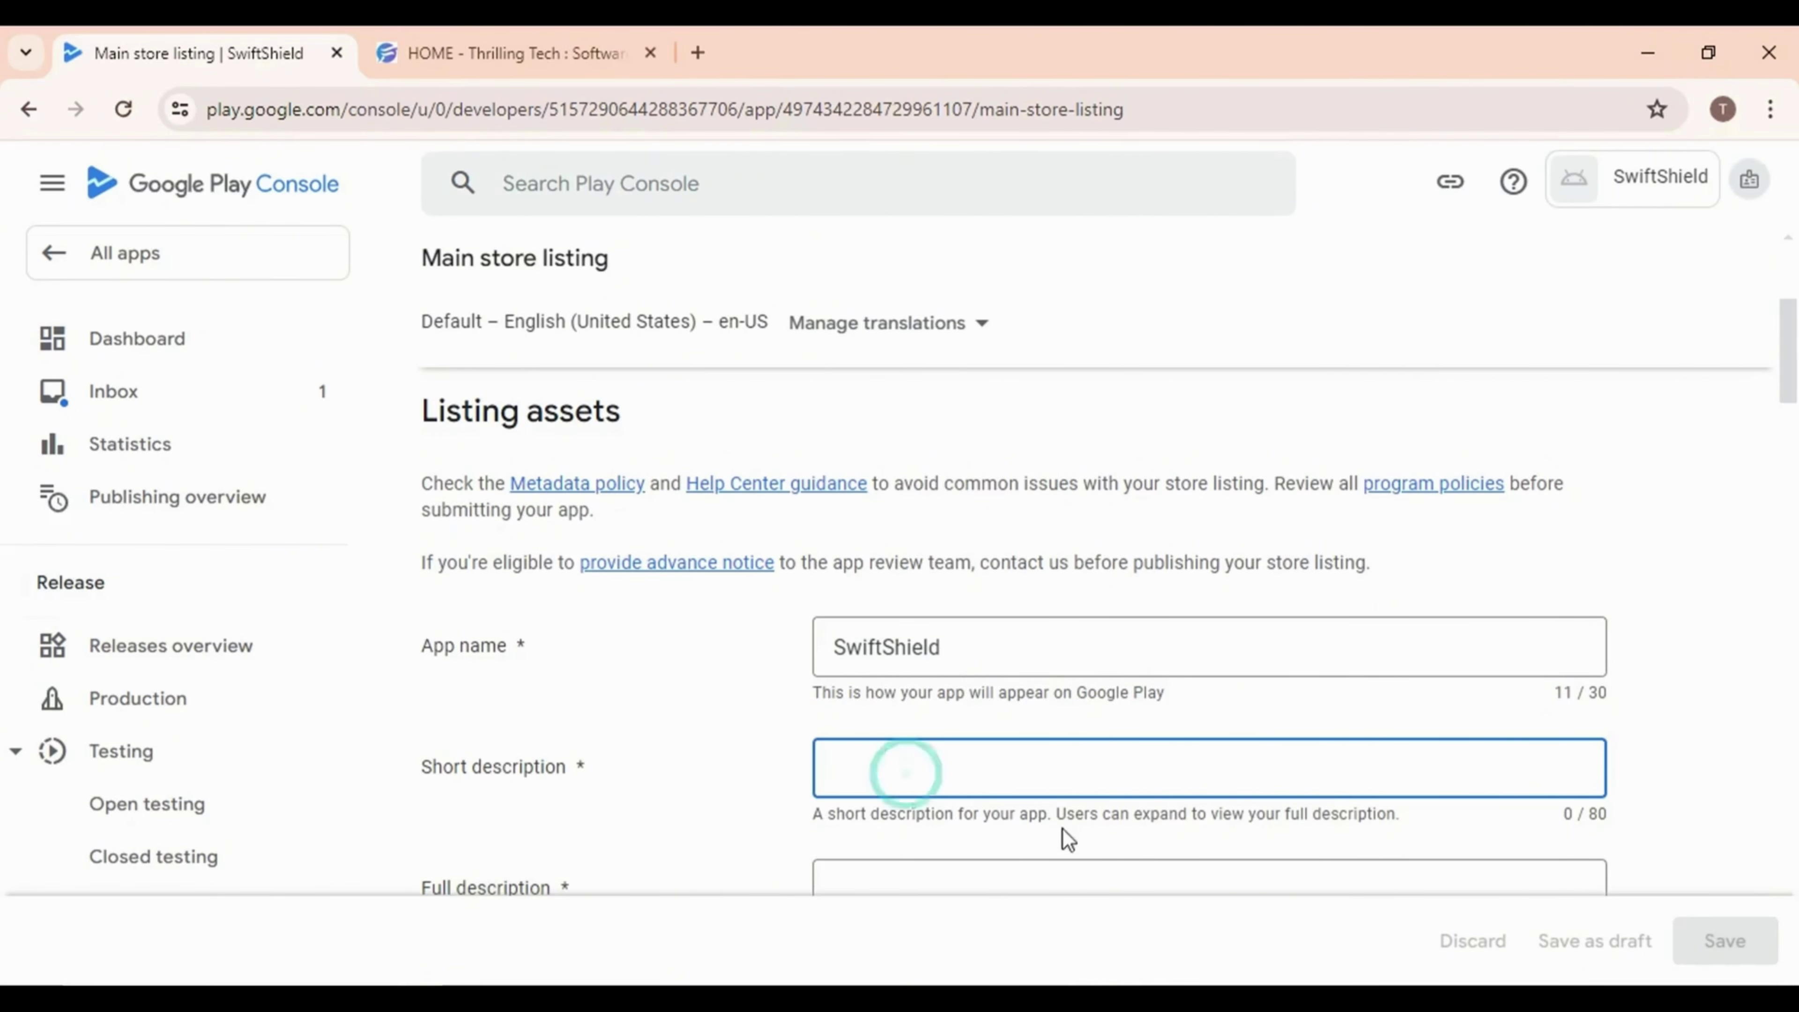
key(alt+Tab)
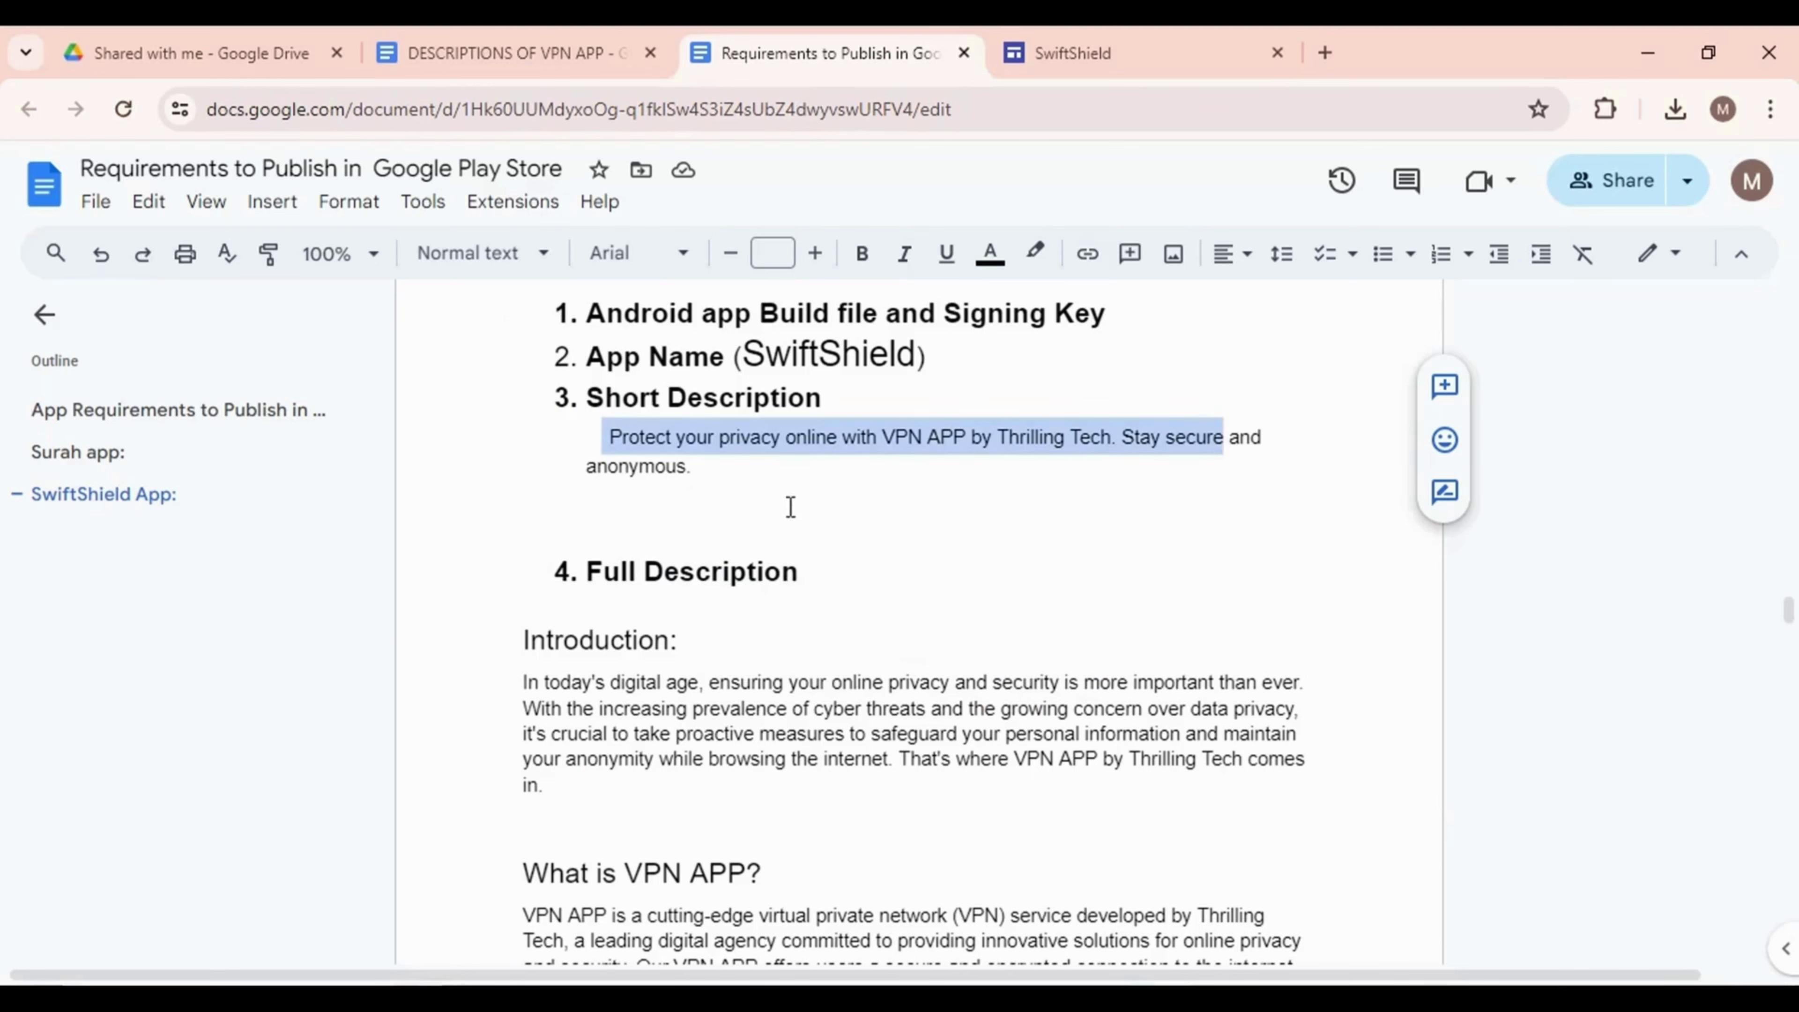
key(alt+Tab)
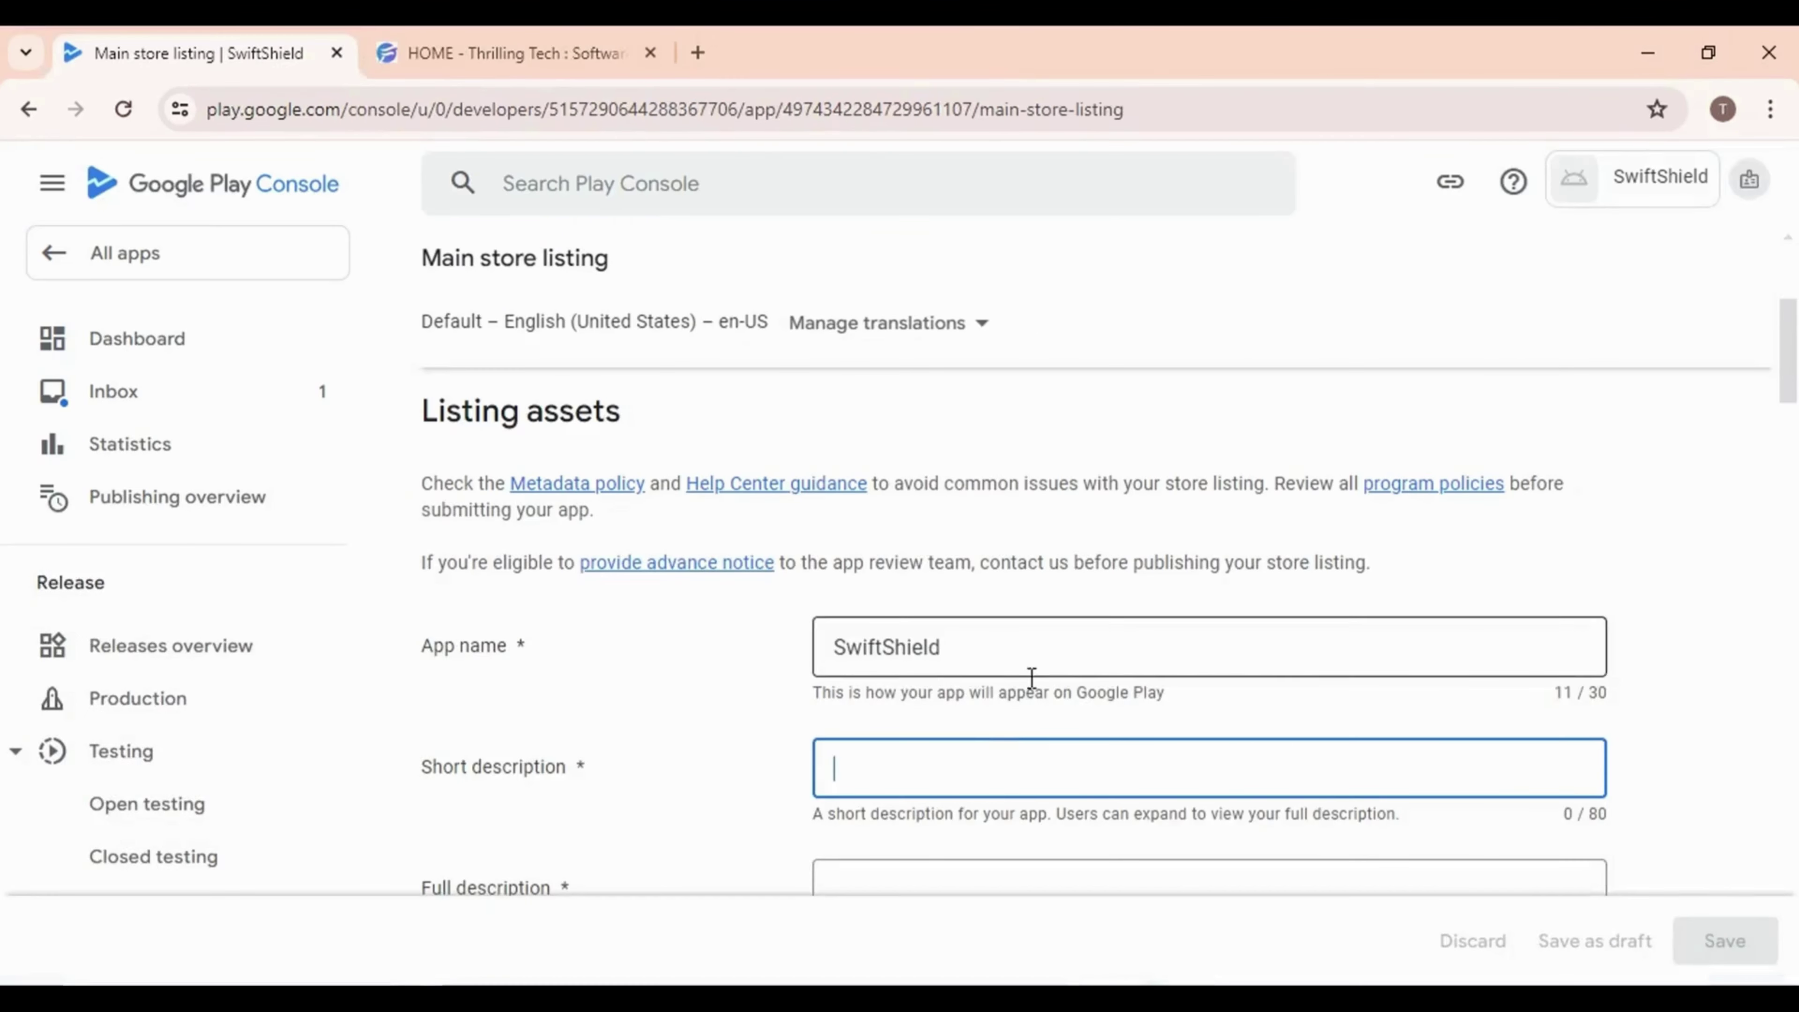
text(Protect your privacy online with VPN APP by Thrilling Tech. Stay secure)
scroll(732, 617, down, 5)
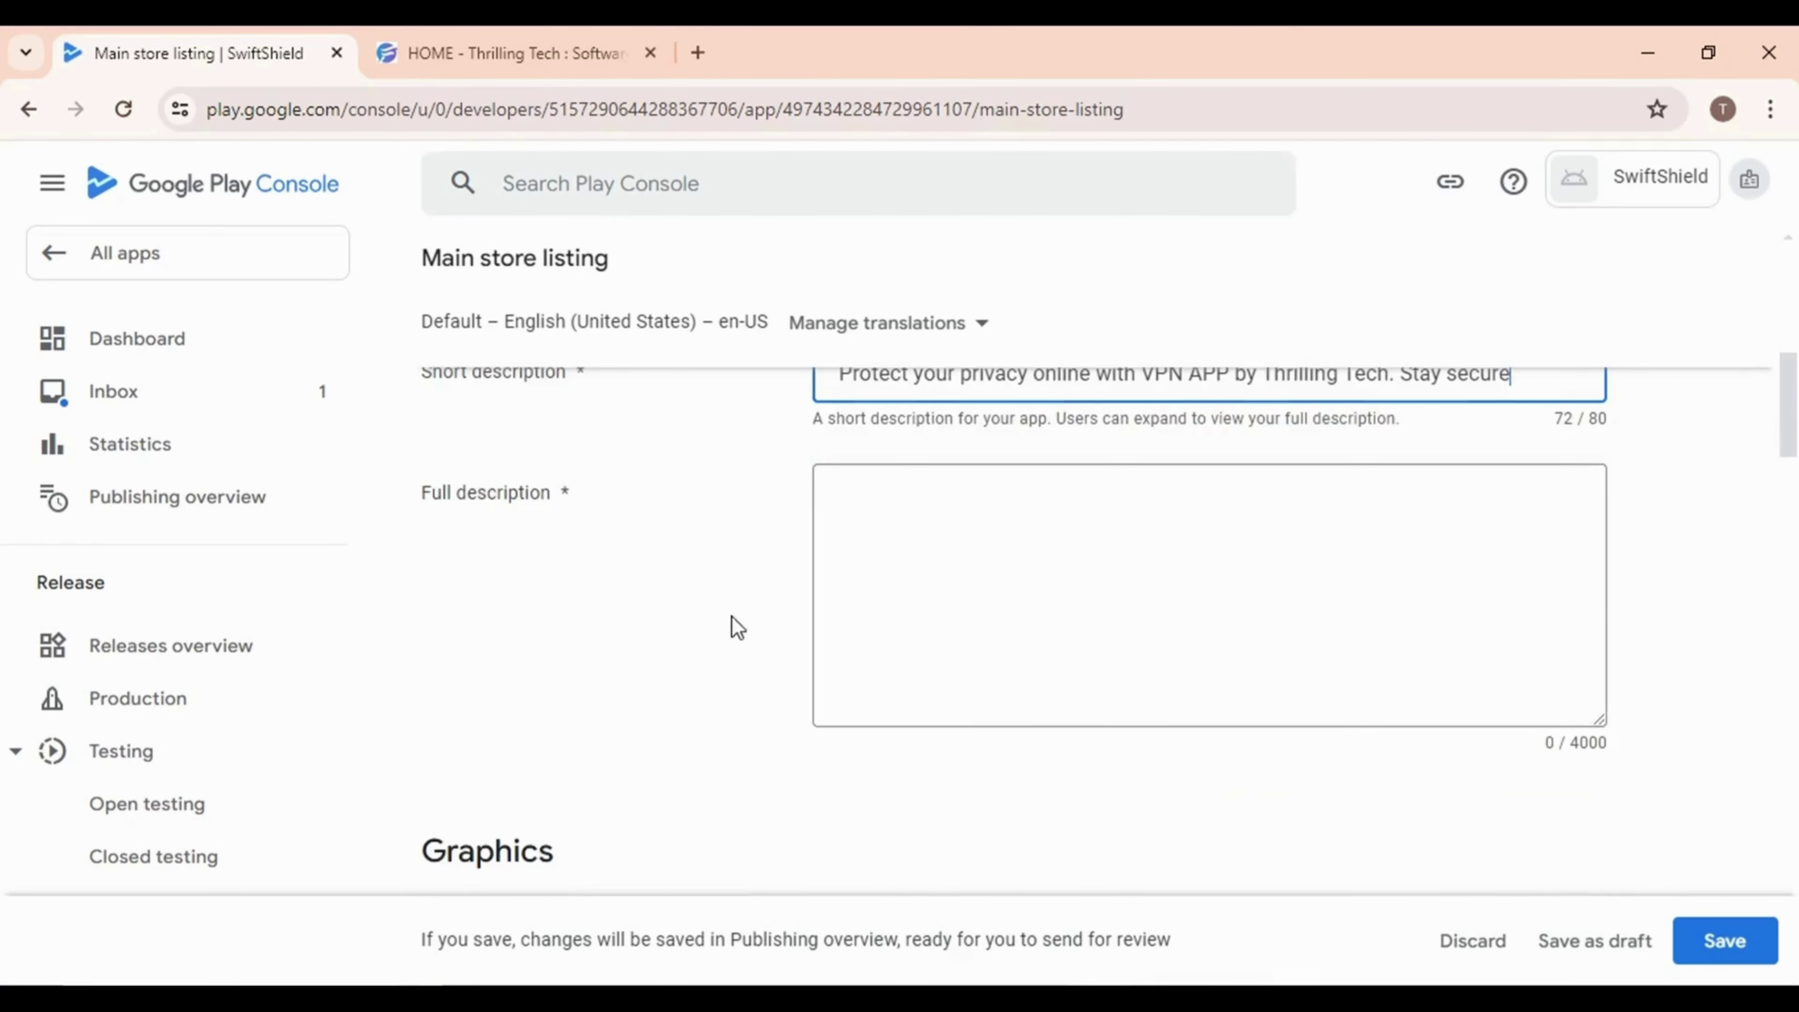
Copy the description from Introduction onward and paste it into Full description (3817/4000 characters)
click(1112, 623)
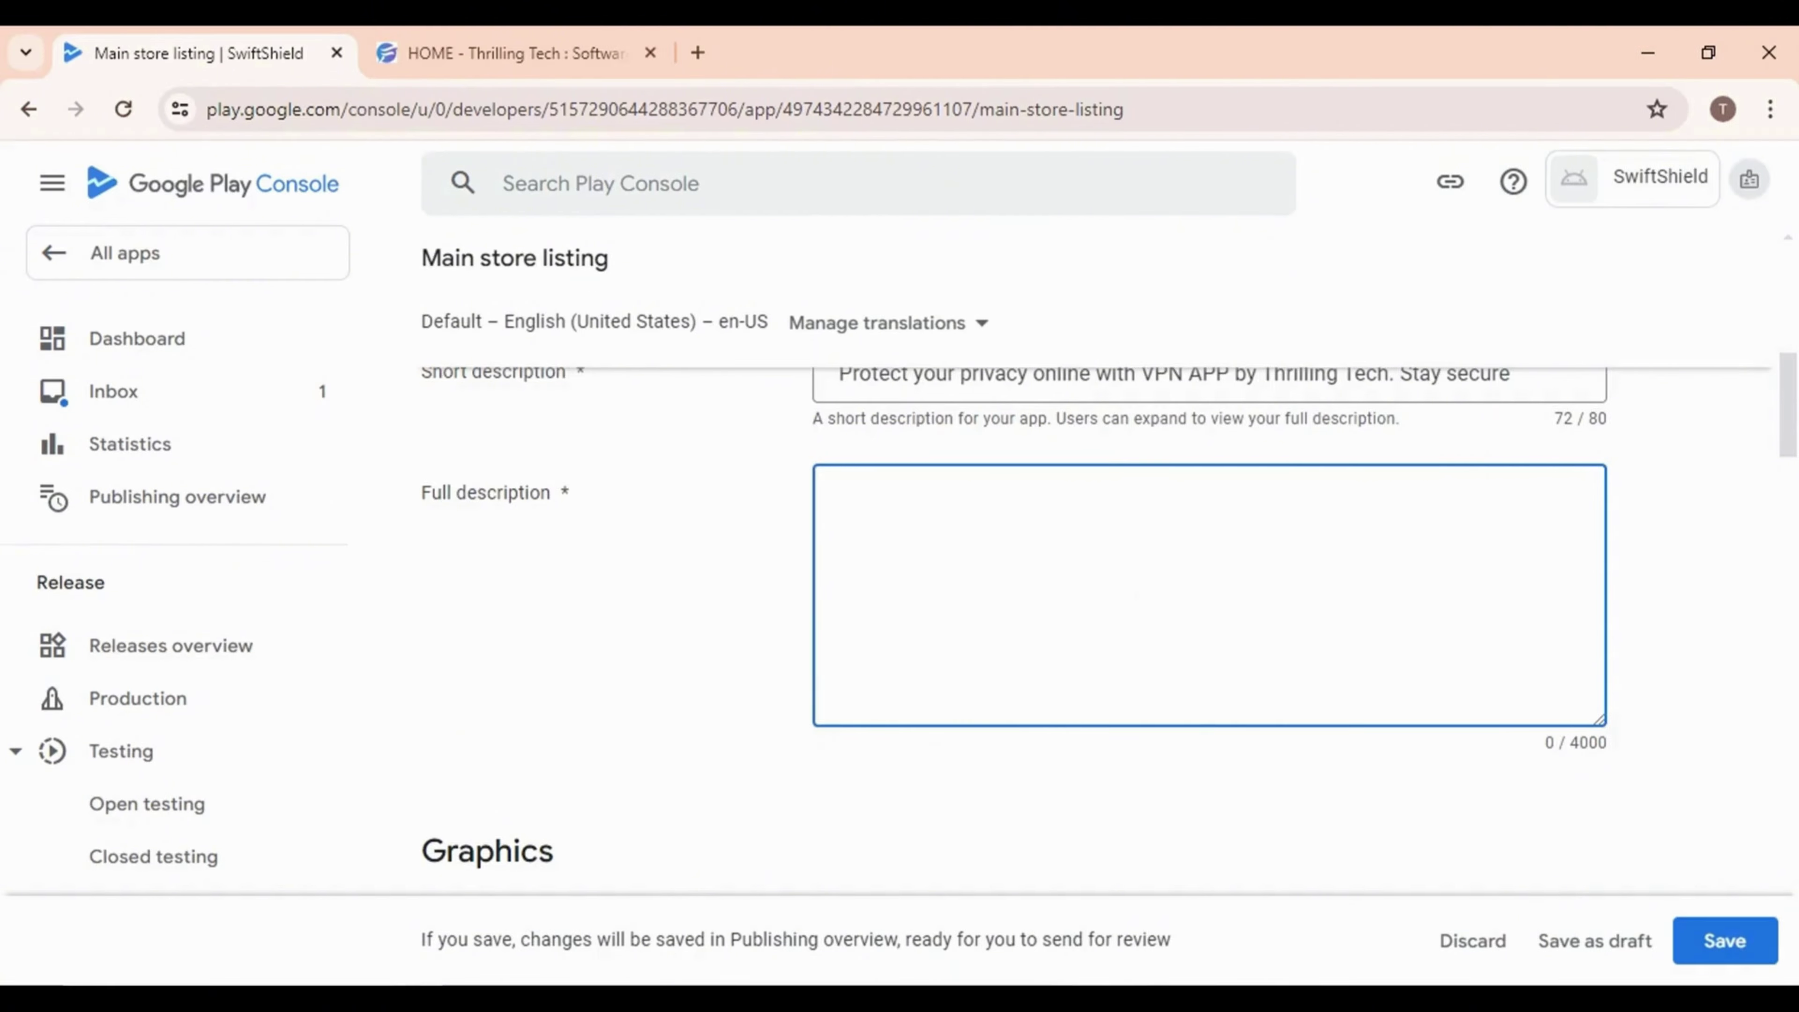
key(alt+Tab)
drag(483, 528, 642, 737)
scroll(662, 750, down, 20)
click(662, 754)
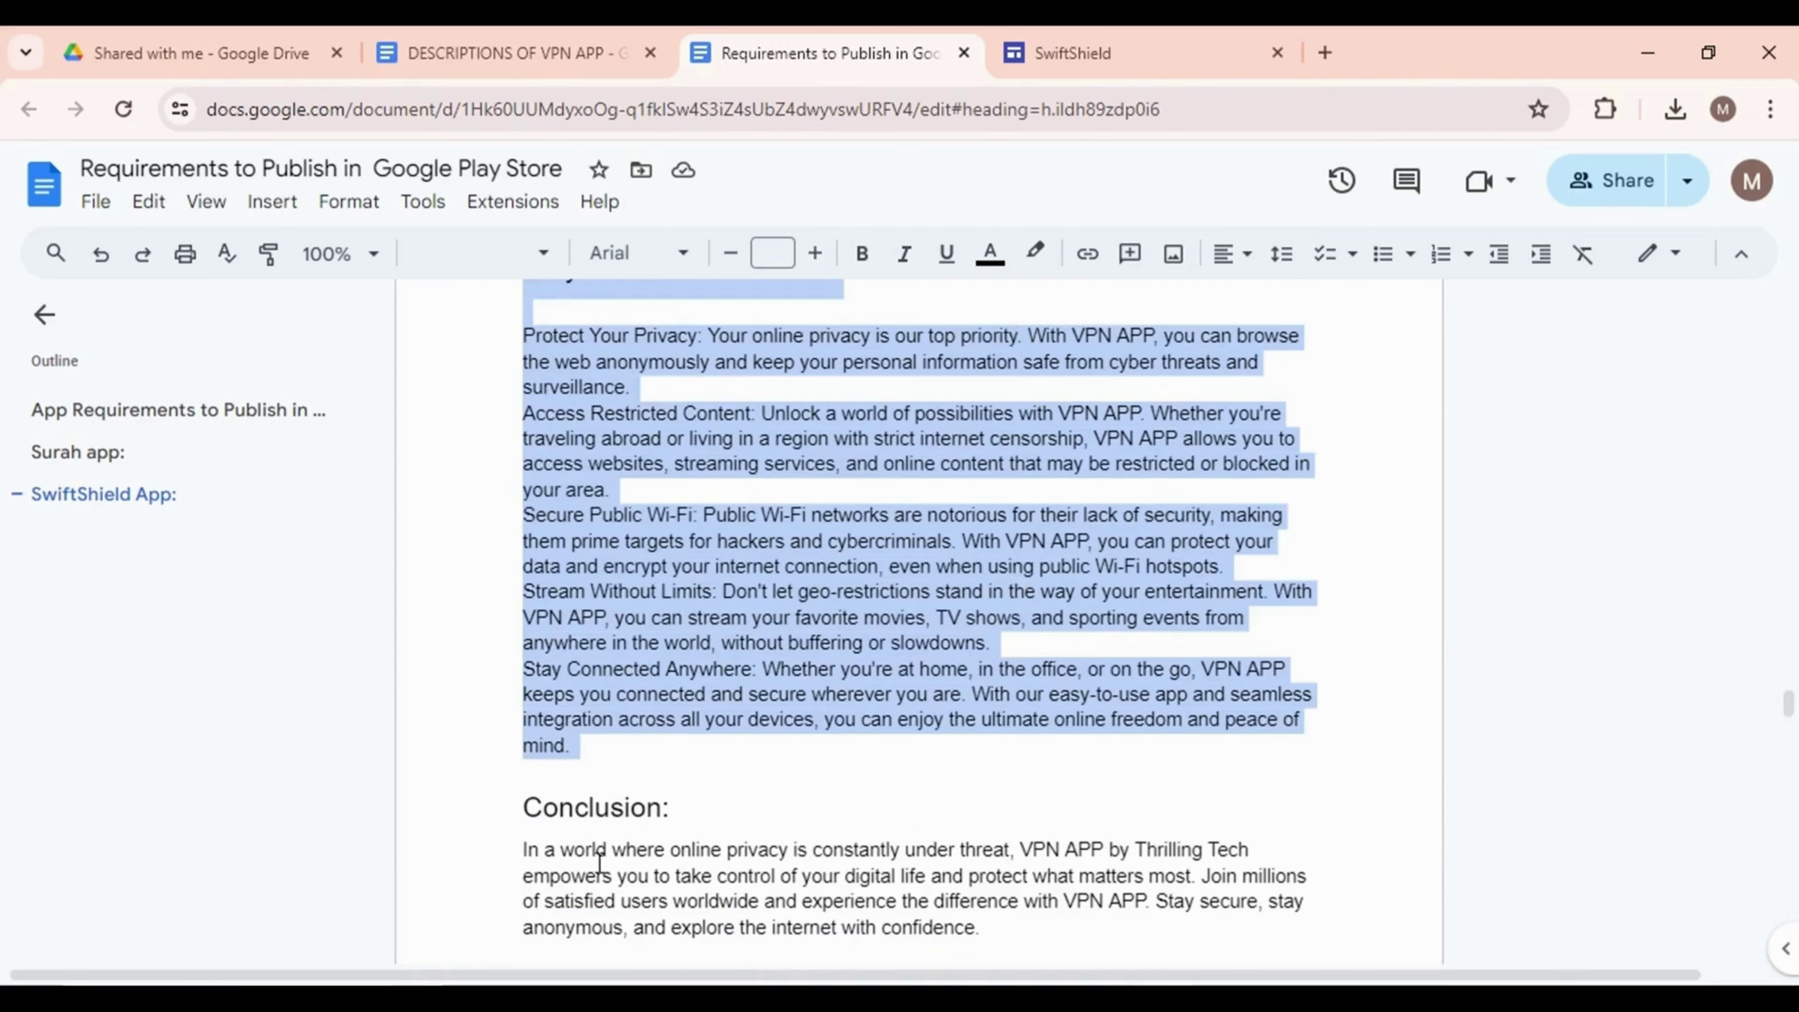
key(ctrl+c)
key(alt+Tab)
key(ctrl+v)
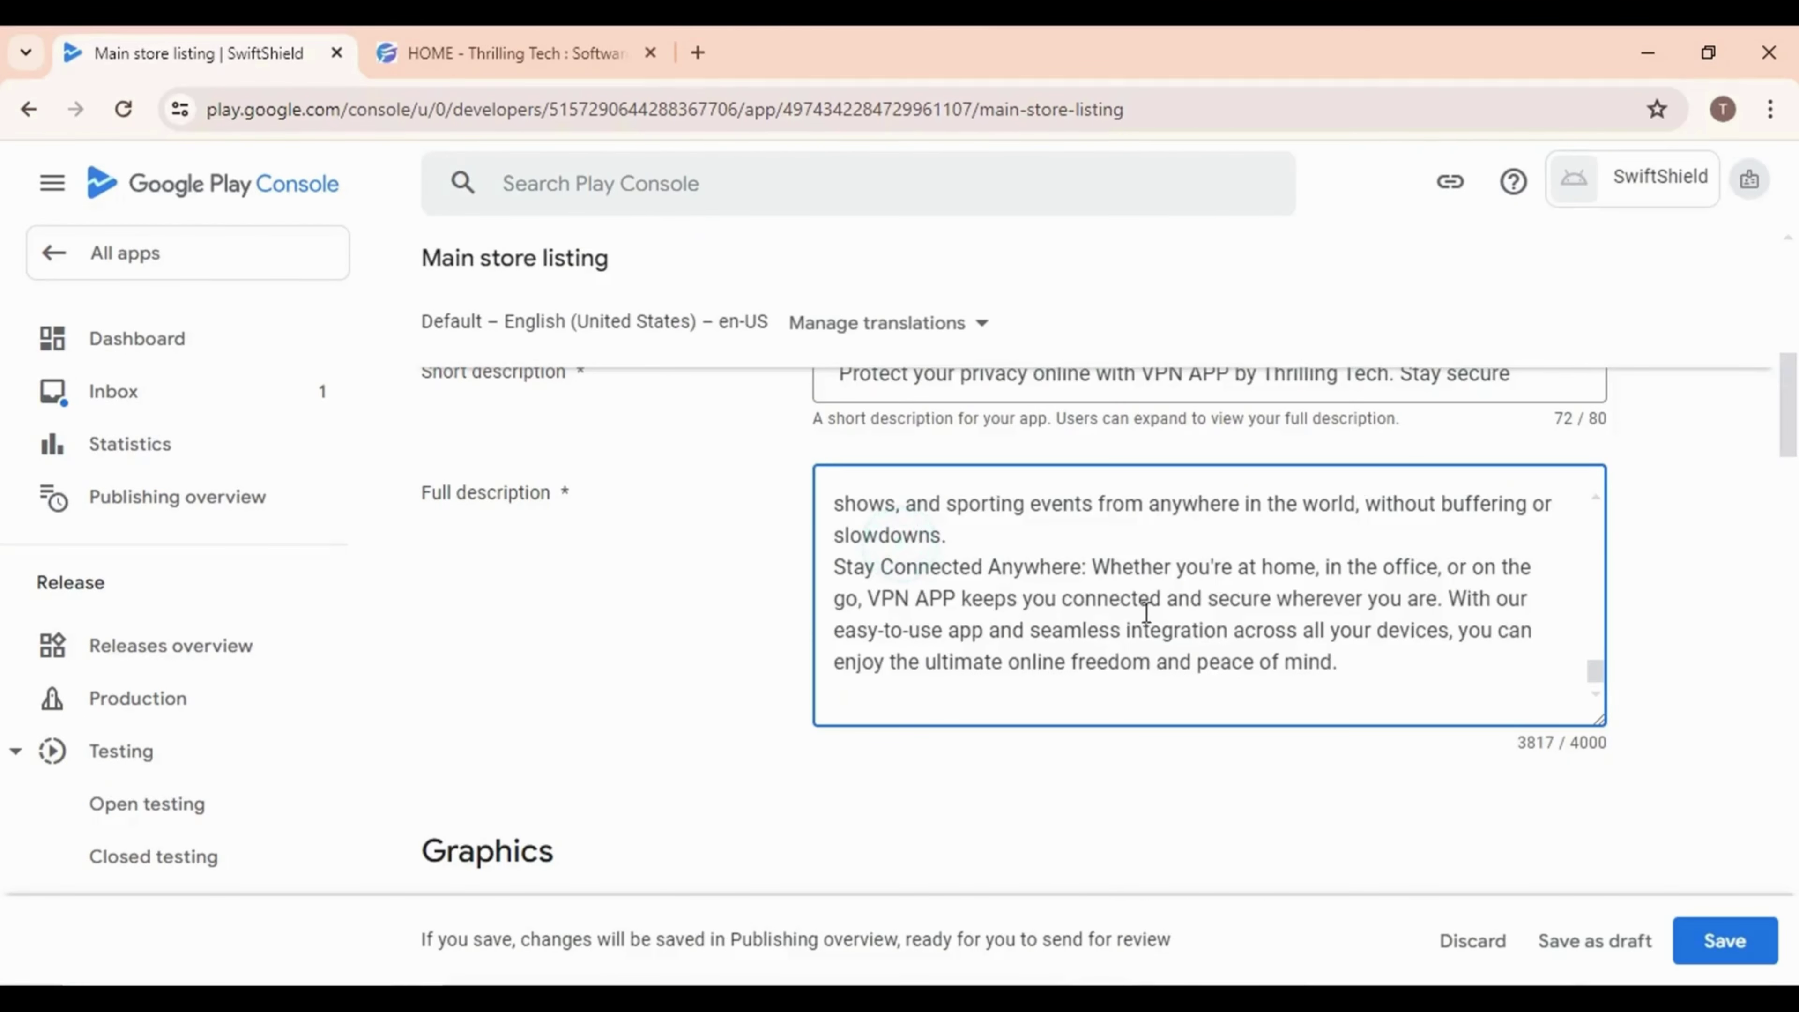
scroll(1144, 623, up, 5)
scroll(1162, 597, up, 5)
scroll(1164, 604, down, 8)
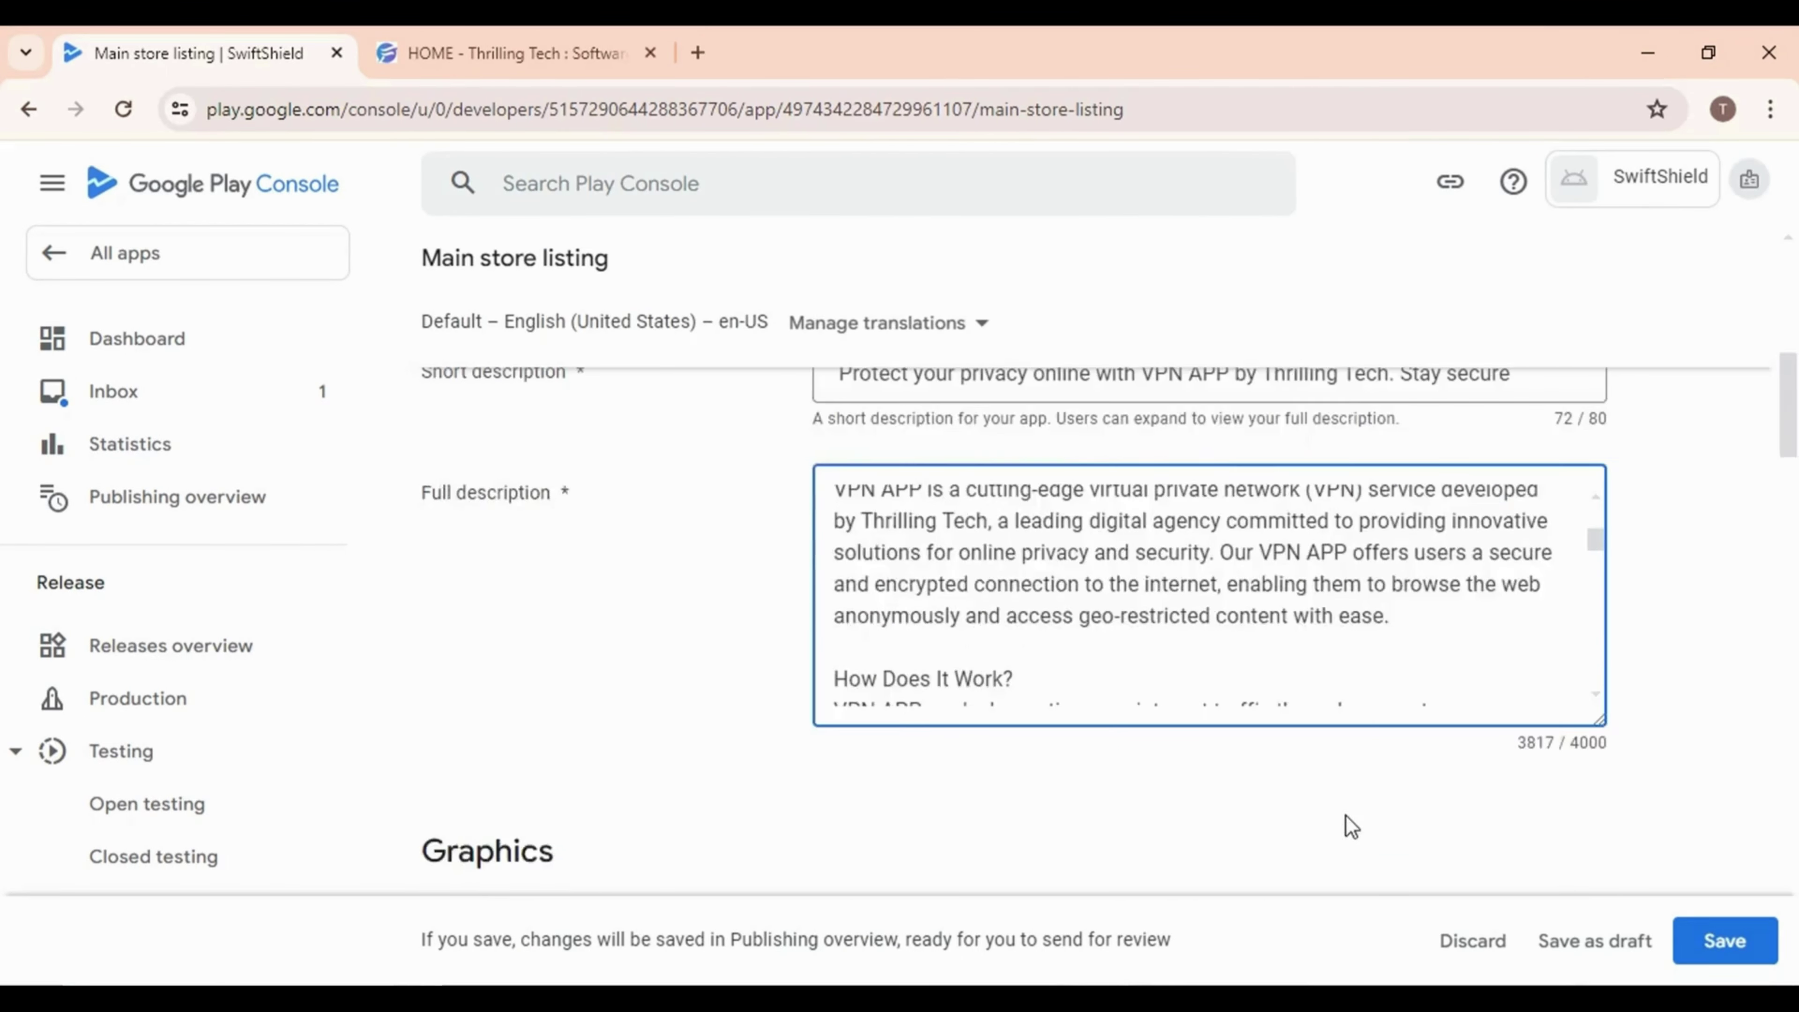
scroll(1347, 816, down, 5)
scroll(924, 688, down, 2)
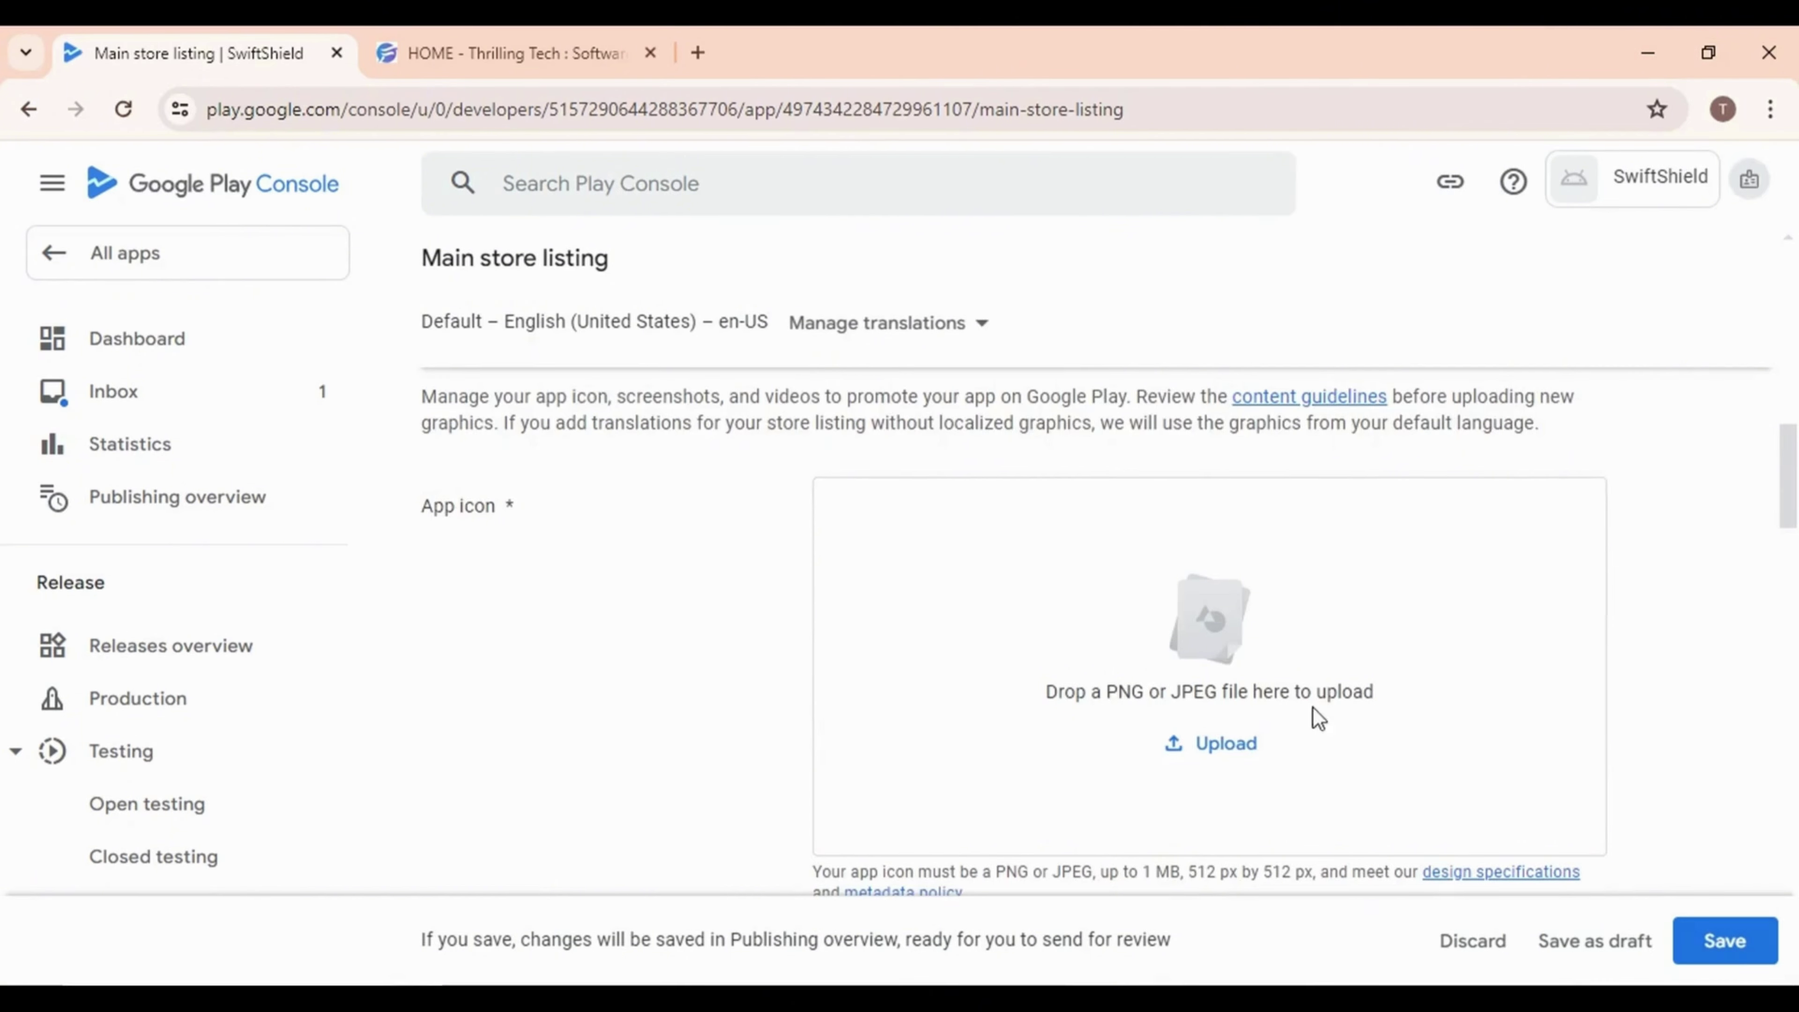
Upload the blue shield 'icon' image from the SwiftShield folder as the App icon
key(alt+Tab)
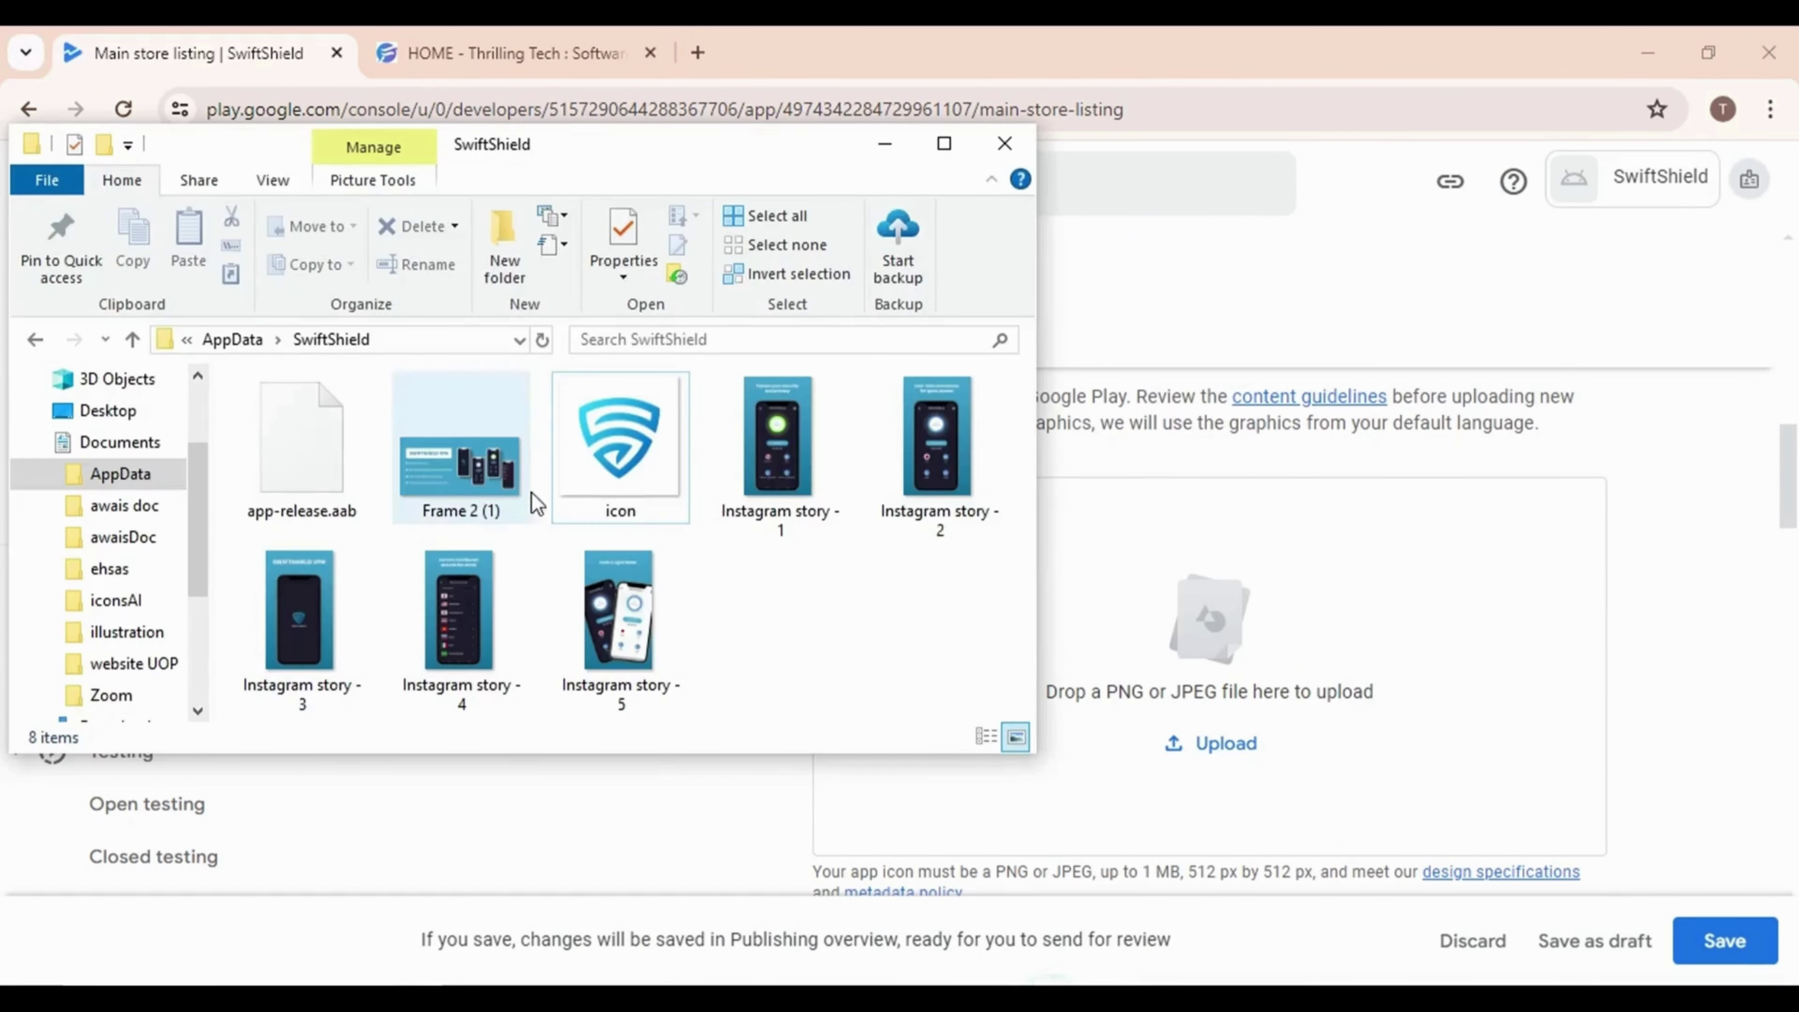
click(619, 453)
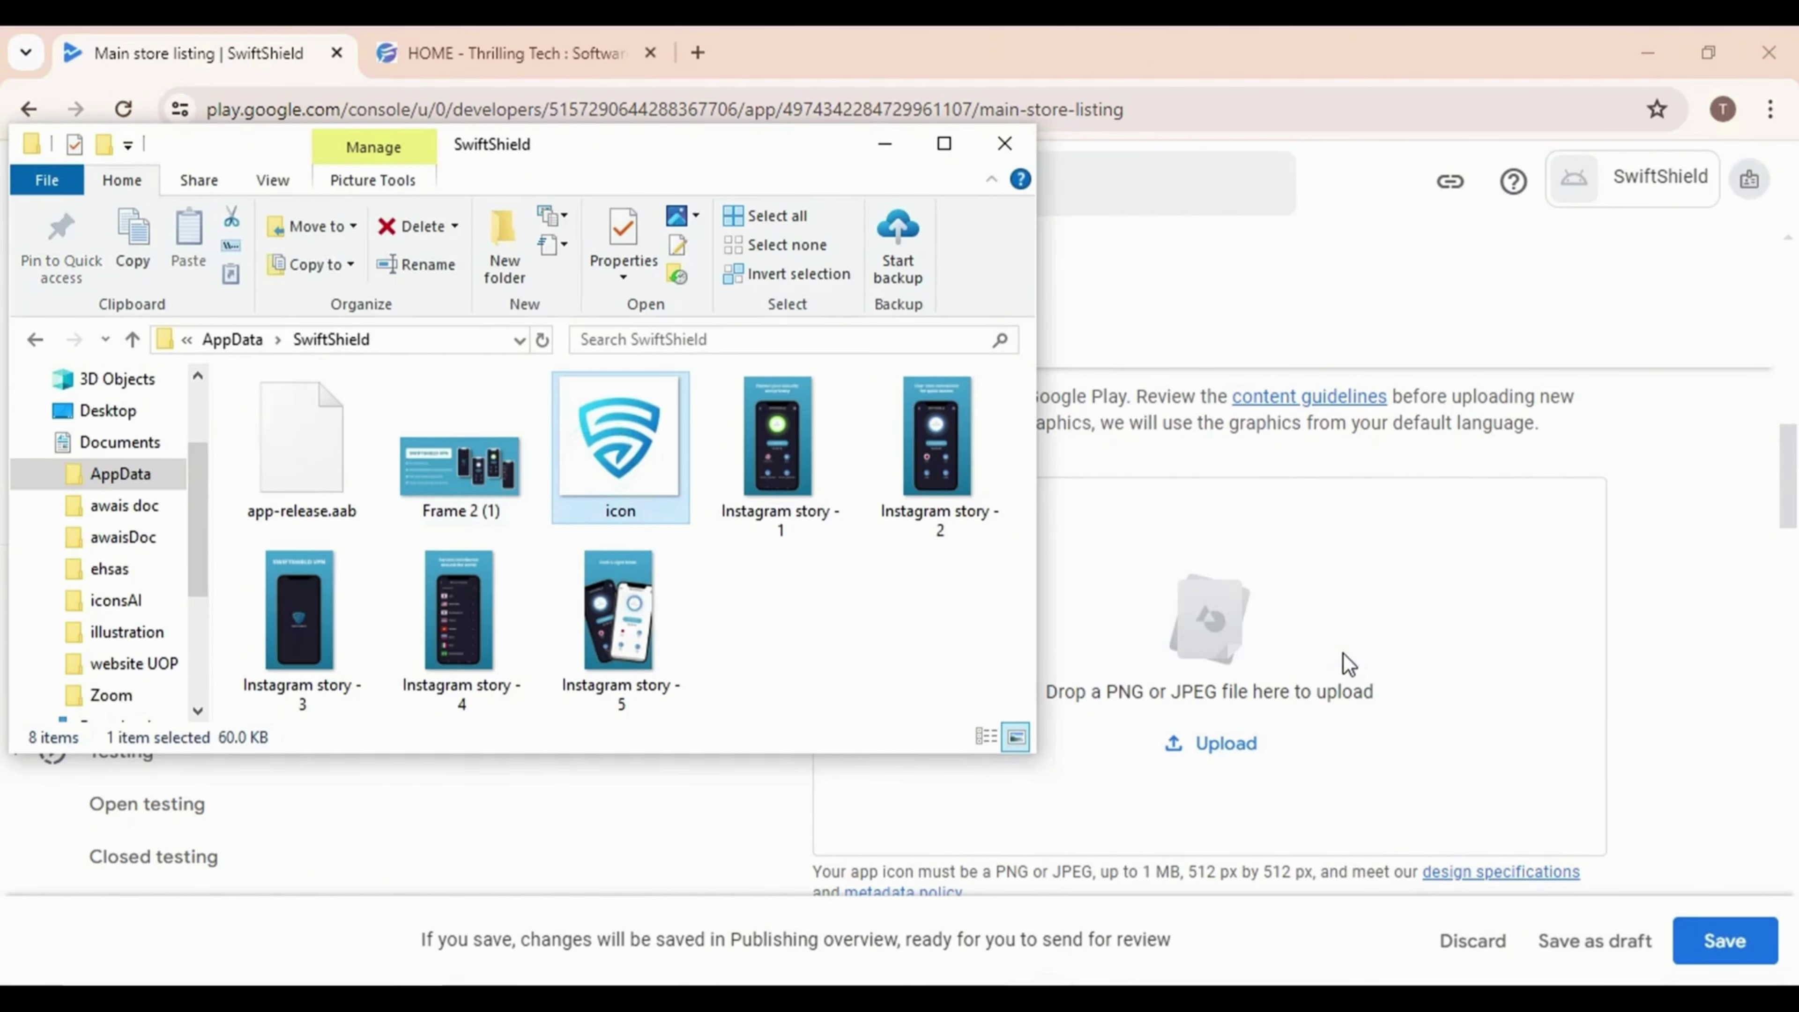
drag(621, 464, 1297, 691)
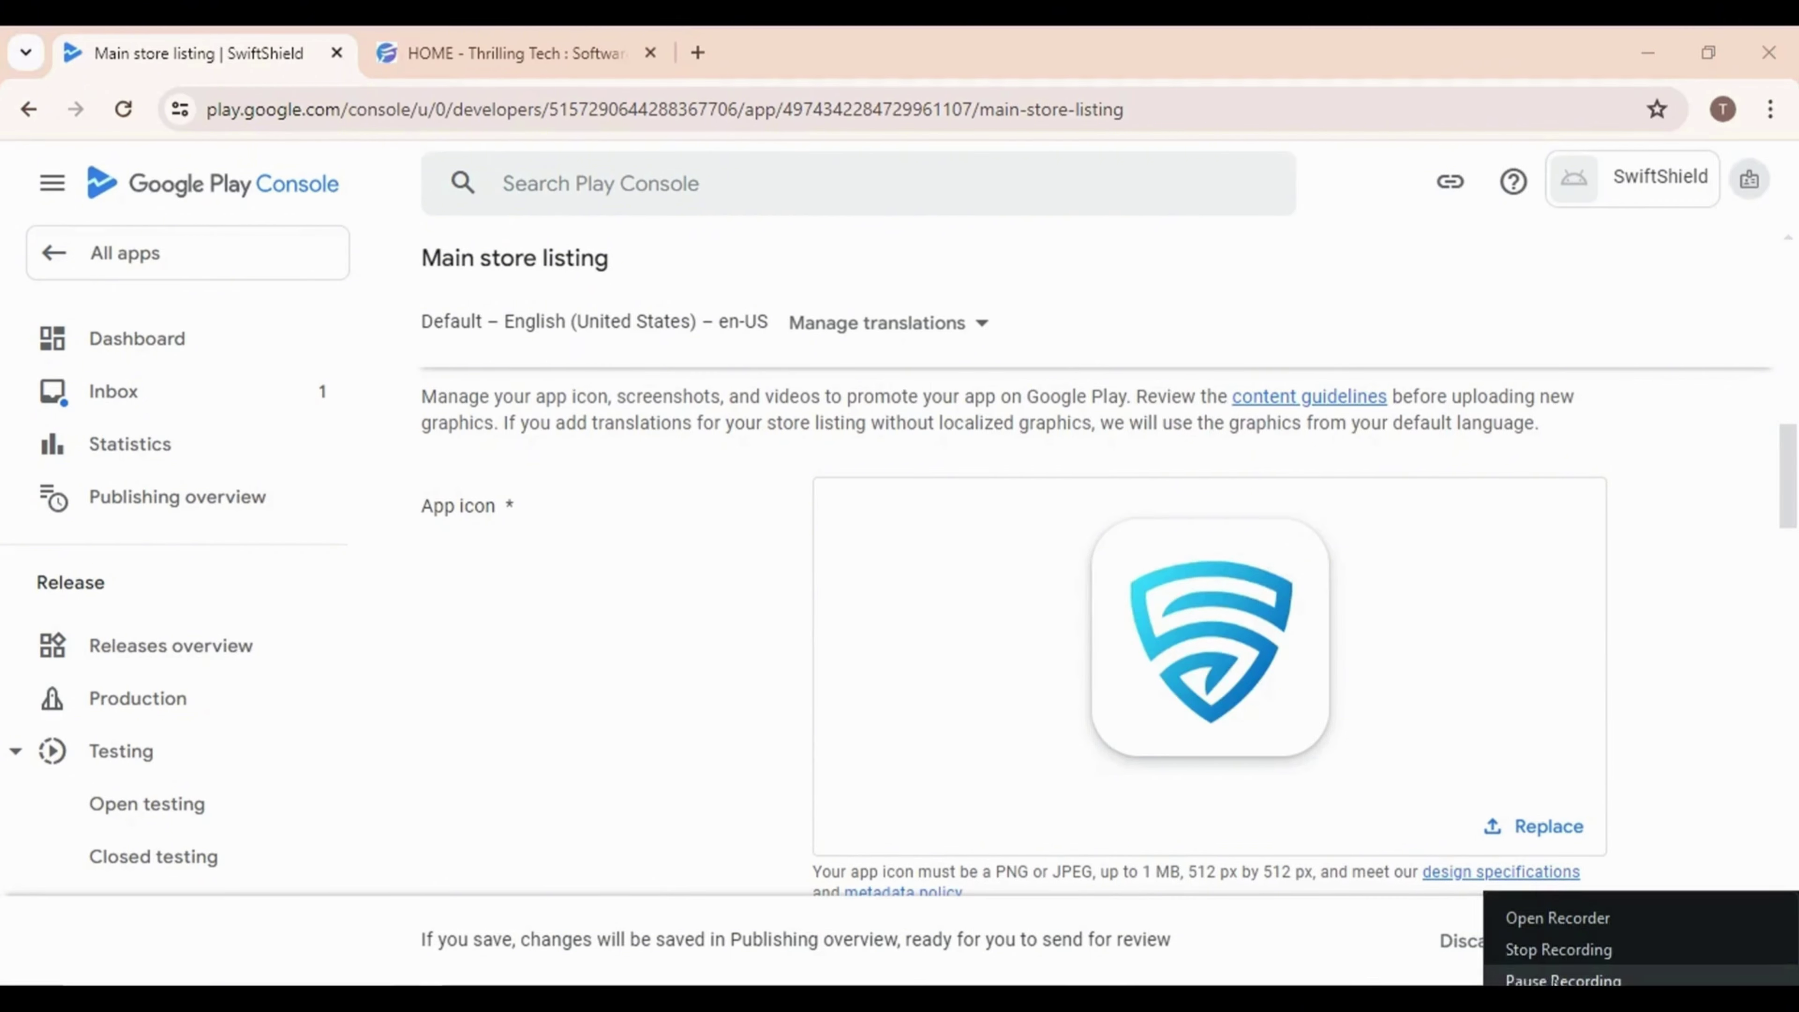
scroll(1183, 762, down, 5)
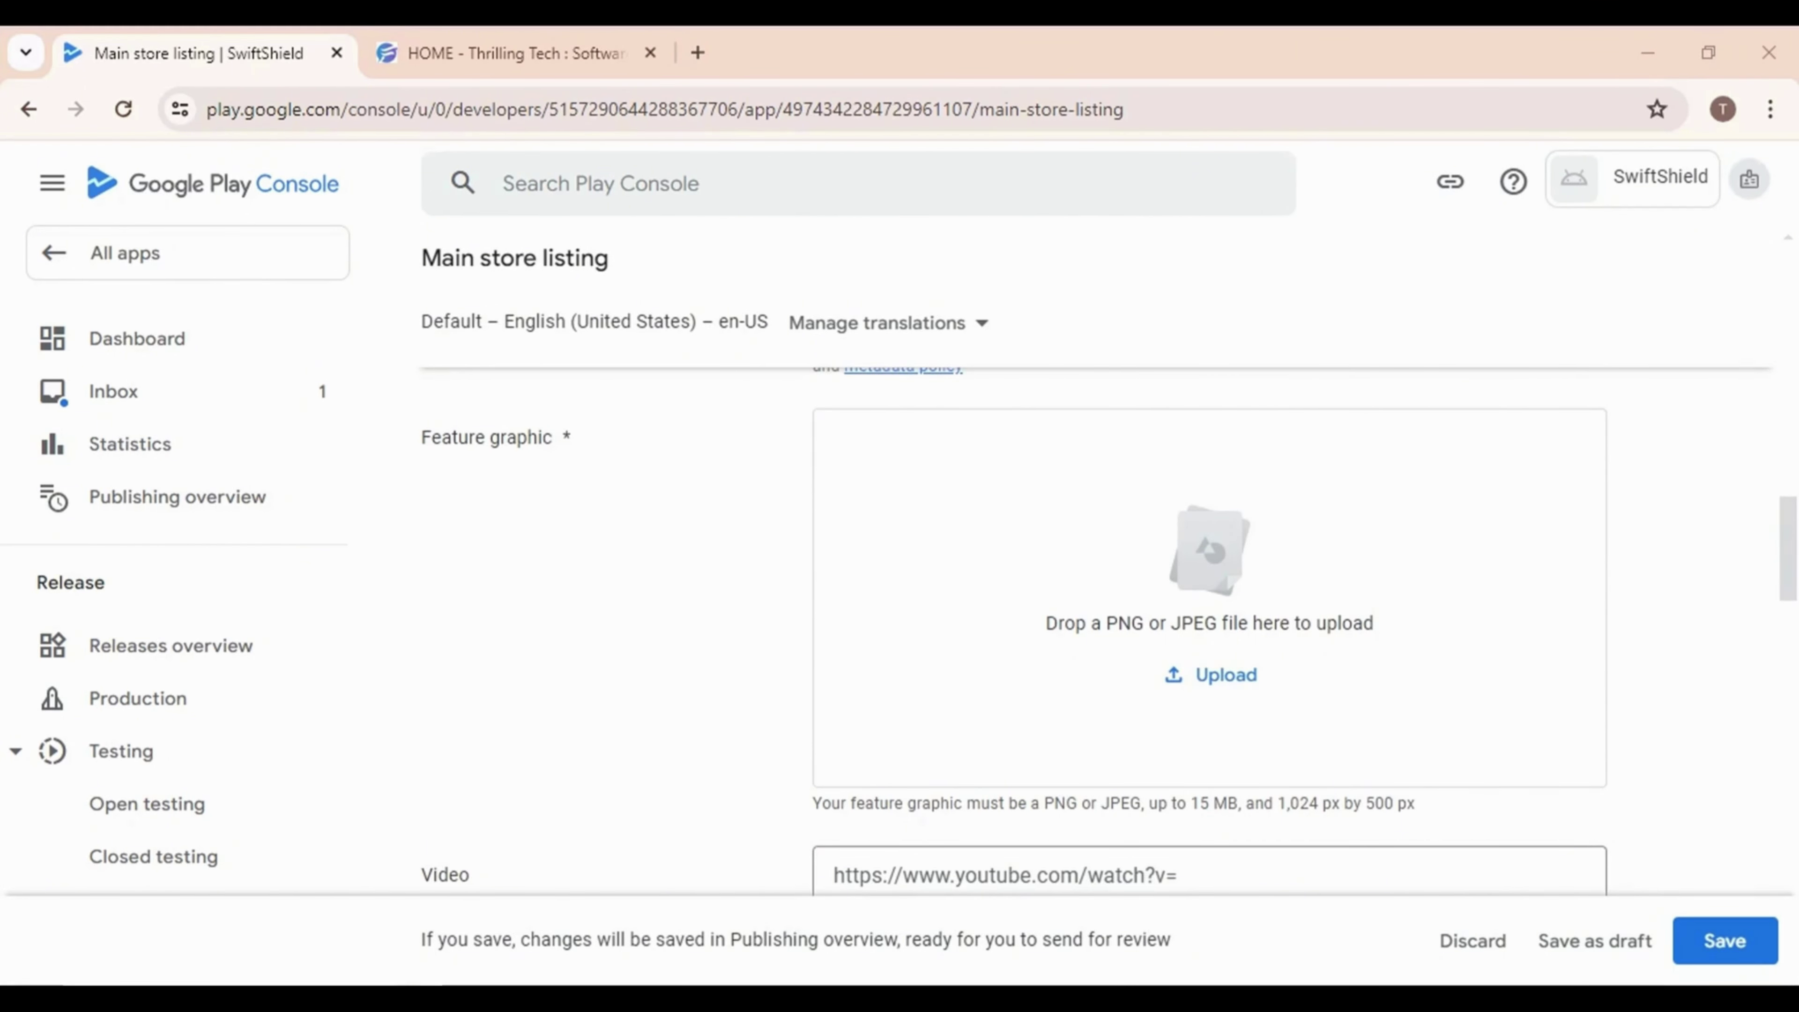
Upload 'Frame 2 (1)', the SWIFTSHIELD VPN banner, as the Feature graphic
key(alt+Tab)
click(460, 446)
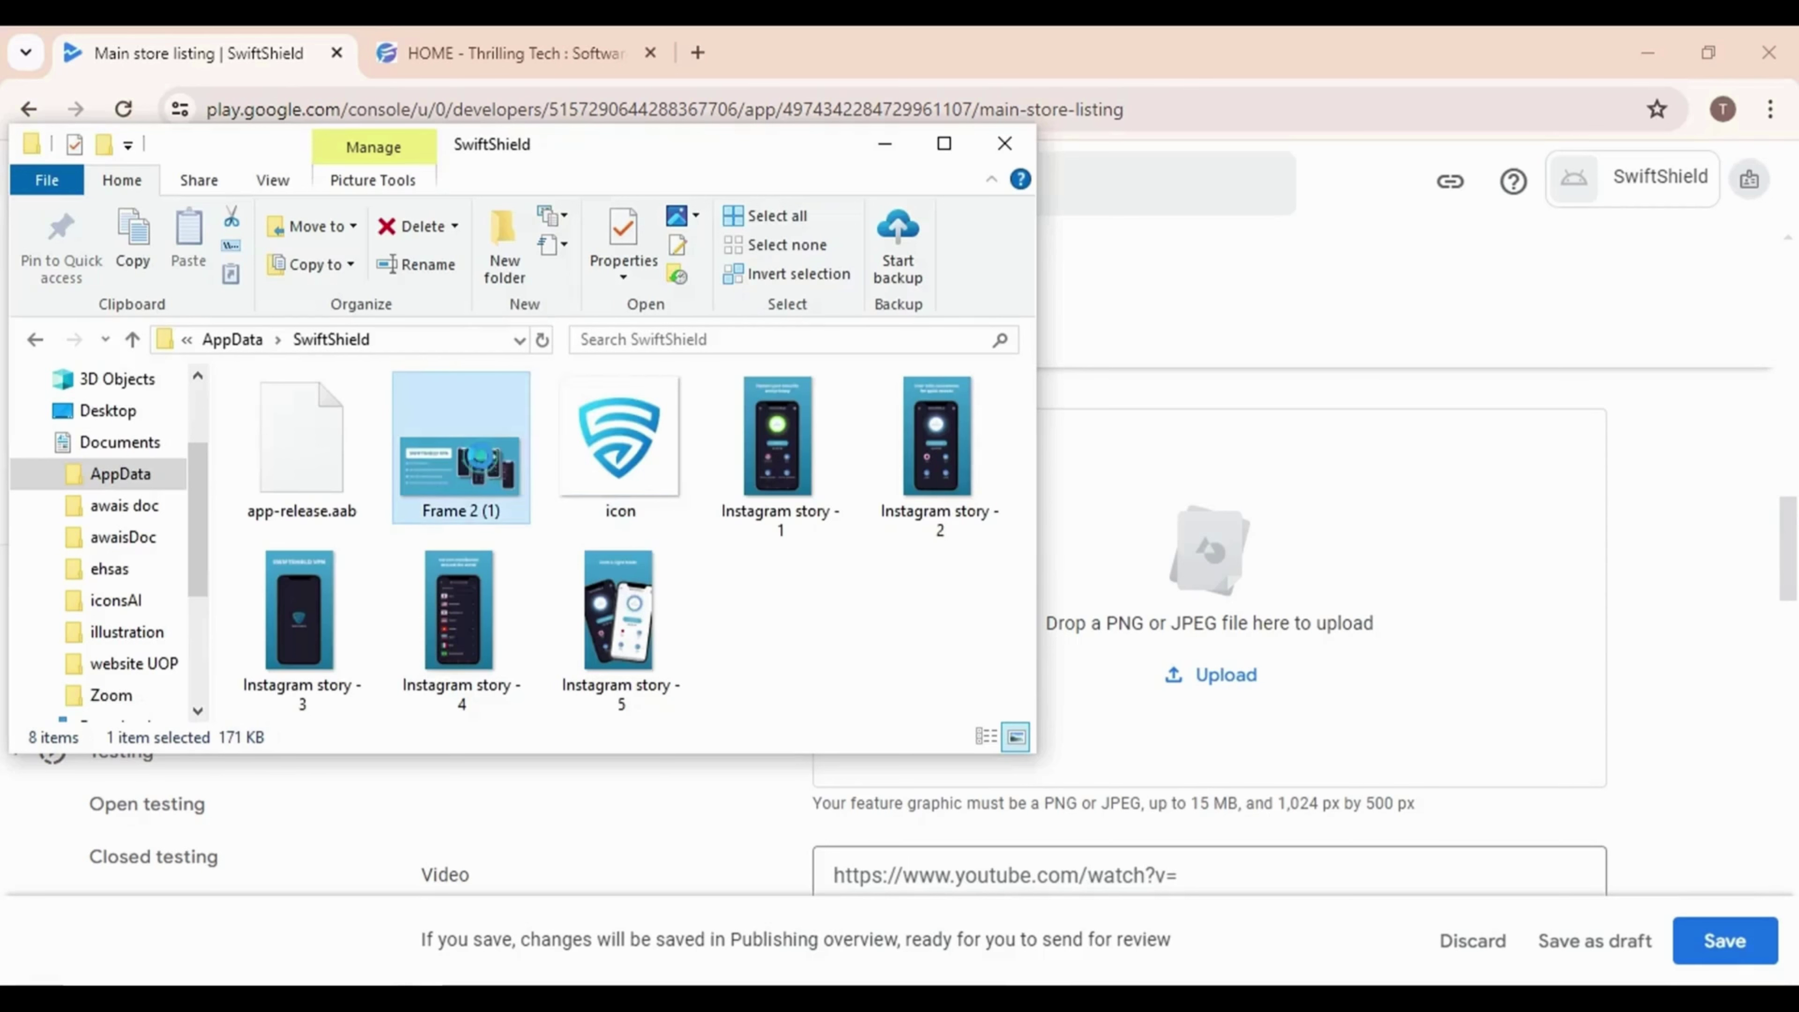
drag(460, 447, 1230, 610)
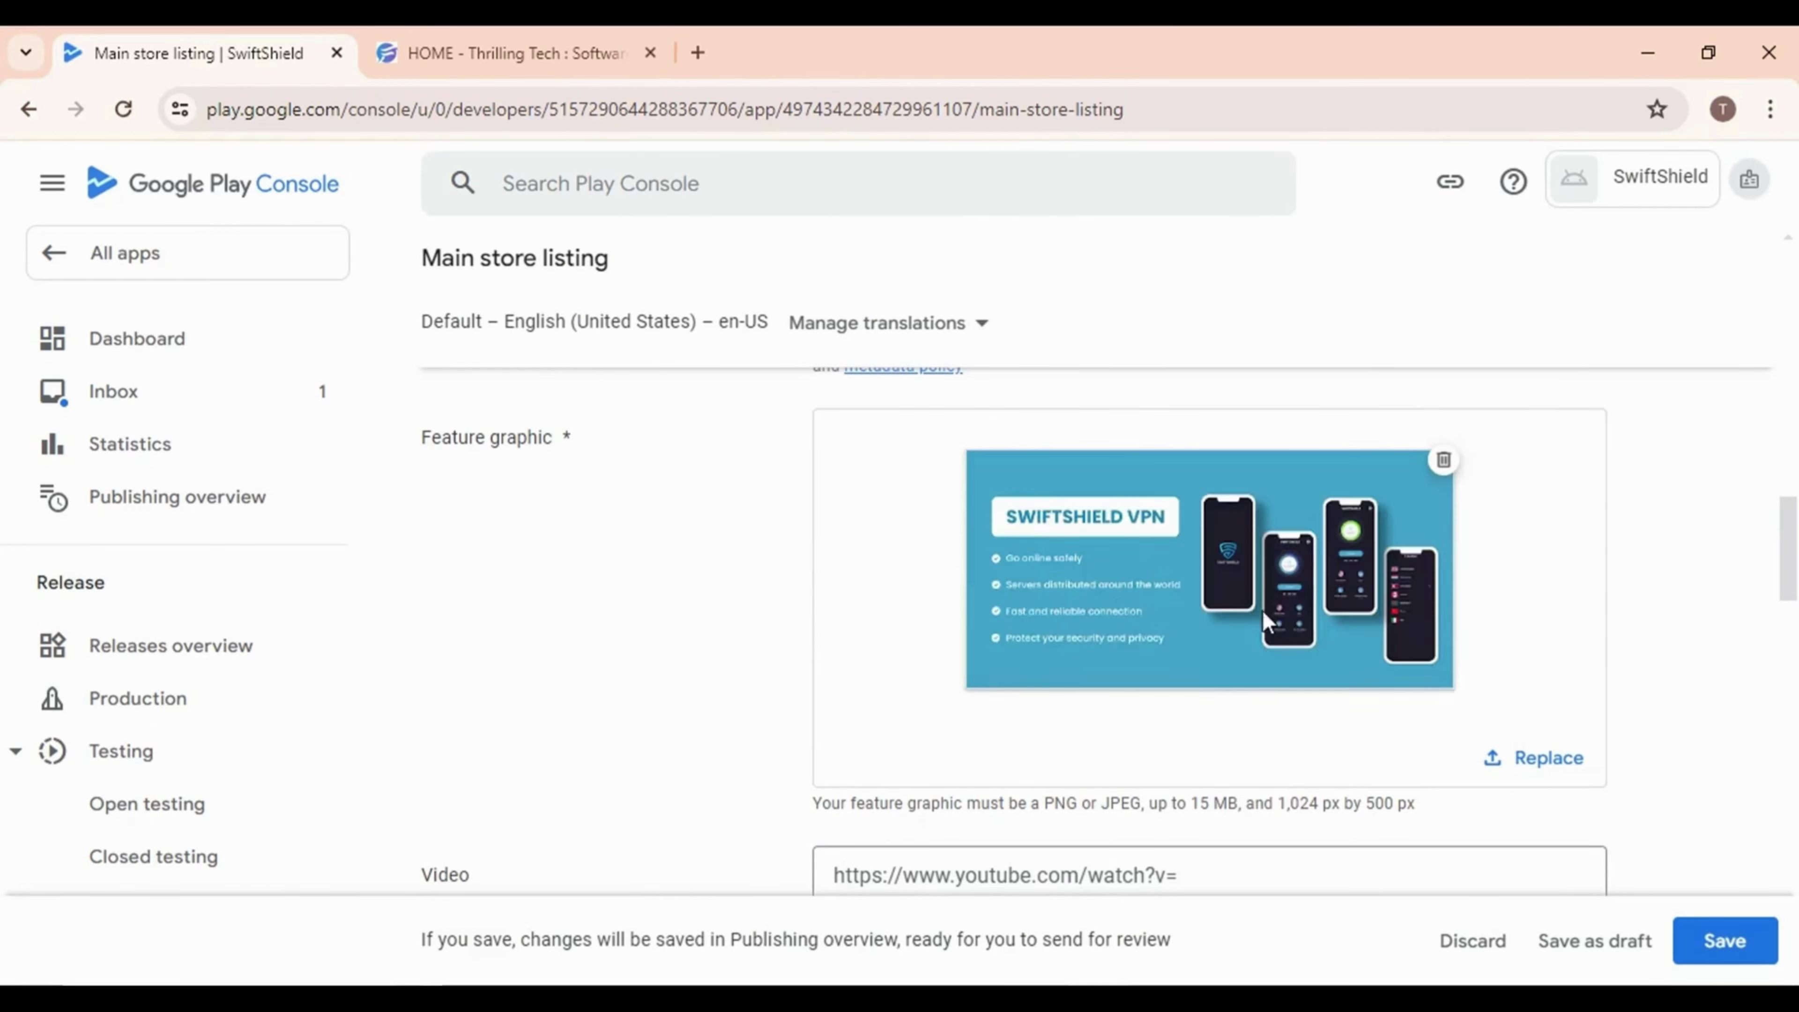
scroll(1149, 709, down, 5)
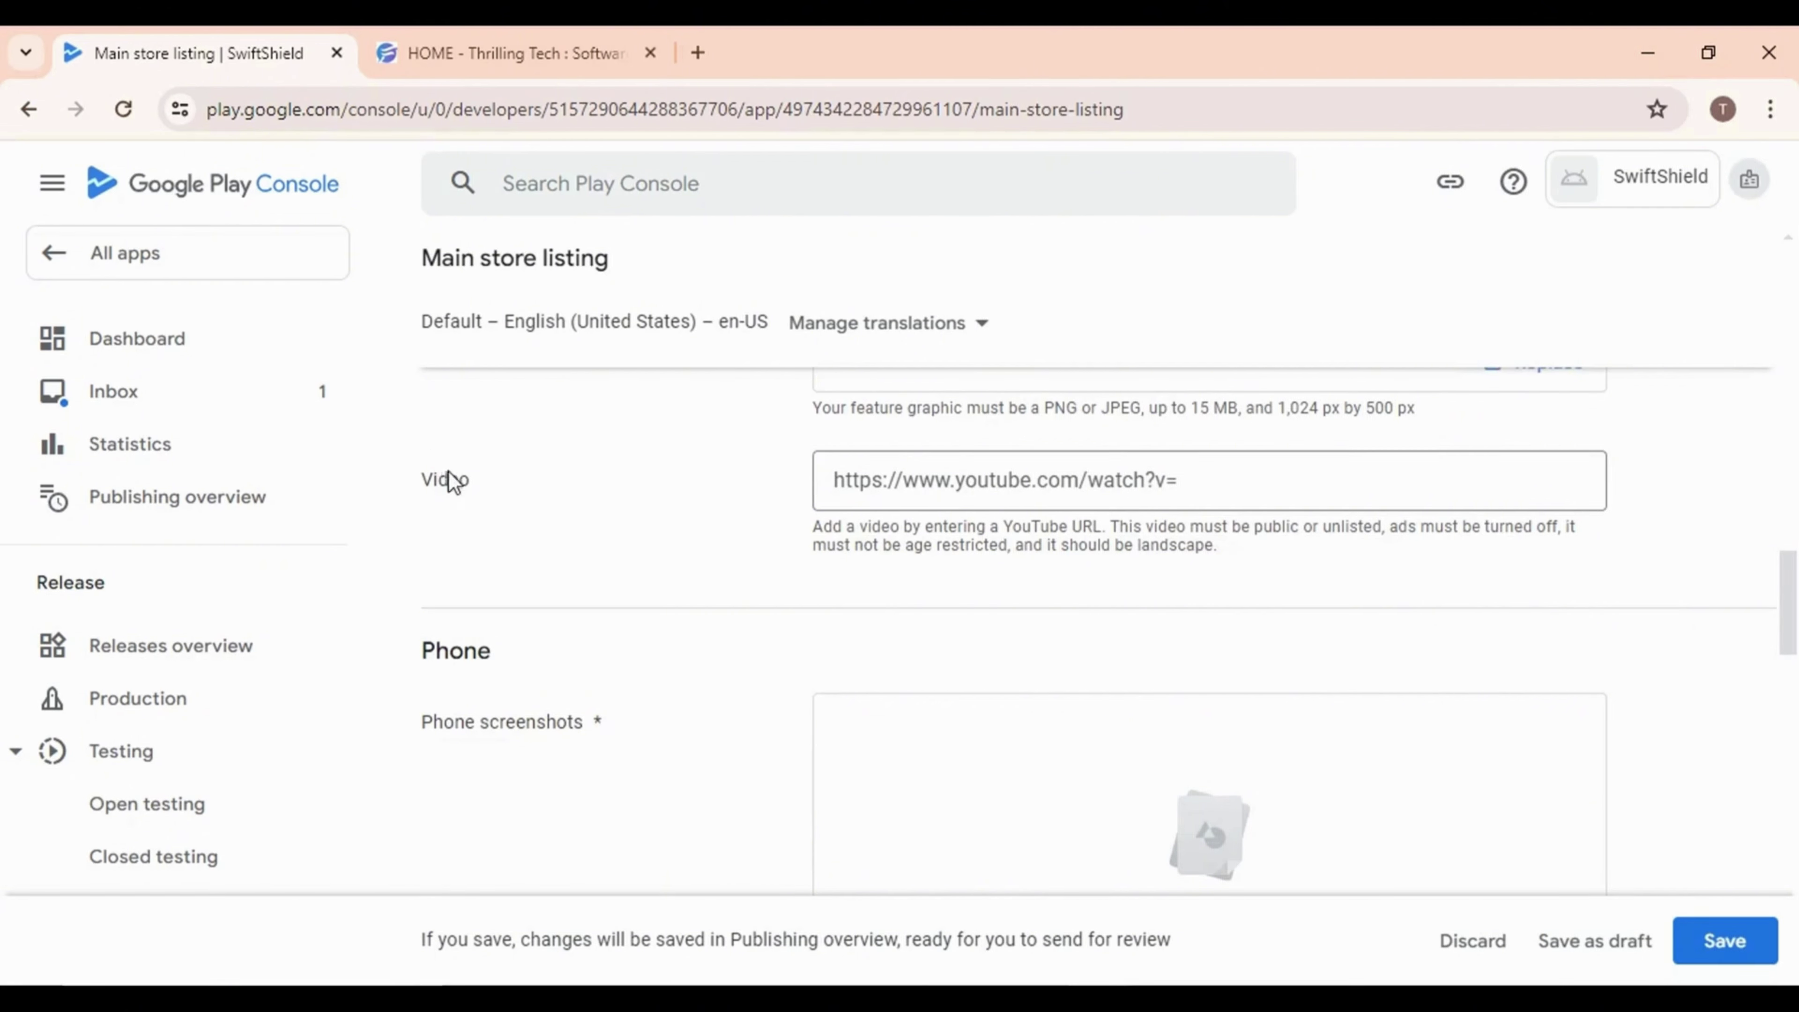
Upload the Instagram story 1–5 images from the SwiftShield folder as phone screenshots
scroll(878, 599, down, 4)
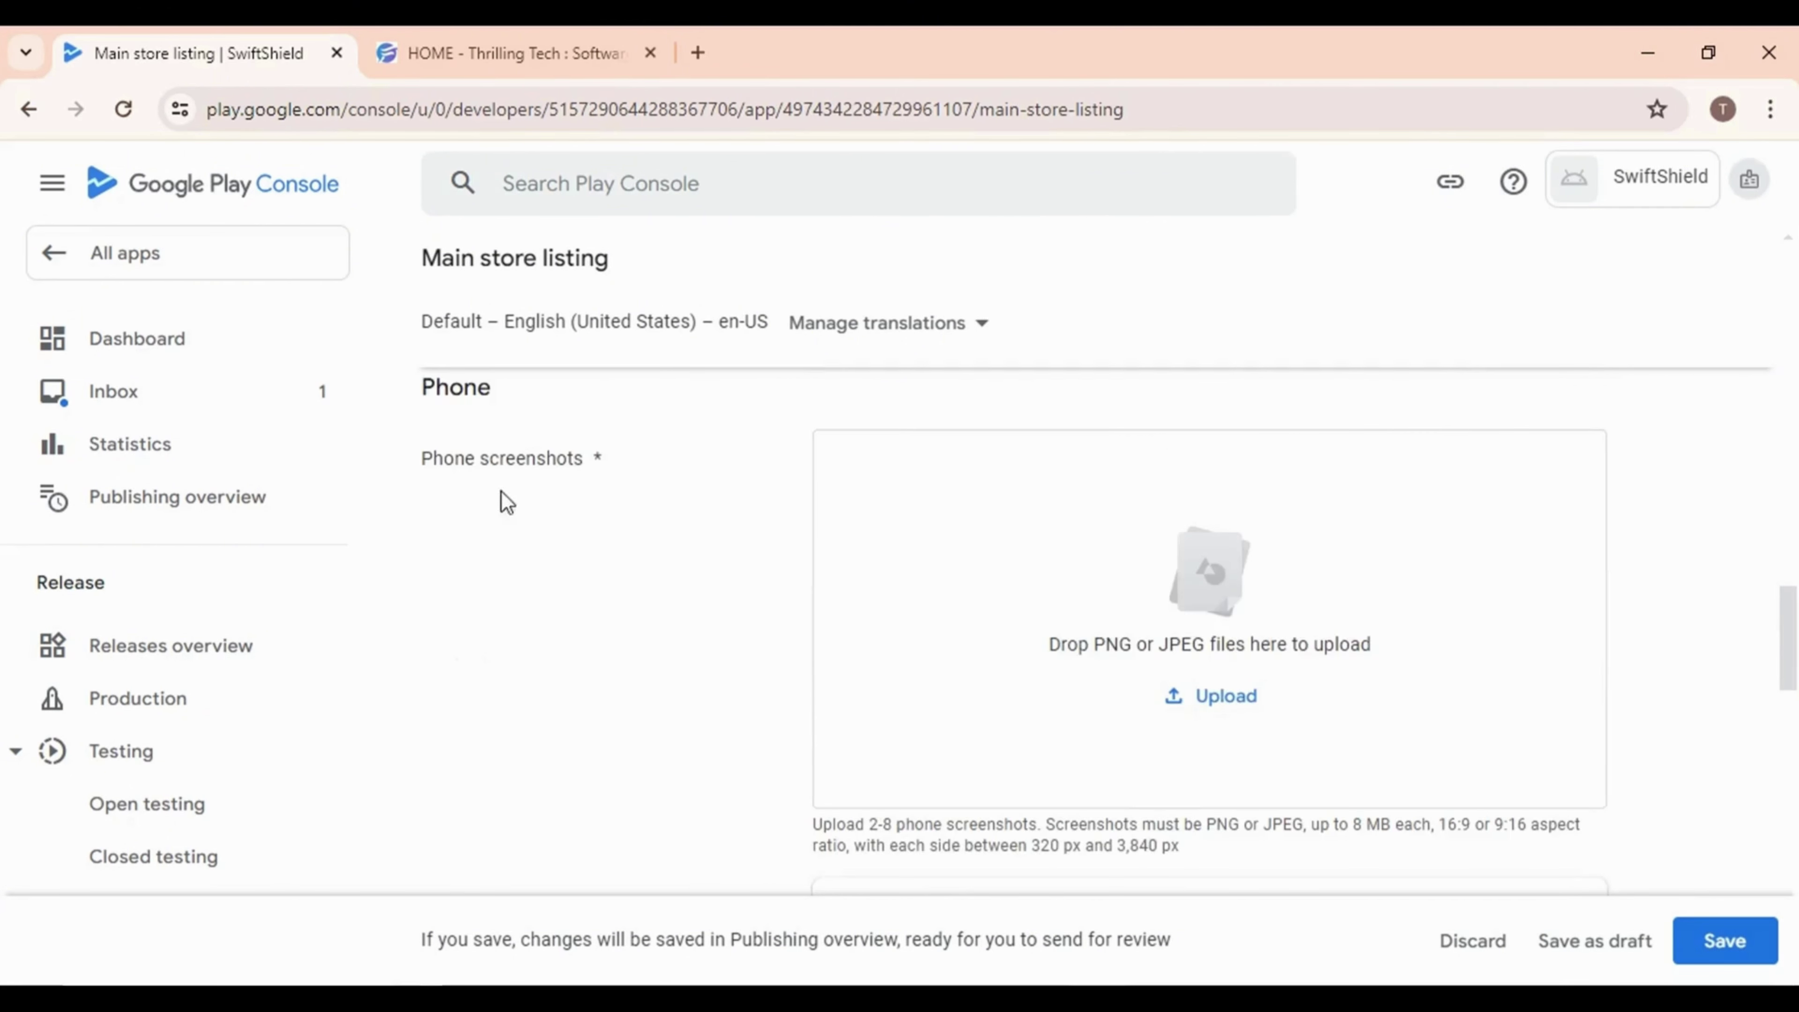
key(alt+Tab)
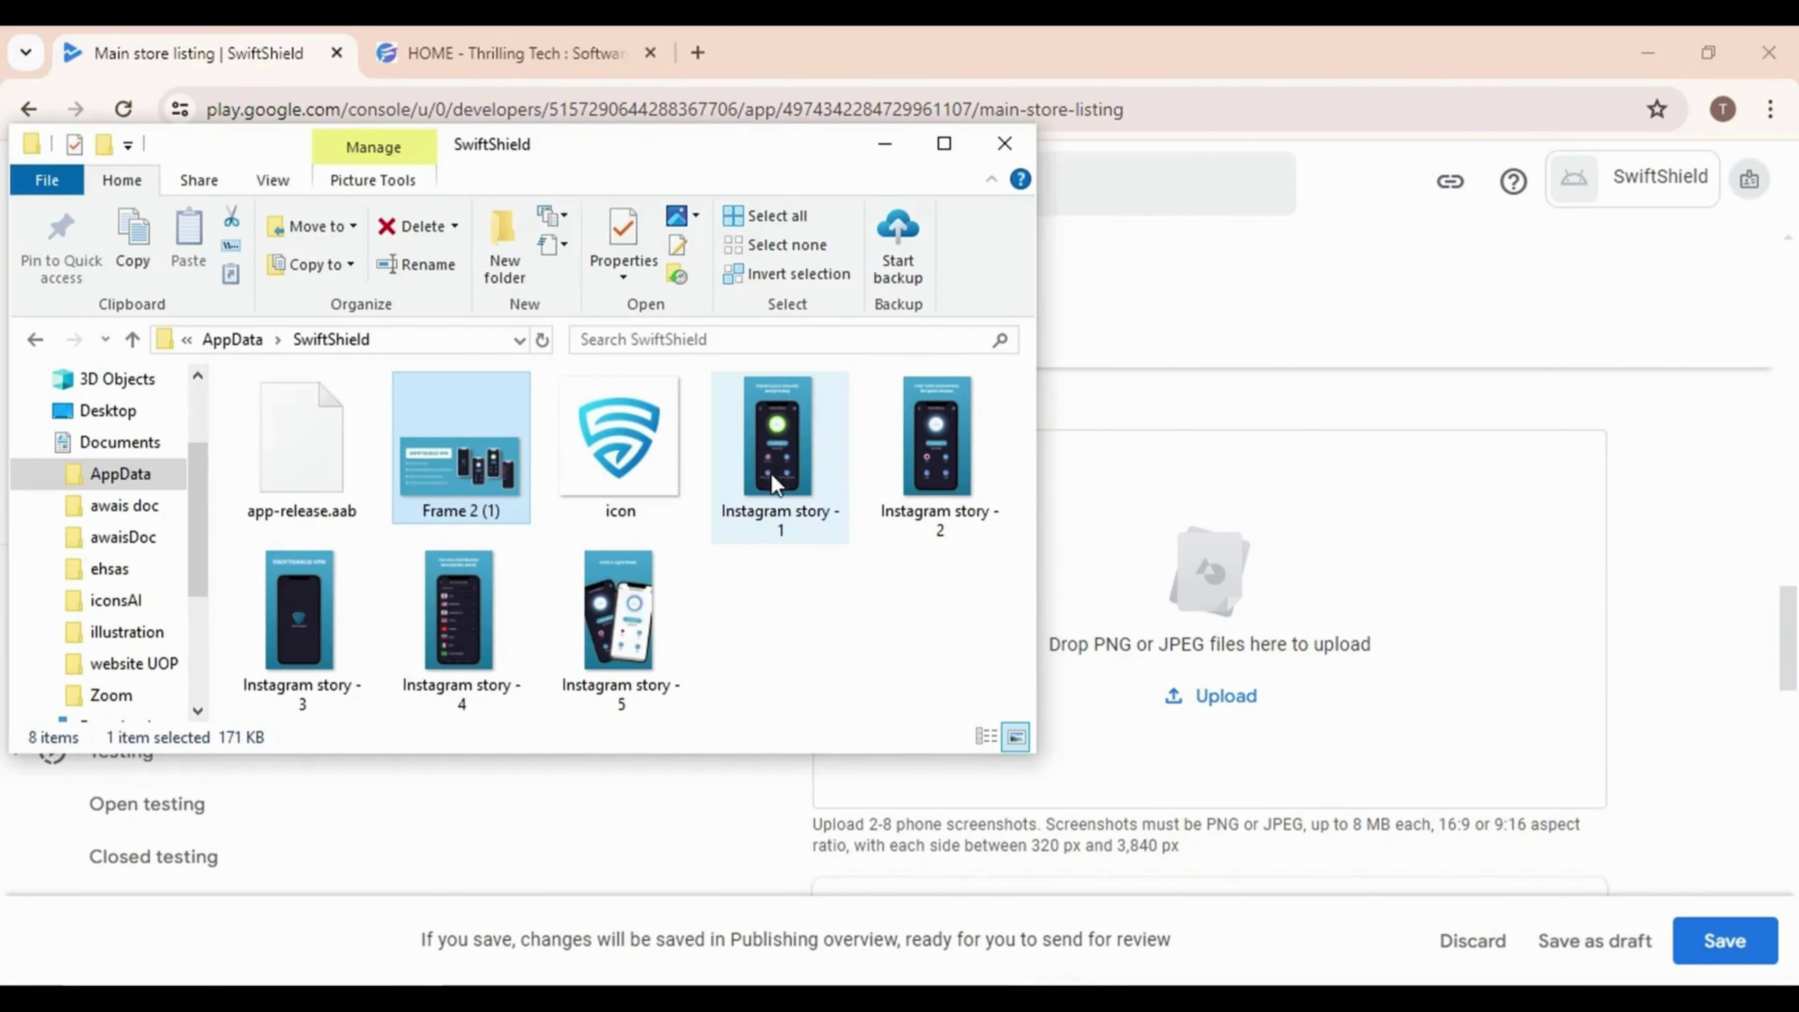
shift+click(770, 472)
shift+click(935, 485)
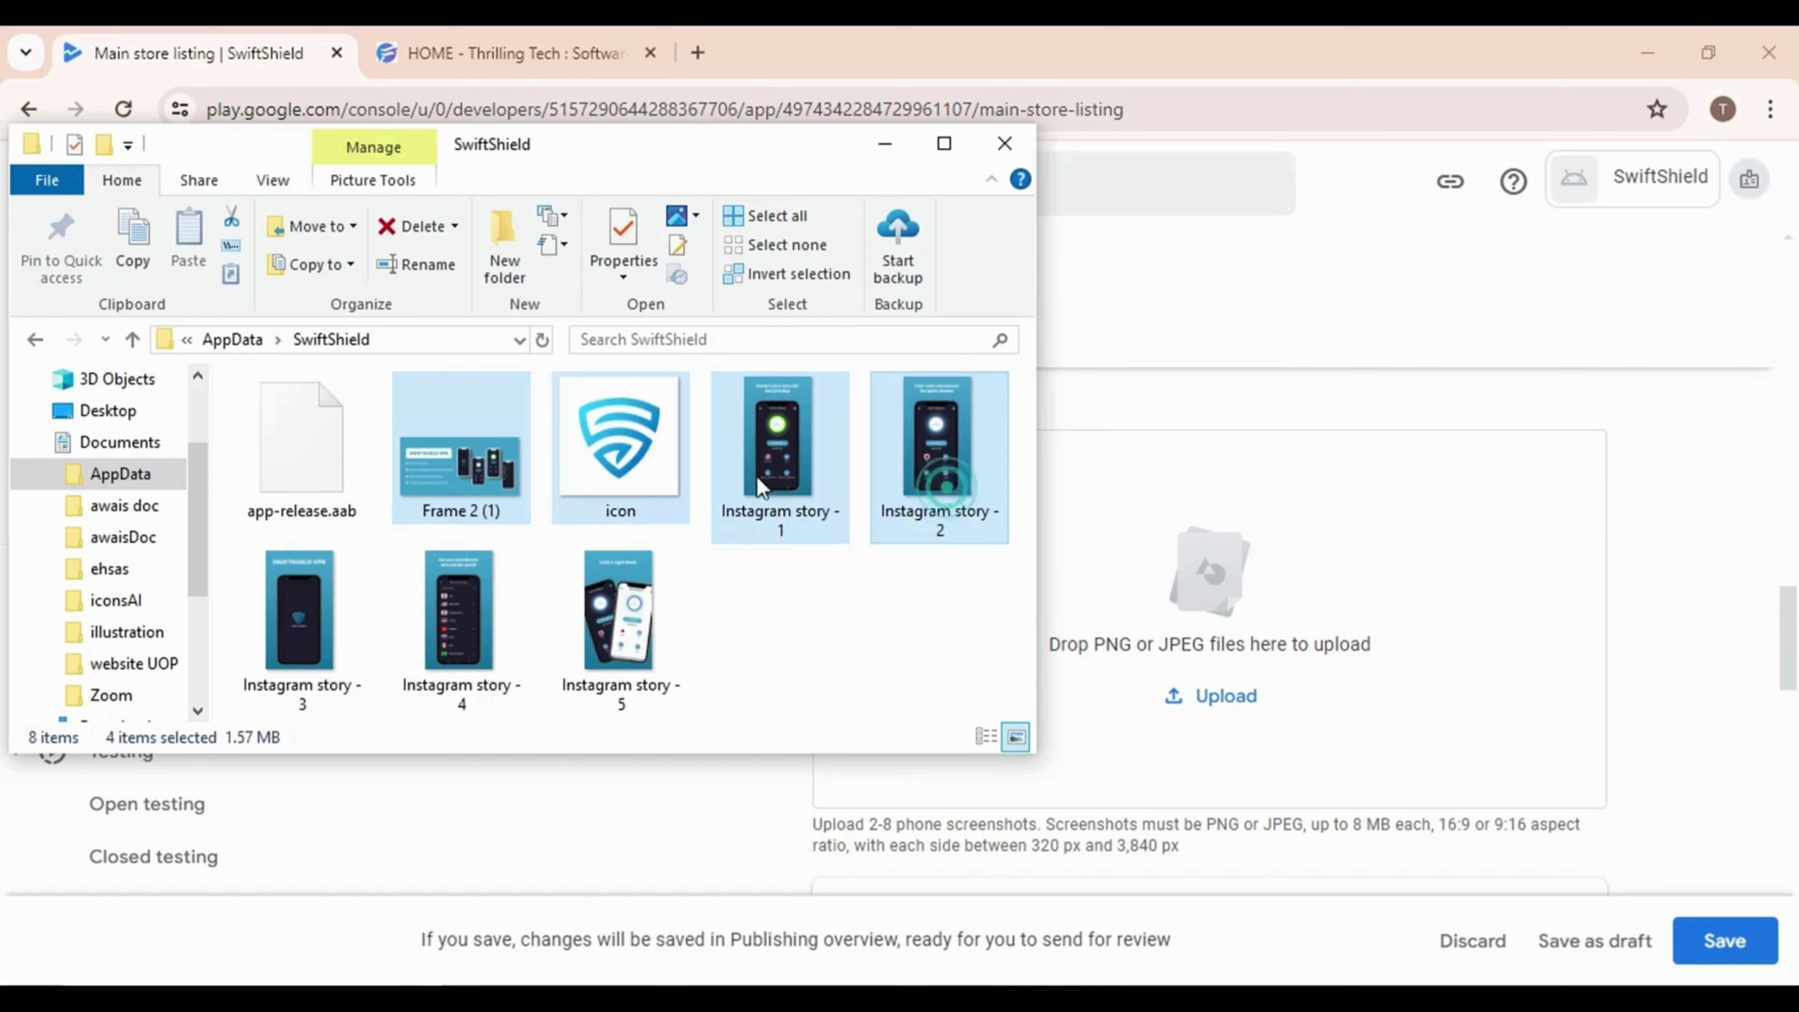
click(464, 434)
click(880, 590)
shift+click(807, 503)
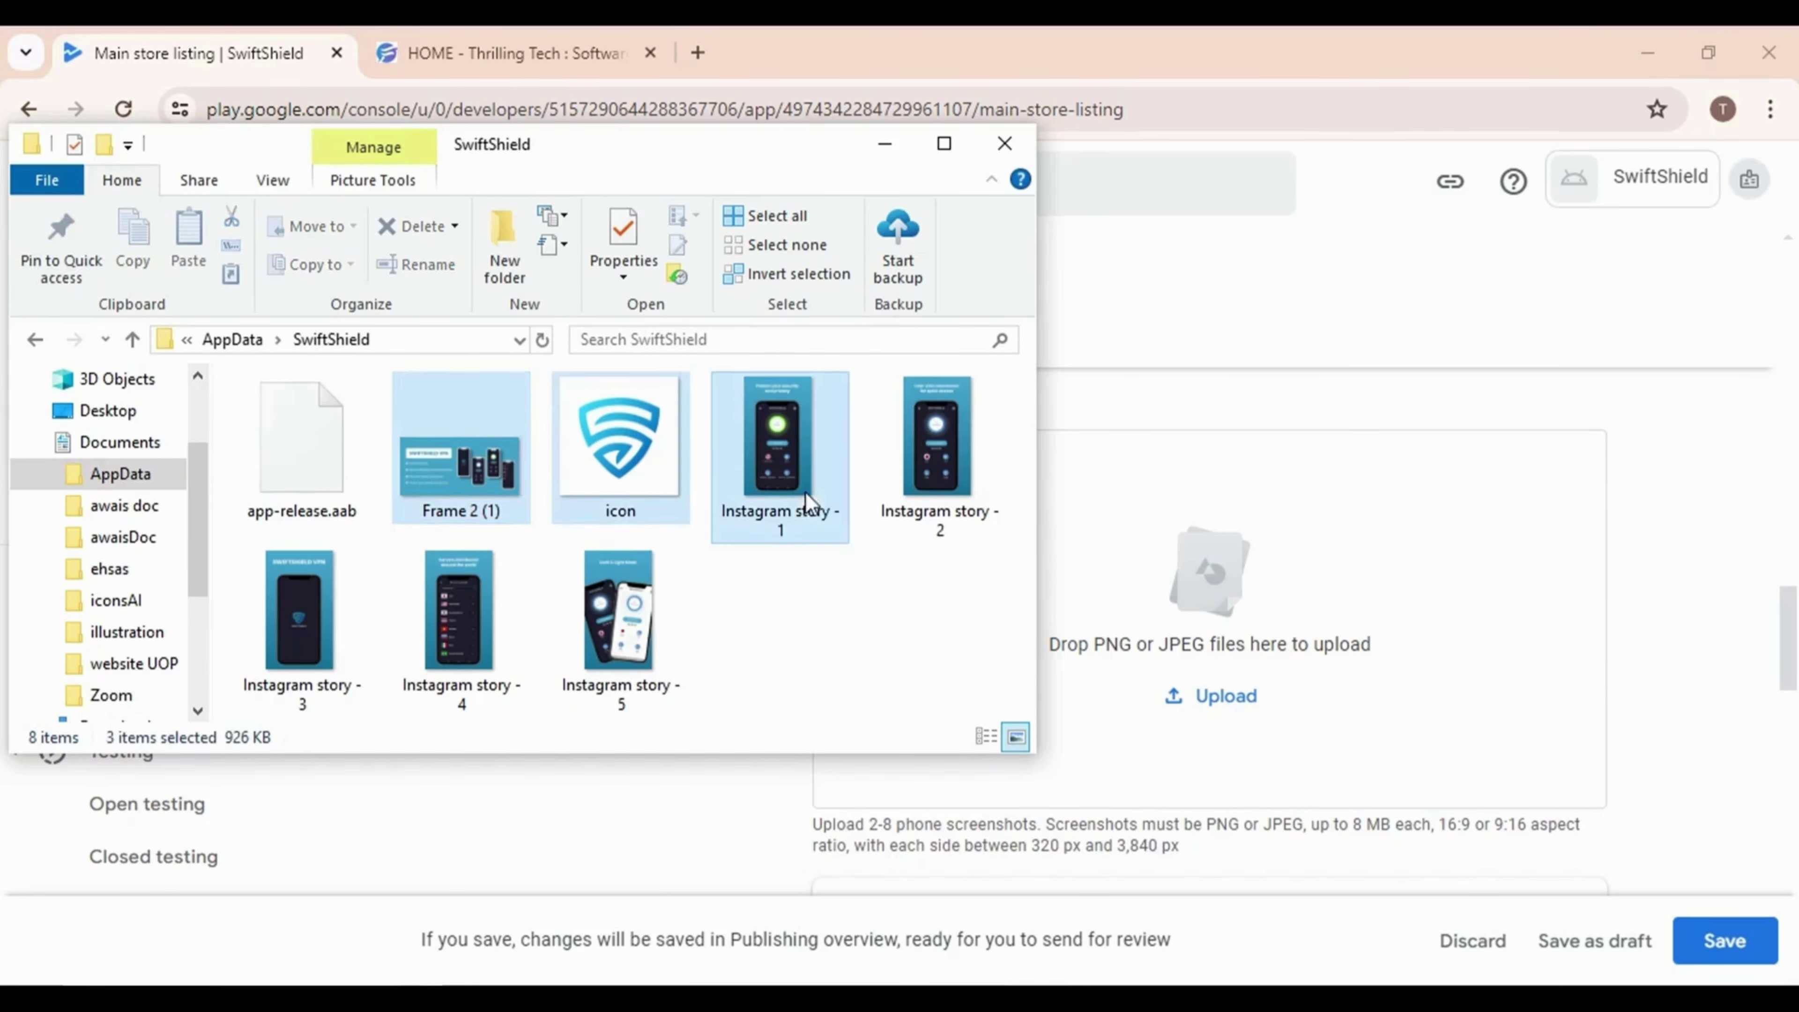
click(851, 578)
click(836, 522)
shift+click(952, 494)
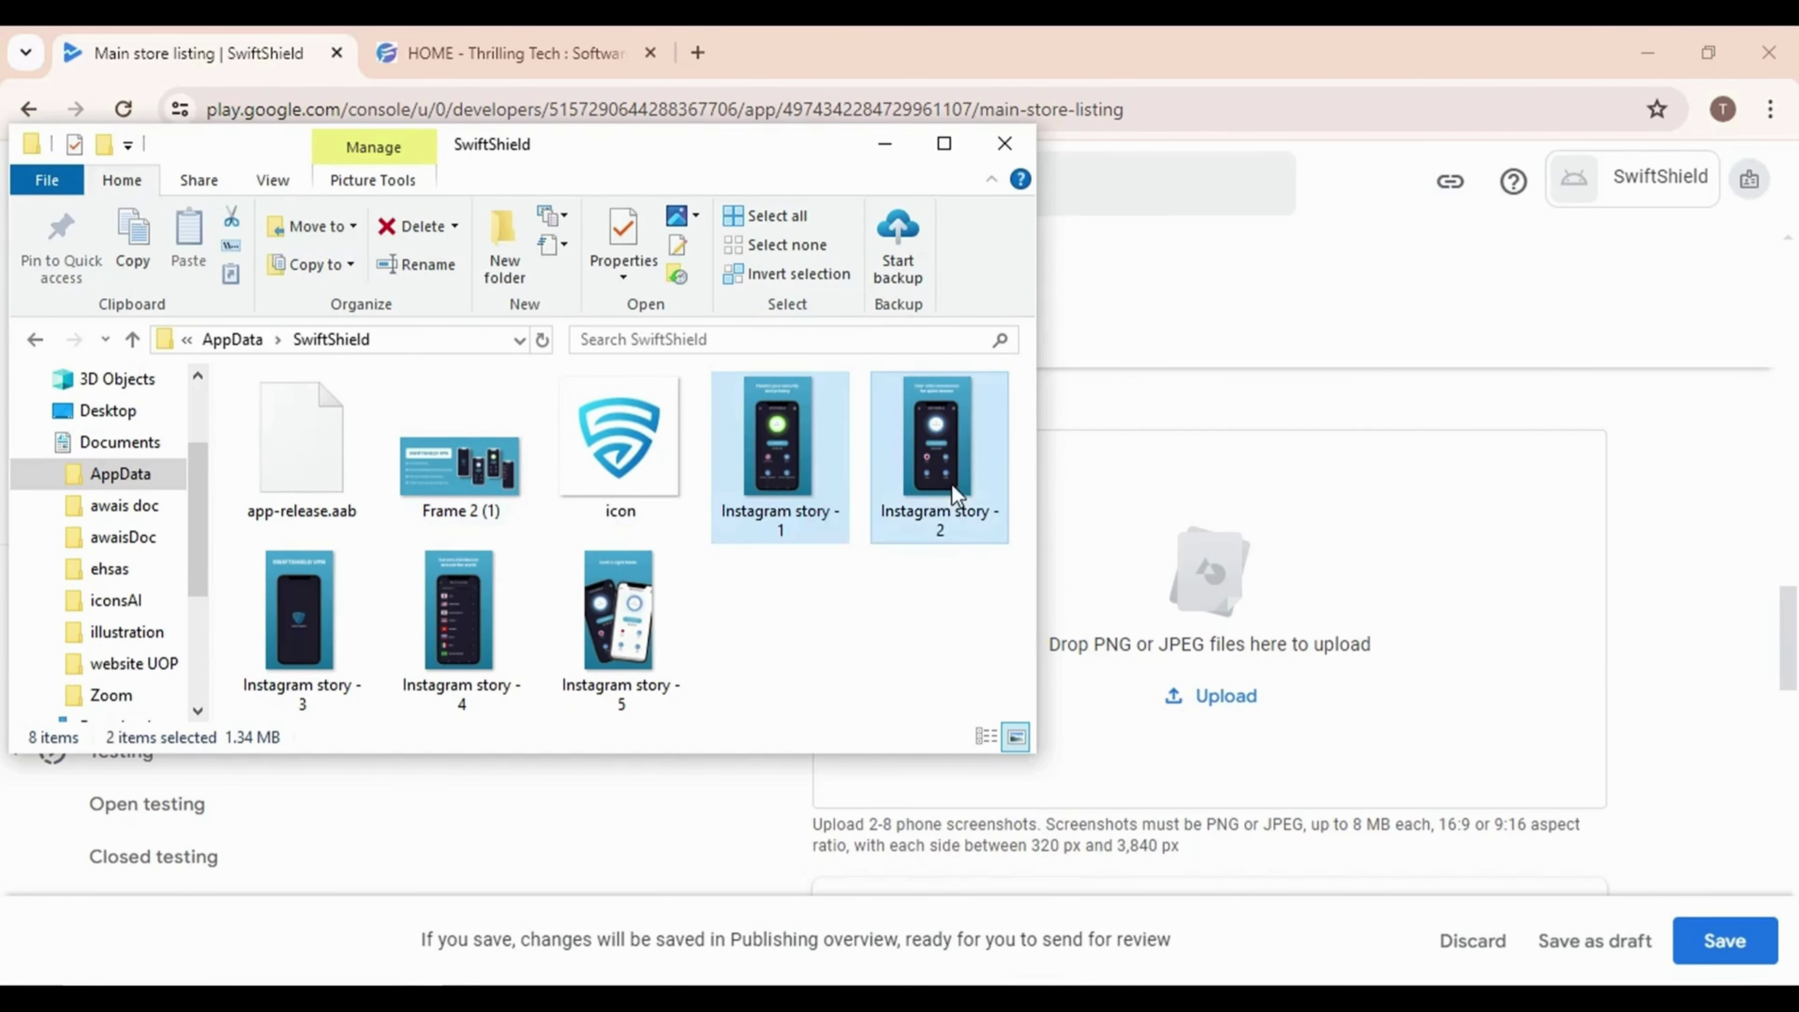
shift+click(304, 617)
shift+click(460, 617)
shift+click(663, 642)
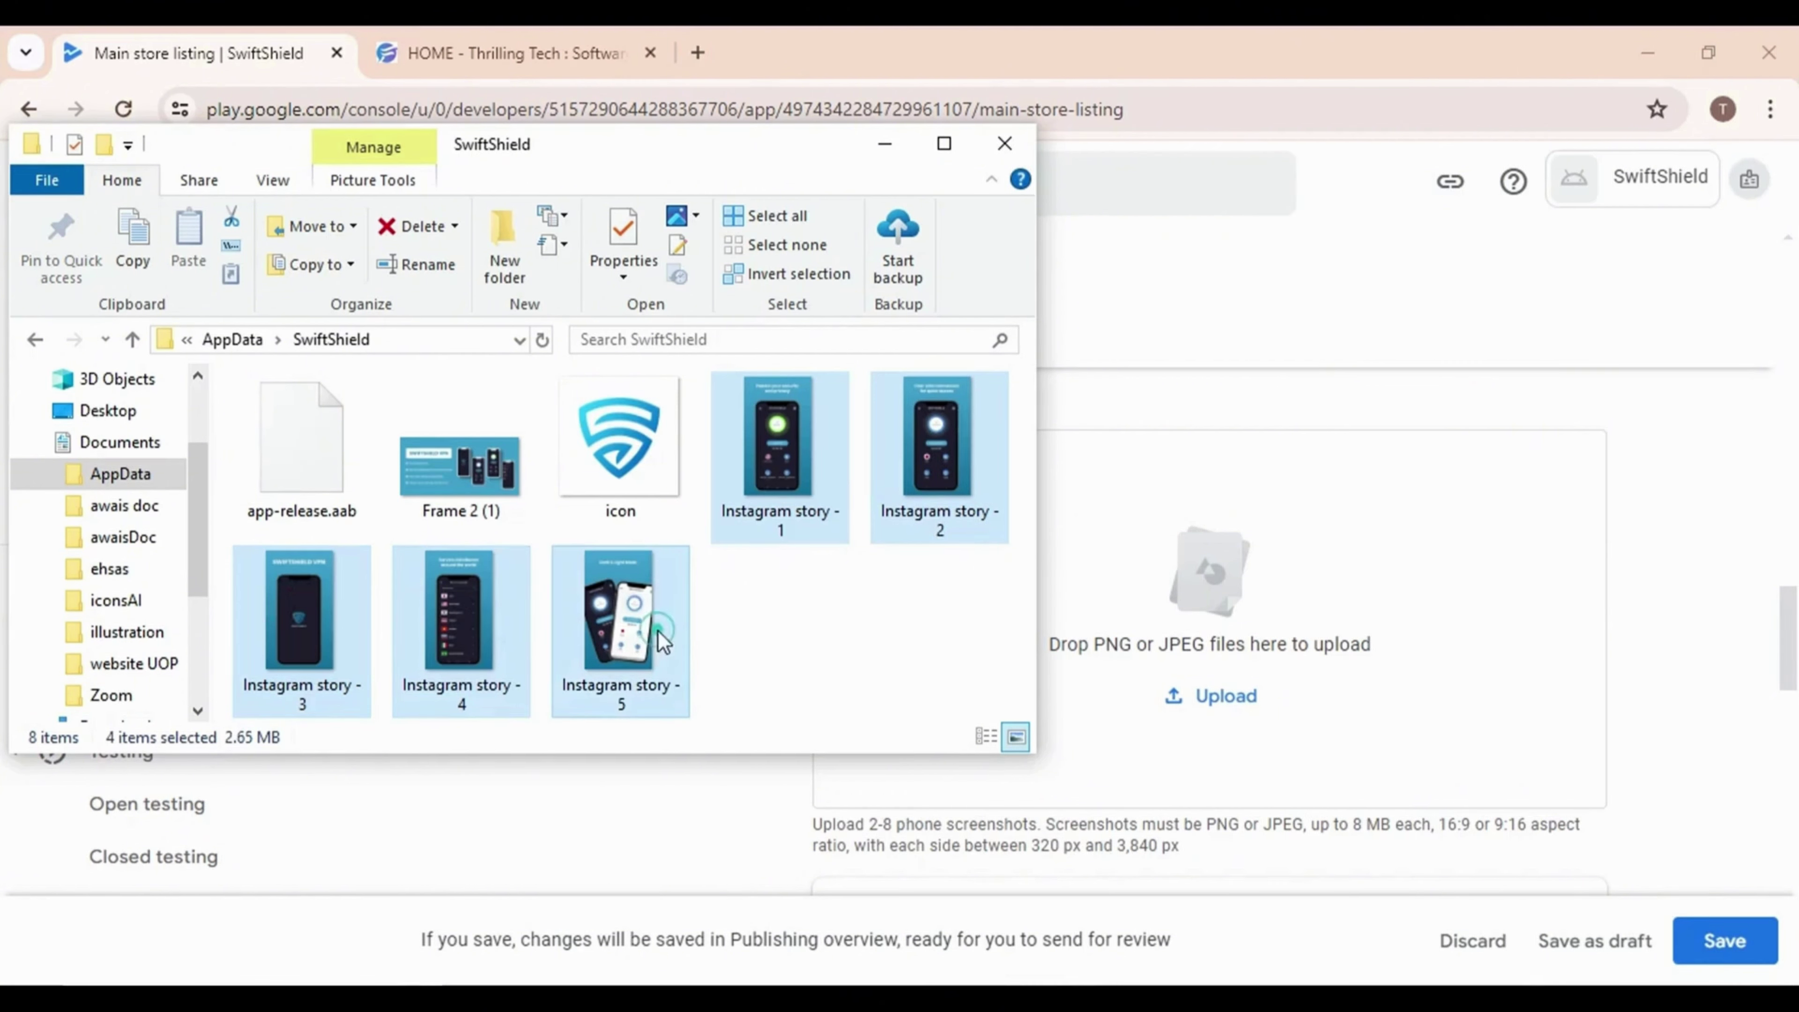
drag(662, 641, 1205, 693)
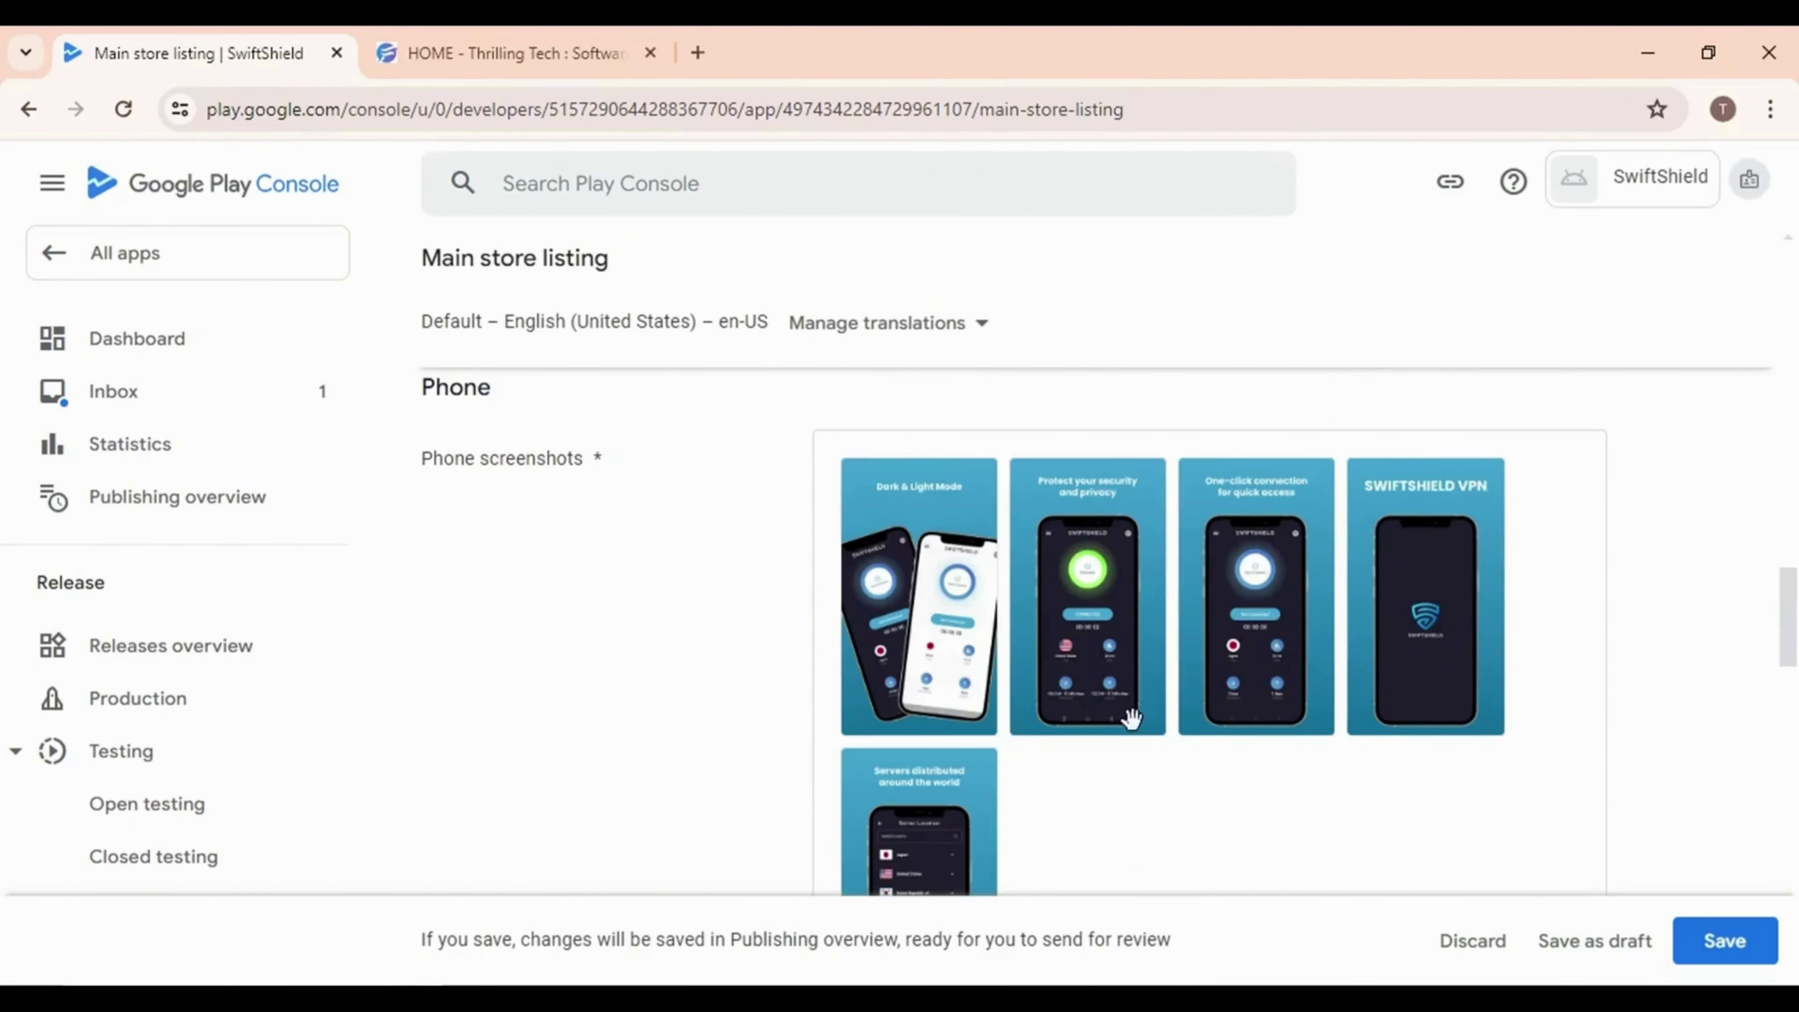
Move the SWIFTSHIELD VPN screenshot into the first slot and save the store listing
drag(1389, 642, 935, 623)
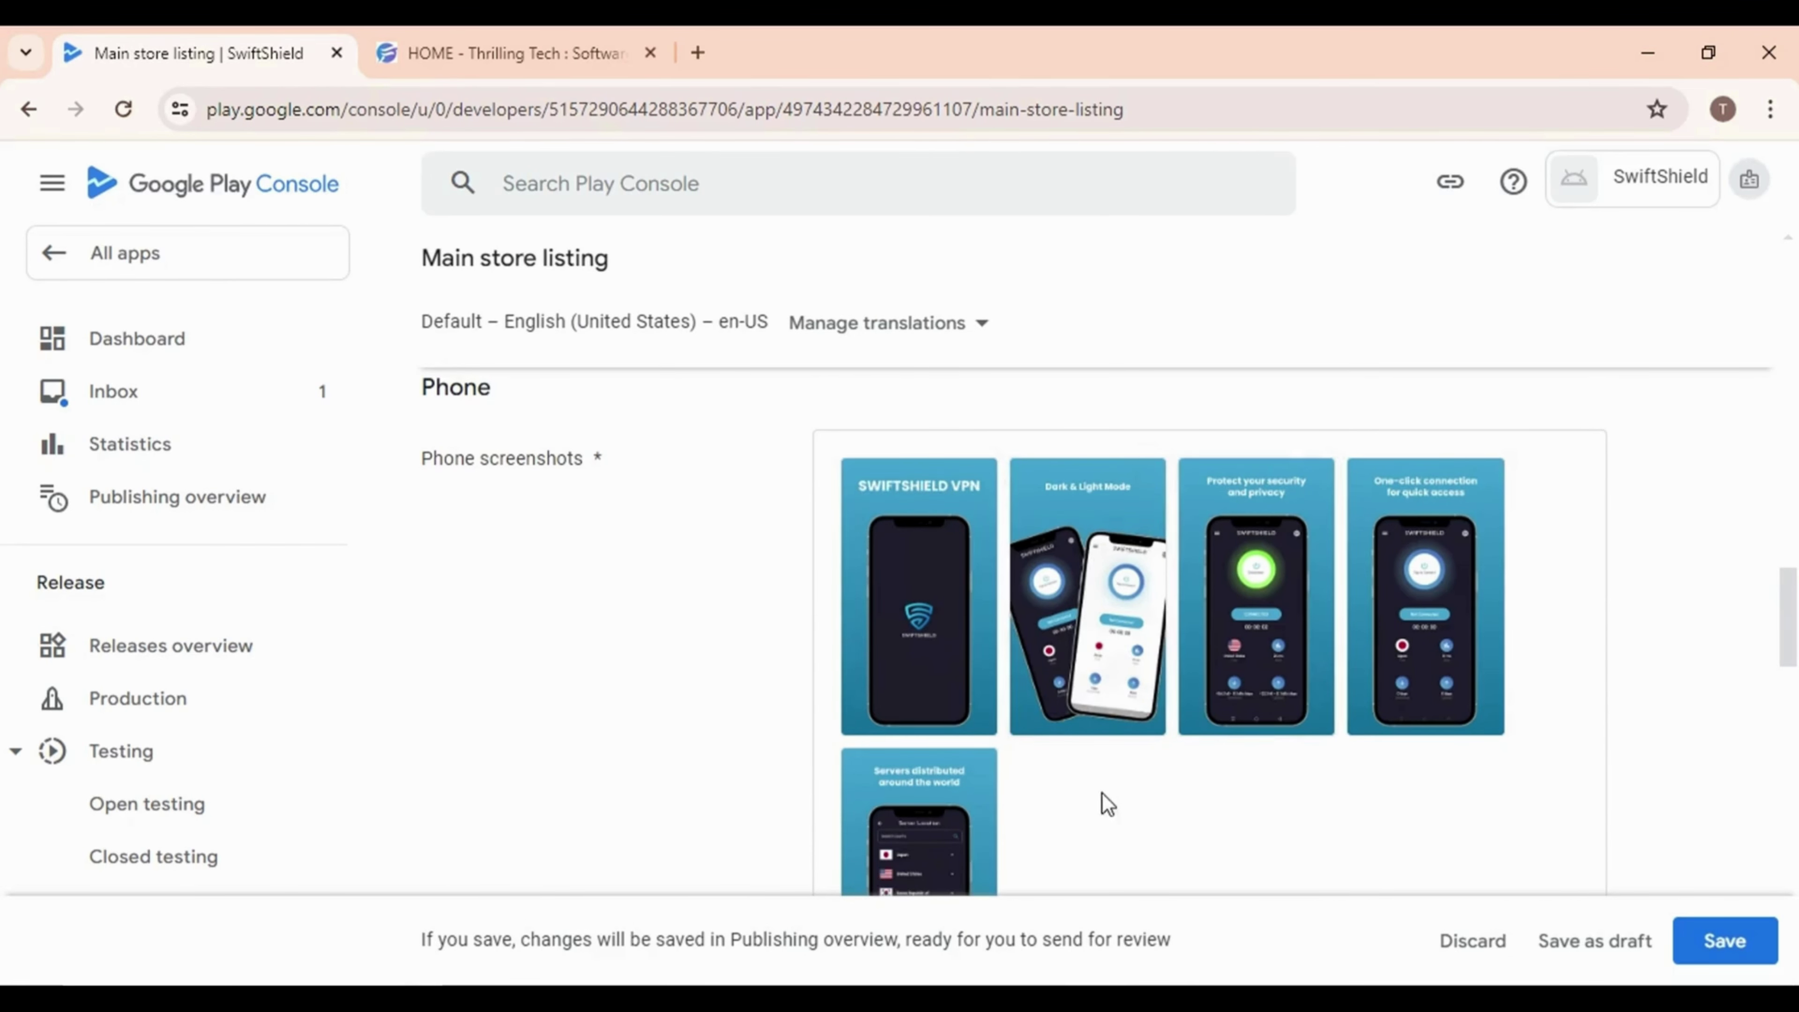
scroll(1102, 795, down, 2)
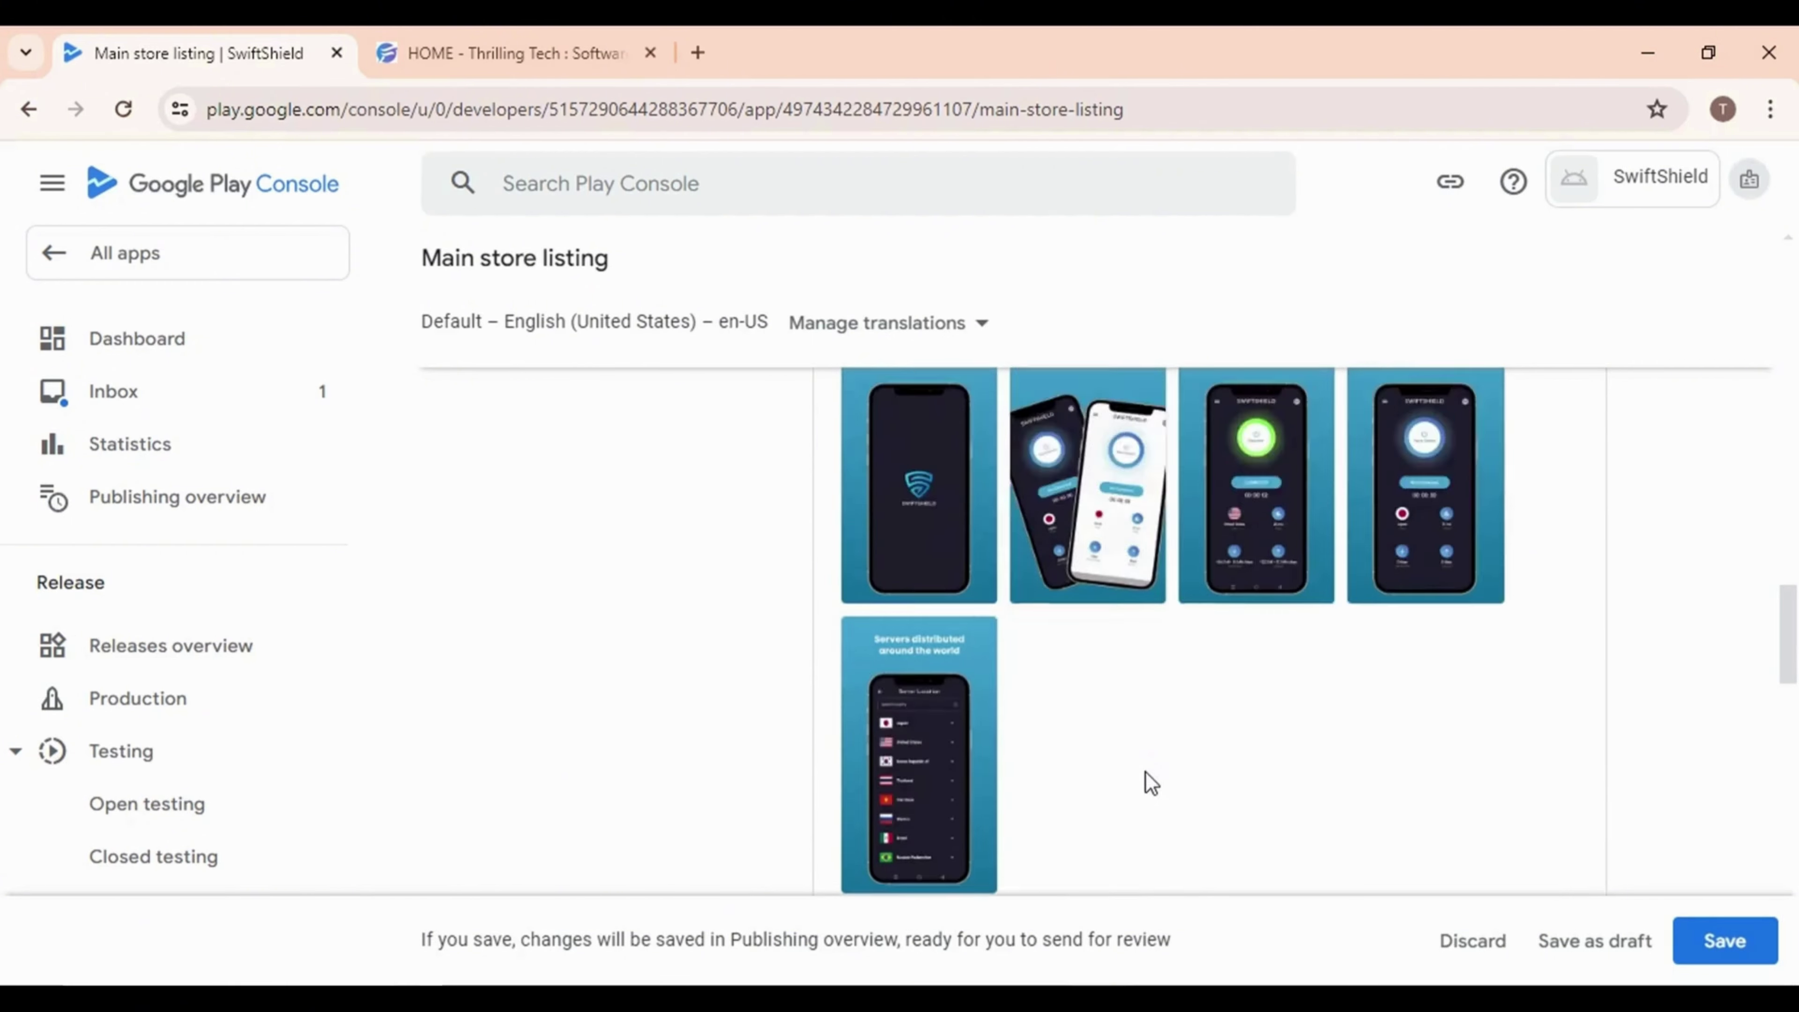
scroll(1149, 778, down, 7)
scroll(920, 656, down, 4)
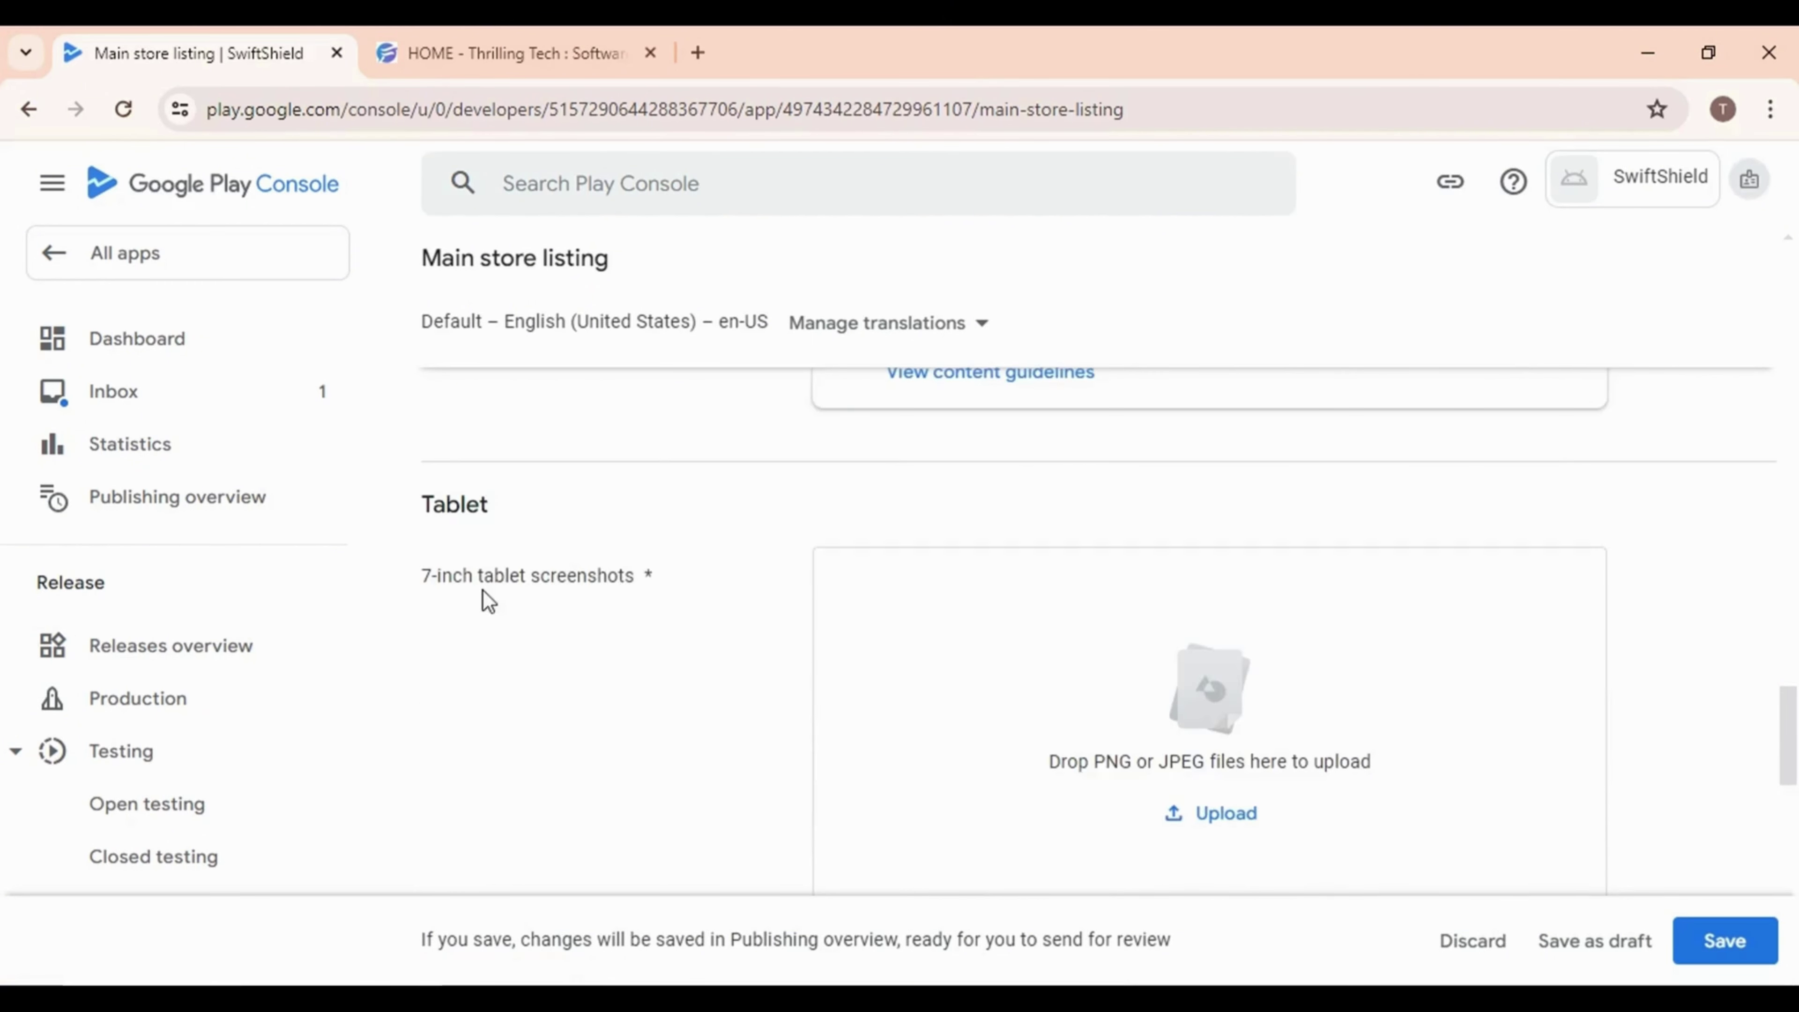
scroll(920, 686, down, 10)
scroll(504, 662, down, 11)
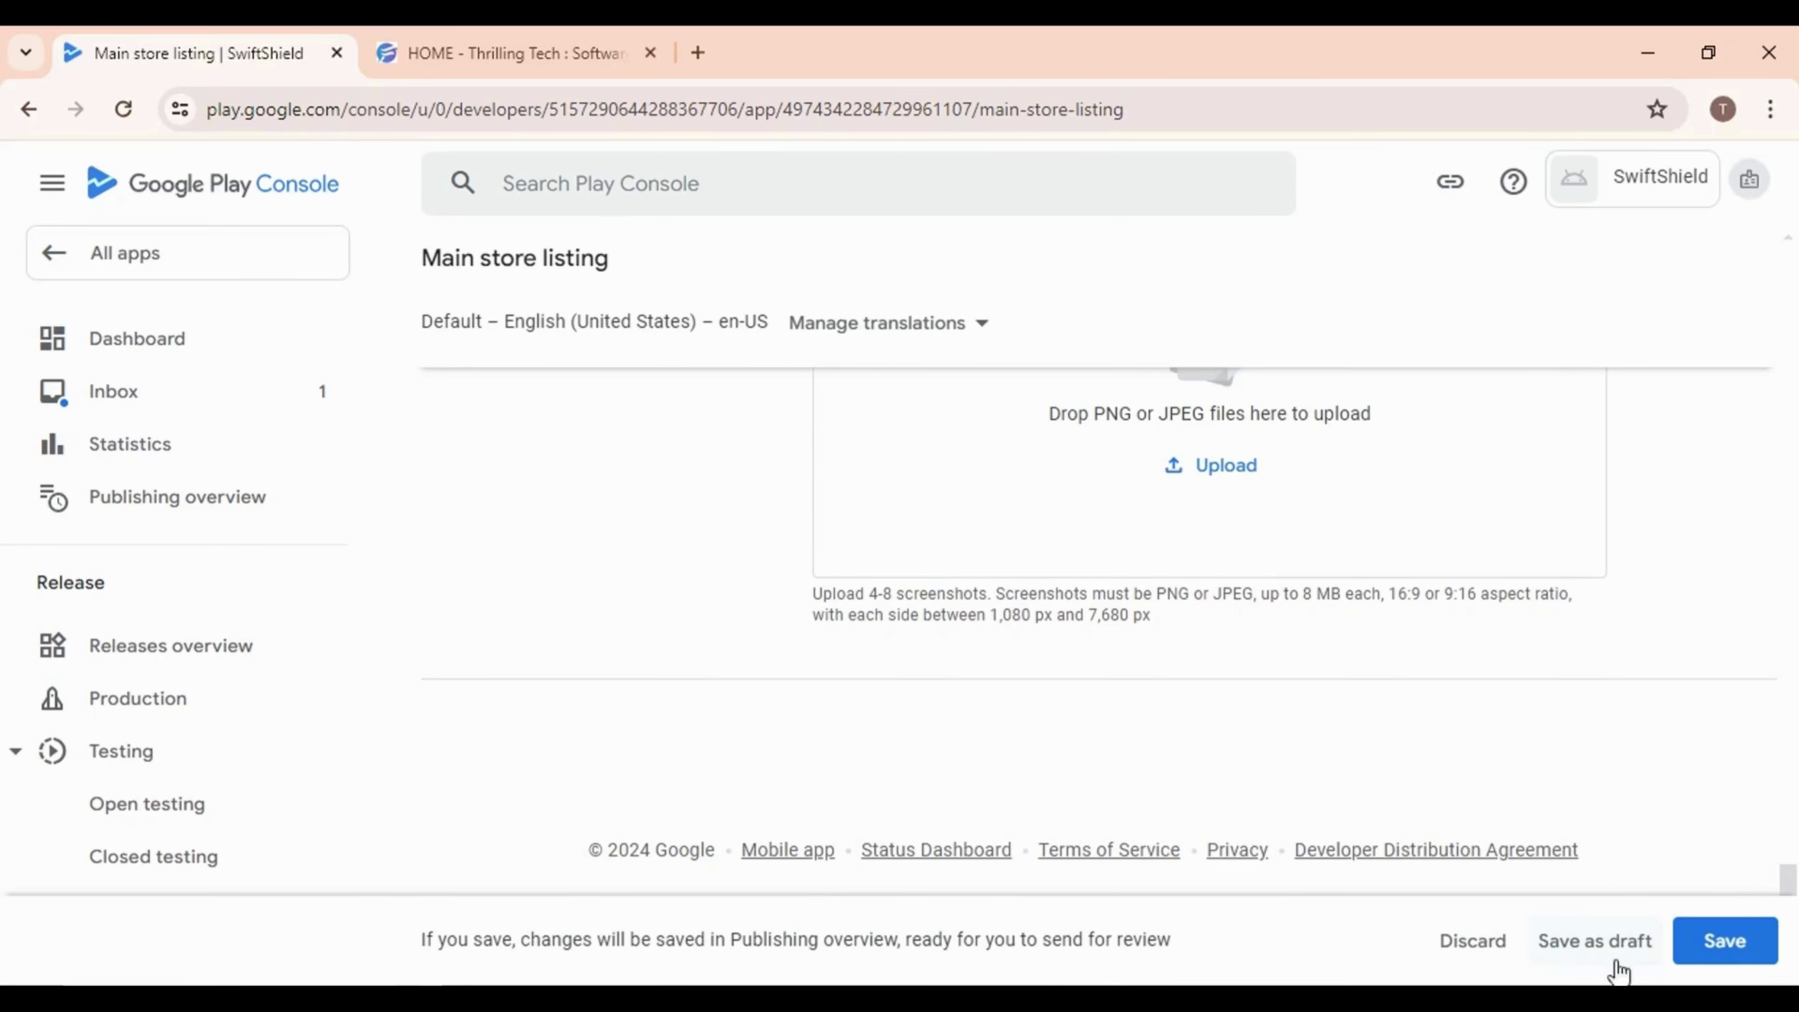
click(1741, 939)
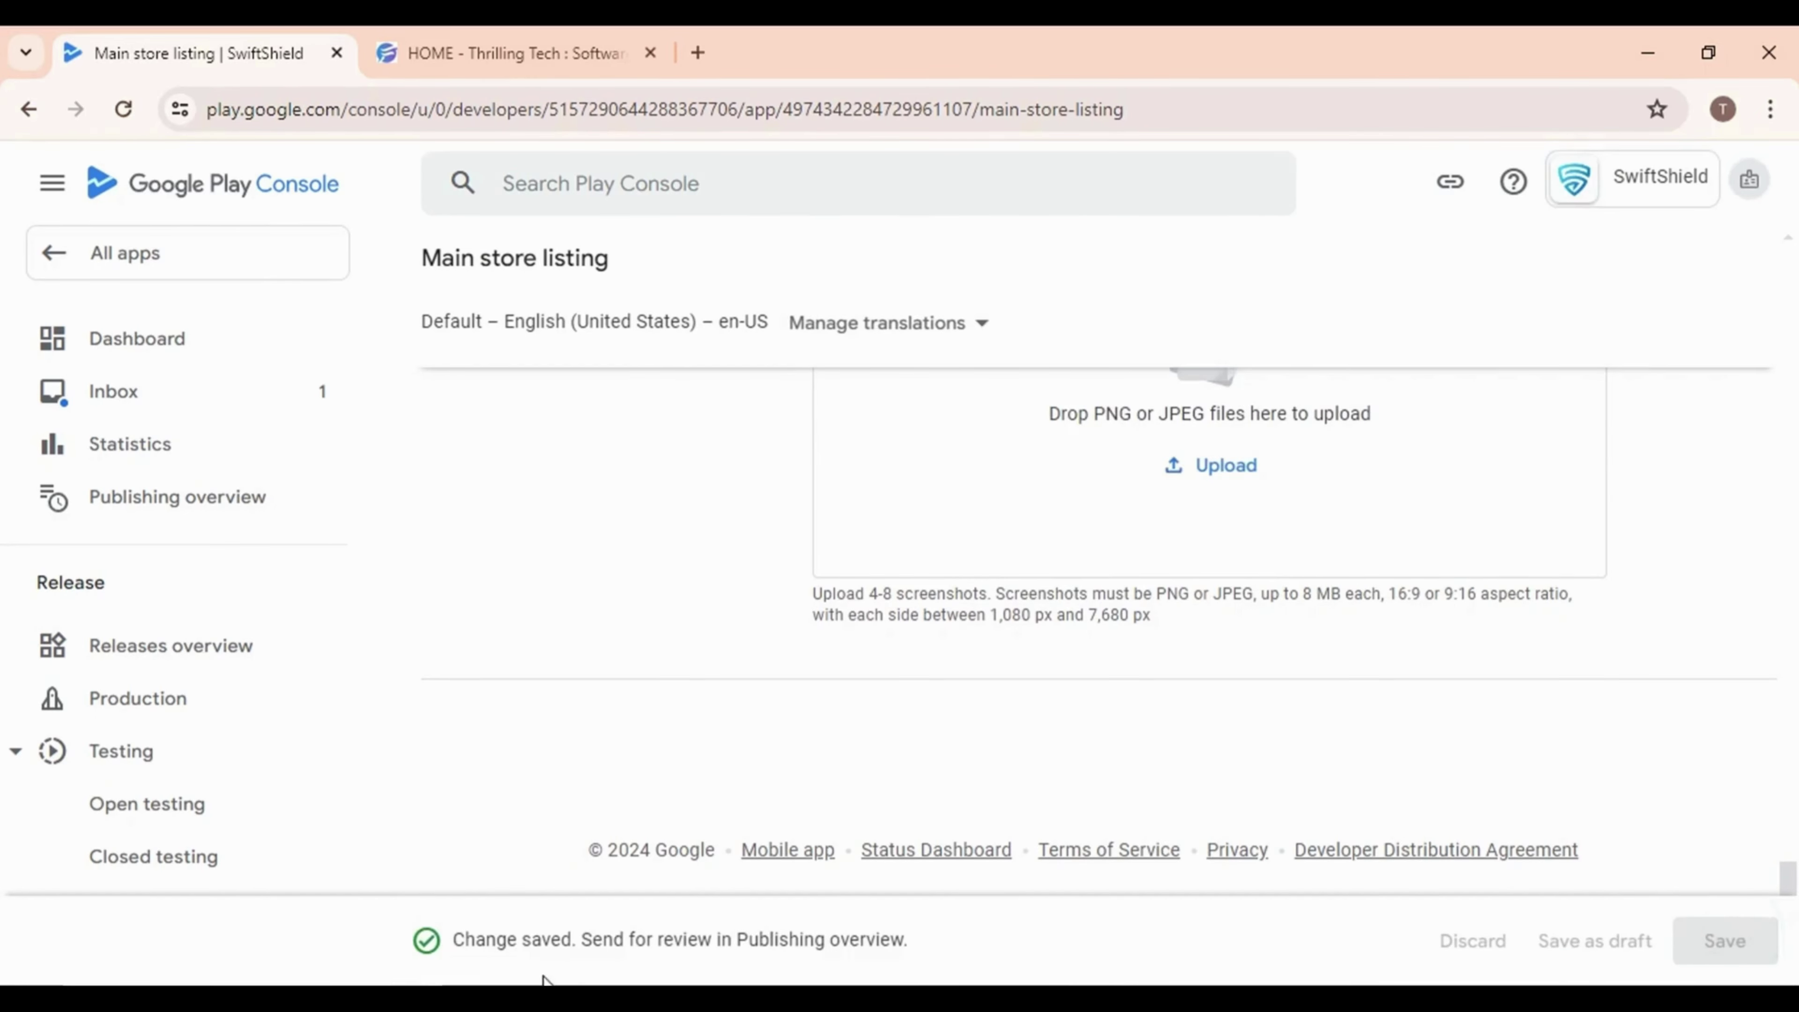
Go to SwiftShield's Dashboard and expand the Closed testing task list with View tasks
scroll(486, 595, up, 20)
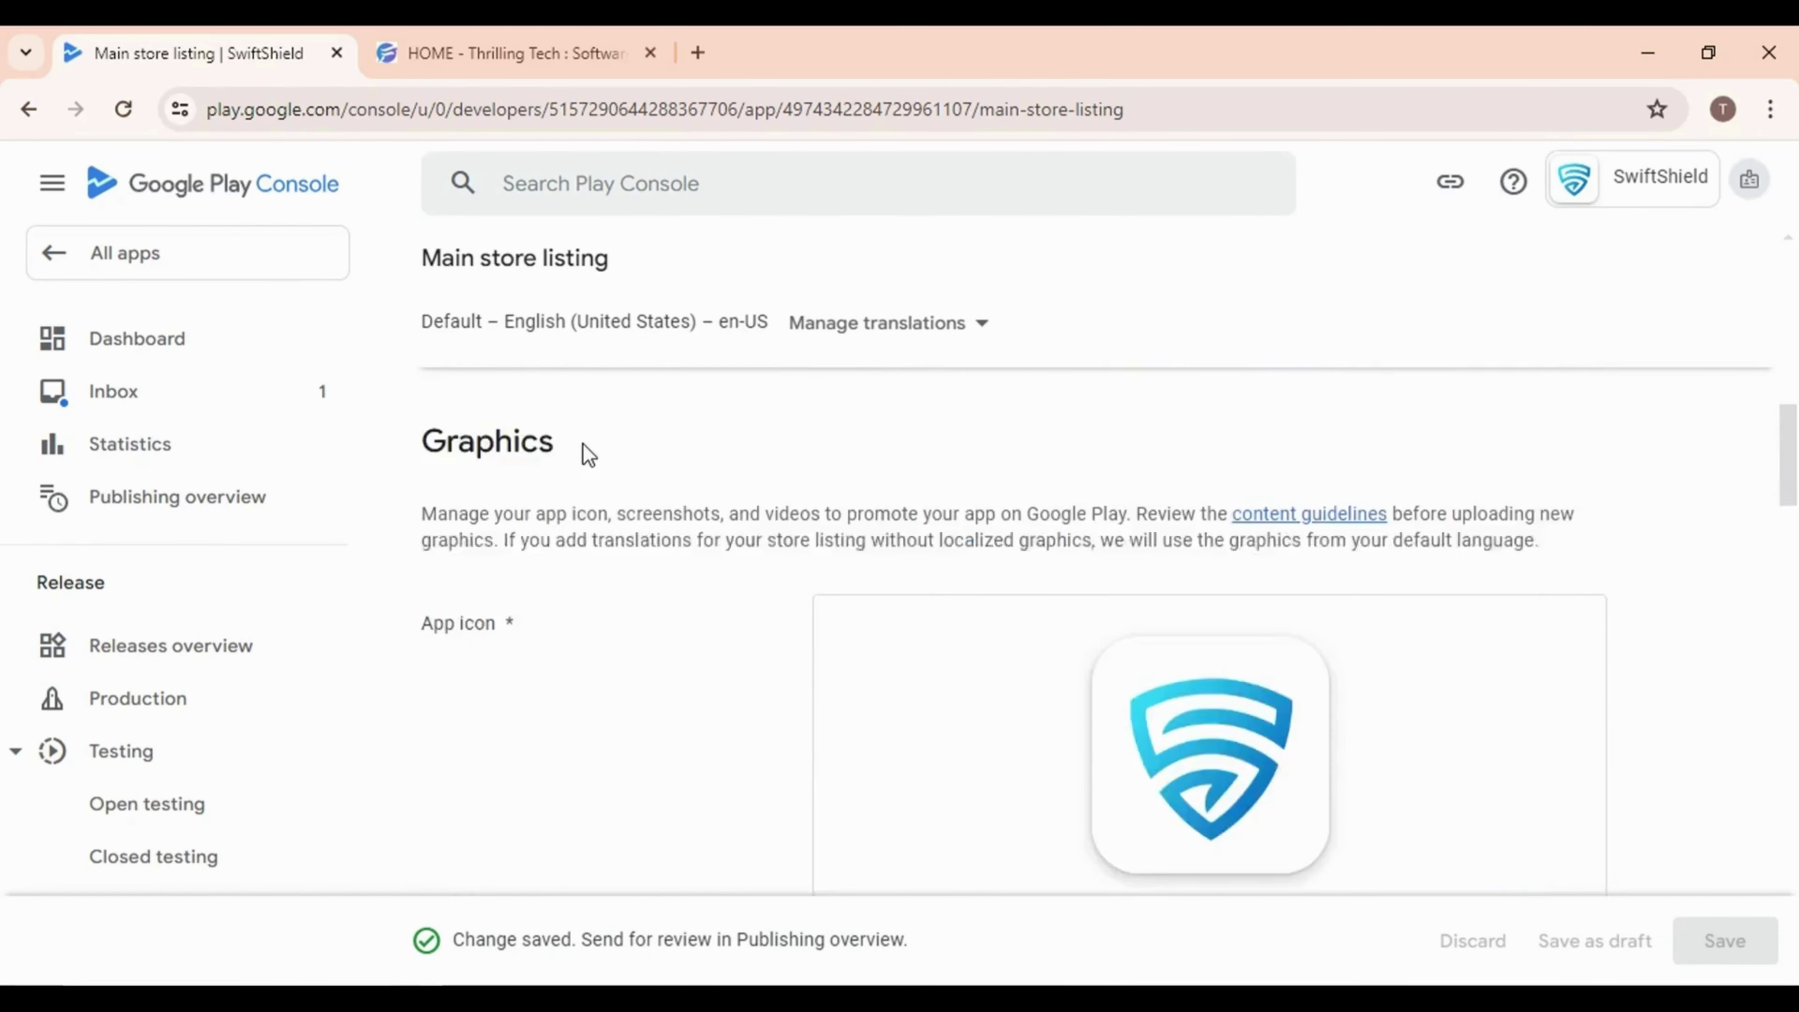
scroll(656, 336, up, 5)
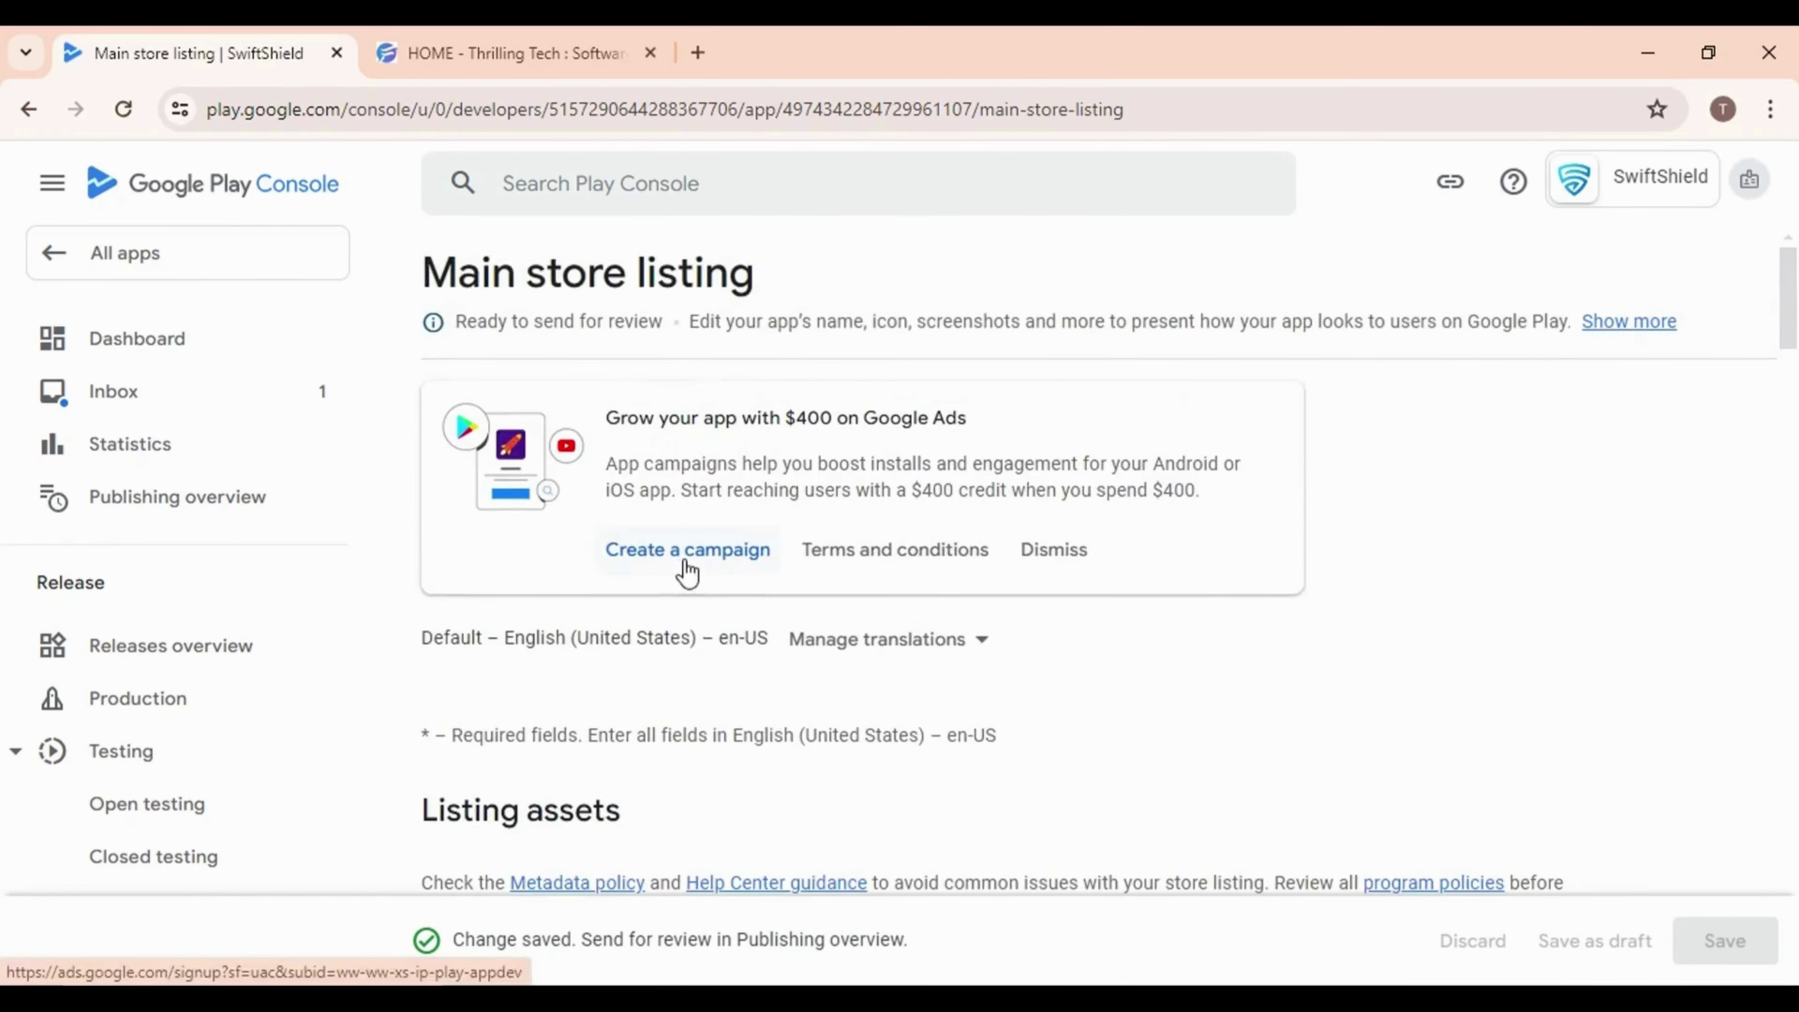
click(170, 349)
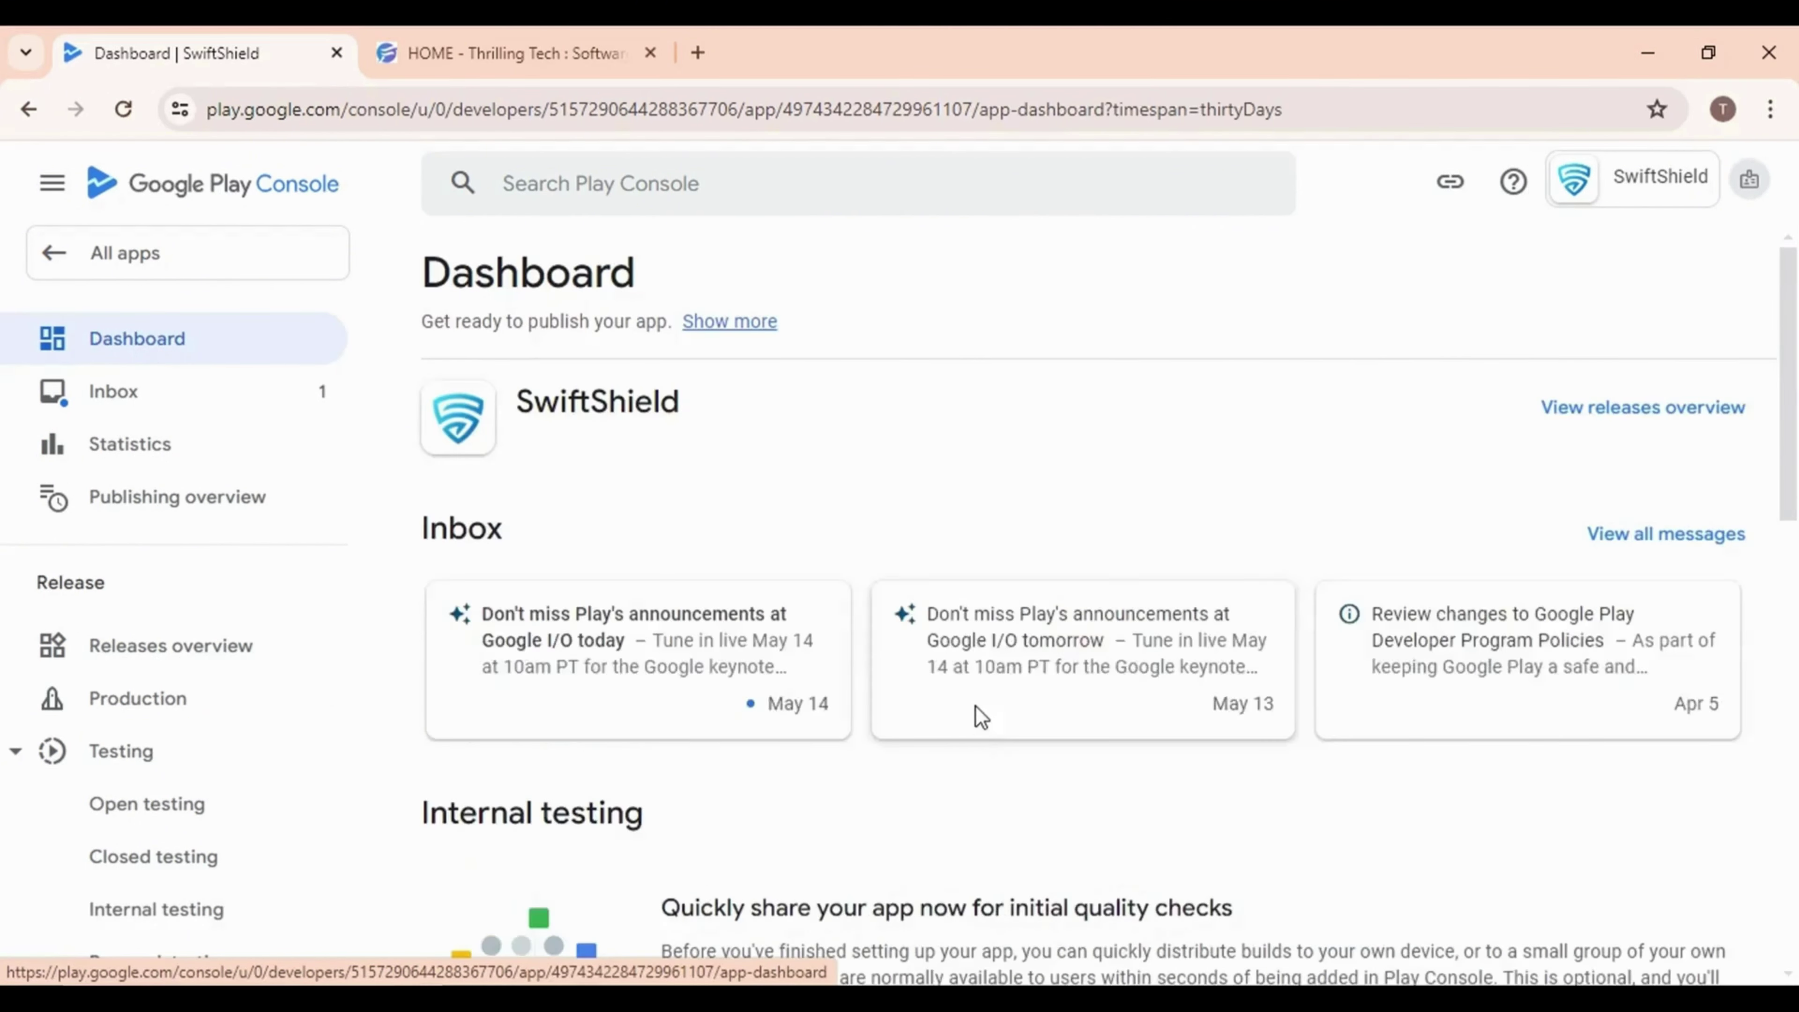
scroll(963, 712, down, 5)
scroll(953, 709, down, 7)
scroll(952, 710, up, 5)
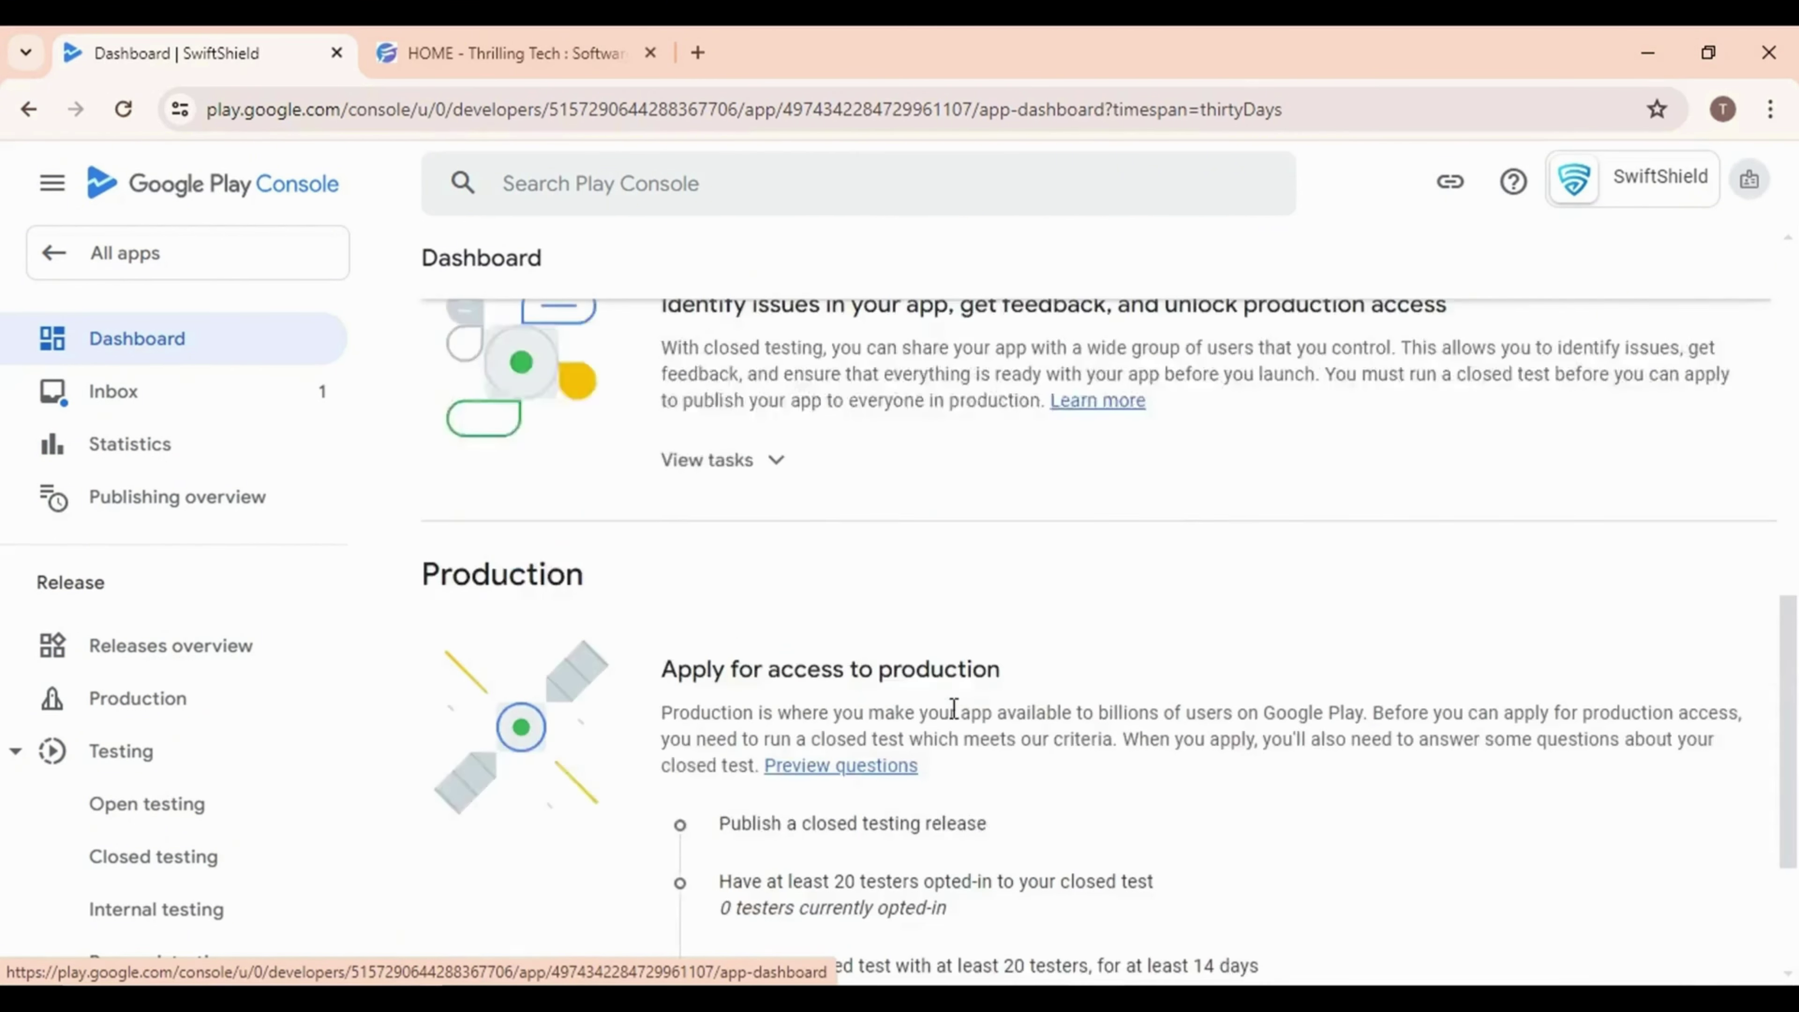
click(757, 587)
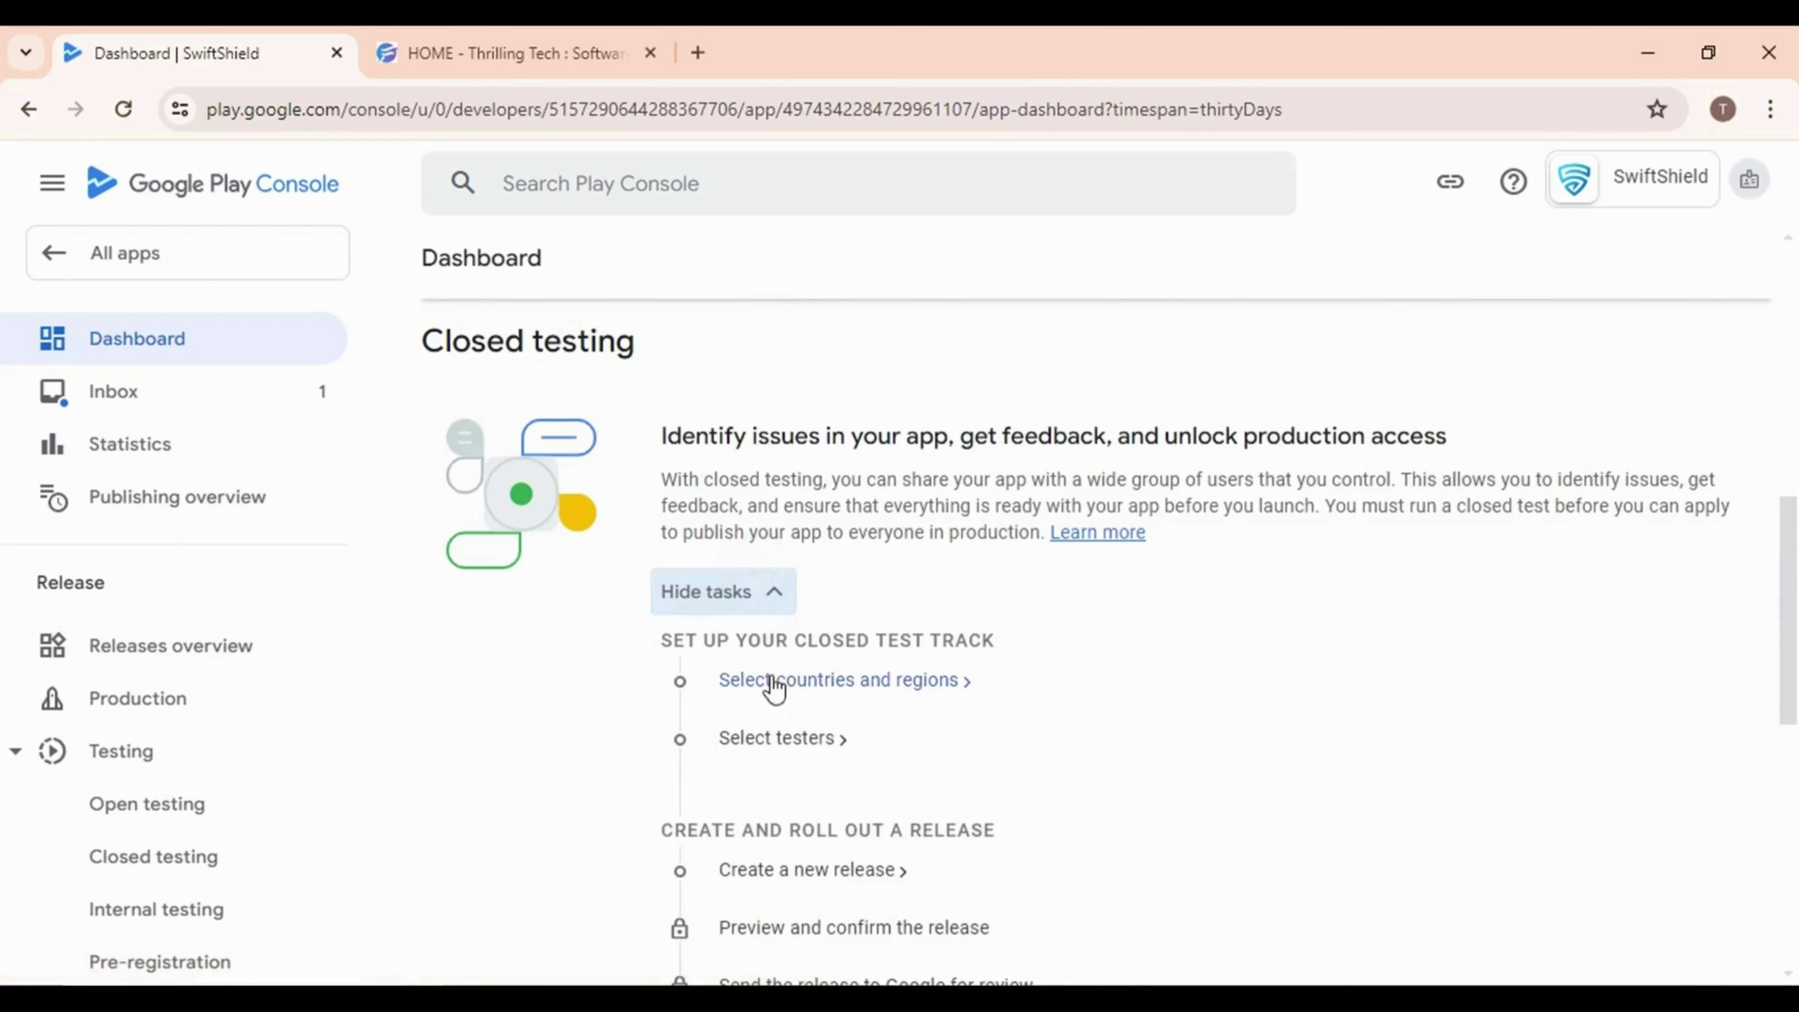
scroll(827, 715, up, 5)
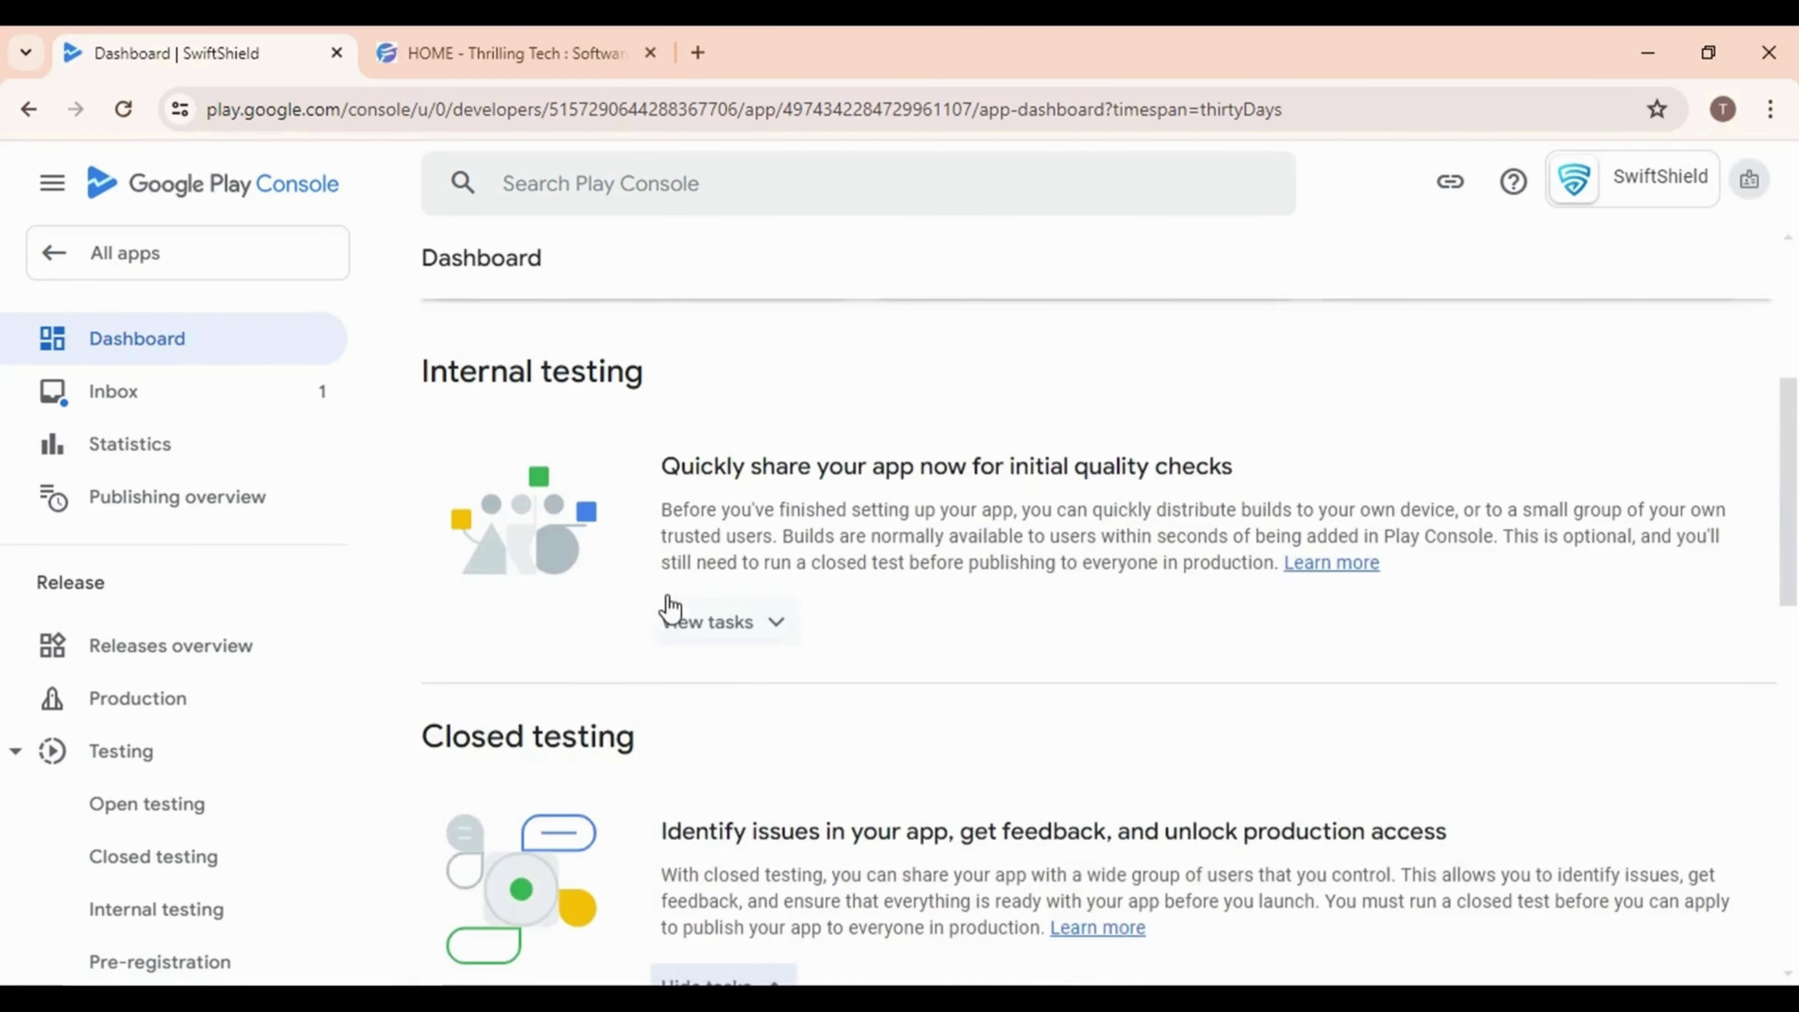
scroll(774, 666, down, 5)
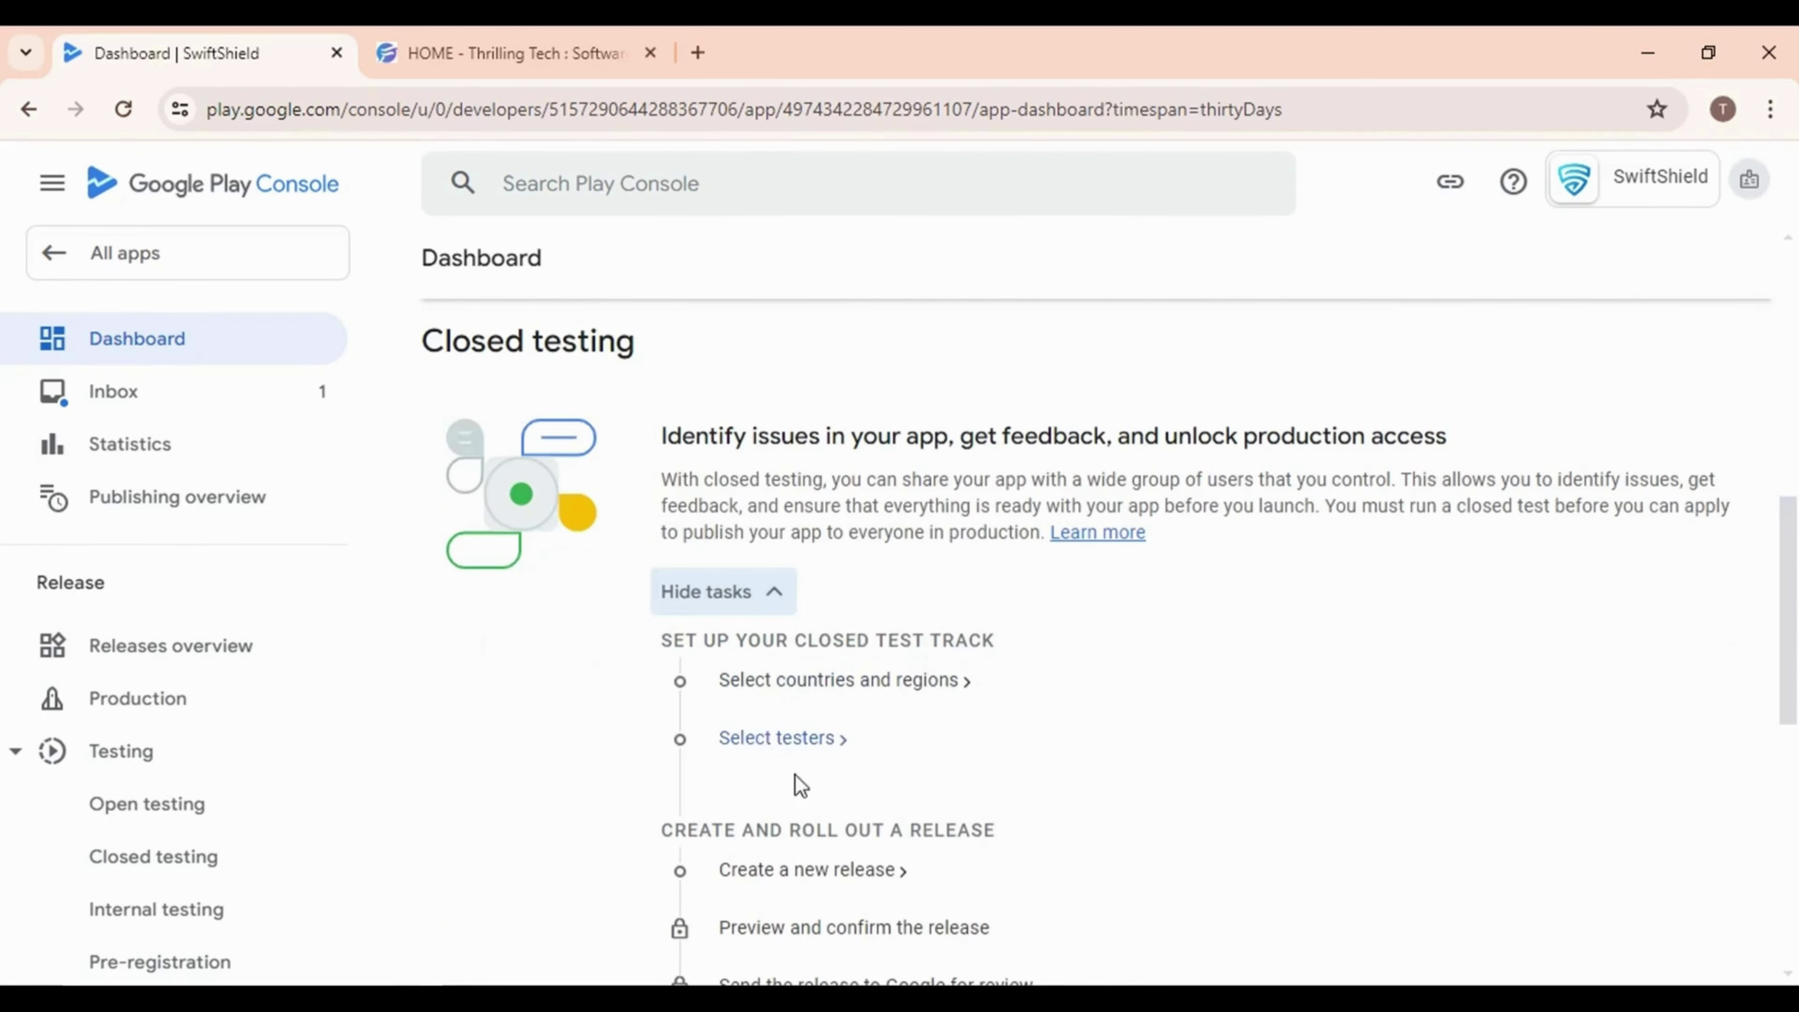
scroll(903, 779, down, 3)
scroll(850, 709, up, 2)
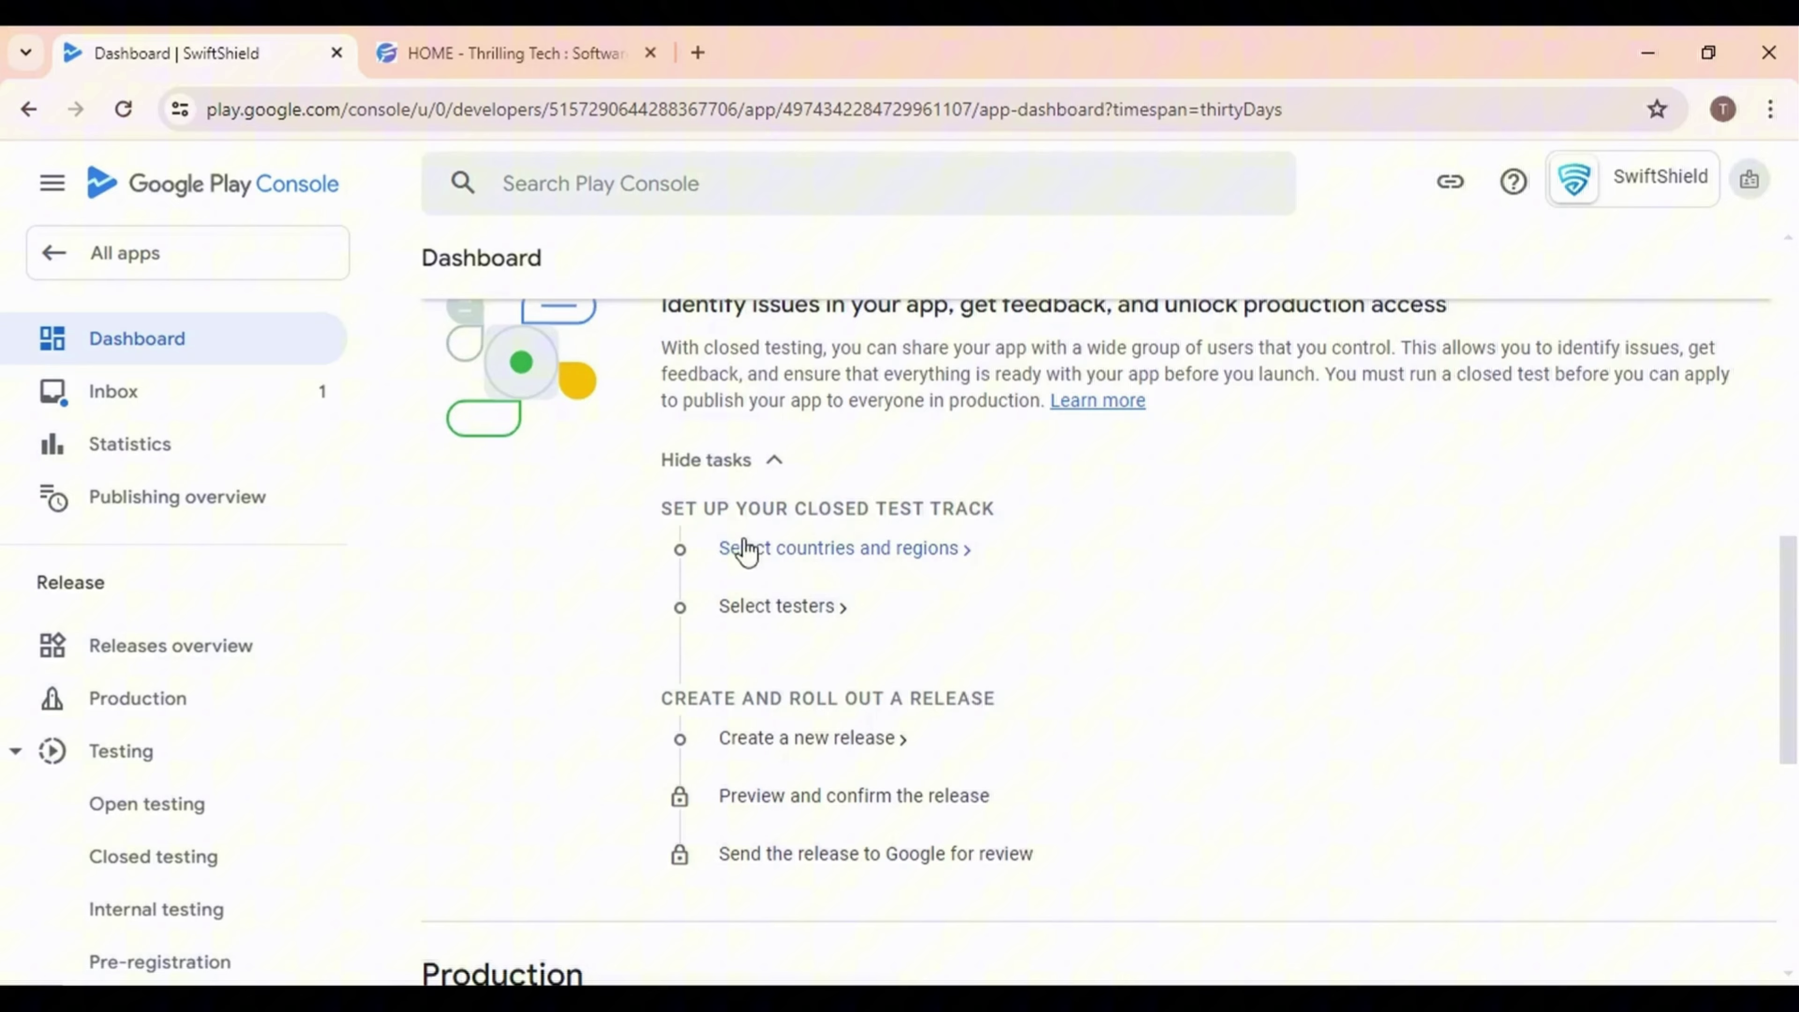
Add all countries / regions to the Closed testing - Alpha track and save
click(761, 560)
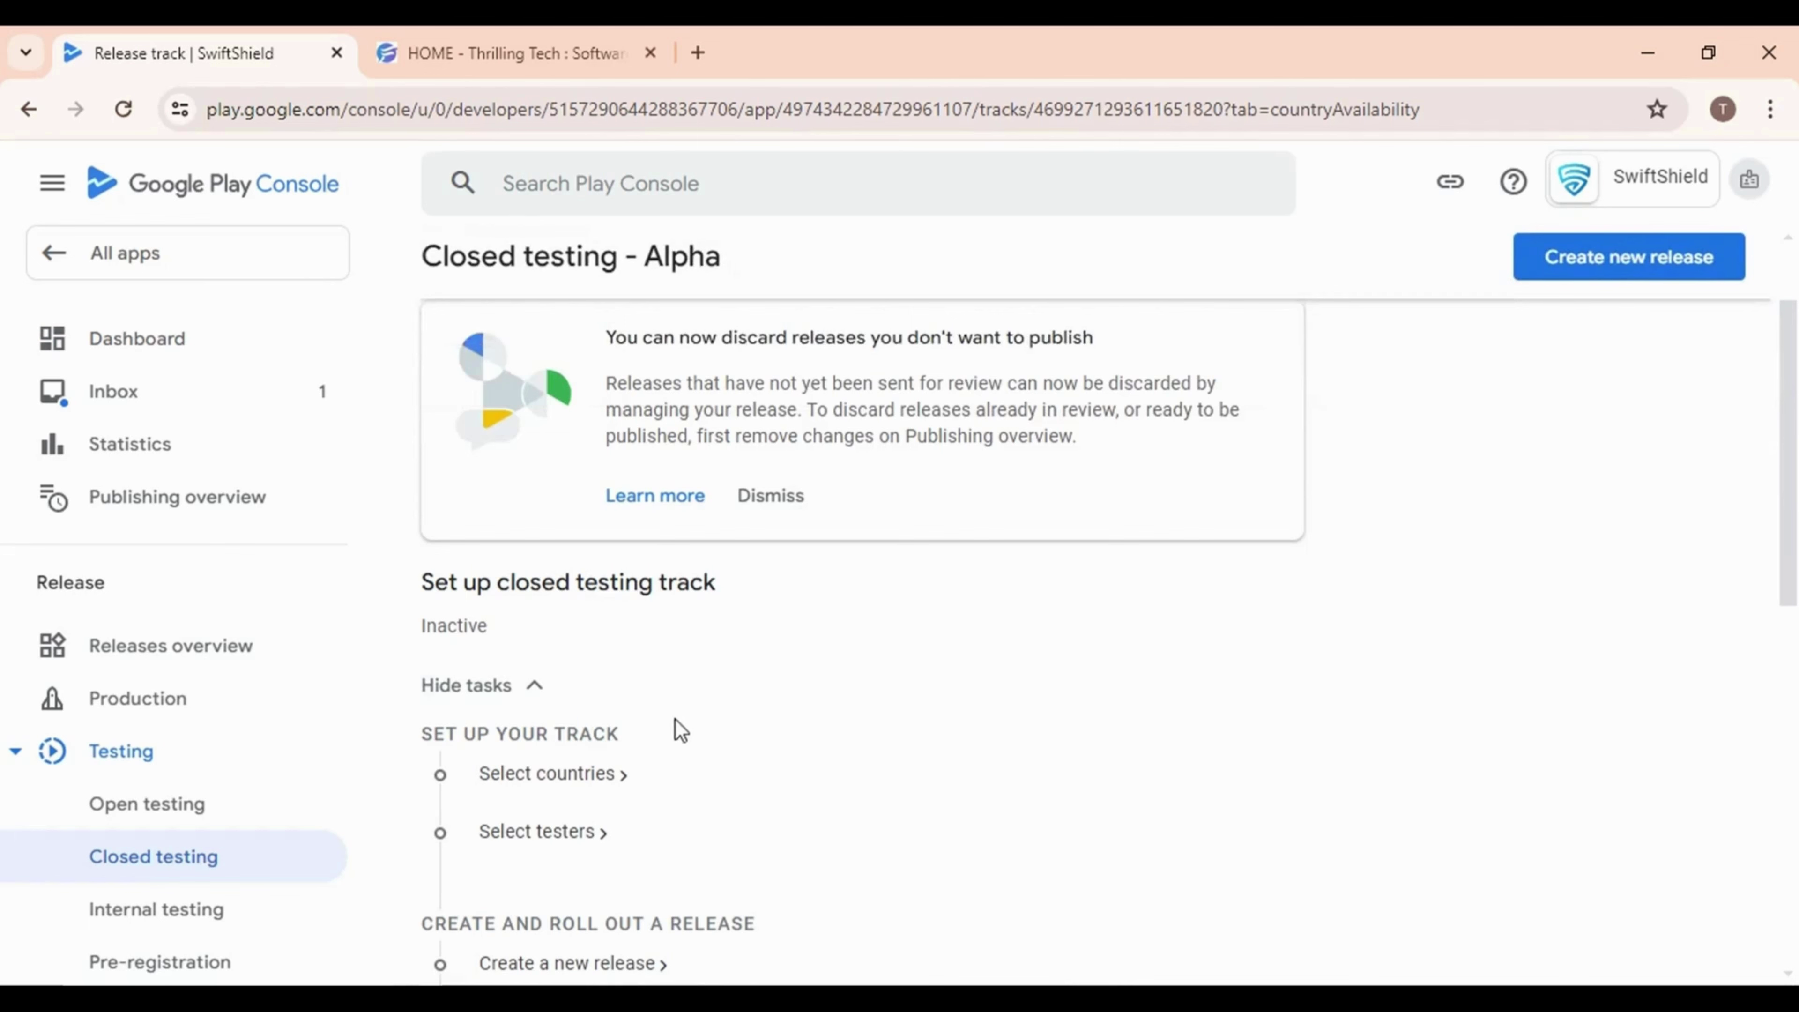
scroll(685, 730, down, 3)
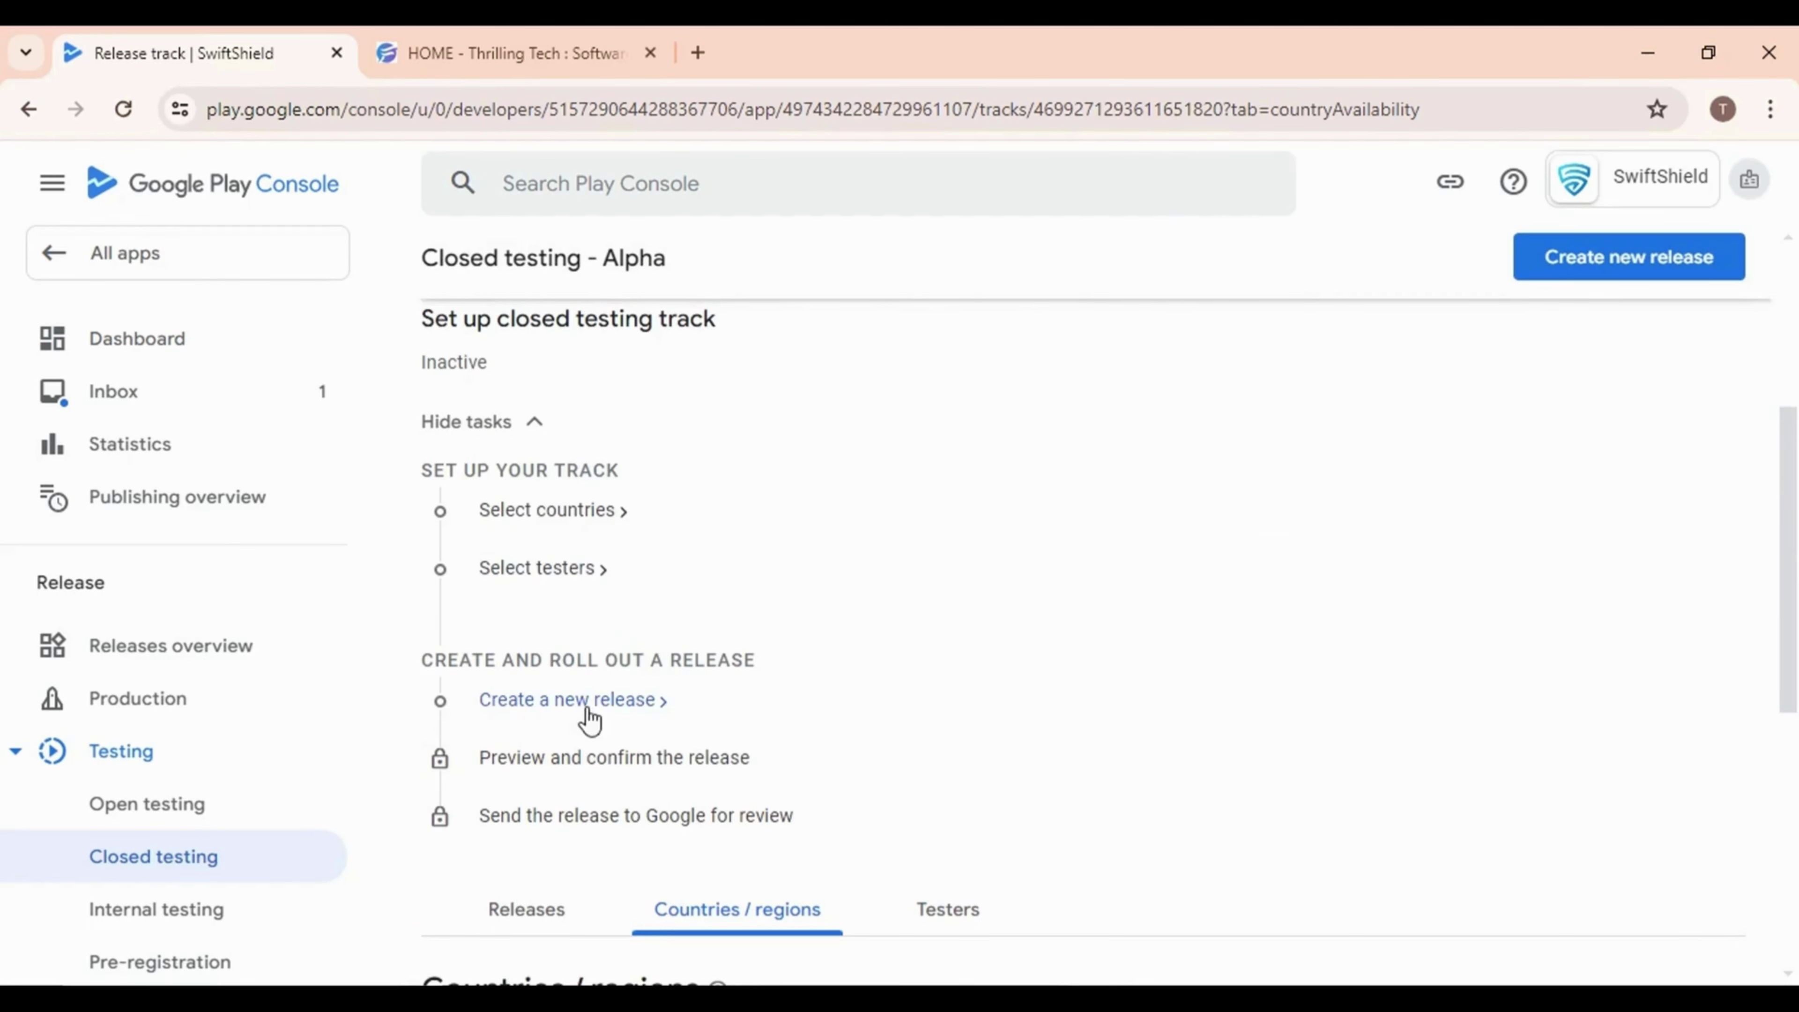
scroll(877, 697, down, 6)
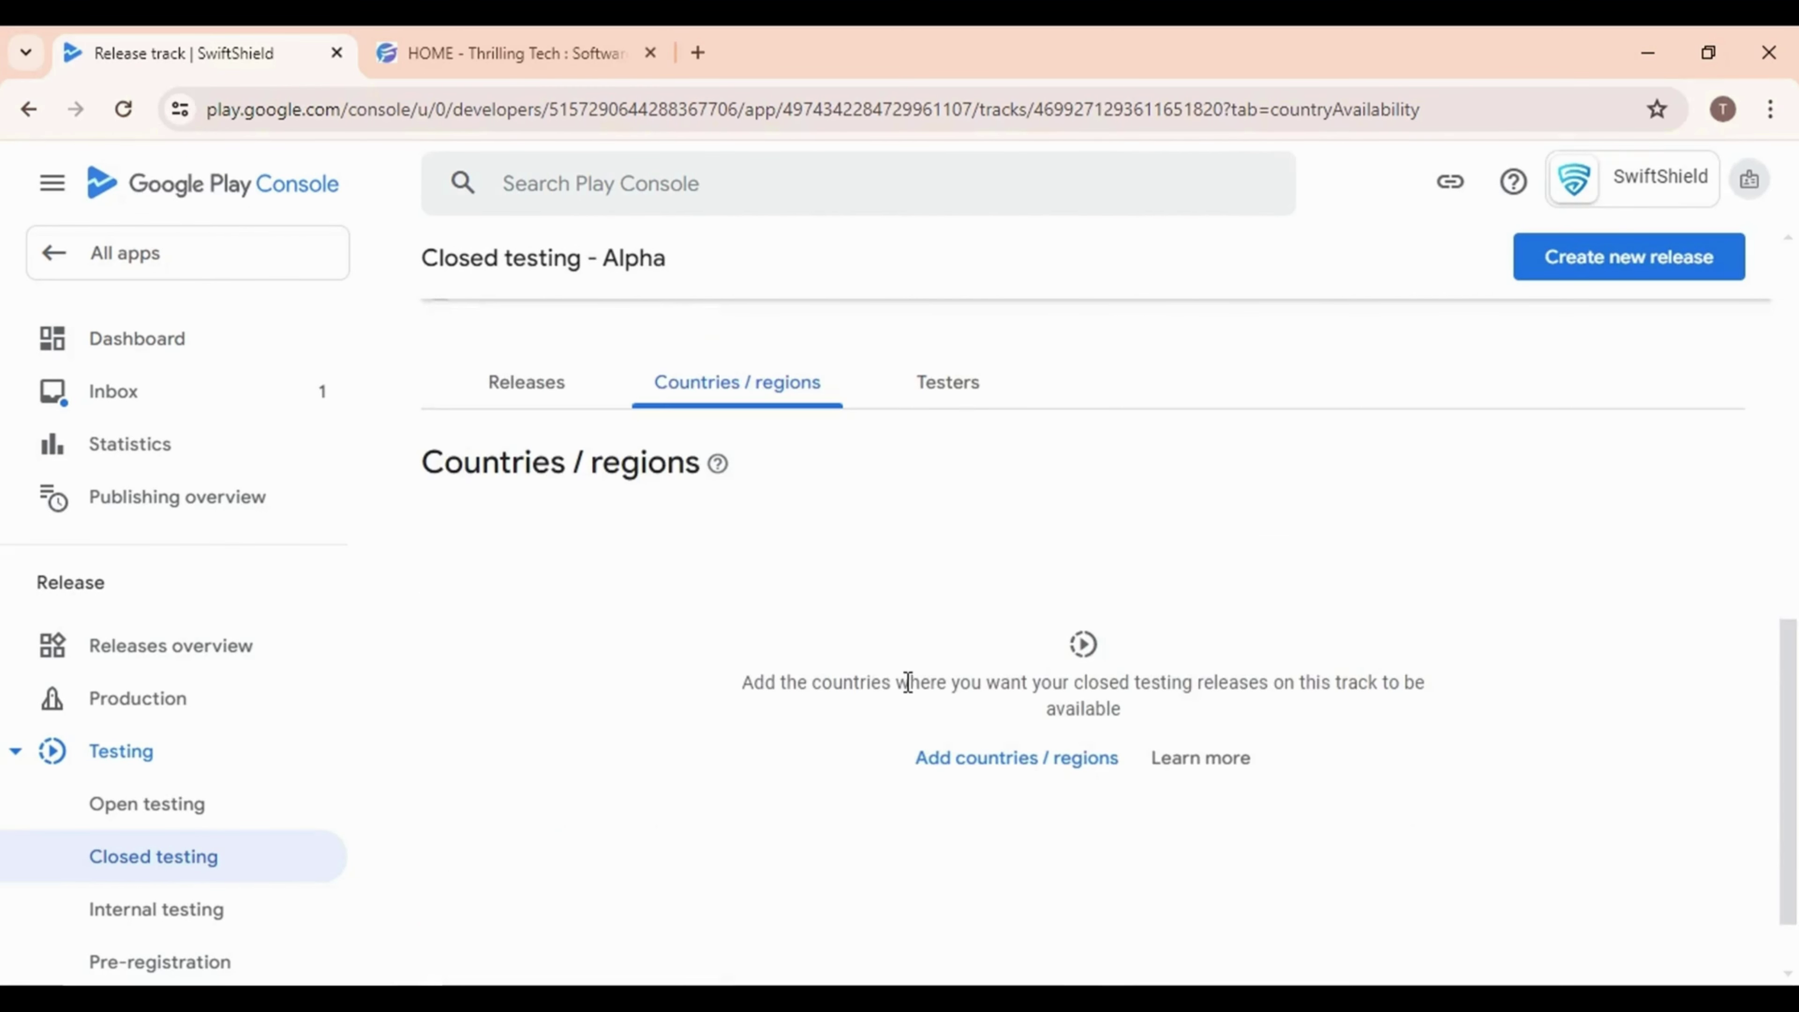
click(960, 764)
scroll(900, 712, down, 3)
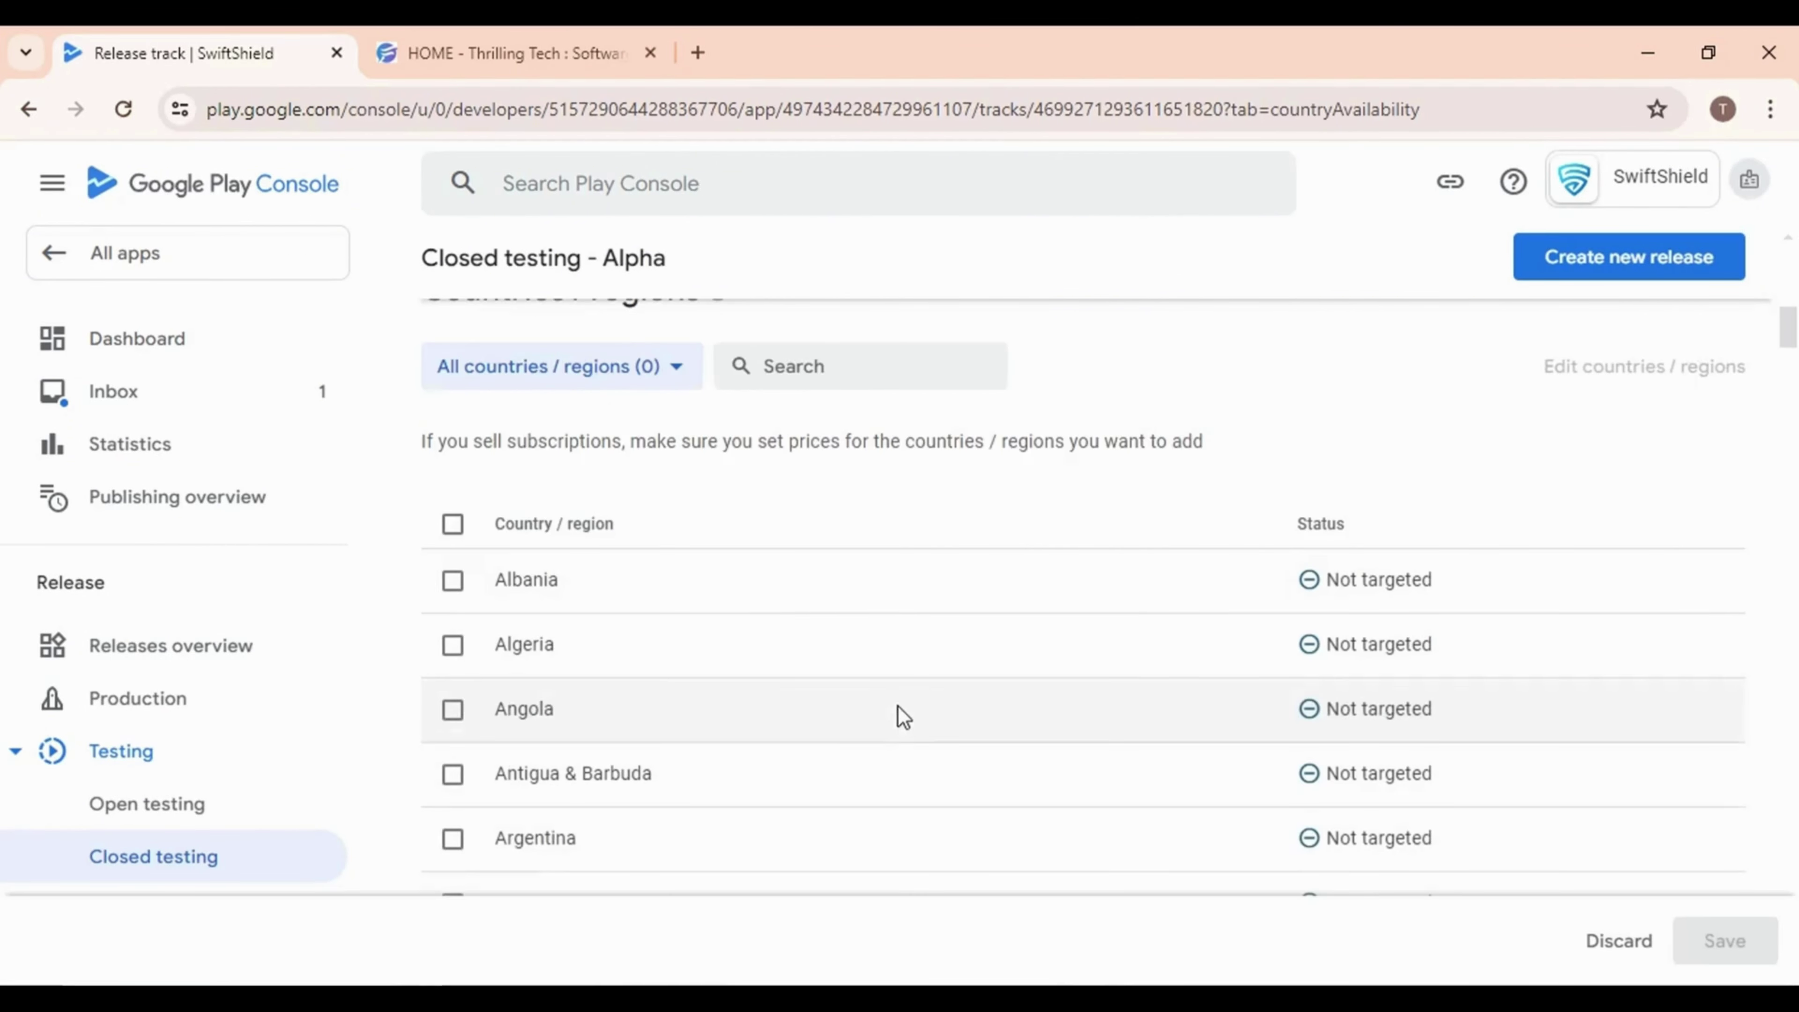
click(452, 525)
scroll(932, 619, down, 10)
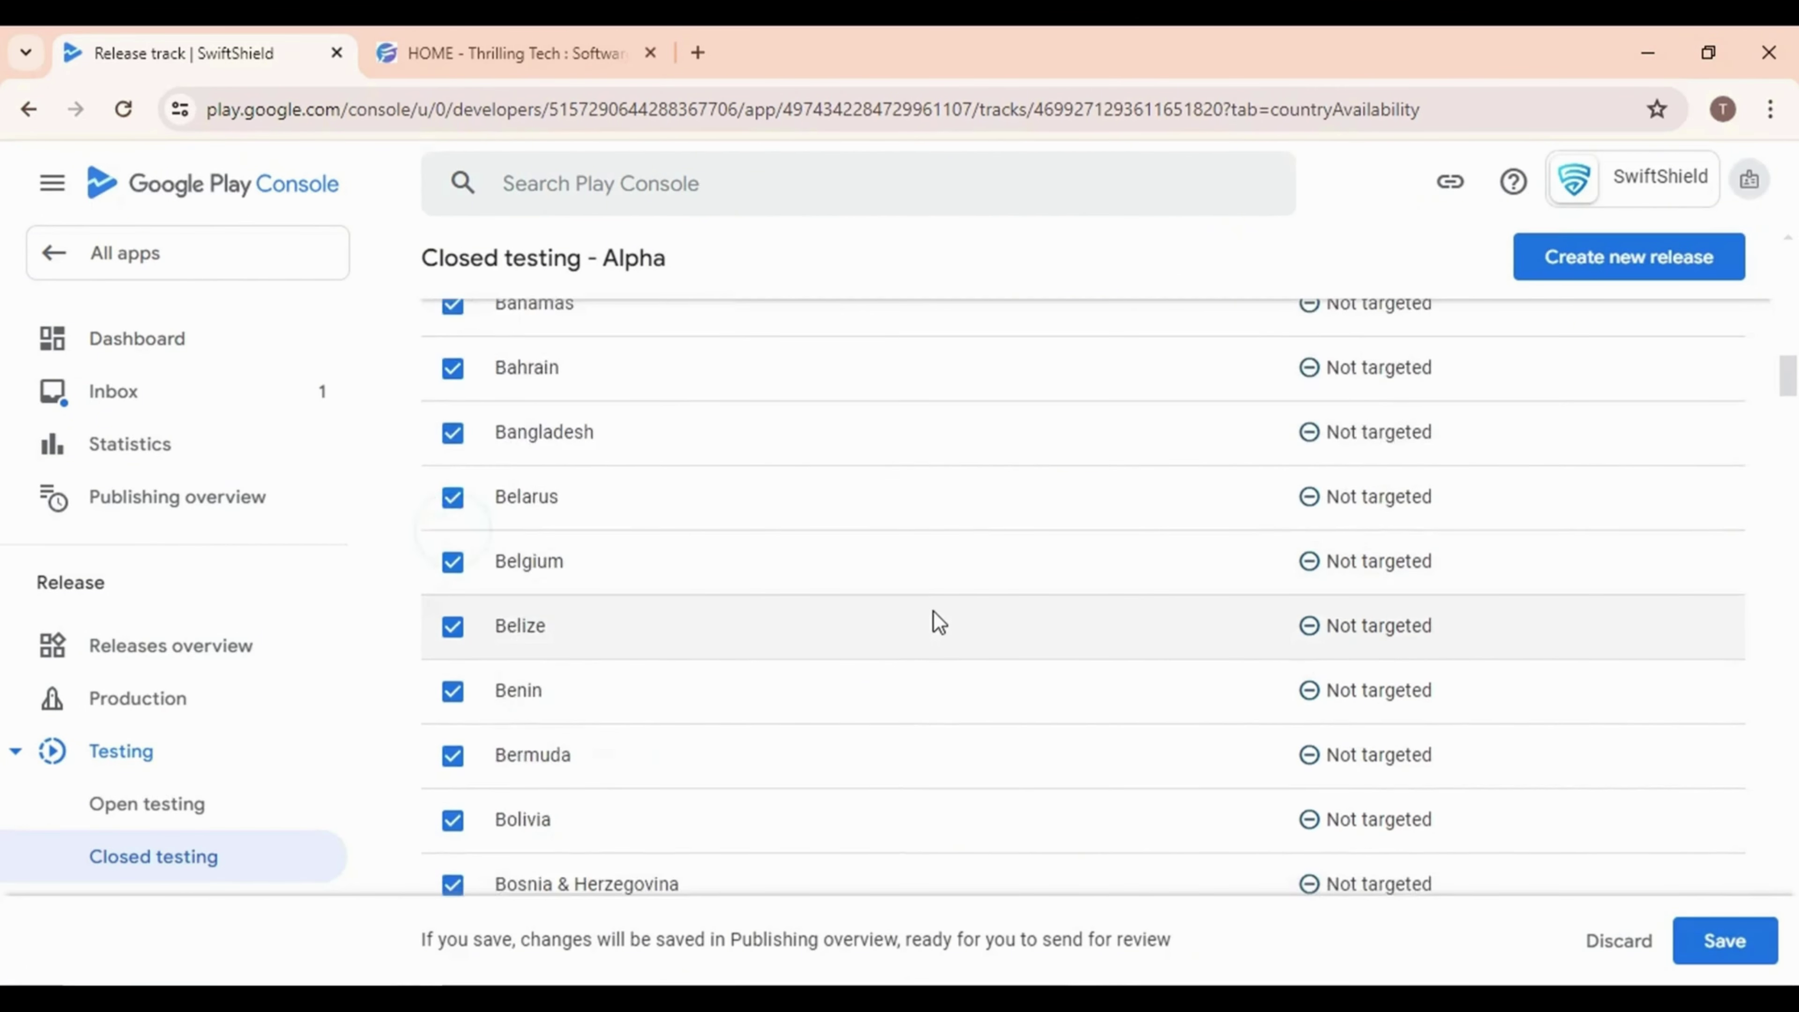
scroll(934, 613, down, 10)
scroll(934, 613, up, 15)
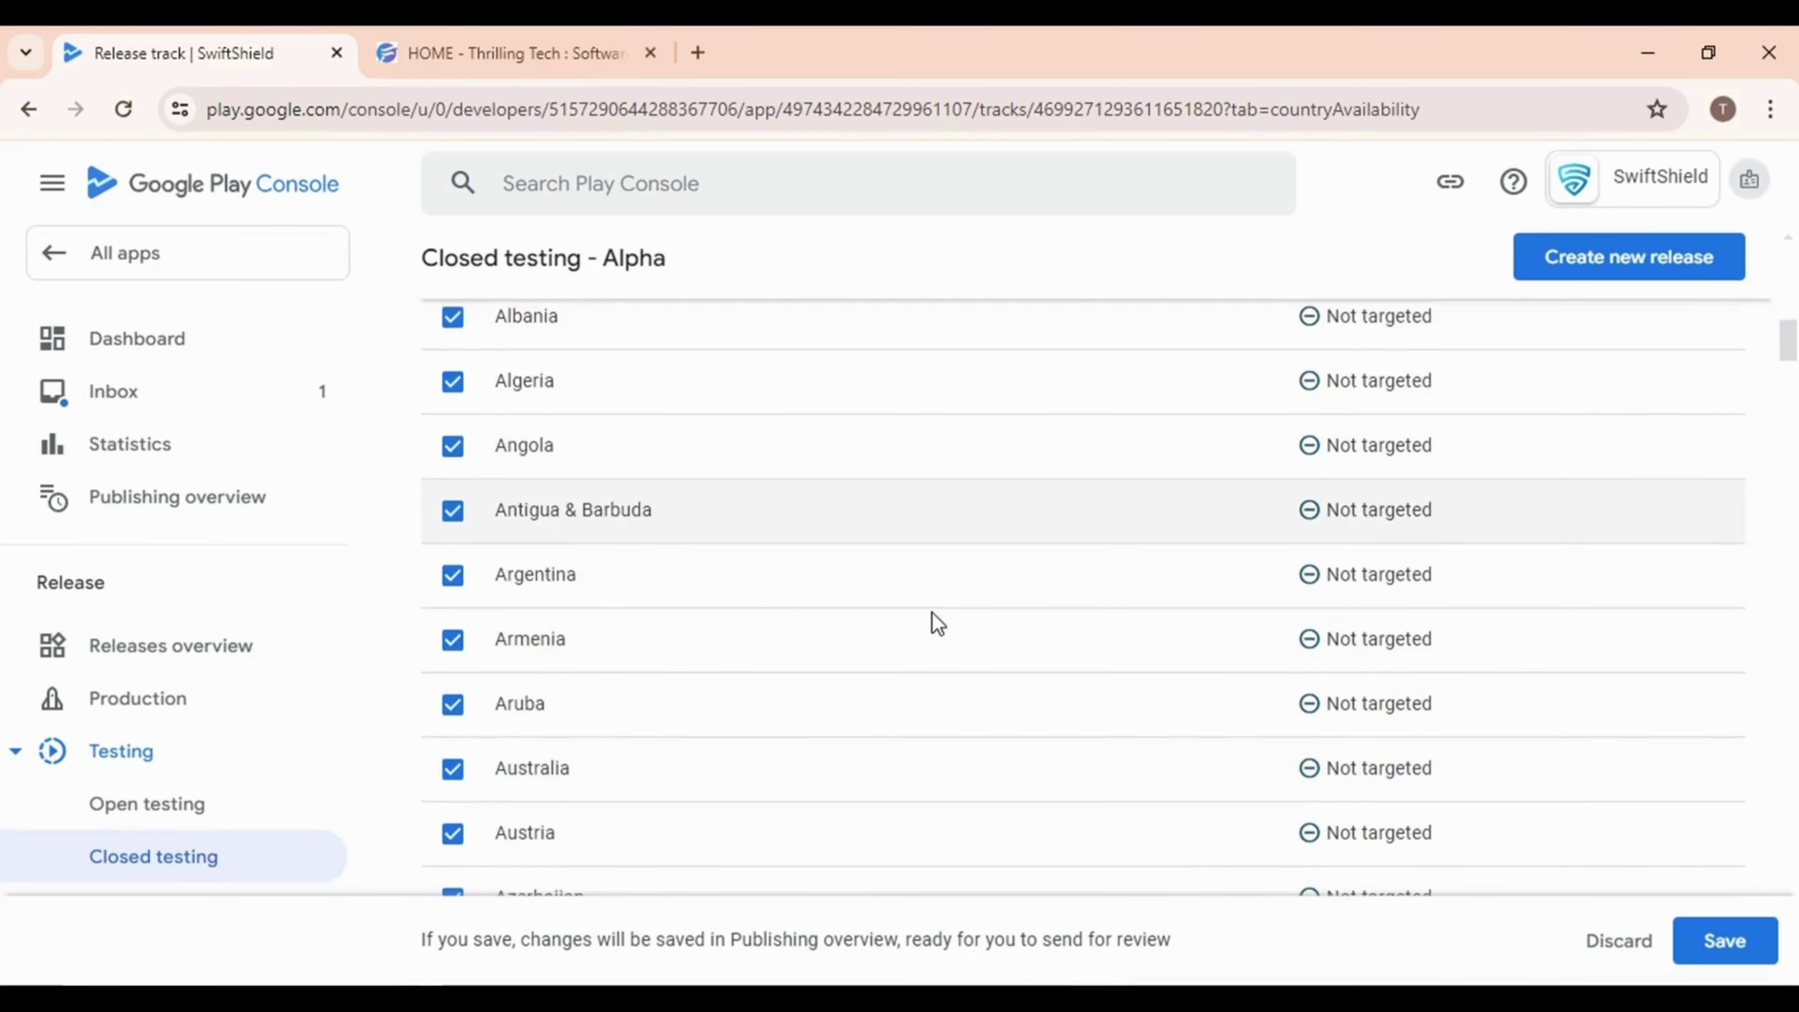
scroll(931, 610, down, 20)
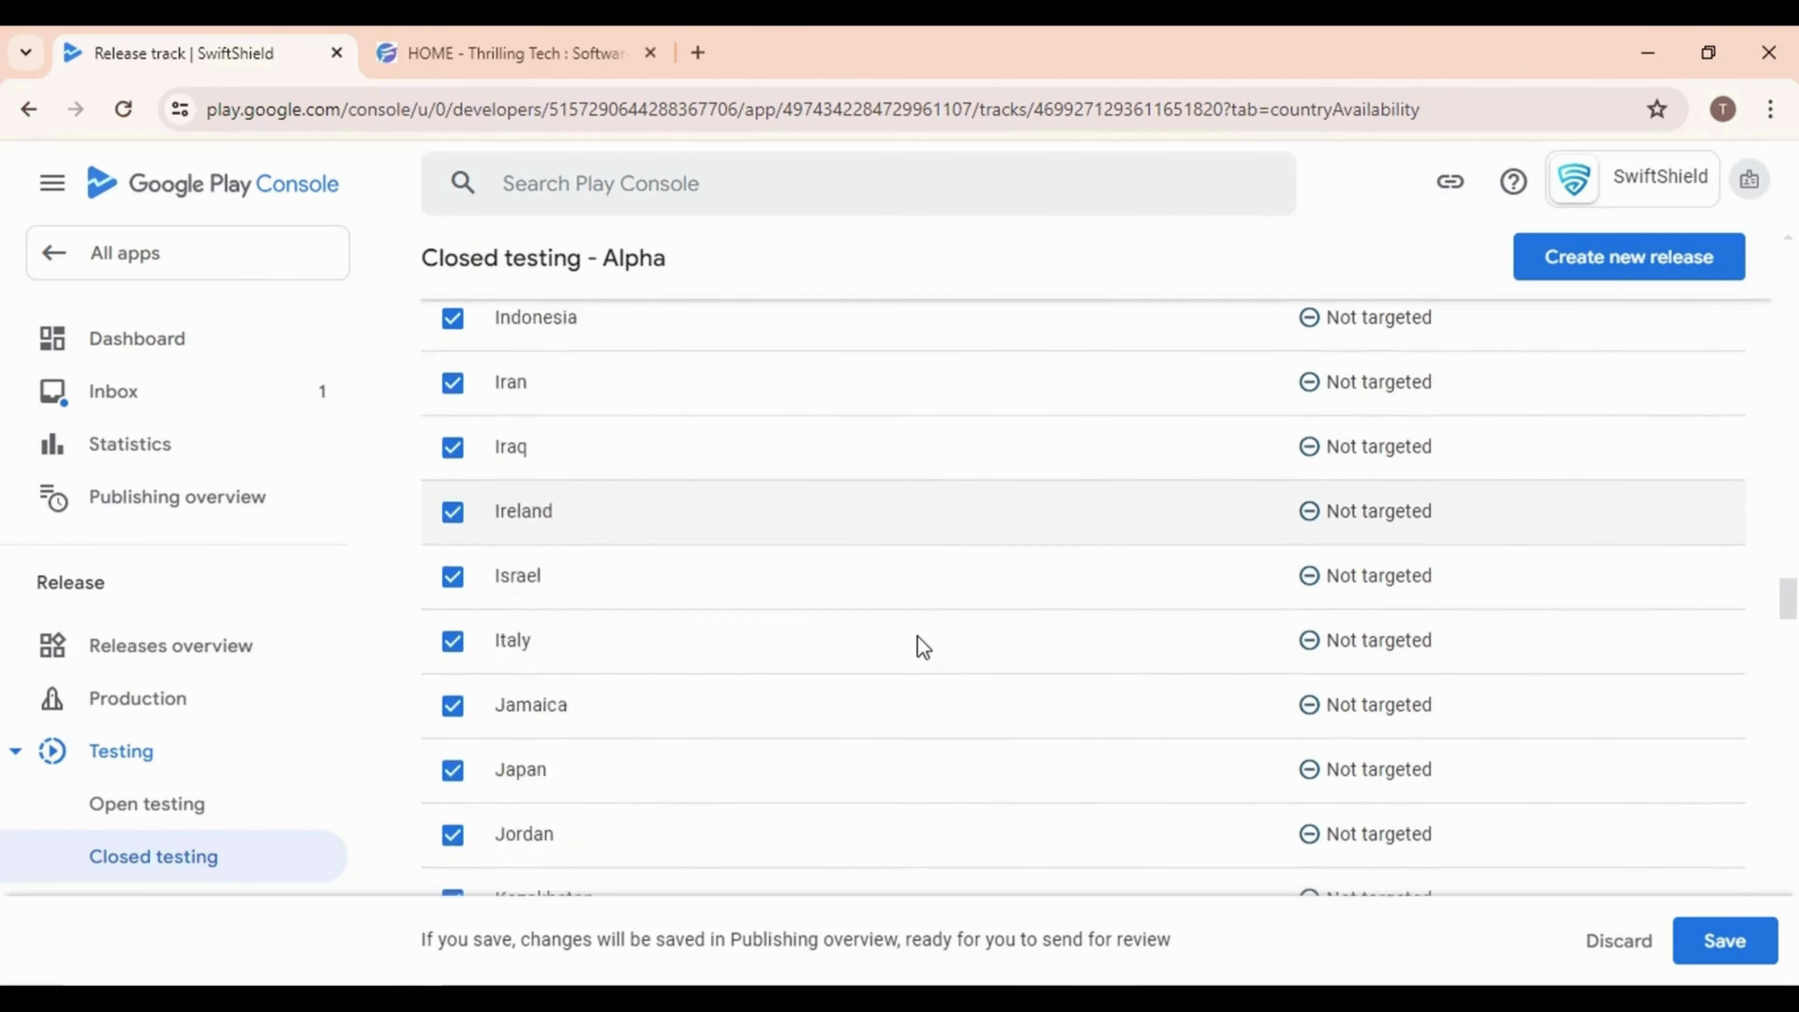
scroll(923, 646, down, 2)
scroll(928, 523, up, 20)
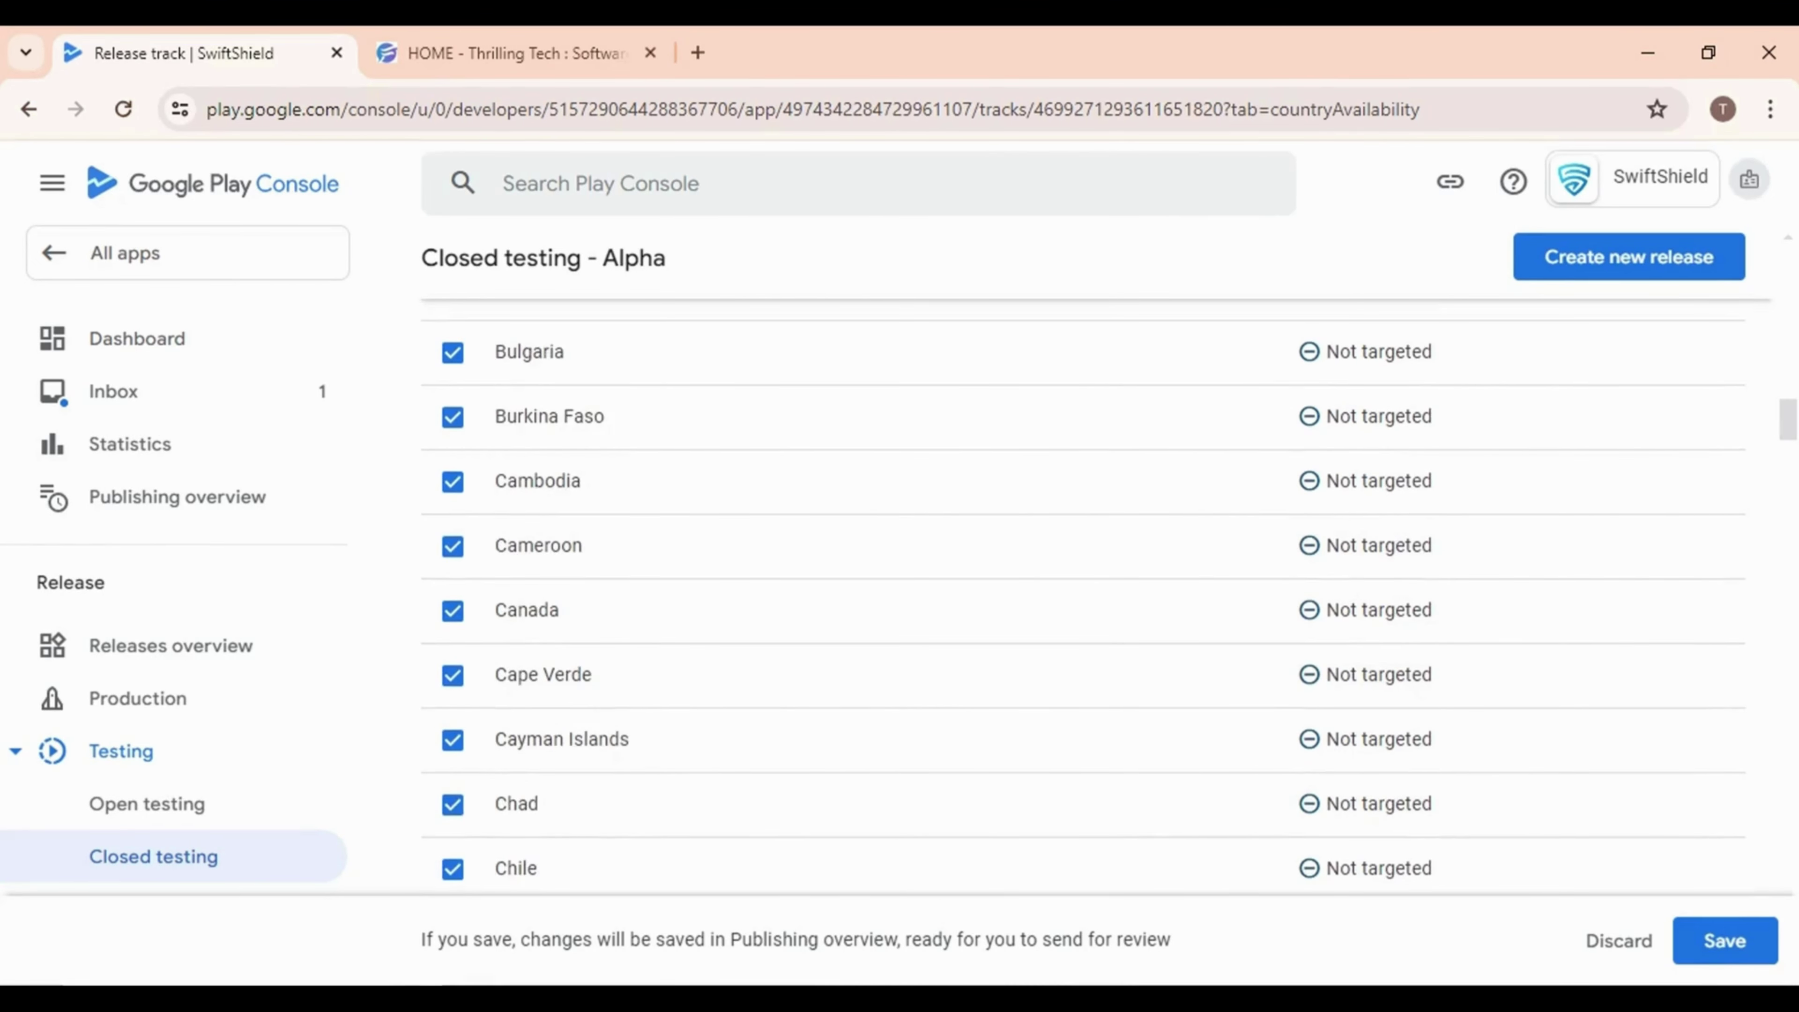
click(1690, 947)
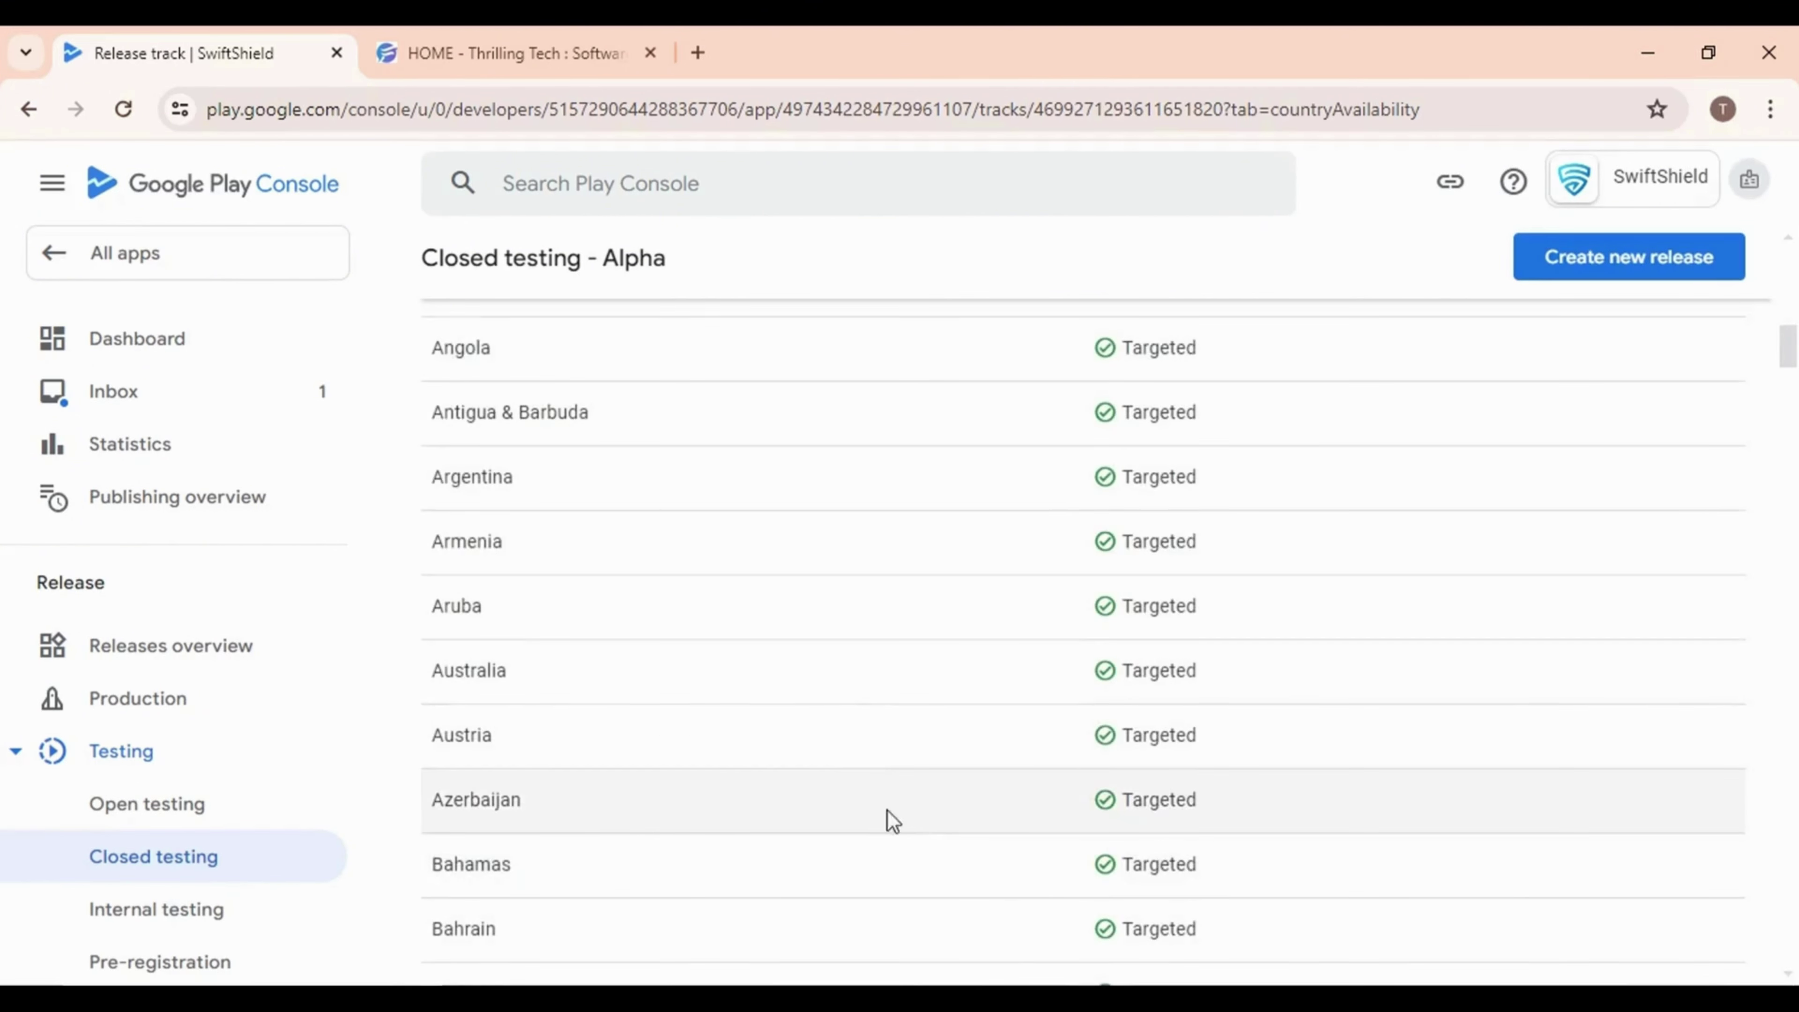
scroll(886, 819, up, 8)
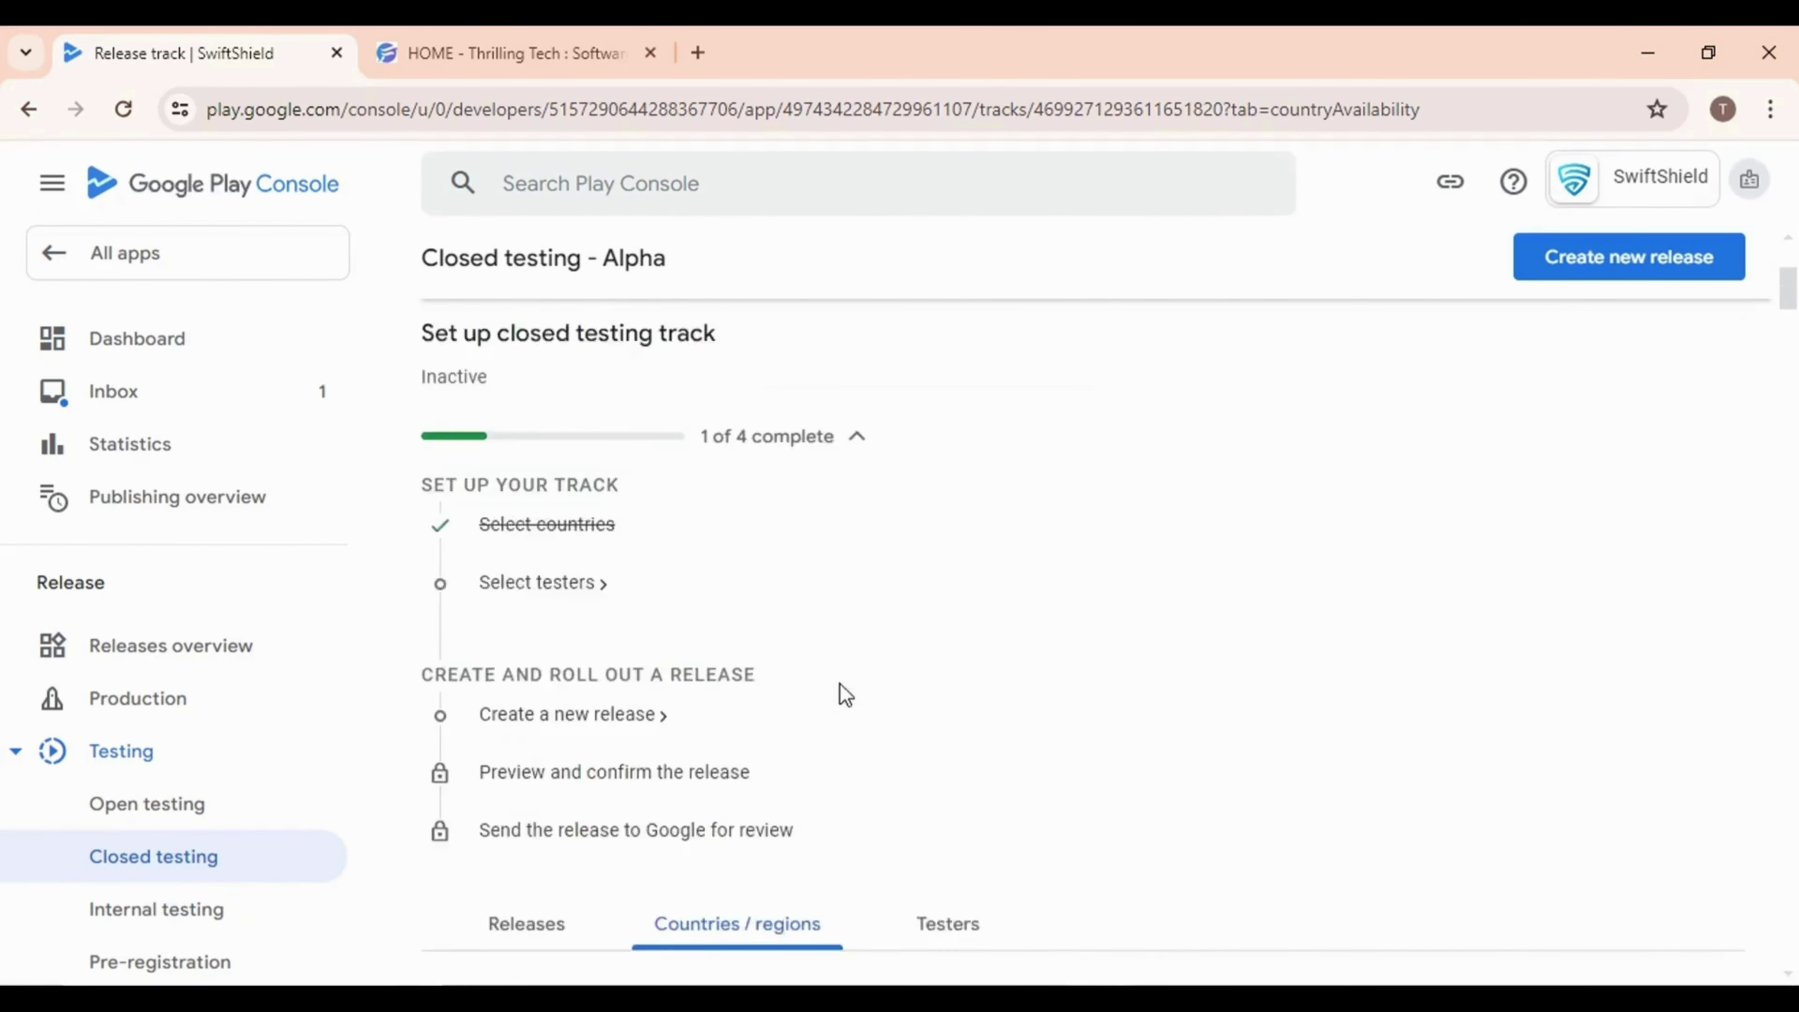
Review the AlphaTesting list's addresses, then discard a new email list without saving
click(543, 569)
click(542, 569)
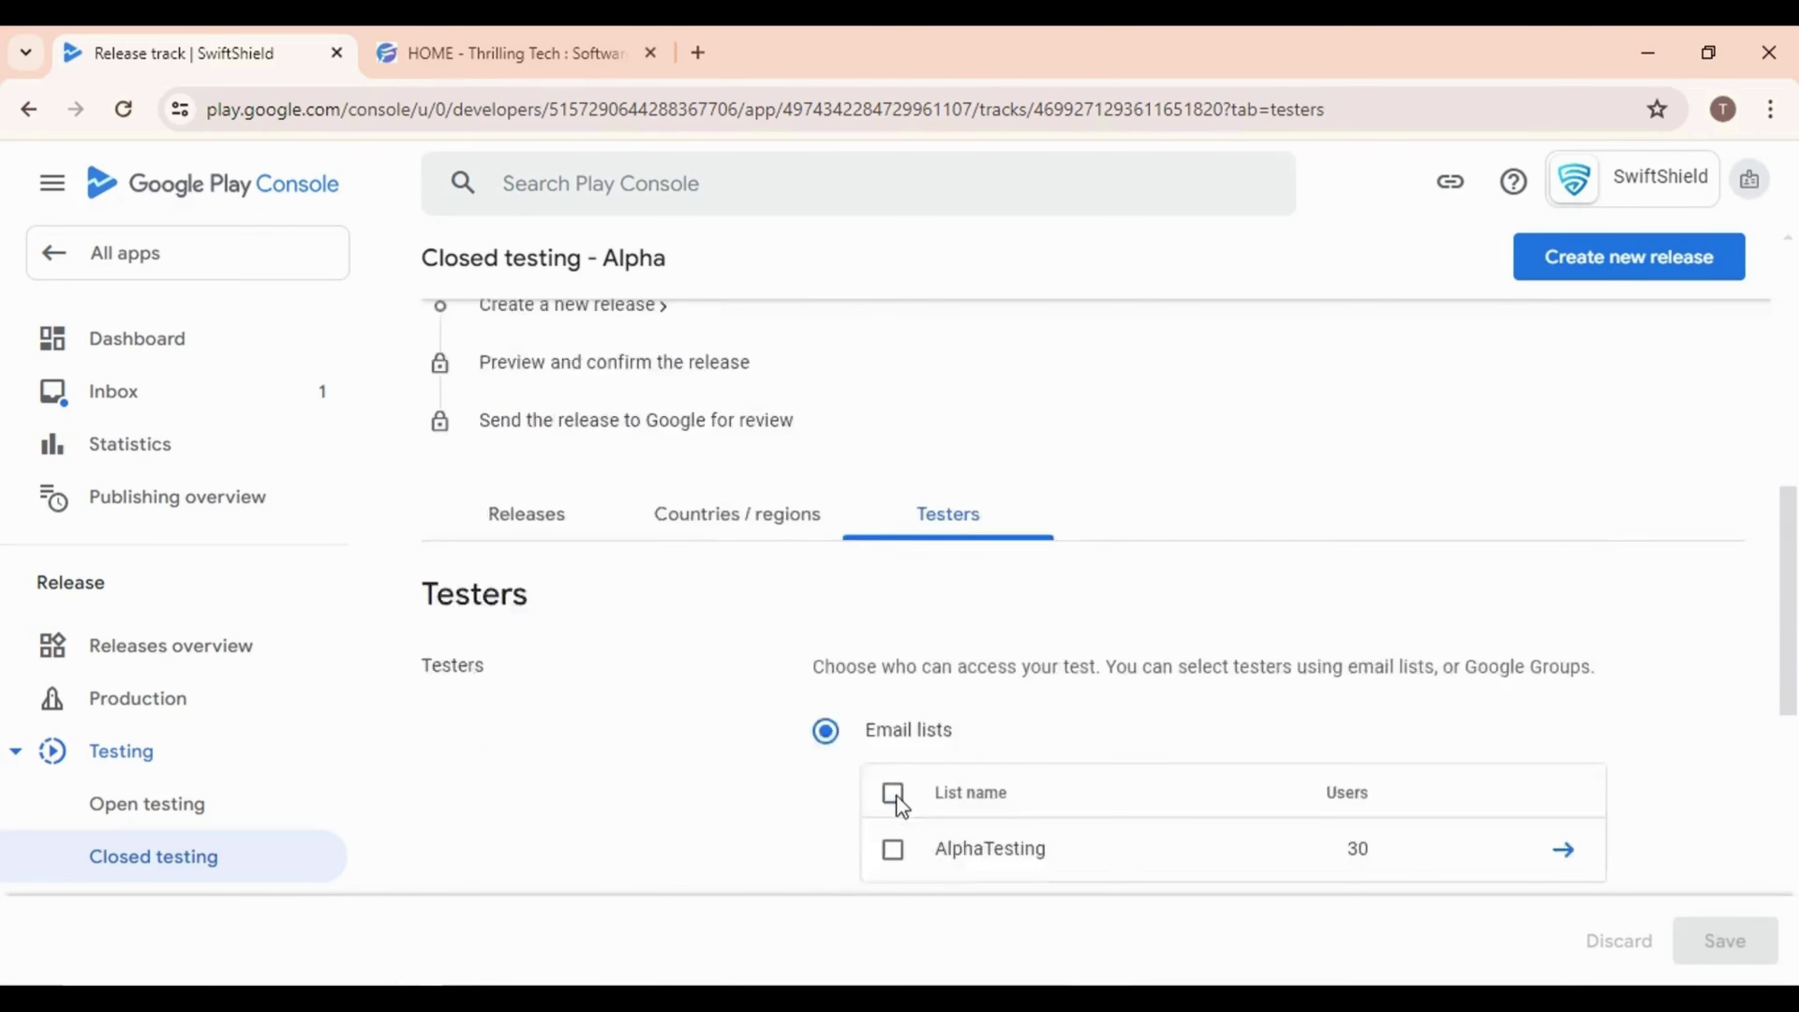
scroll(985, 581, up, 7)
scroll(955, 691, down, 5)
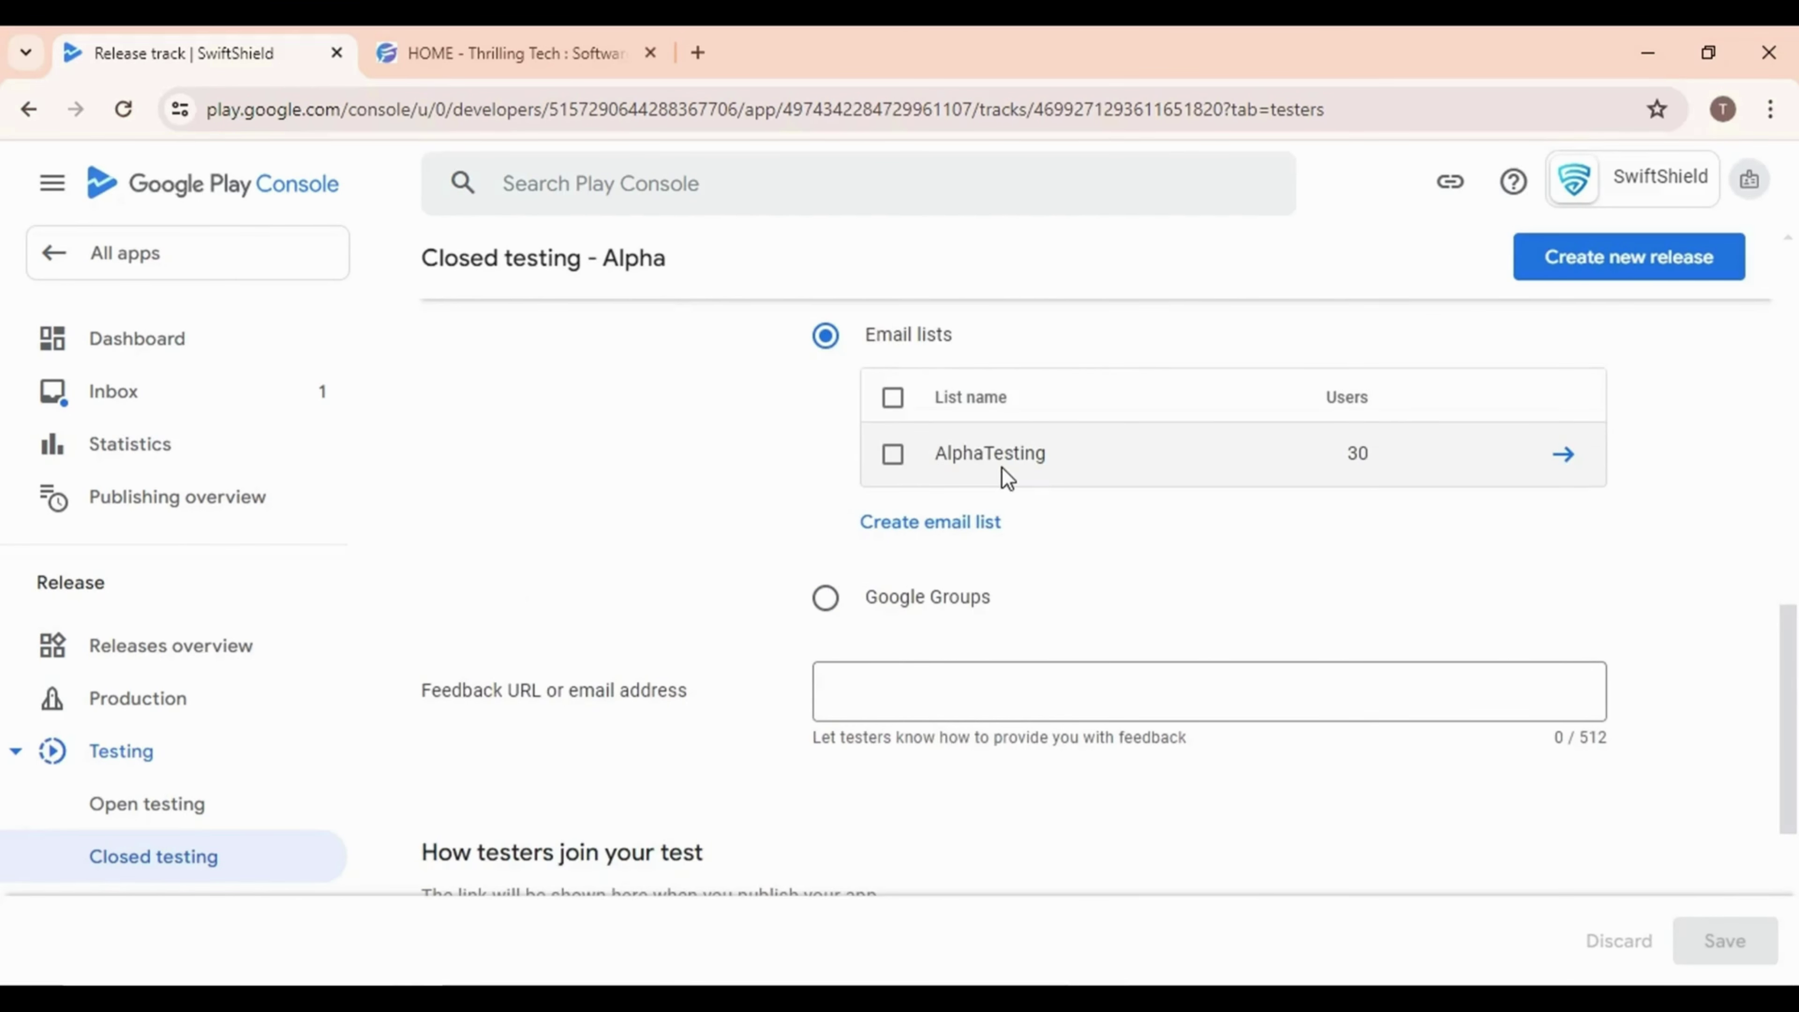
click(1563, 458)
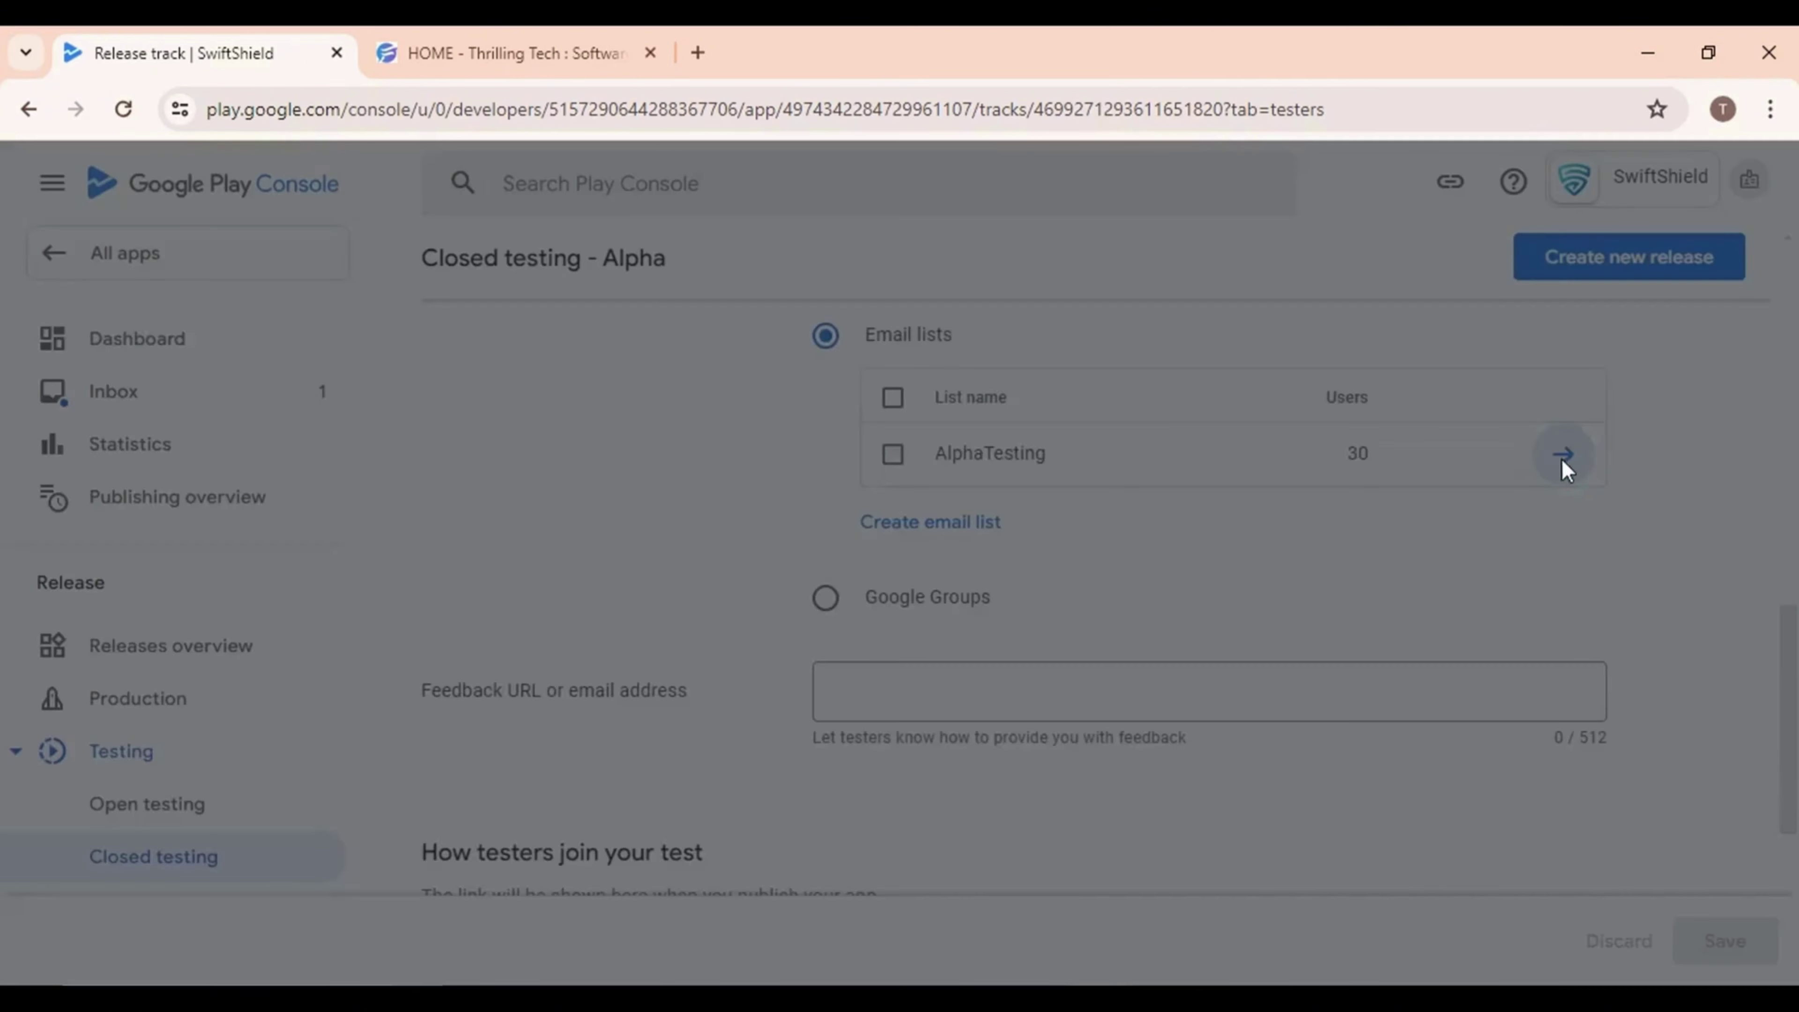
scroll(727, 727, down, 13)
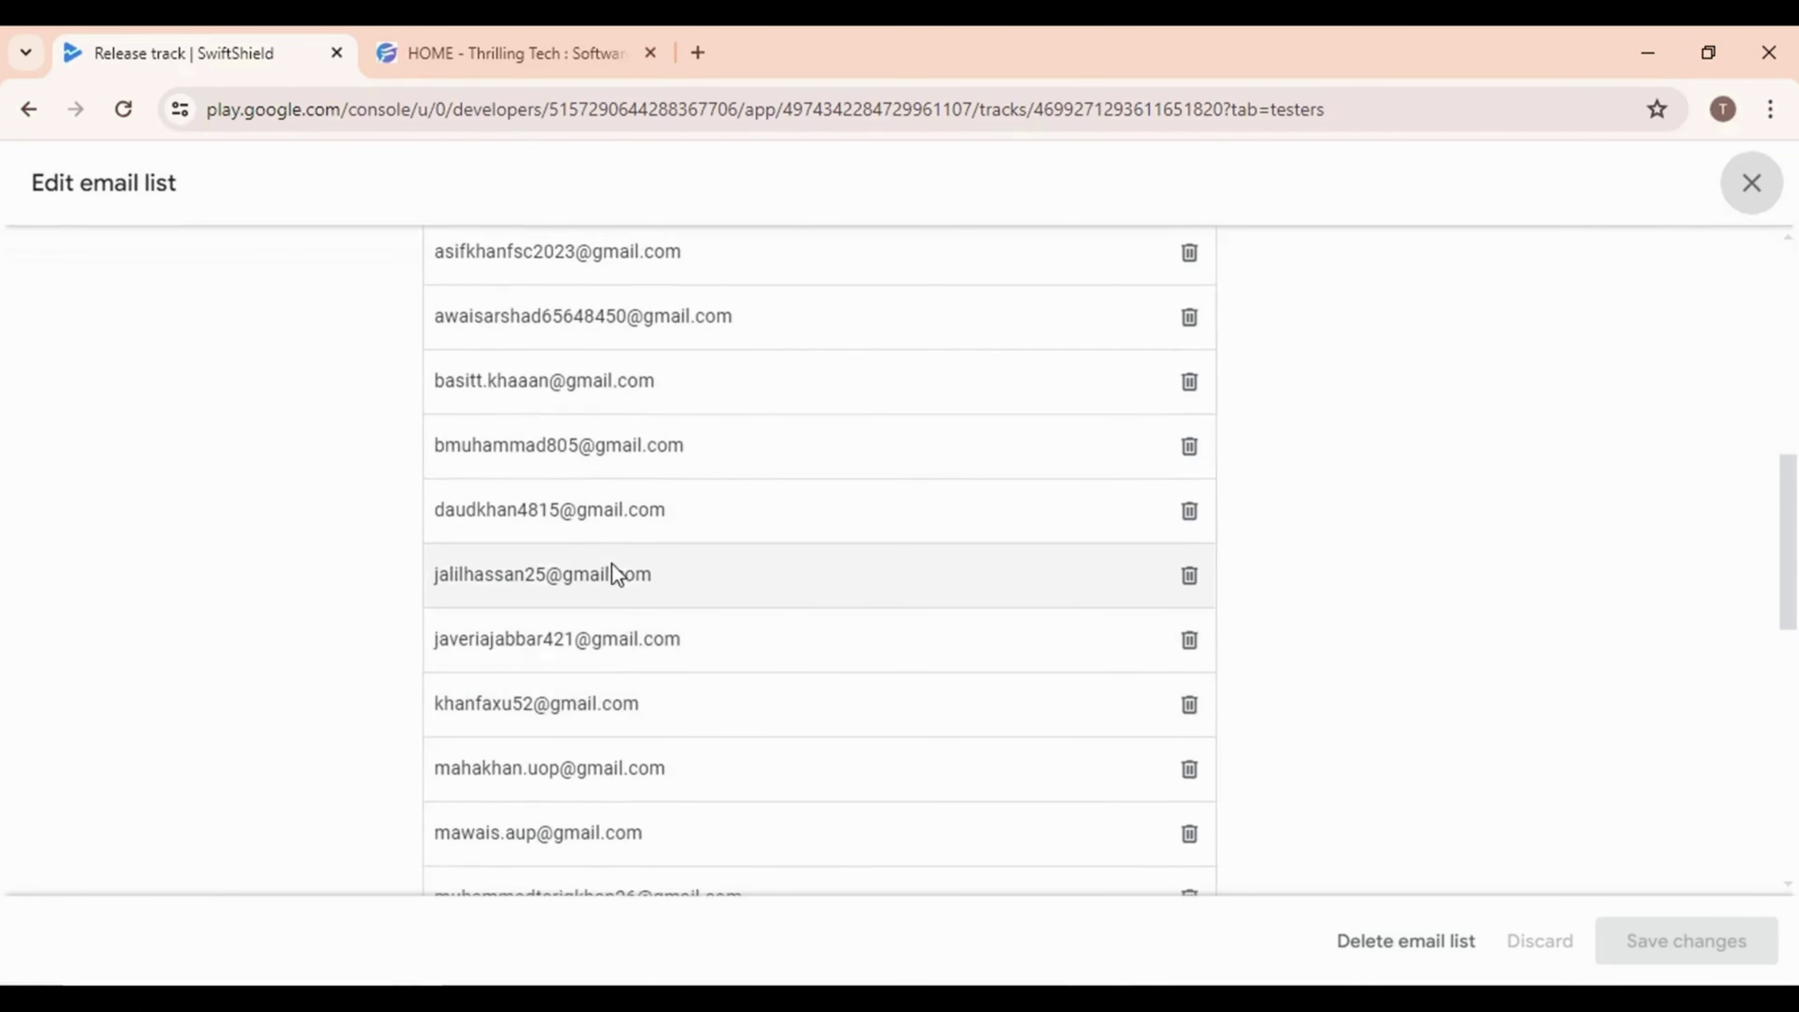
scroll(613, 567, down, 5)
scroll(626, 602, up, 15)
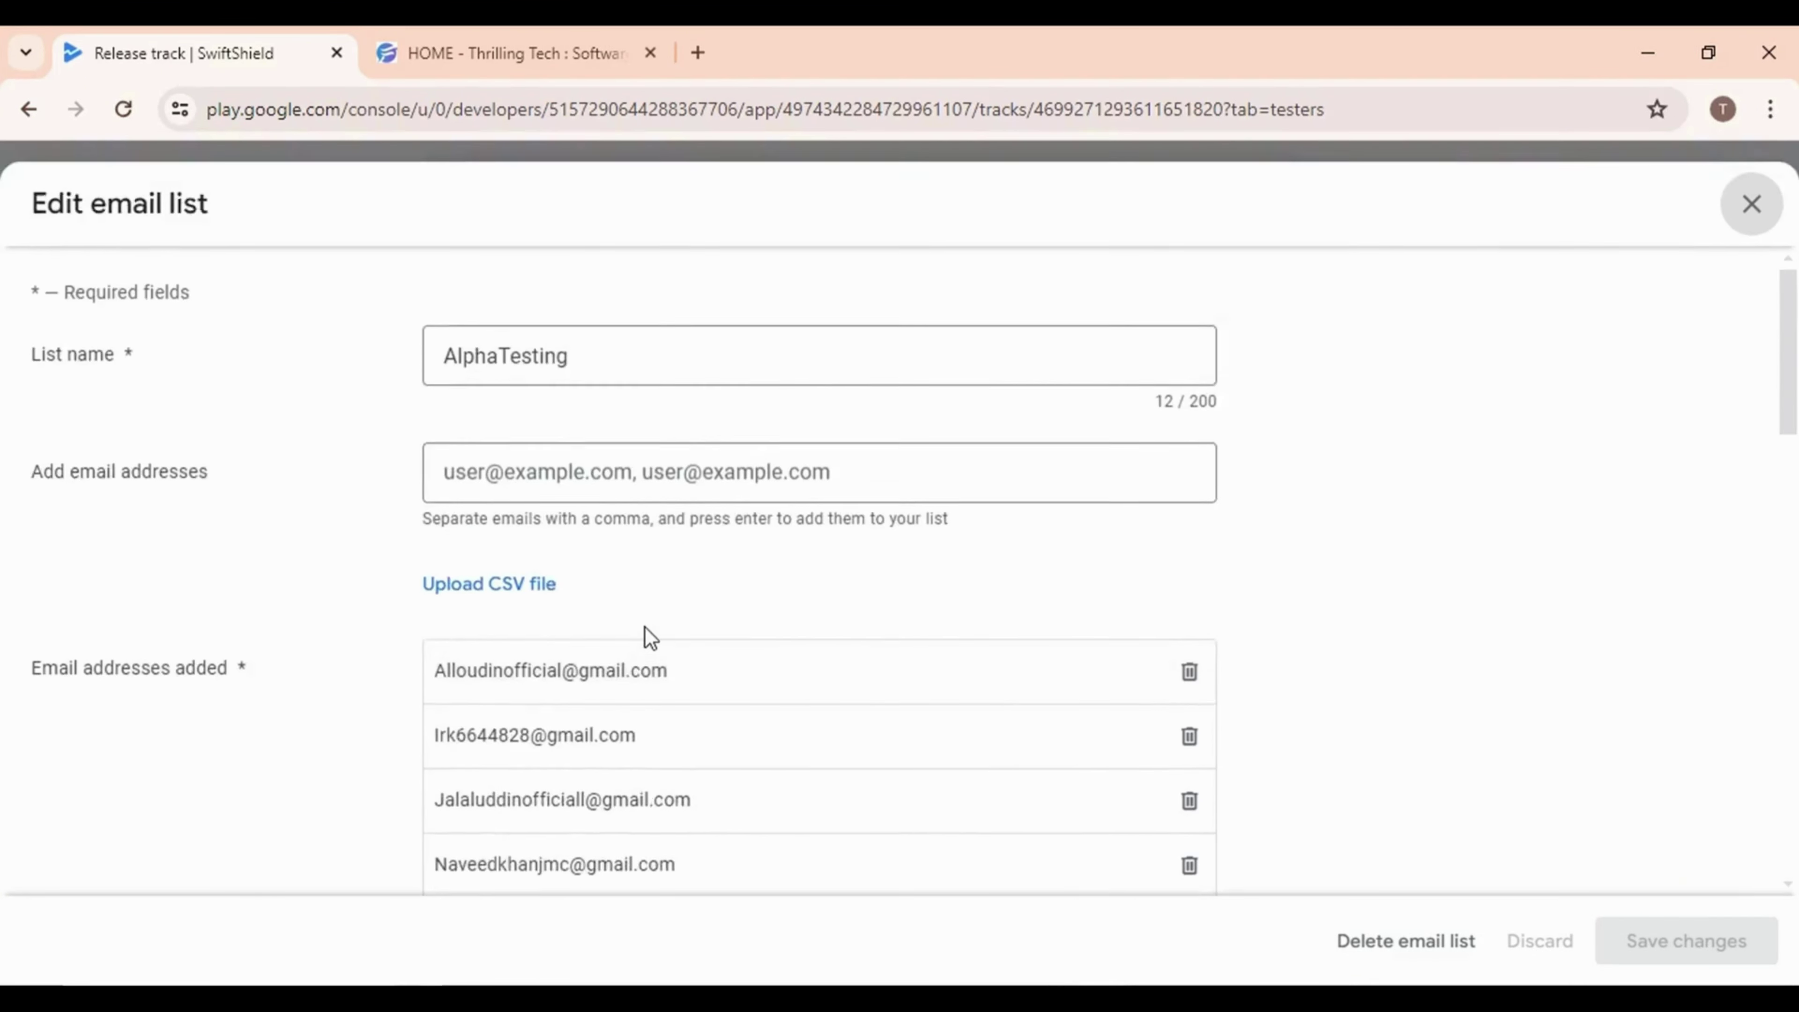
scroll(650, 638, up, 3)
click(1751, 342)
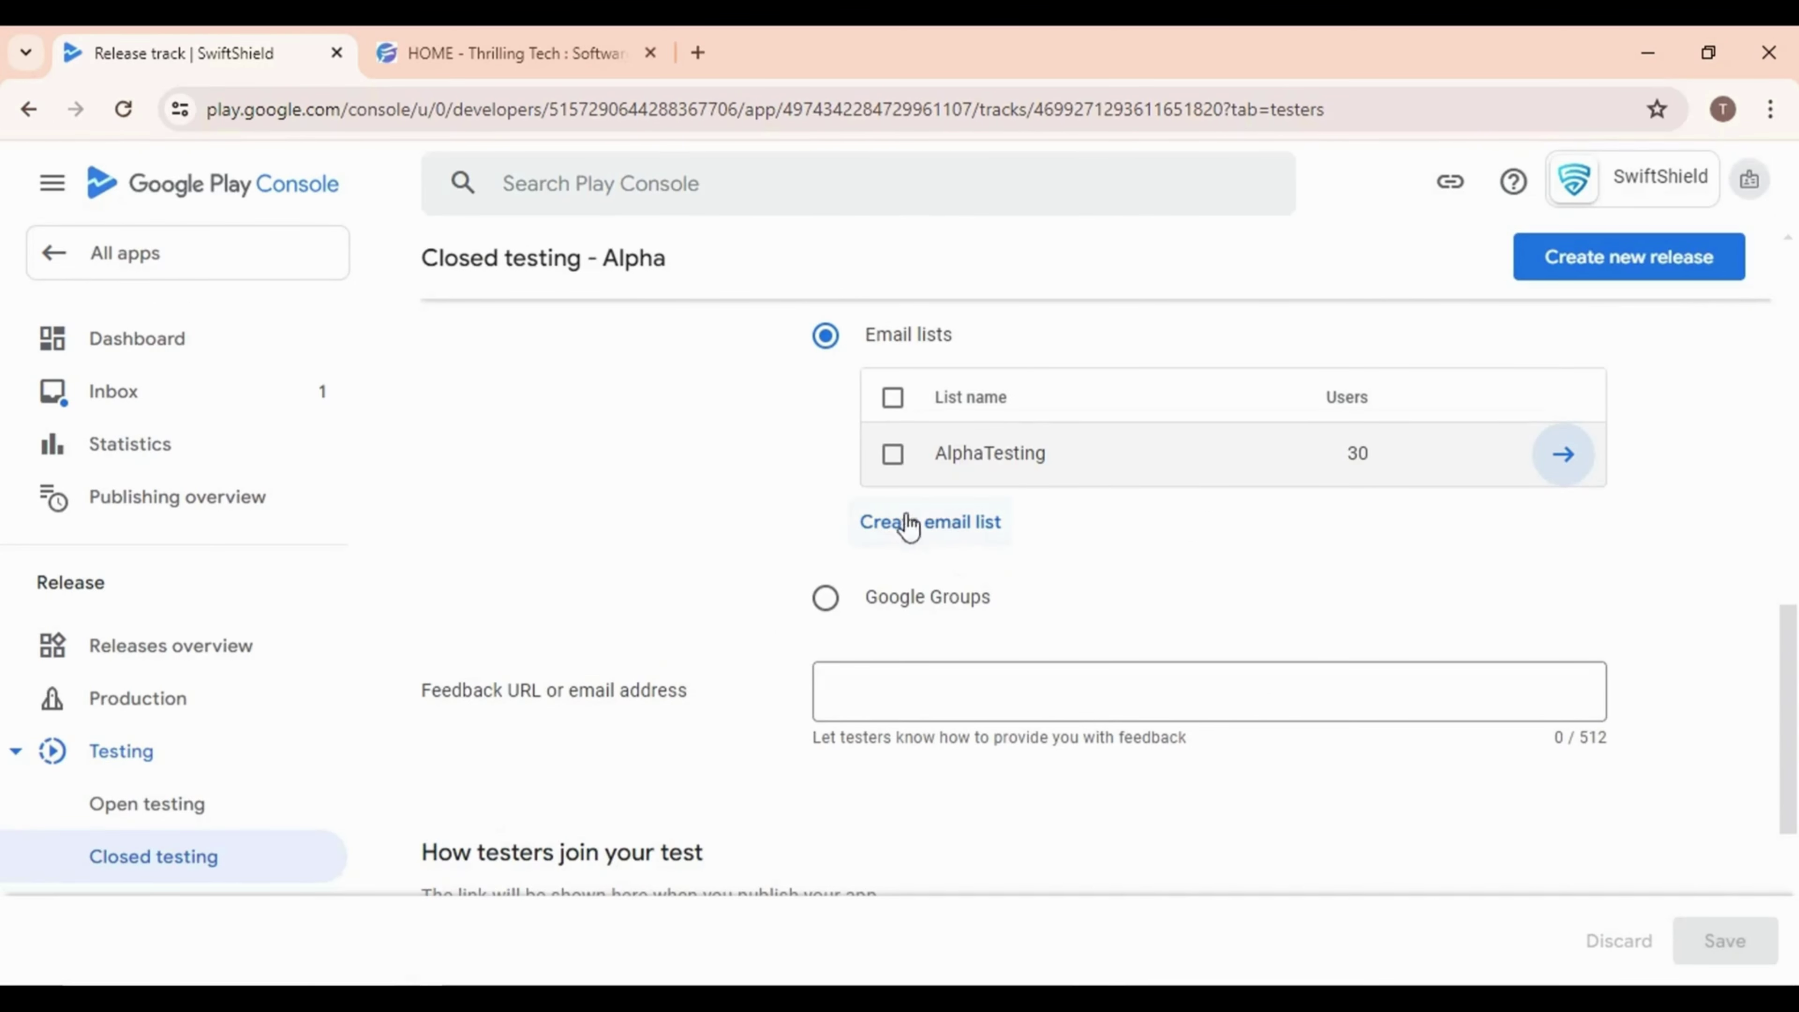
click(950, 520)
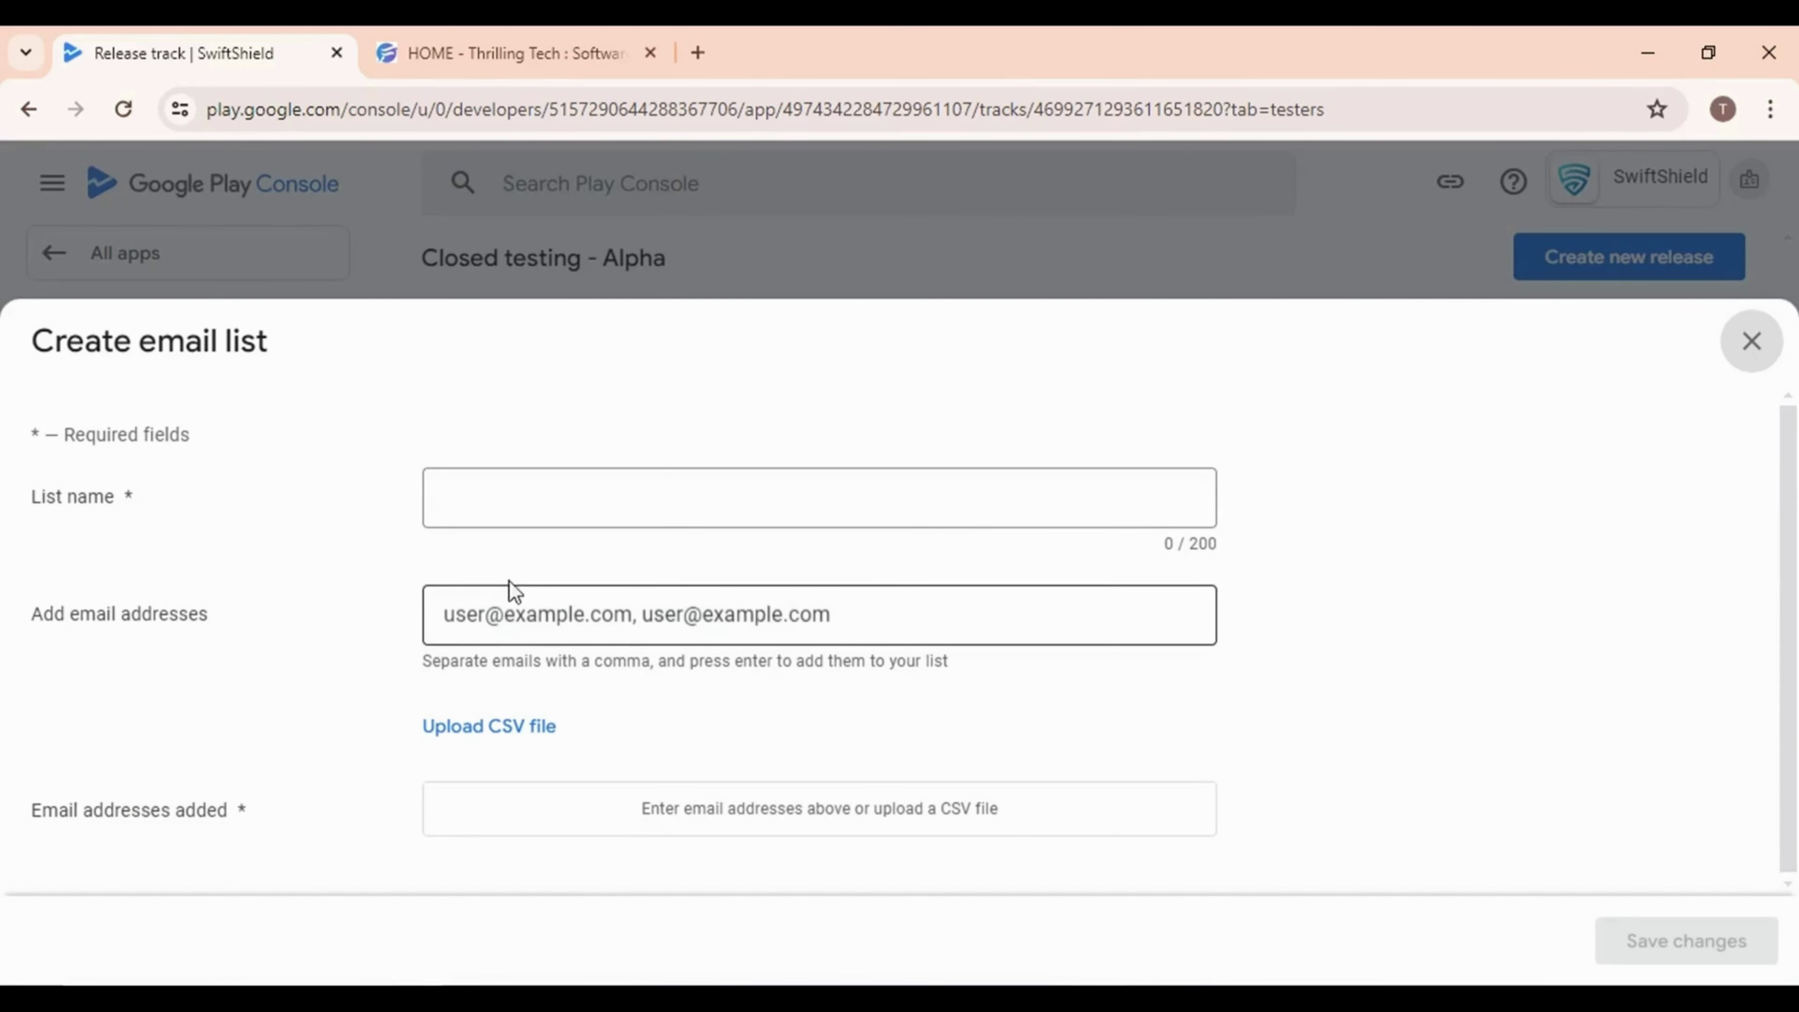
click(482, 624)
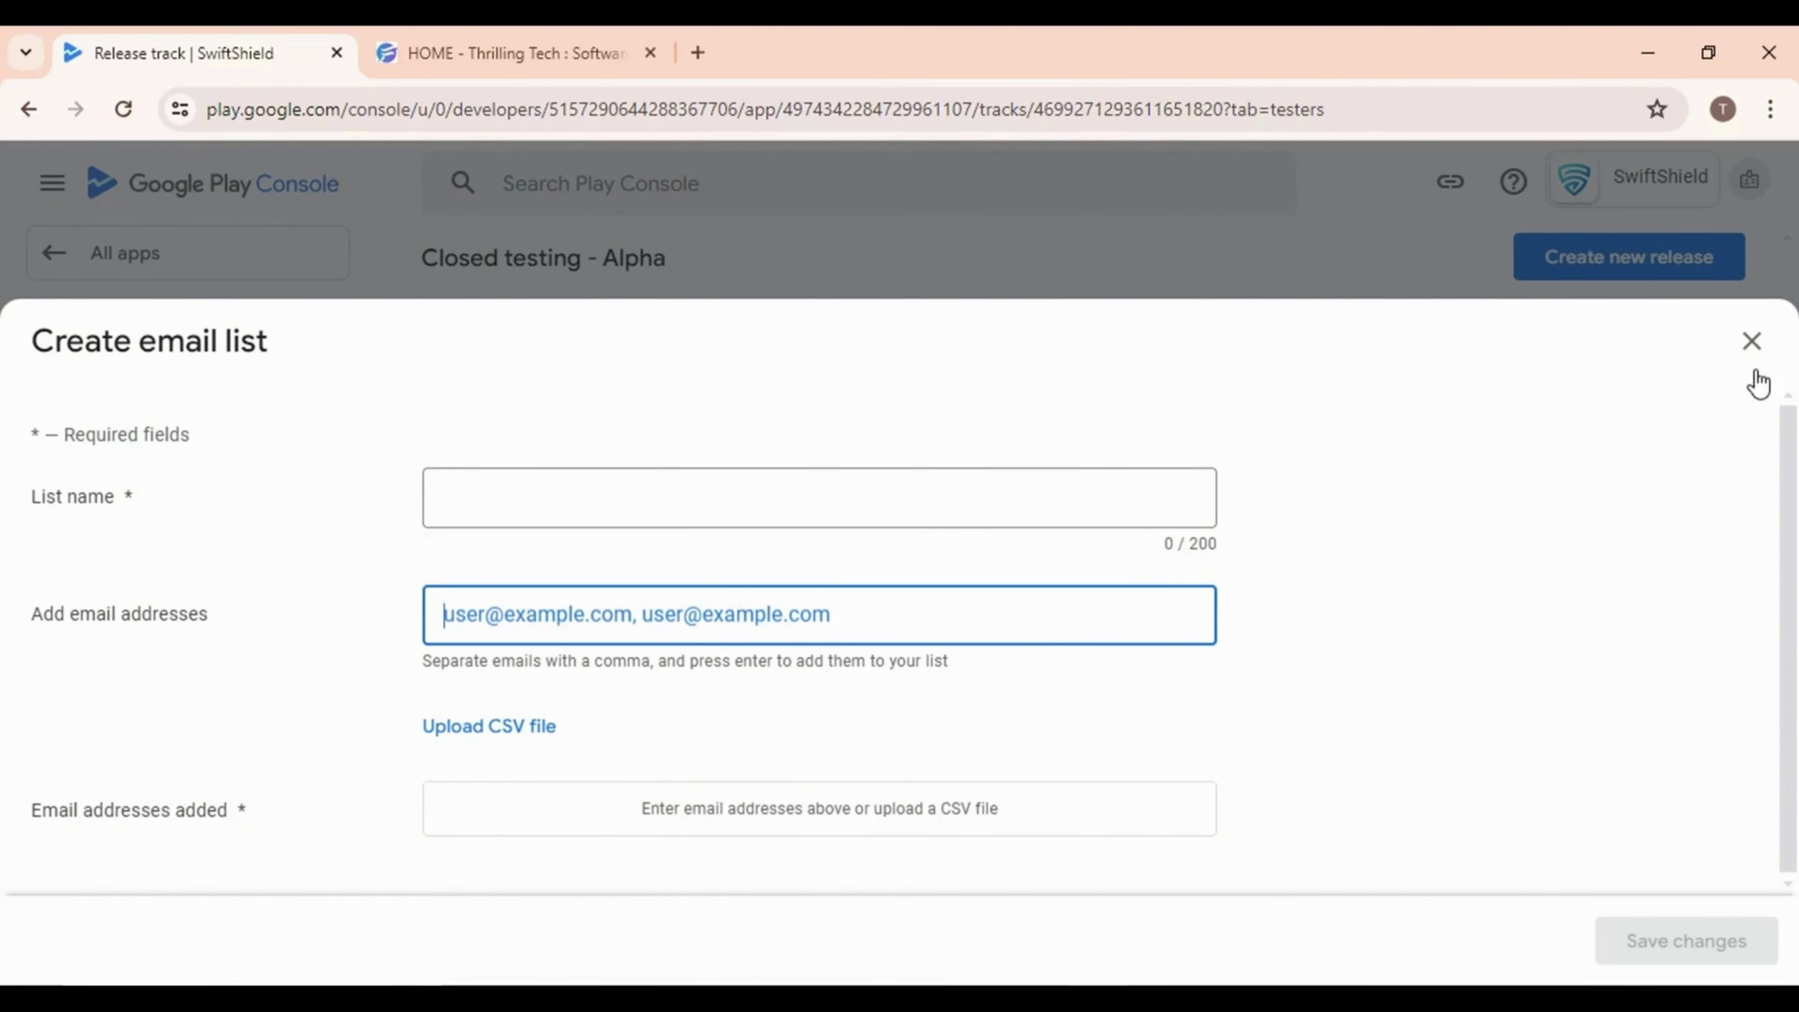
click(1752, 342)
Choose the 30-user AlphaTesting email list as the Alpha track's testers and save
click(893, 453)
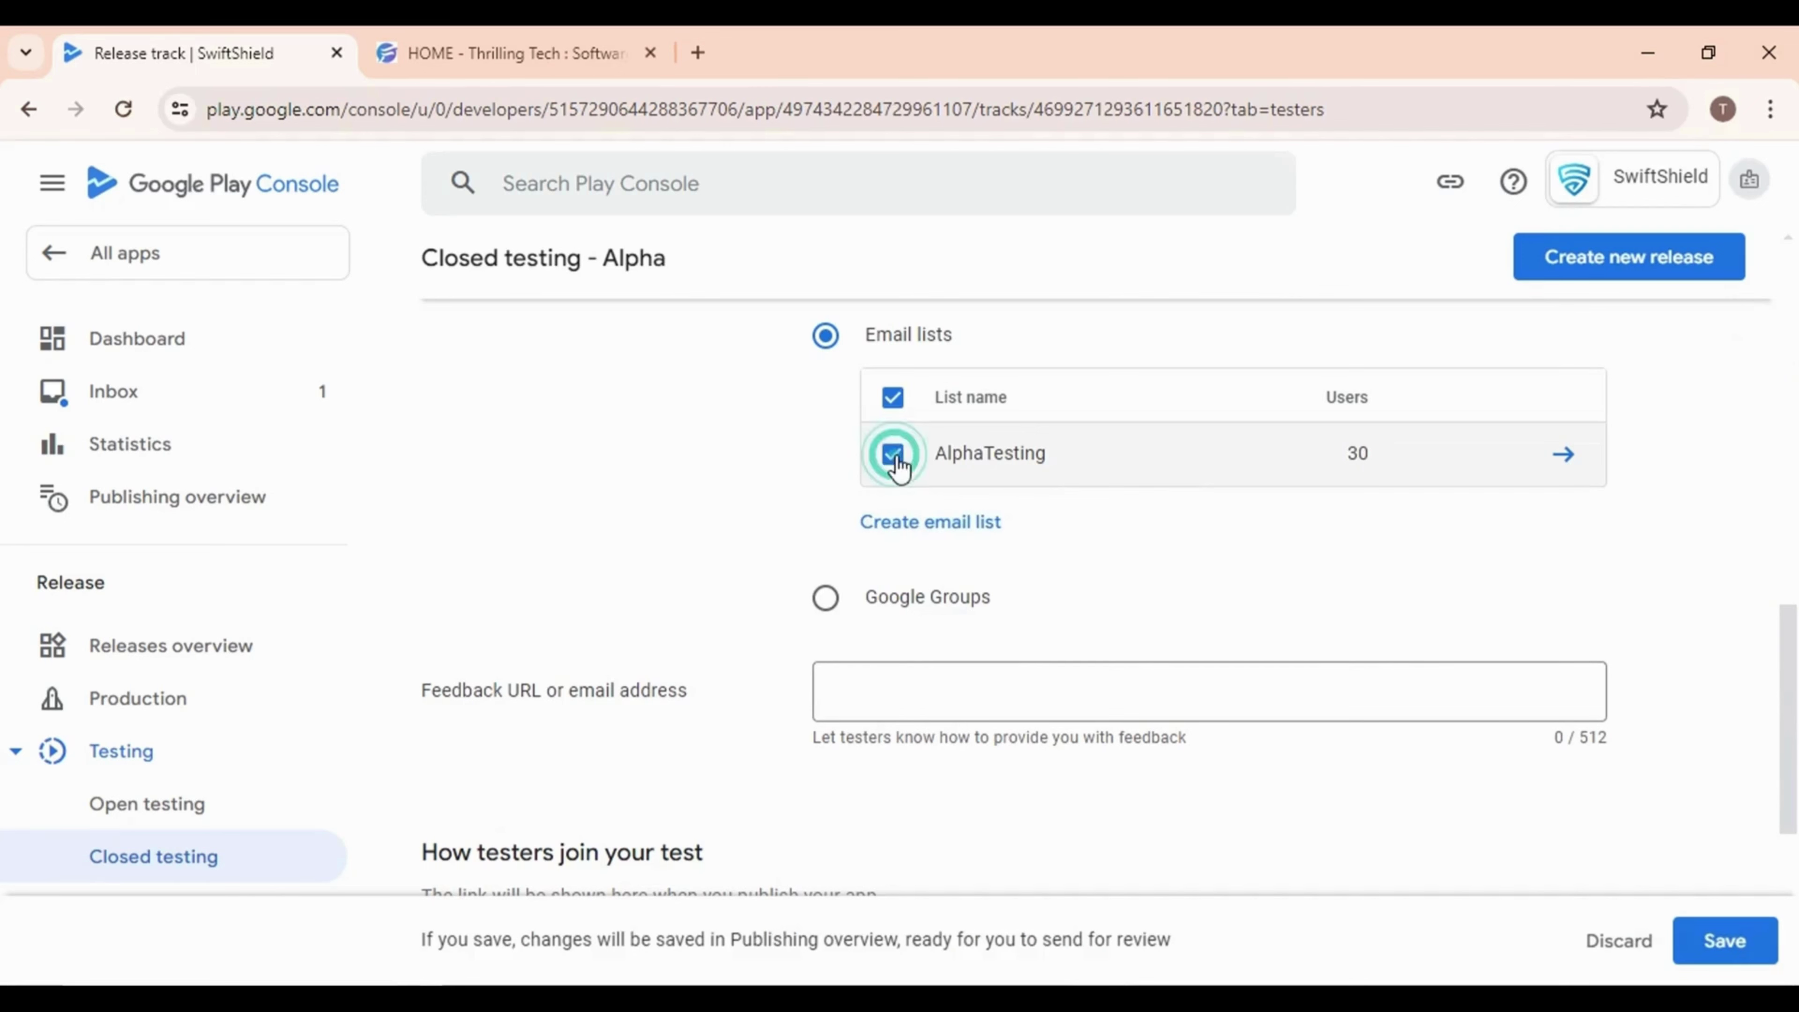
scroll(1342, 792, down, 5)
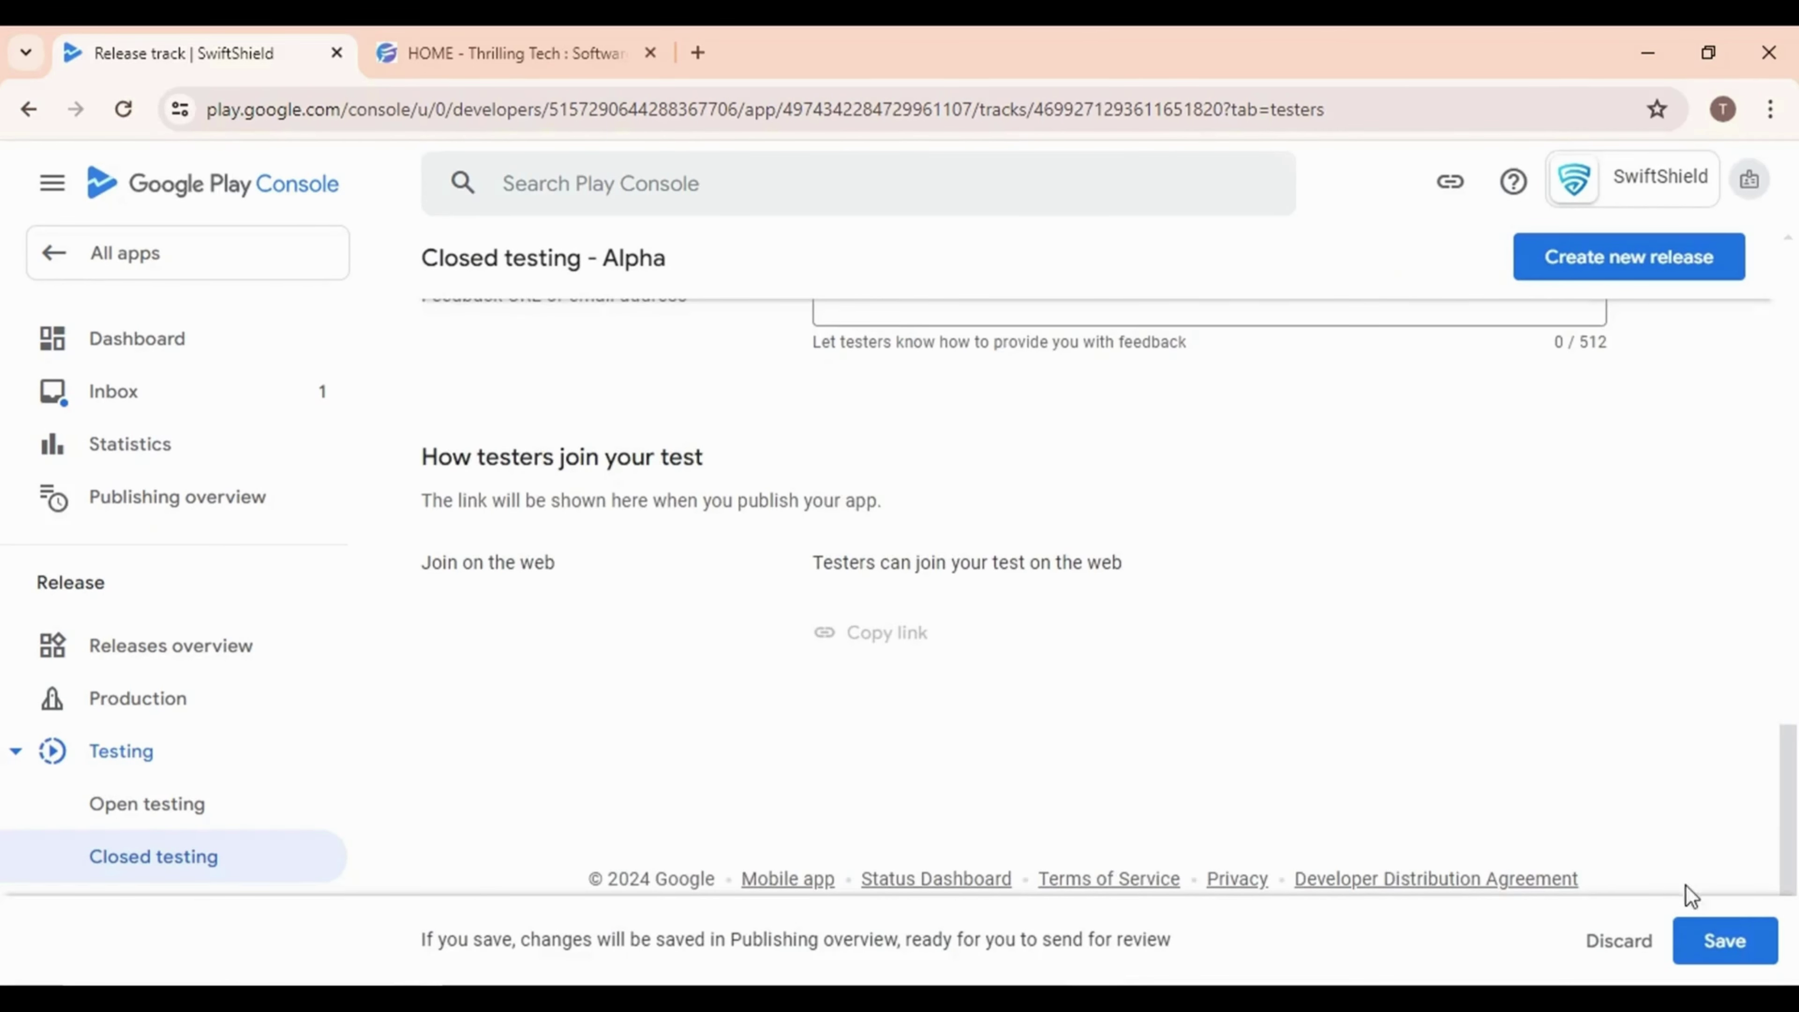
click(1721, 937)
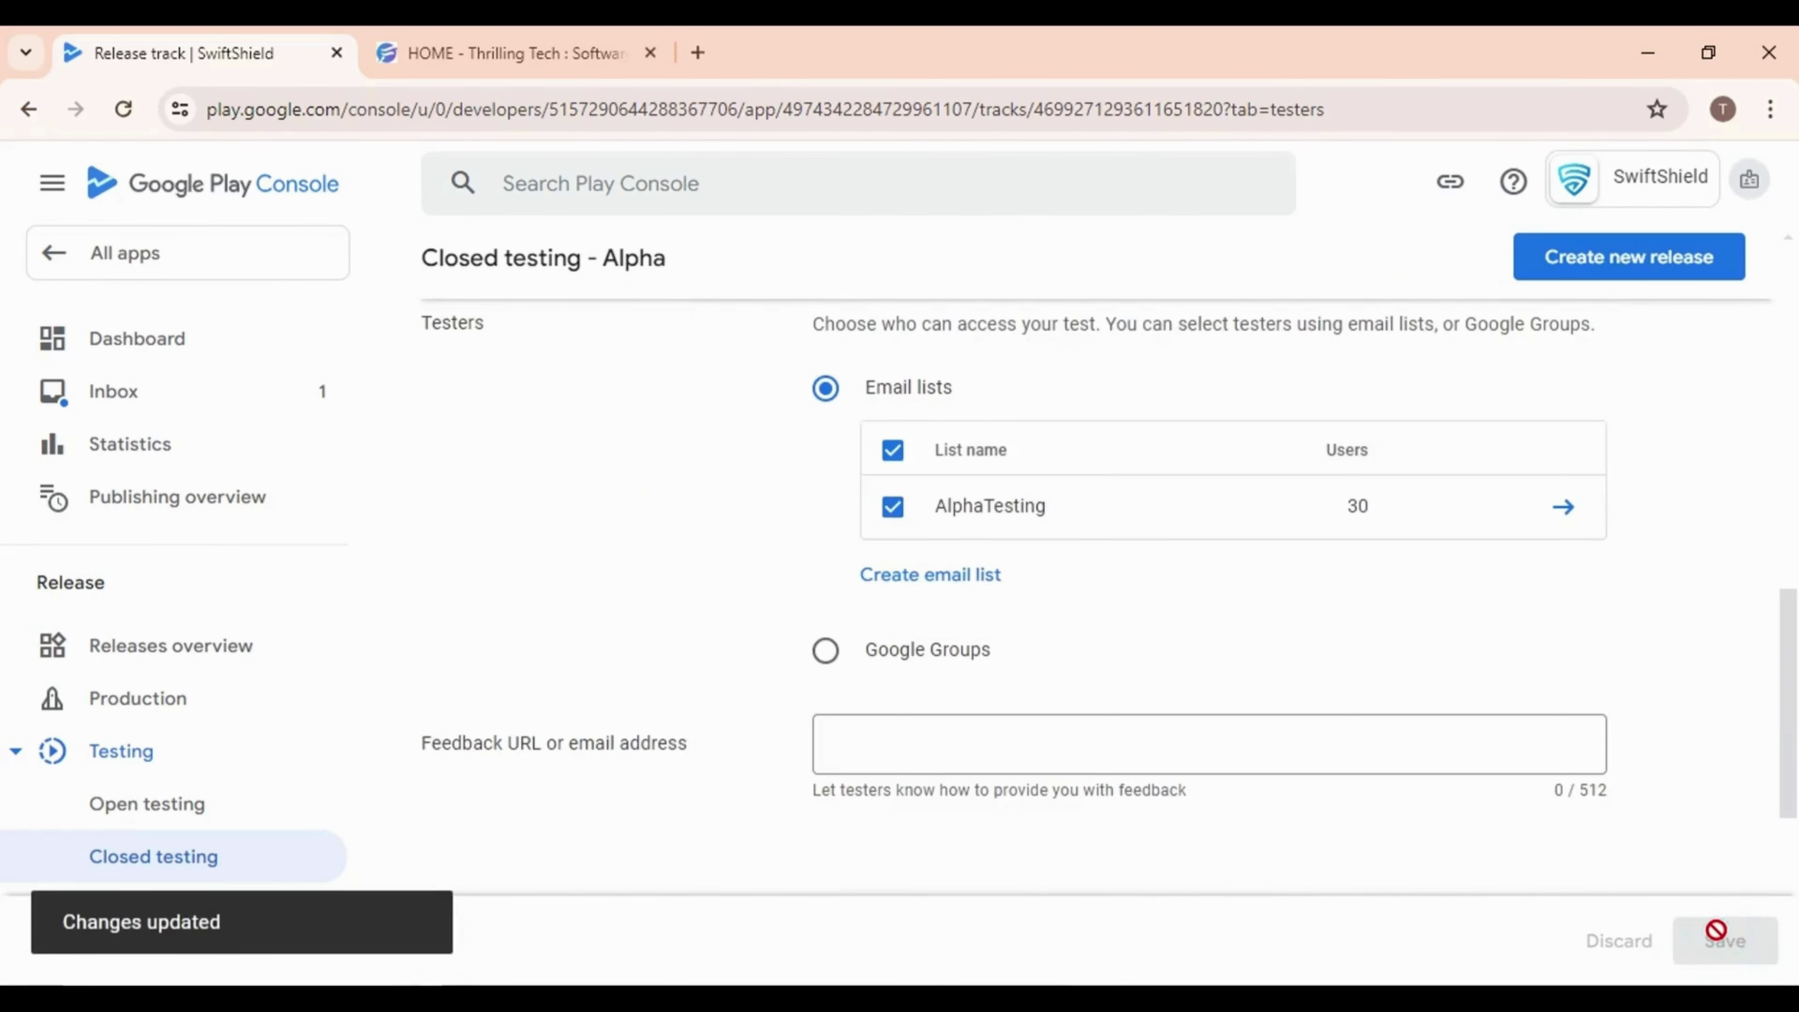
click(821, 735)
scroll(796, 726, up, 10)
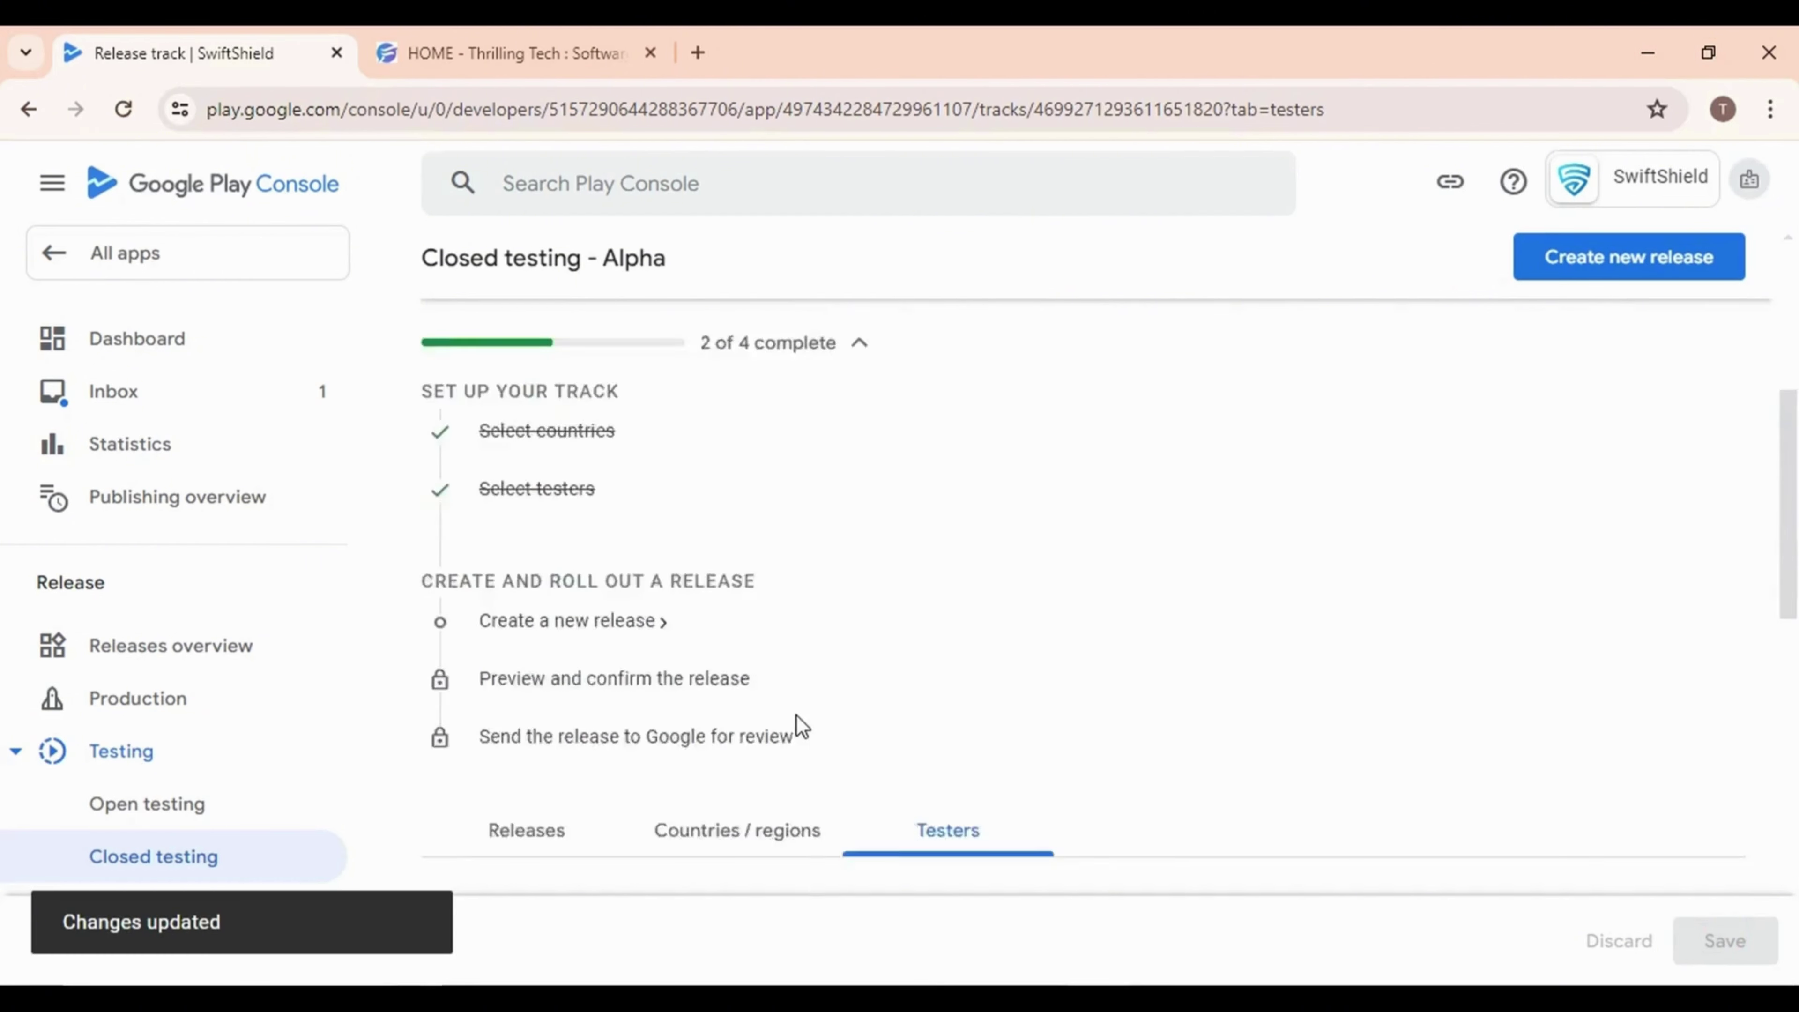
scroll(708, 730, down, 3)
scroll(538, 721, down, 2)
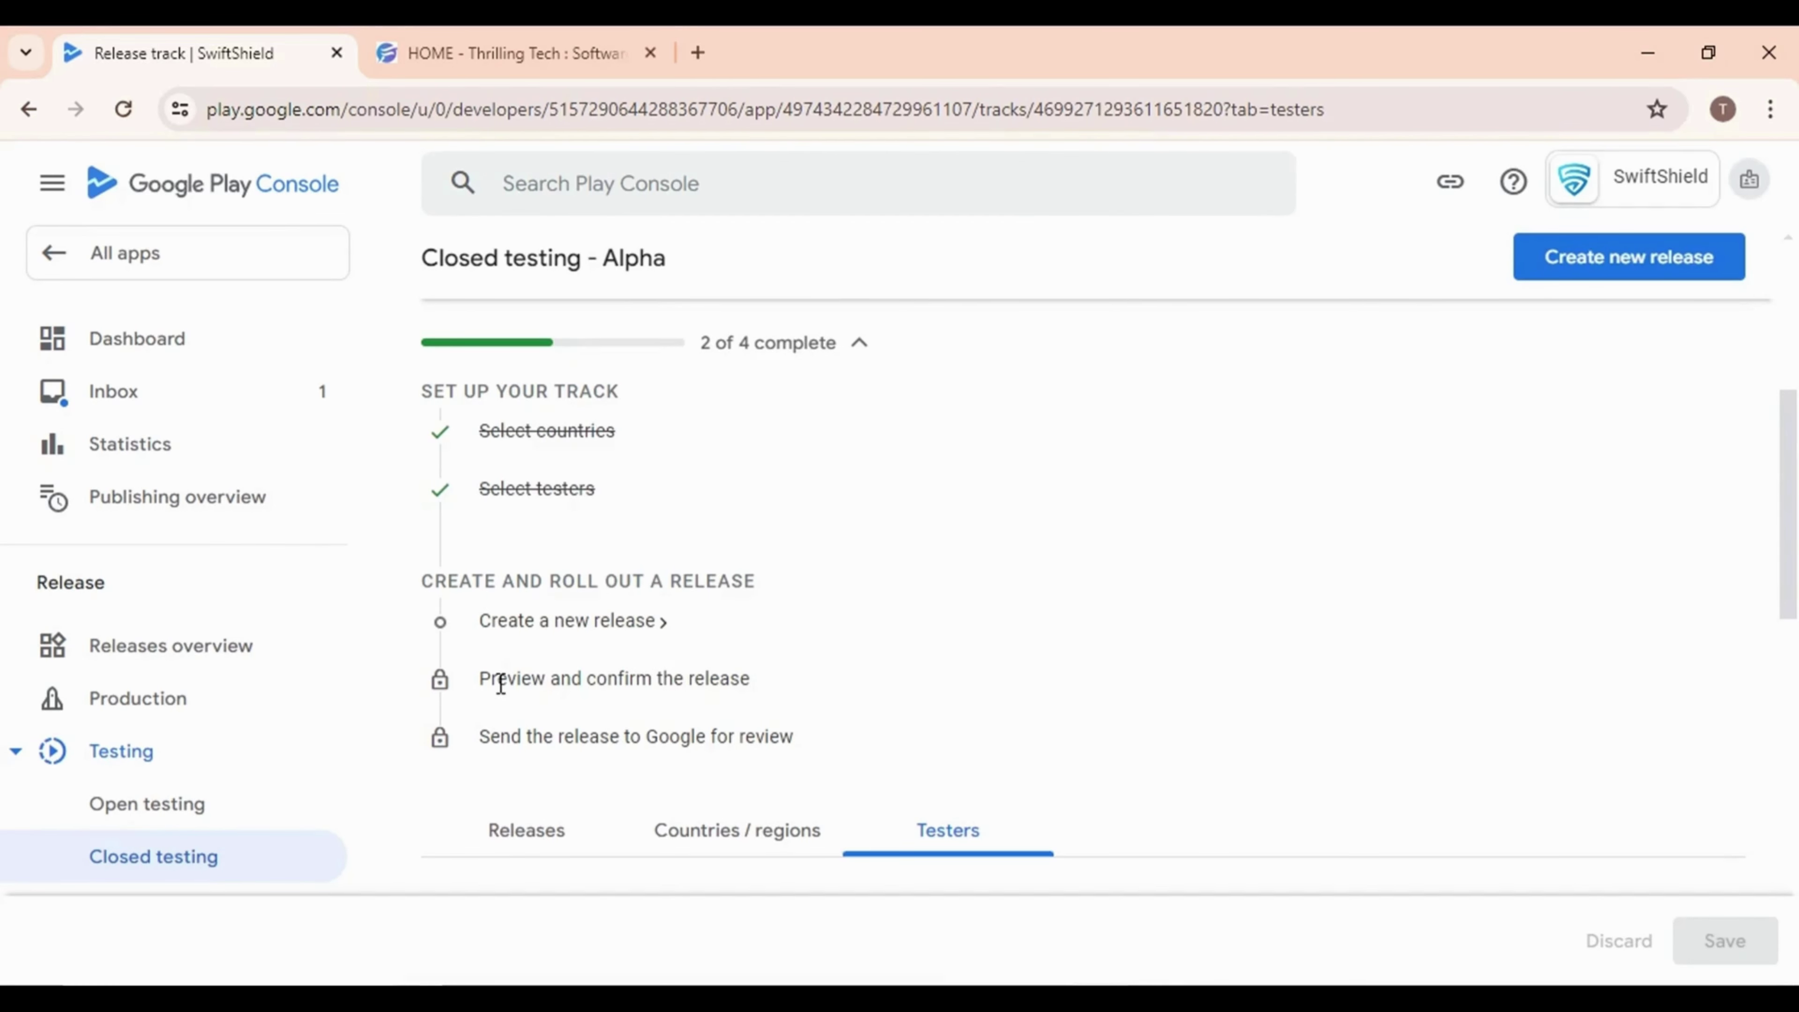
click(566, 621)
Let Google generate the app signing key and upload app-release.aab as the bundle
scroll(863, 720, down, 4)
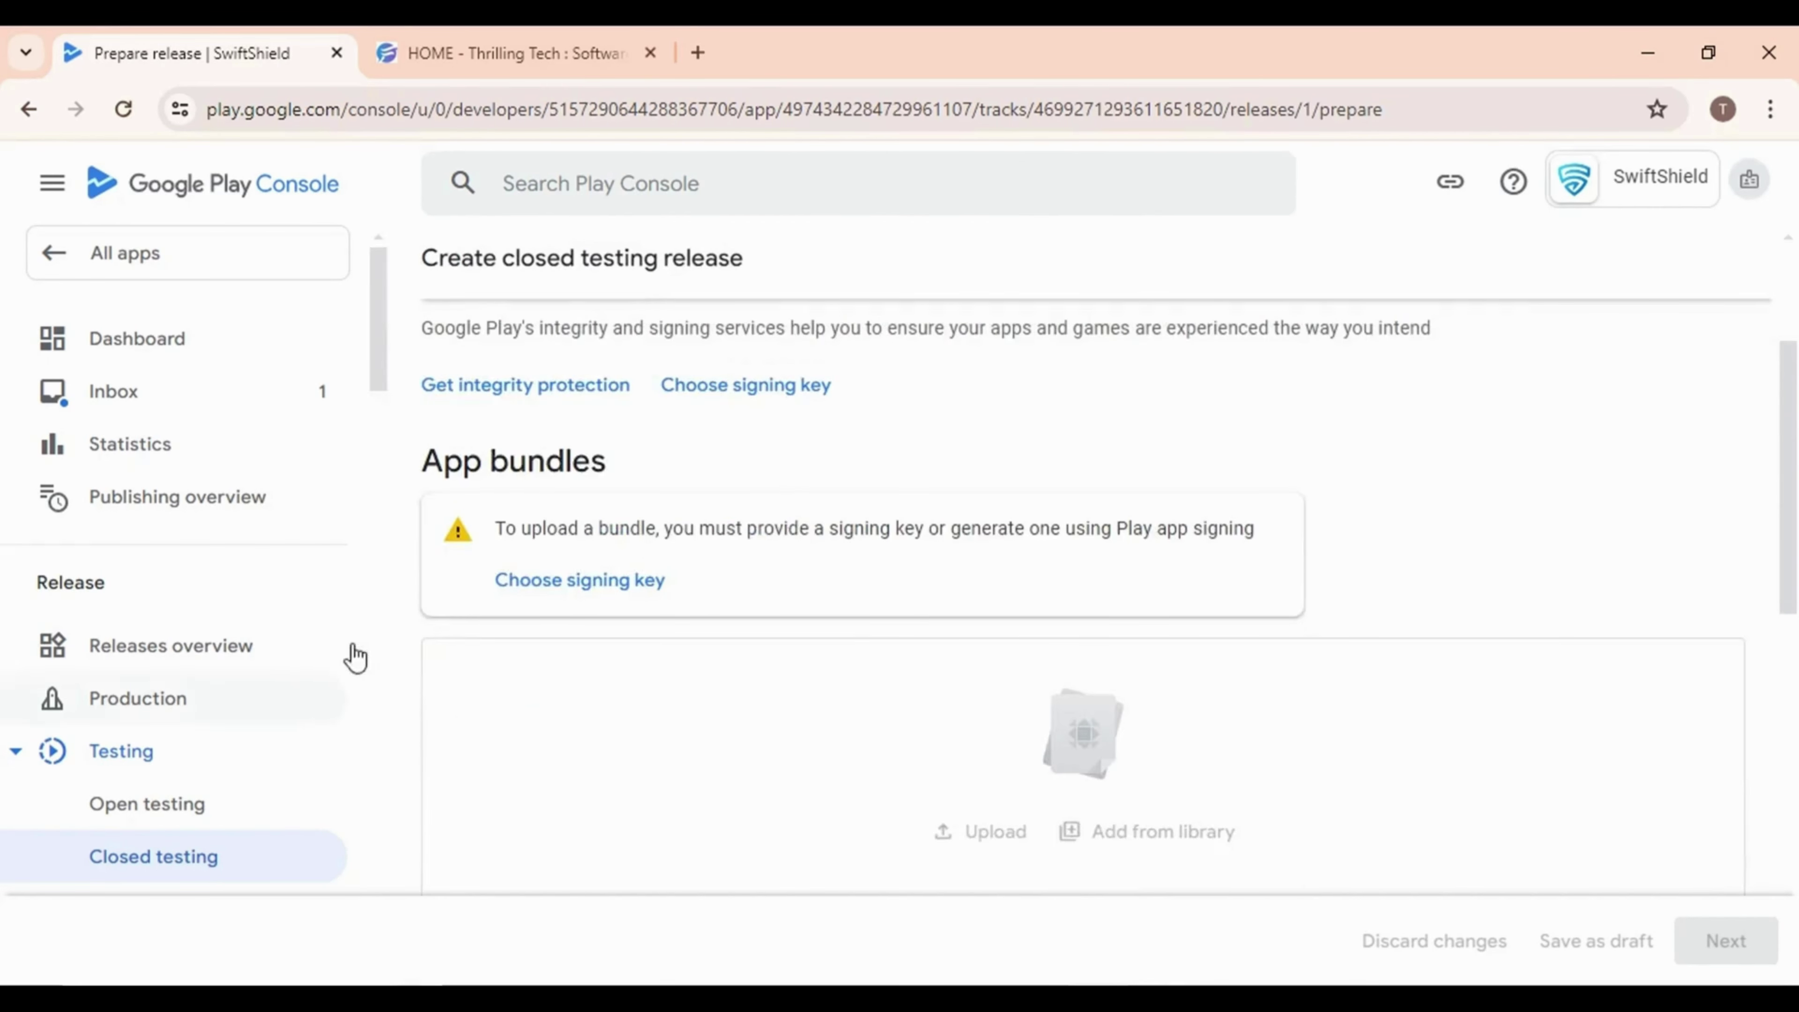
click(598, 589)
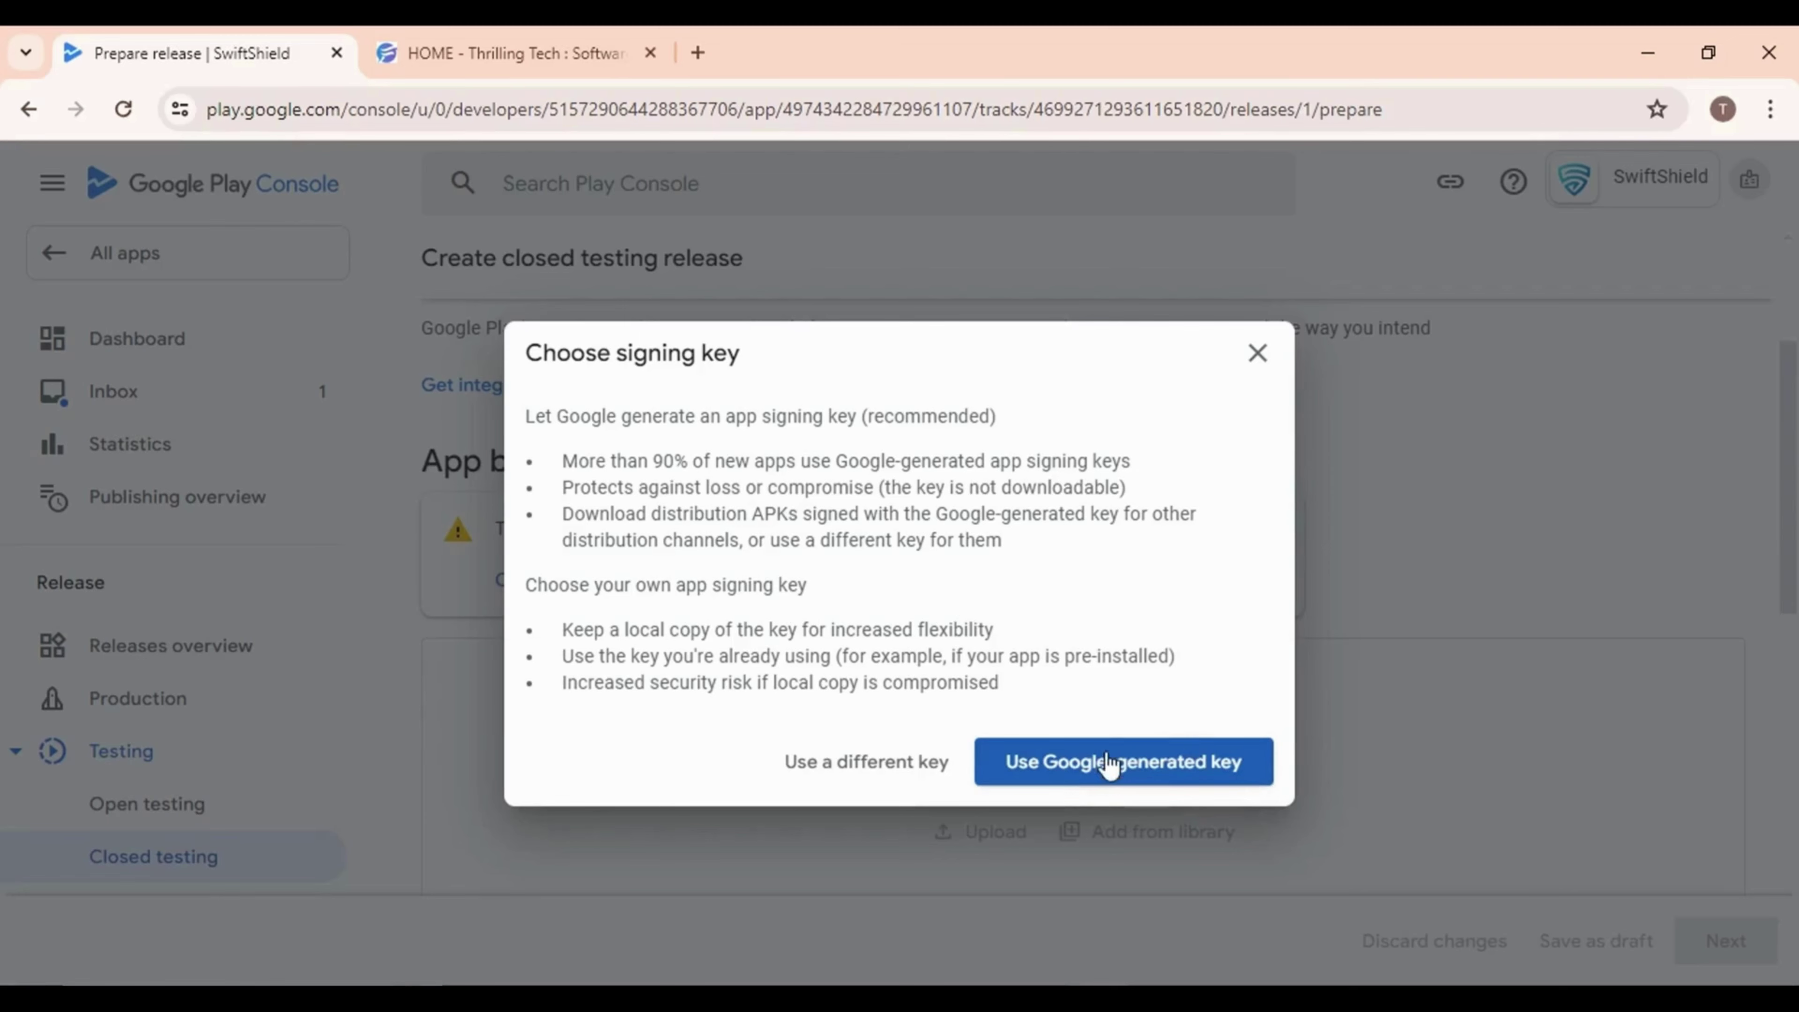
click(1109, 769)
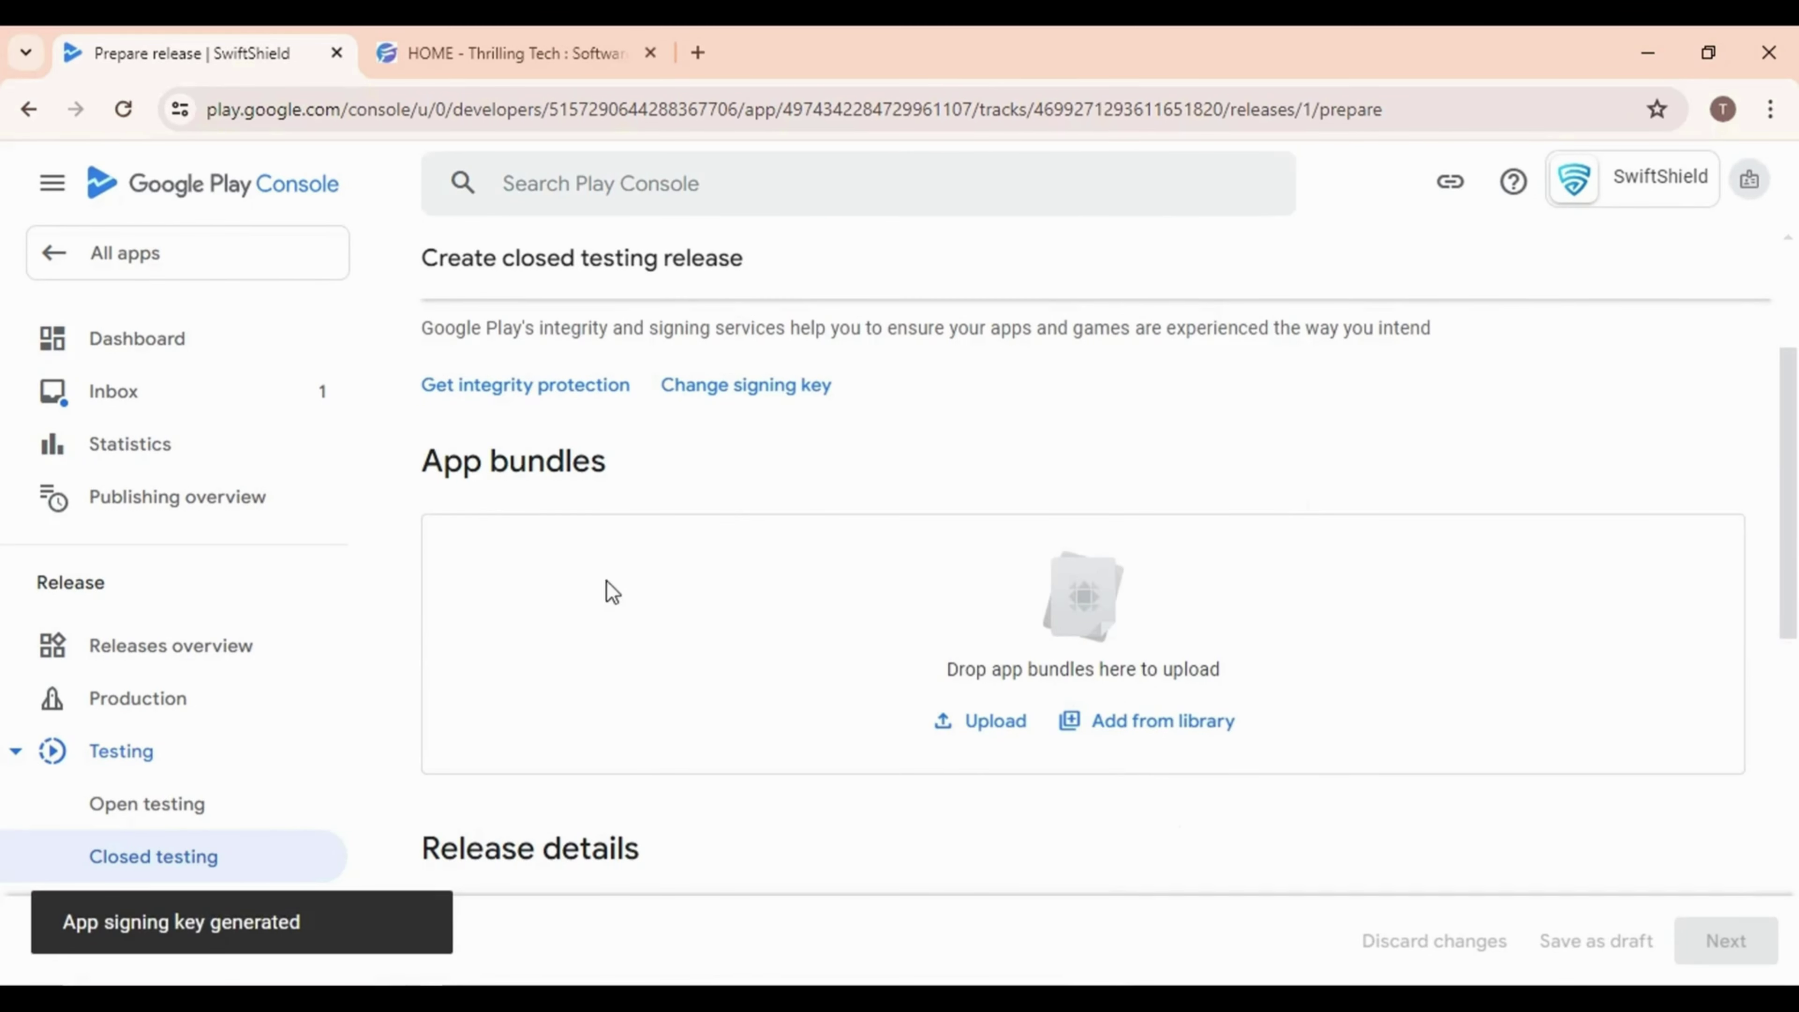
click(920, 976)
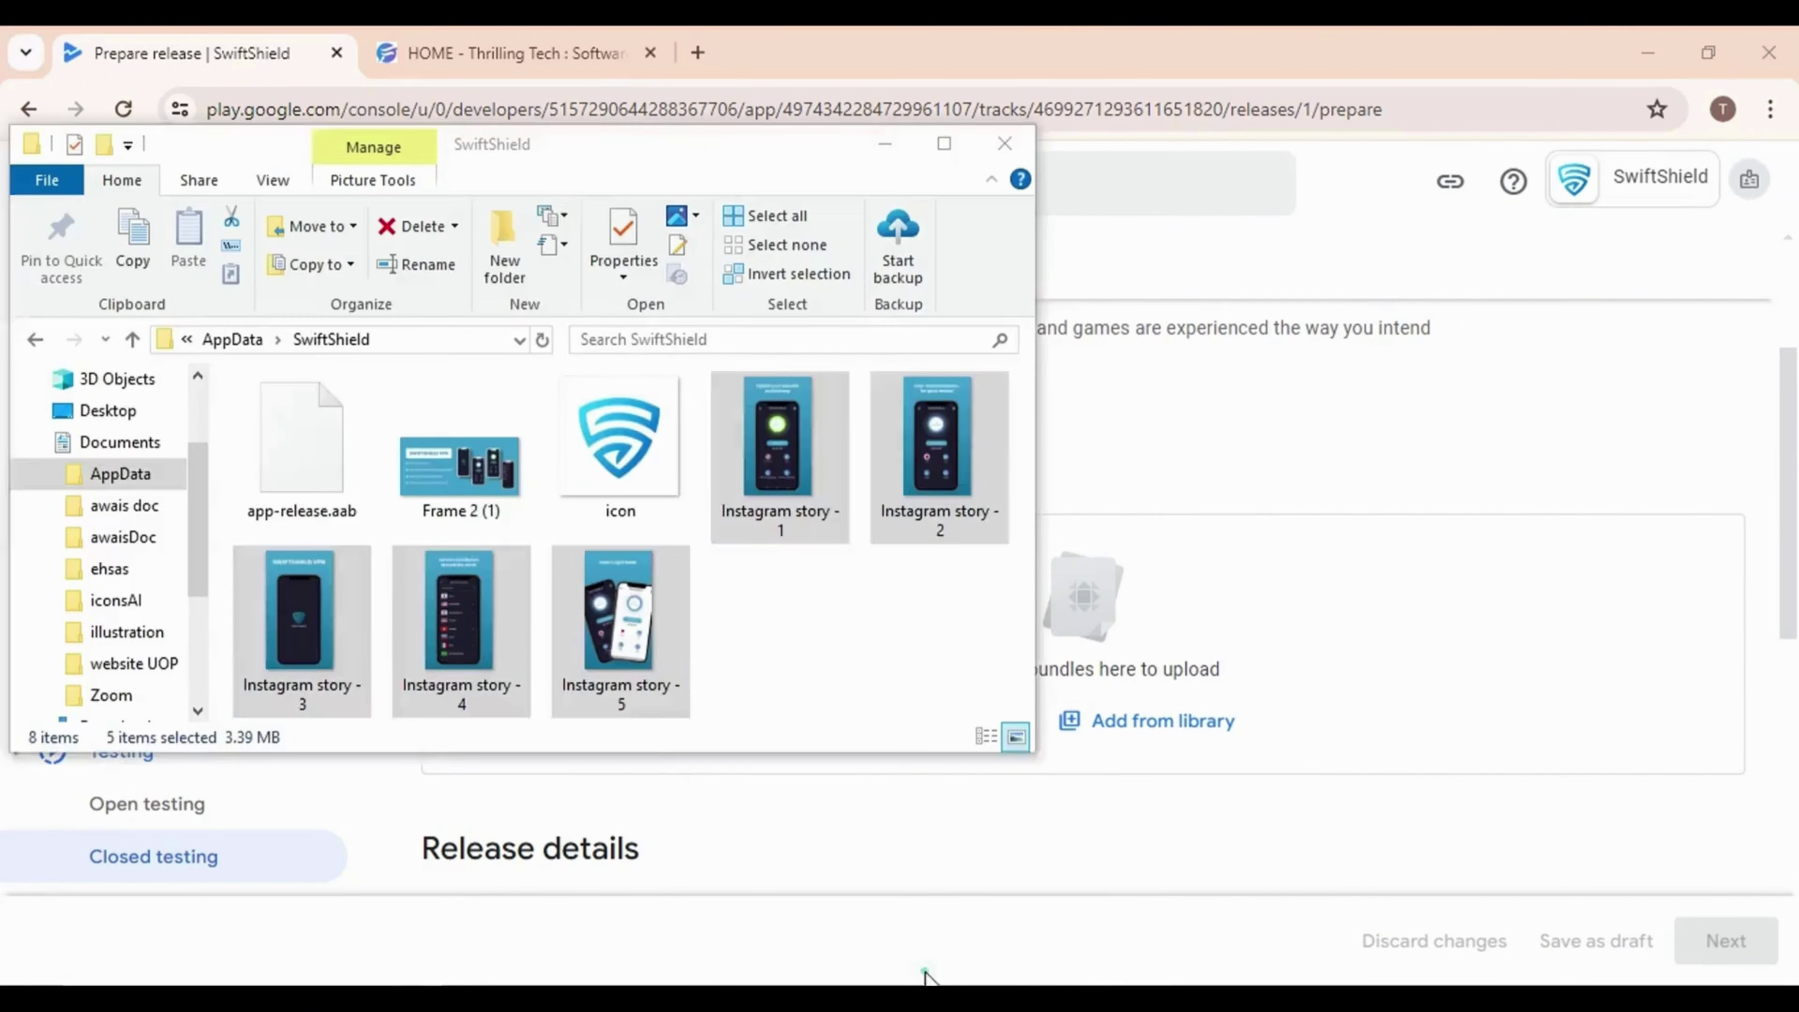
click(301, 446)
drag(301, 447, 1151, 636)
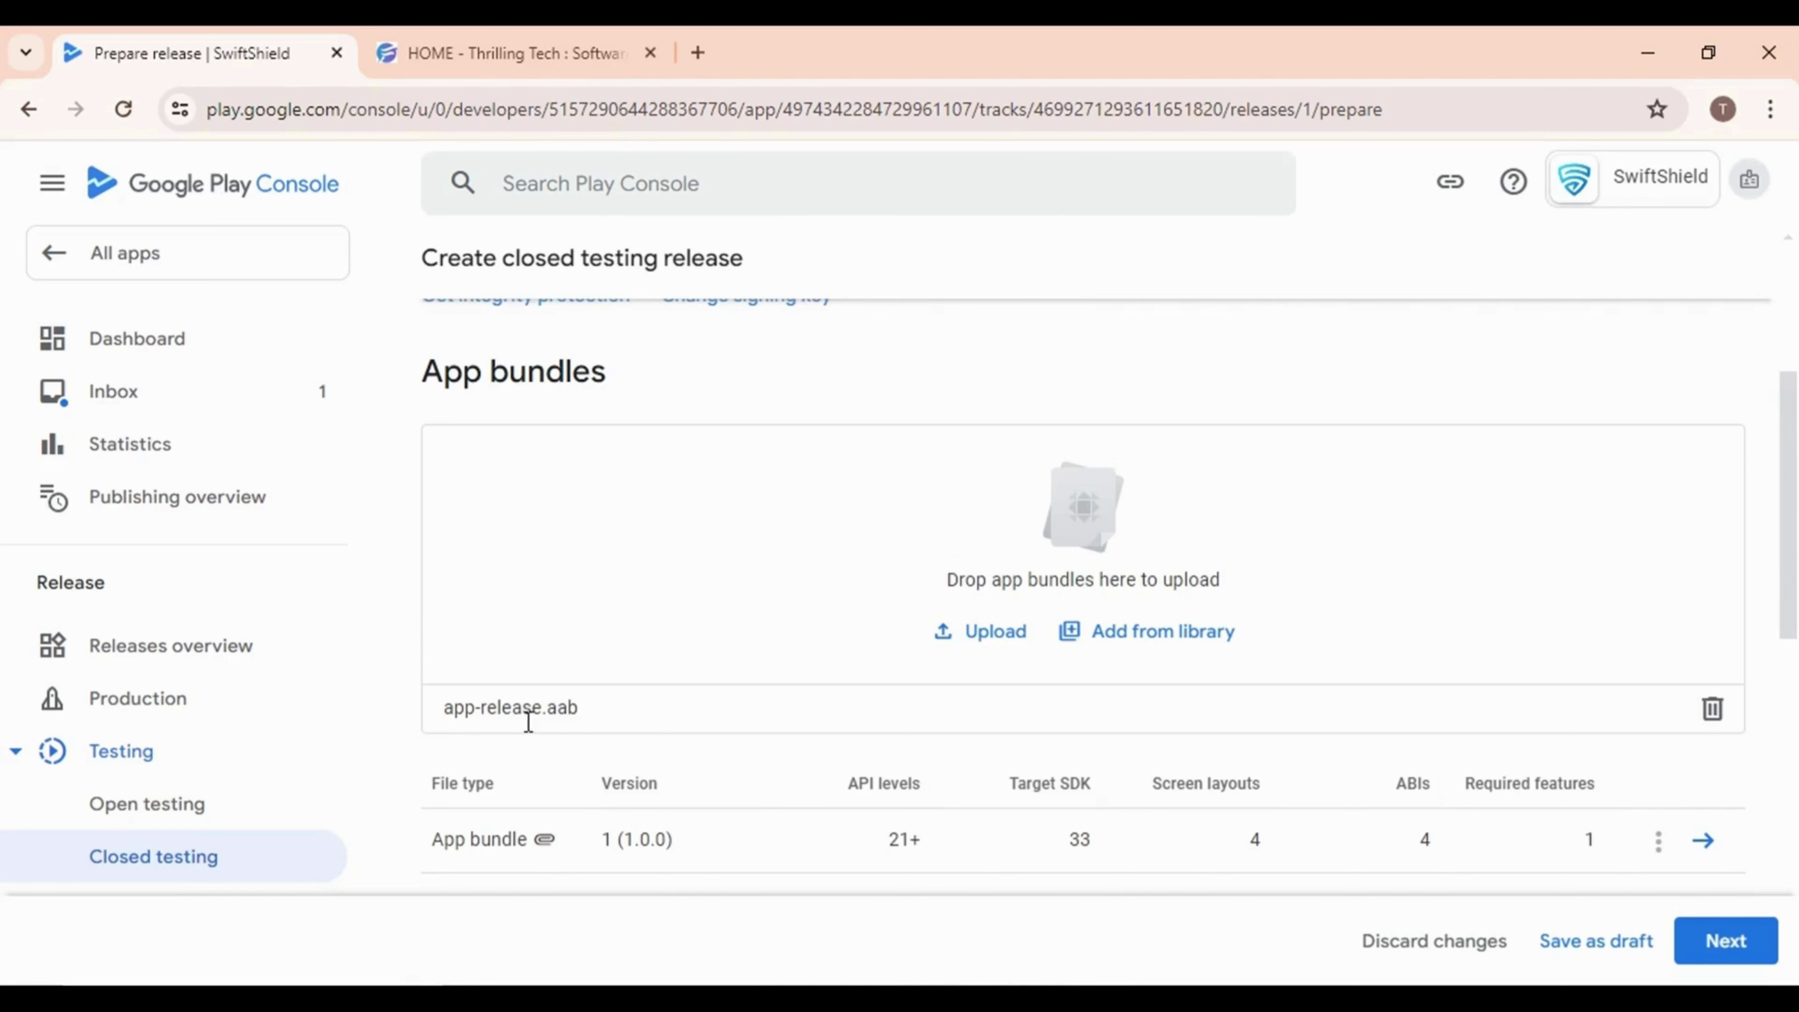
Replace the placeholder release notes with 'Initial Release' and proceed to preview
scroll(951, 767, down, 5)
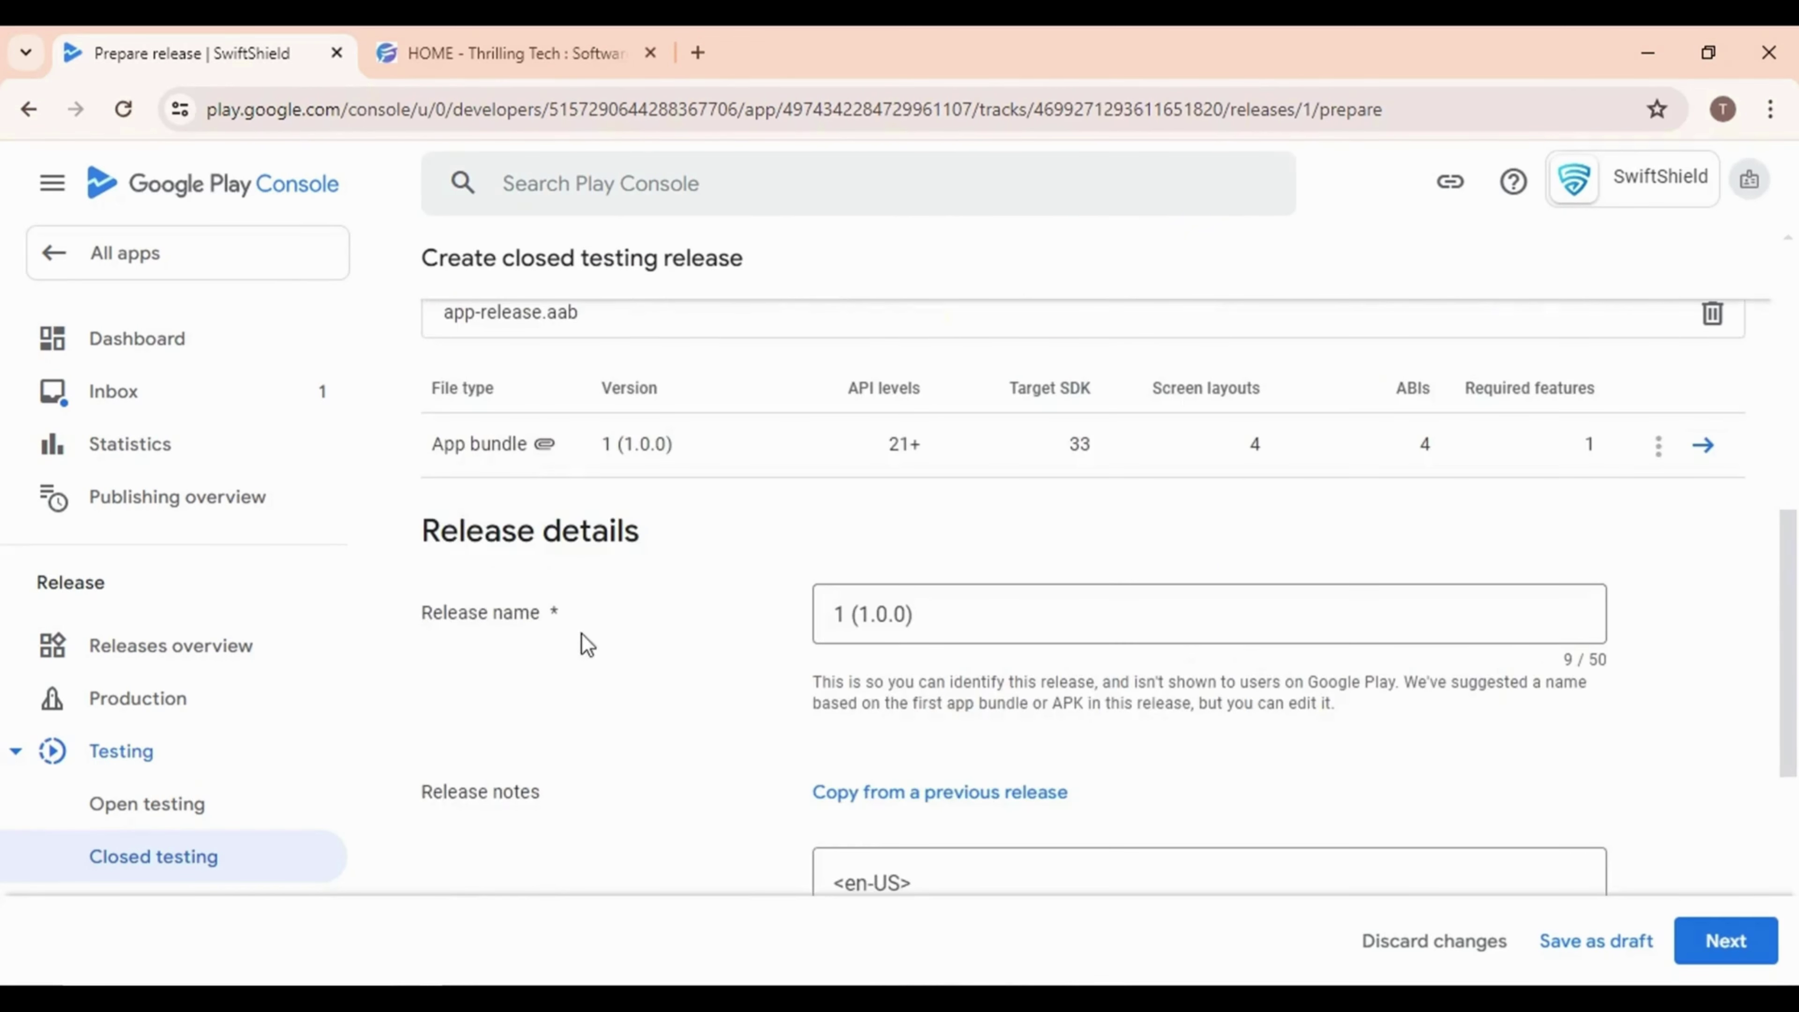
scroll(1103, 656, down, 3)
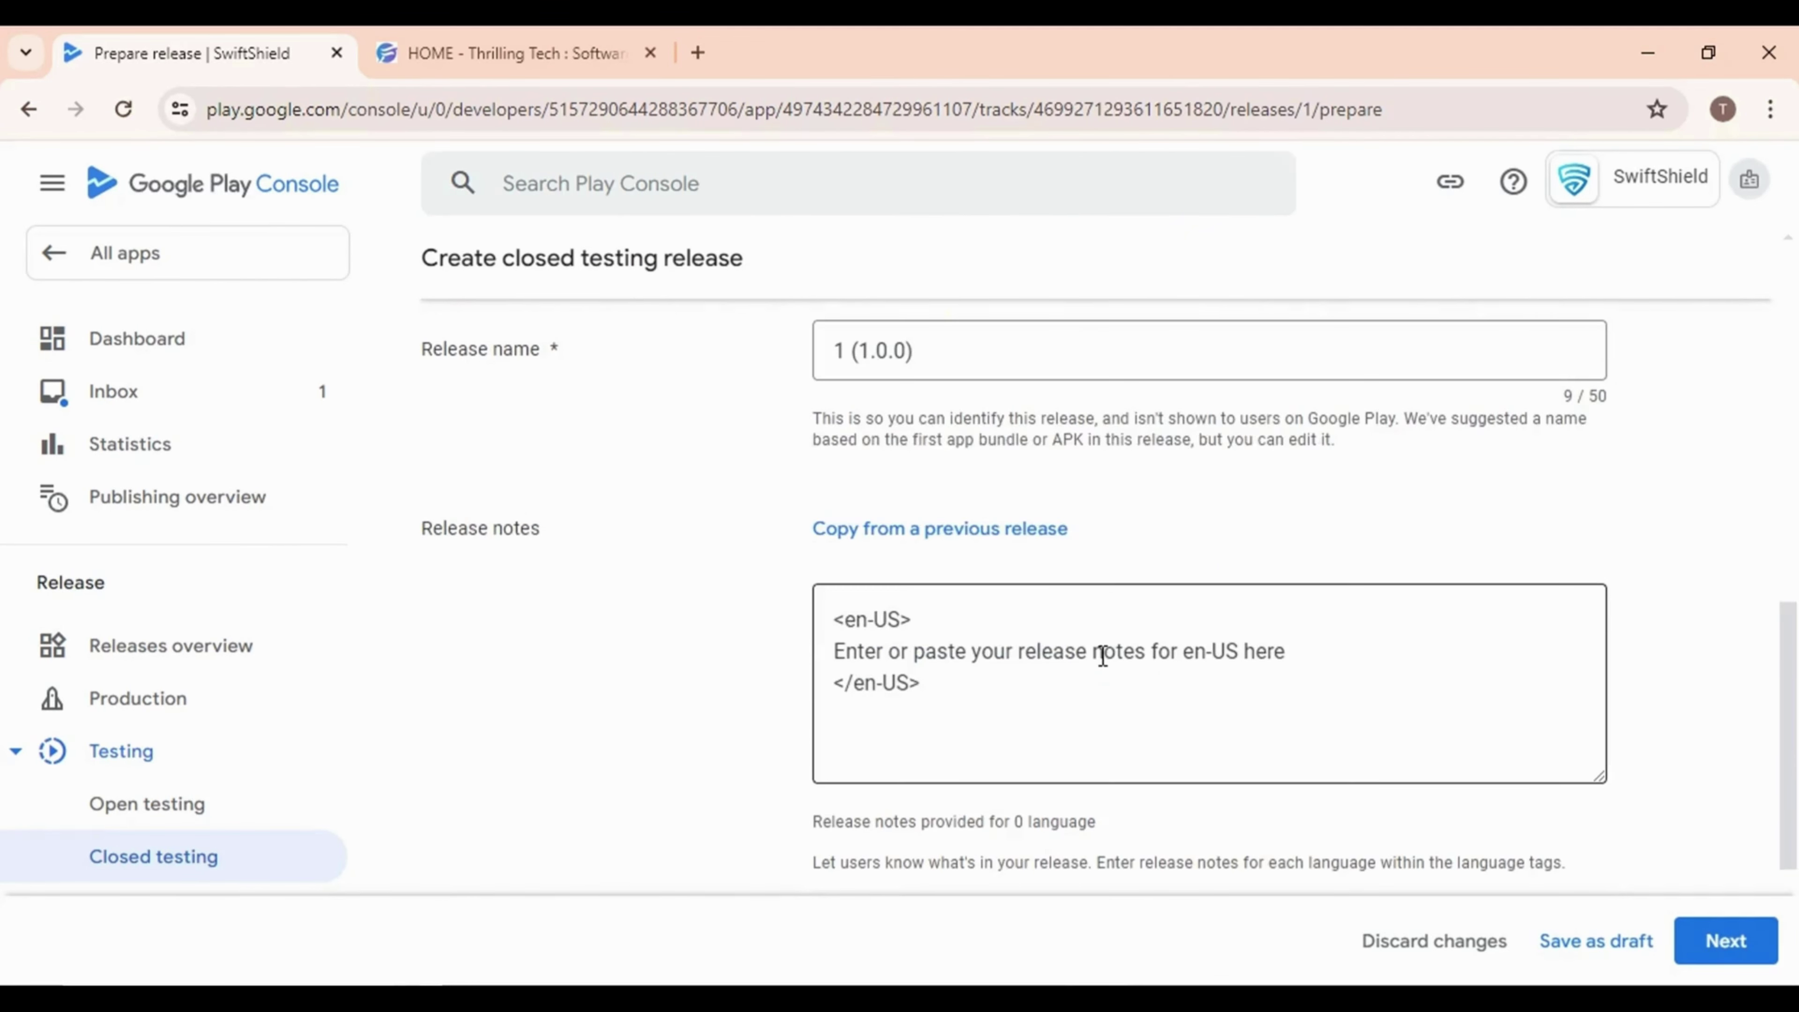
drag(1342, 659, 794, 656)
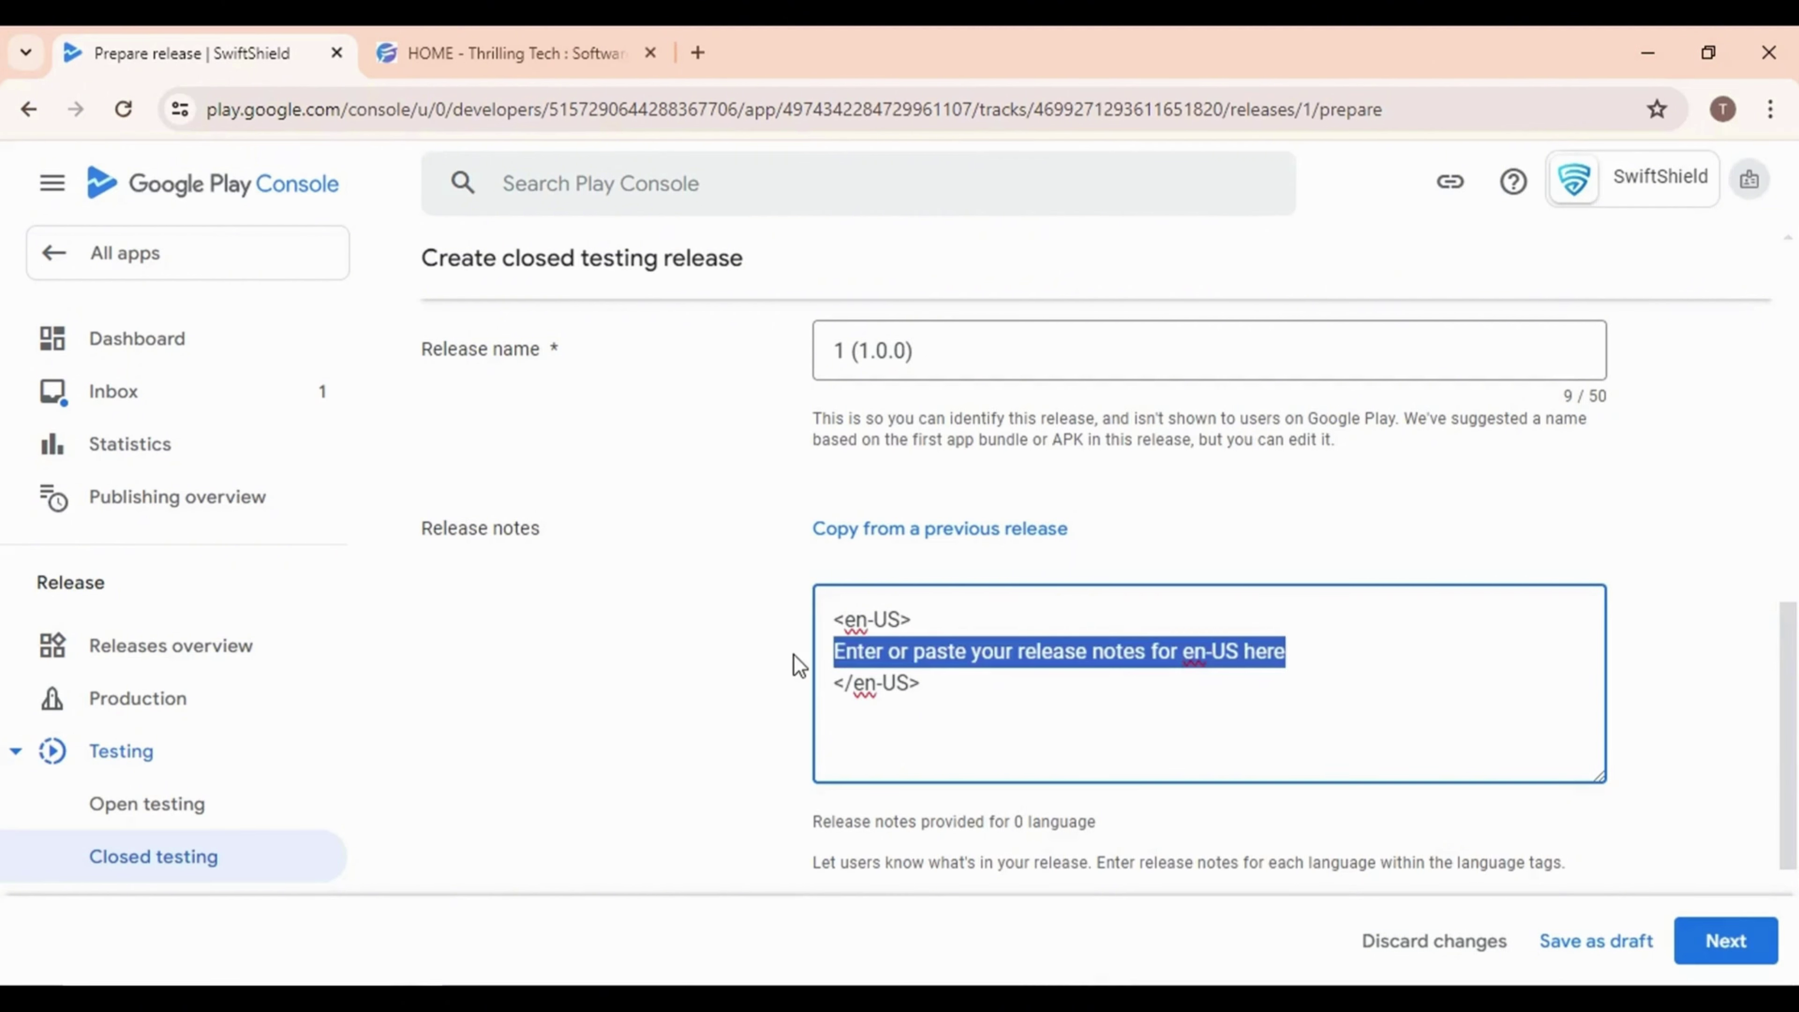
text(Initial Release)
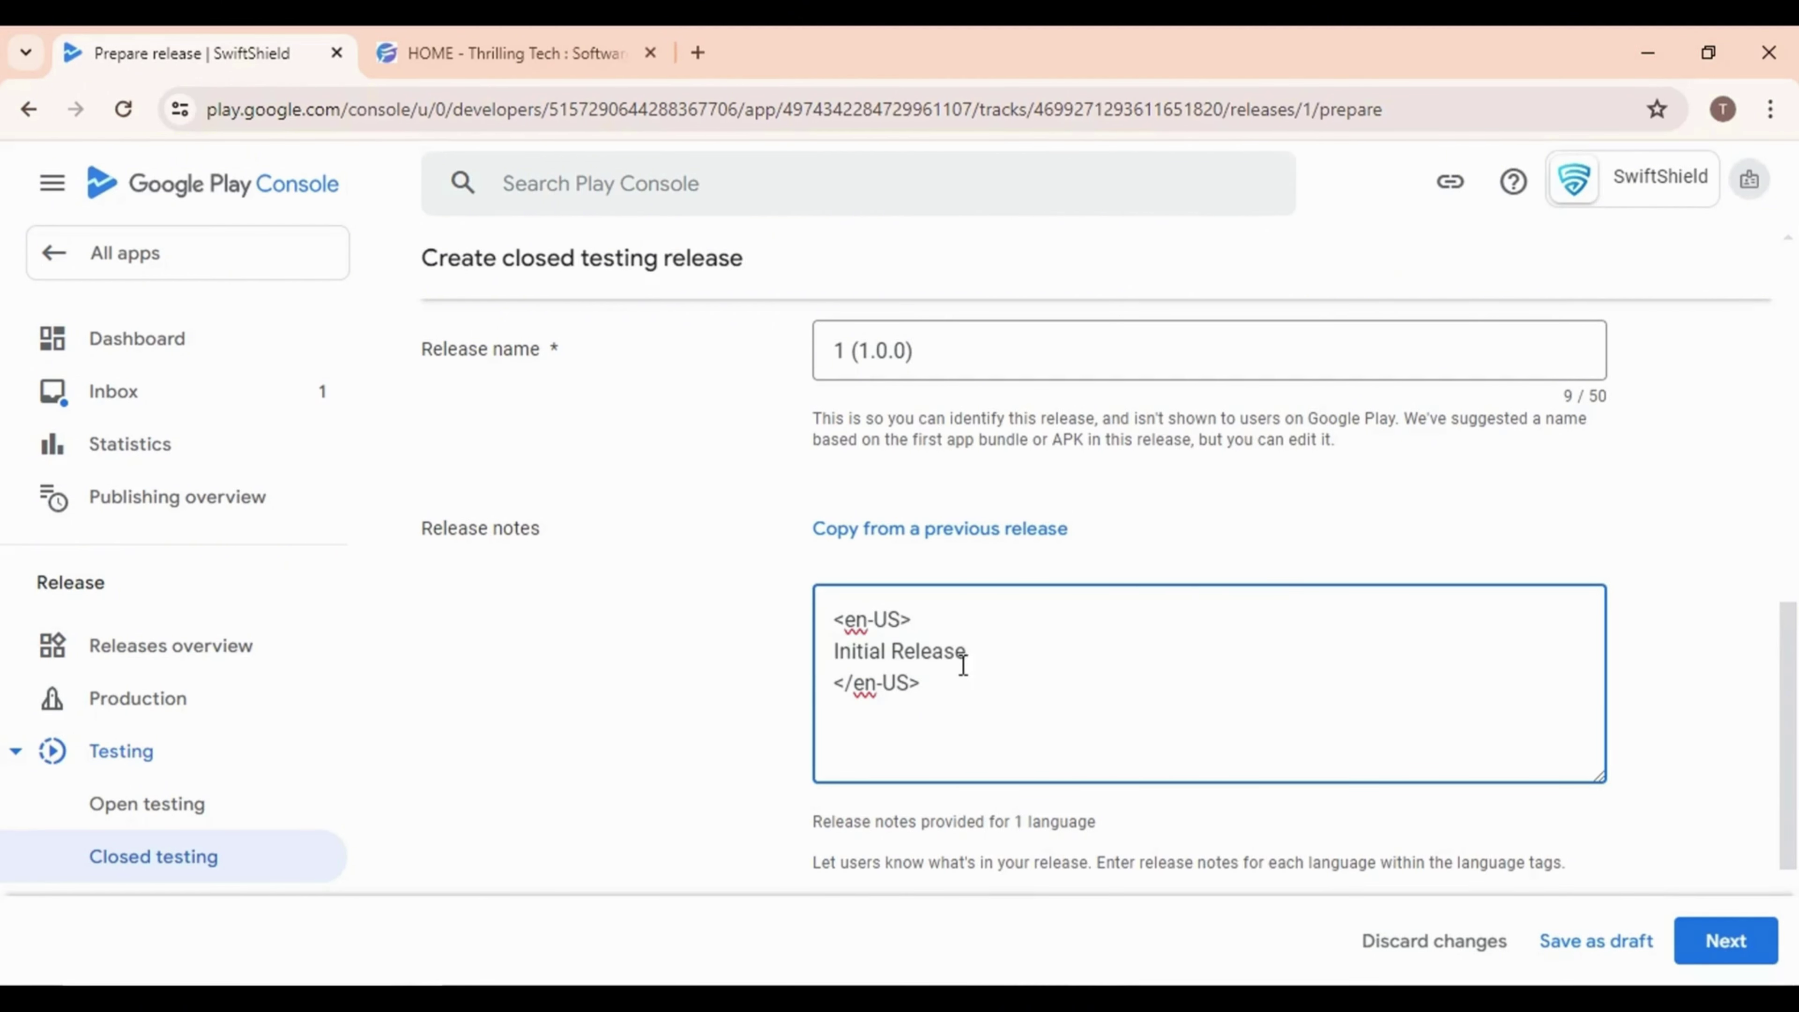
click(1735, 953)
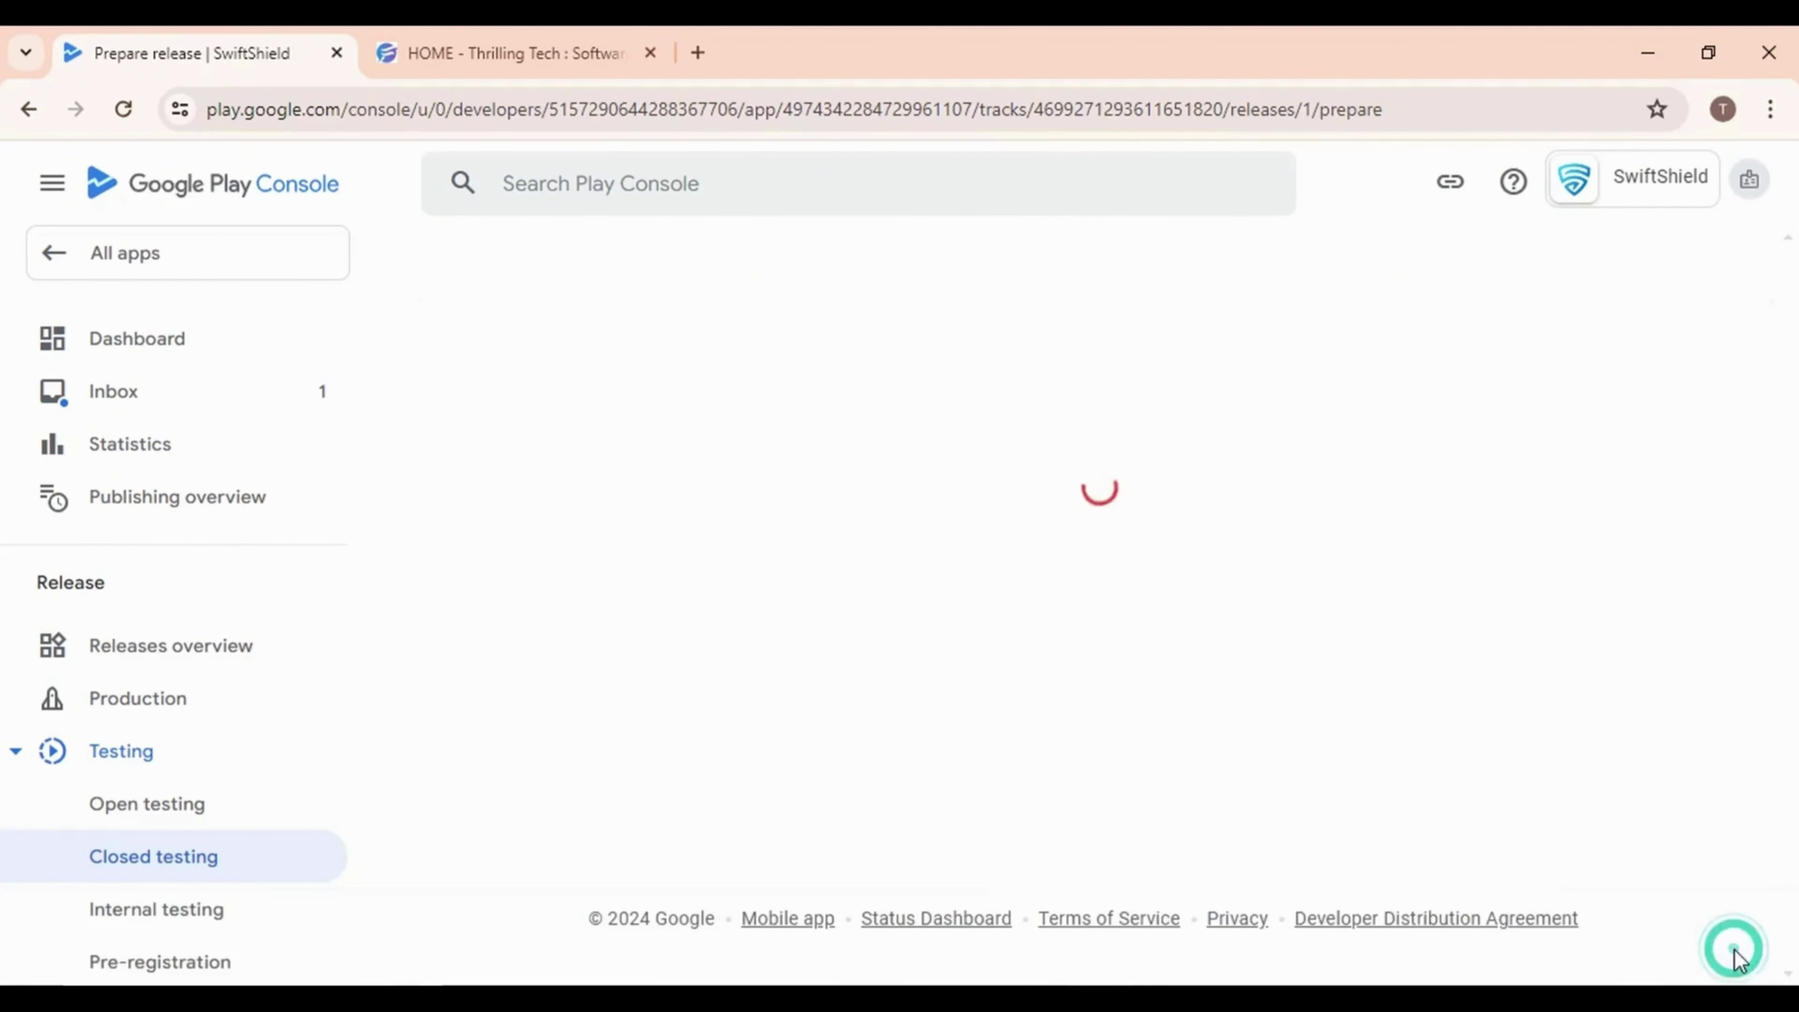
From the release error, declare that SwiftShield doesn't use advertising ID and save
click(572, 624)
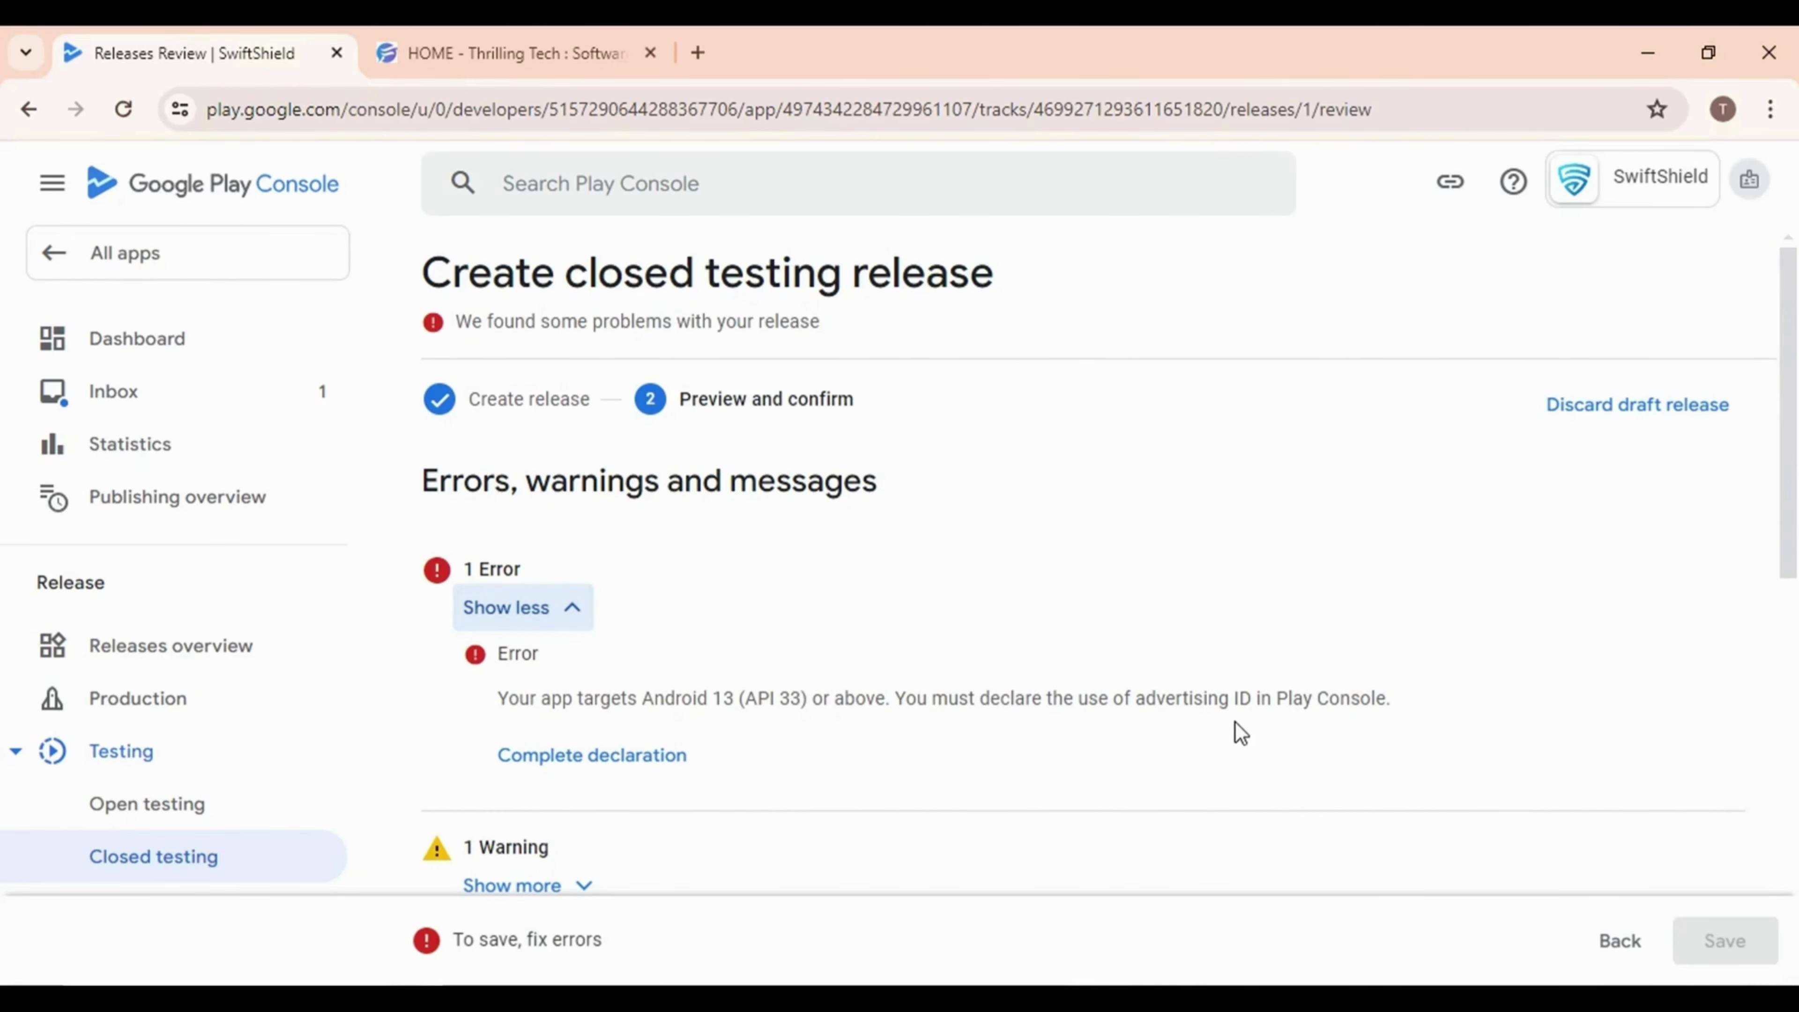
click(595, 755)
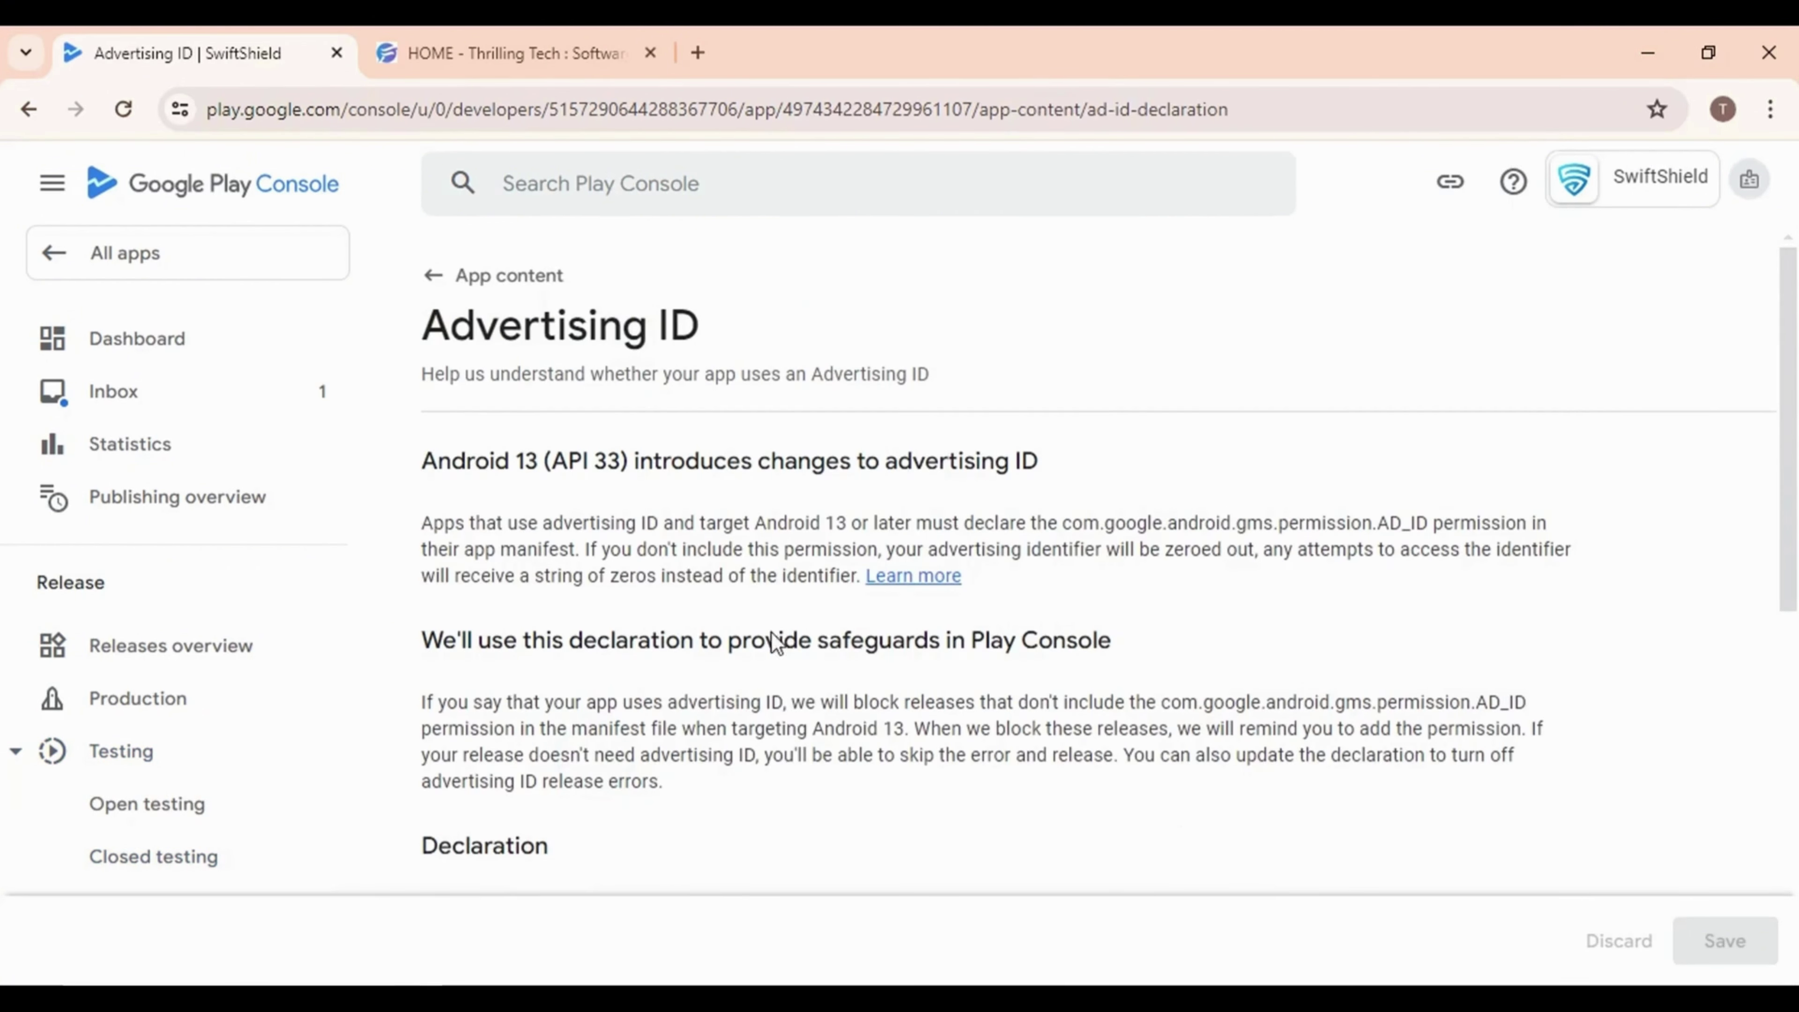
scroll(775, 642, down, 6)
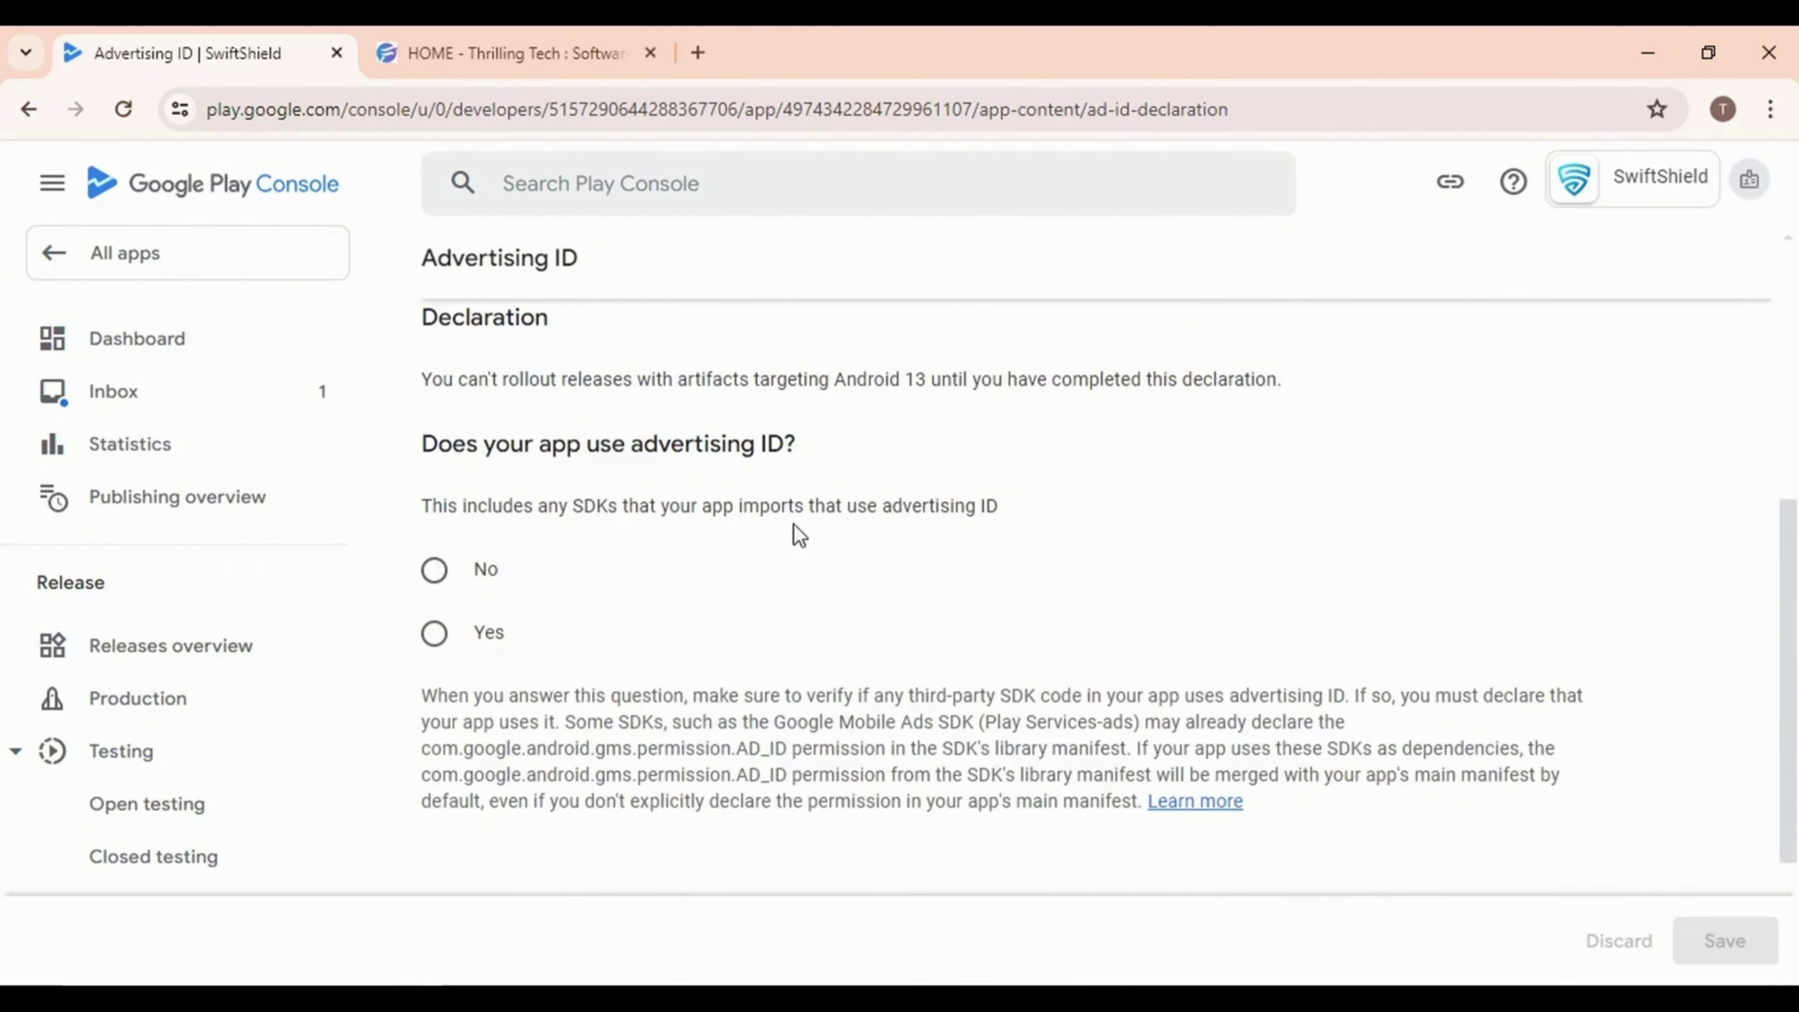
click(434, 571)
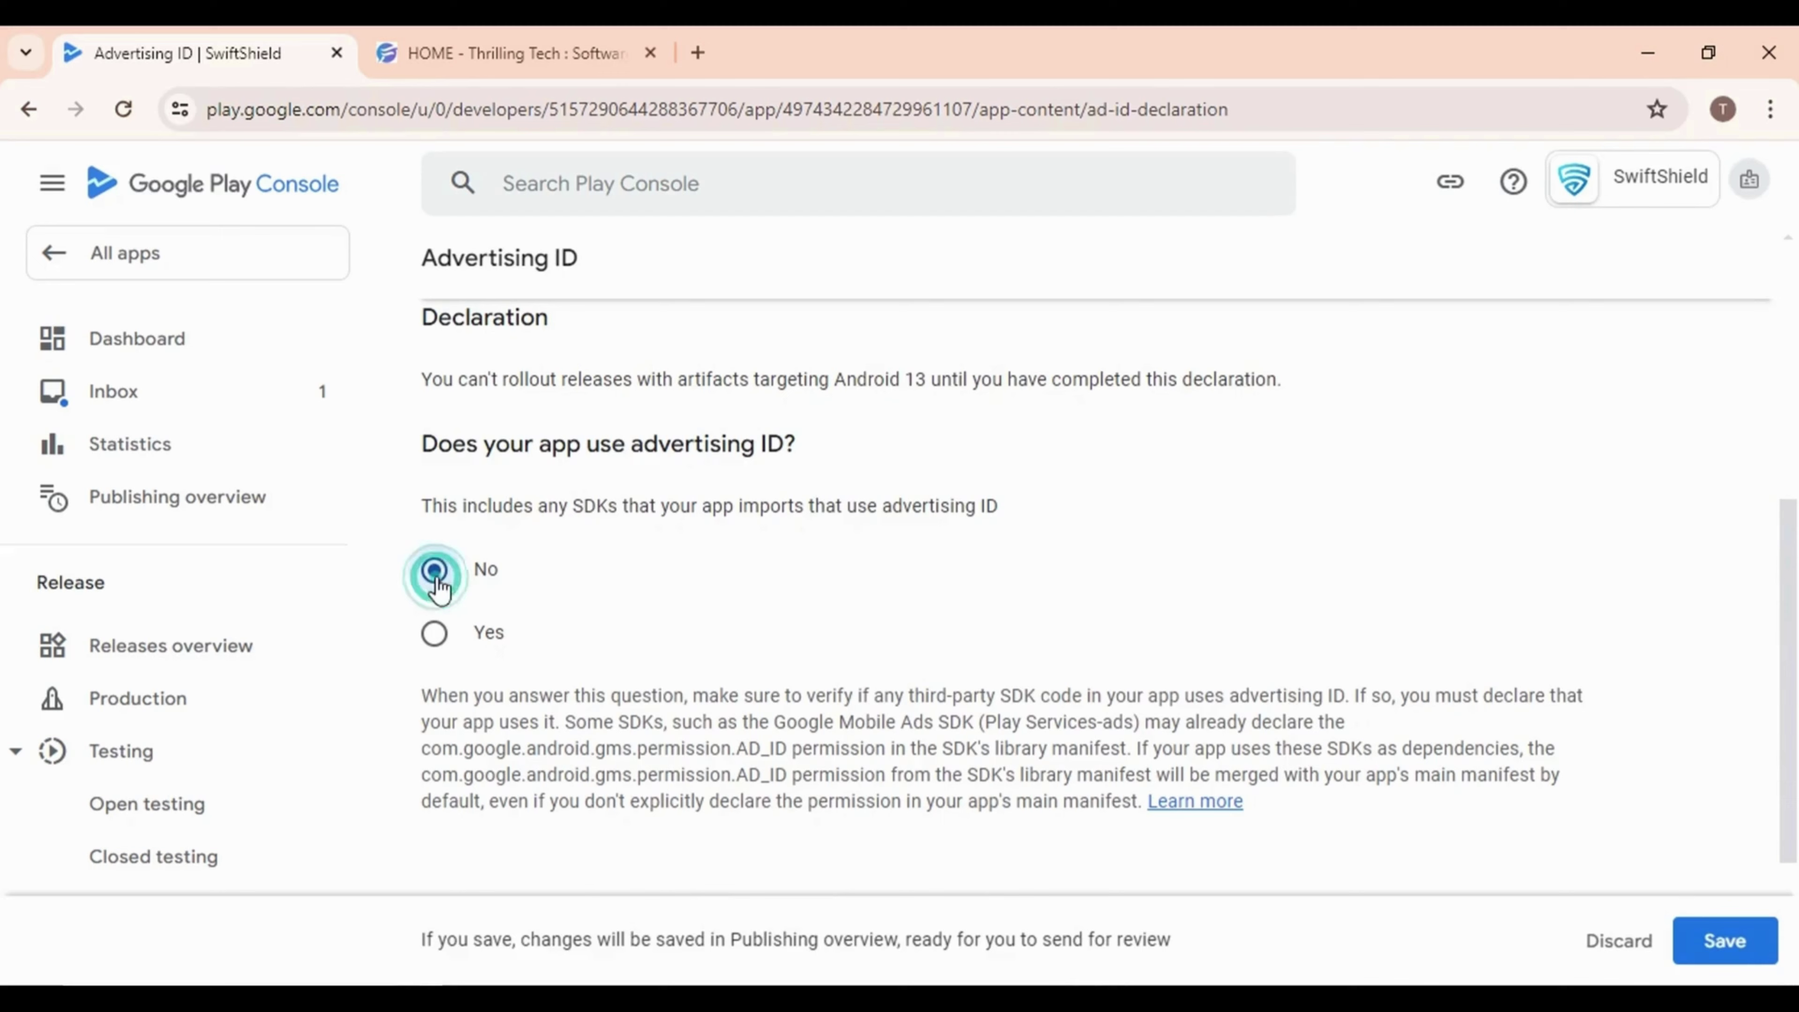
click(1710, 940)
Return via App content to the Dashboard's closed testing checklist
scroll(559, 496, up, 6)
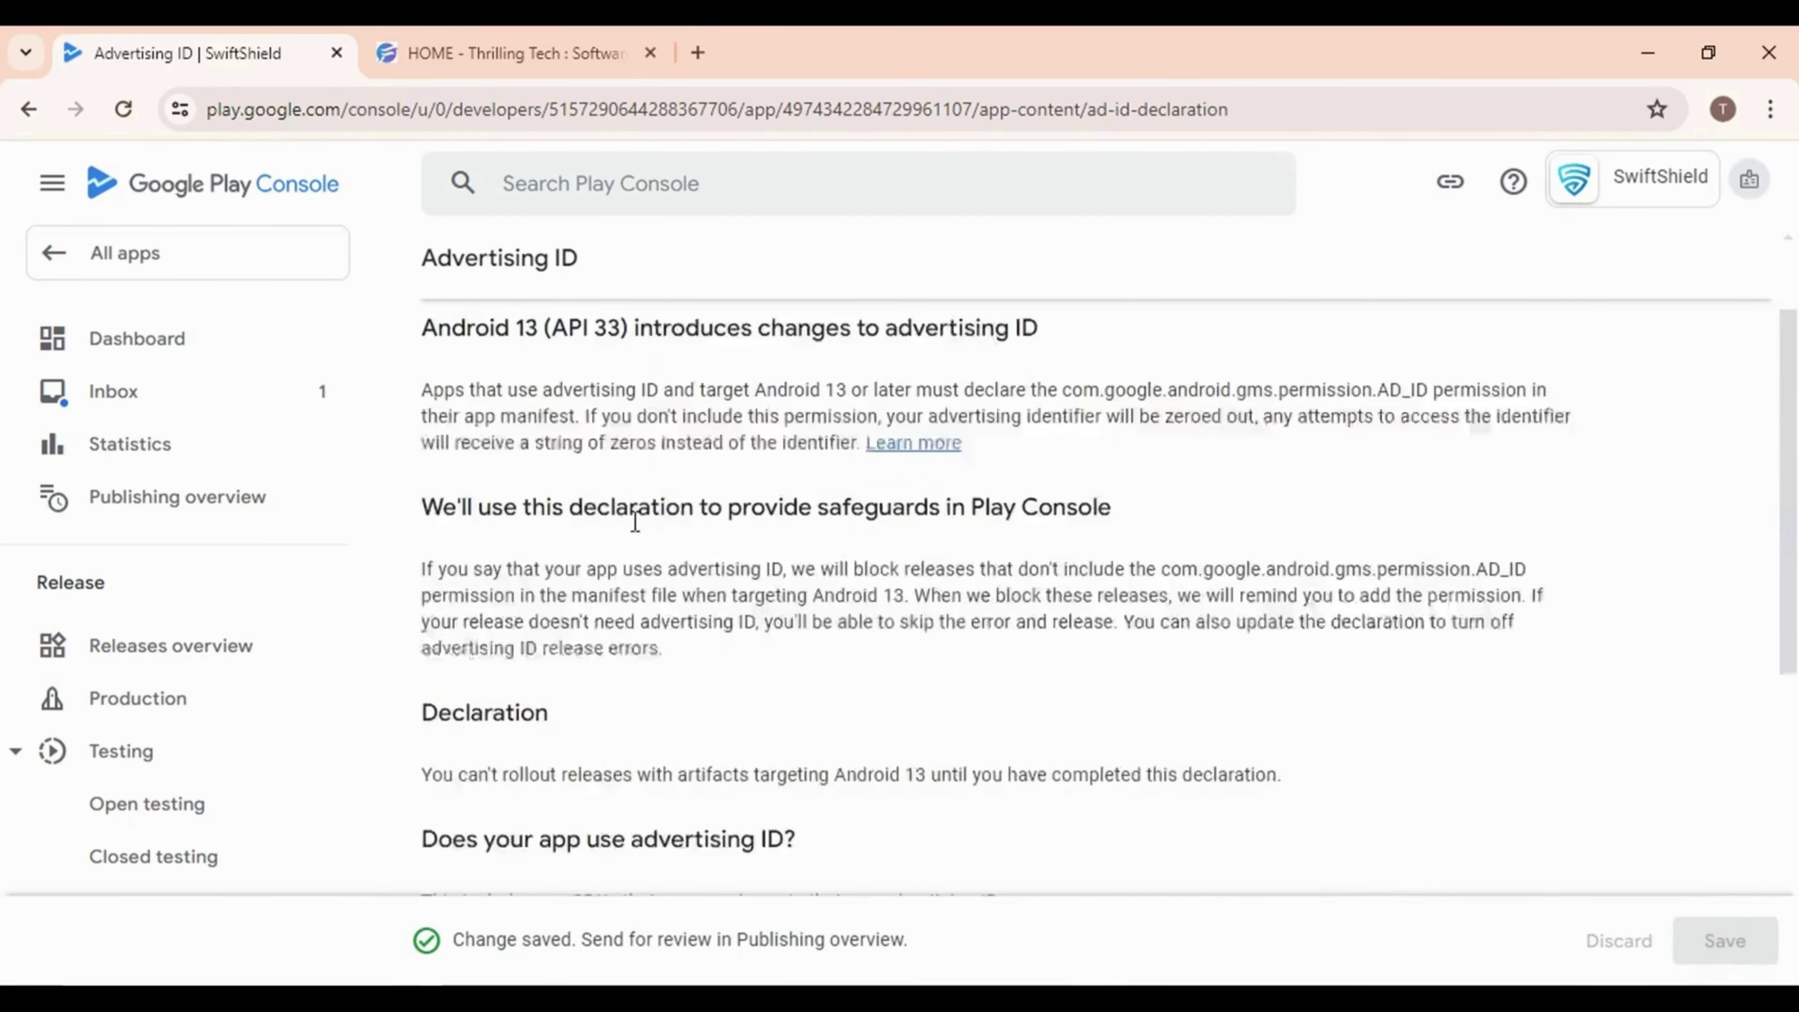
click(432, 275)
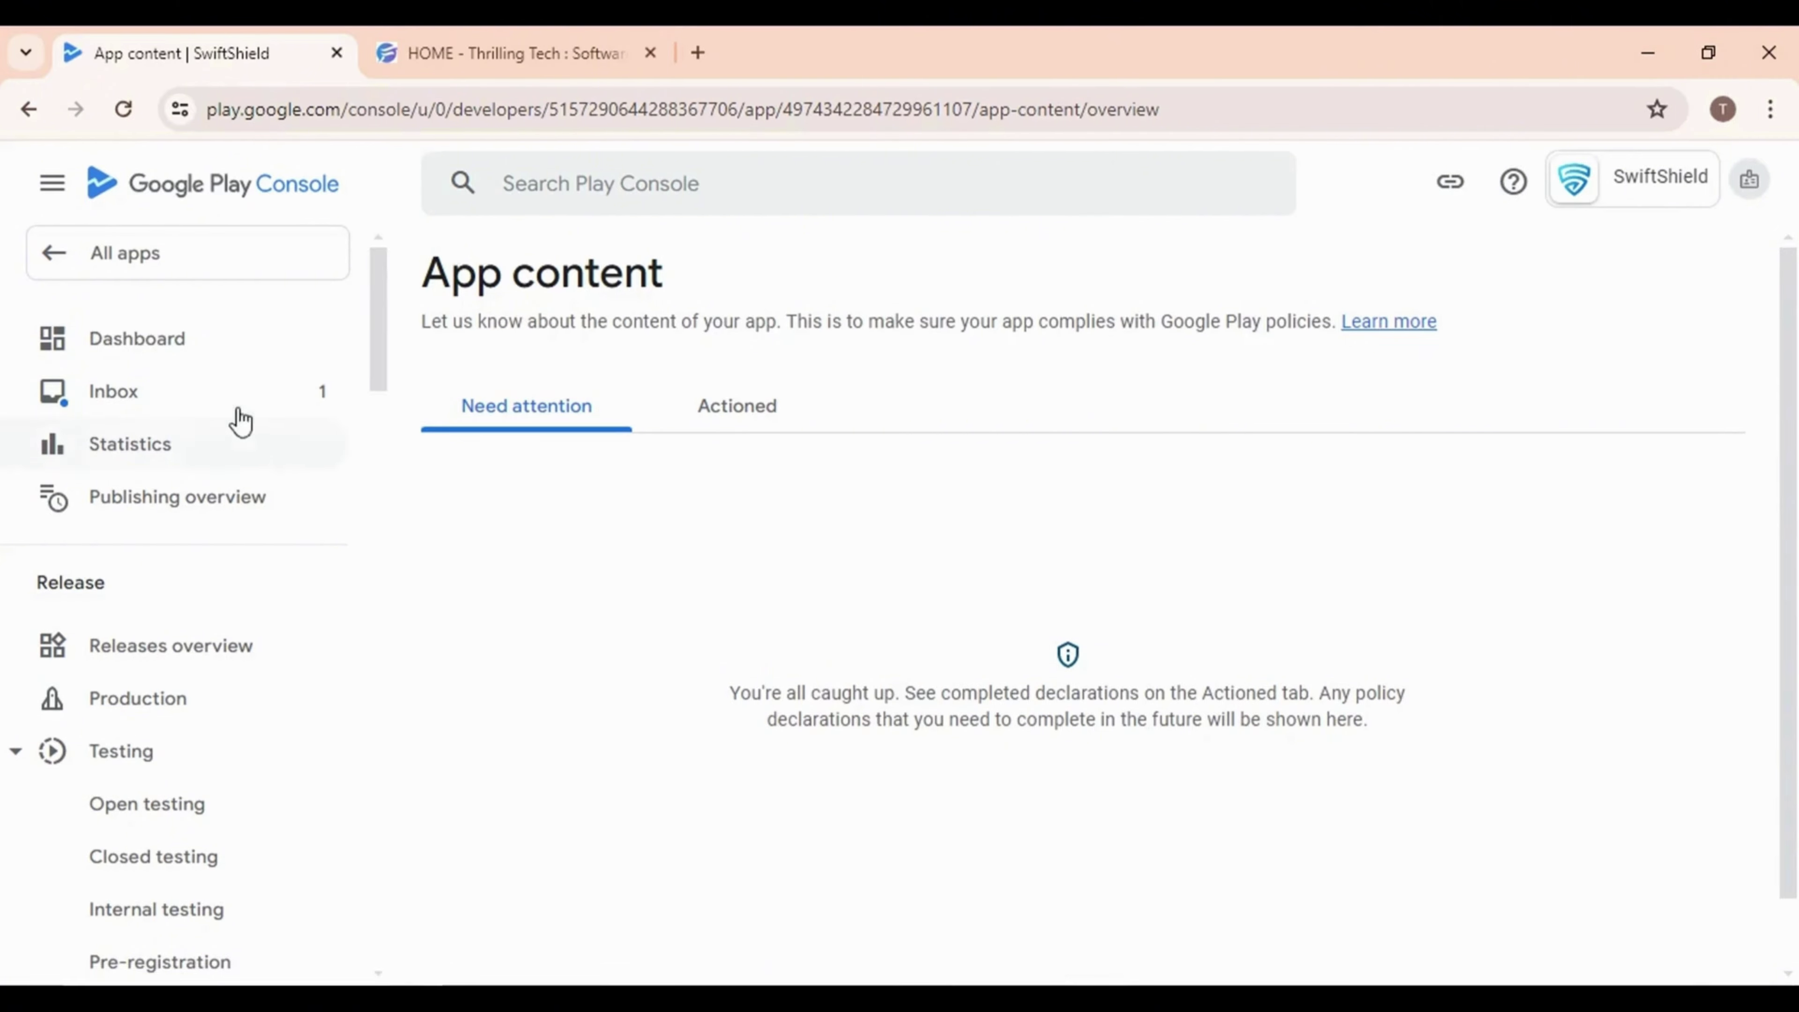
click(239, 374)
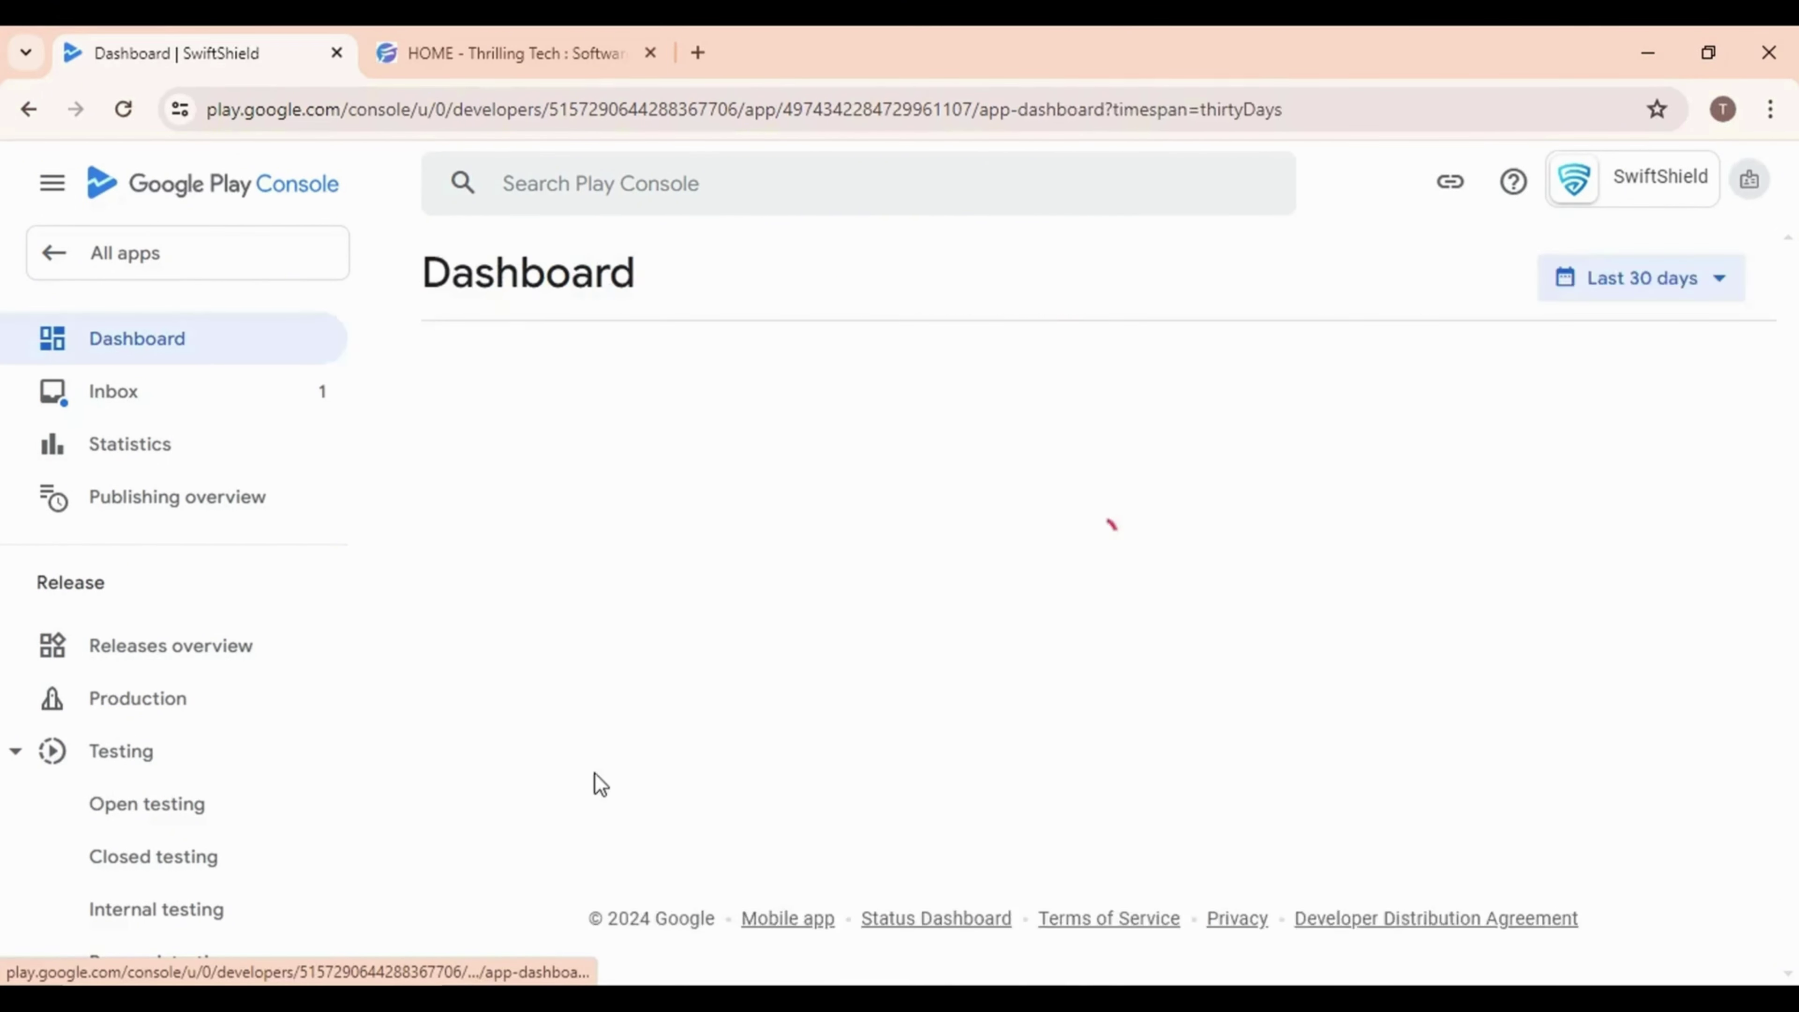
scroll(822, 680, down, 15)
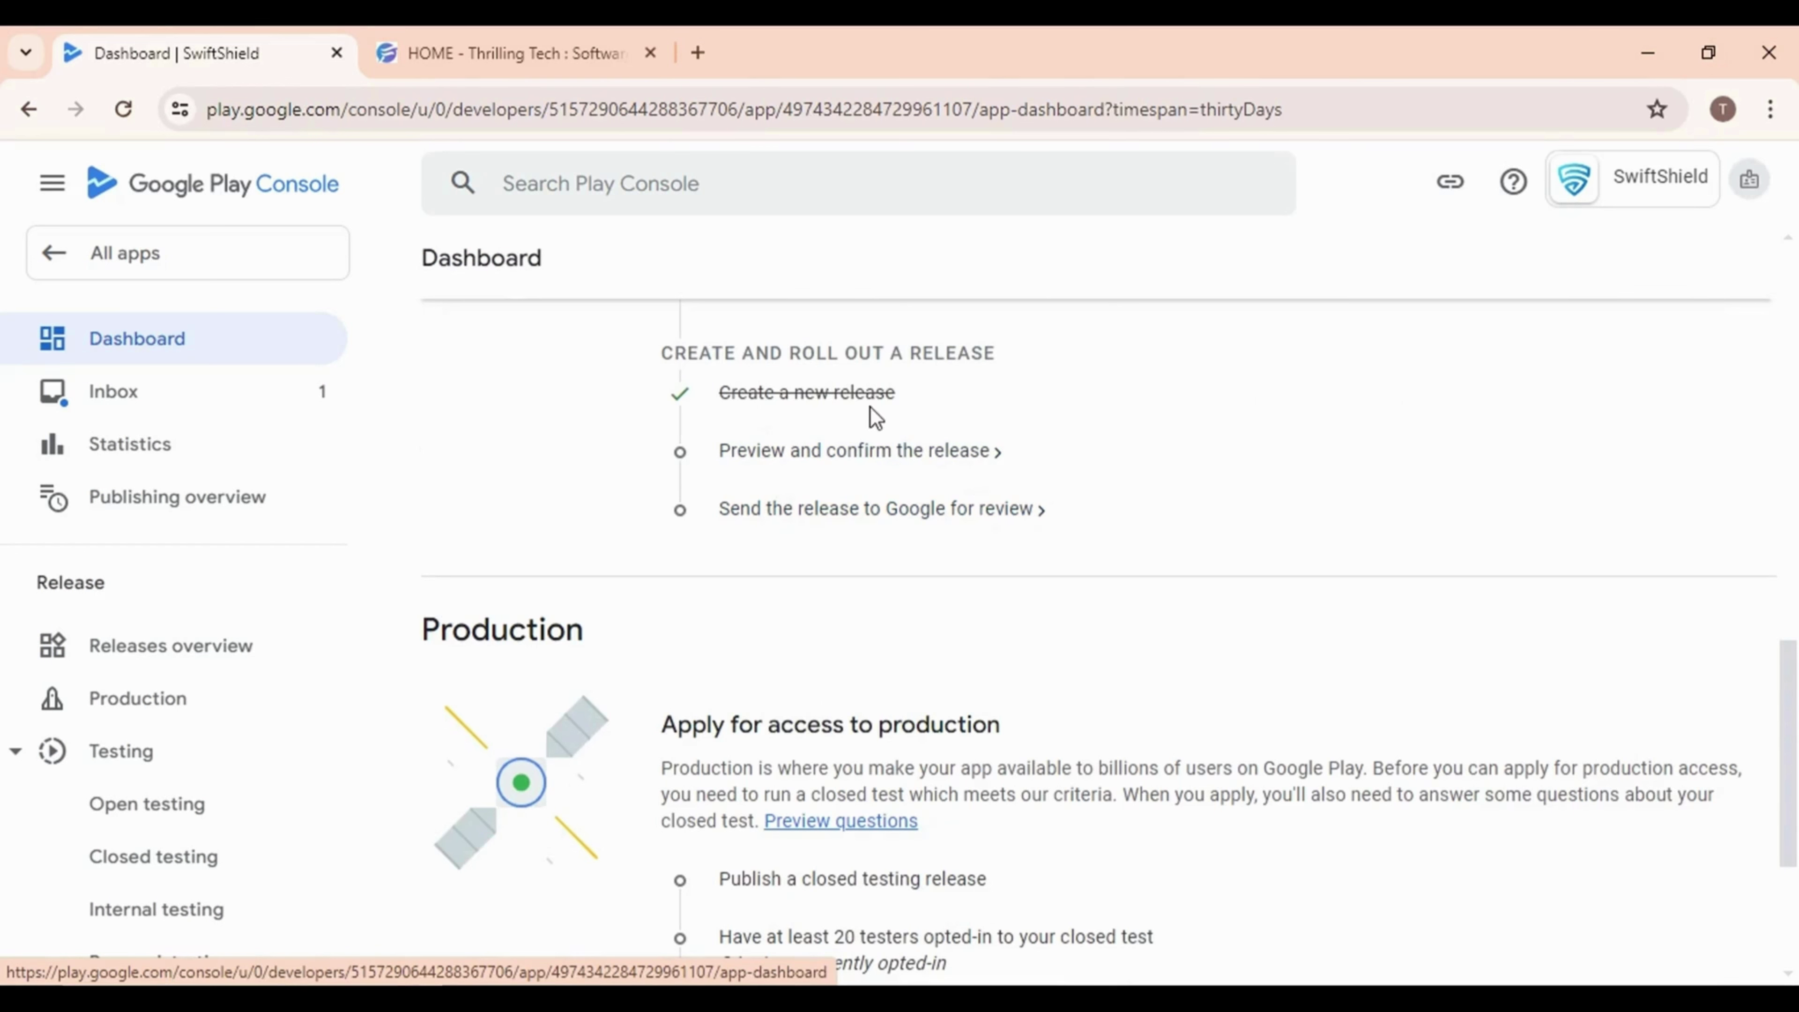
Check the release warning in Preview and confirm, then save the closed testing release
click(834, 459)
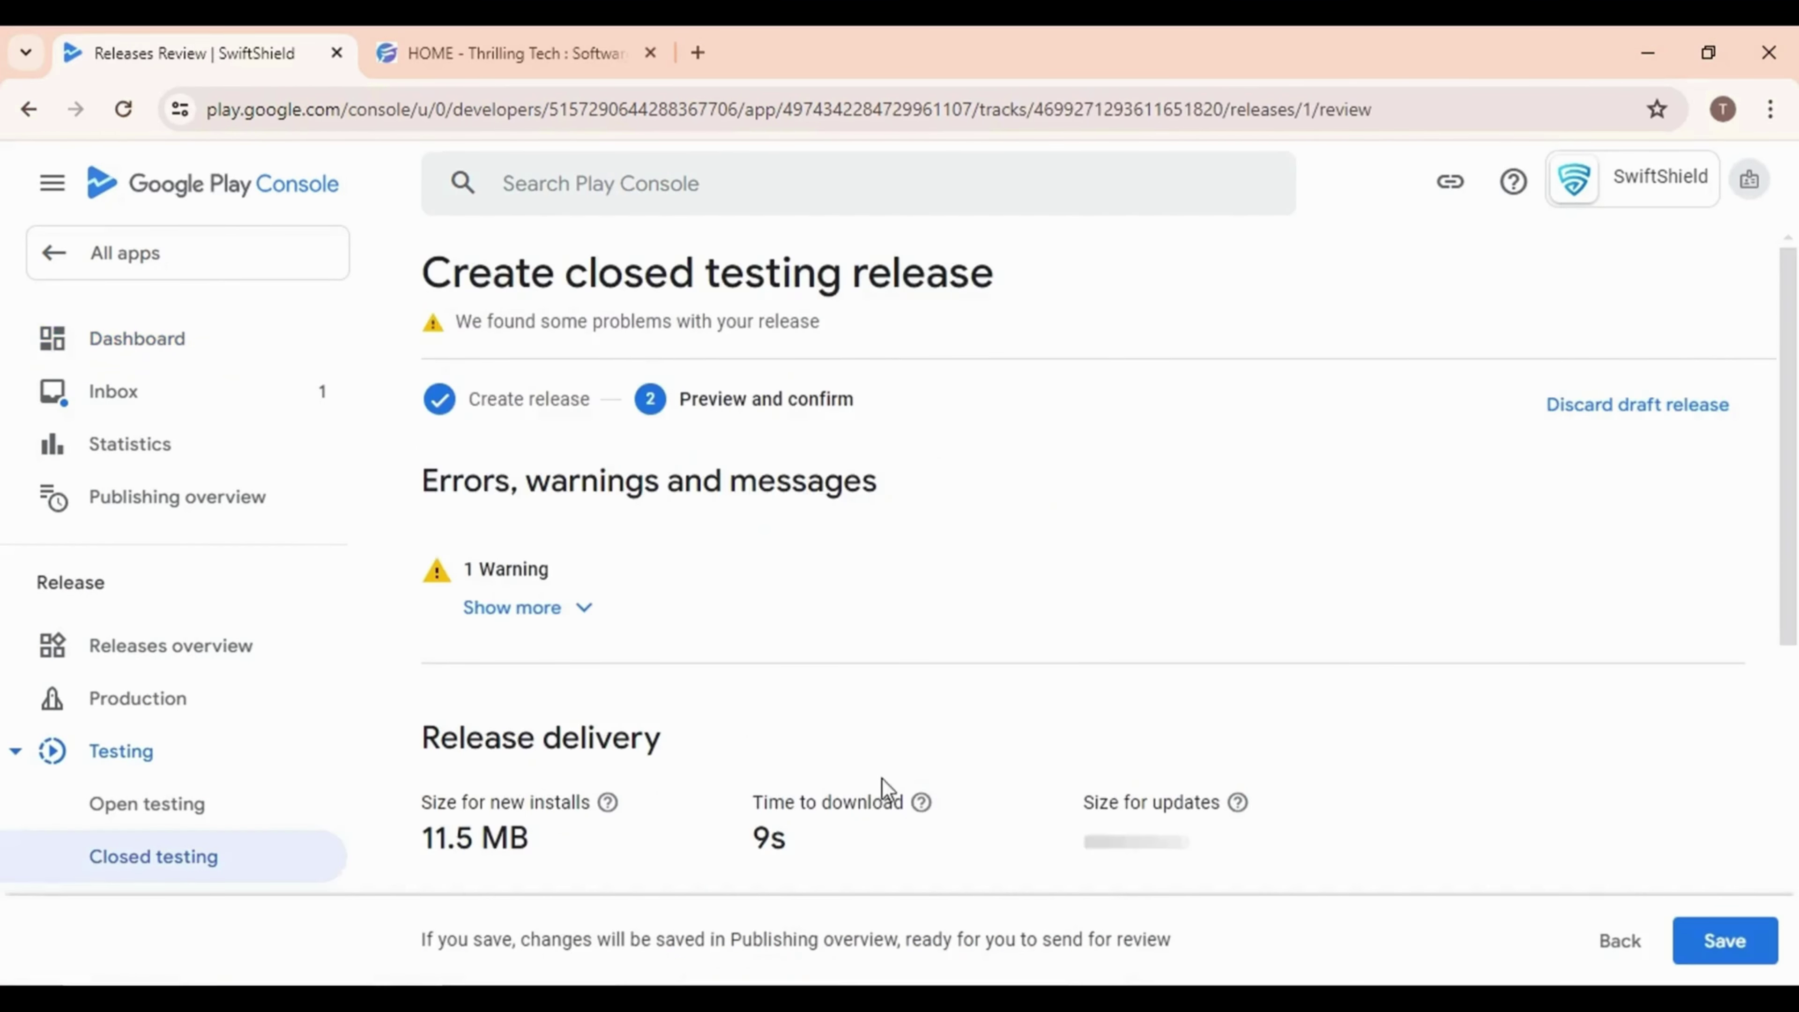
click(576, 611)
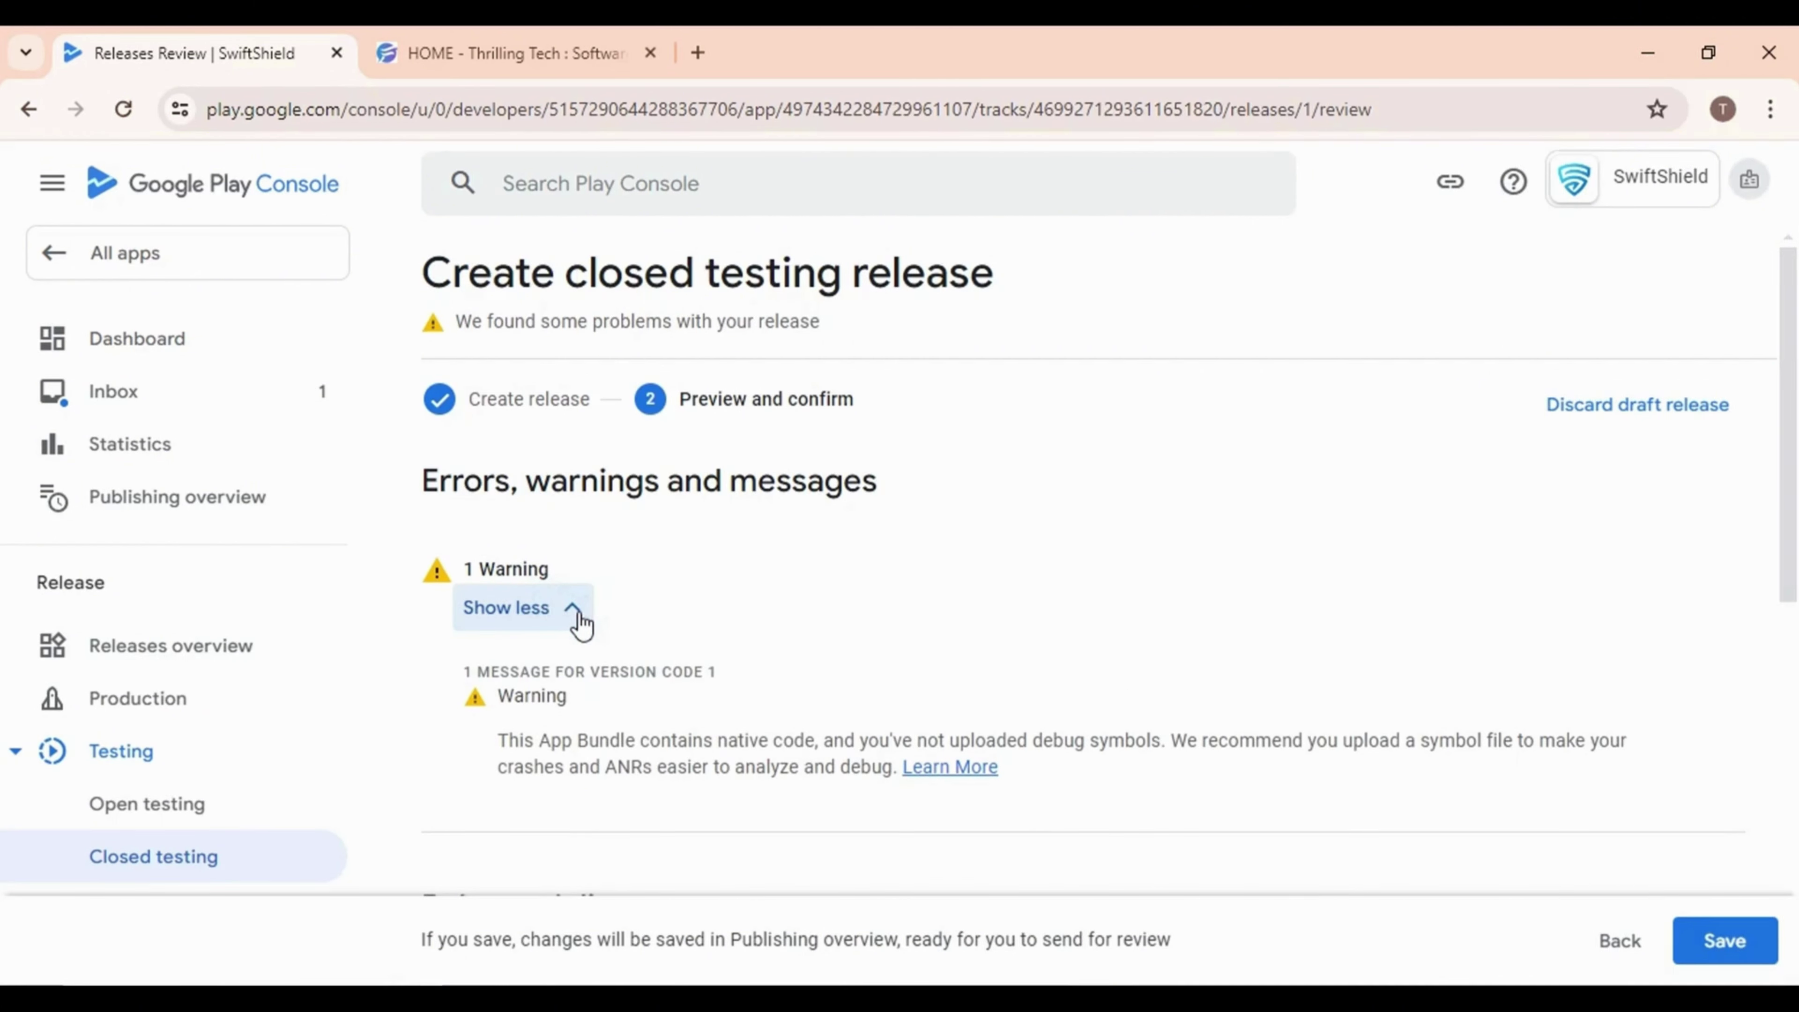
click(578, 618)
scroll(726, 662, down, 8)
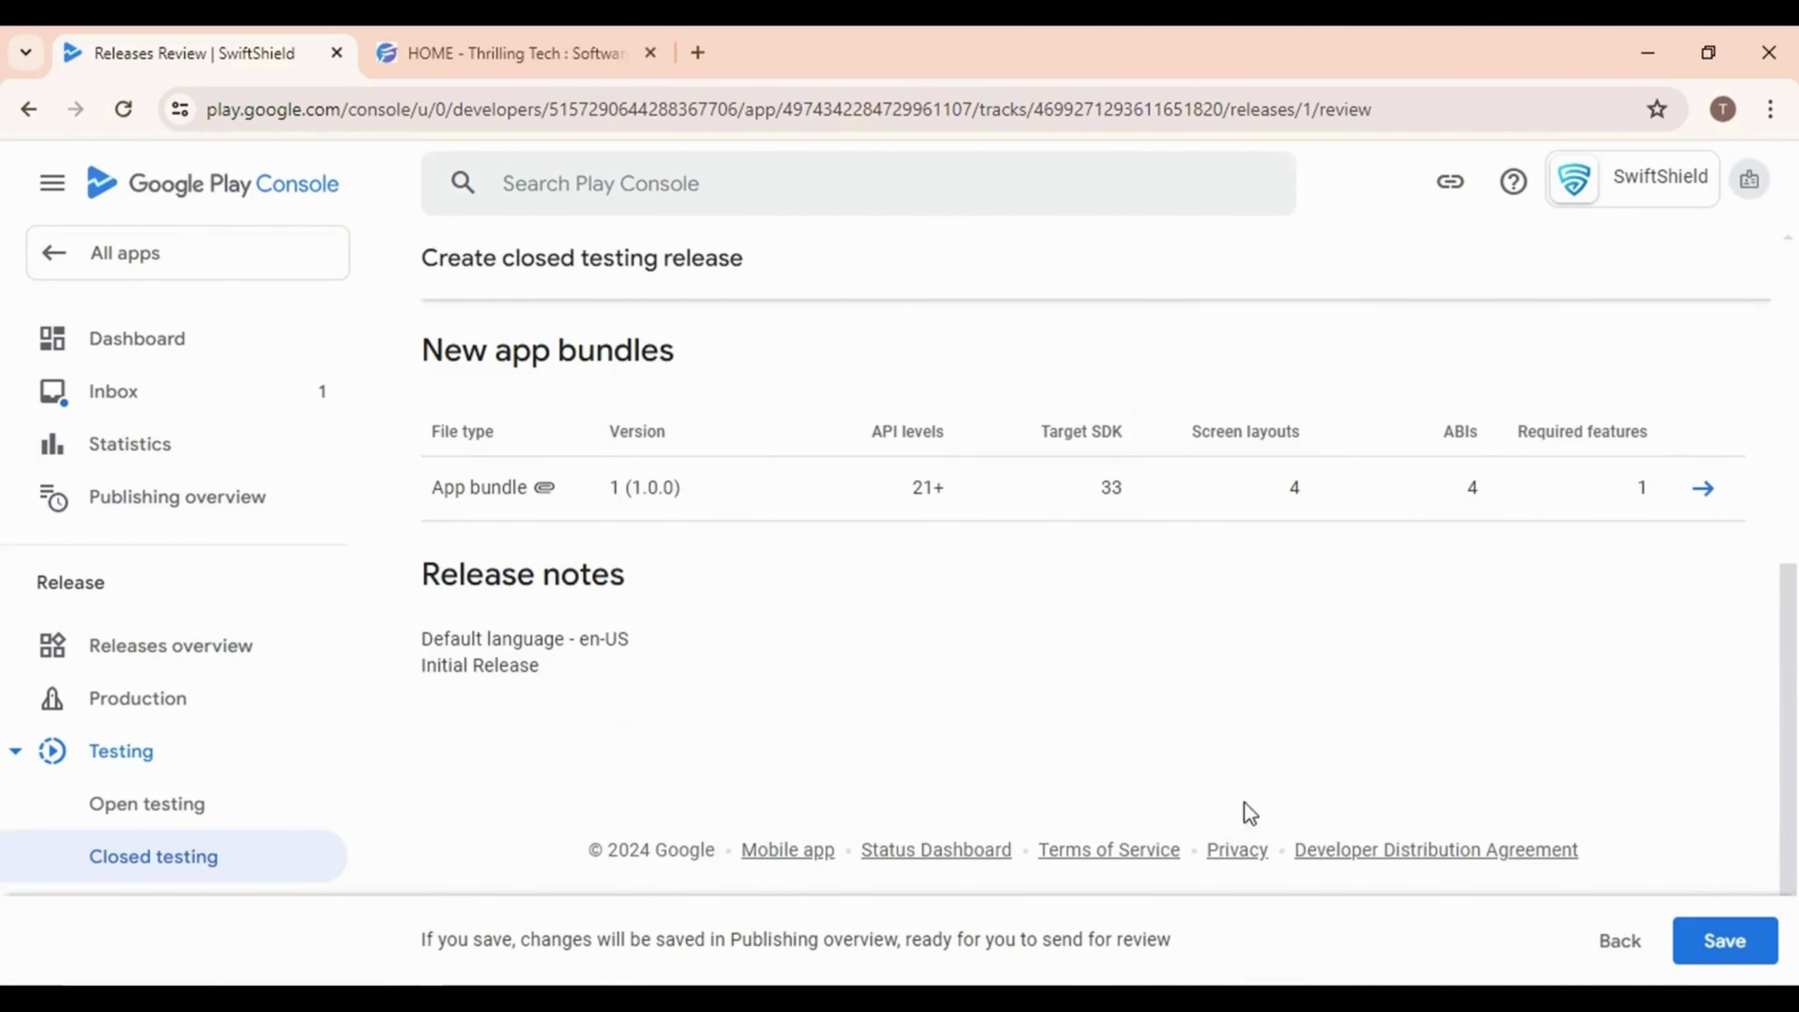
click(1723, 940)
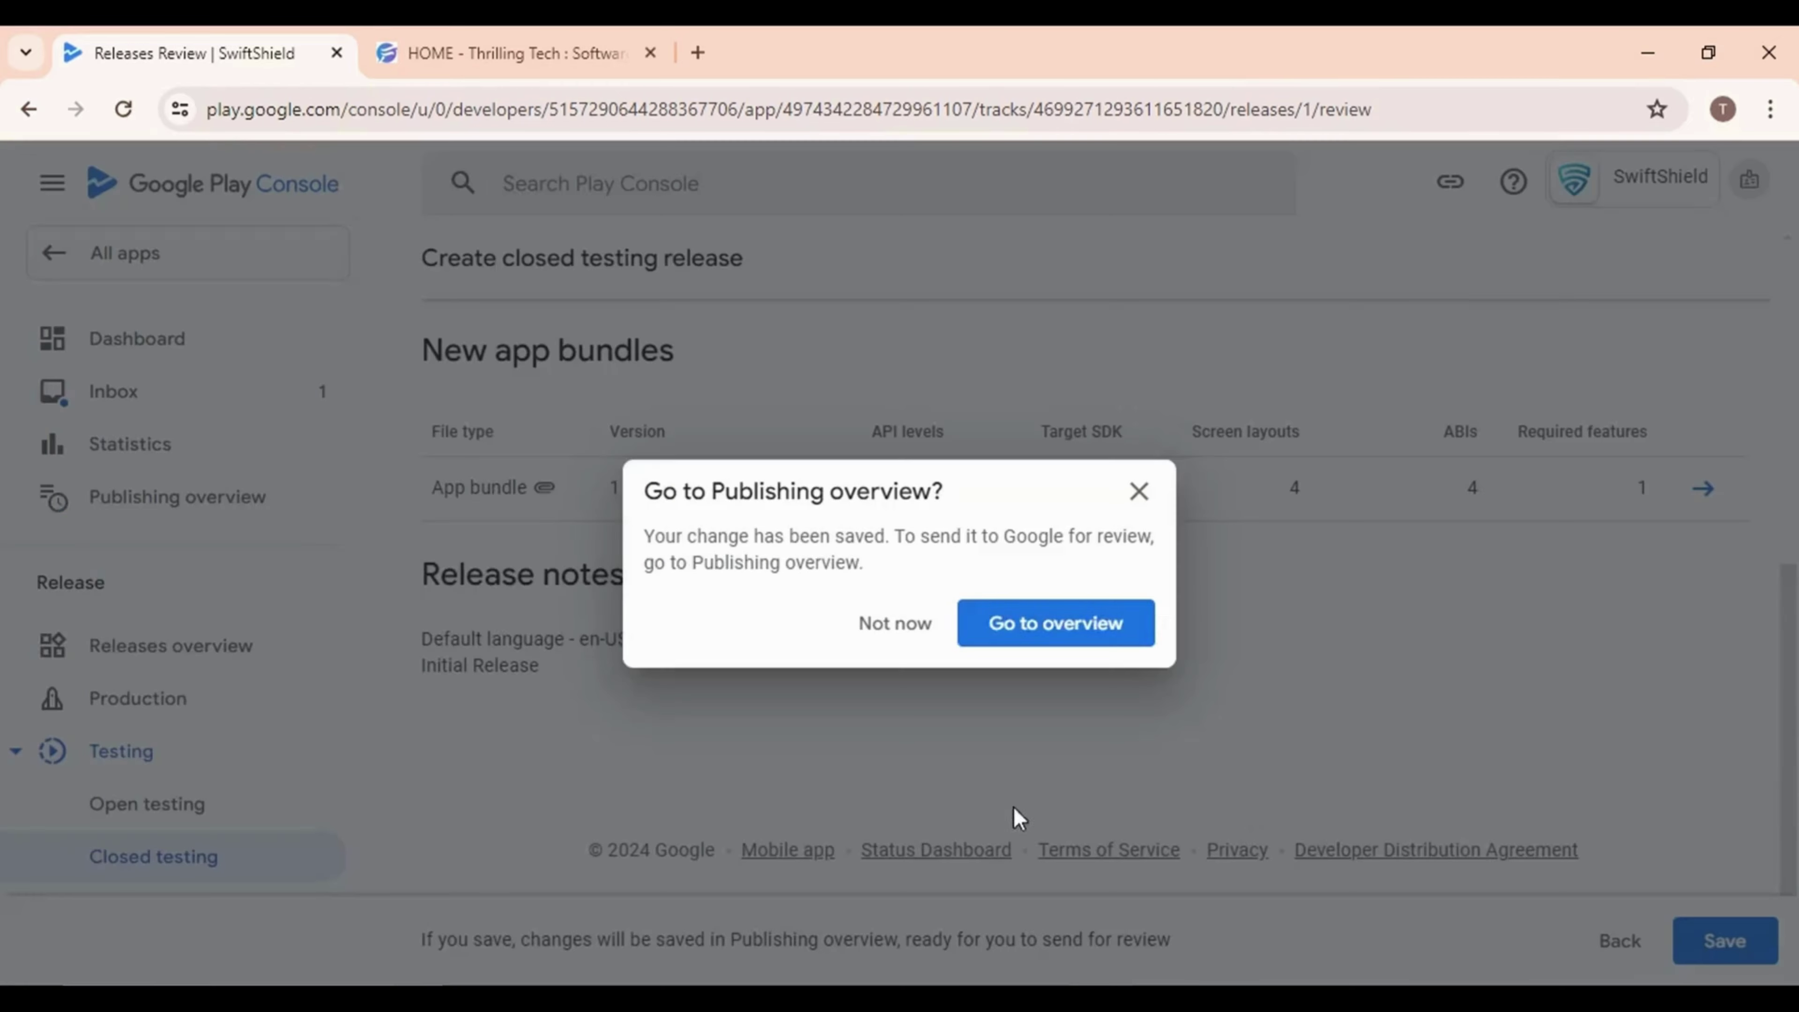
On the Publishing overview, start sending the 12 changes for review
click(1015, 625)
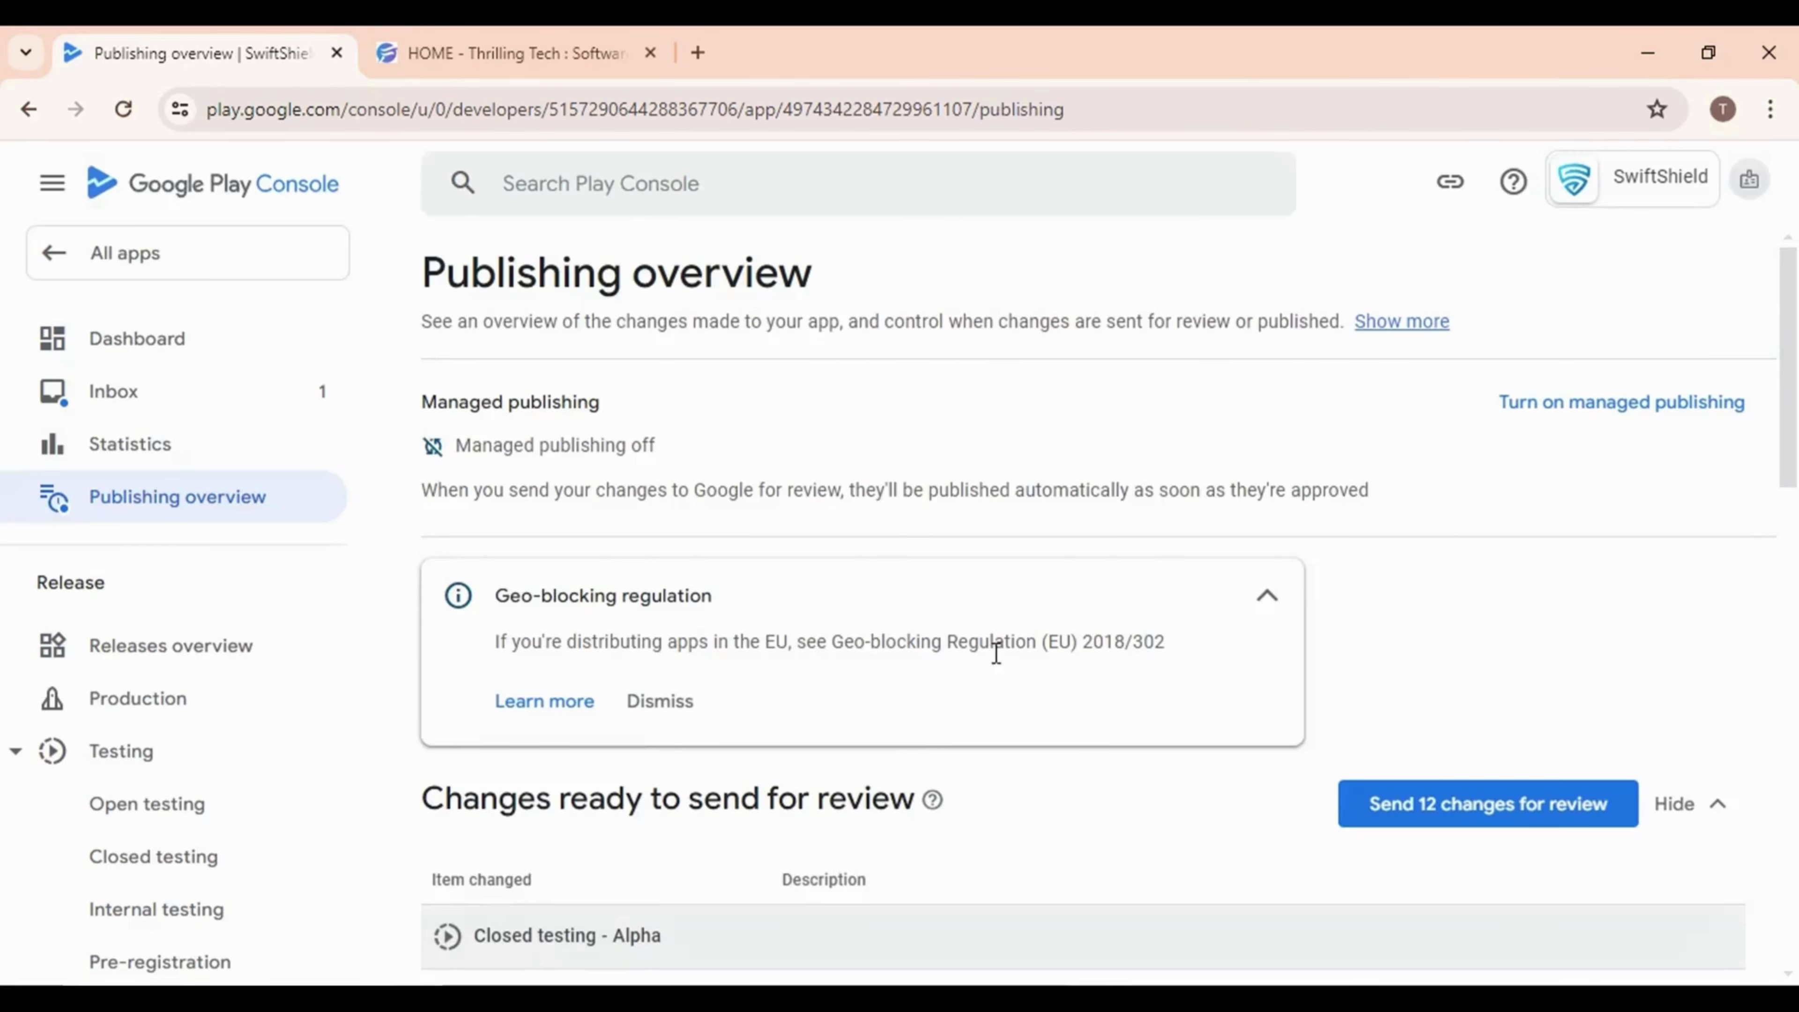
scroll(744, 680, down, 5)
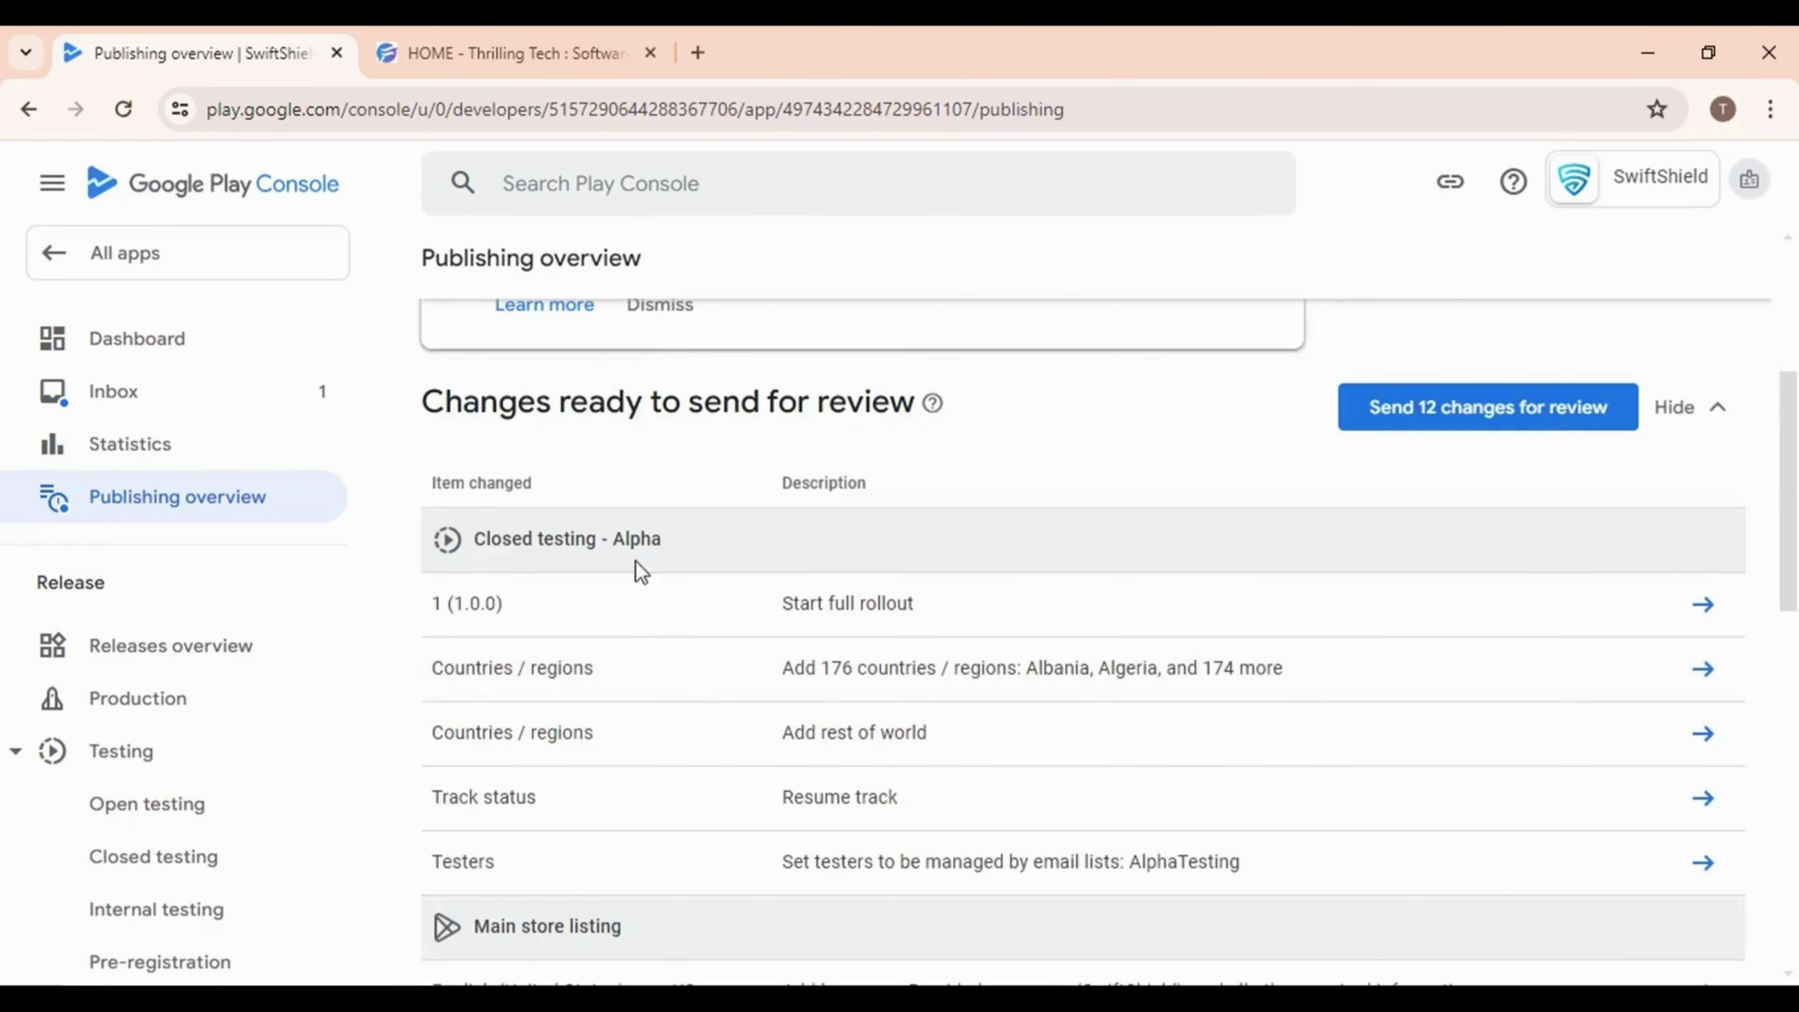
scroll(729, 659, down, 8)
scroll(793, 689, down, 5)
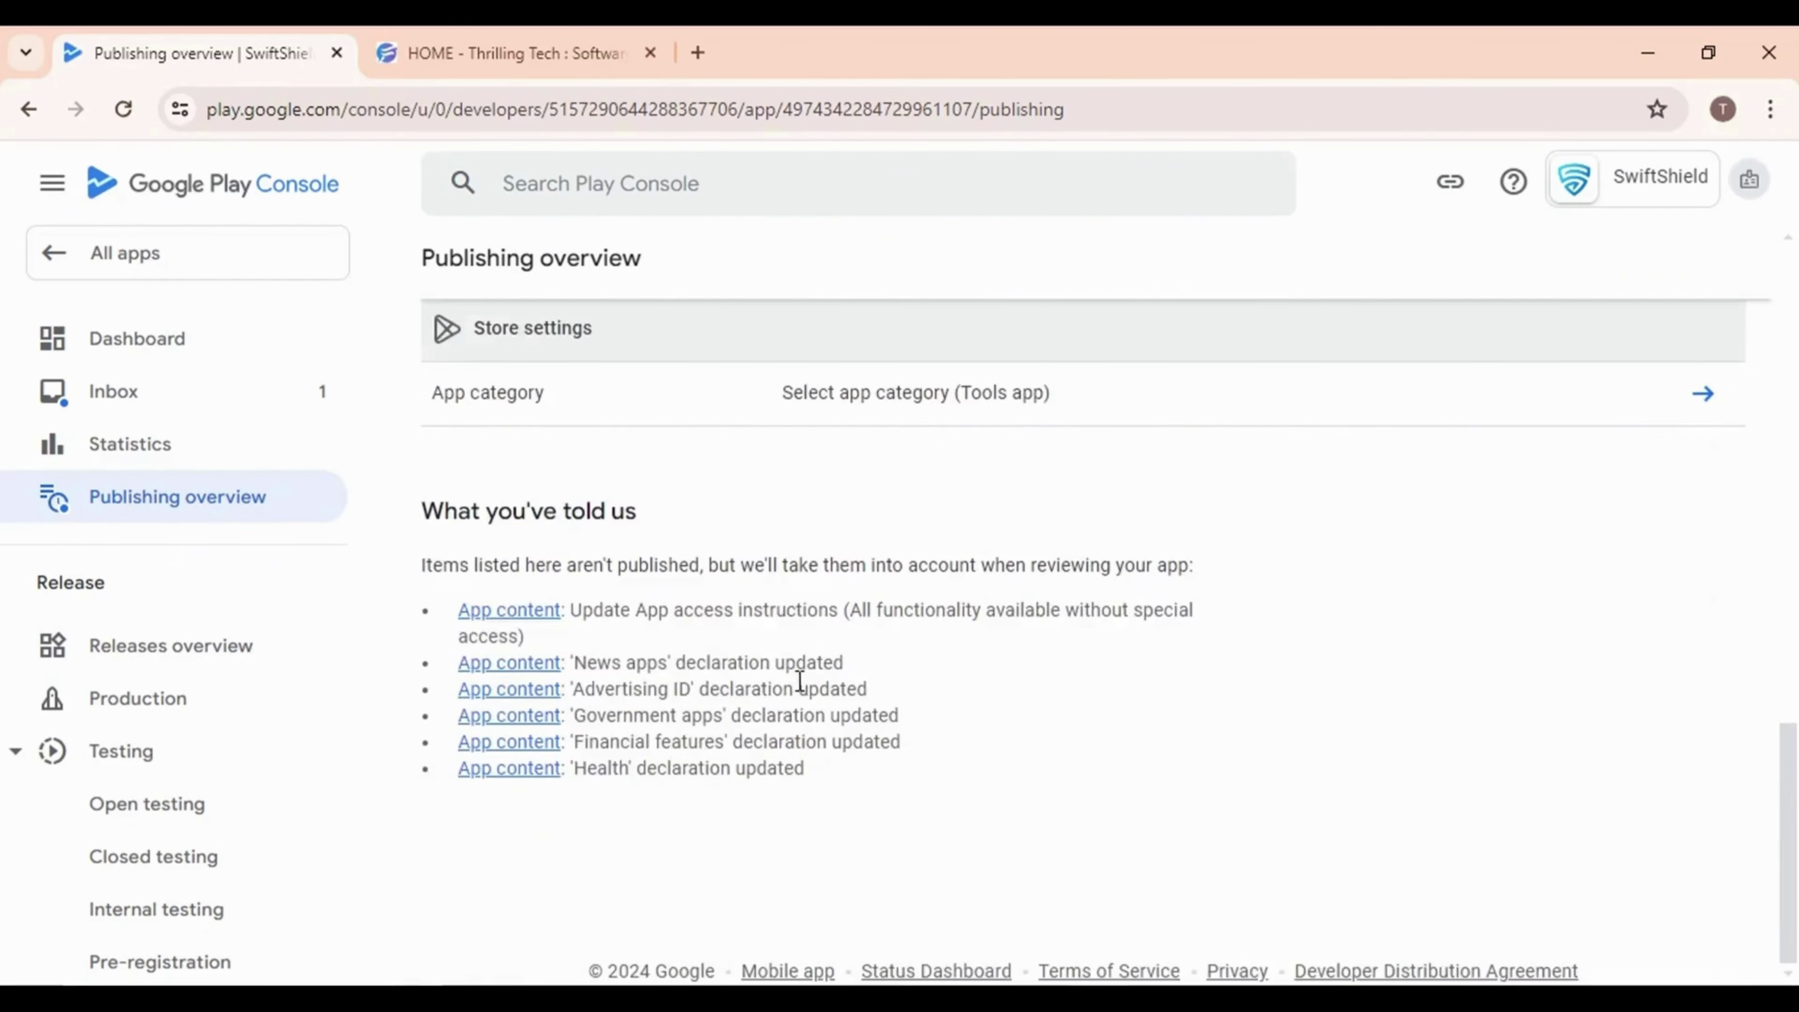
scroll(793, 688, up, 15)
click(1542, 812)
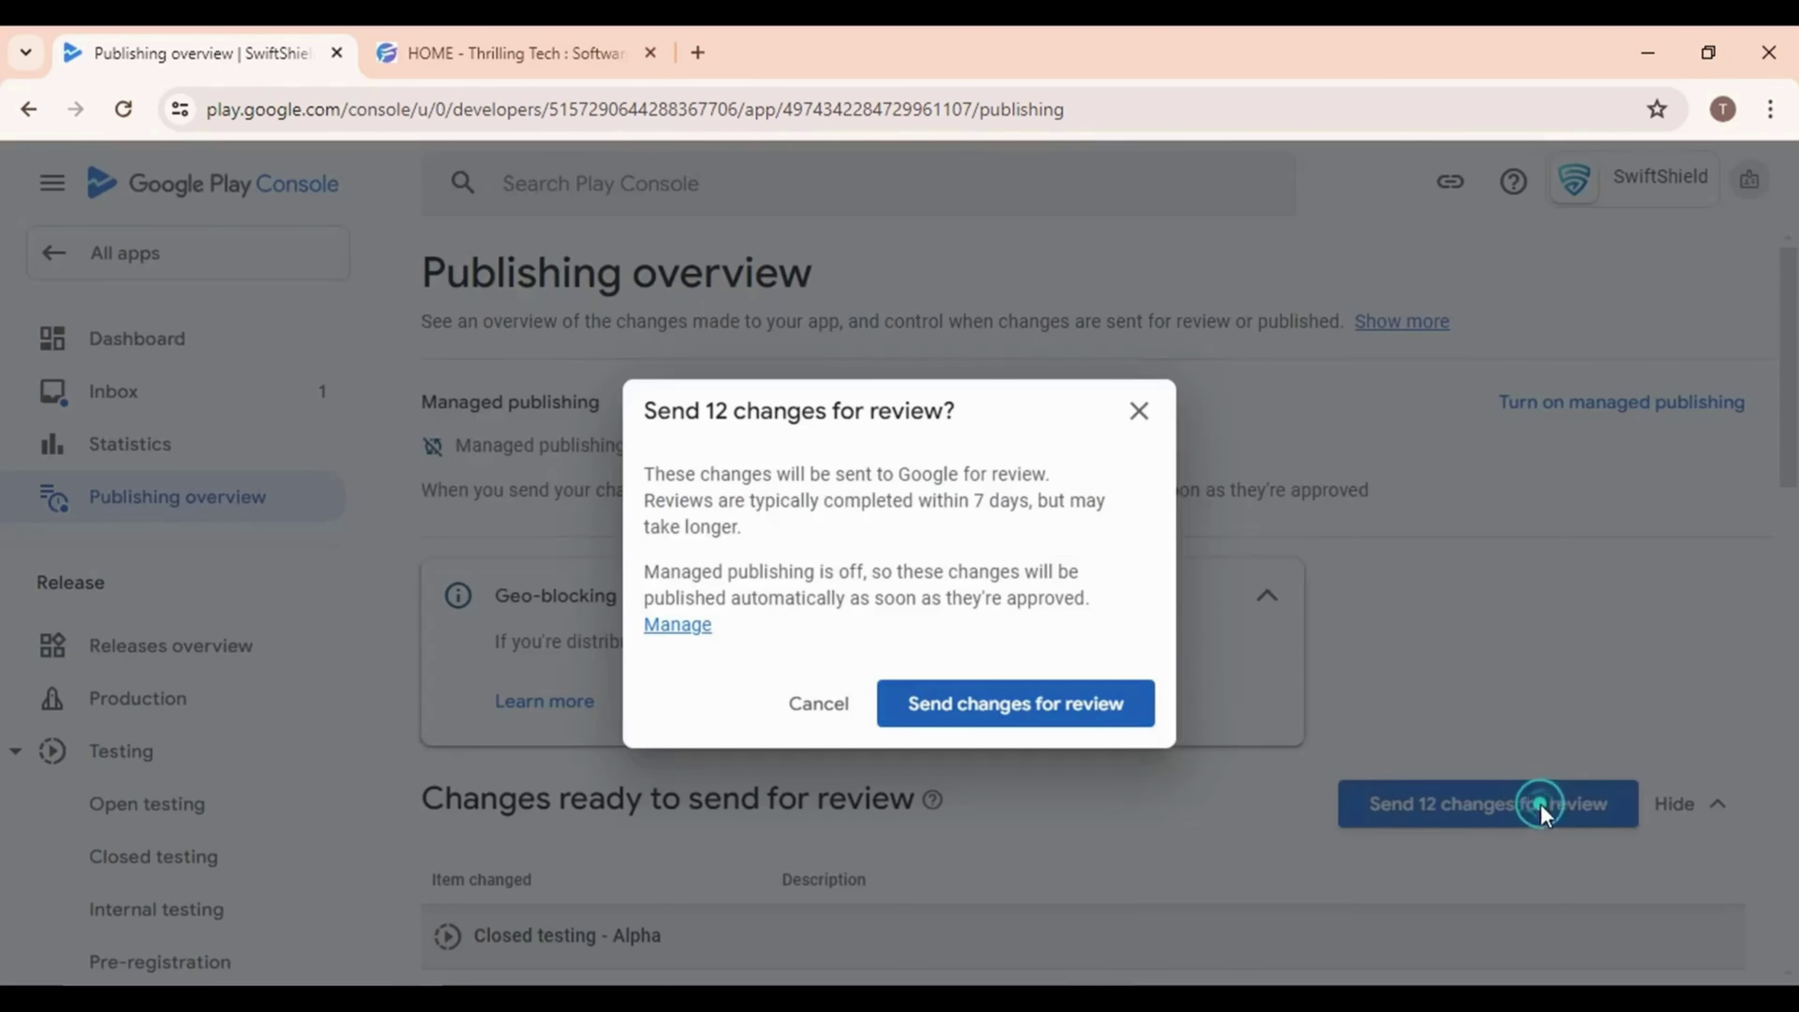
Confirm sending the 12 changes for review and return to the All apps list
click(1014, 705)
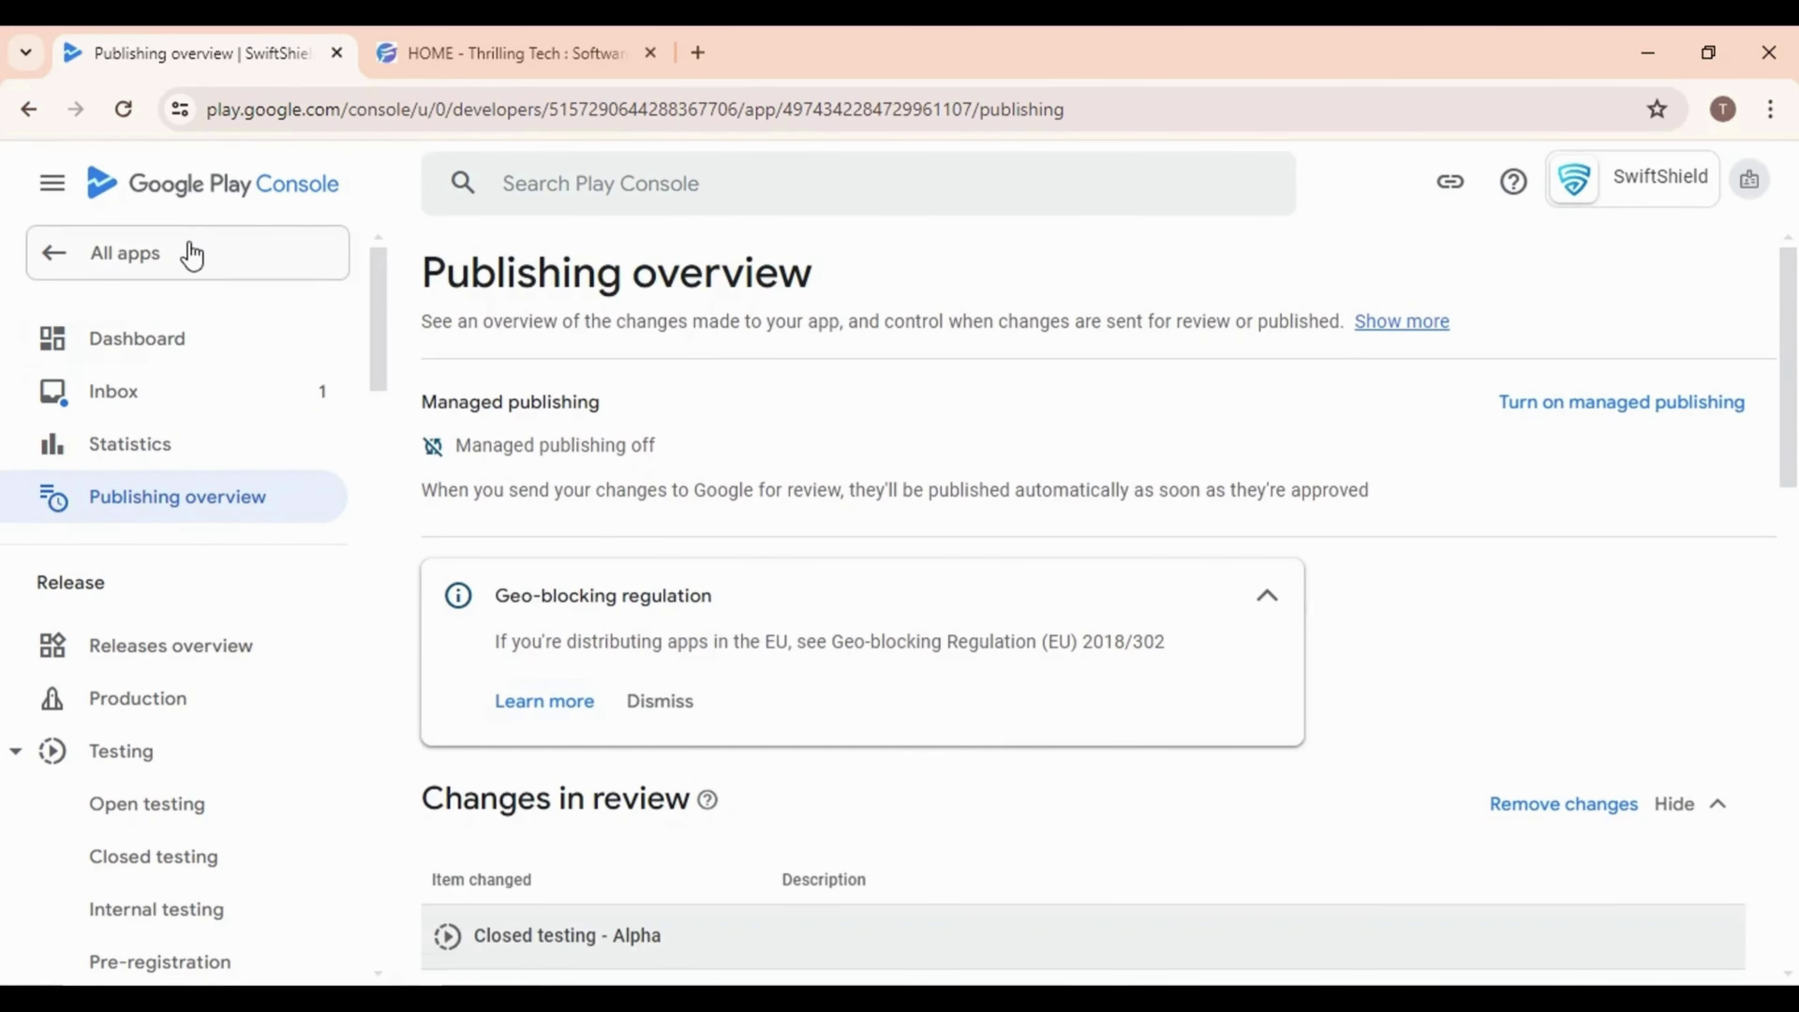
click(190, 253)
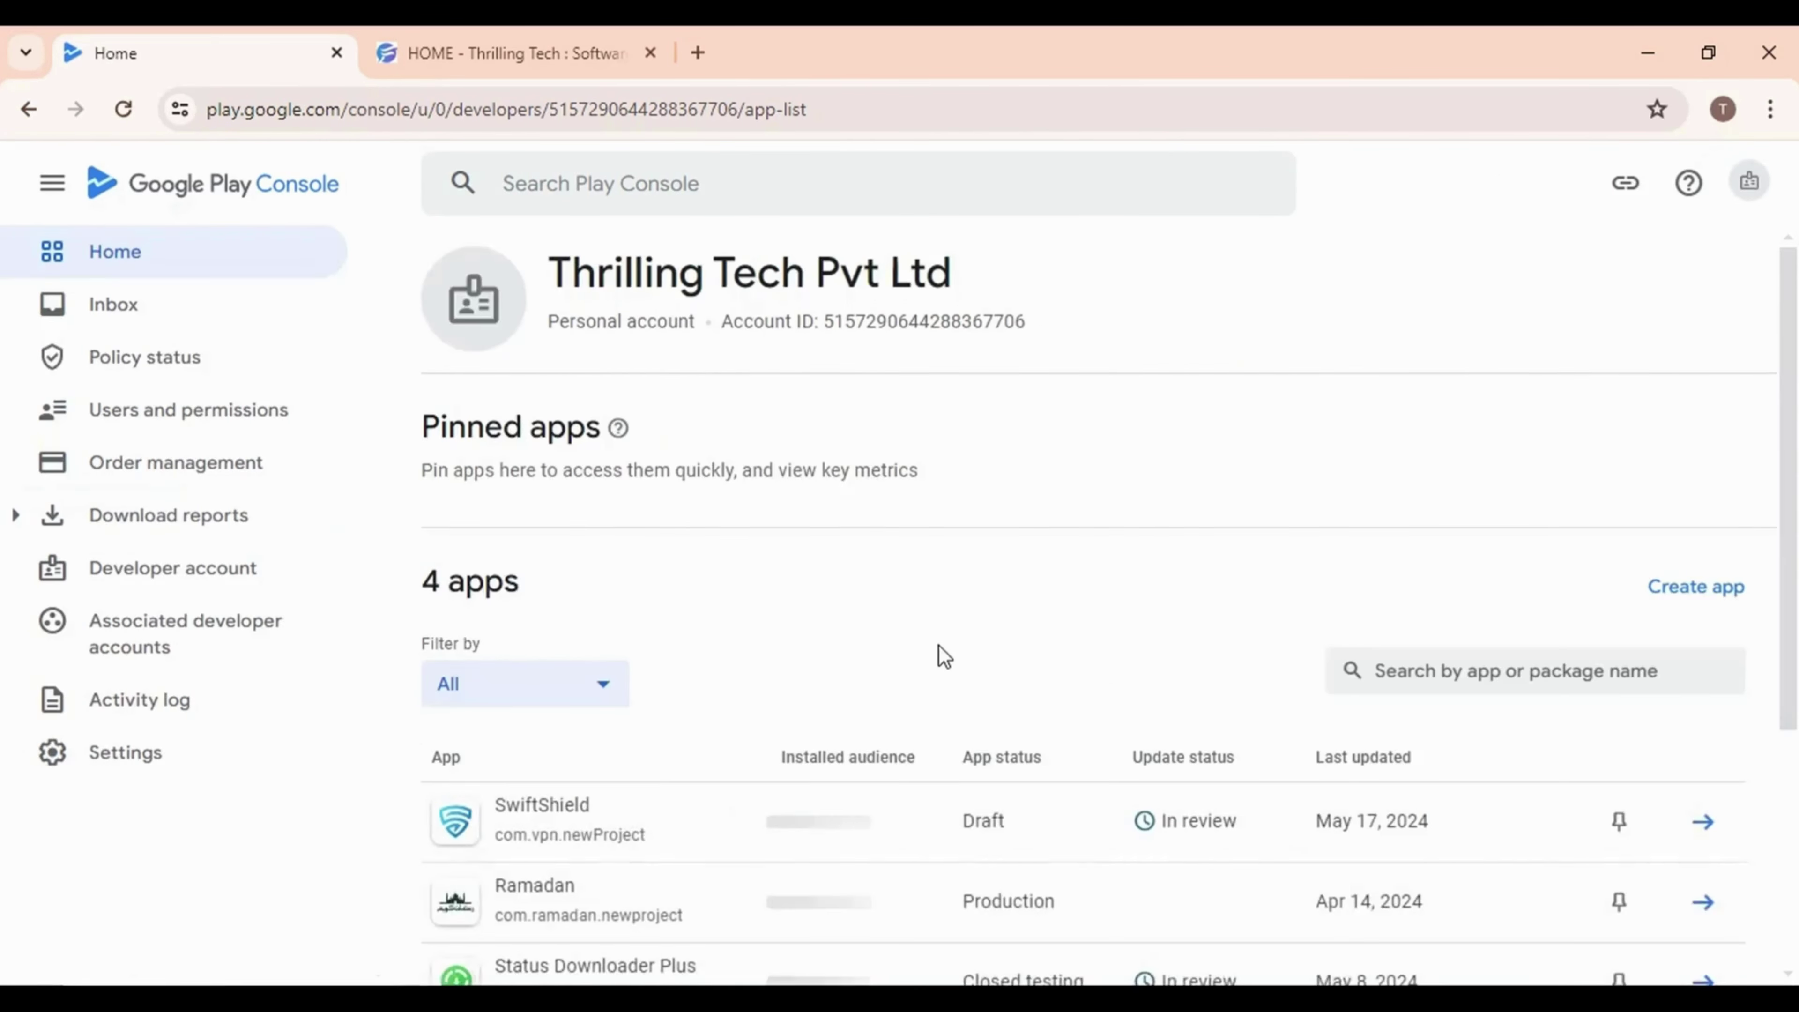
scroll(1181, 637, down, 5)
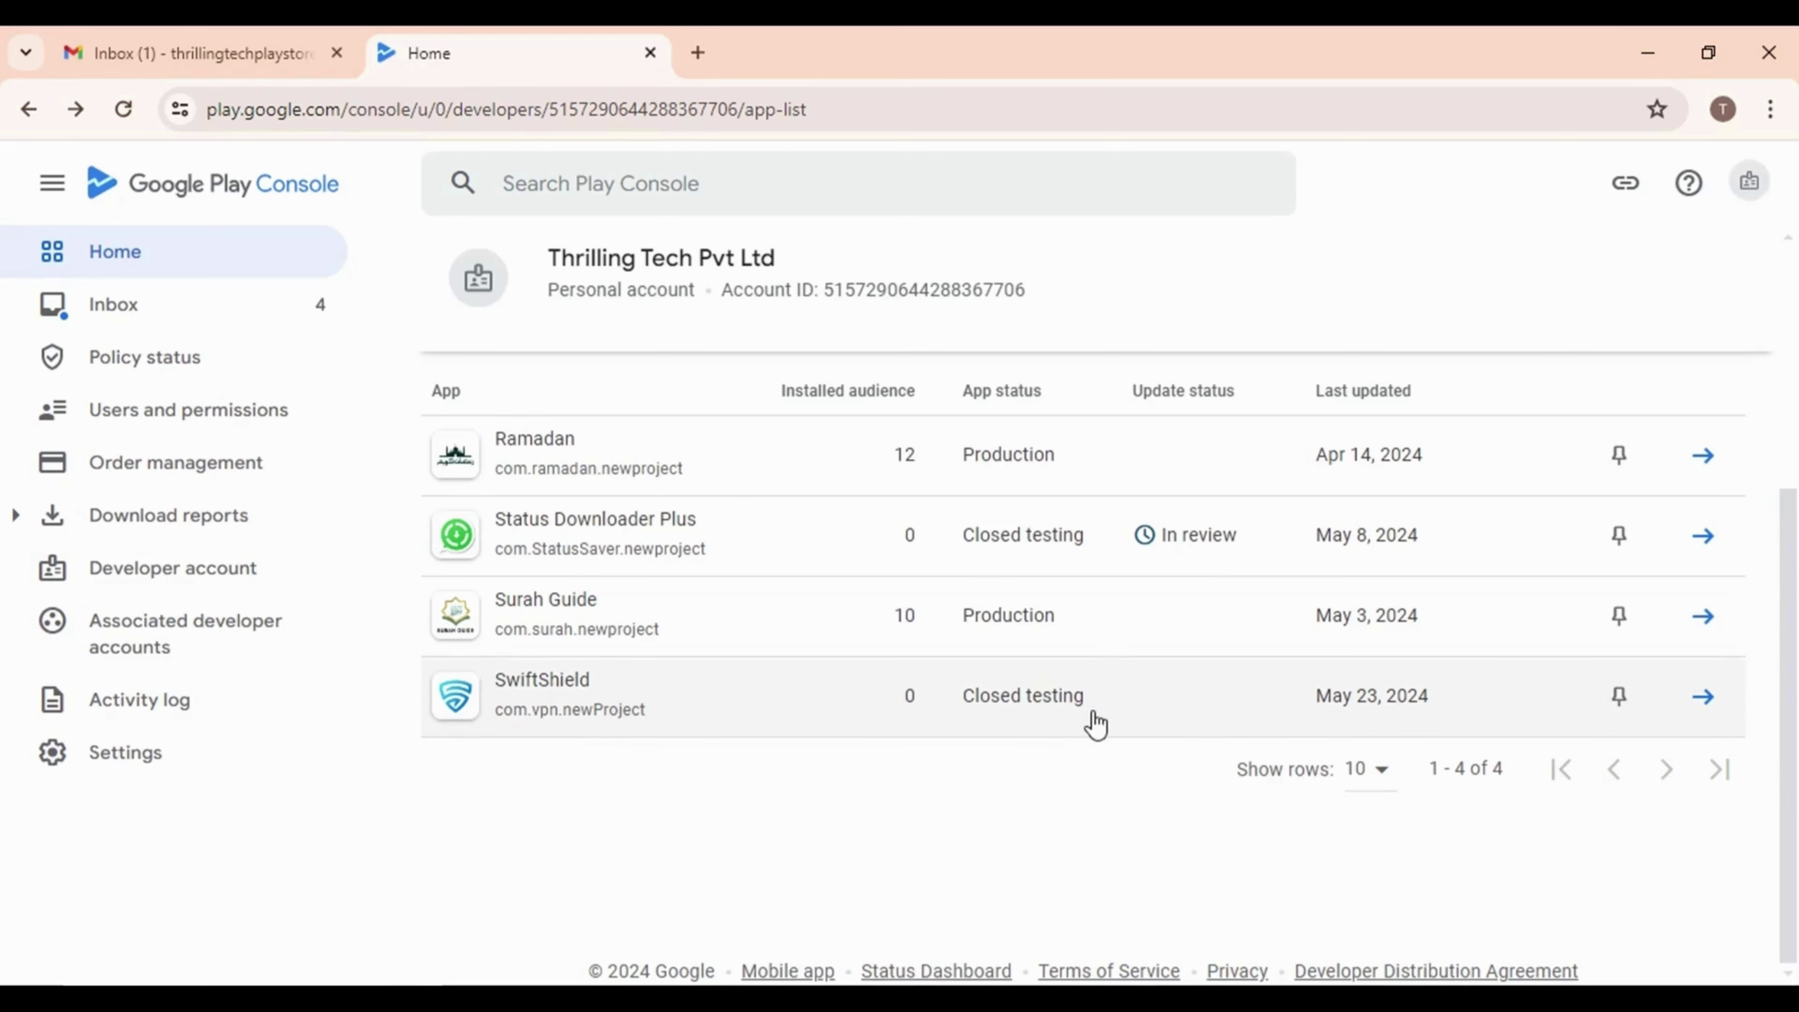
Open SwiftShield's dashboard and highlight the production access heading and 20-tester opt-in requirement
click(1047, 709)
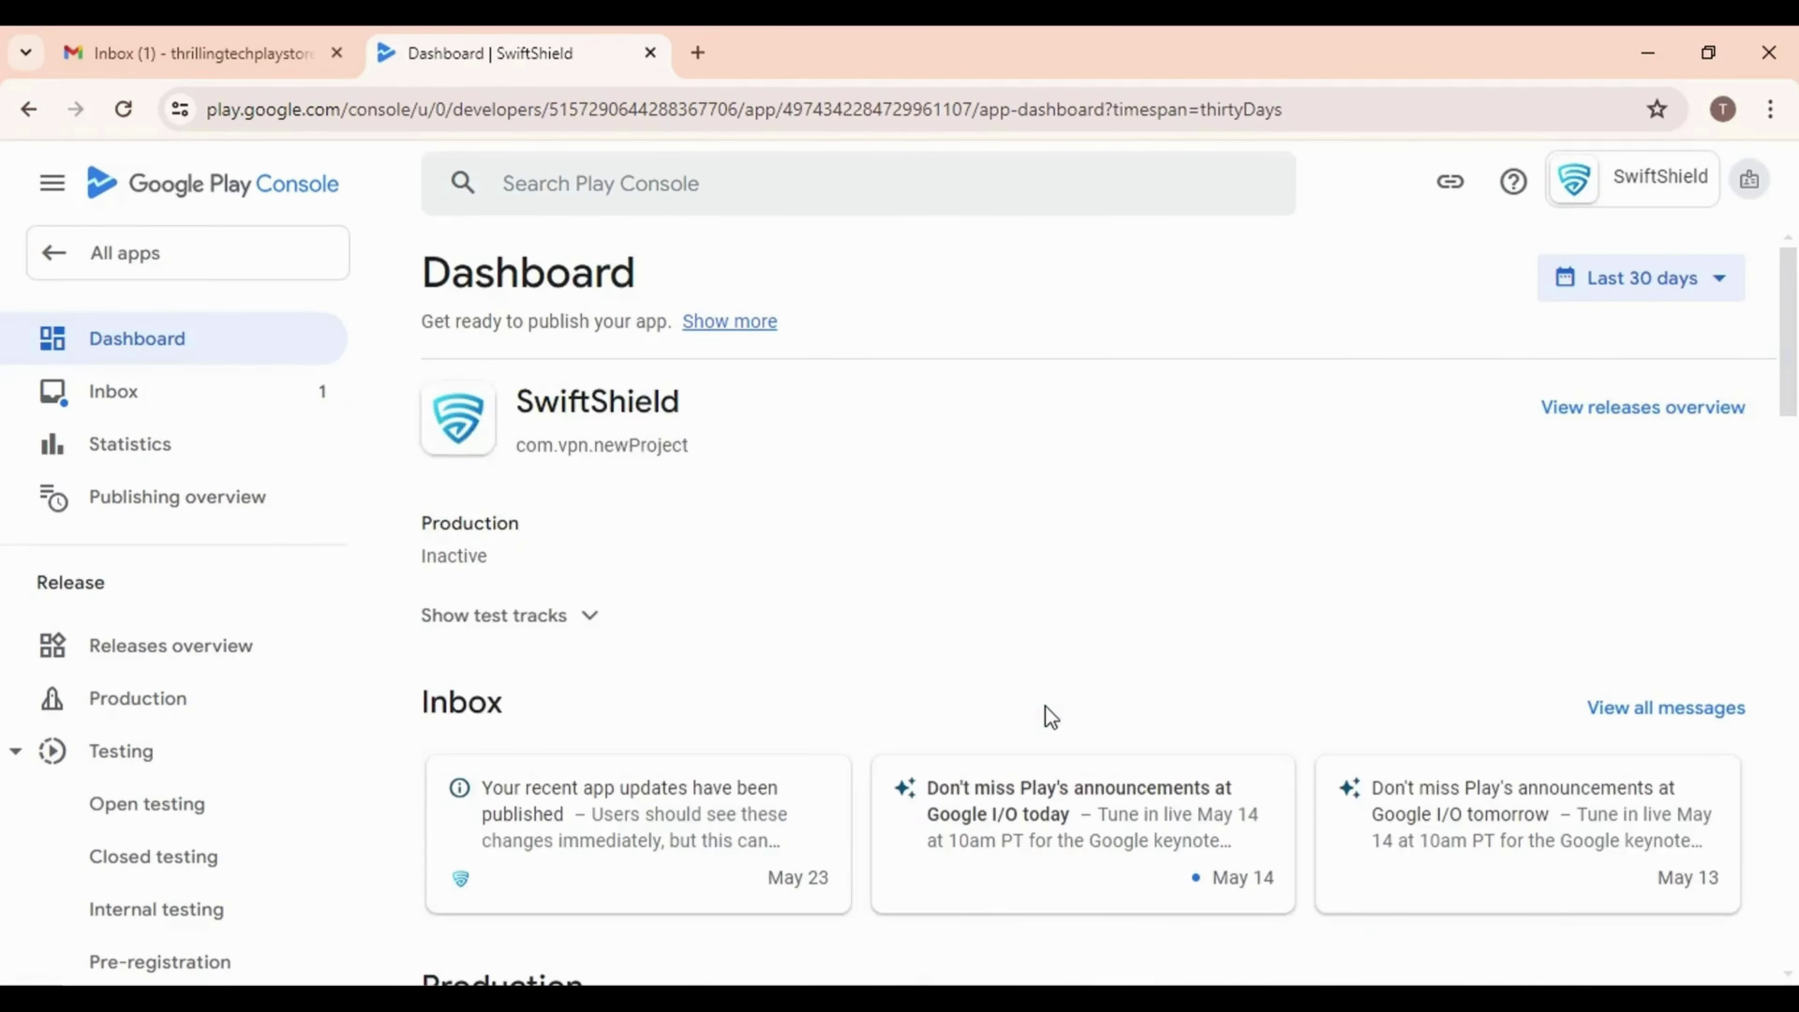
scroll(823, 703, down, 6)
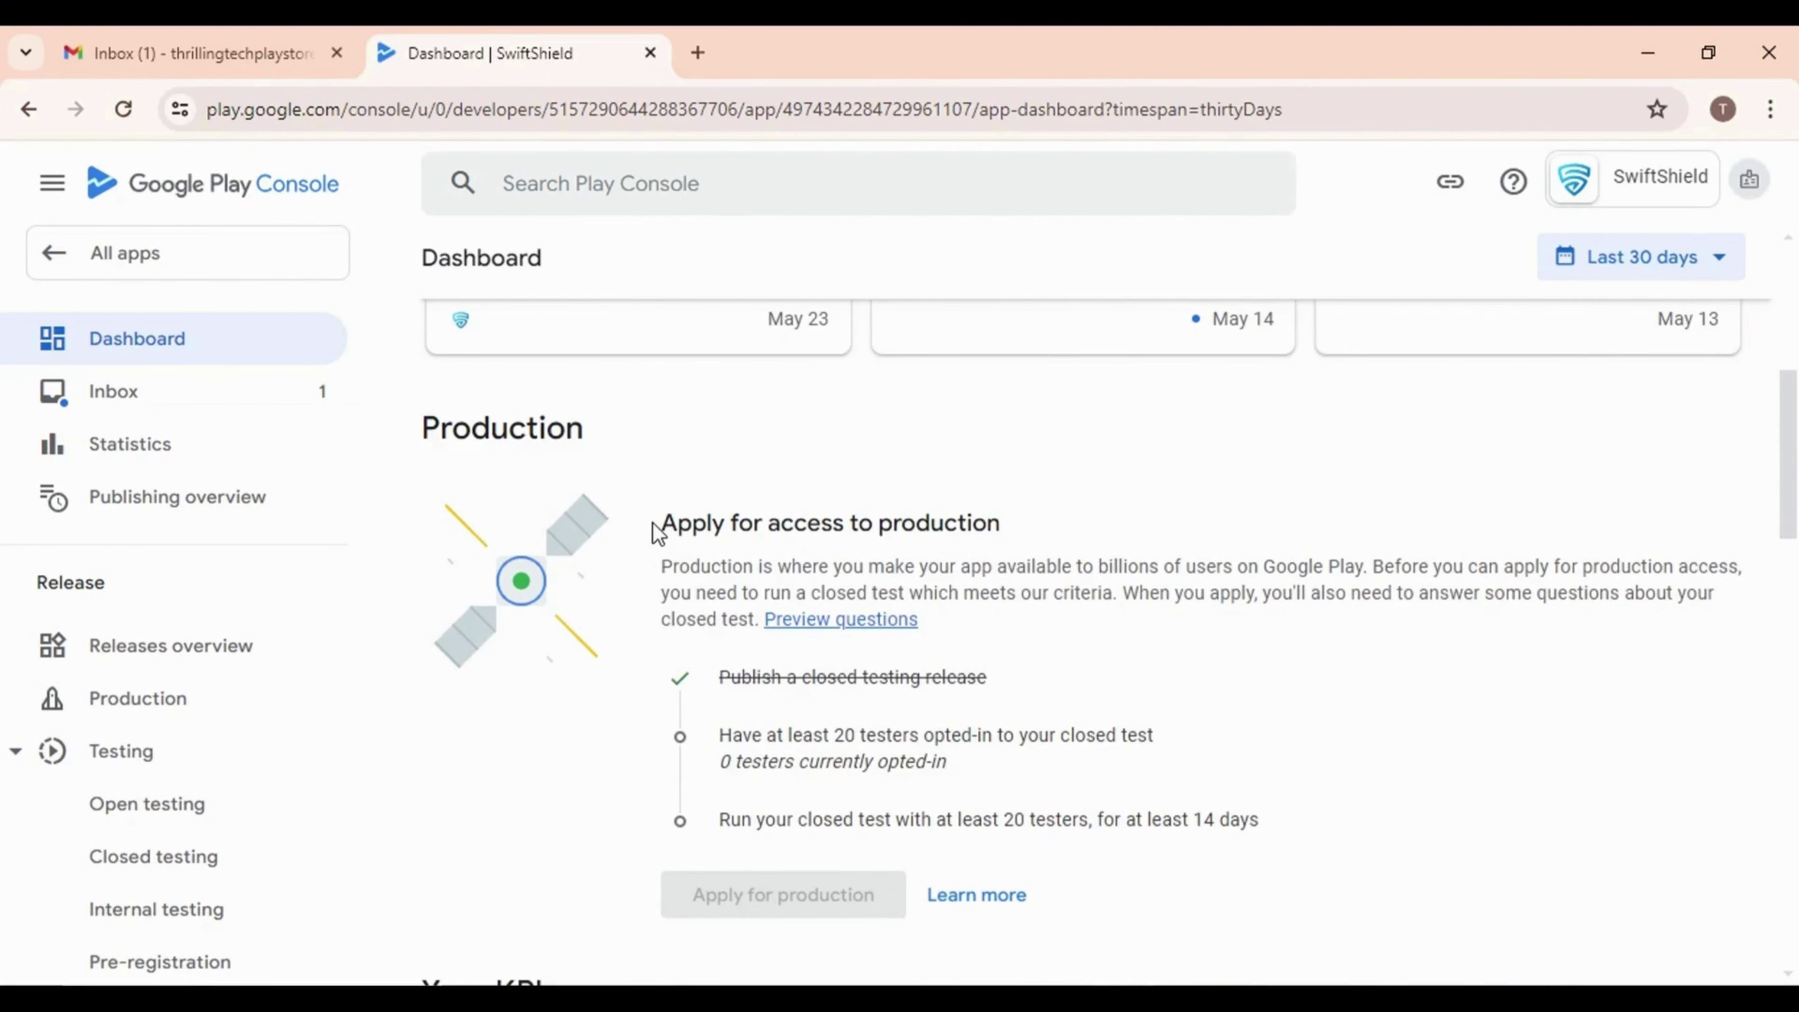
drag(658, 531, 1041, 524)
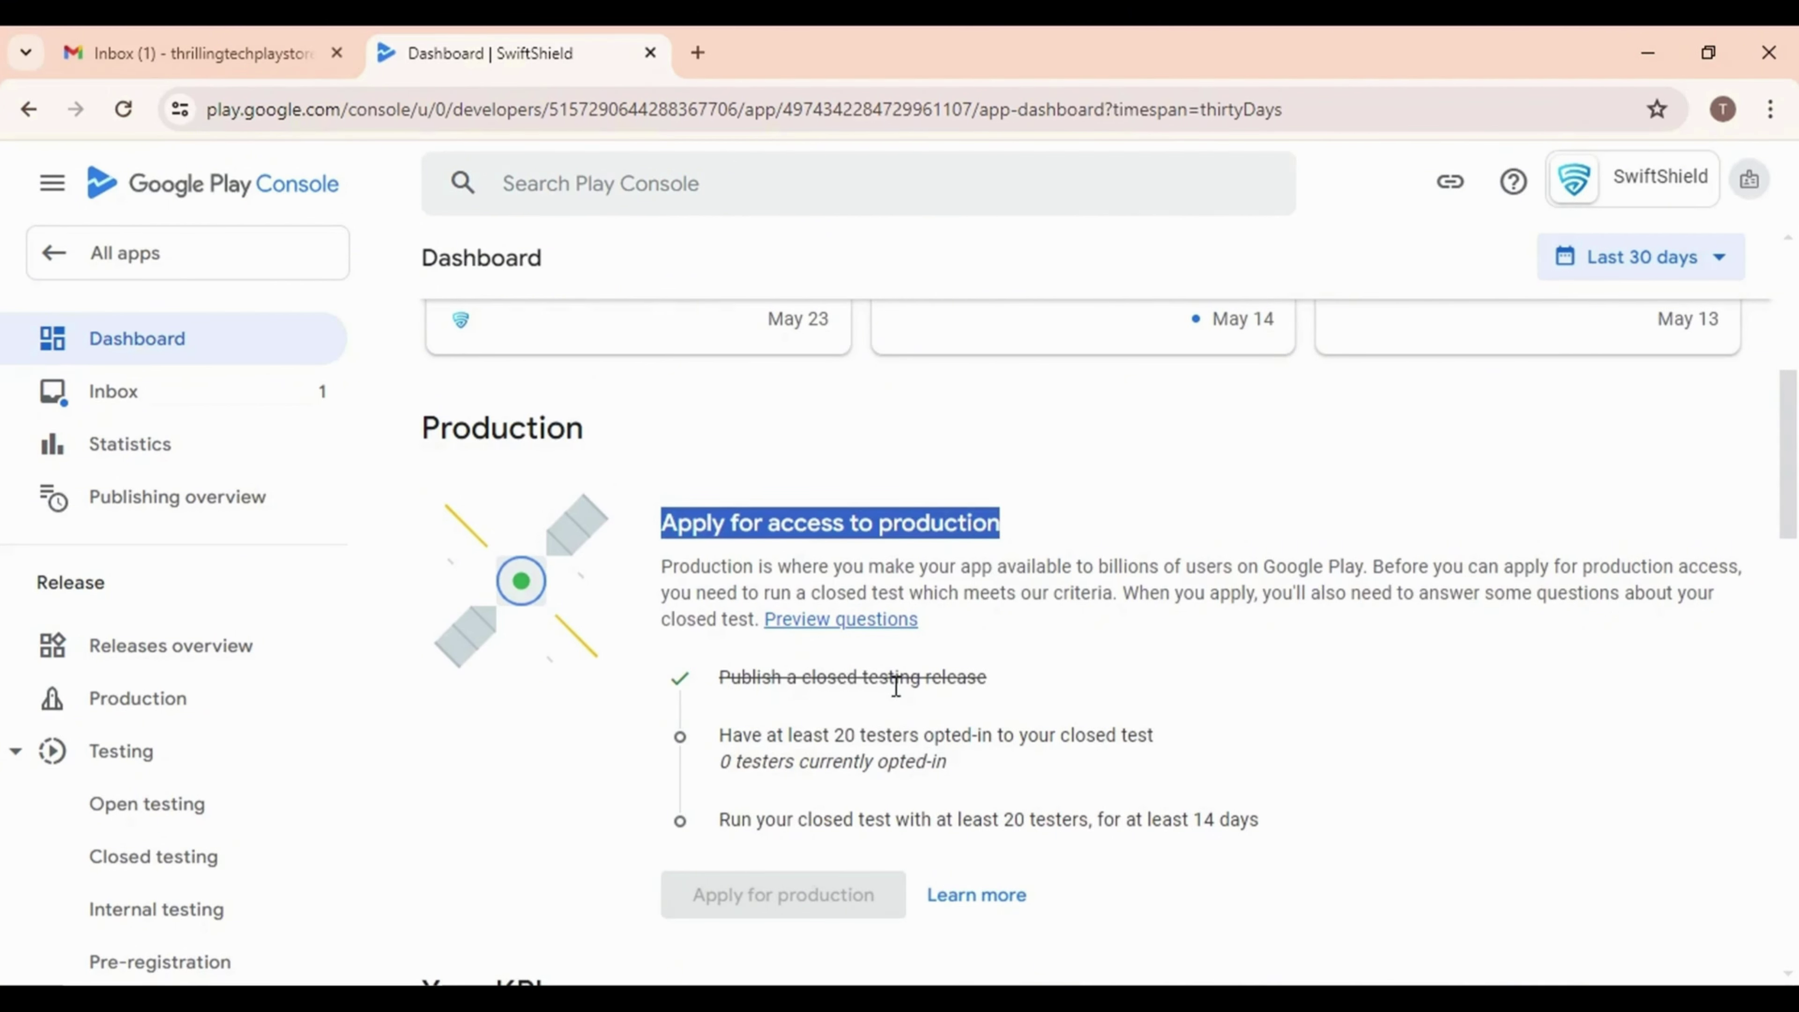
click(1044, 684)
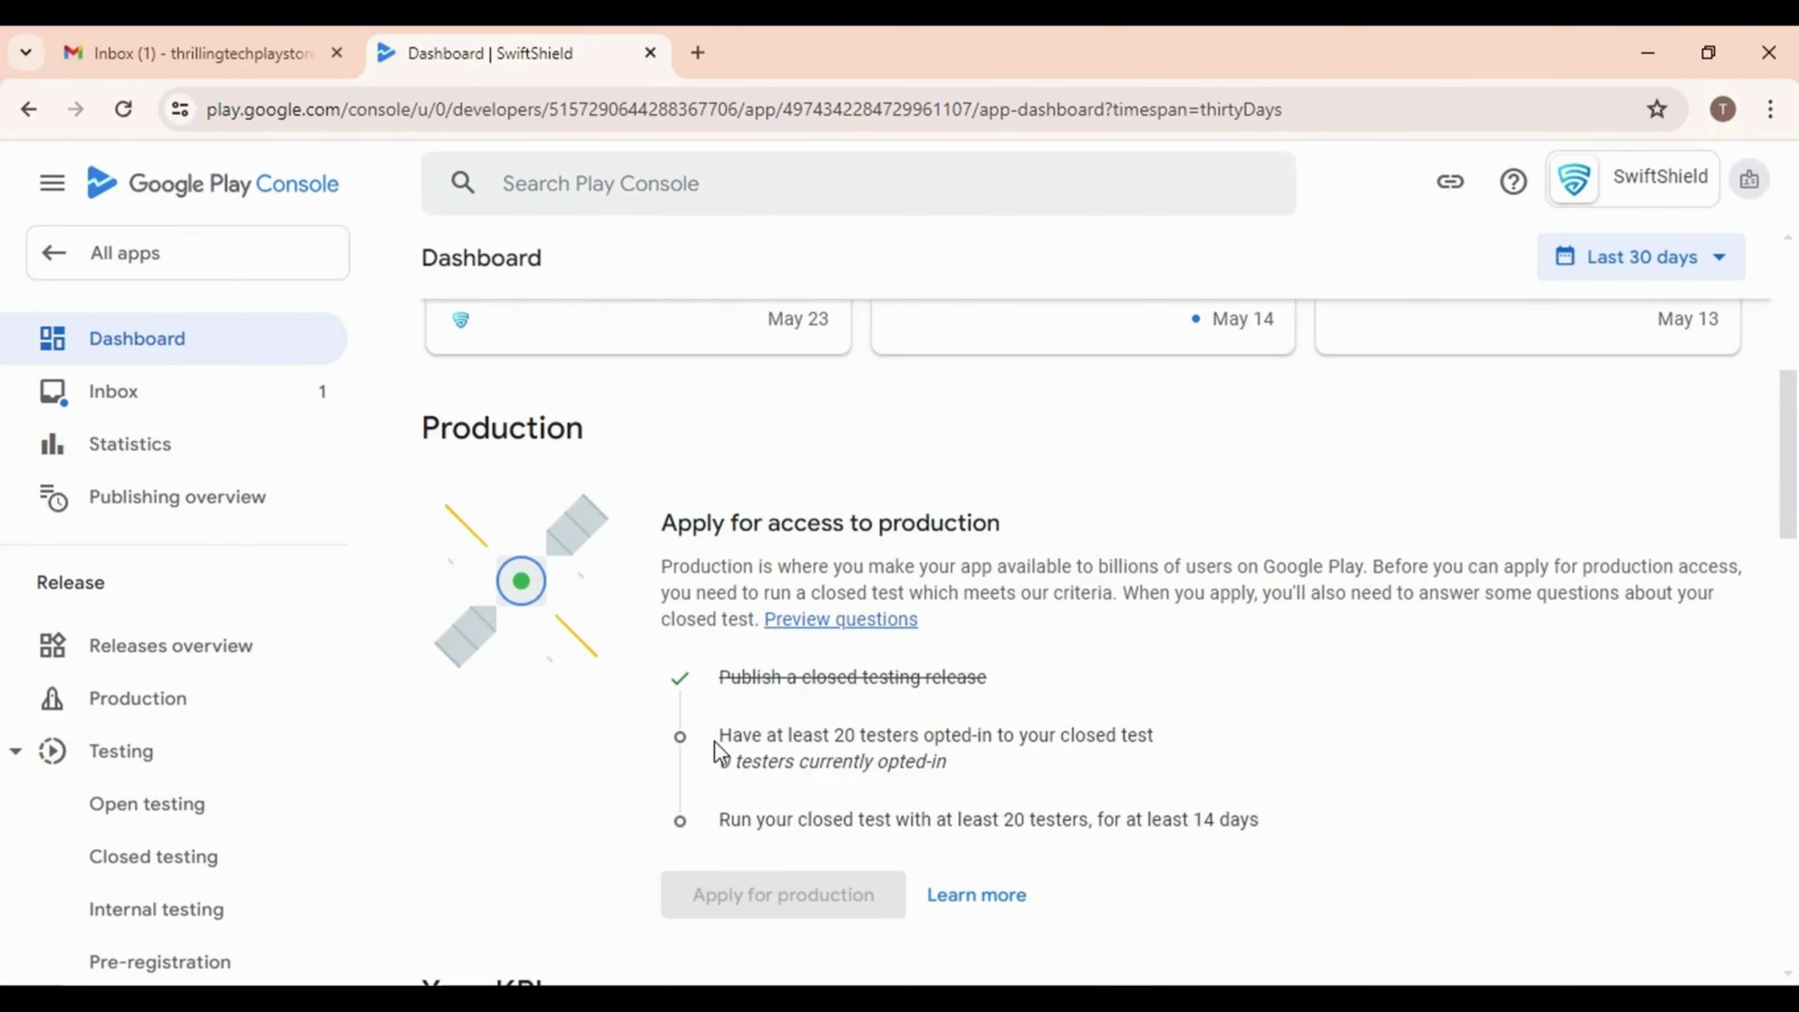
drag(715, 740, 980, 790)
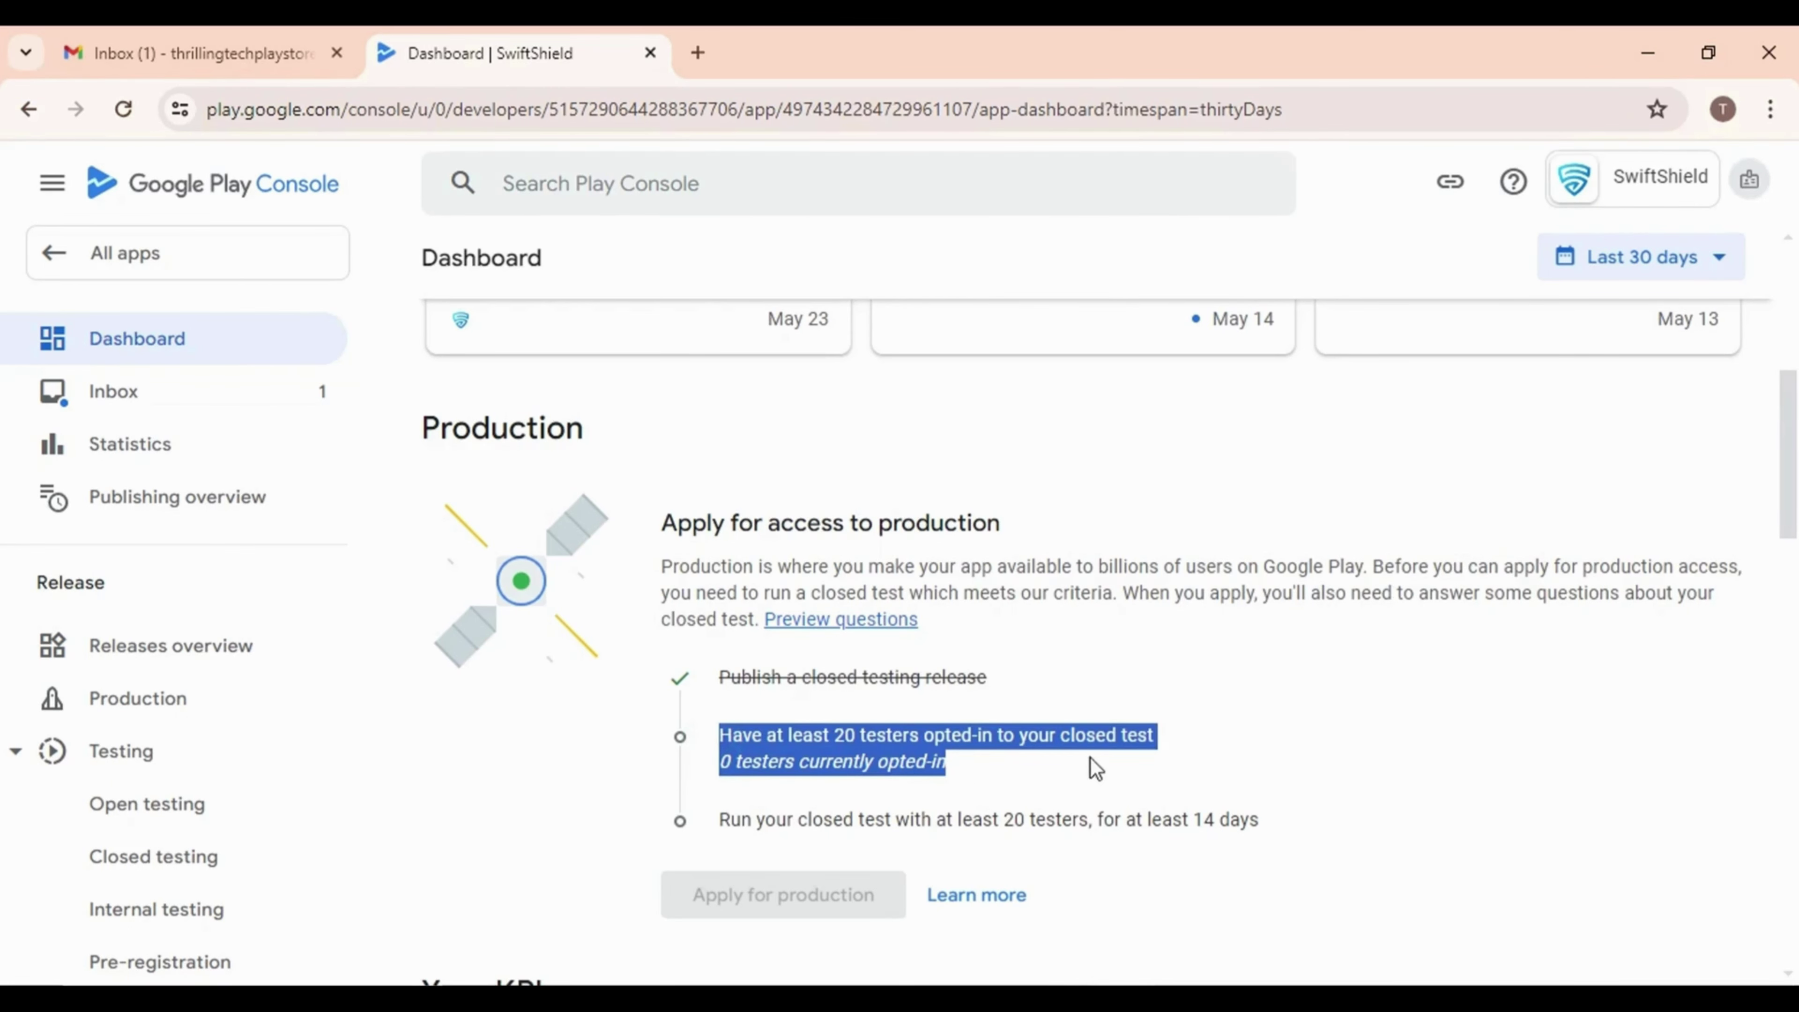
click(637, 763)
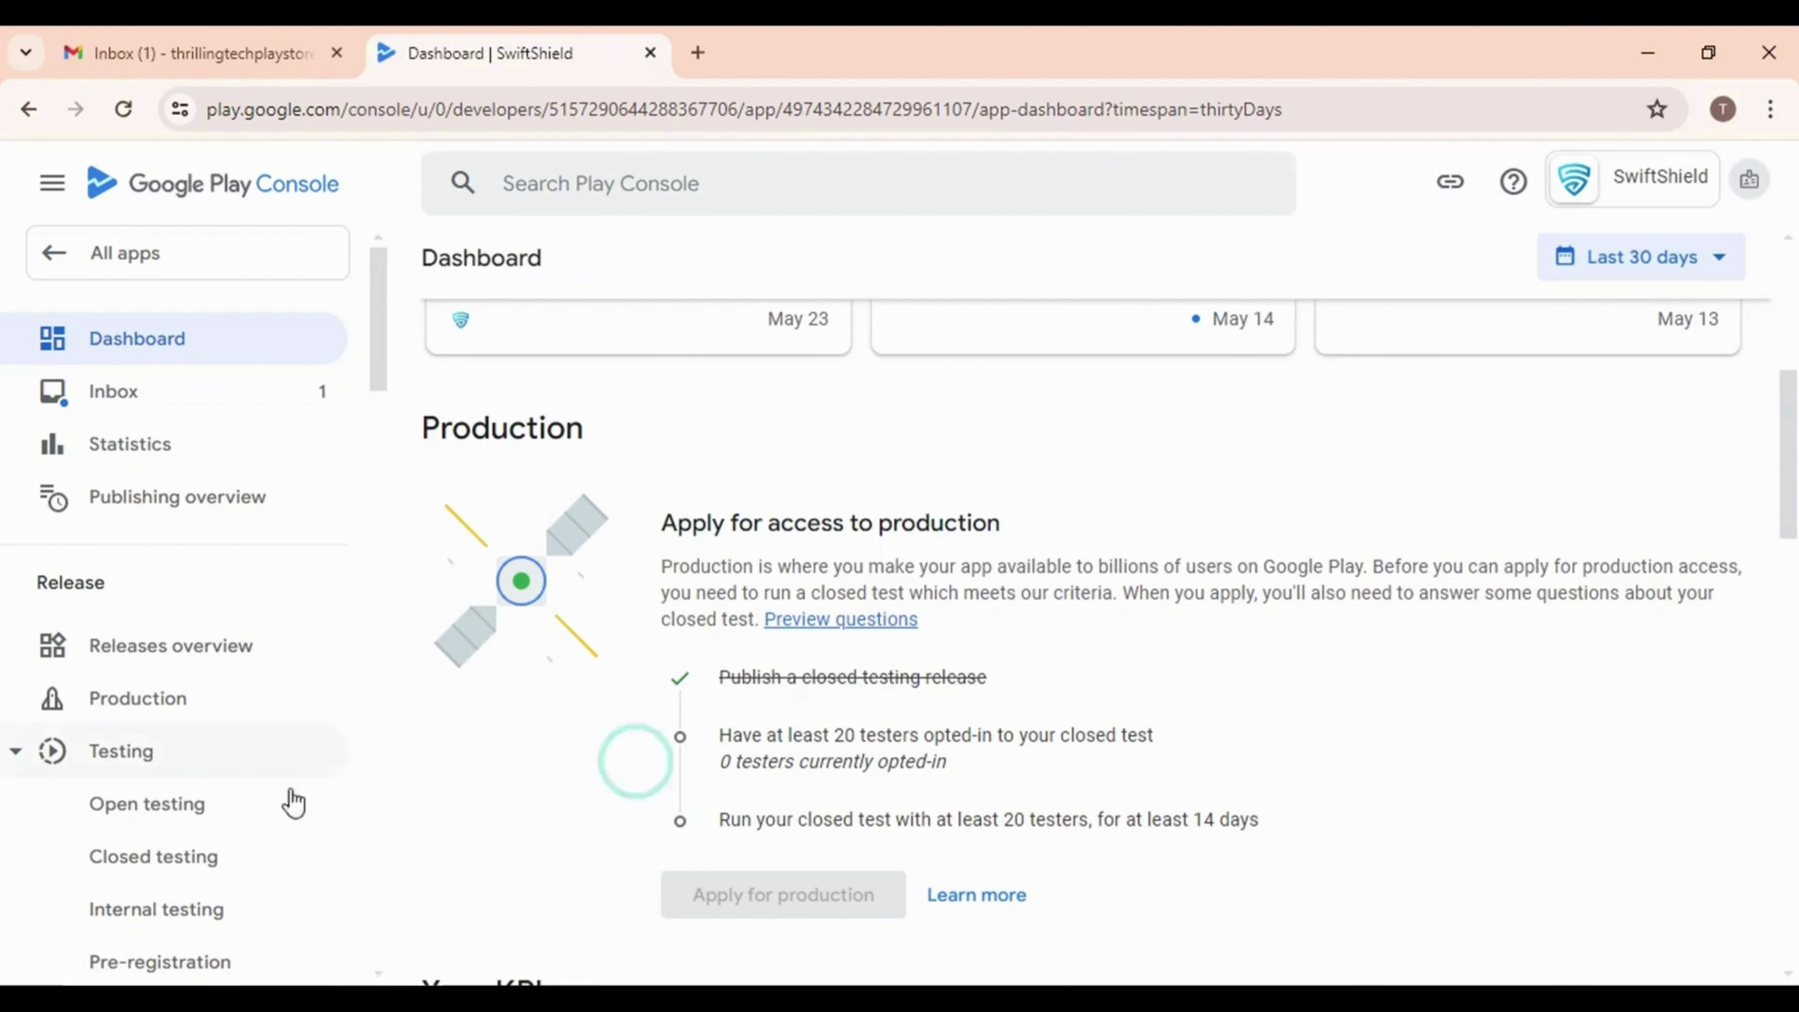
scroll(120, 892, down, 4)
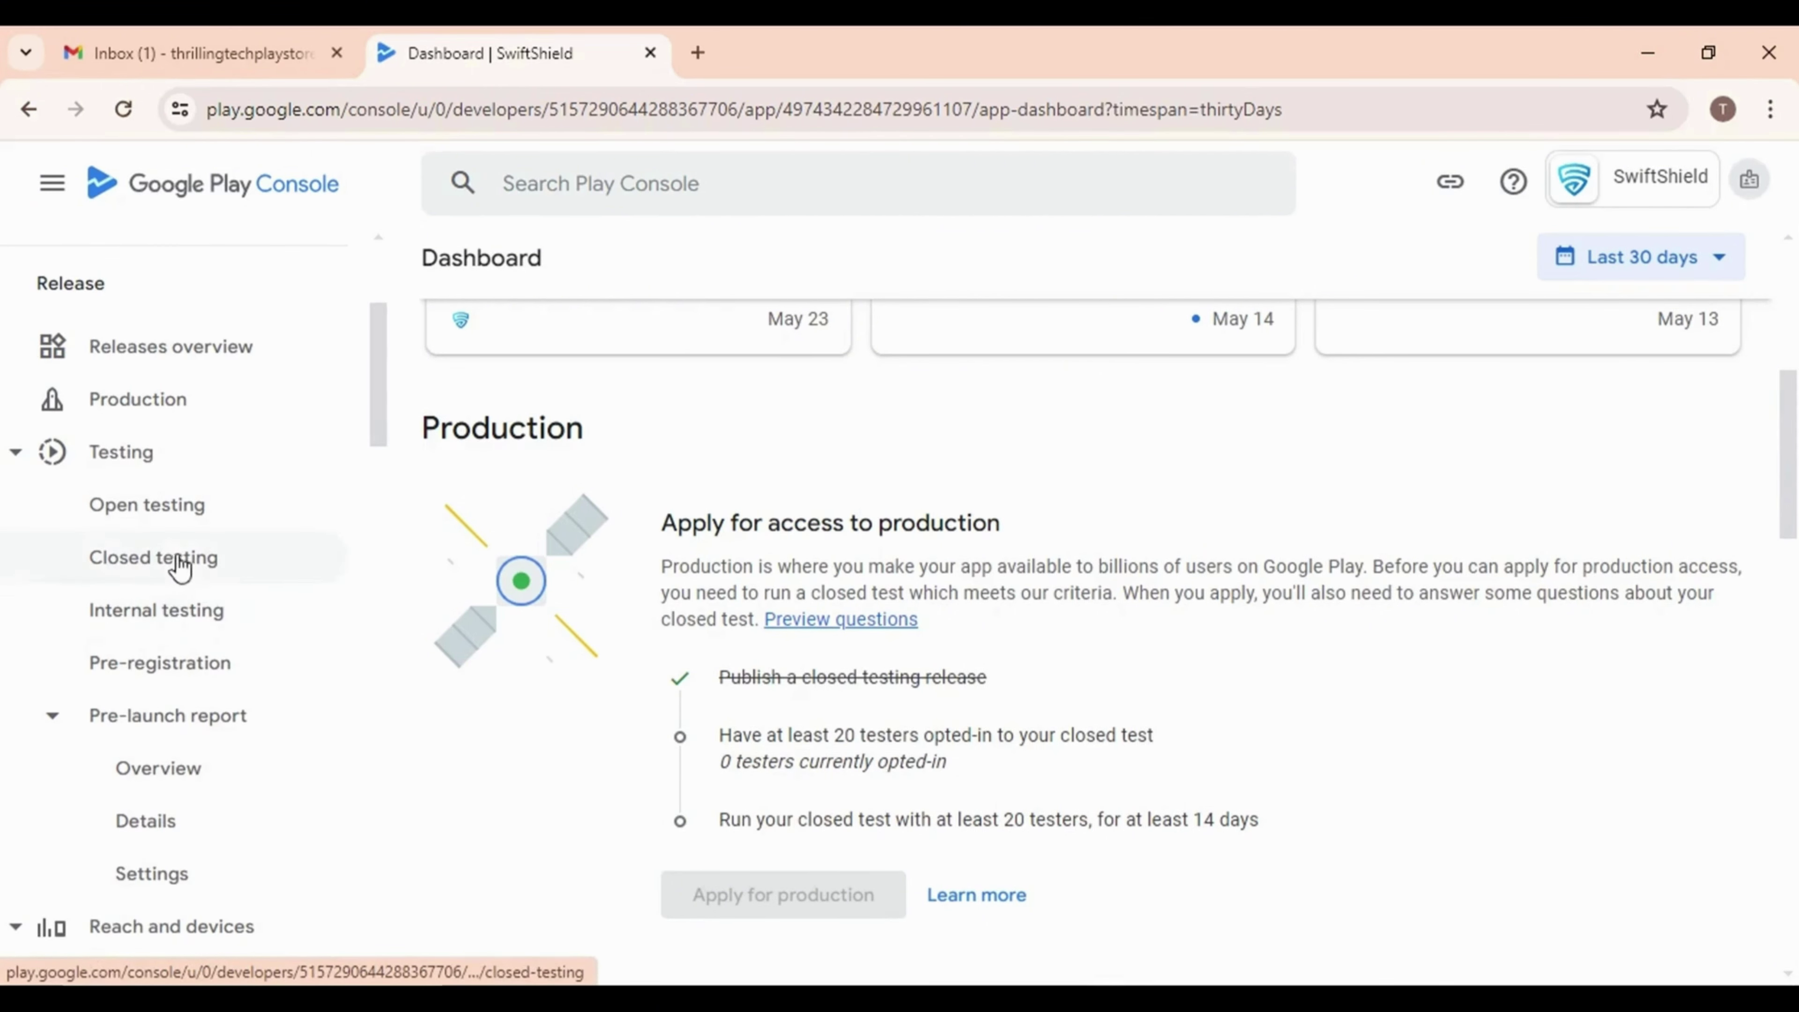
Open the Testers settings of the Closed testing - Alpha track
click(181, 565)
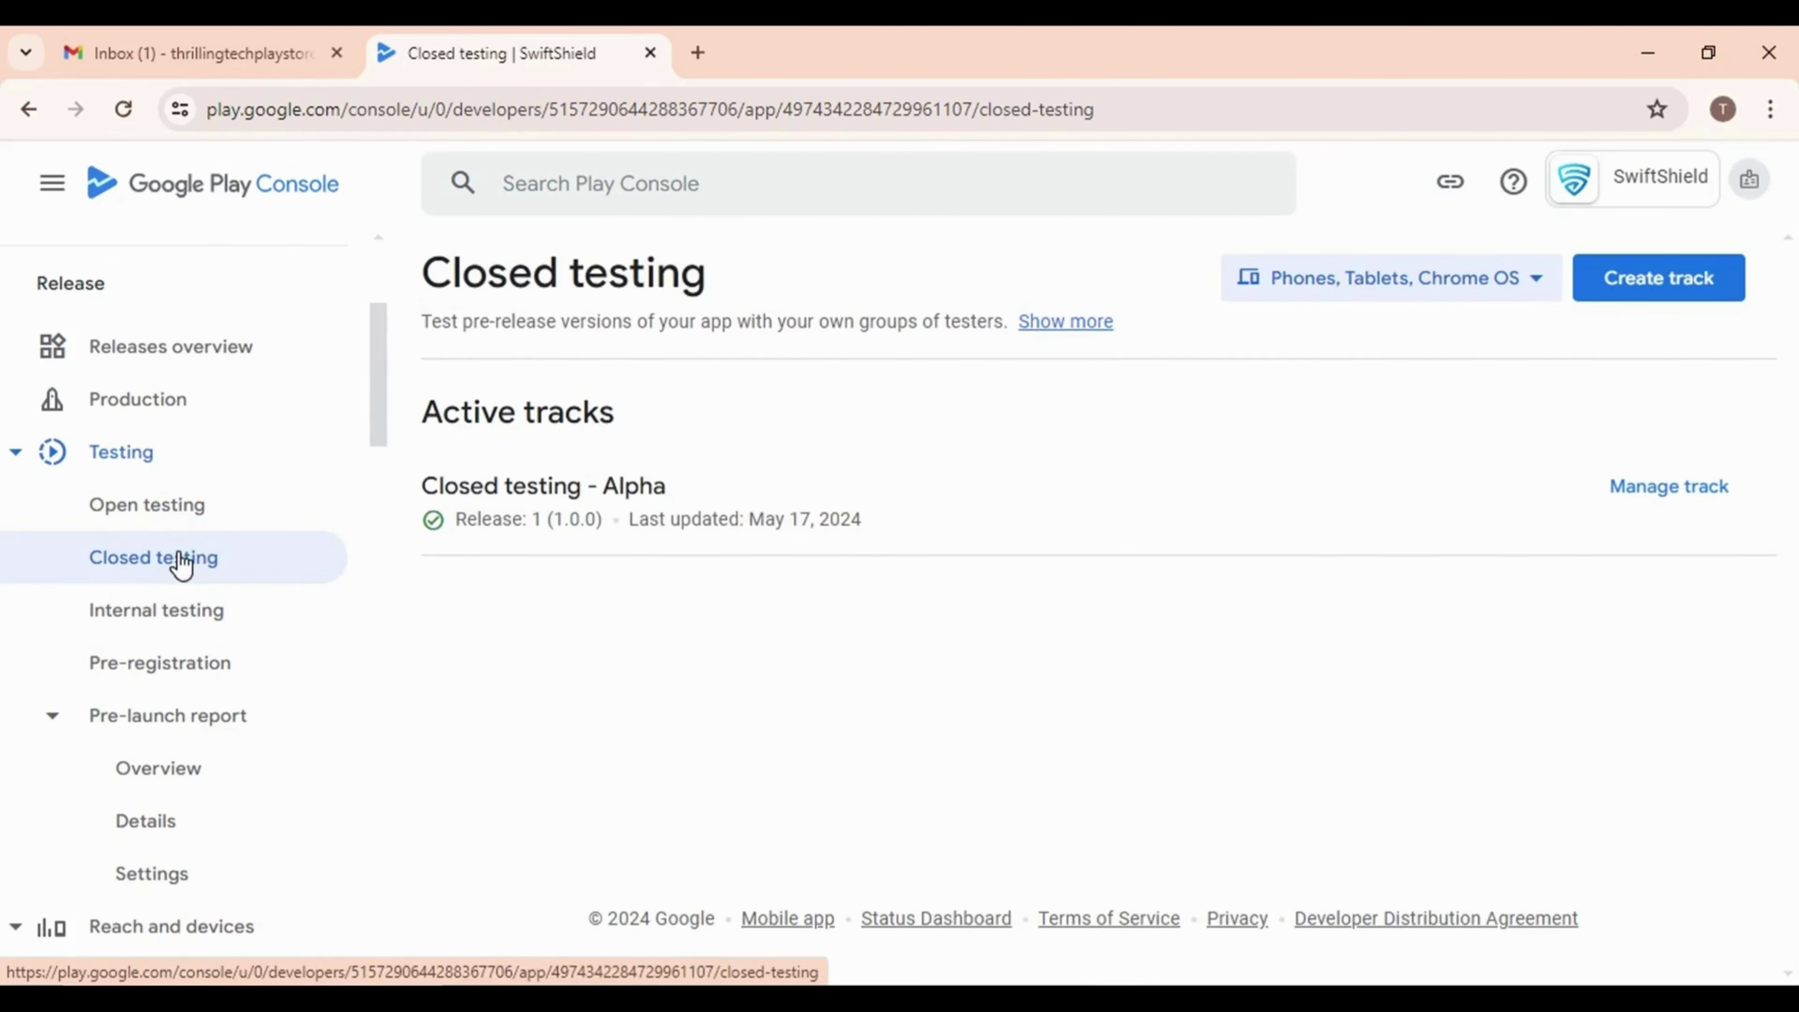
click(1669, 489)
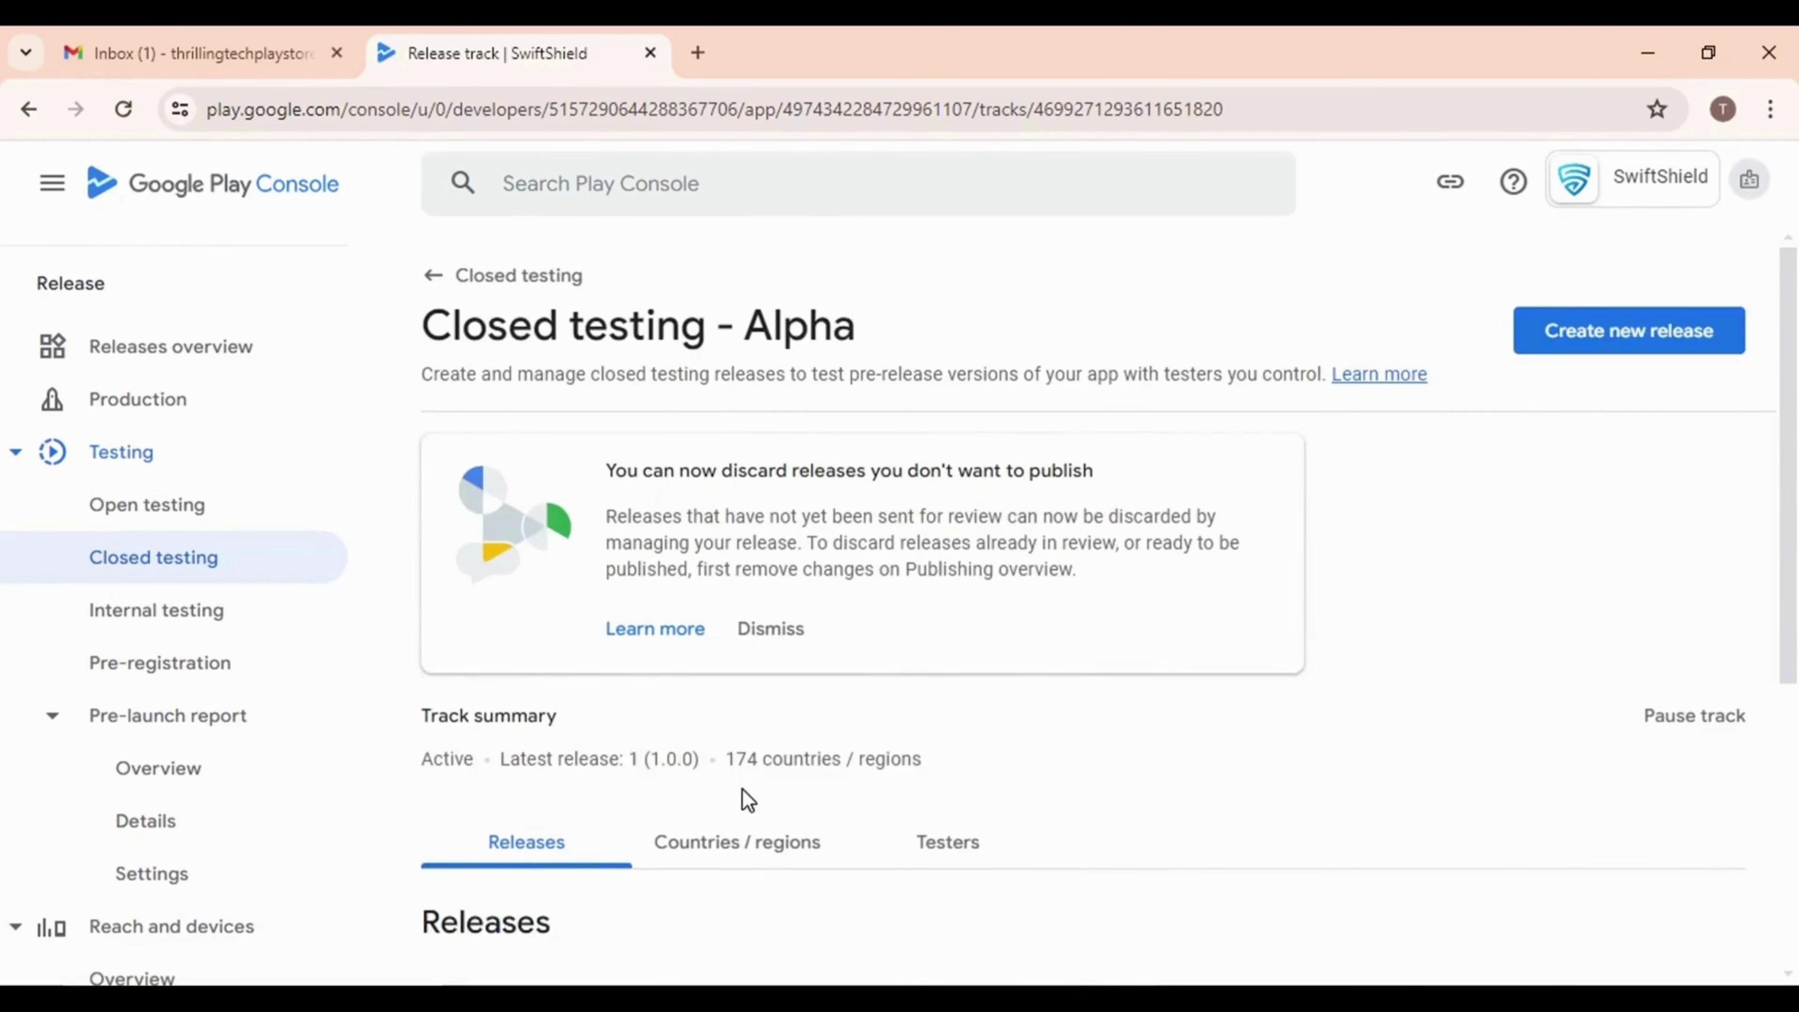
scroll(742, 788, down, 4)
click(964, 551)
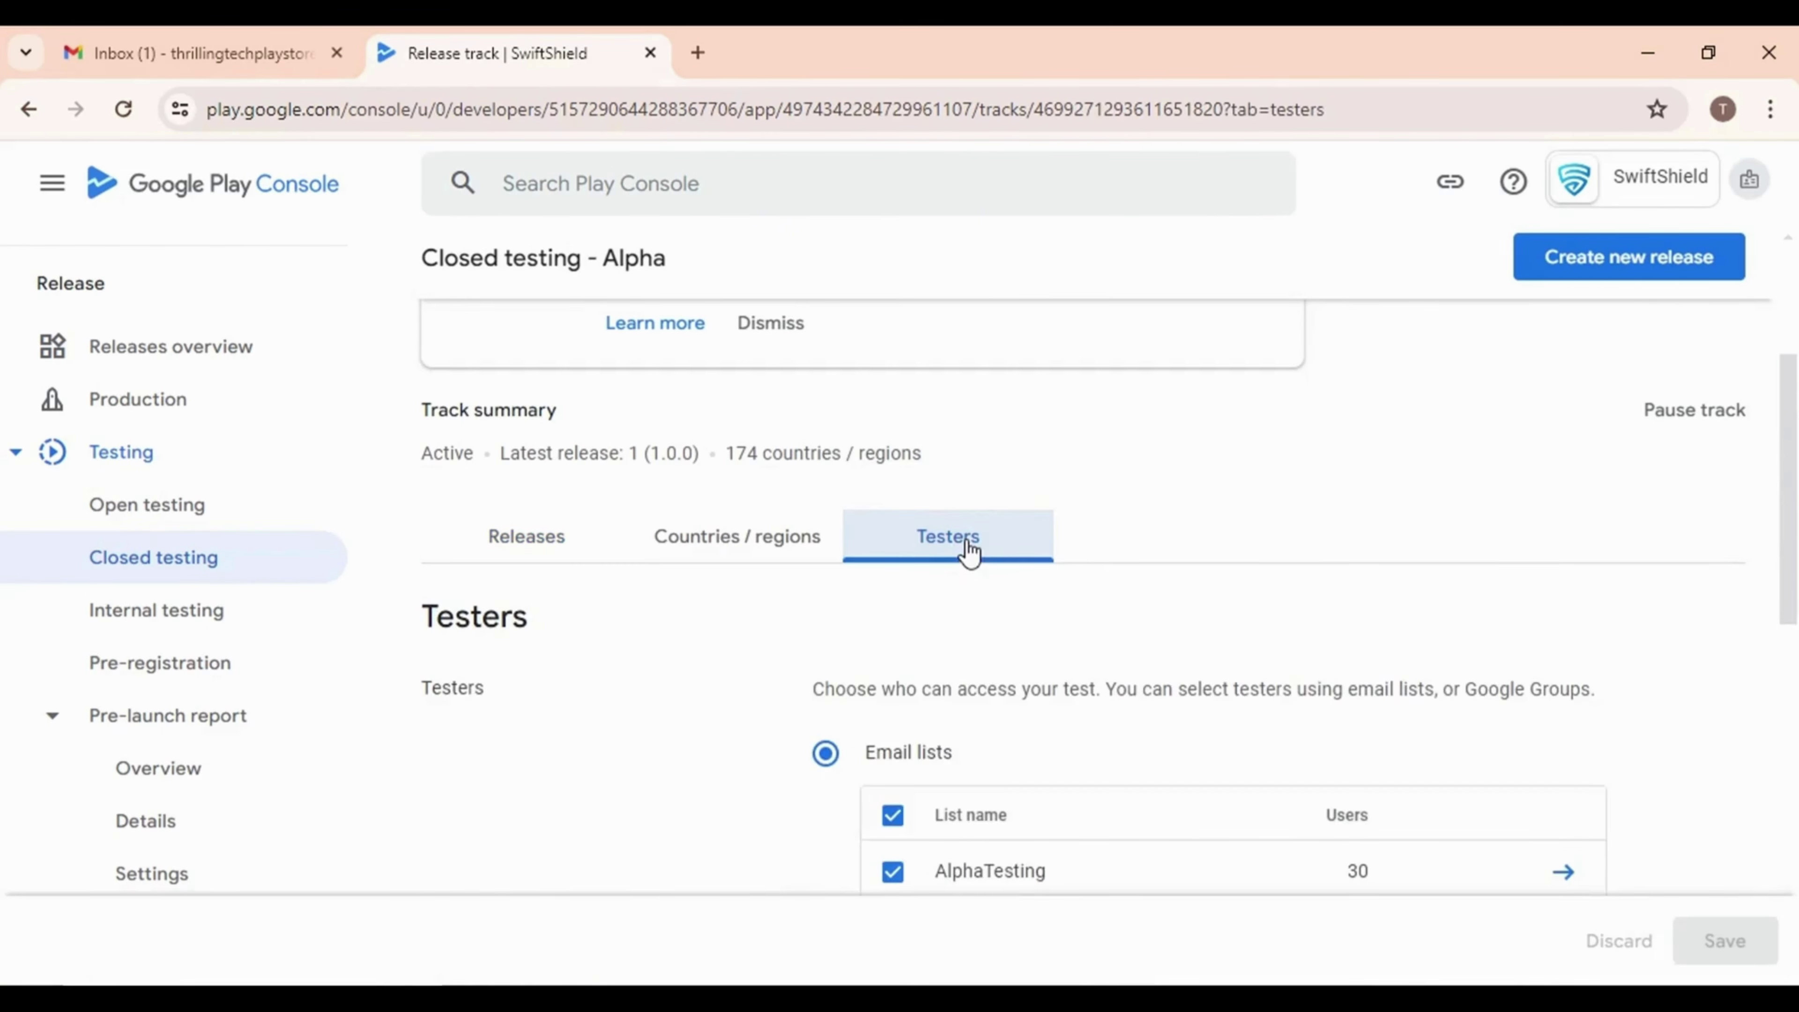
scroll(952, 723, down, 10)
scroll(953, 716, down, 2)
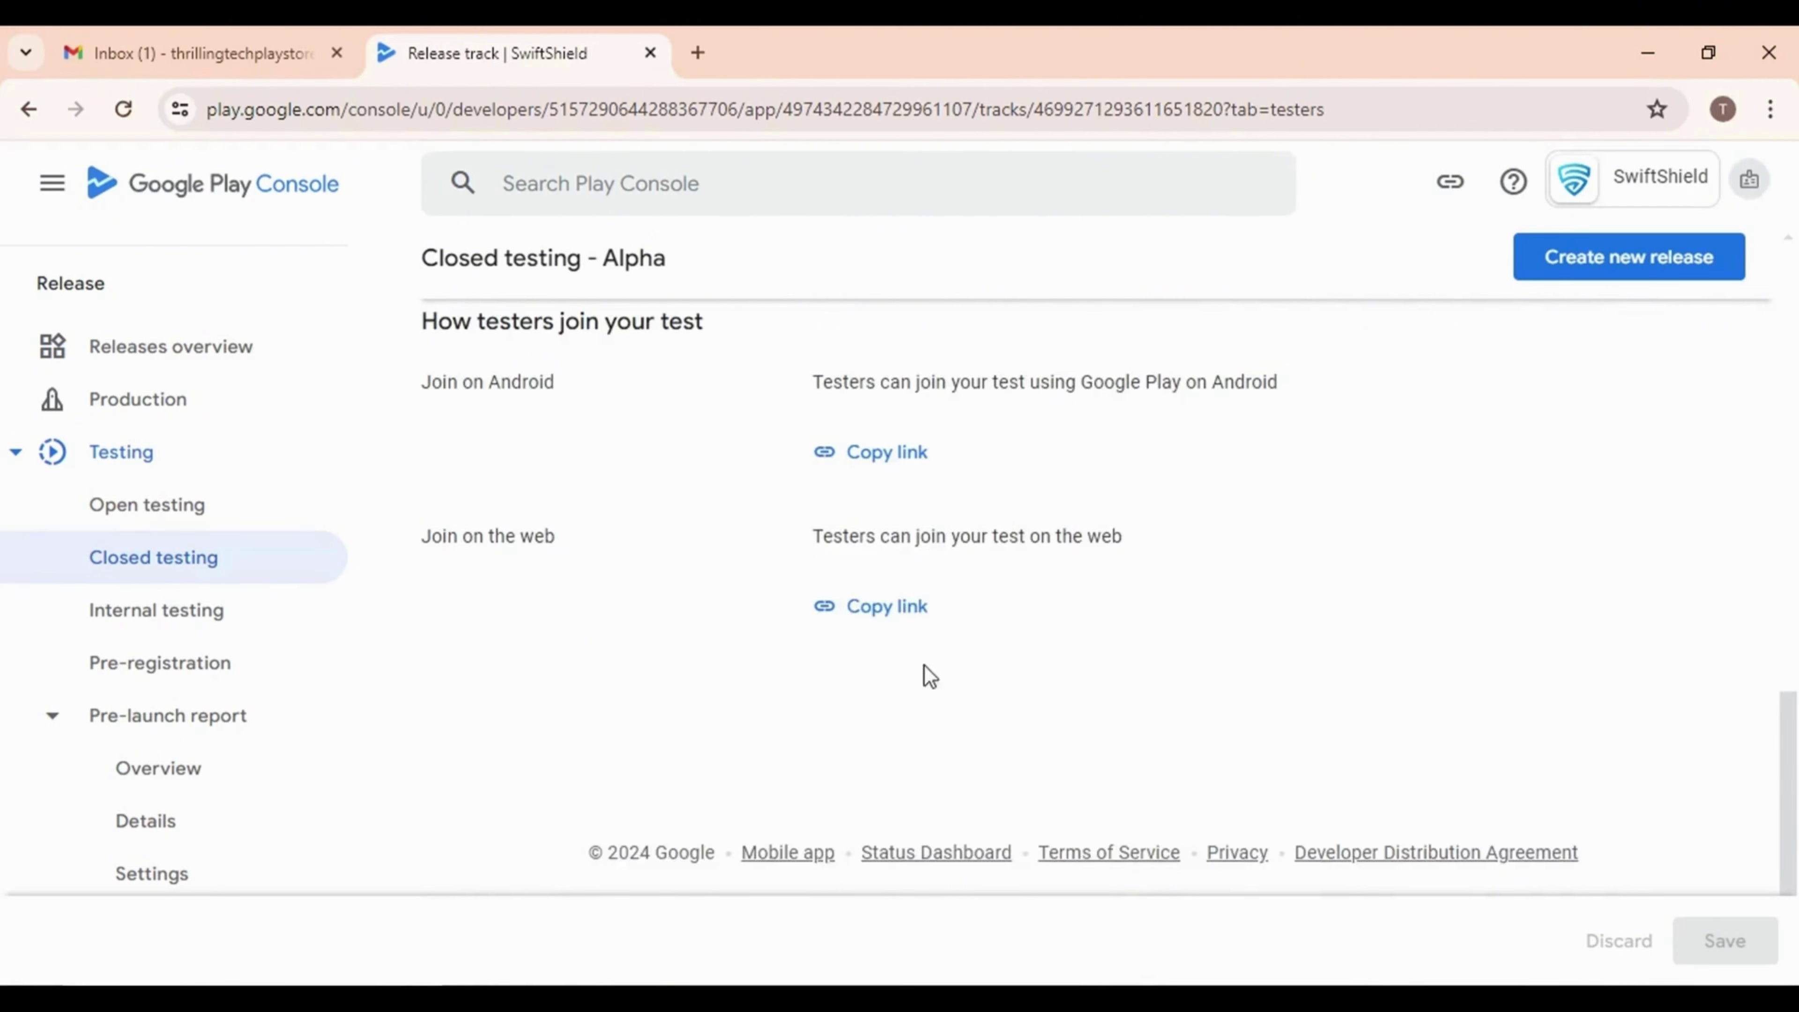
scroll(923, 674, up, 2)
Copy the Join on Android opt-in link and switch to the Gmail inbox
drag(412, 684, 575, 681)
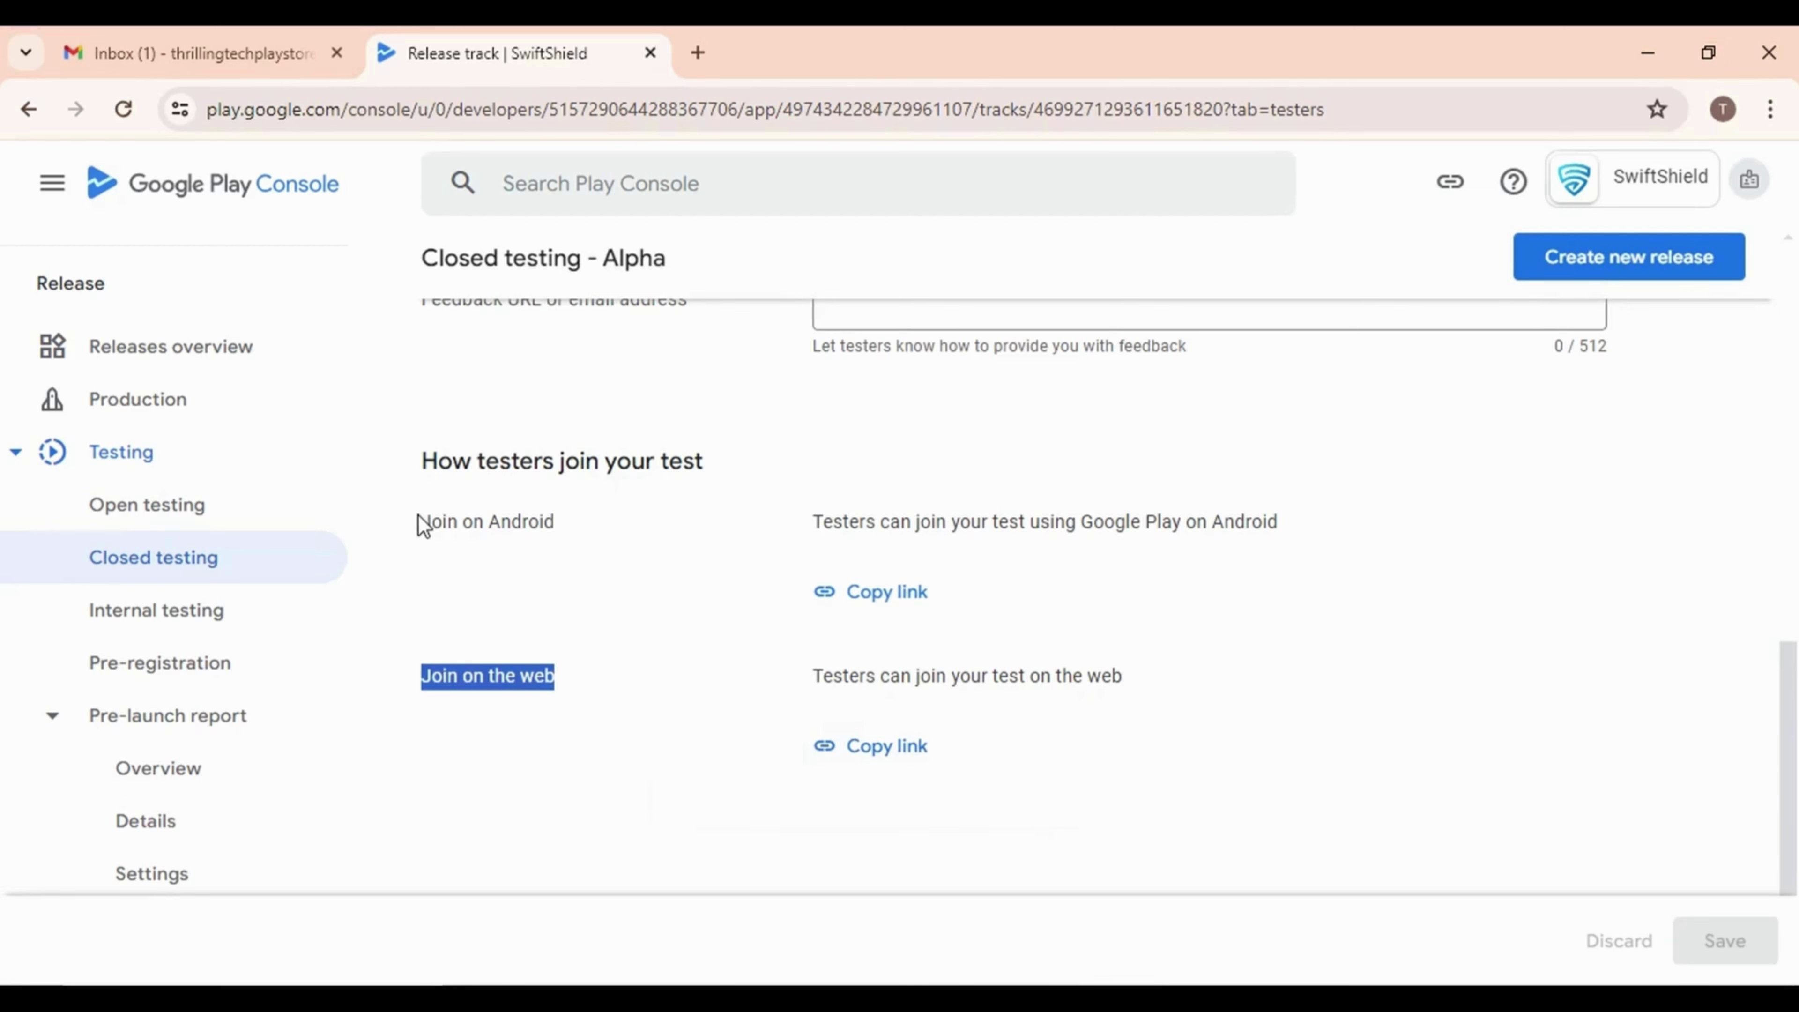
drag(418, 522, 594, 527)
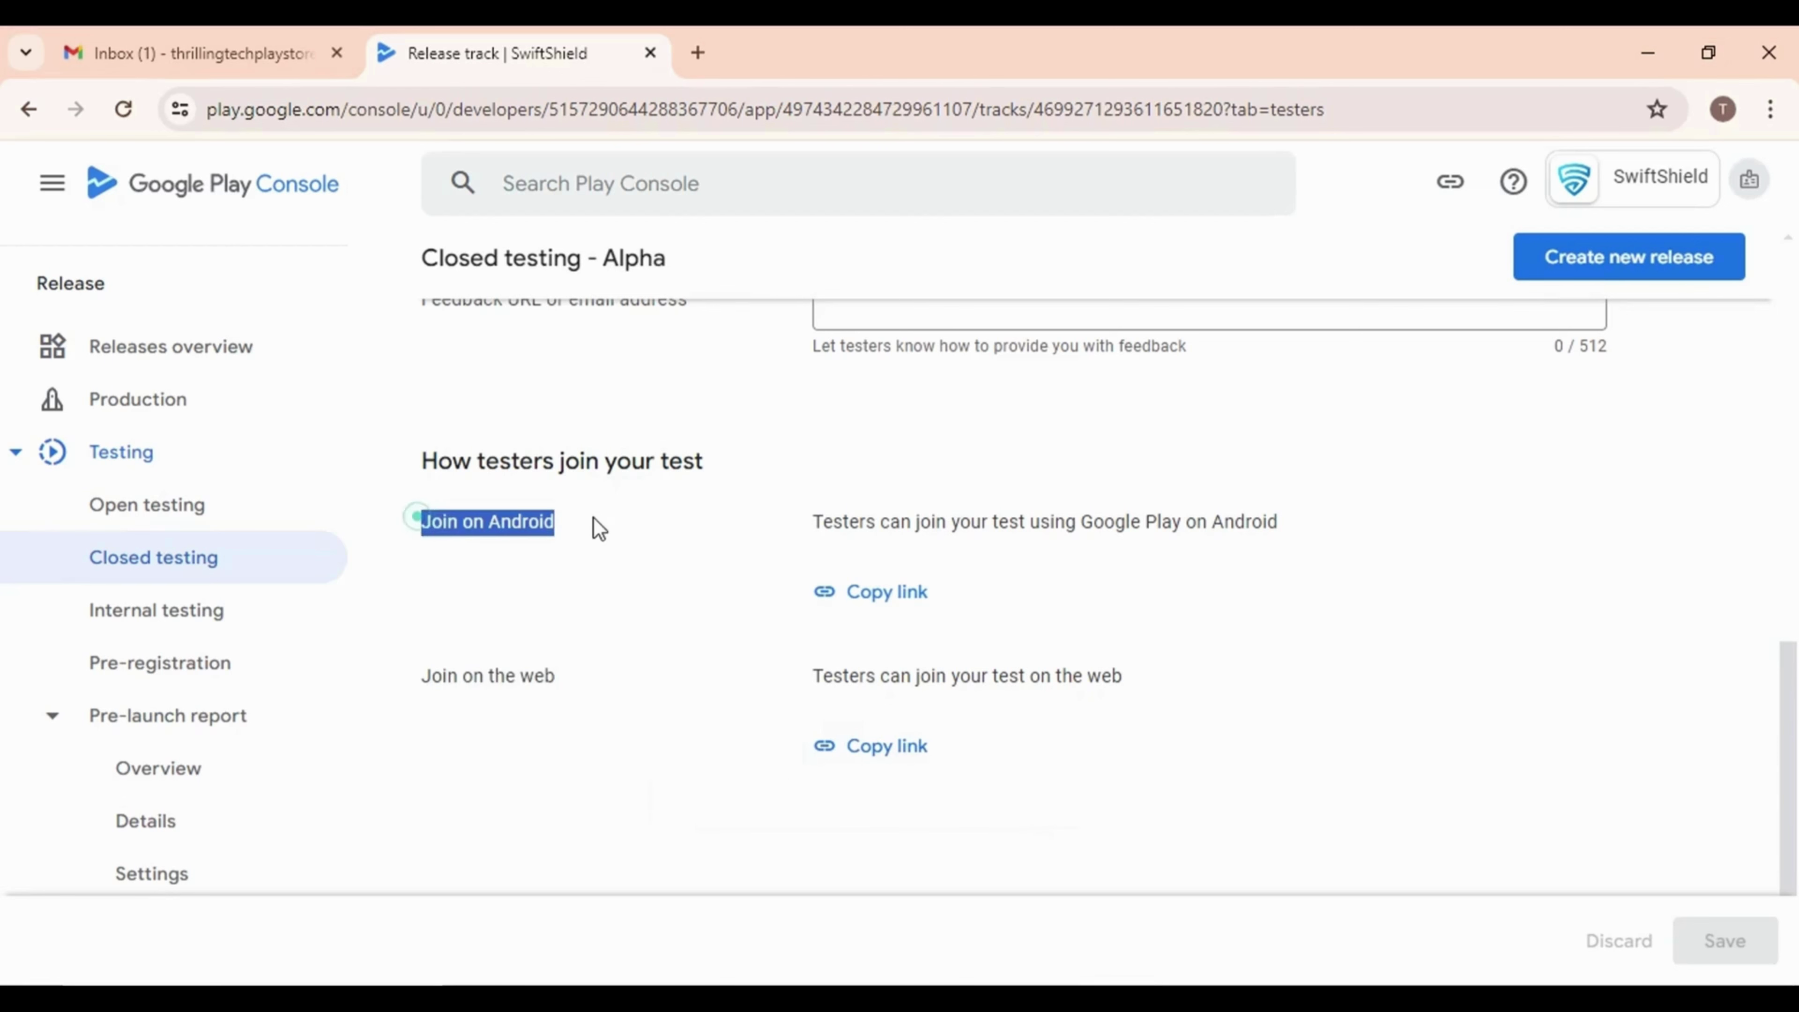
click(882, 602)
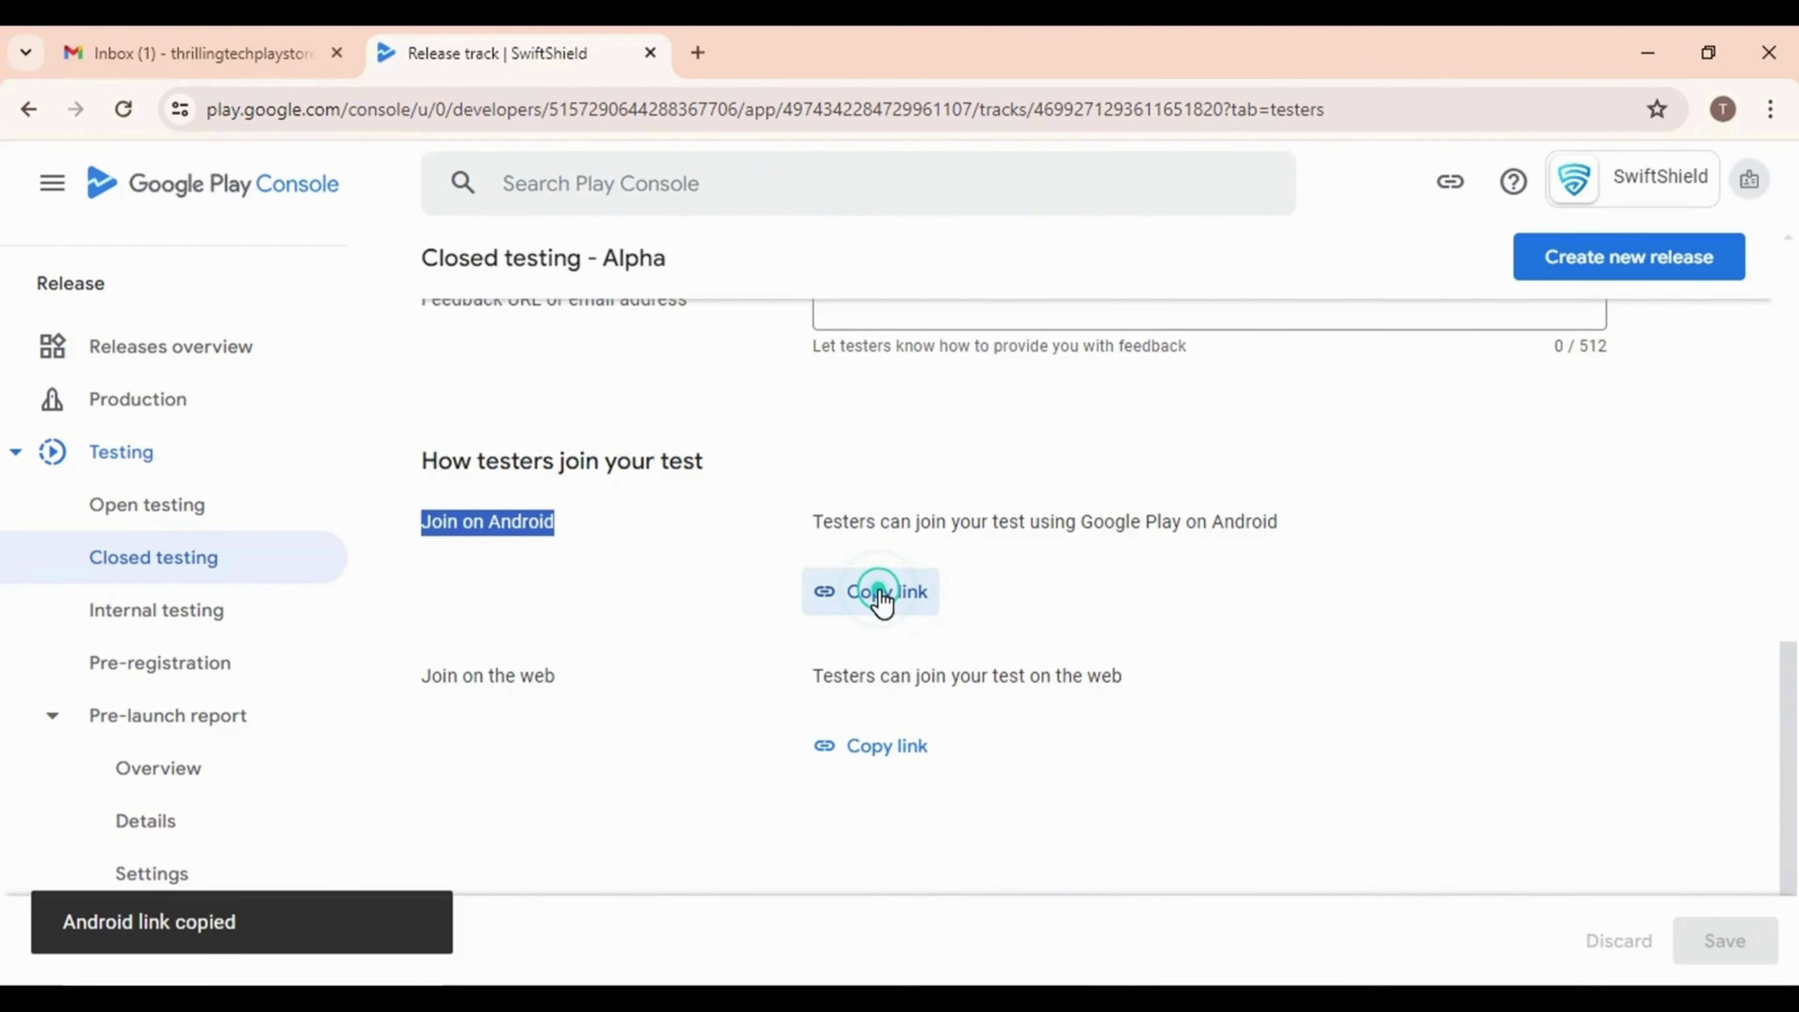
click(905, 603)
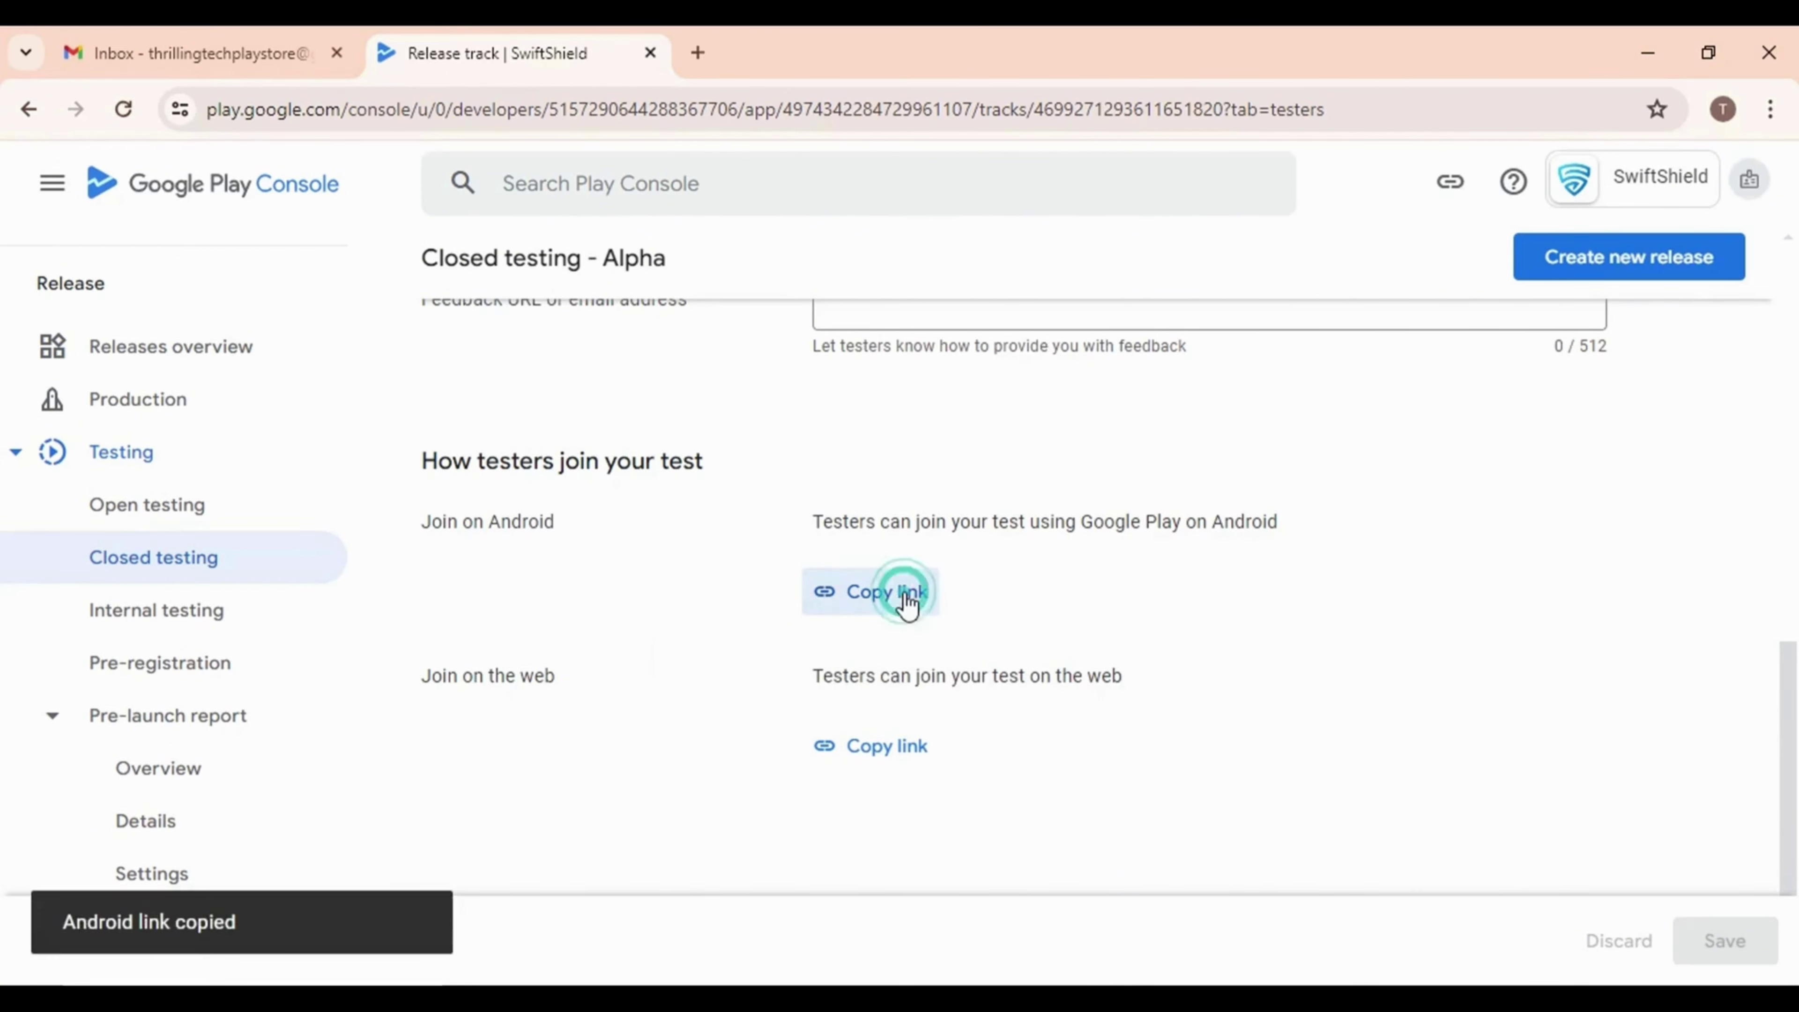
click(288, 38)
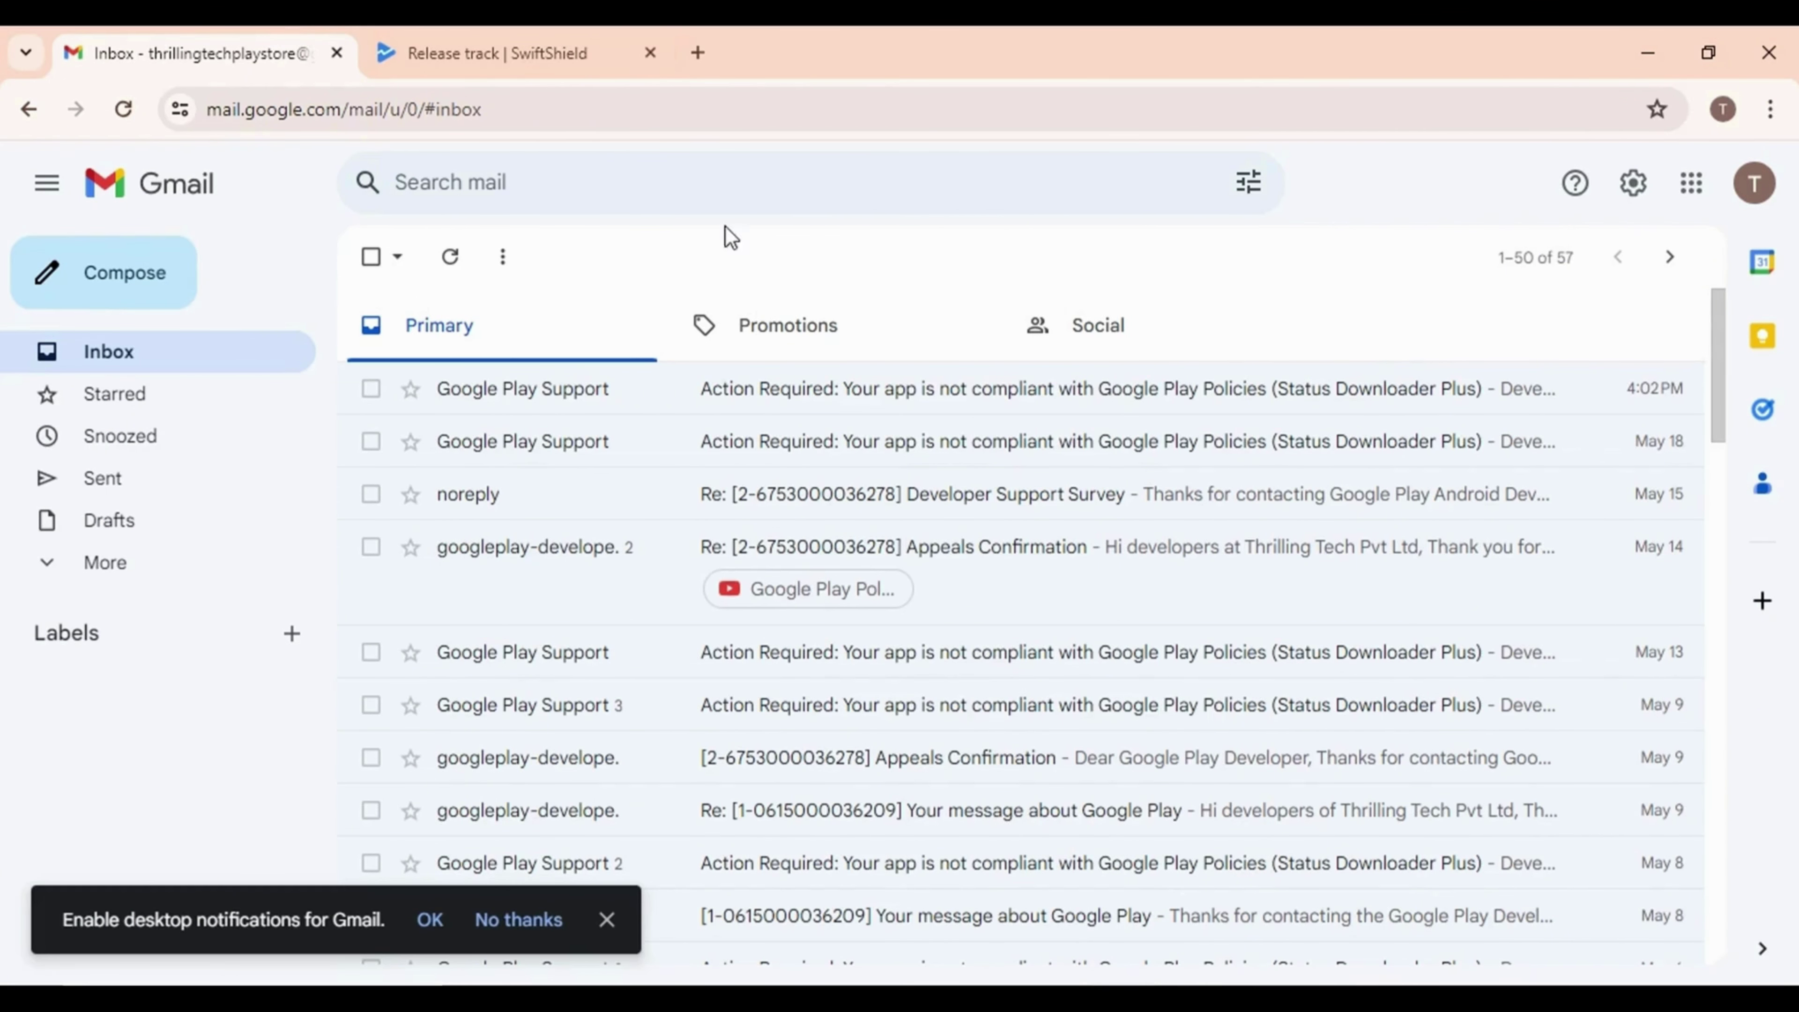
Send a new Gmail message to the tester's address, subject 'Close Testing', with the pasted opt-in link
click(120, 298)
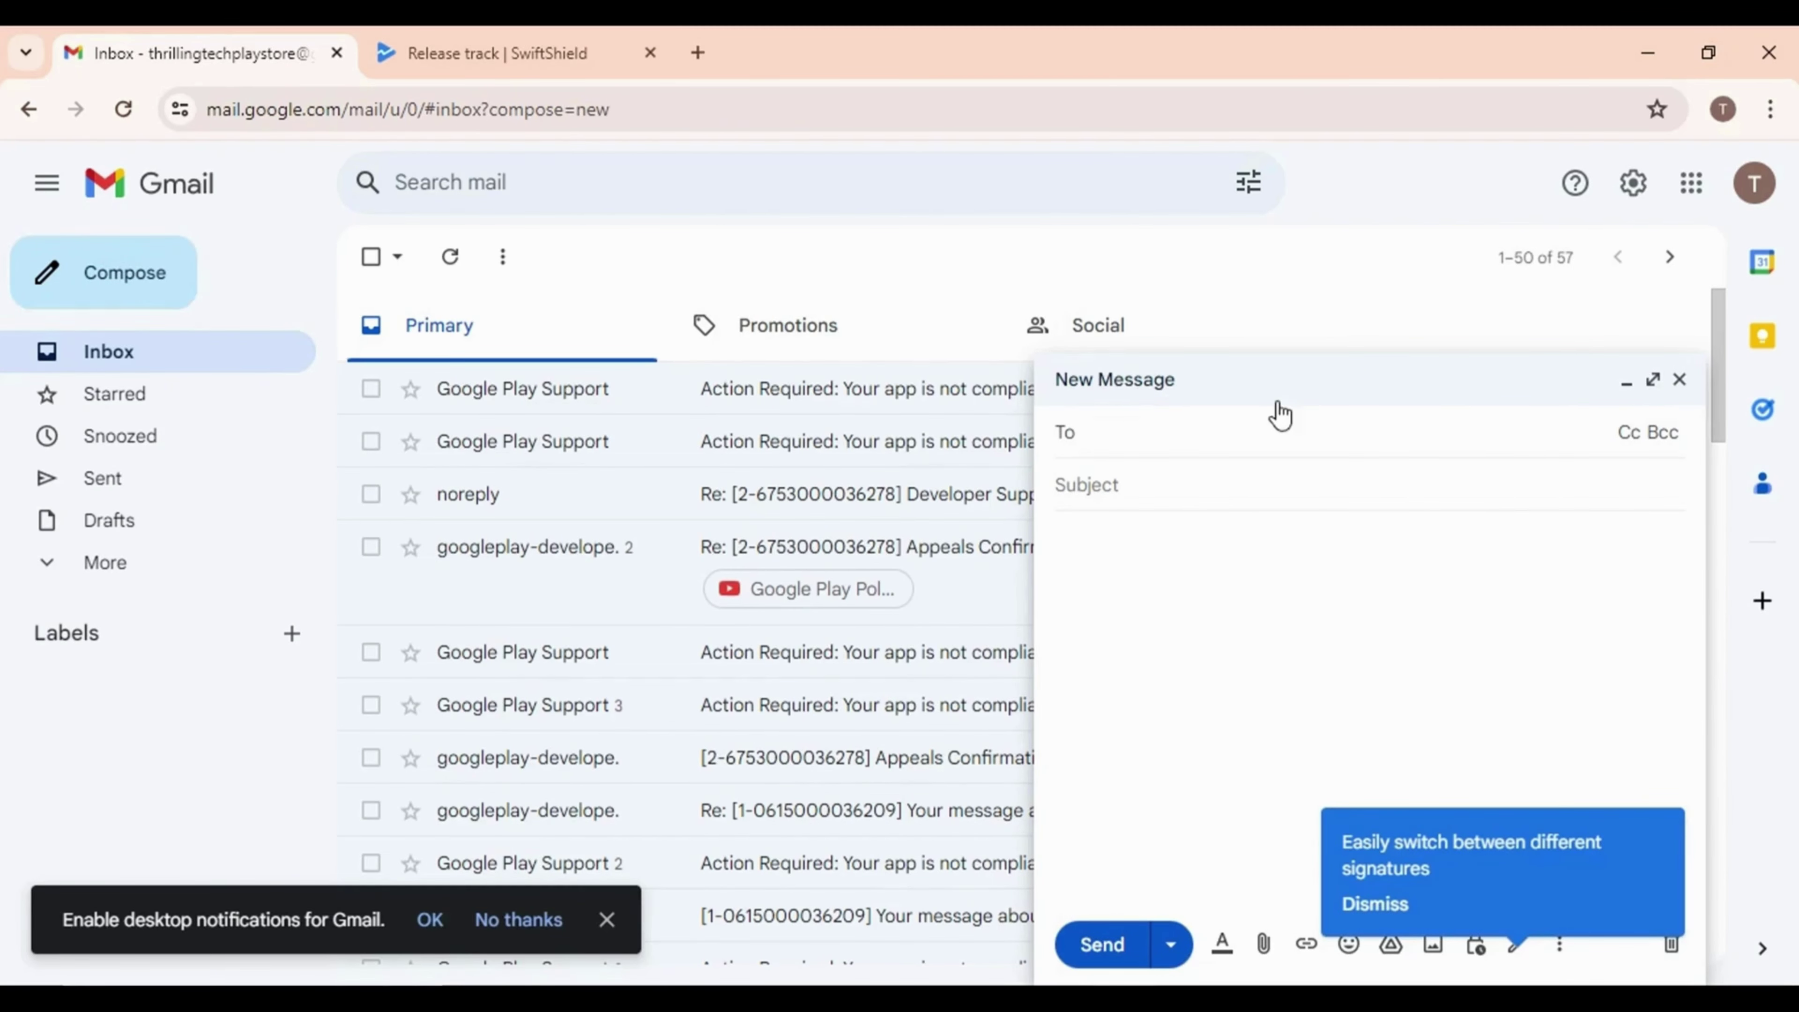
click(1158, 438)
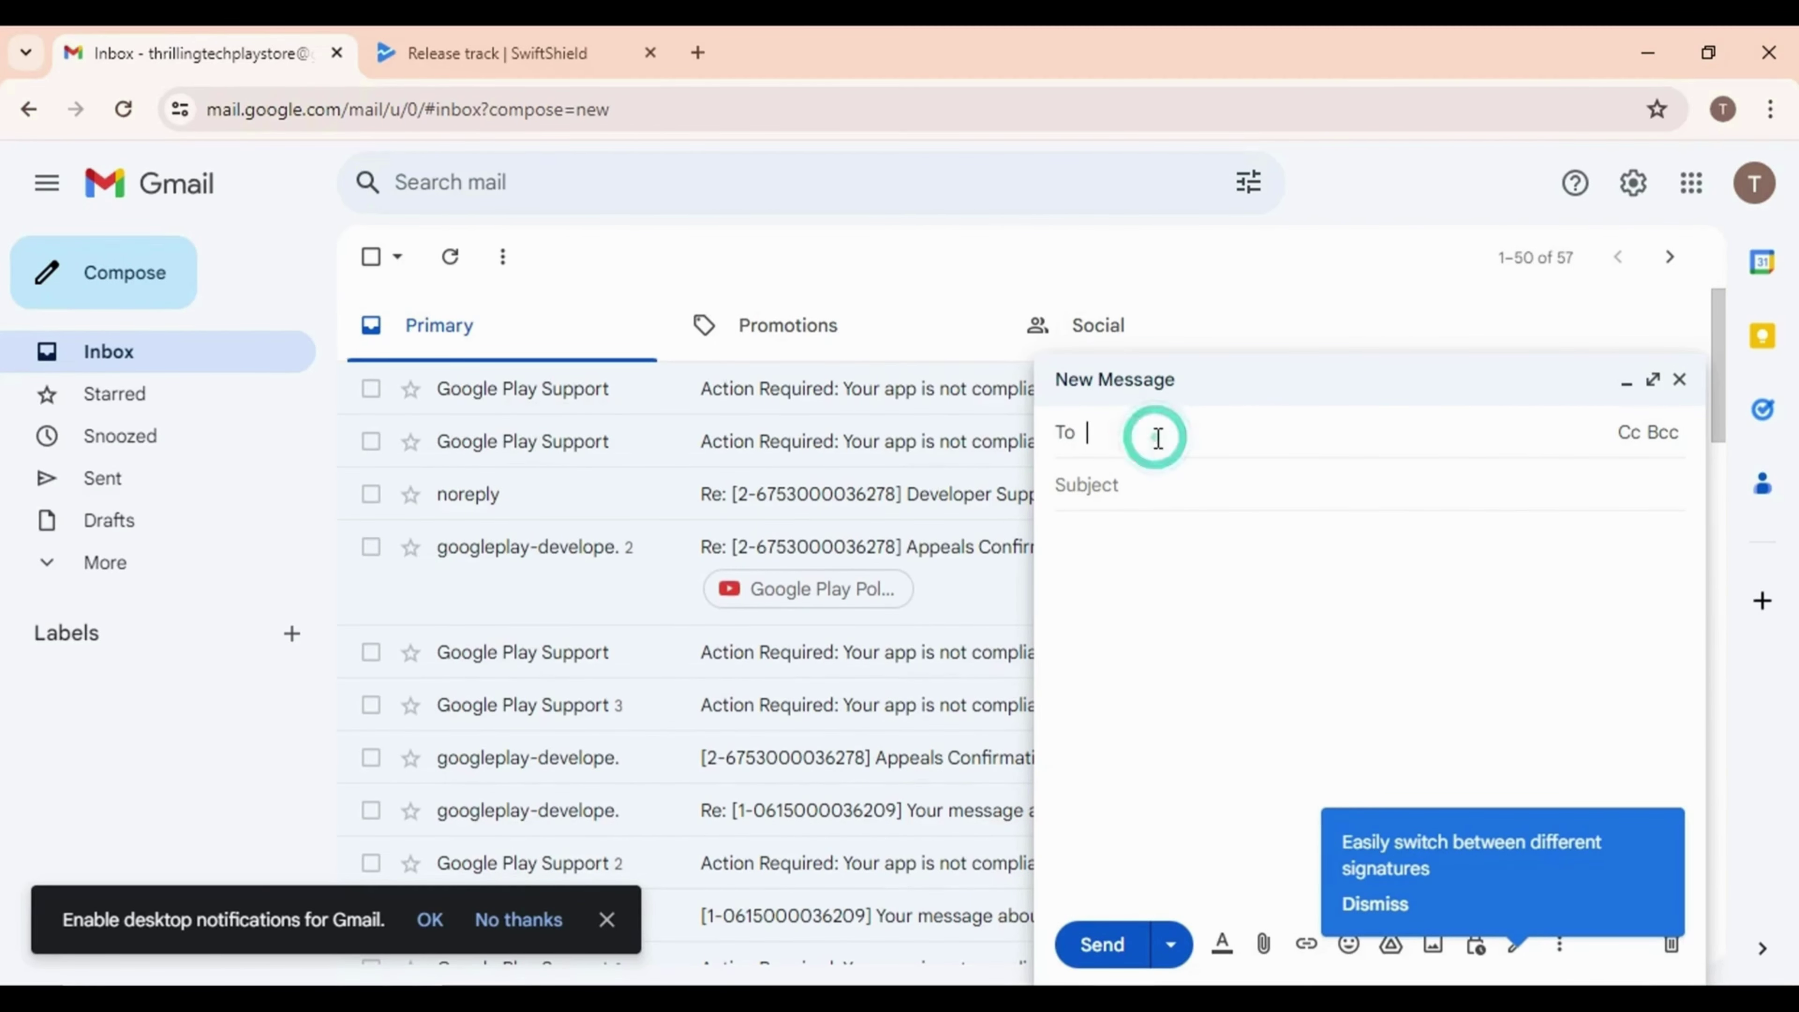
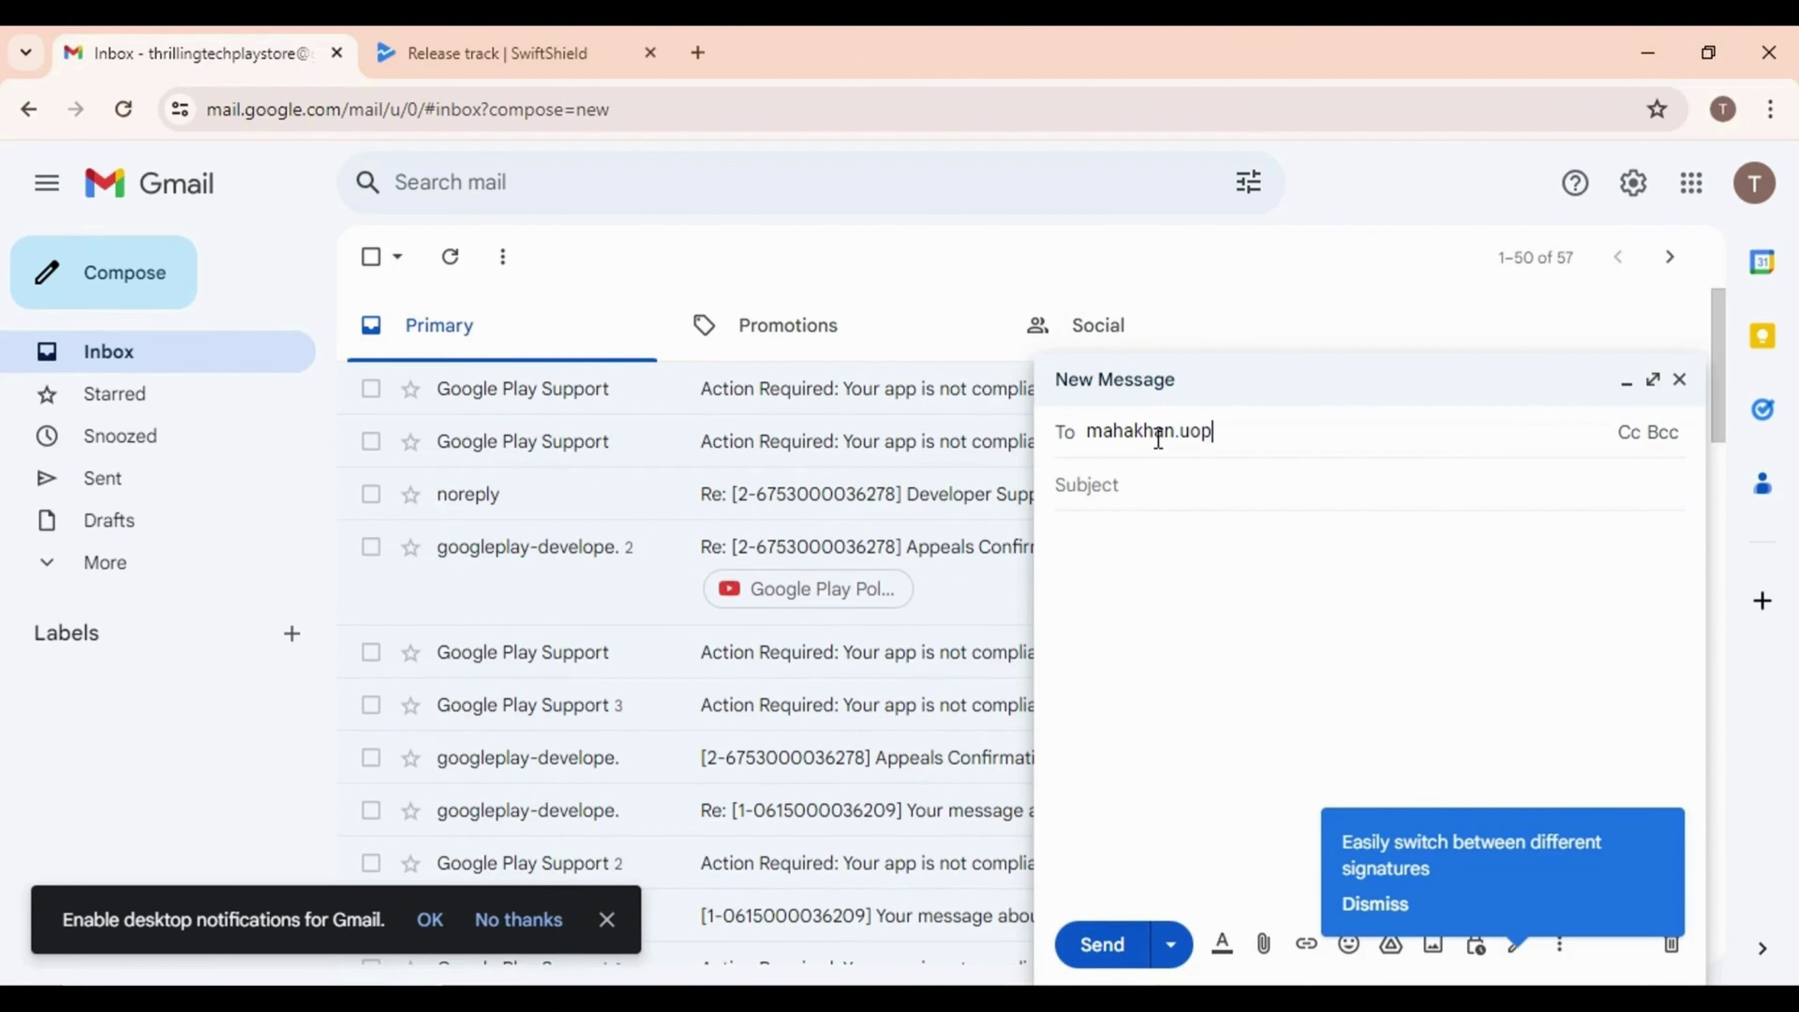
click(1078, 484)
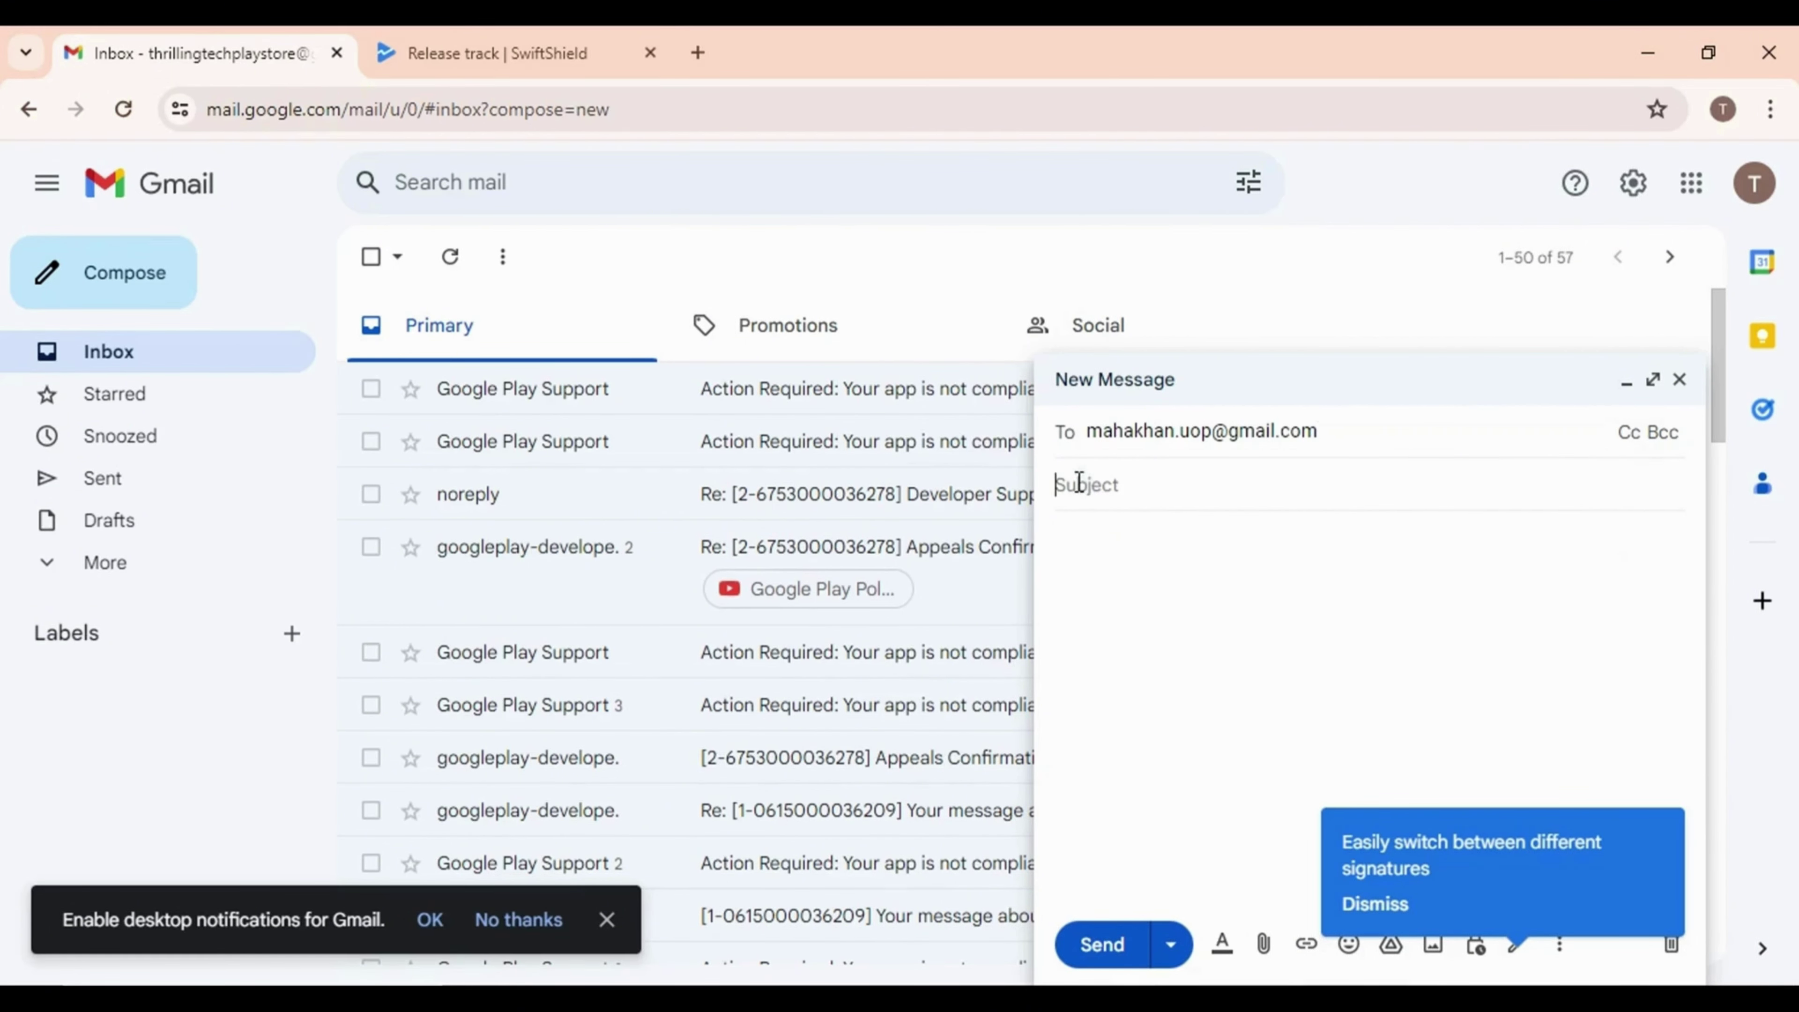
text(Clos)
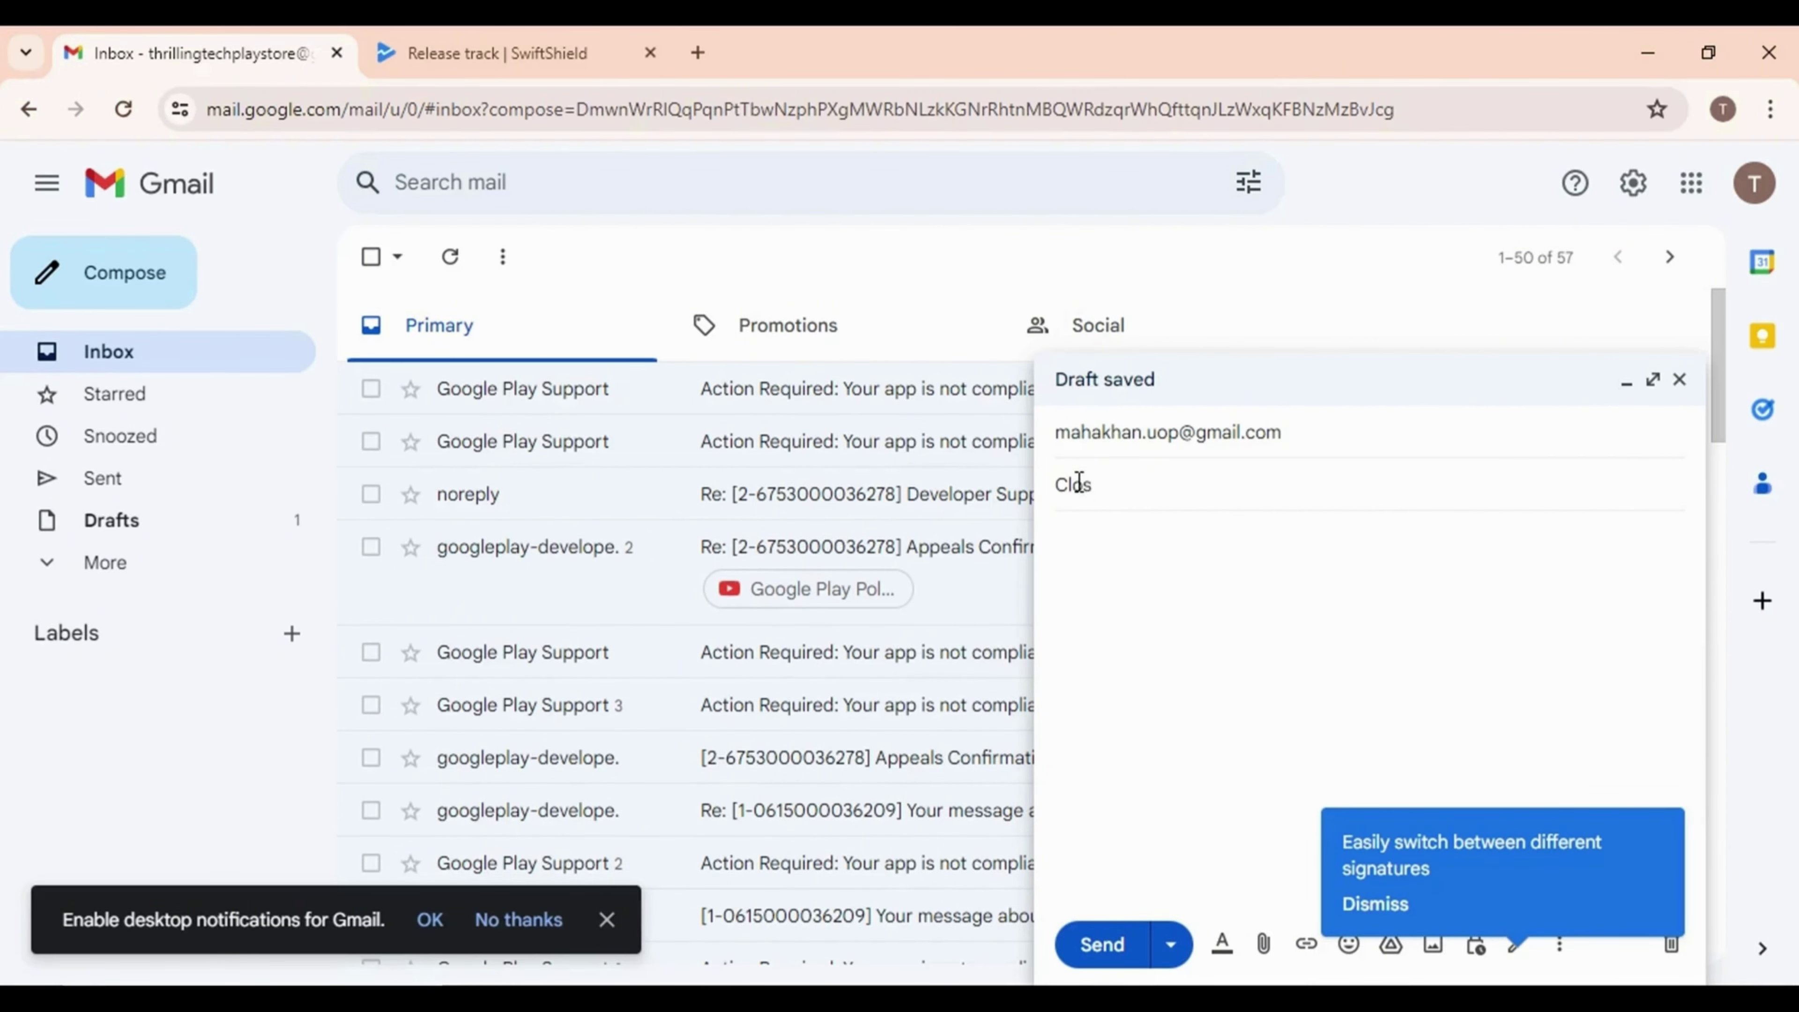
text(e Testing)
key(ctrl+v)
click(1105, 946)
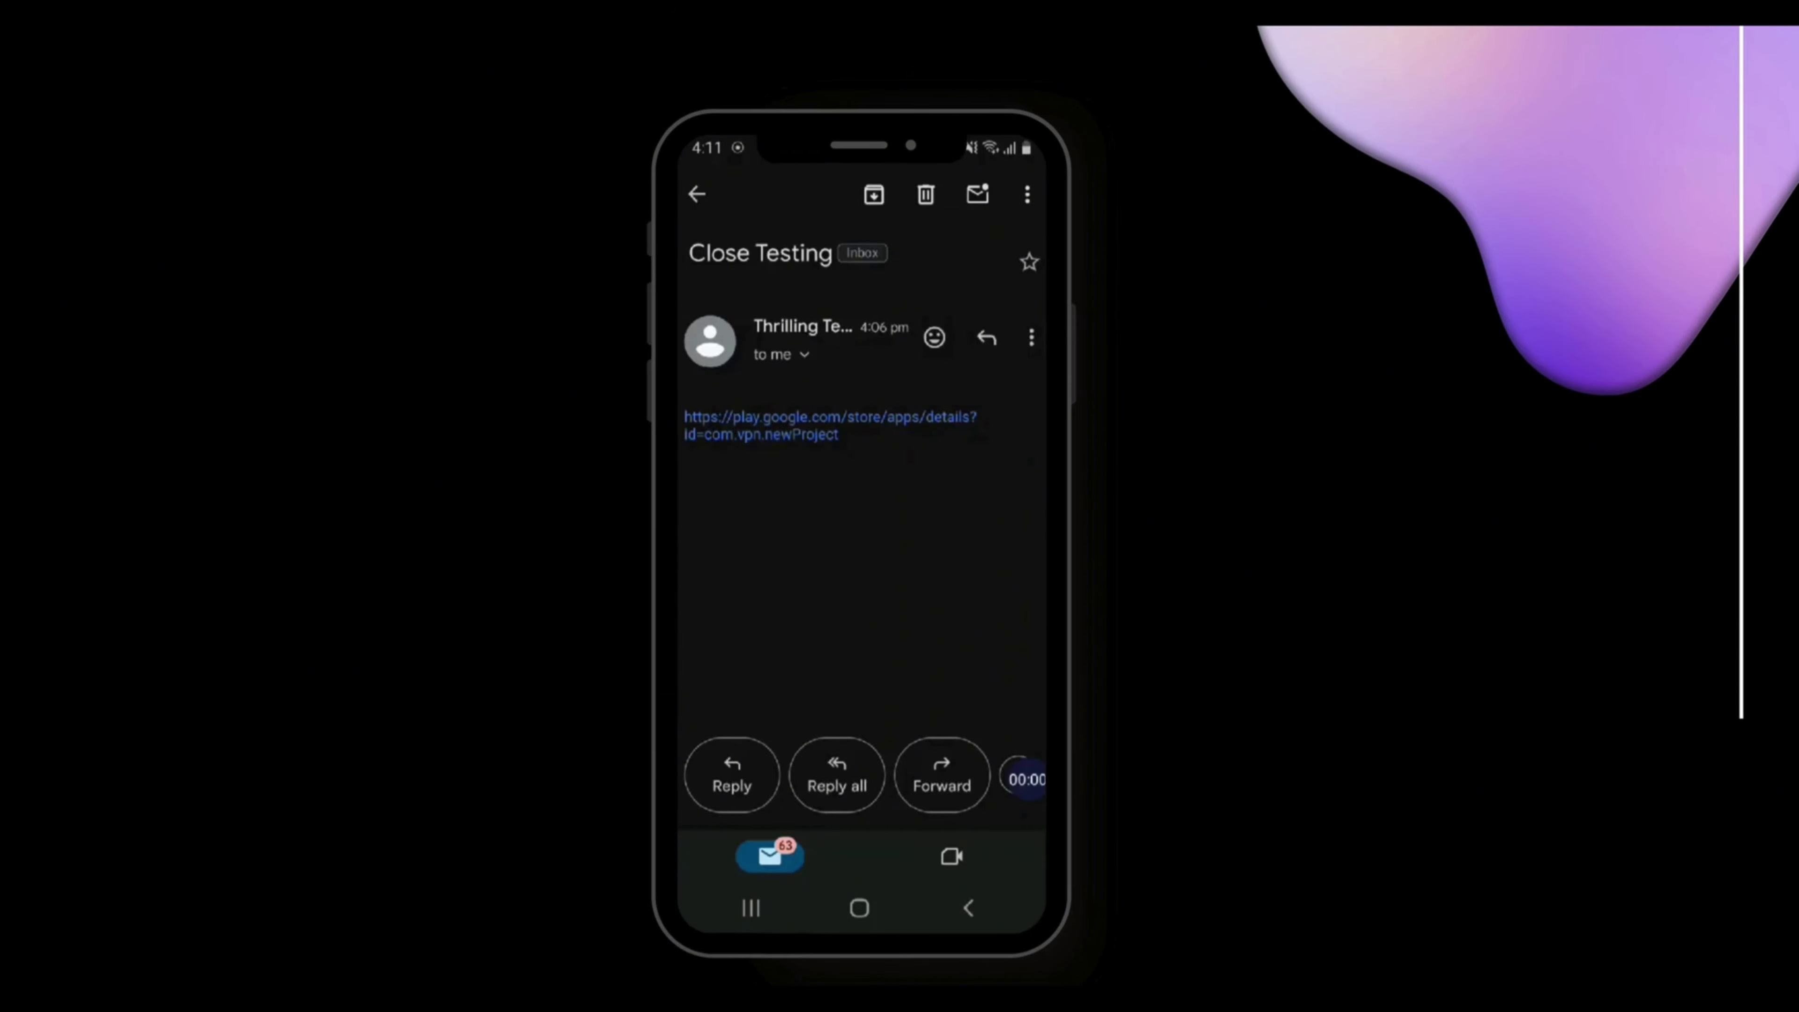
Open the emailed Play Store link and install SwiftShield (Early Access)
click(830, 425)
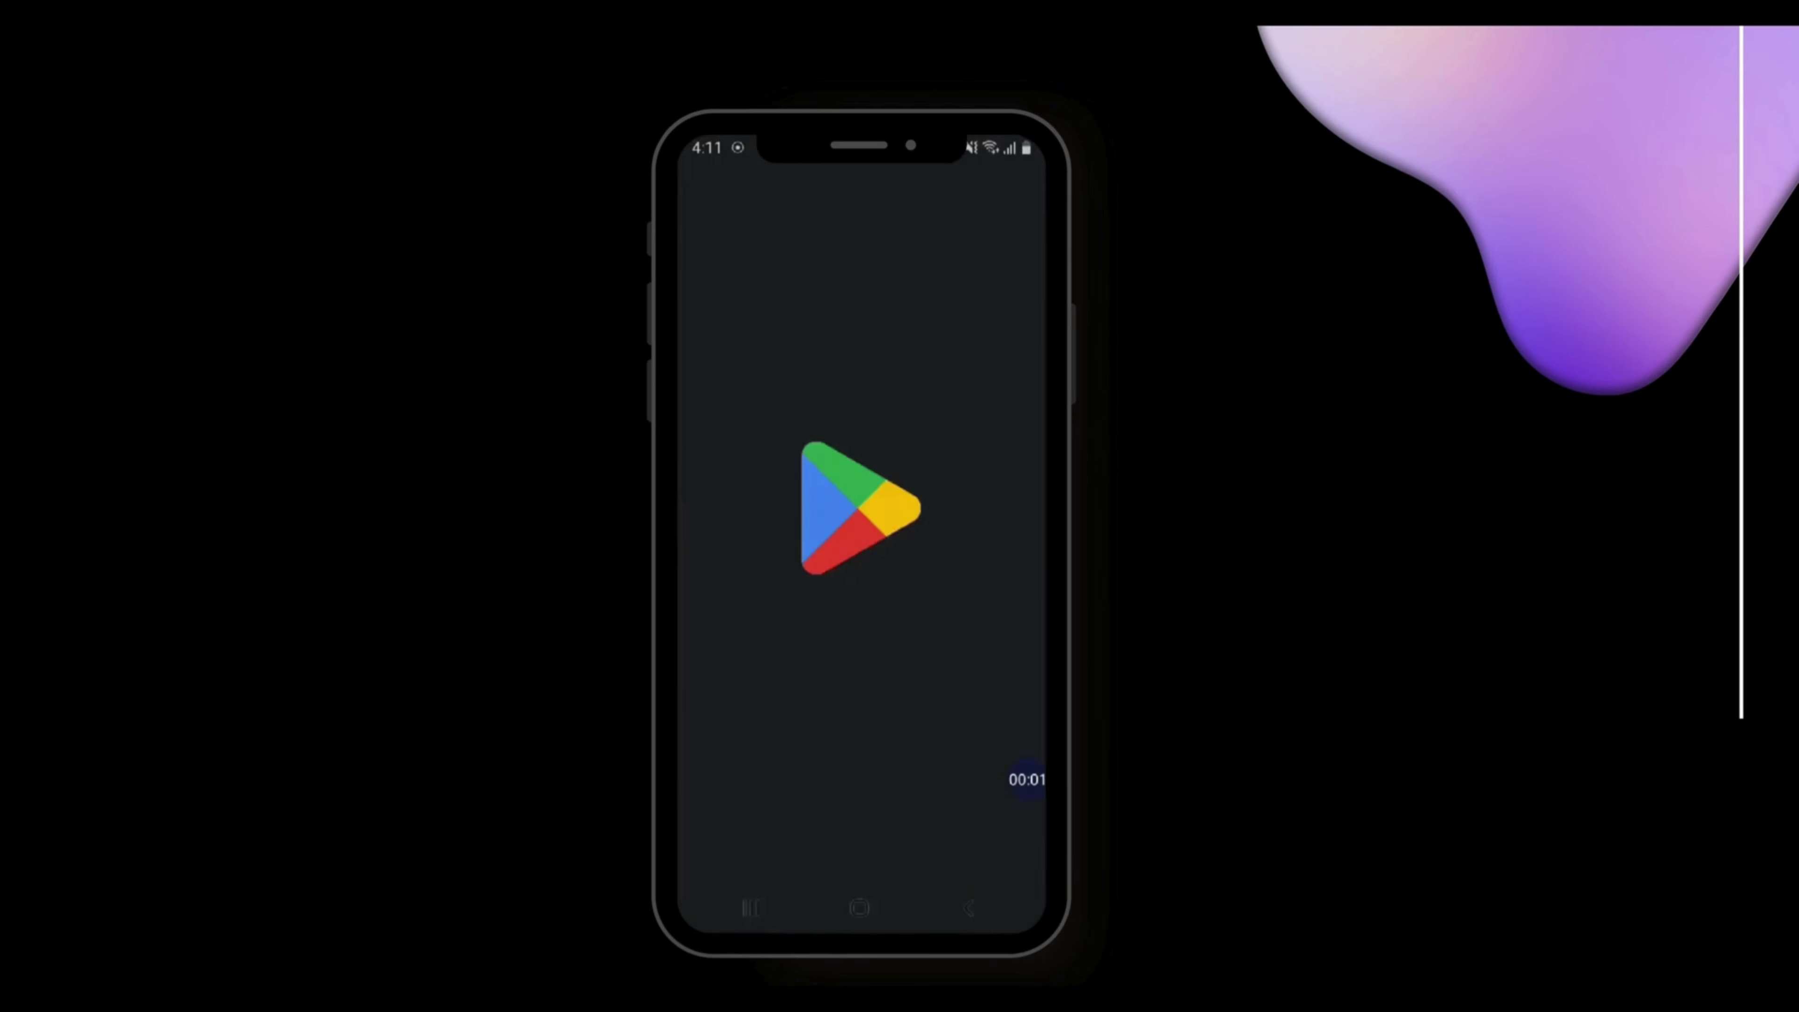
click(860, 447)
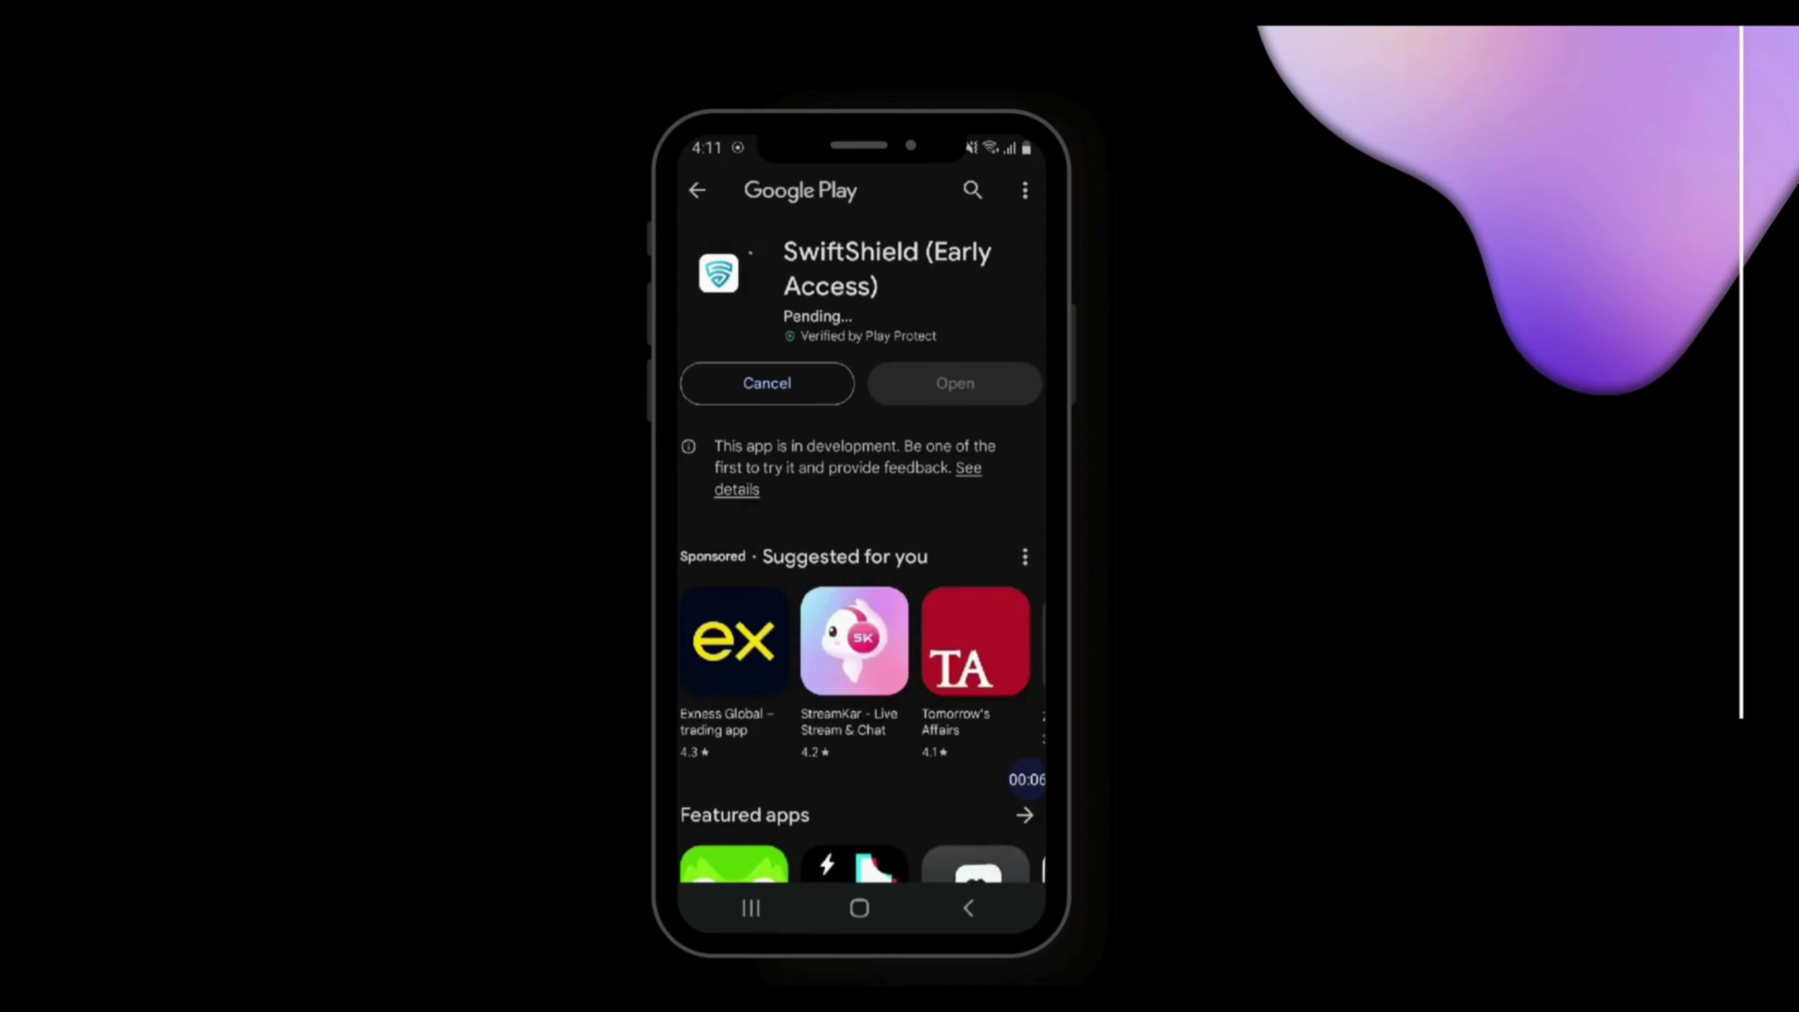
scroll(860, 532, down, 5)
scroll(861, 531, down, 5)
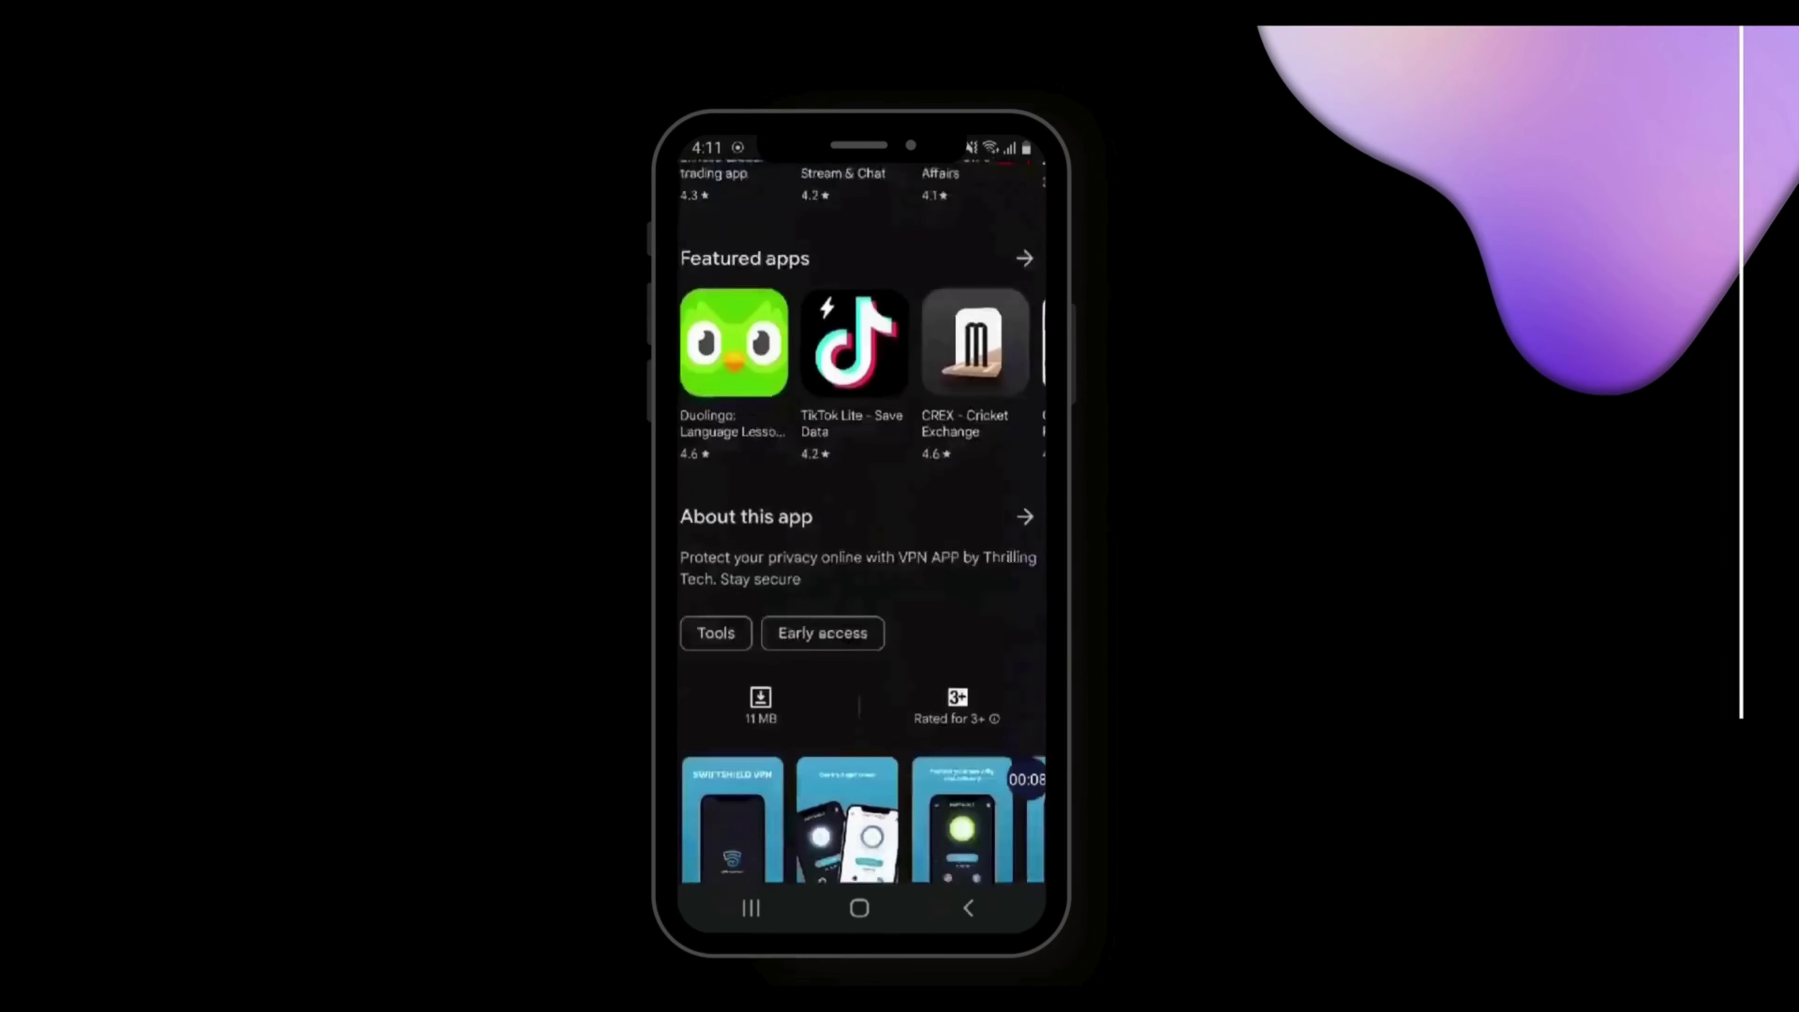
scroll(860, 531, down, 3)
scroll(861, 500, right, 3)
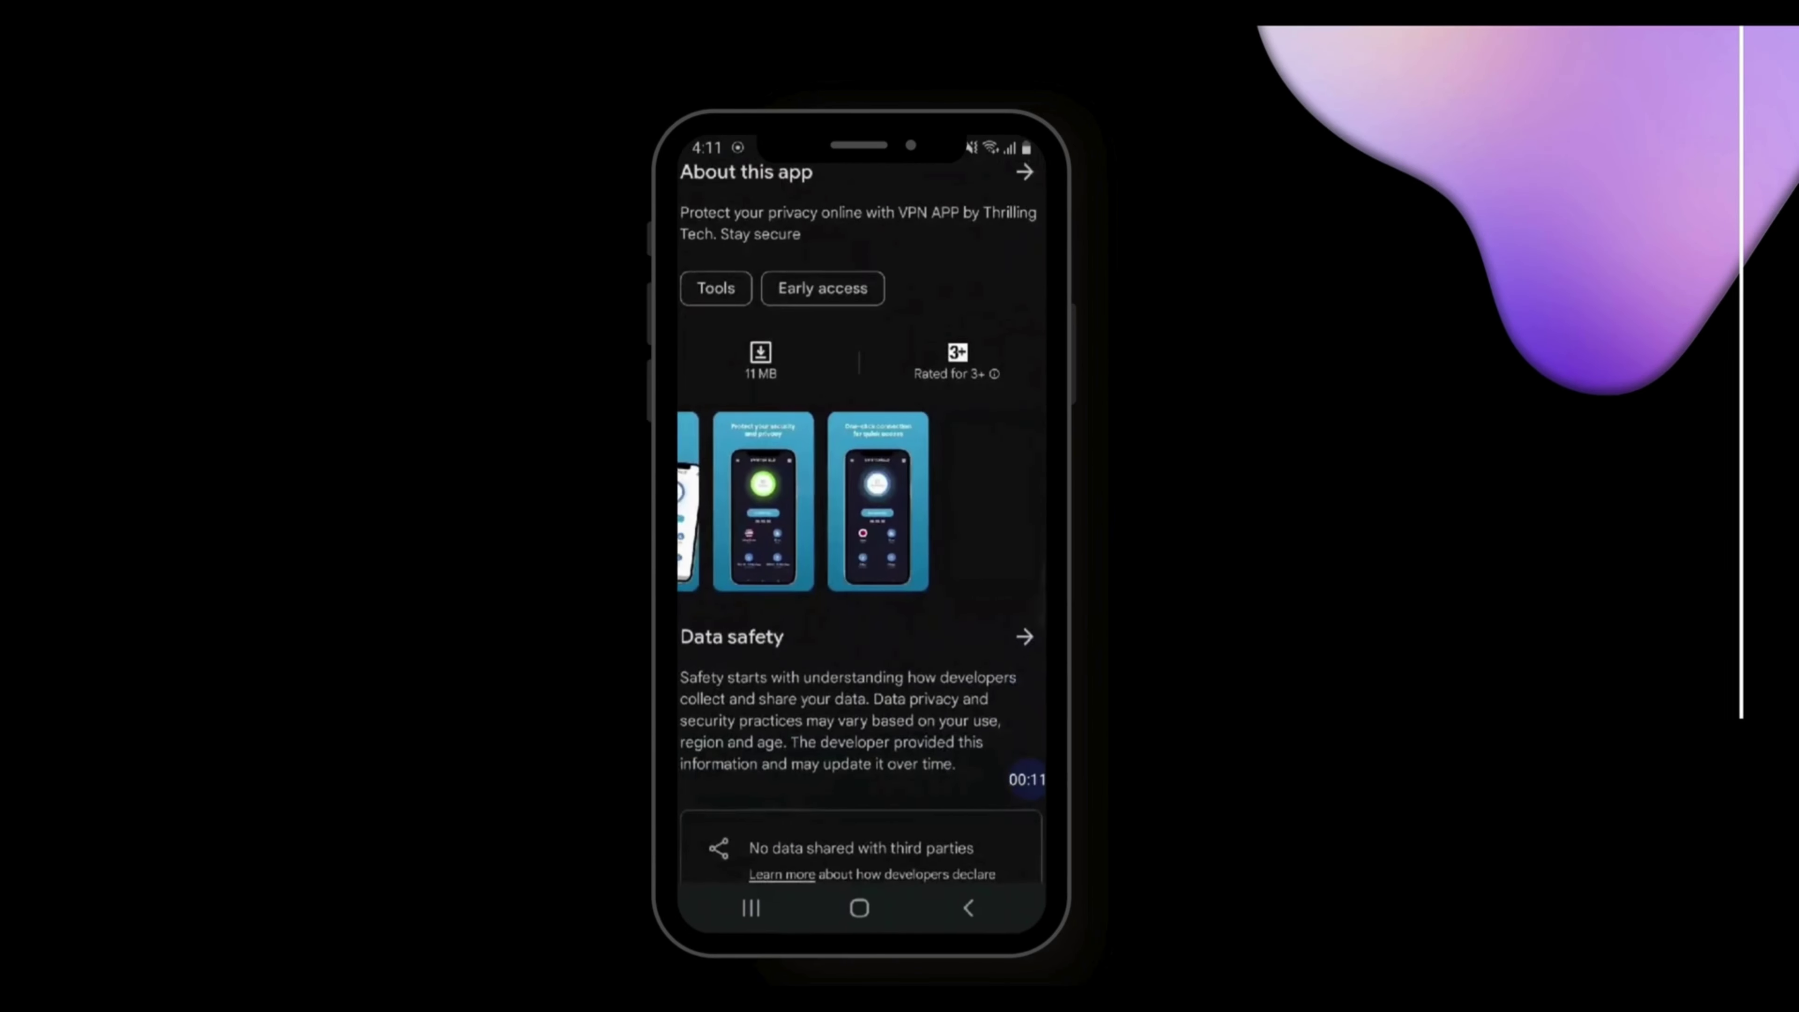
scroll(861, 501, left, 3)
scroll(860, 531, down, 3)
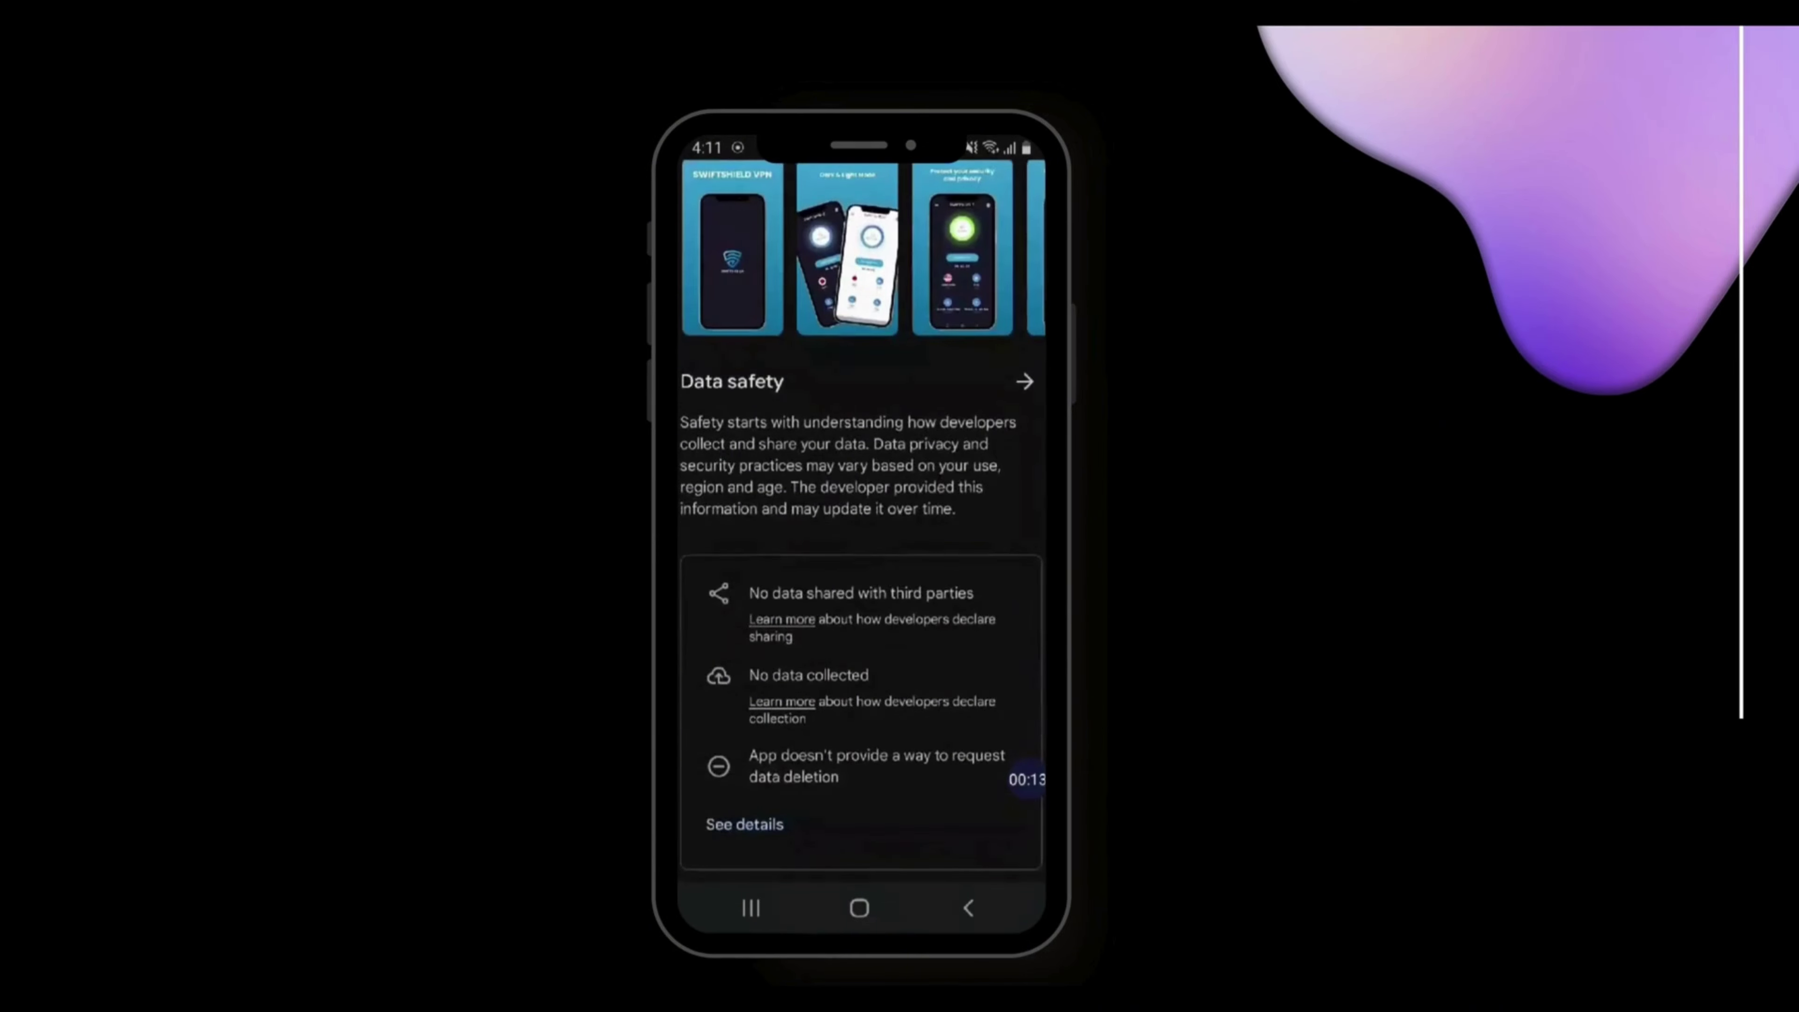
Review SwiftShield's full Data safety details, then return to the app page while installation finishes
click(1025, 381)
scroll(861, 532, down, 10)
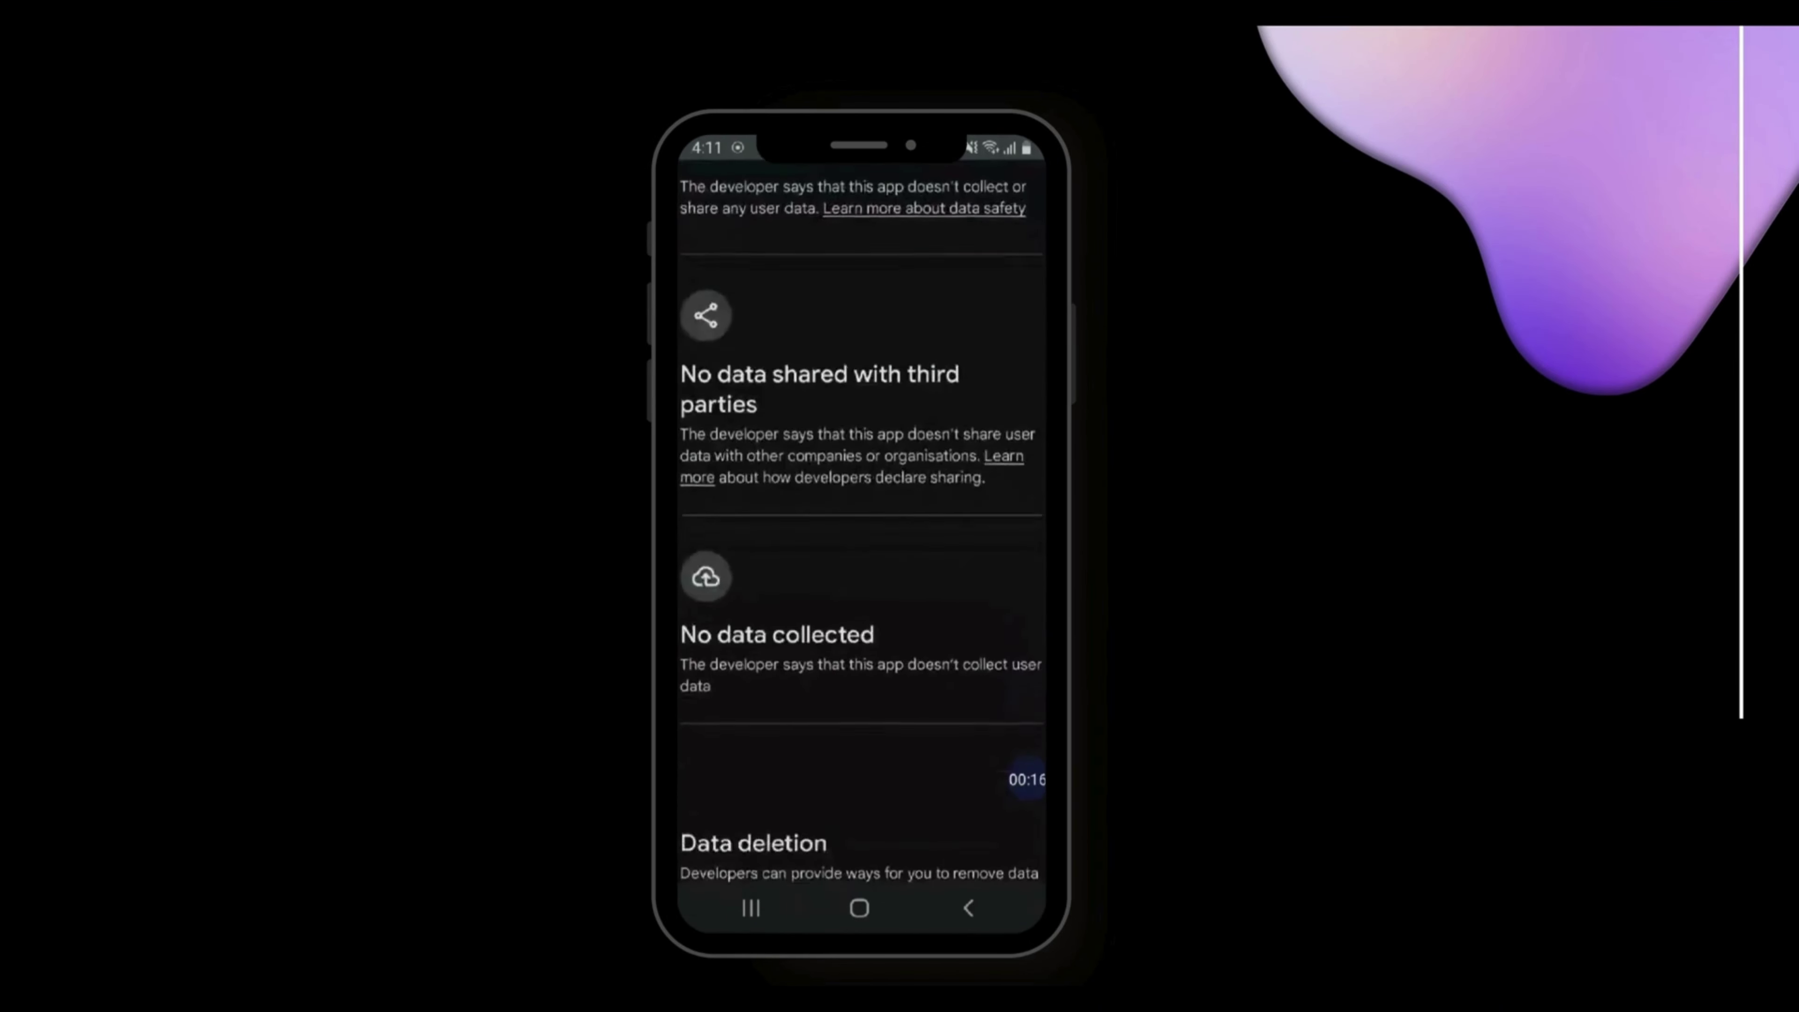
click(968, 907)
scroll(860, 531, down, 5)
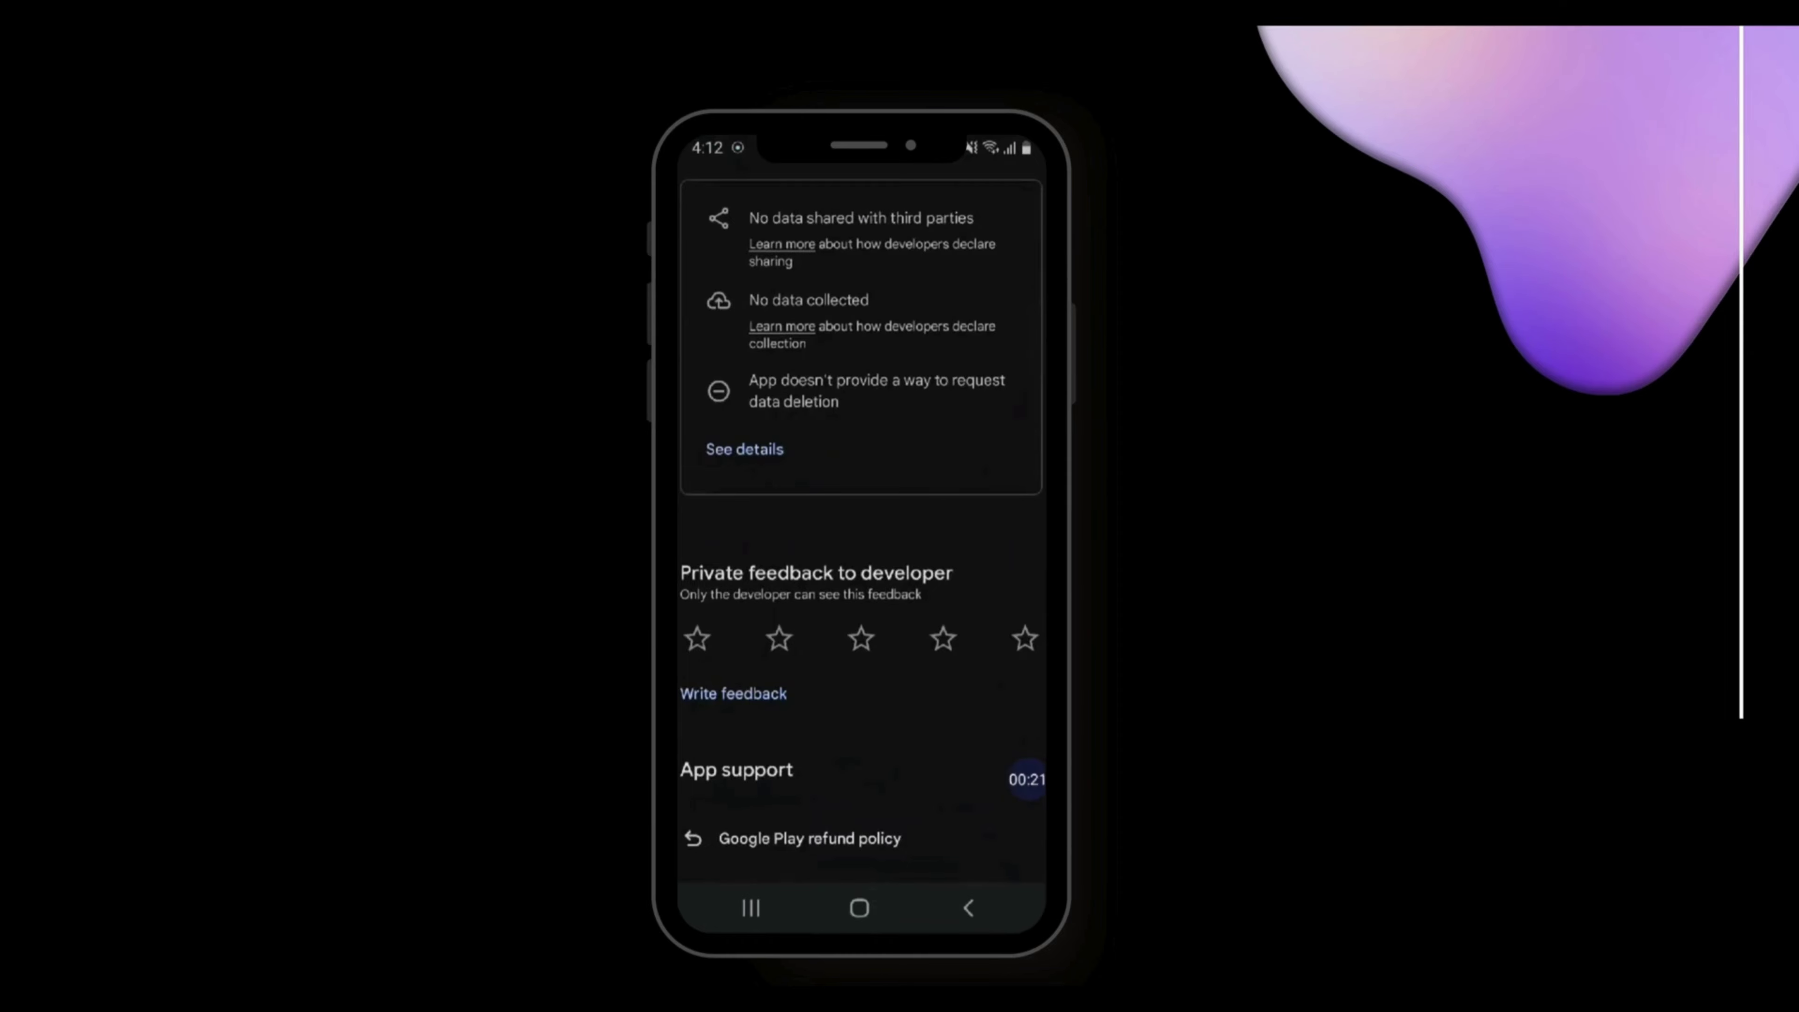
scroll(861, 531, up, 10)
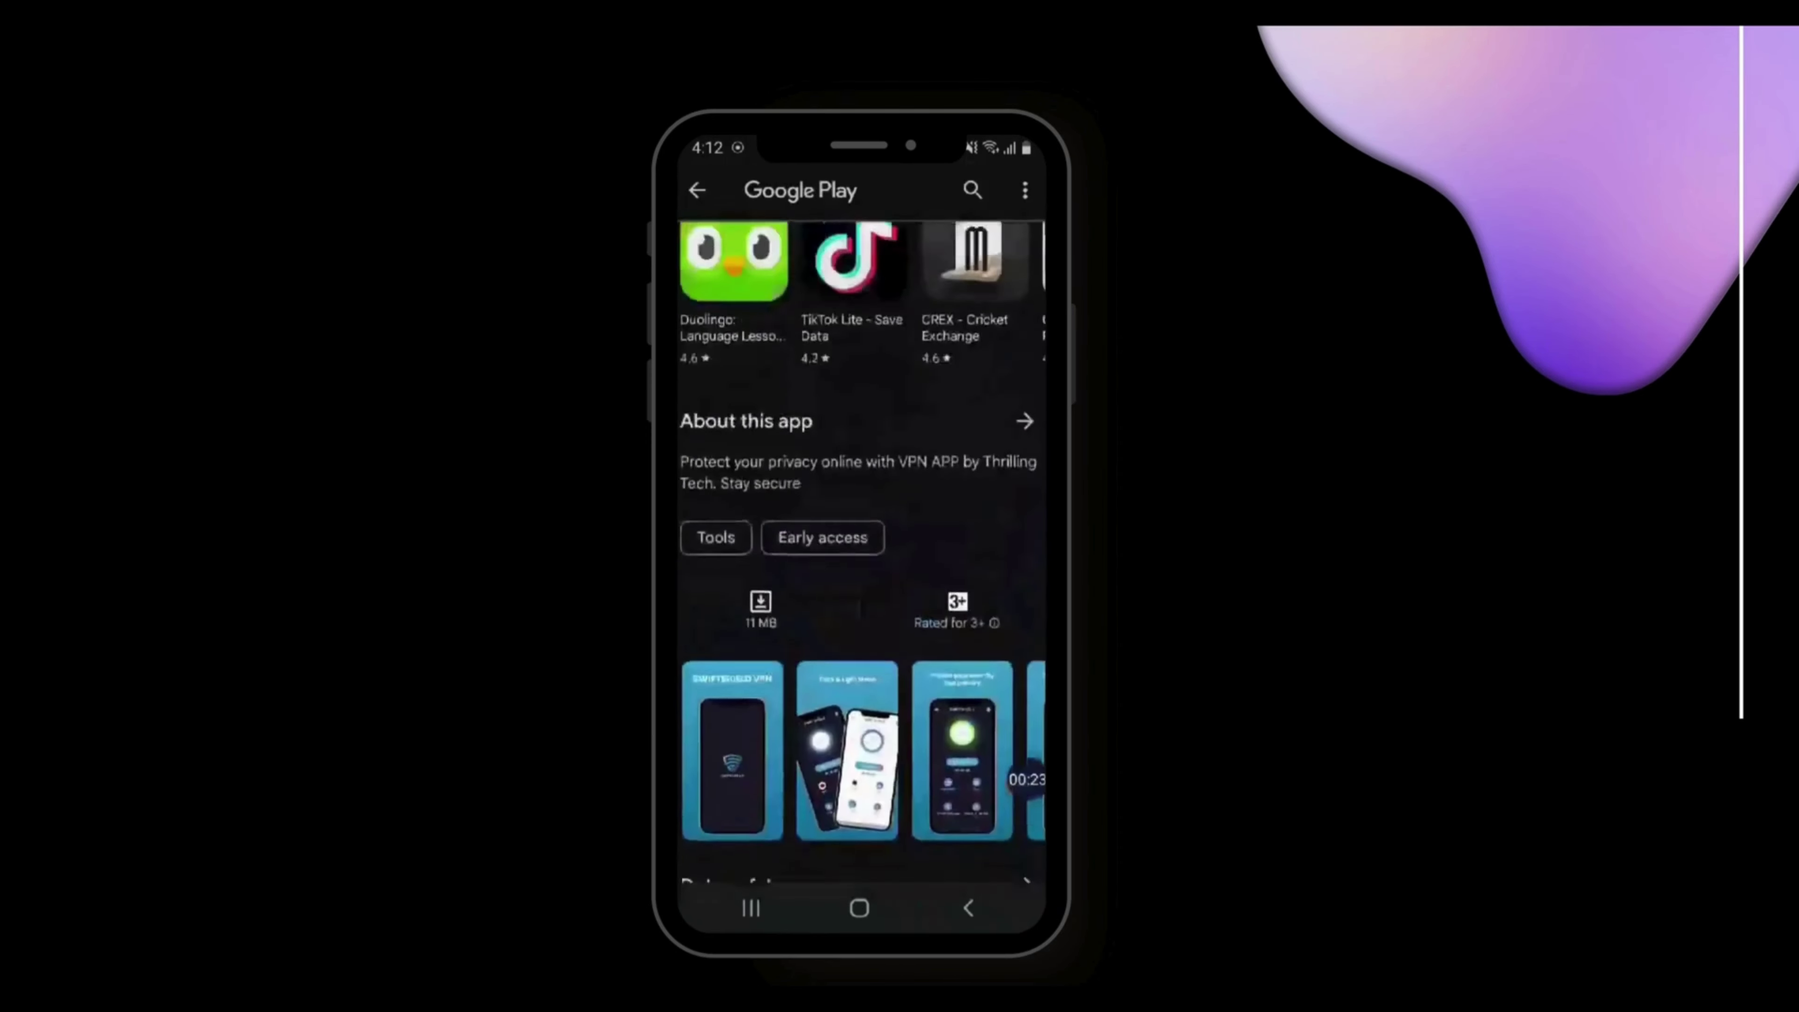
scroll(861, 553, up, 10)
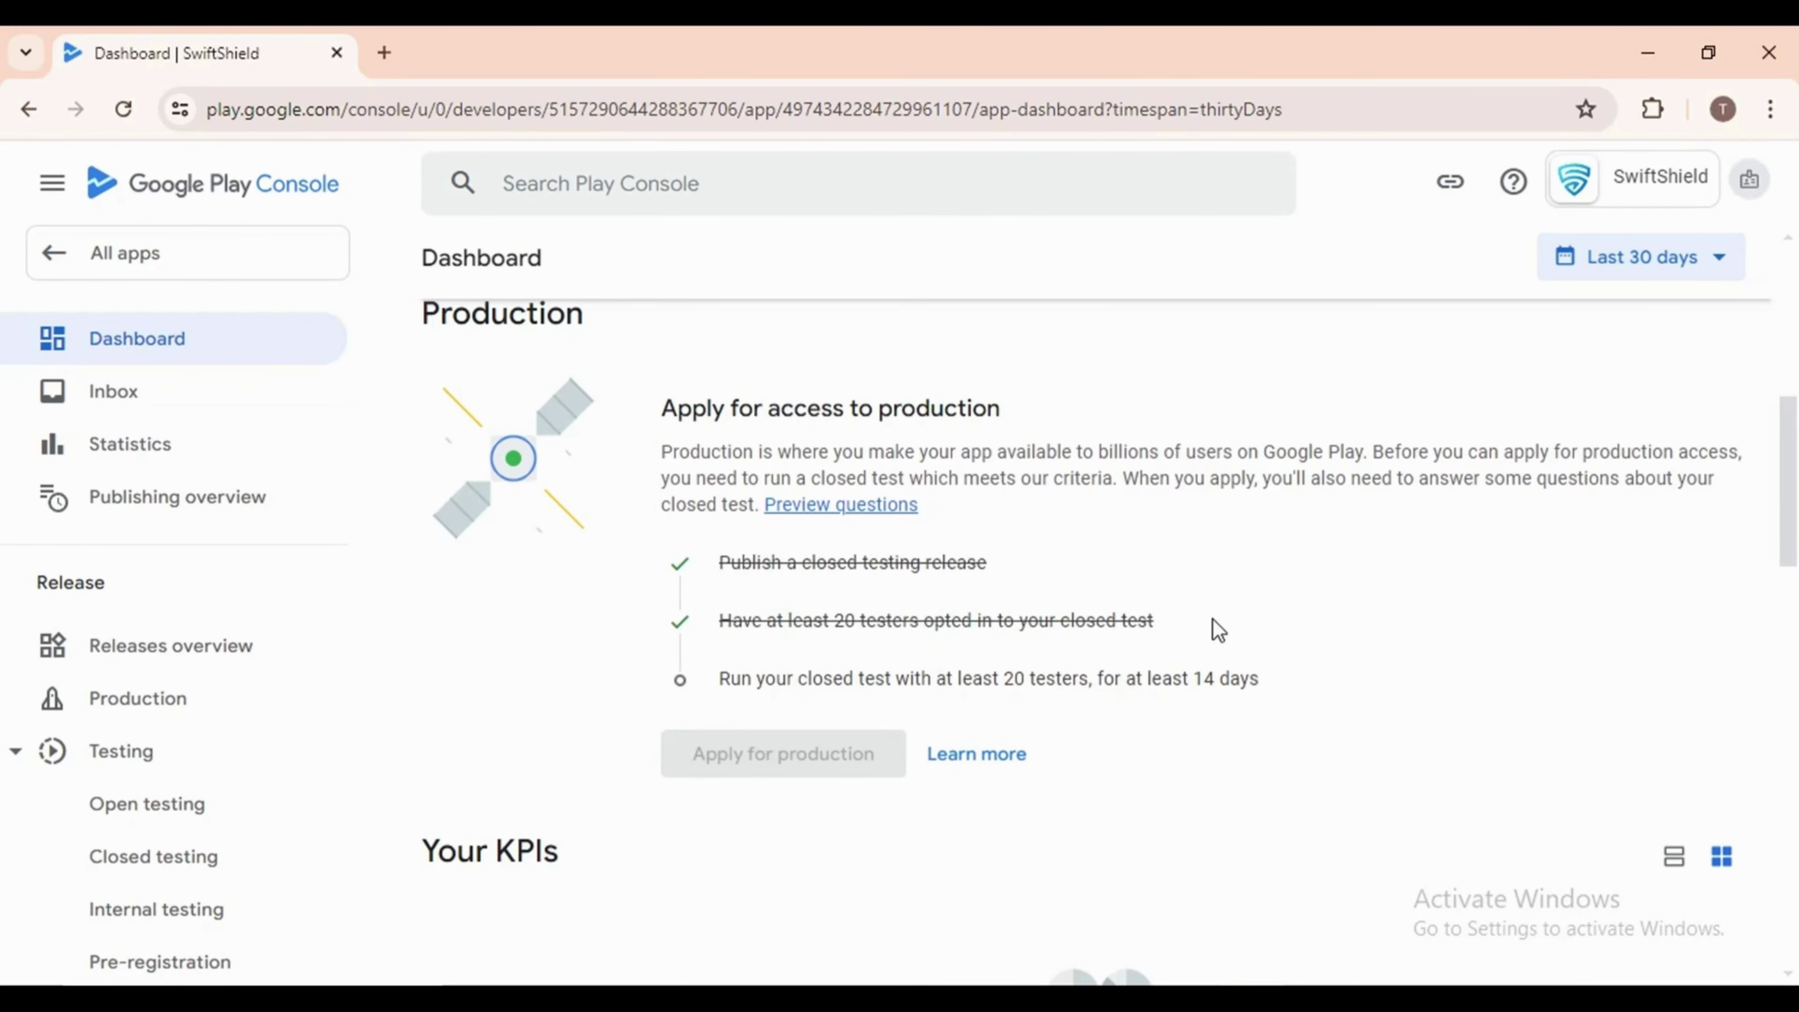
drag(1218, 627, 727, 622)
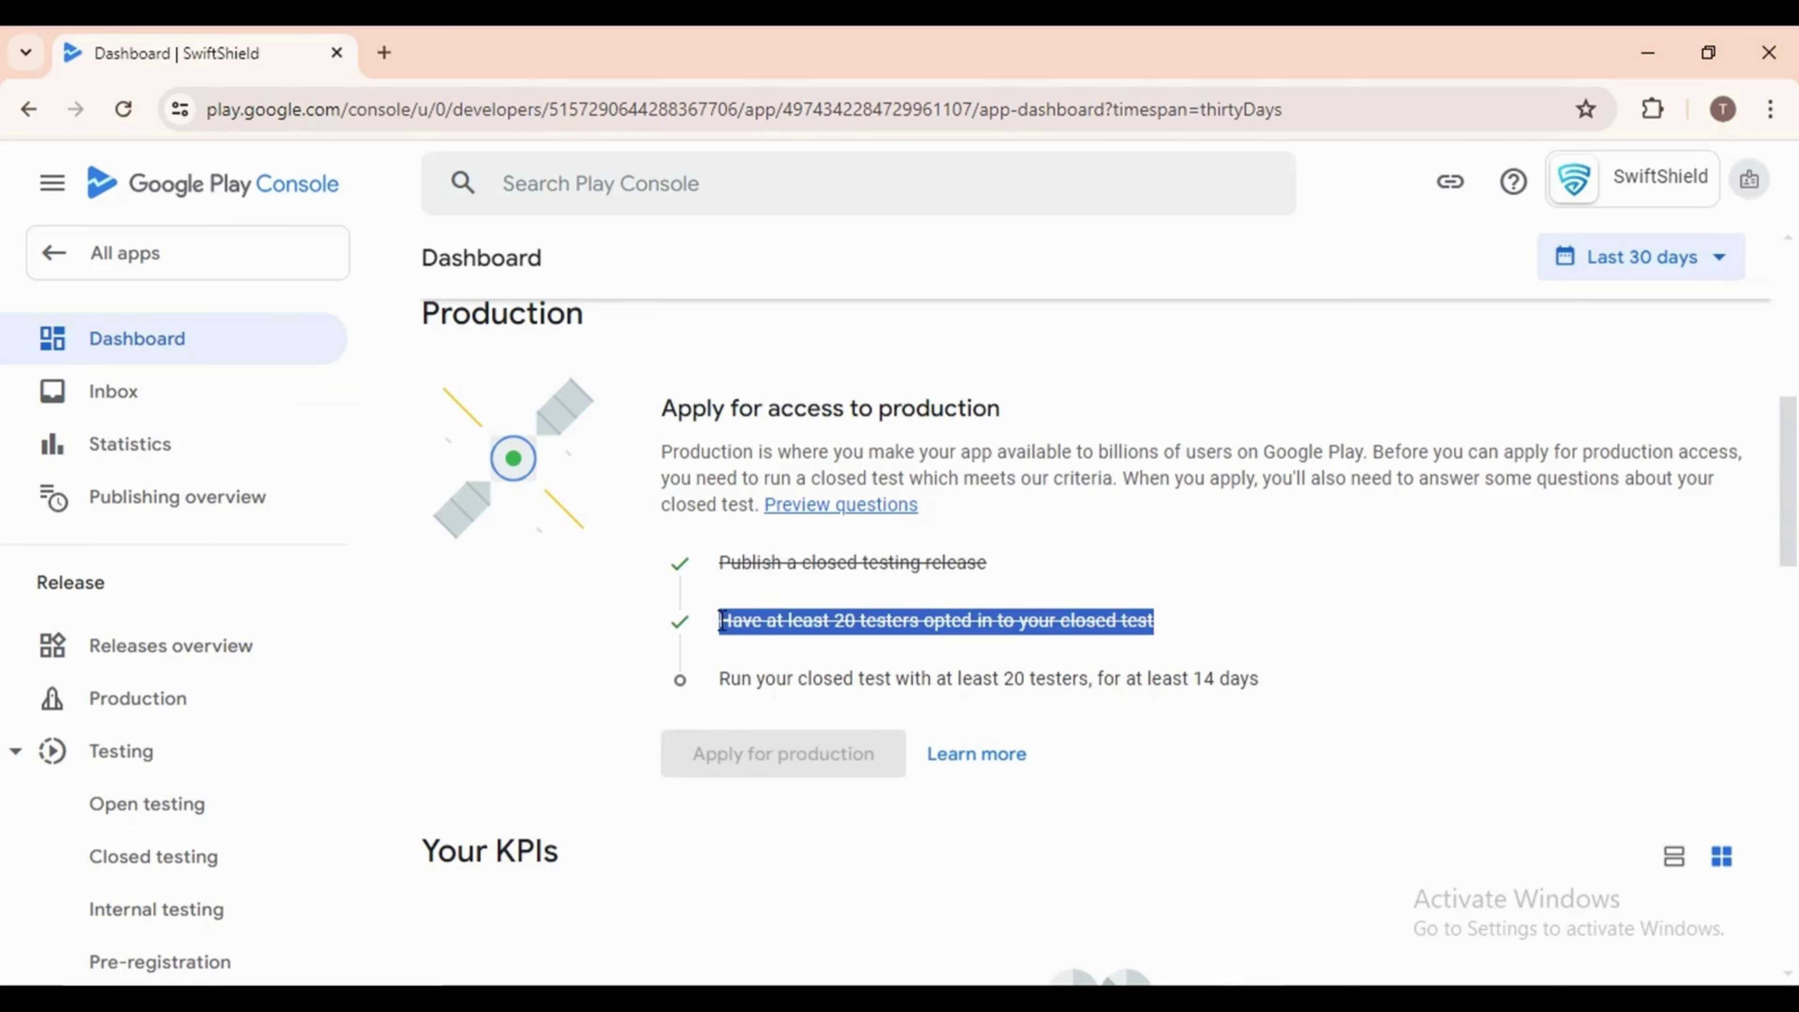
click(1184, 633)
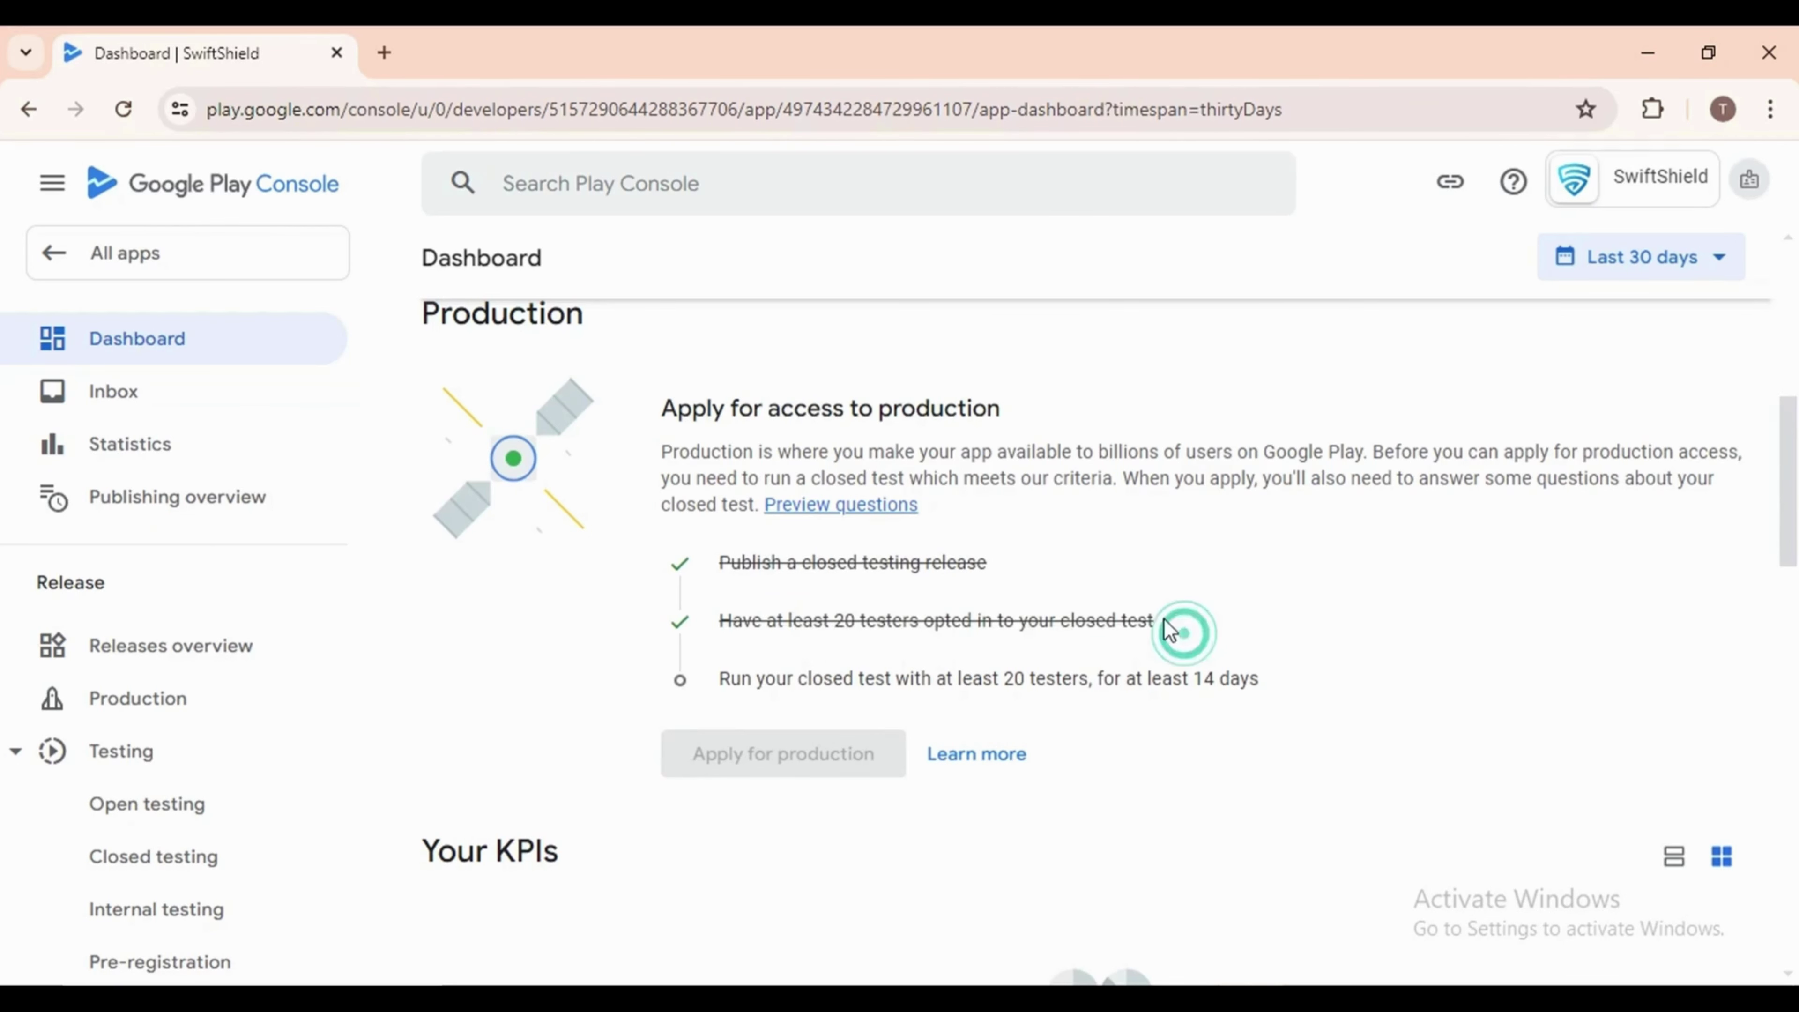
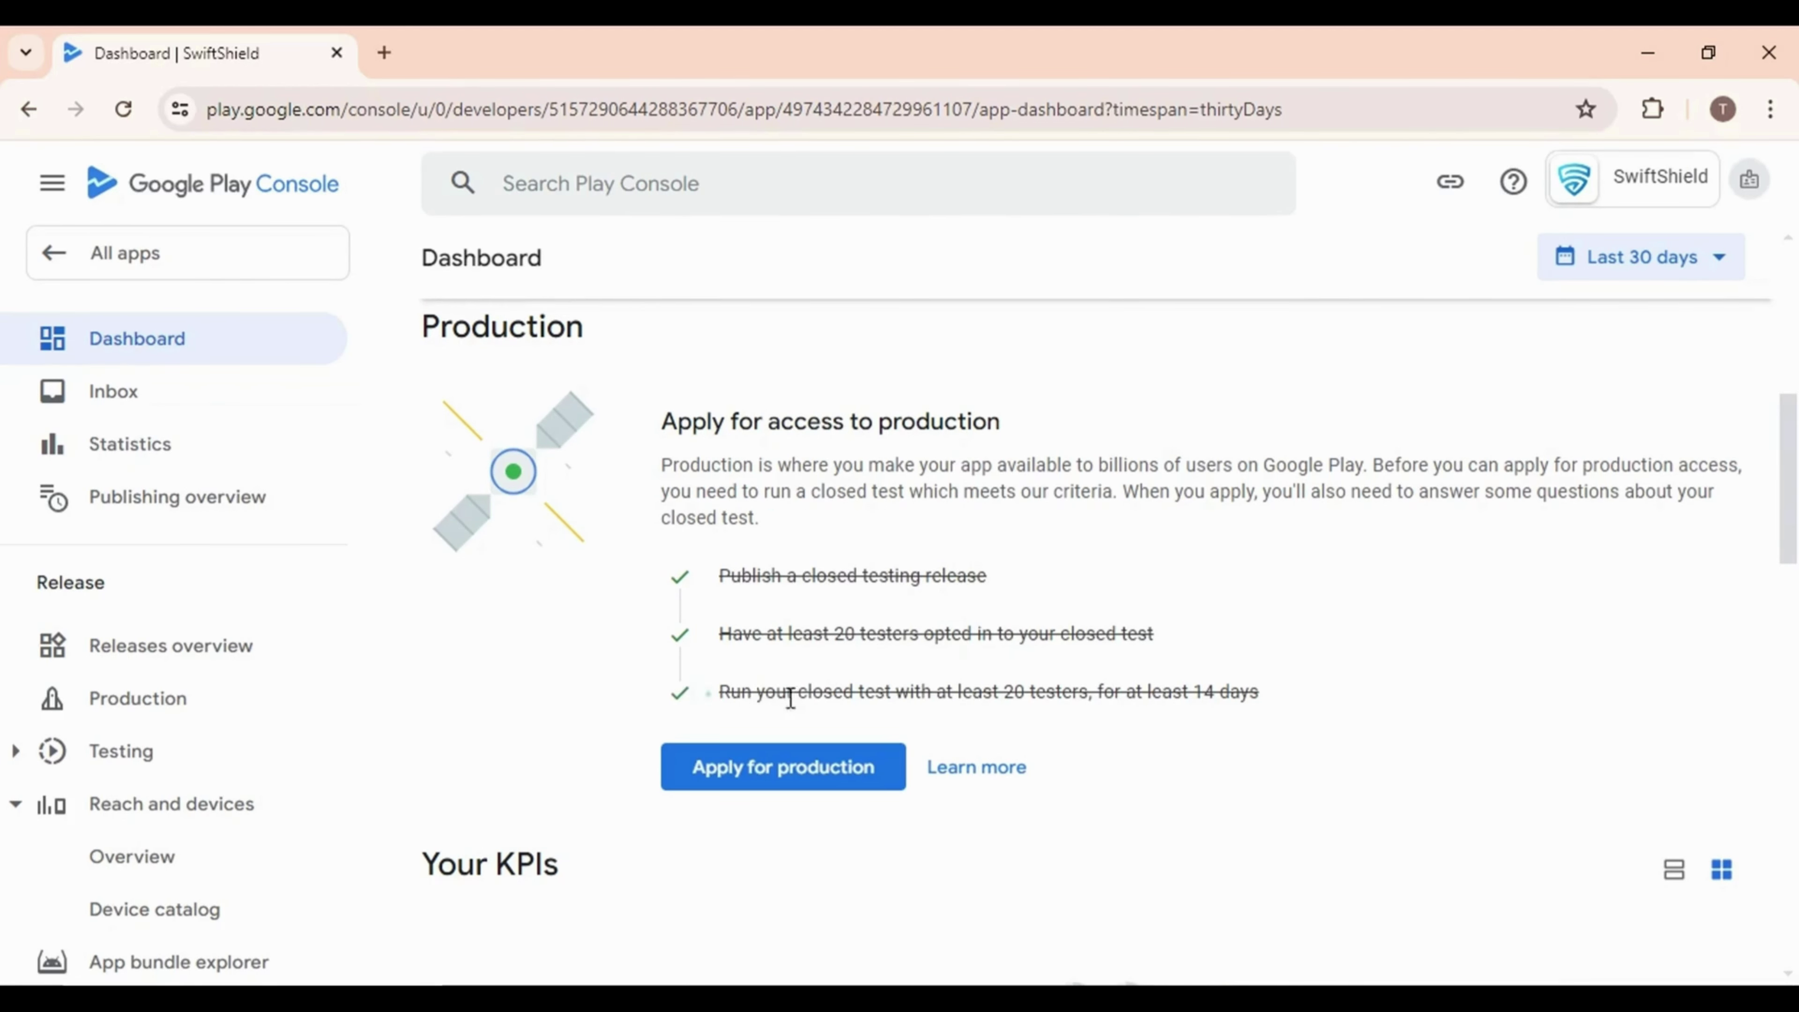
Review the three completed production criteria on the Dashboard and apply for production access
drag(709, 693, 1272, 705)
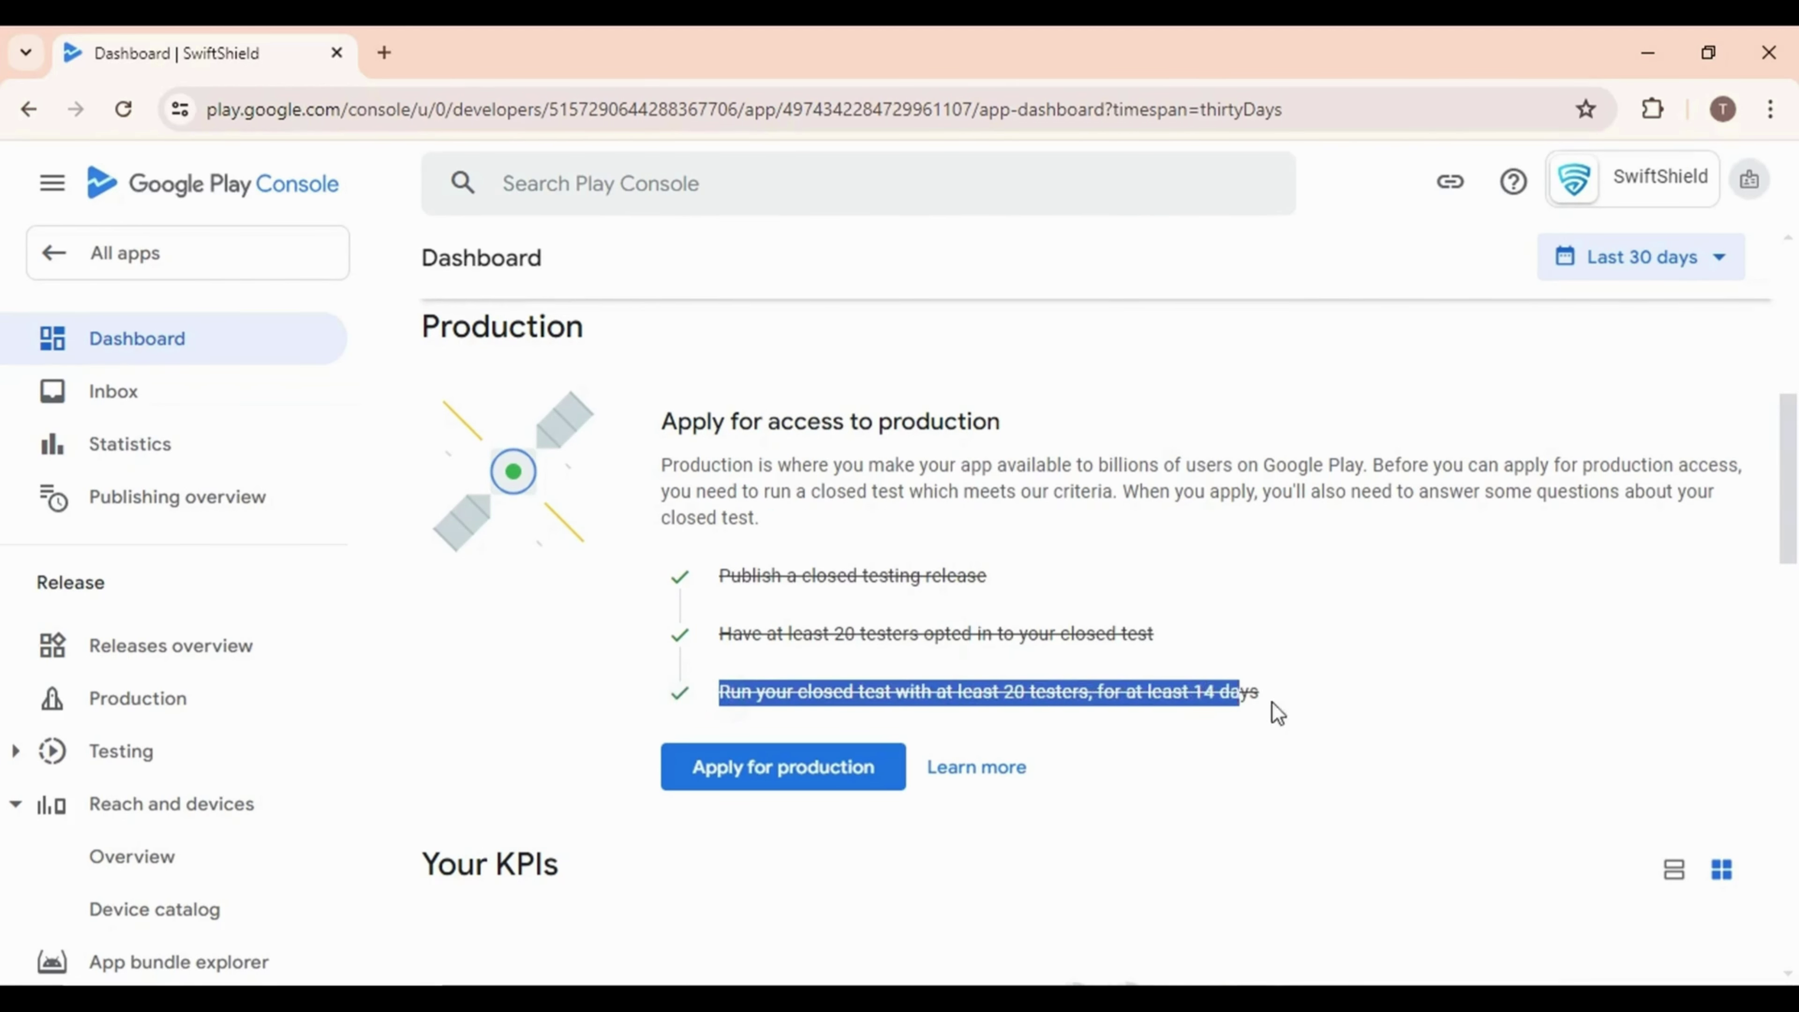
click(1192, 727)
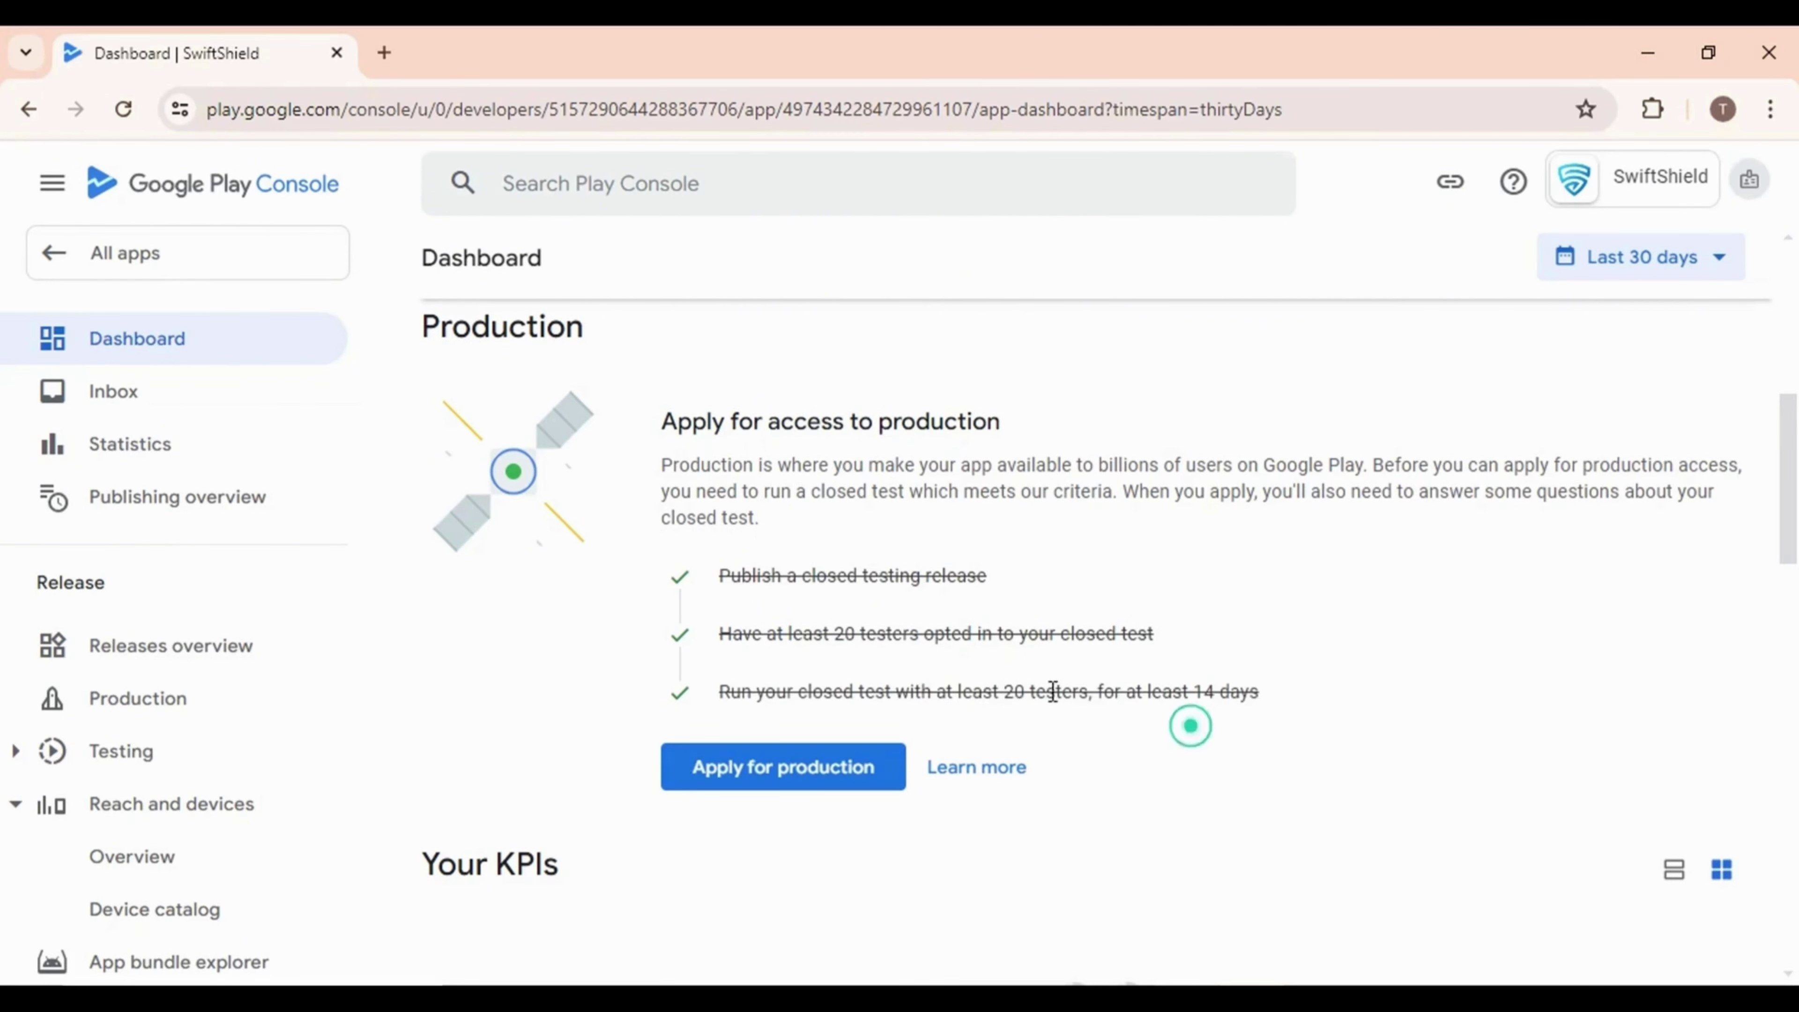
click(678, 572)
drag(1287, 701, 705, 572)
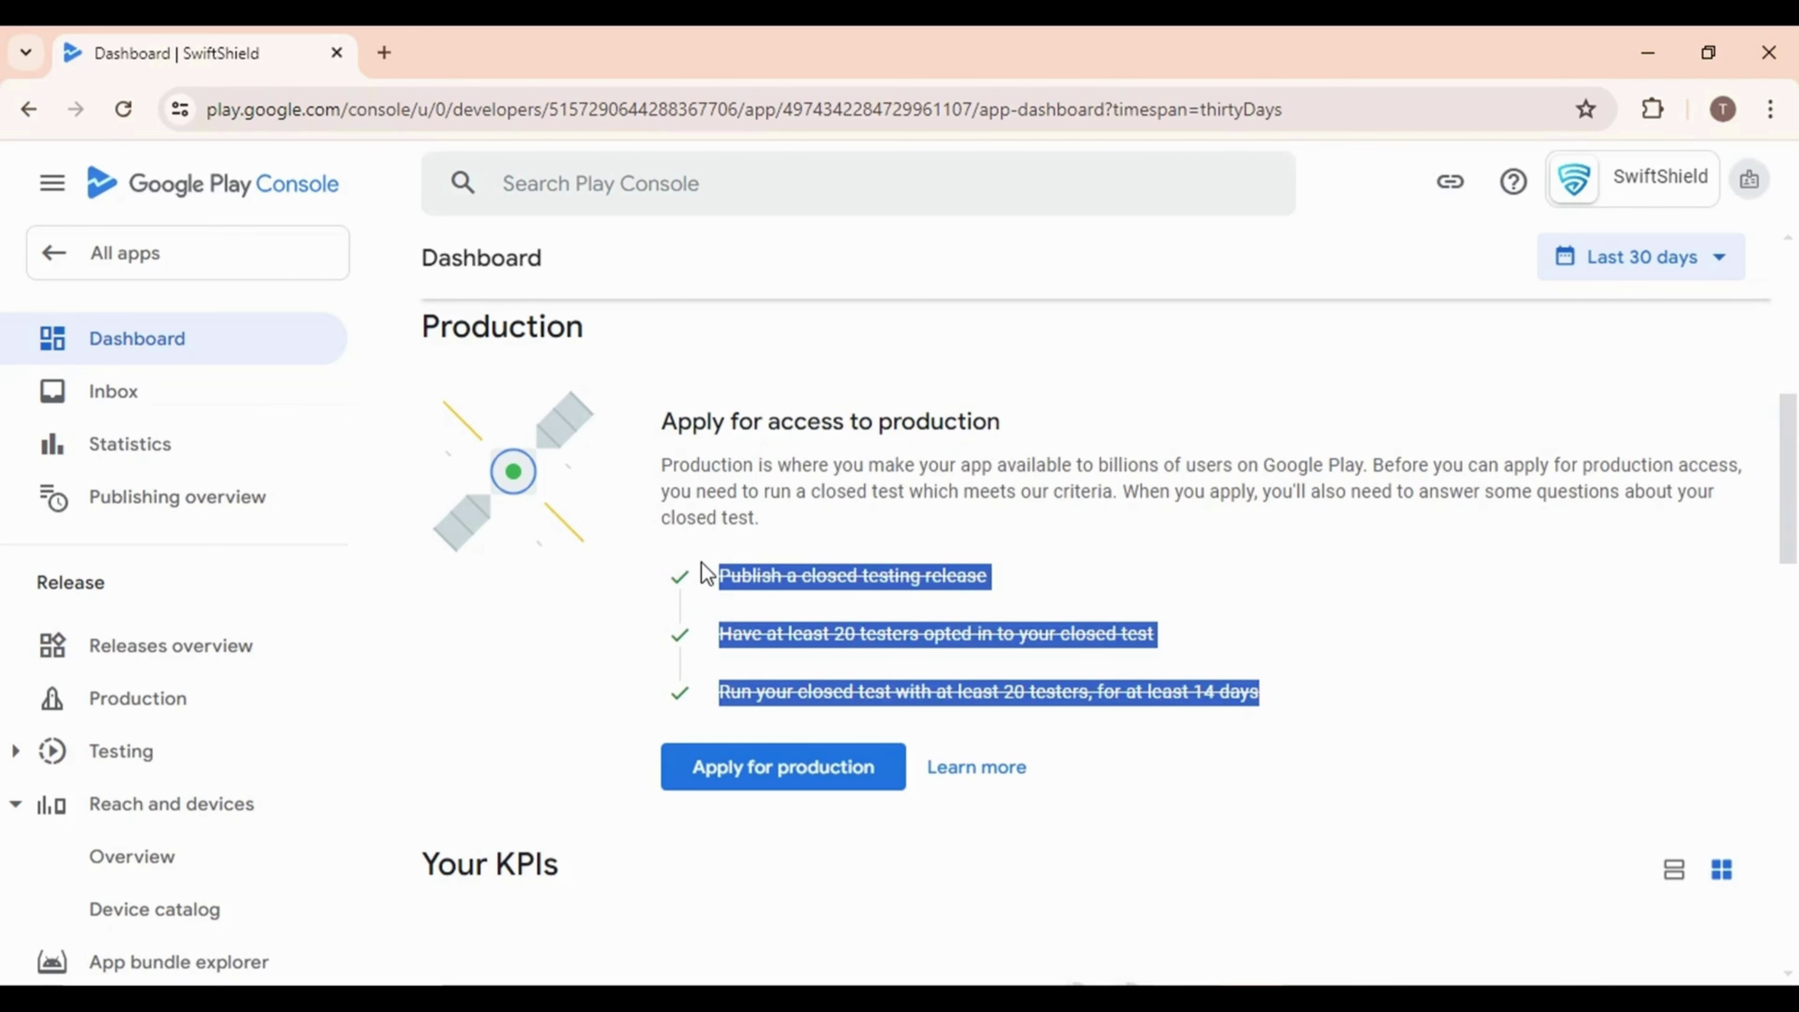
click(803, 807)
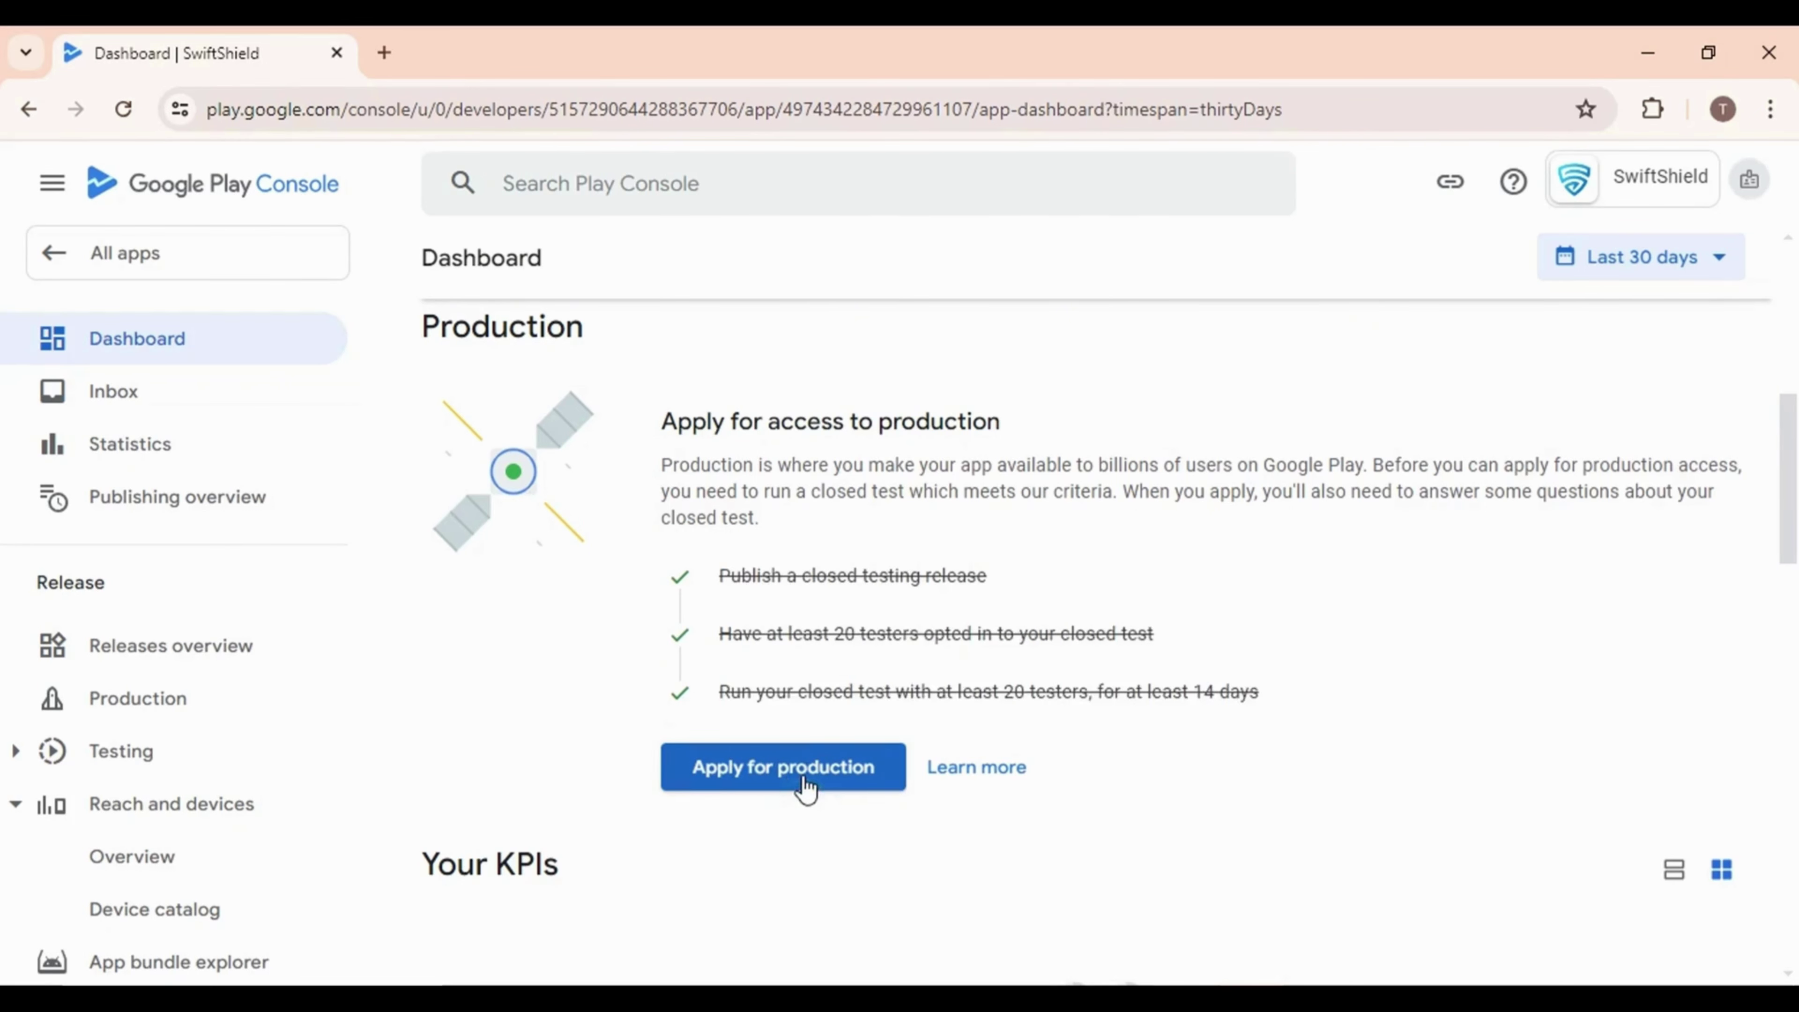
click(802, 774)
Paste how testers were recruited and rate recruiting testers as Easy
click(513, 749)
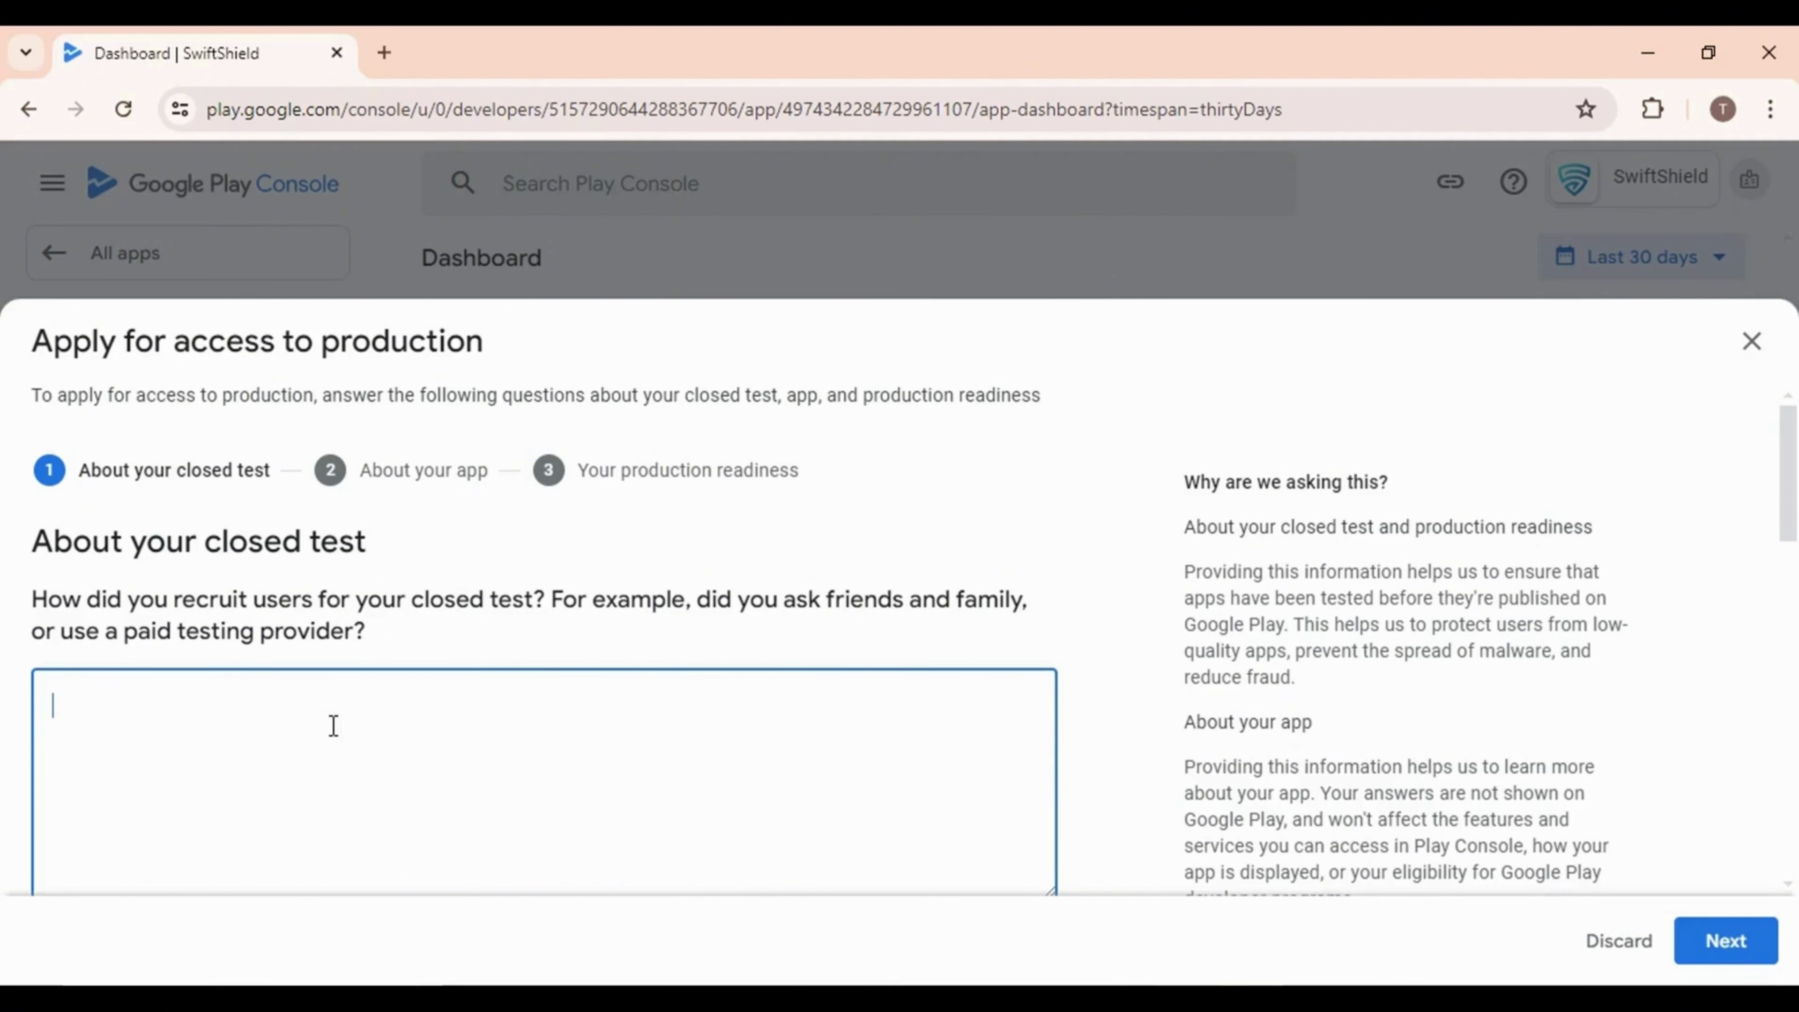
text(Other employees and friends helped me to test my app.)
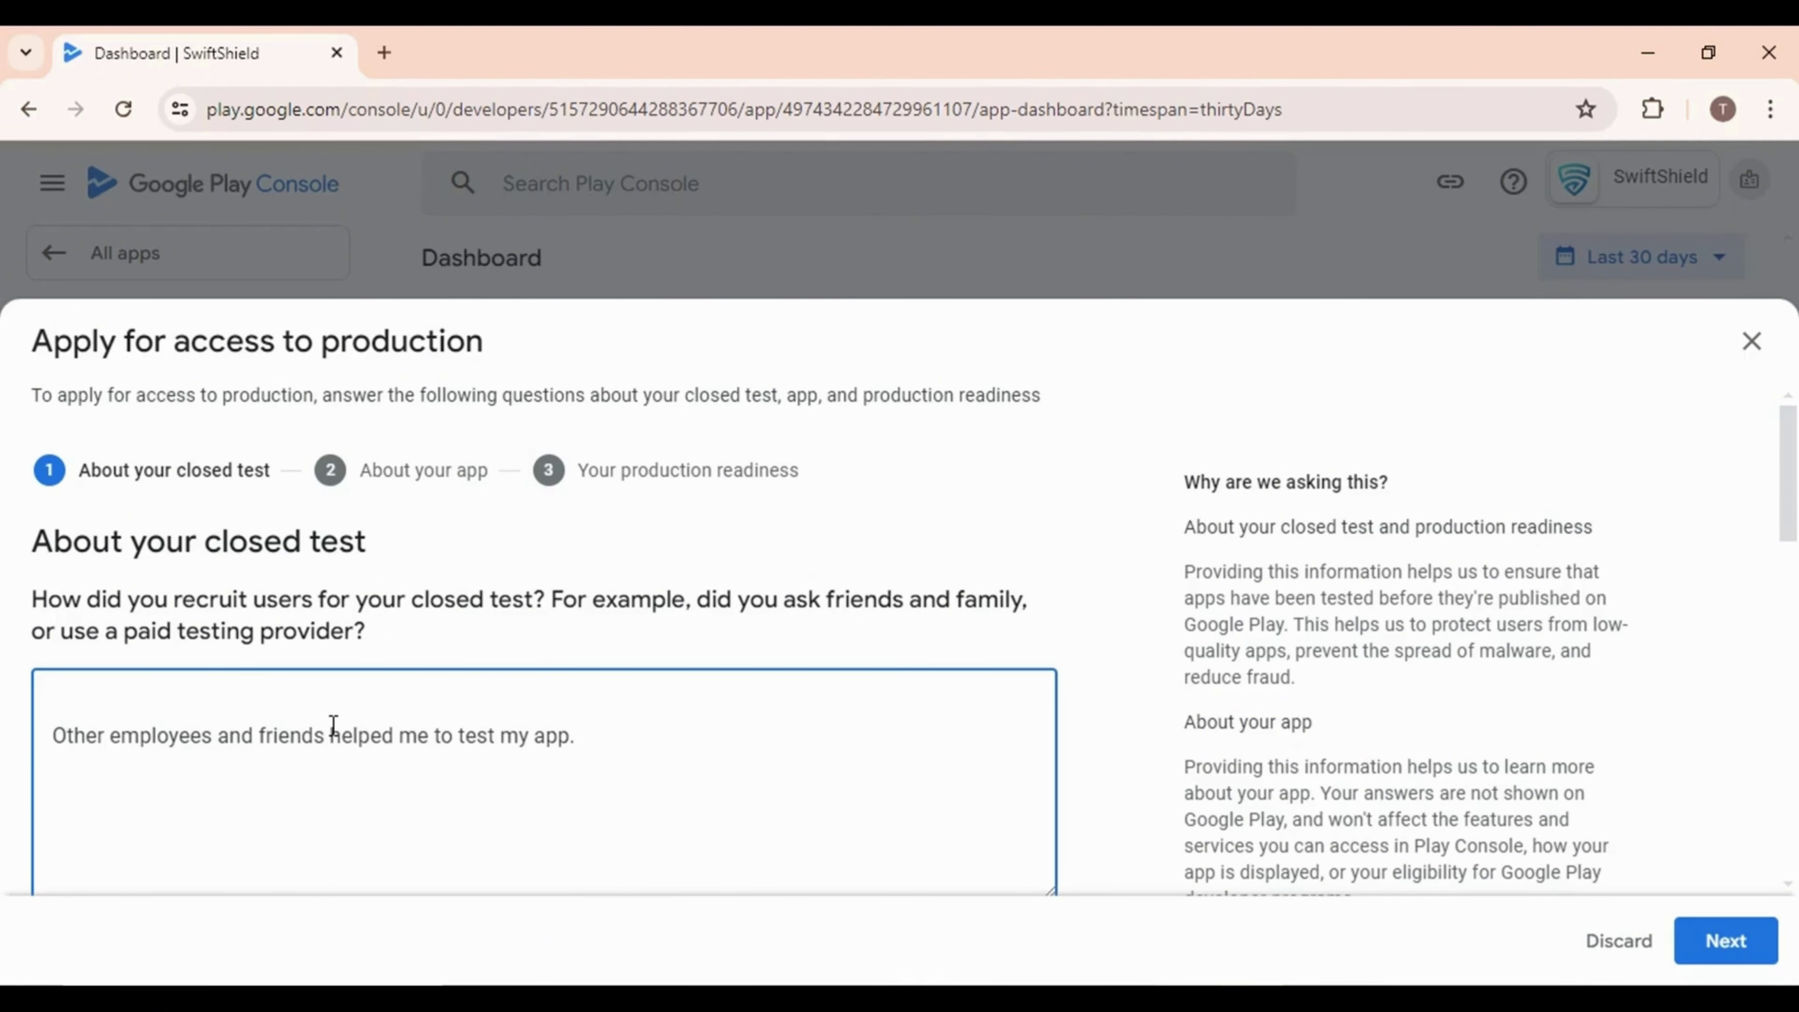
scroll(333, 725, down, 5)
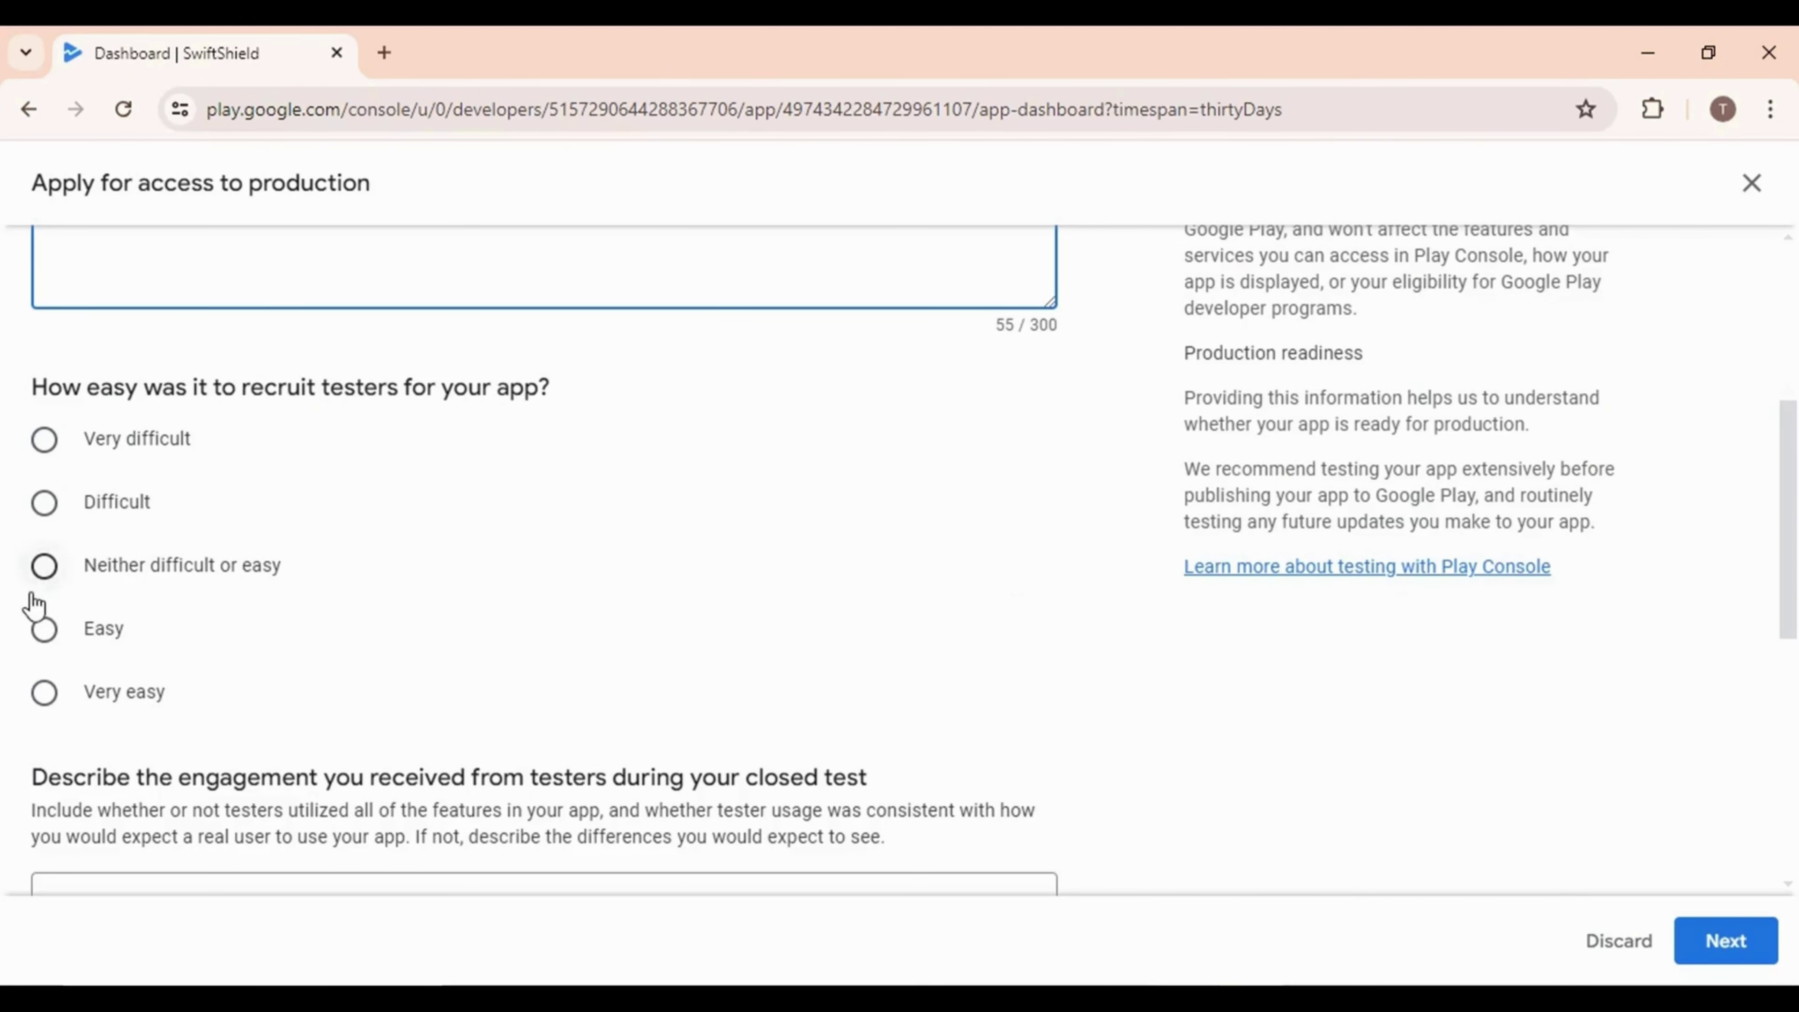
click(44, 629)
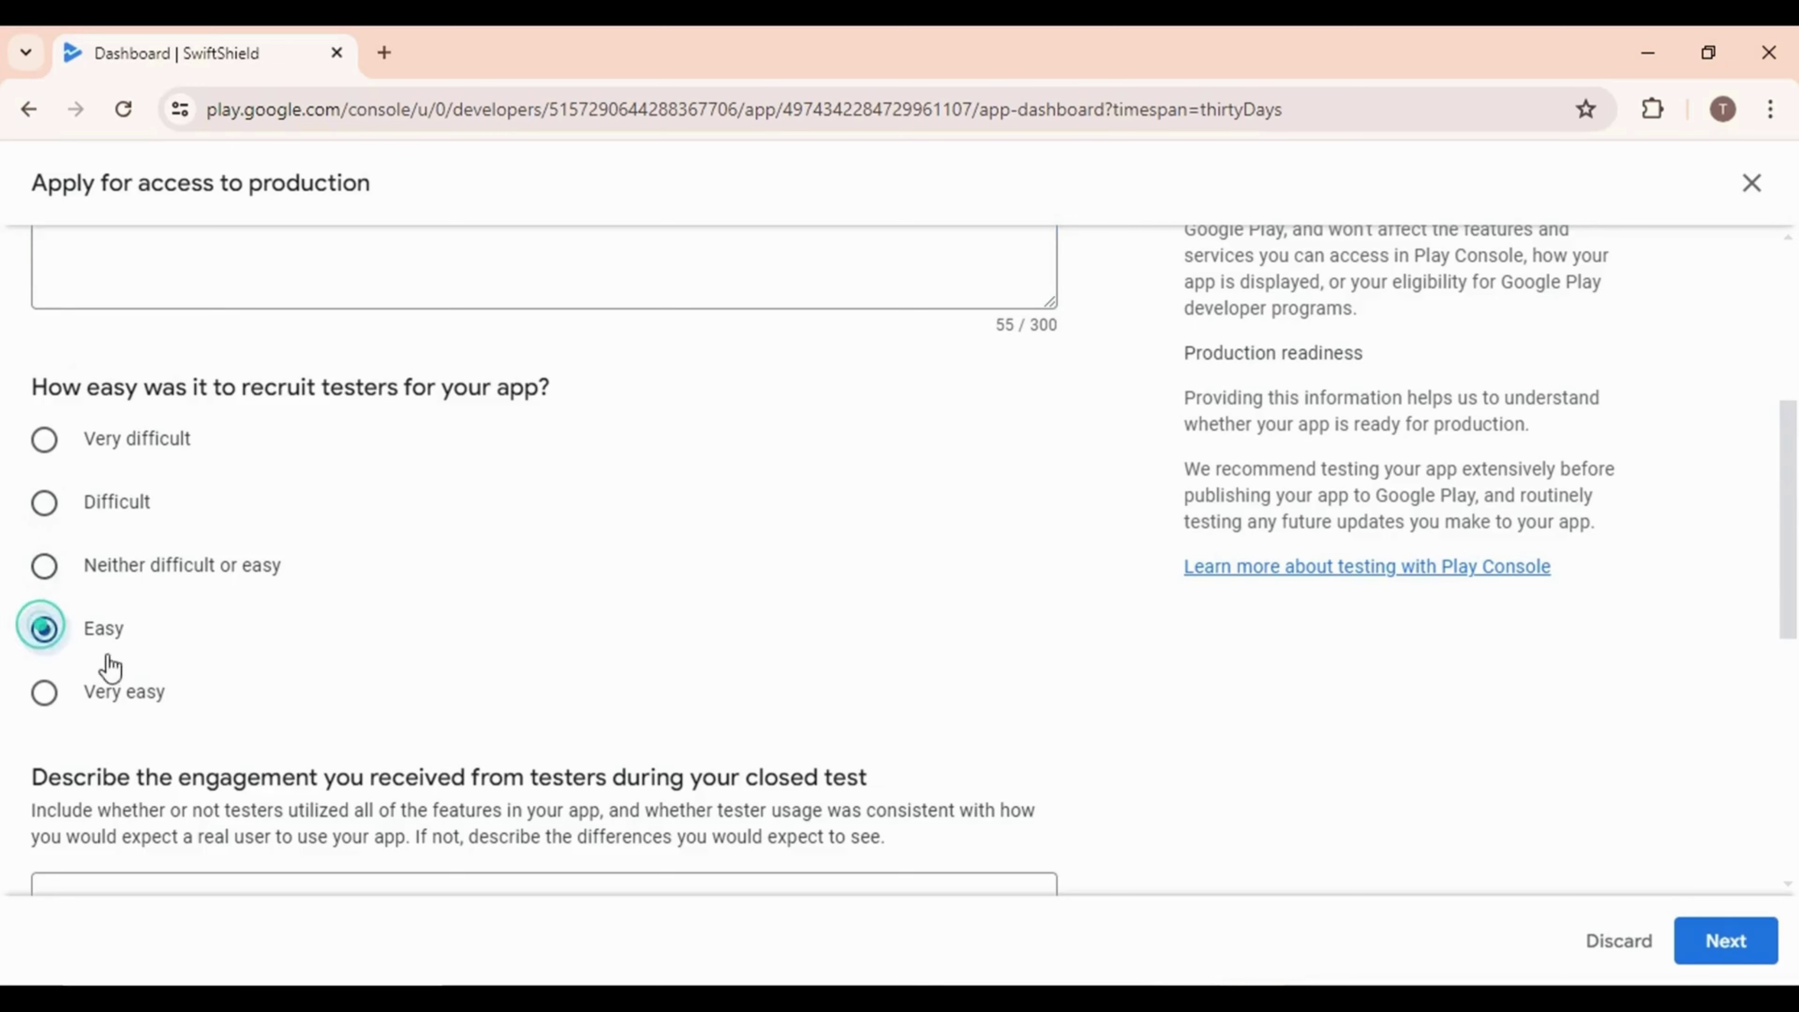
scroll(213, 684, down, 3)
Paste the tester engagement and feedback summary answers, fix the feedback wording, and continue
click(235, 660)
text(Most of my testers have tested all the features.)
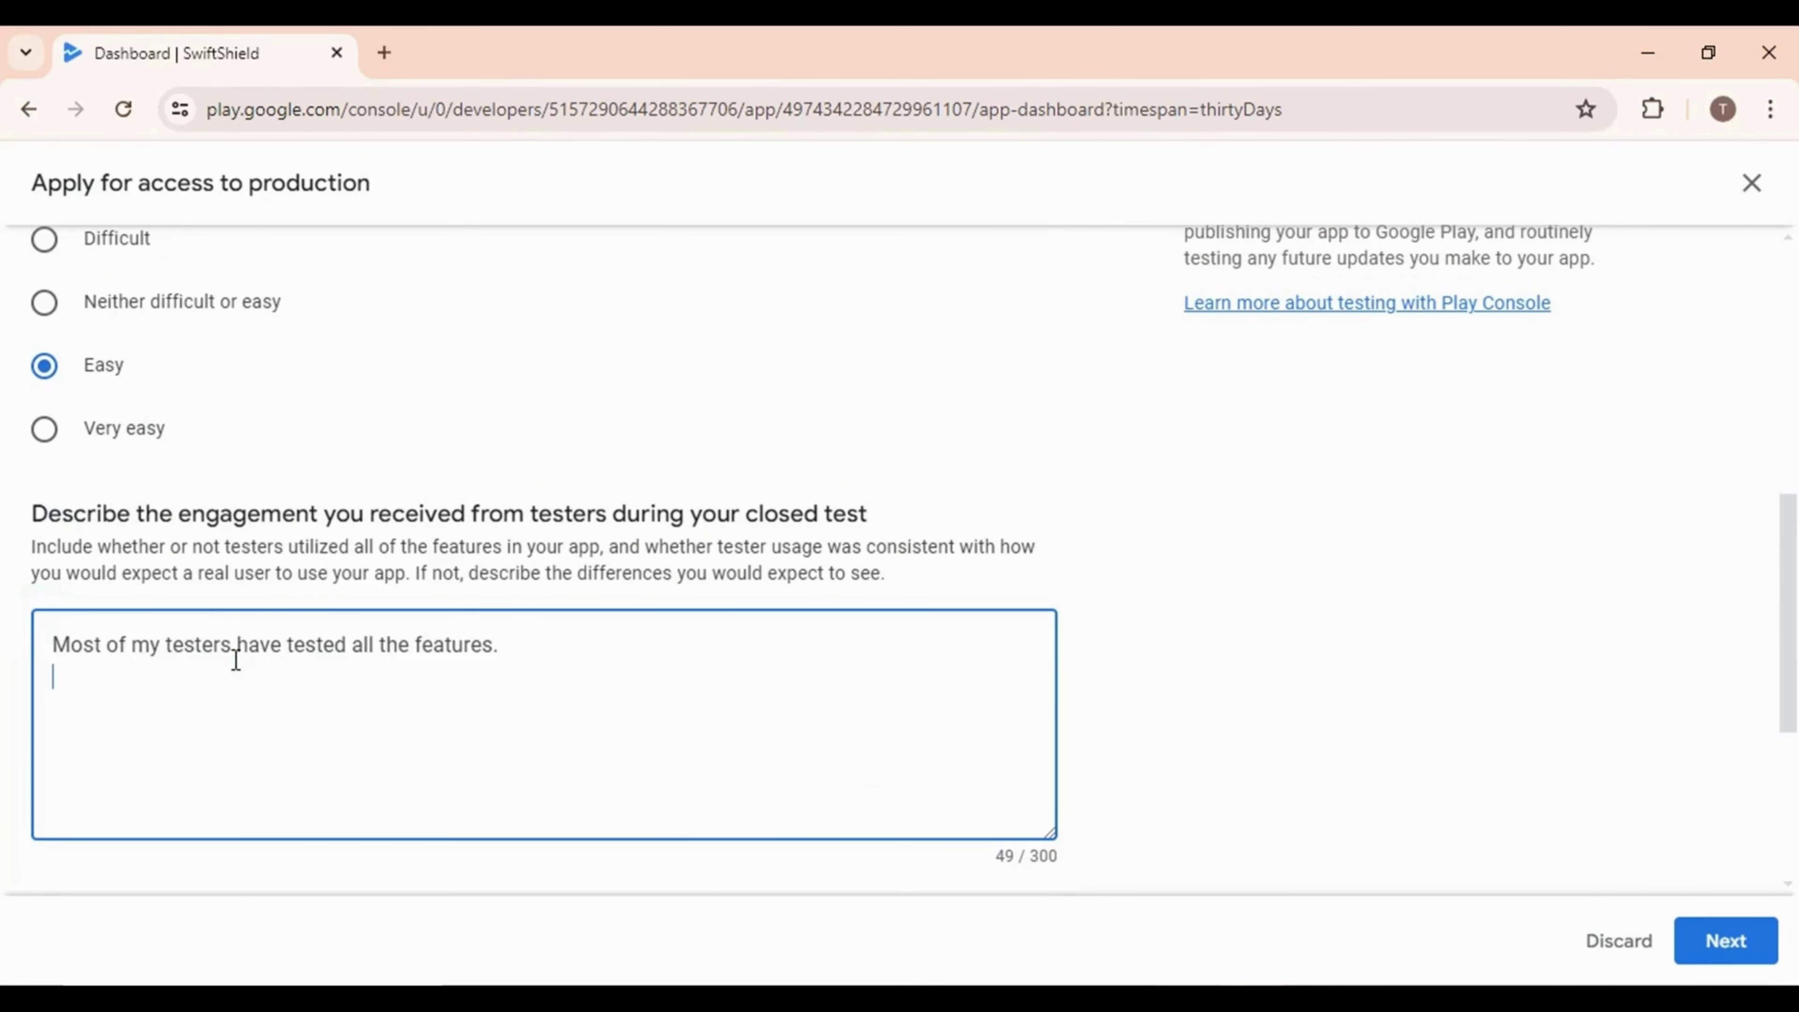
scroll(1313, 836, down, 5)
click(433, 691)
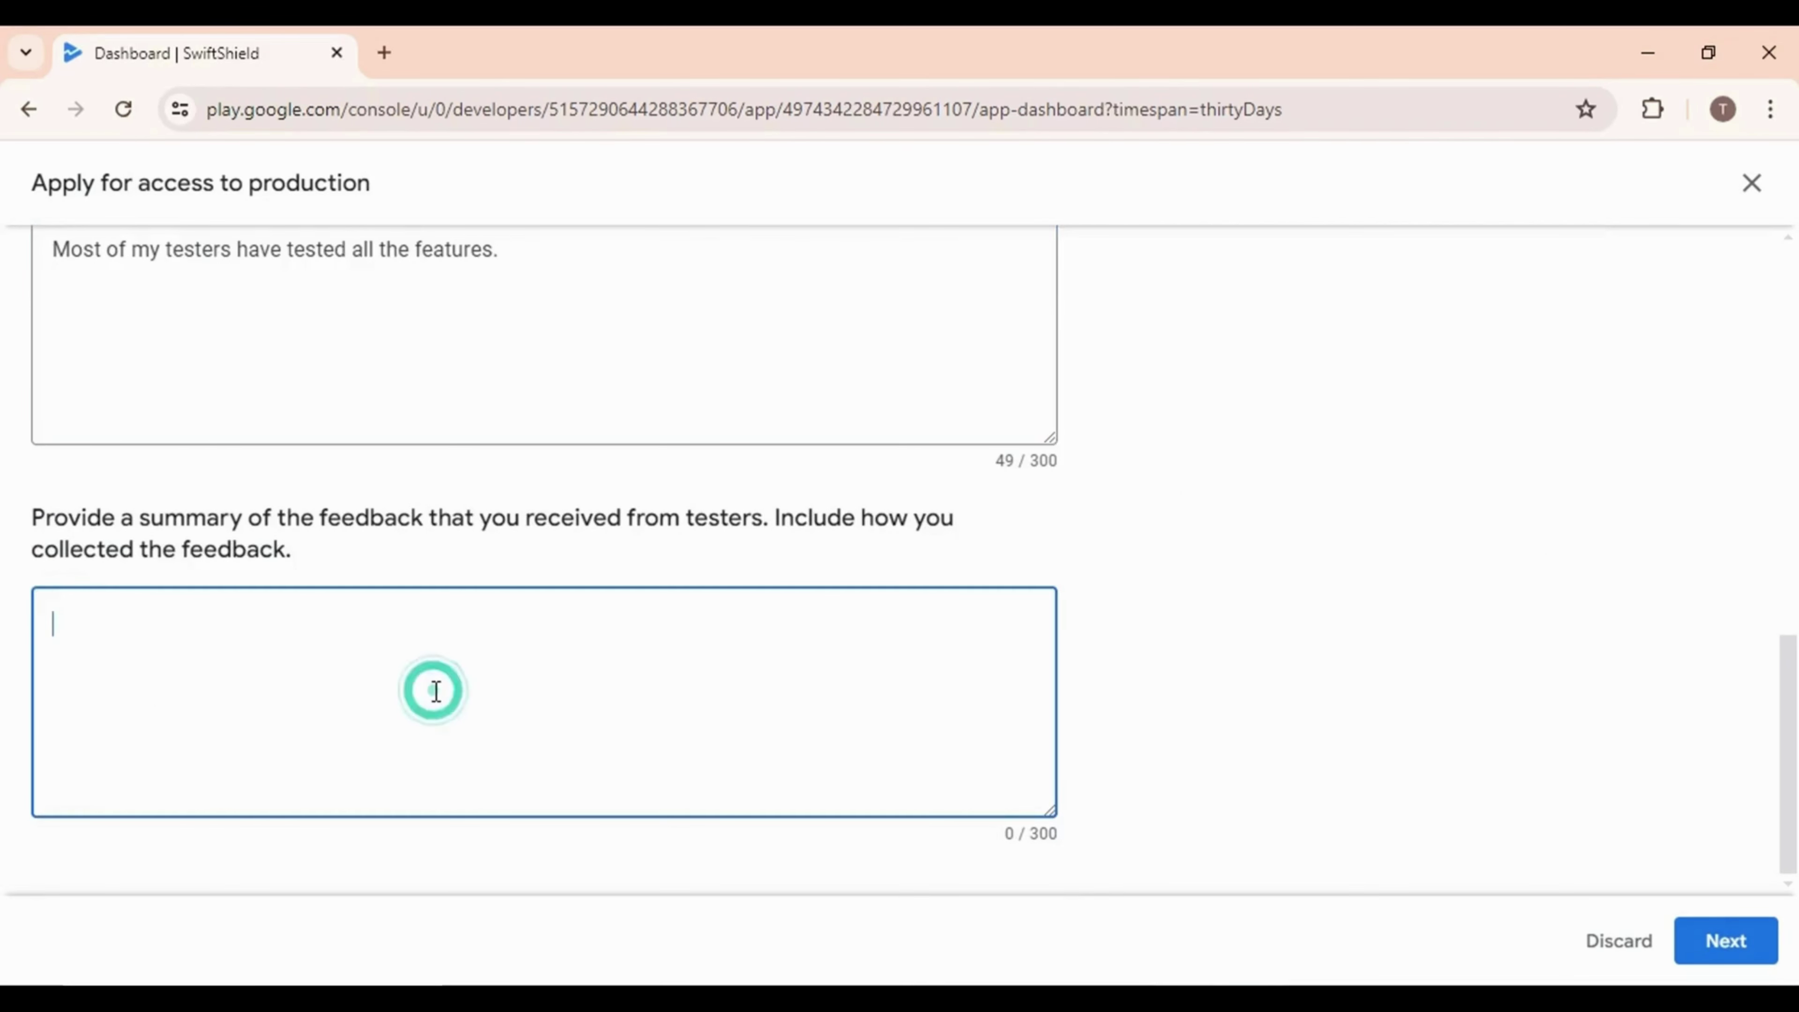
text(I have collected the feedback through the playstore feedback section.Most of my testers were happy to have the app on their devices.)
key(ctrl+a)
text(I have collected the feedback through the Playstore feedback section. Most of my testers were happy to have the app on their devices.)
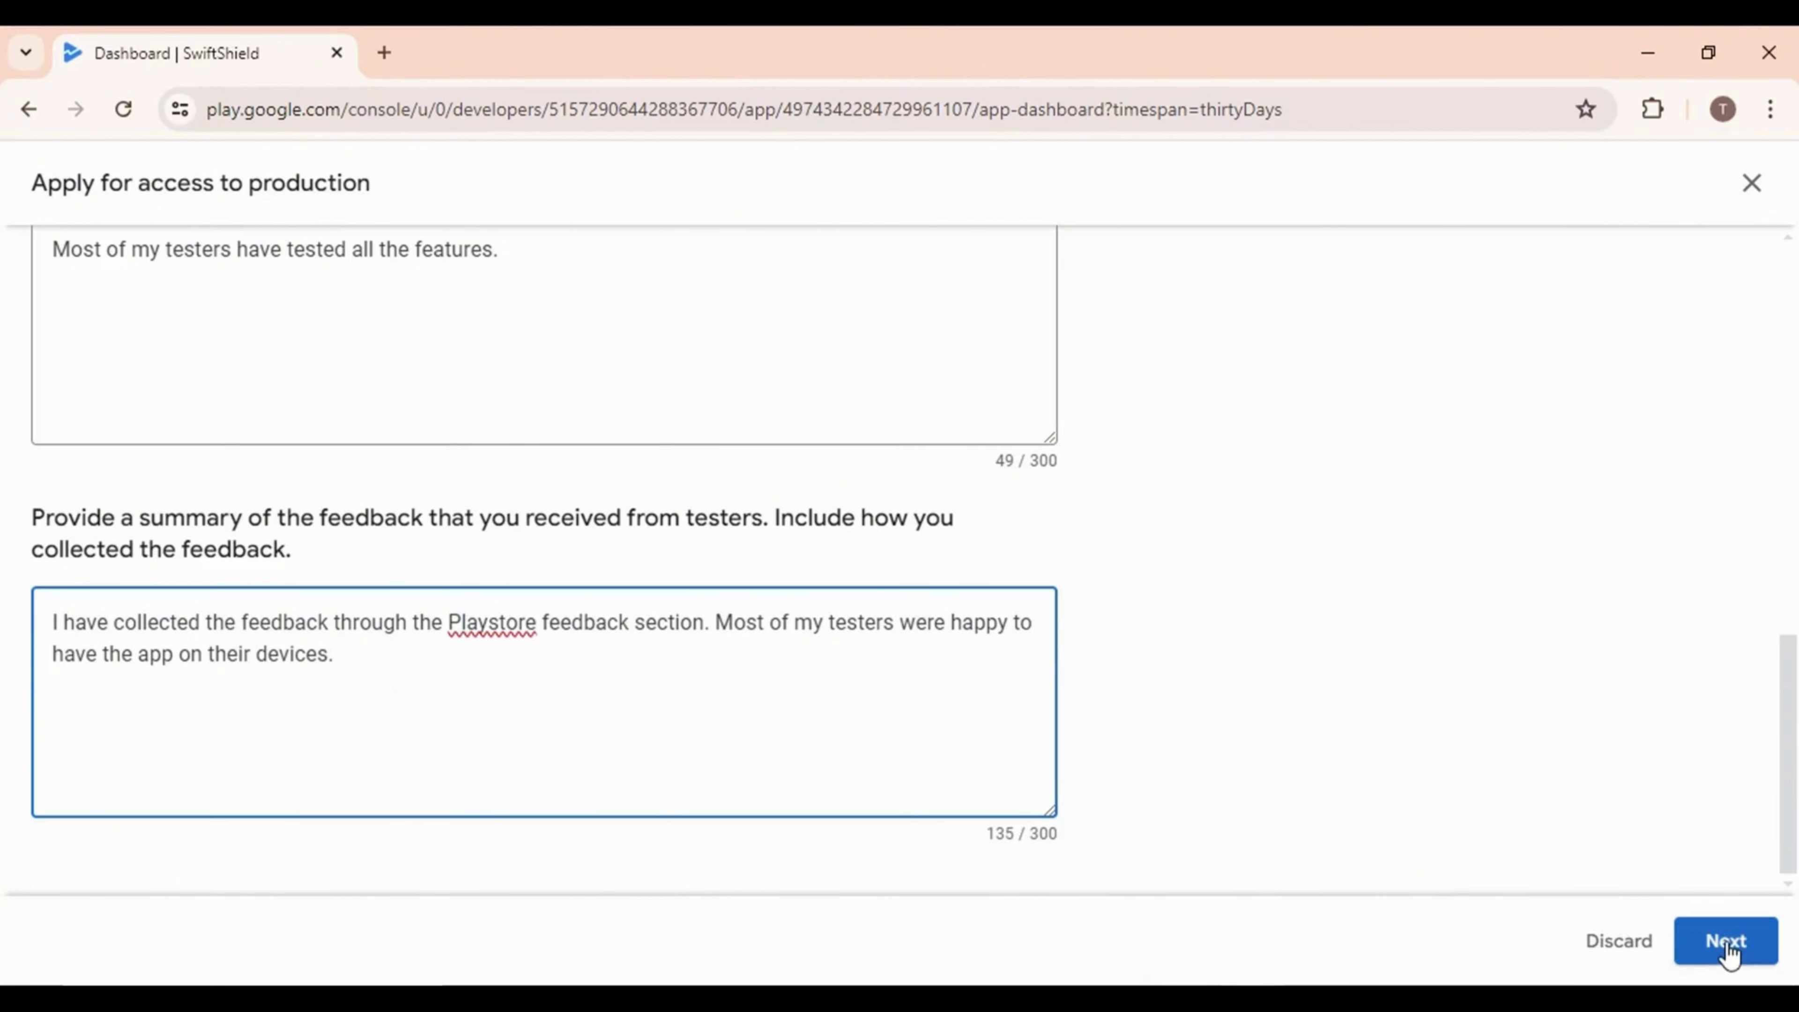
click(1725, 943)
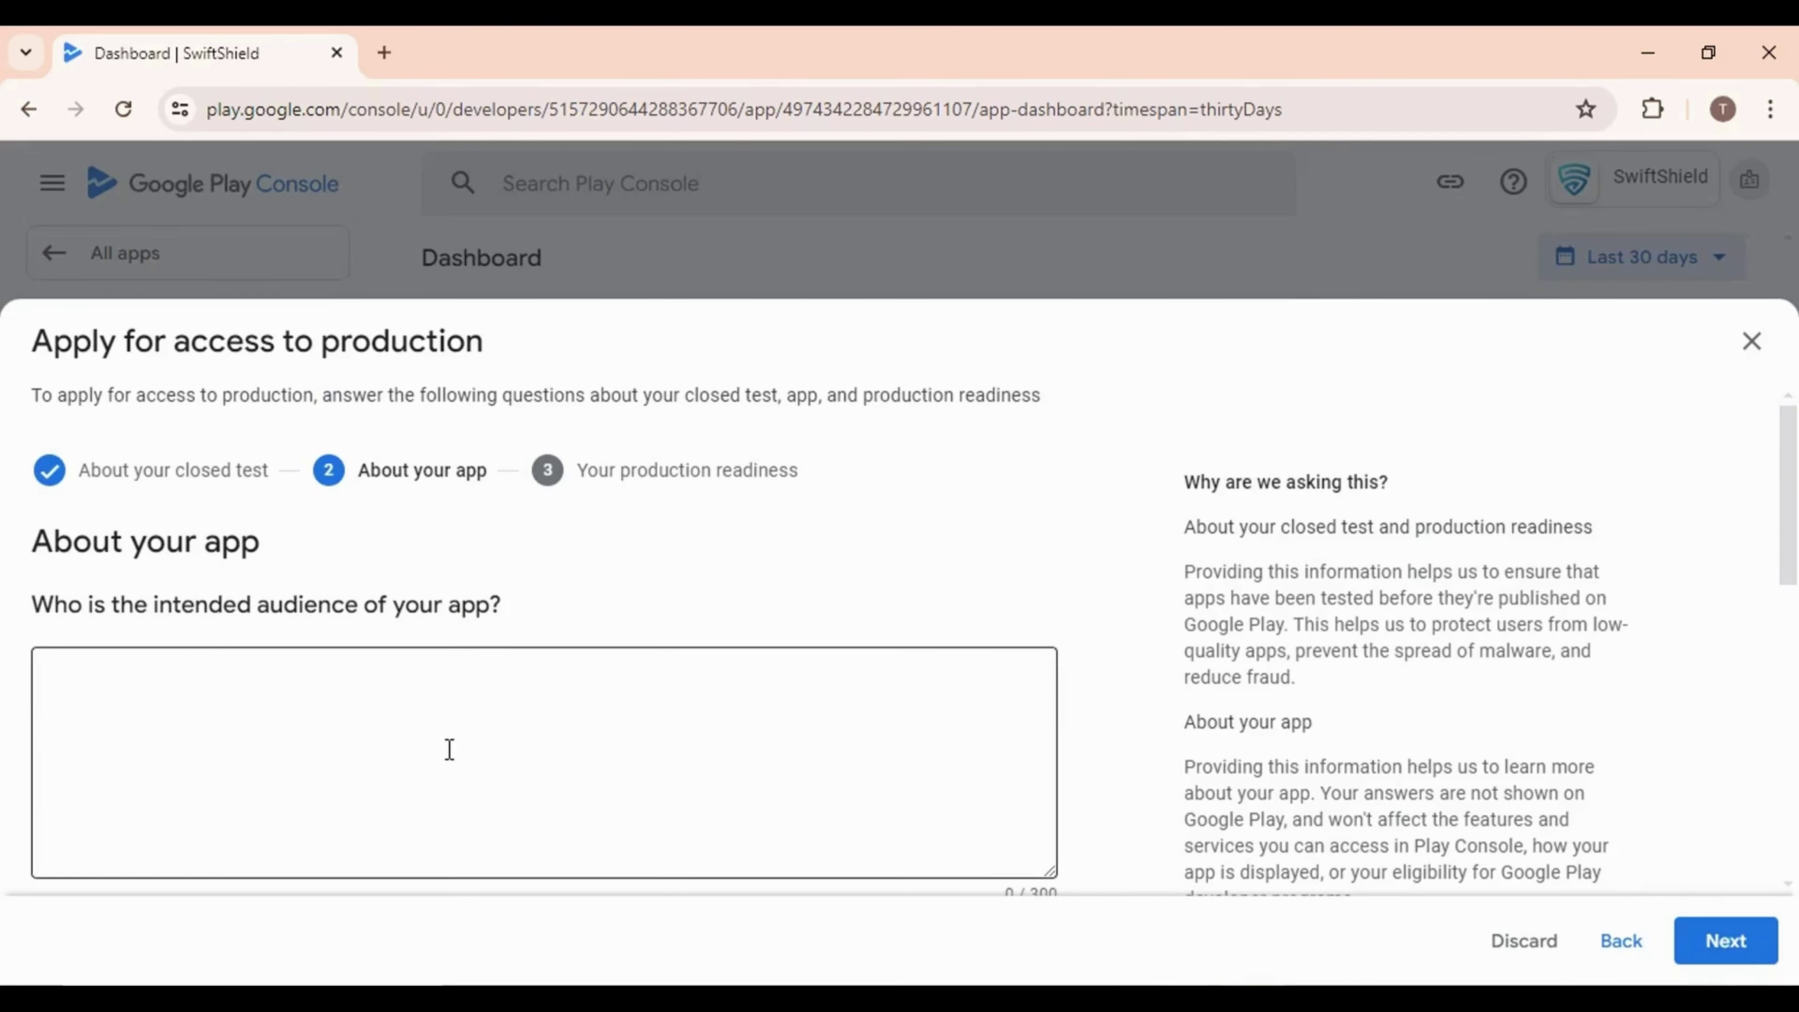
Paste the intended audience and app value answers, choose 100K - 1M first-year installs, and continue
click(449, 749)
text(The intended audience for a VPN app includes individuals who value online privacy and security, frequent travellers needing to access region-restricted content, and remote workers requiring secure connections to their company's network.)
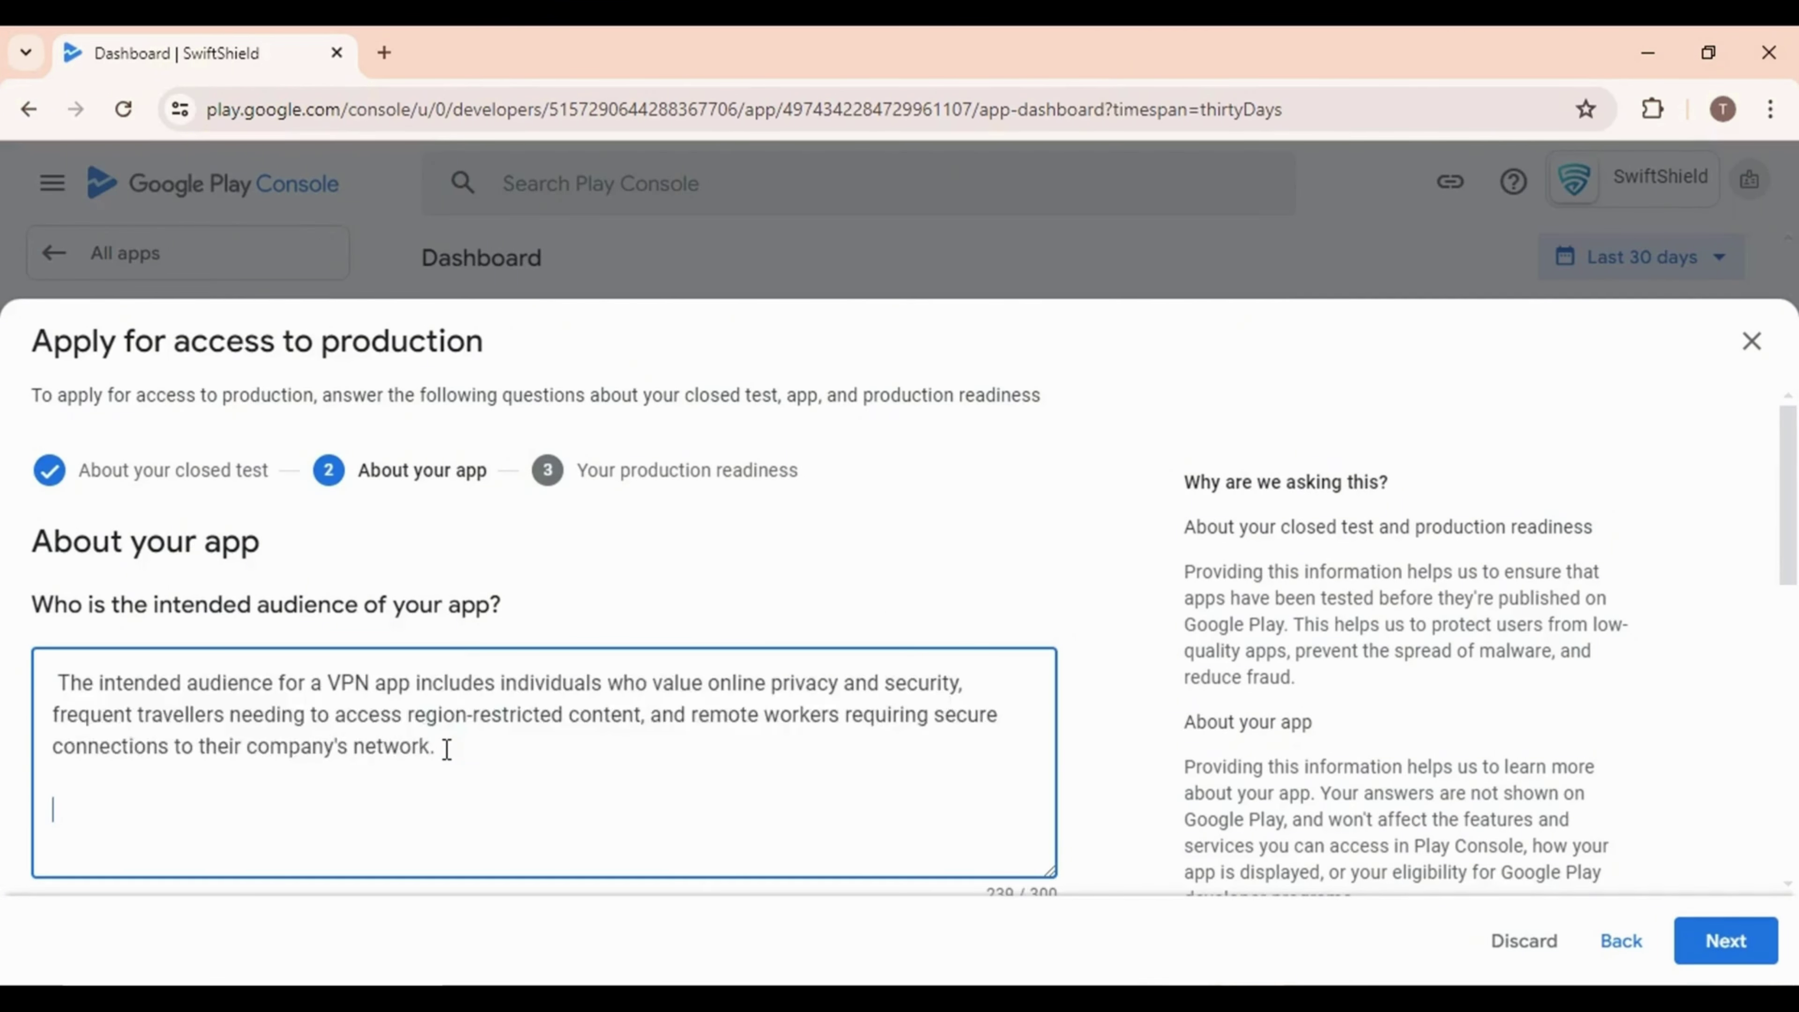
scroll(447, 751, down, 5)
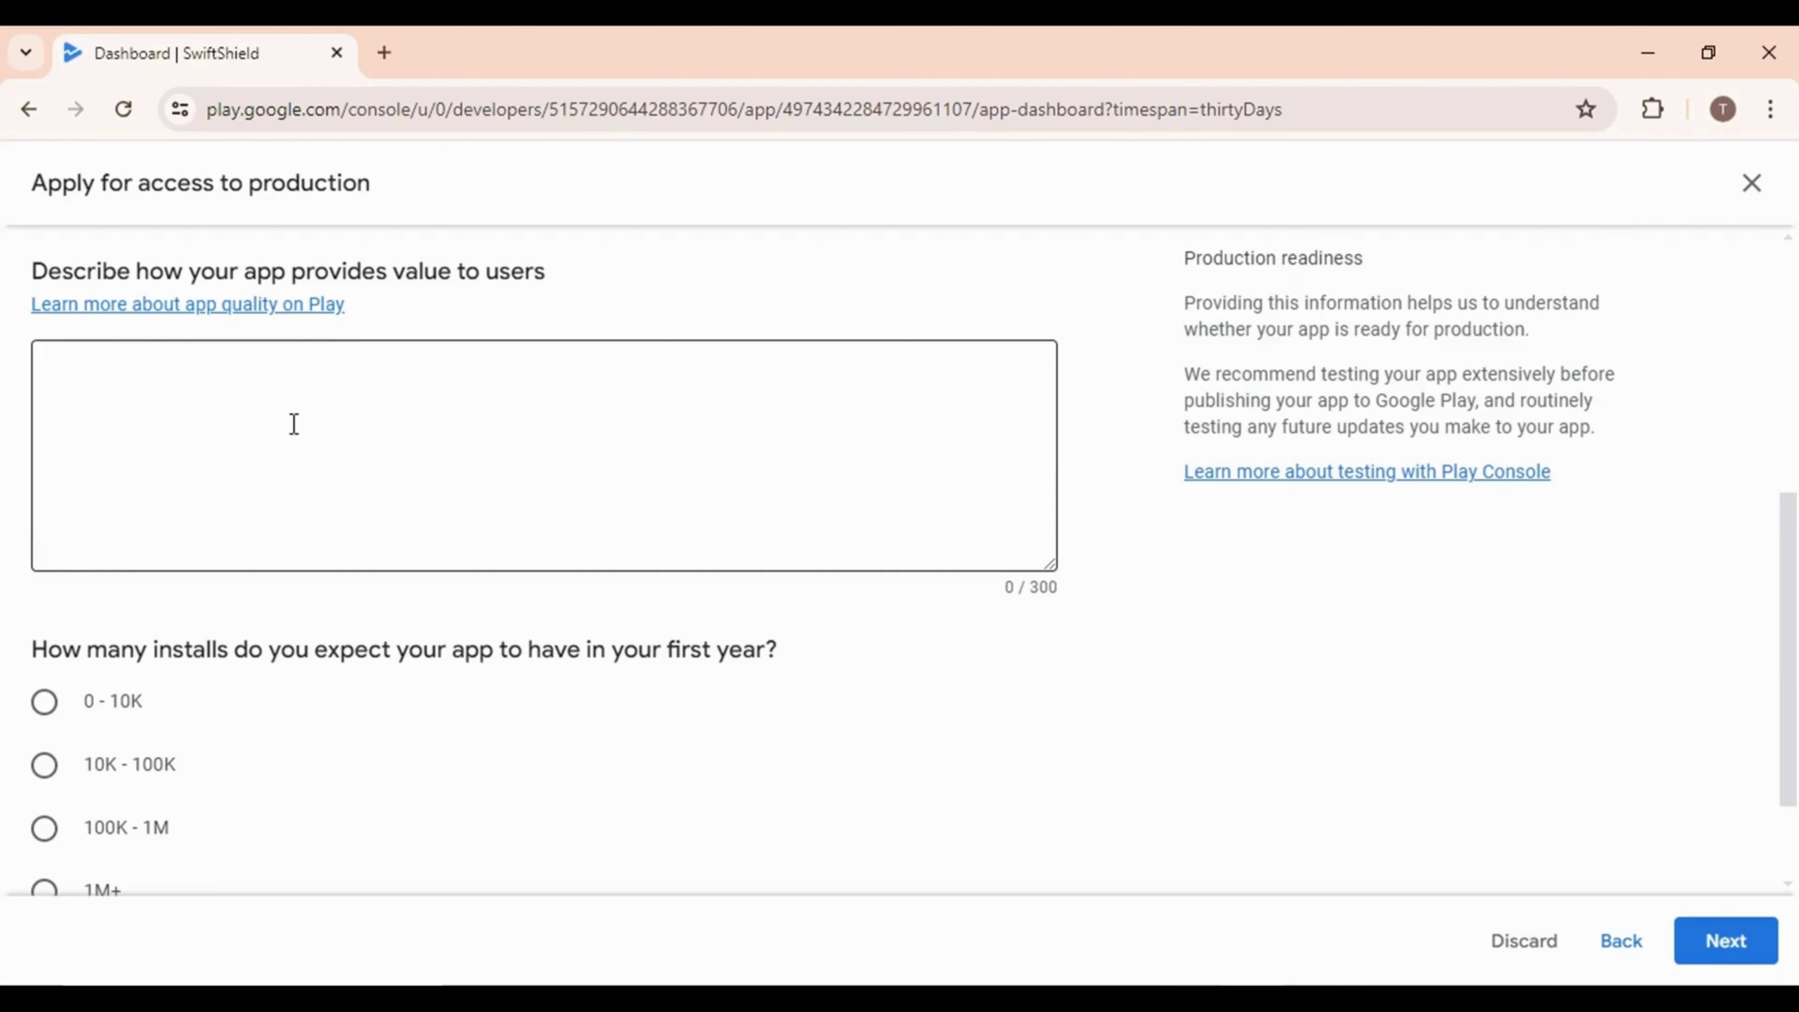
scroll(250, 722, up, 4)
click(249, 723)
text(My app is a useful app  for the  end users. It is free and easy to use.)
scroll(251, 722, down, 5)
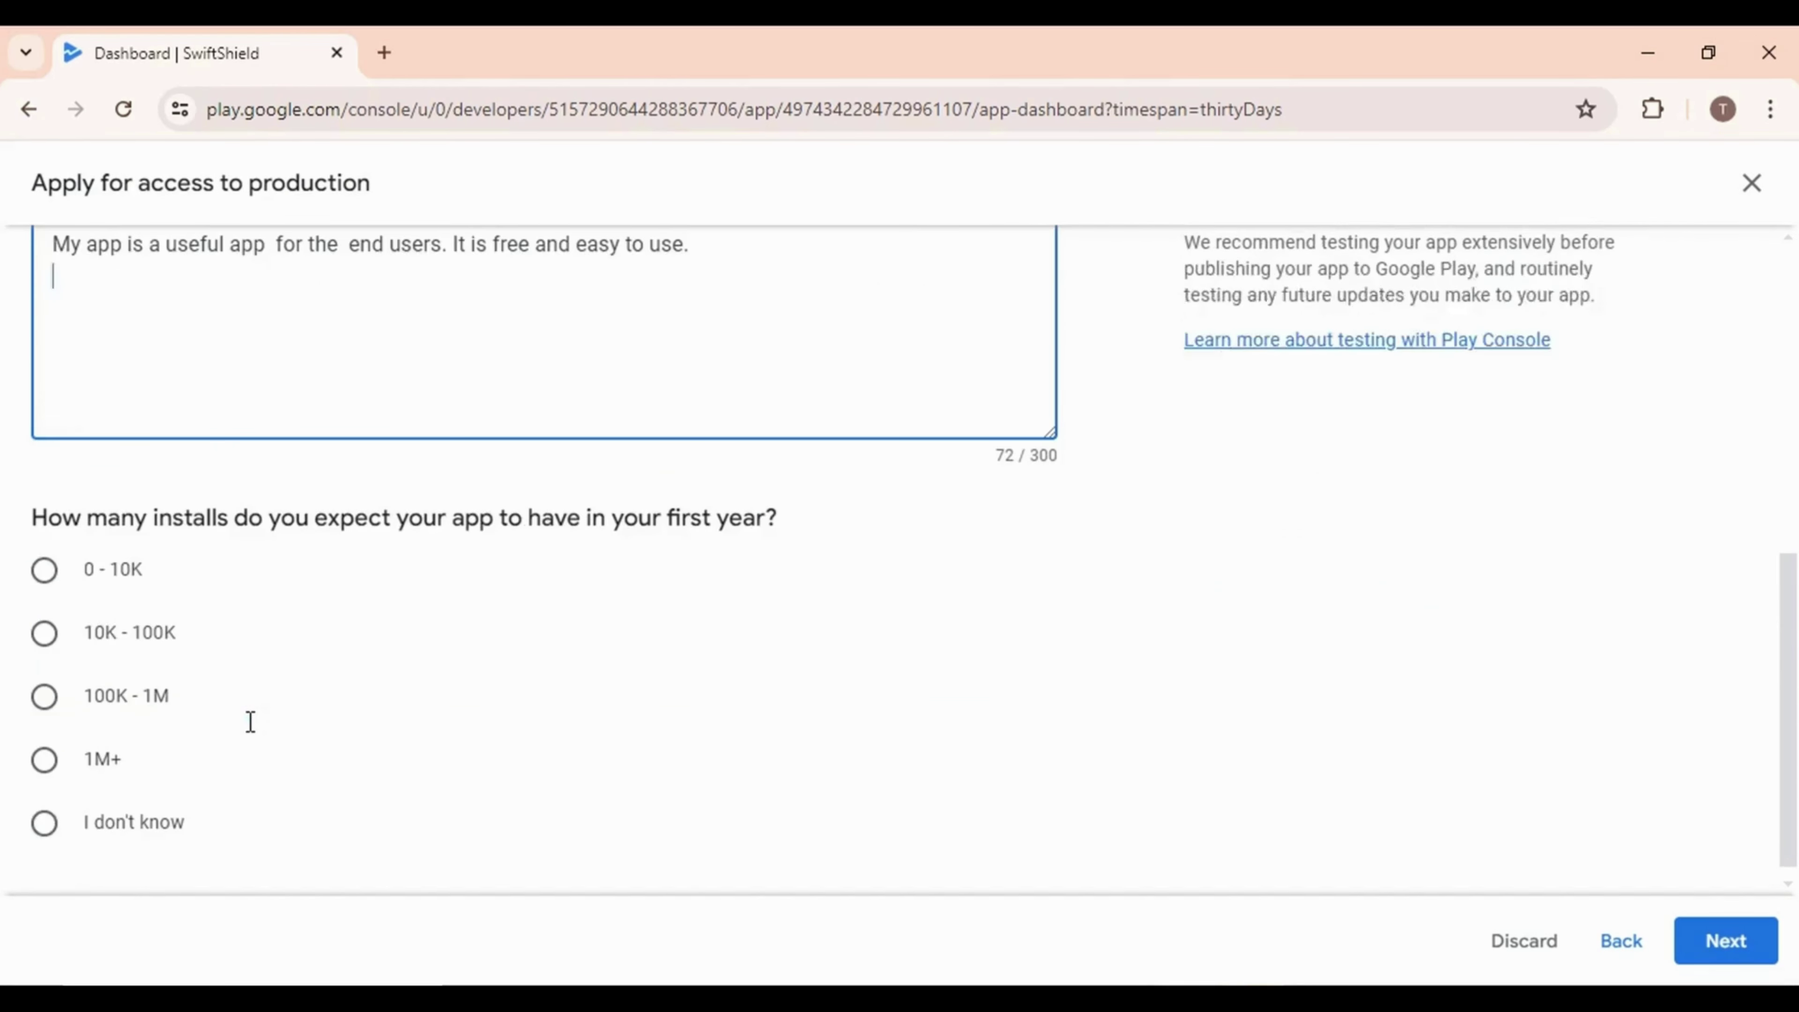
click(44, 698)
click(1679, 945)
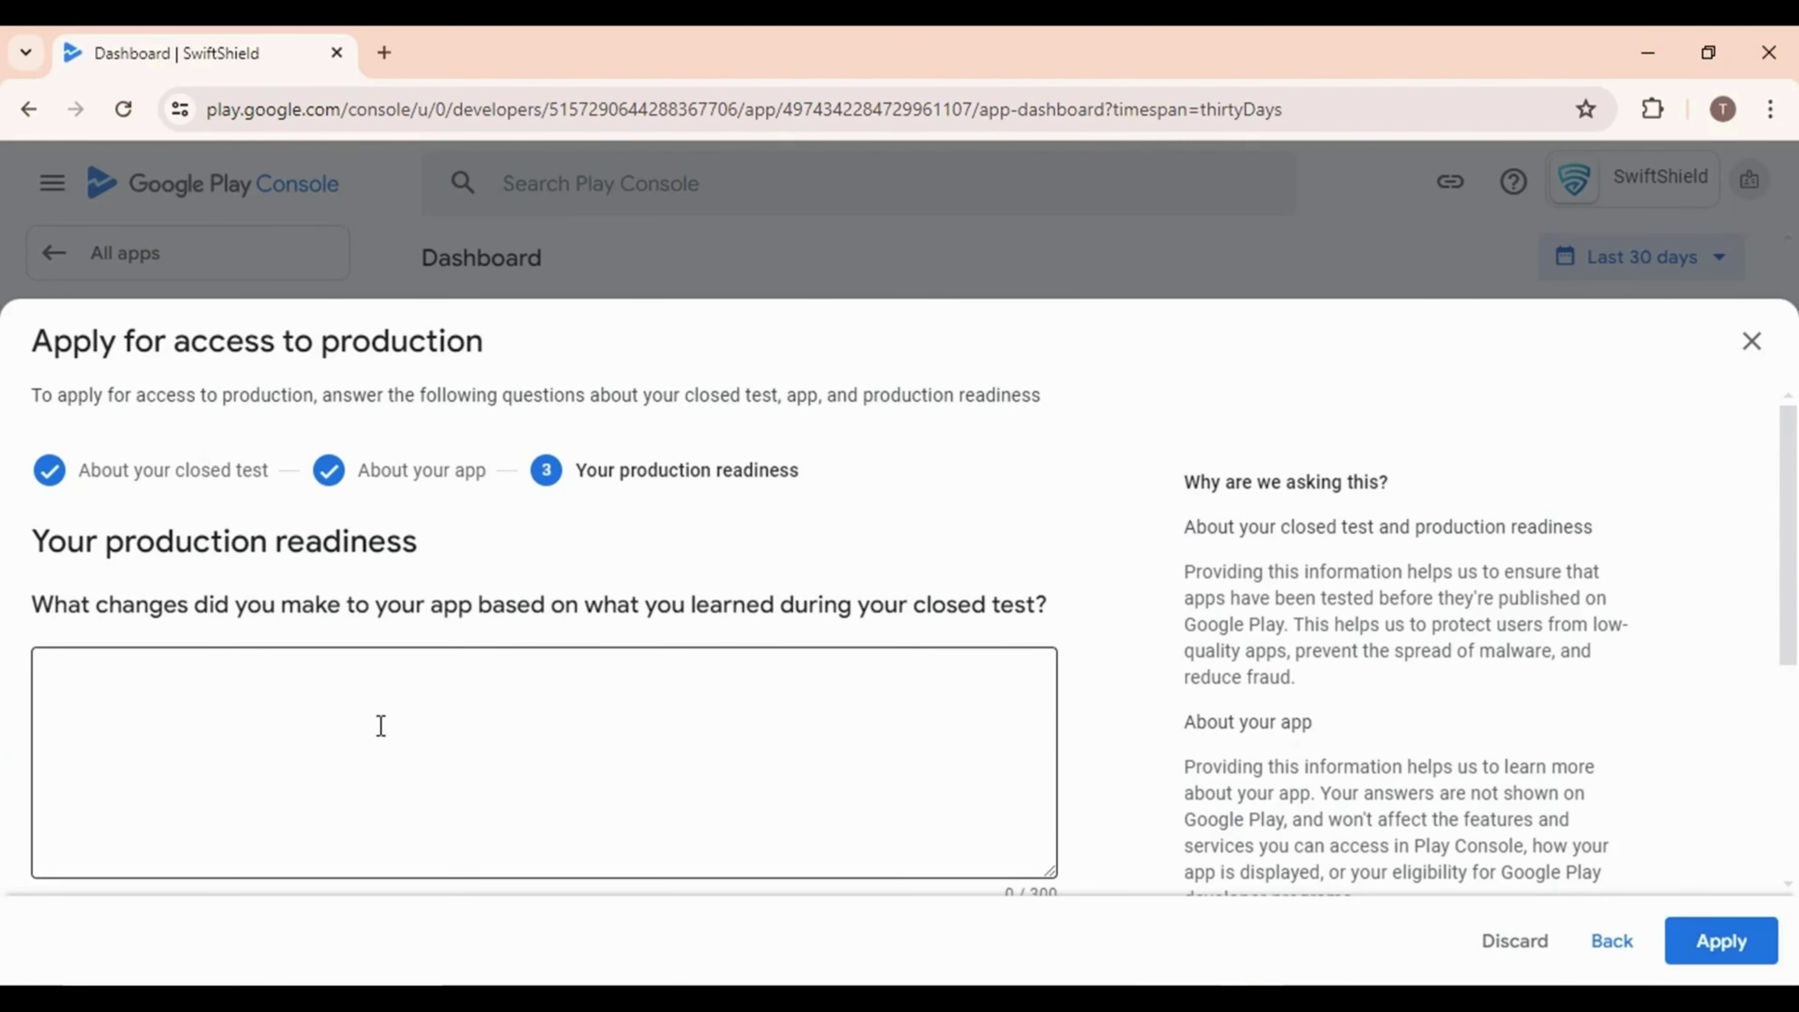
Answer that UI issues were fixed, explain why the app is production ready, and submit
click(380, 725)
text(Fixed UI issues.)
scroll(342, 712, down, 3)
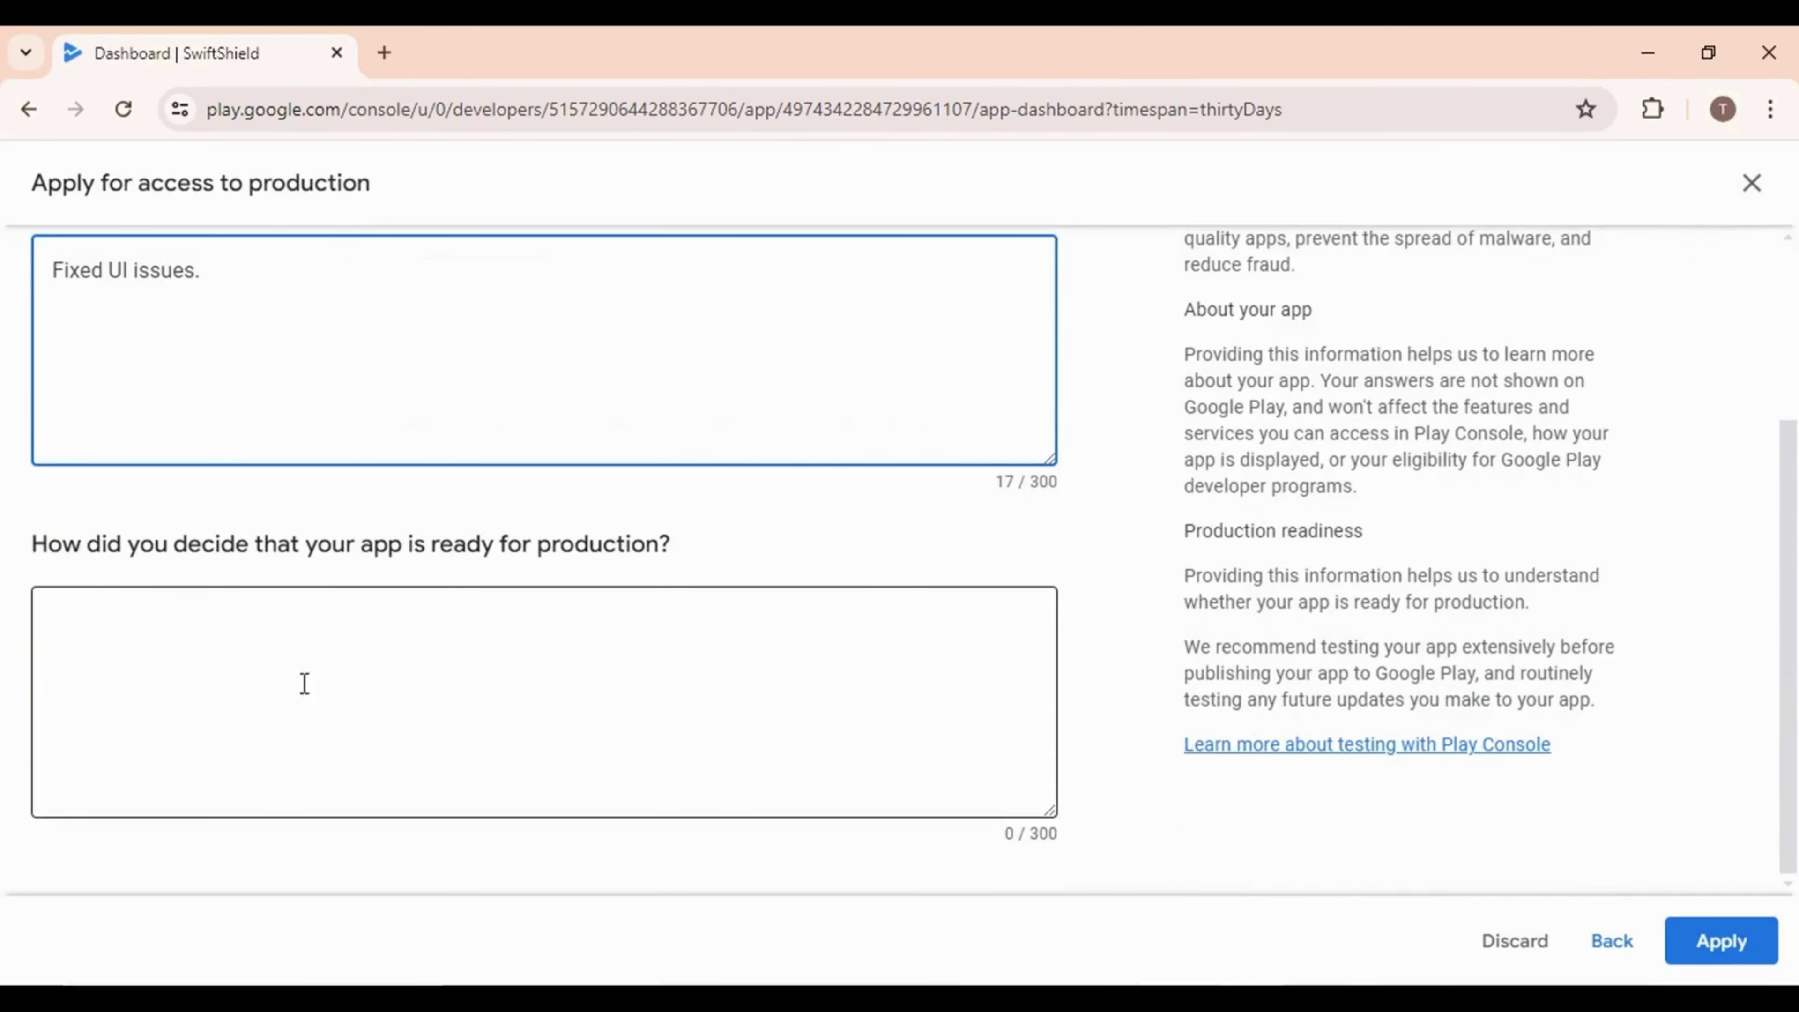
click(543, 681)
text(All the features were tested thoroughly. No issues and cashes are found on closed testing .)
click(1721, 941)
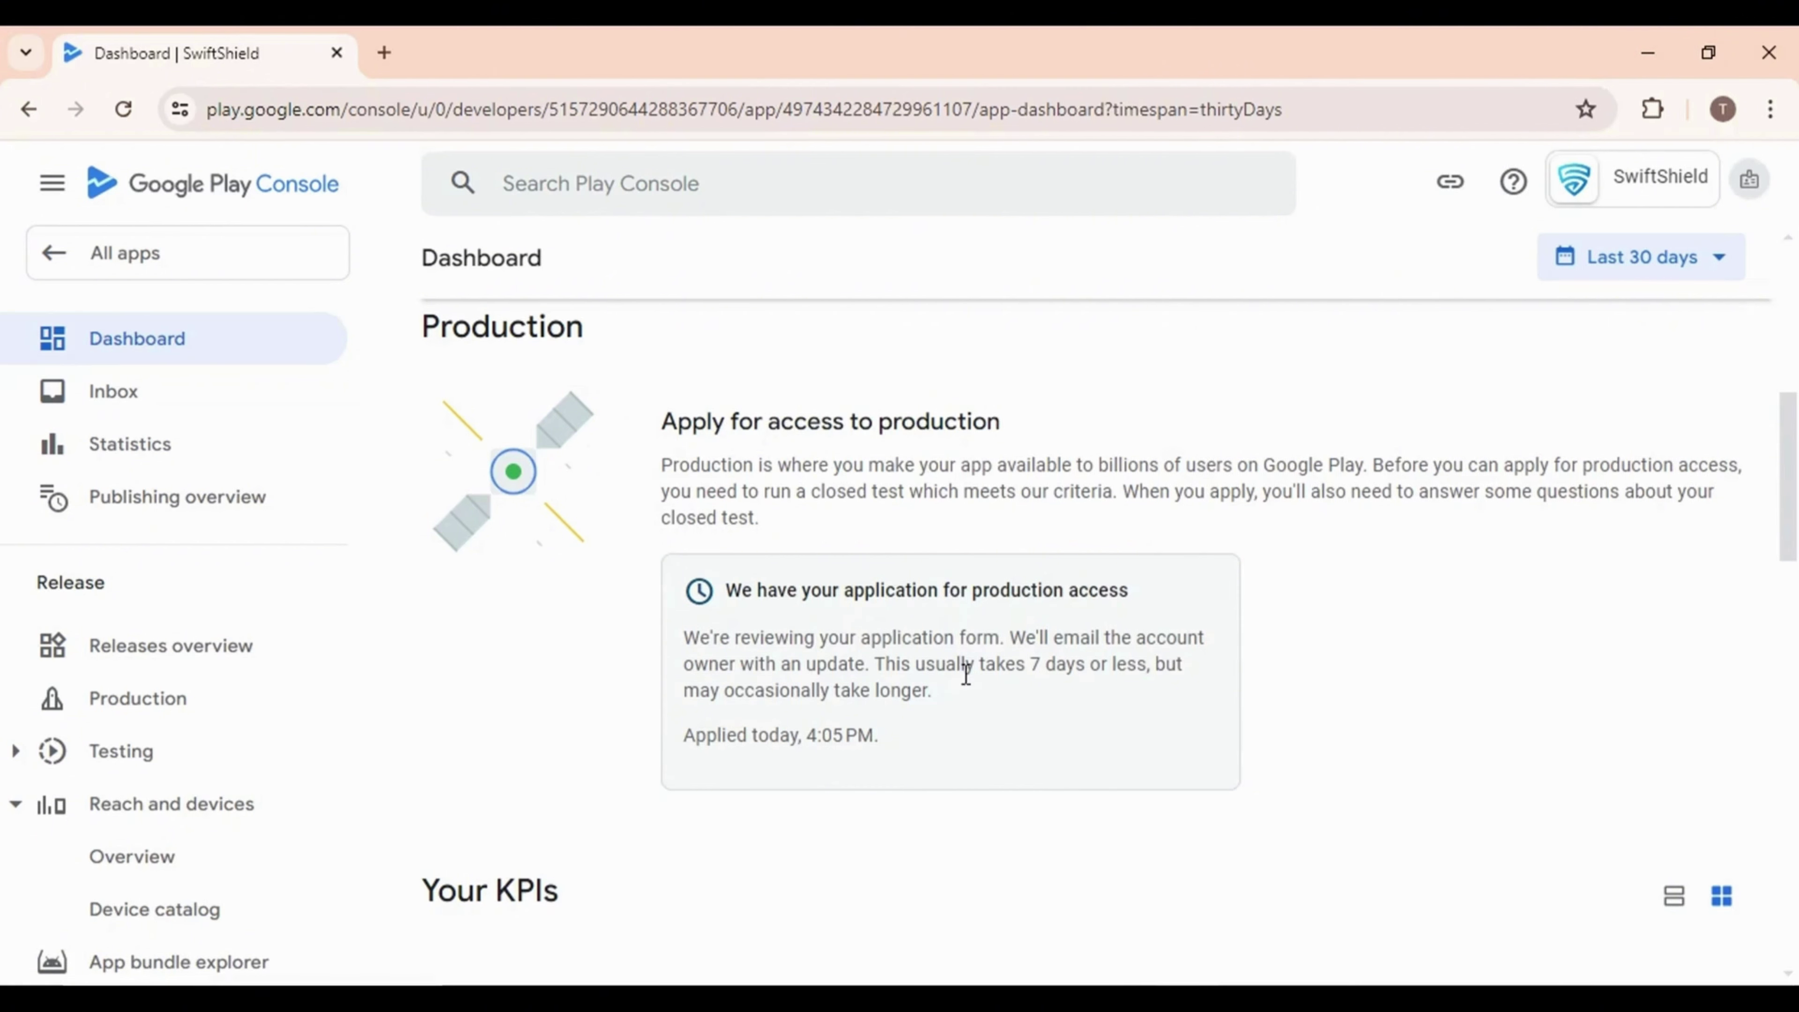
Read the production access granted message and show the tasks for creating and publishing a release
drag(966, 673, 1149, 666)
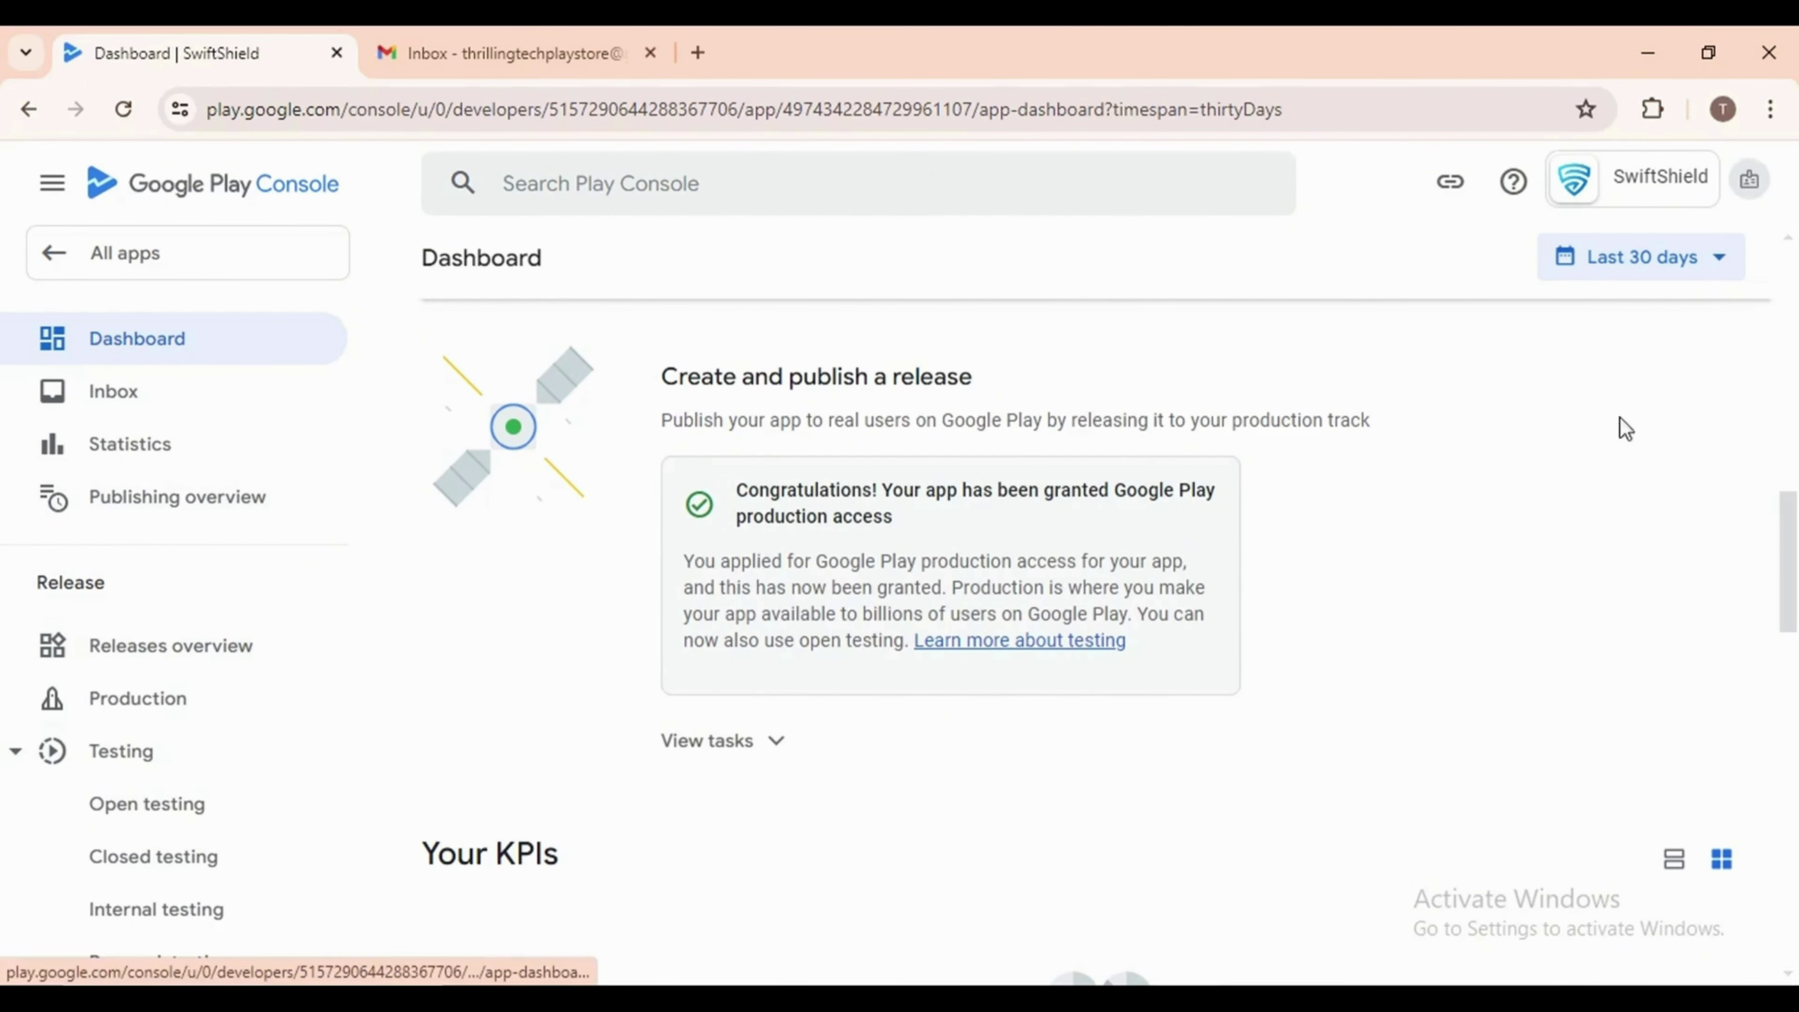
triple_click(738, 515)
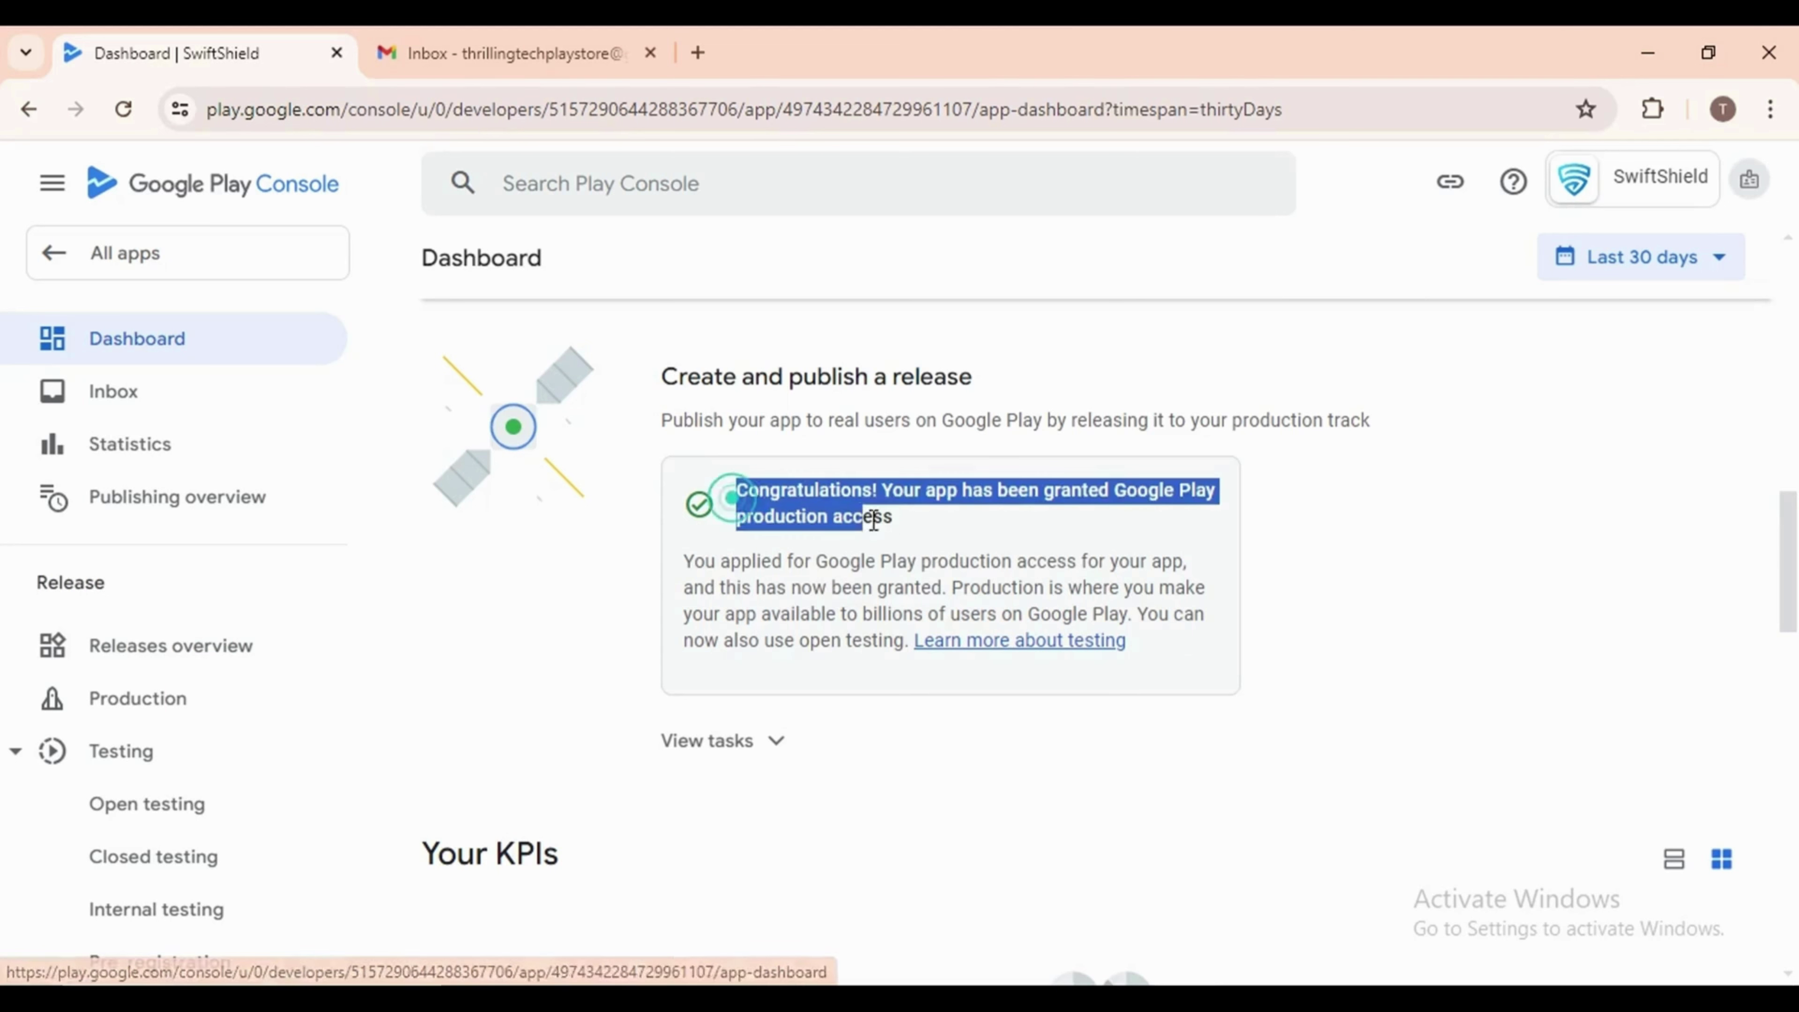
click(852, 770)
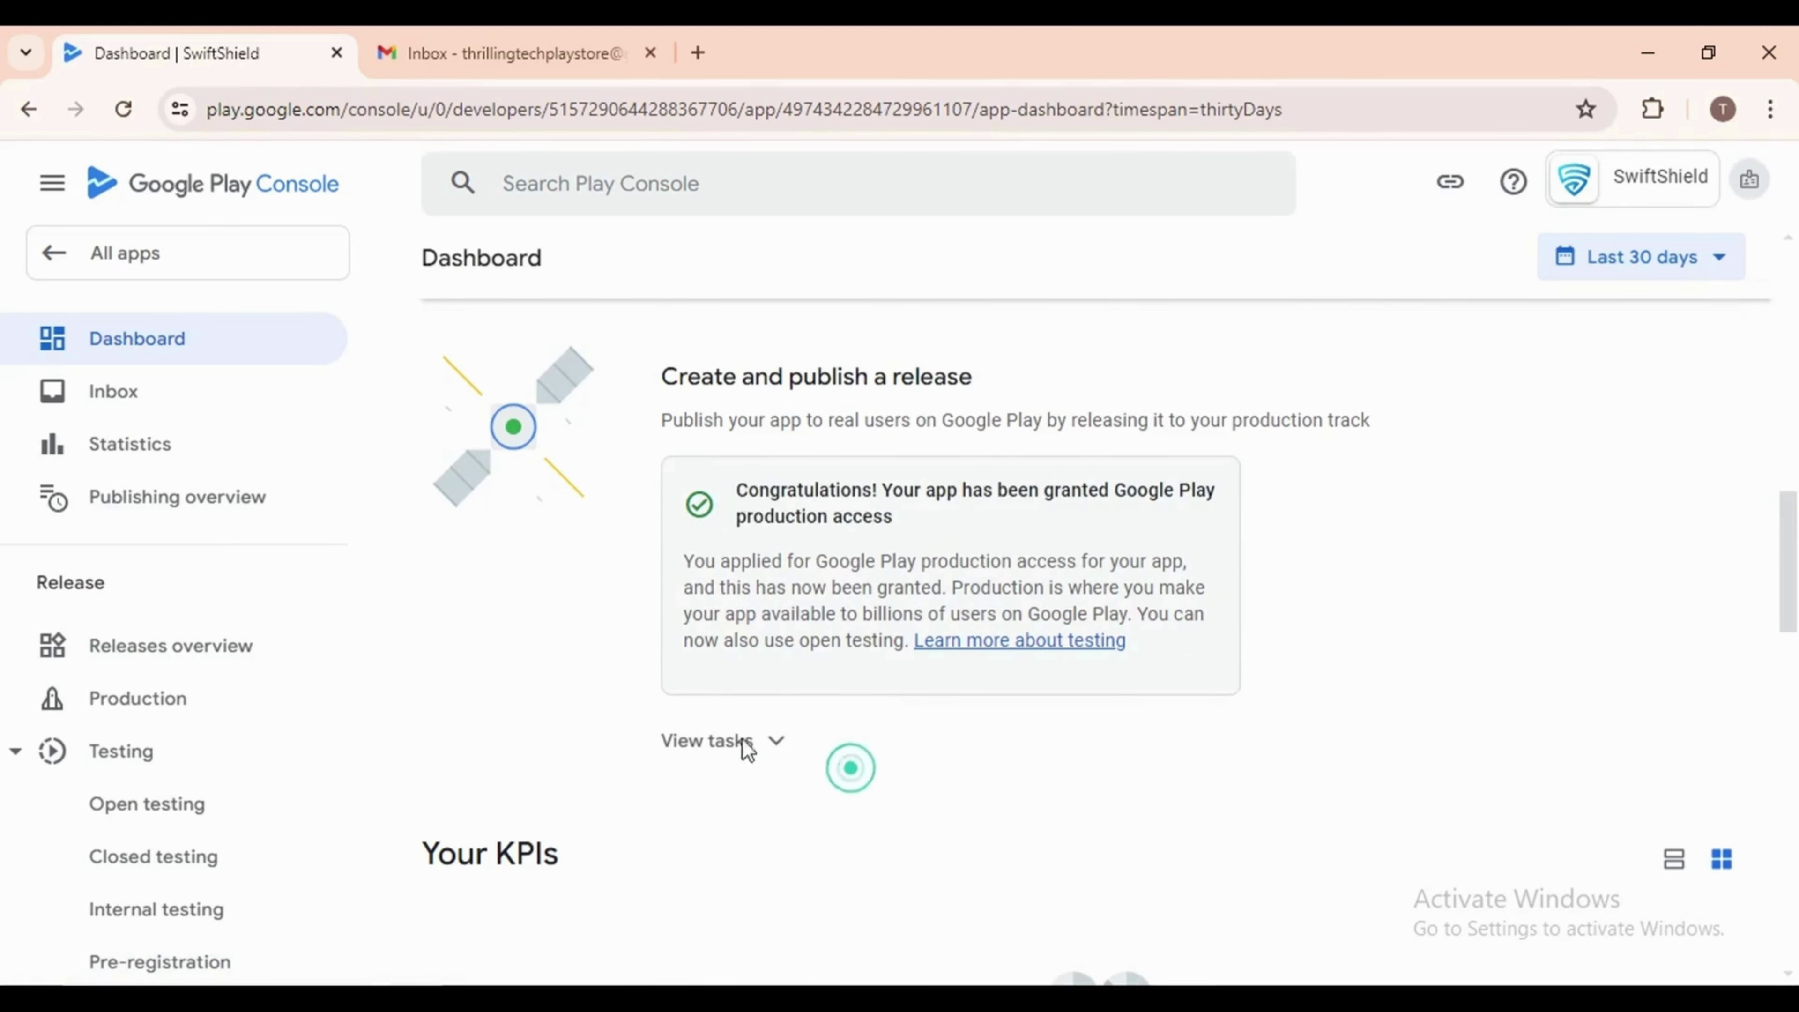
click(719, 741)
scroll(906, 734, down, 2)
scroll(906, 735, down, 4)
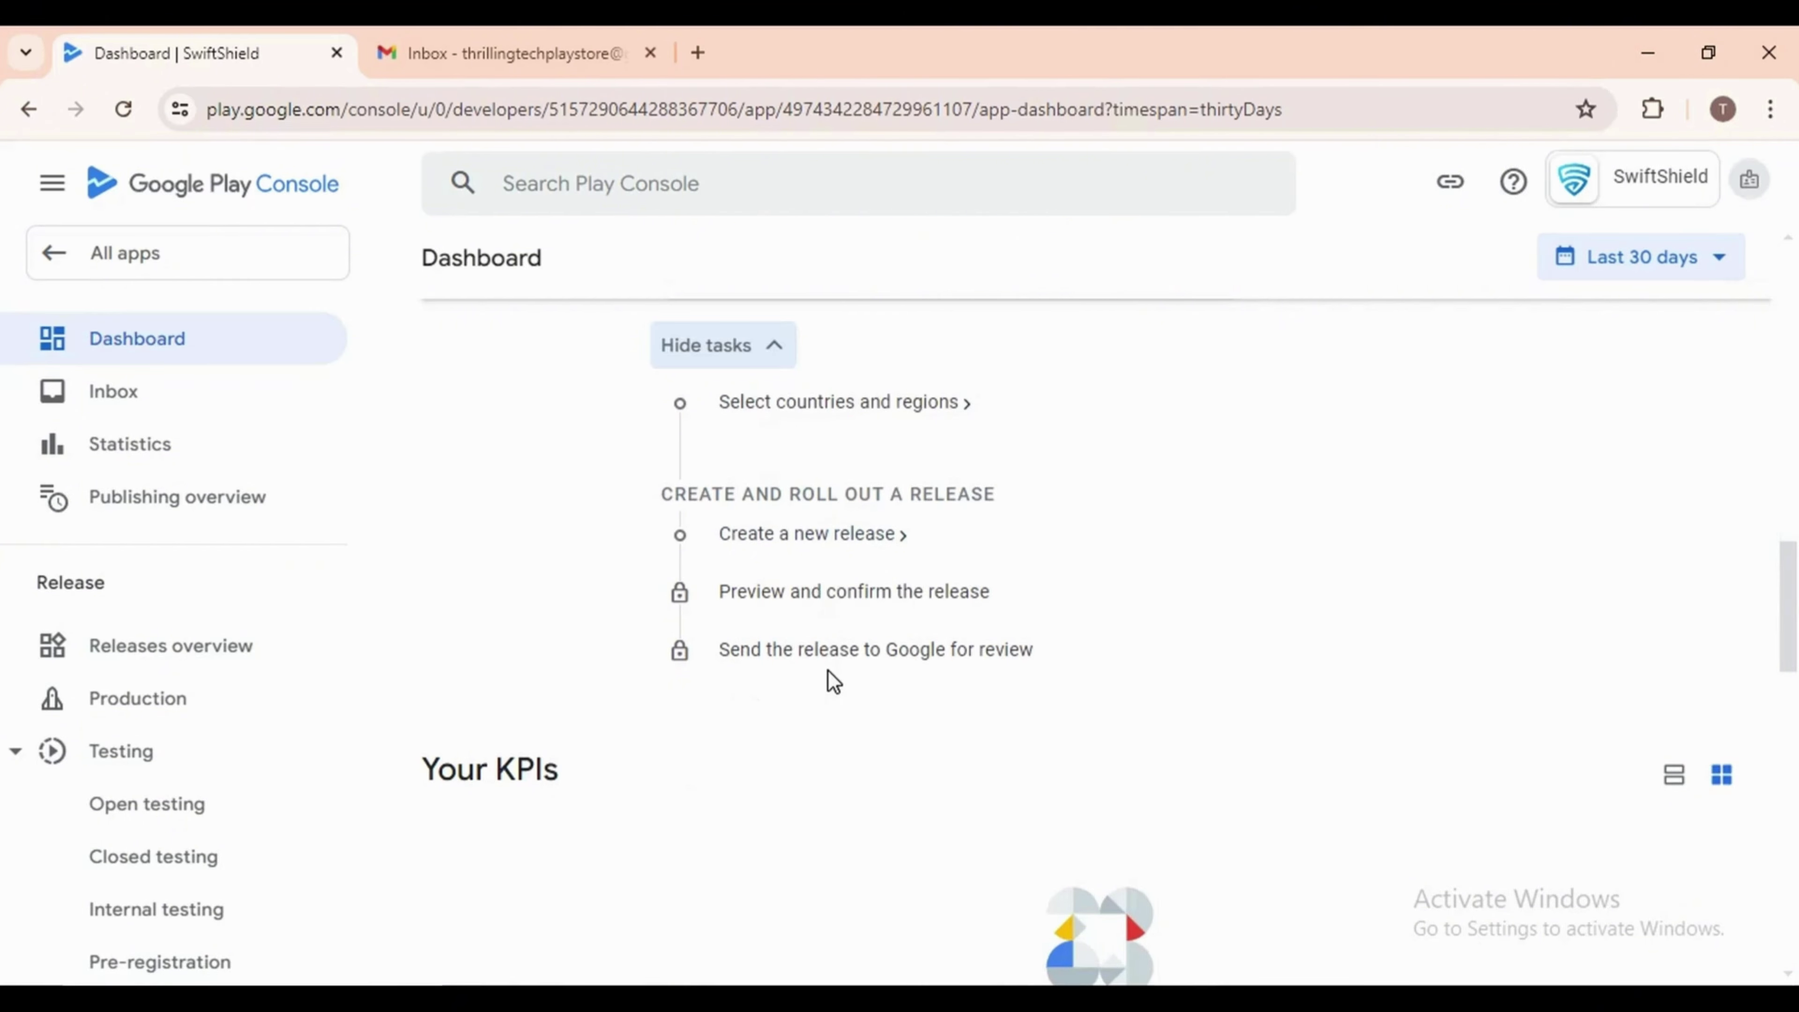
click(122, 701)
Go from Production to the Closed testing - Alpha track and show its Promote release options
click(122, 701)
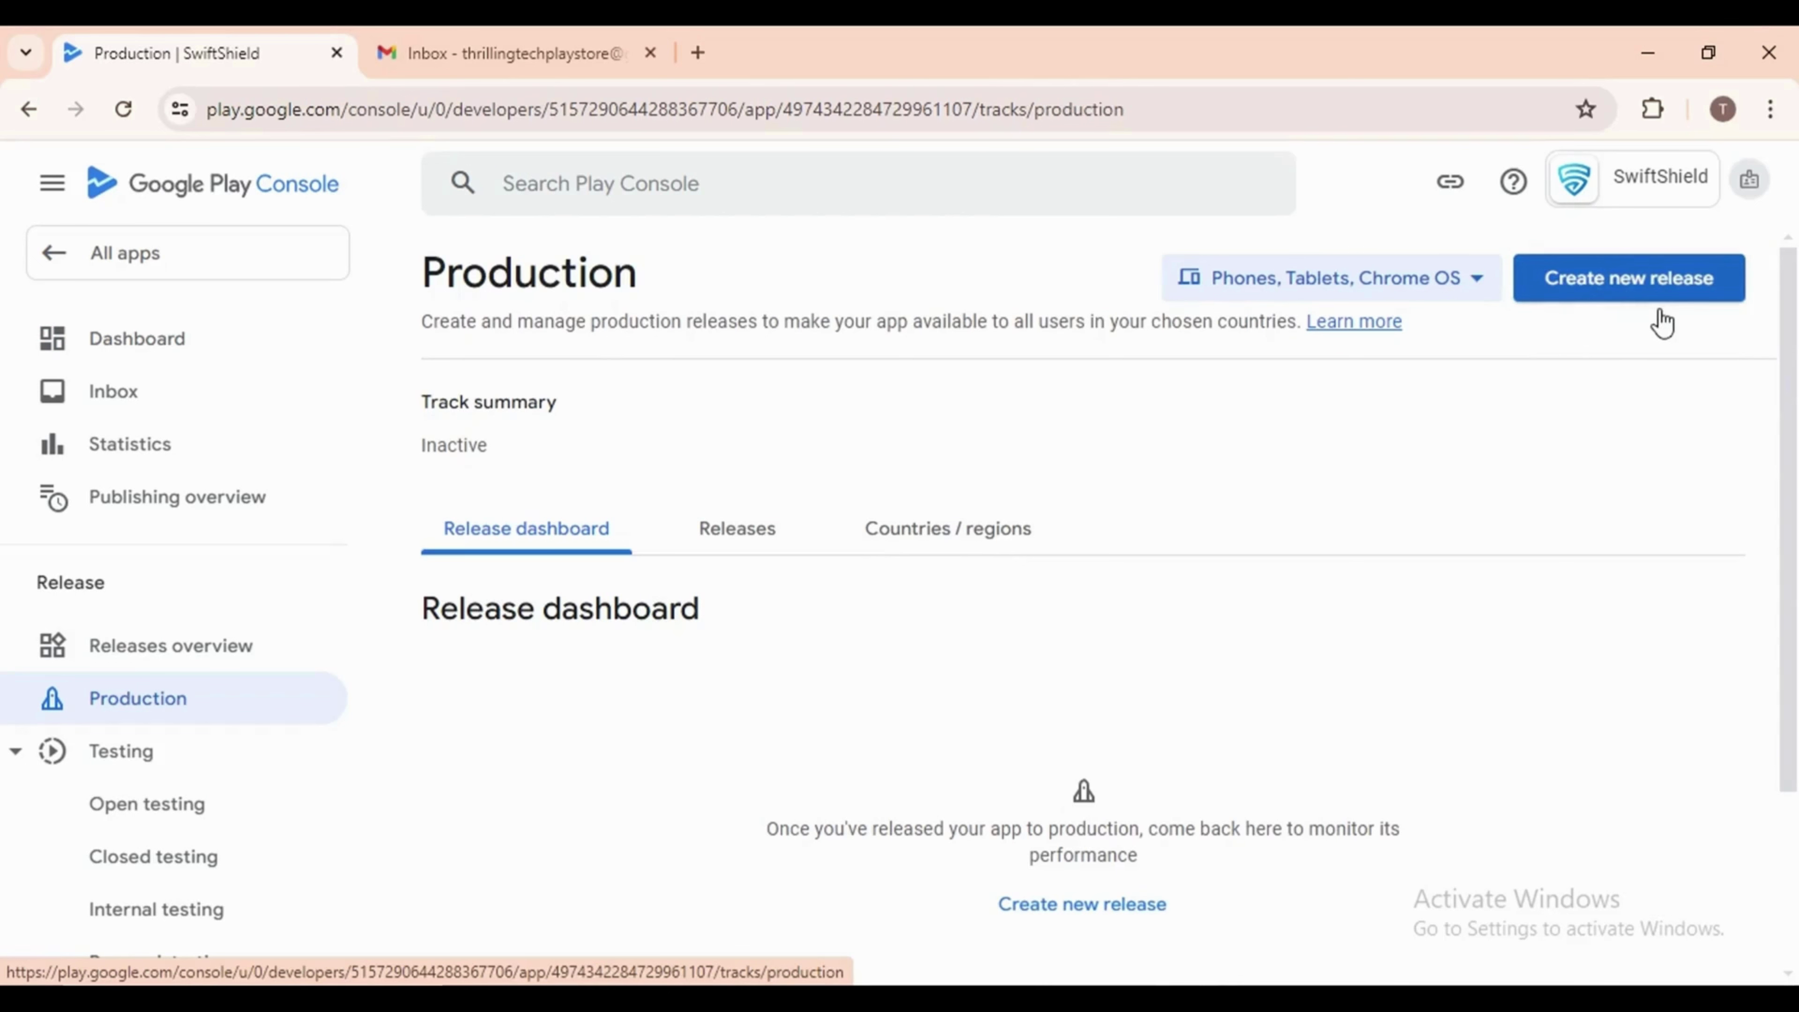
click(139, 866)
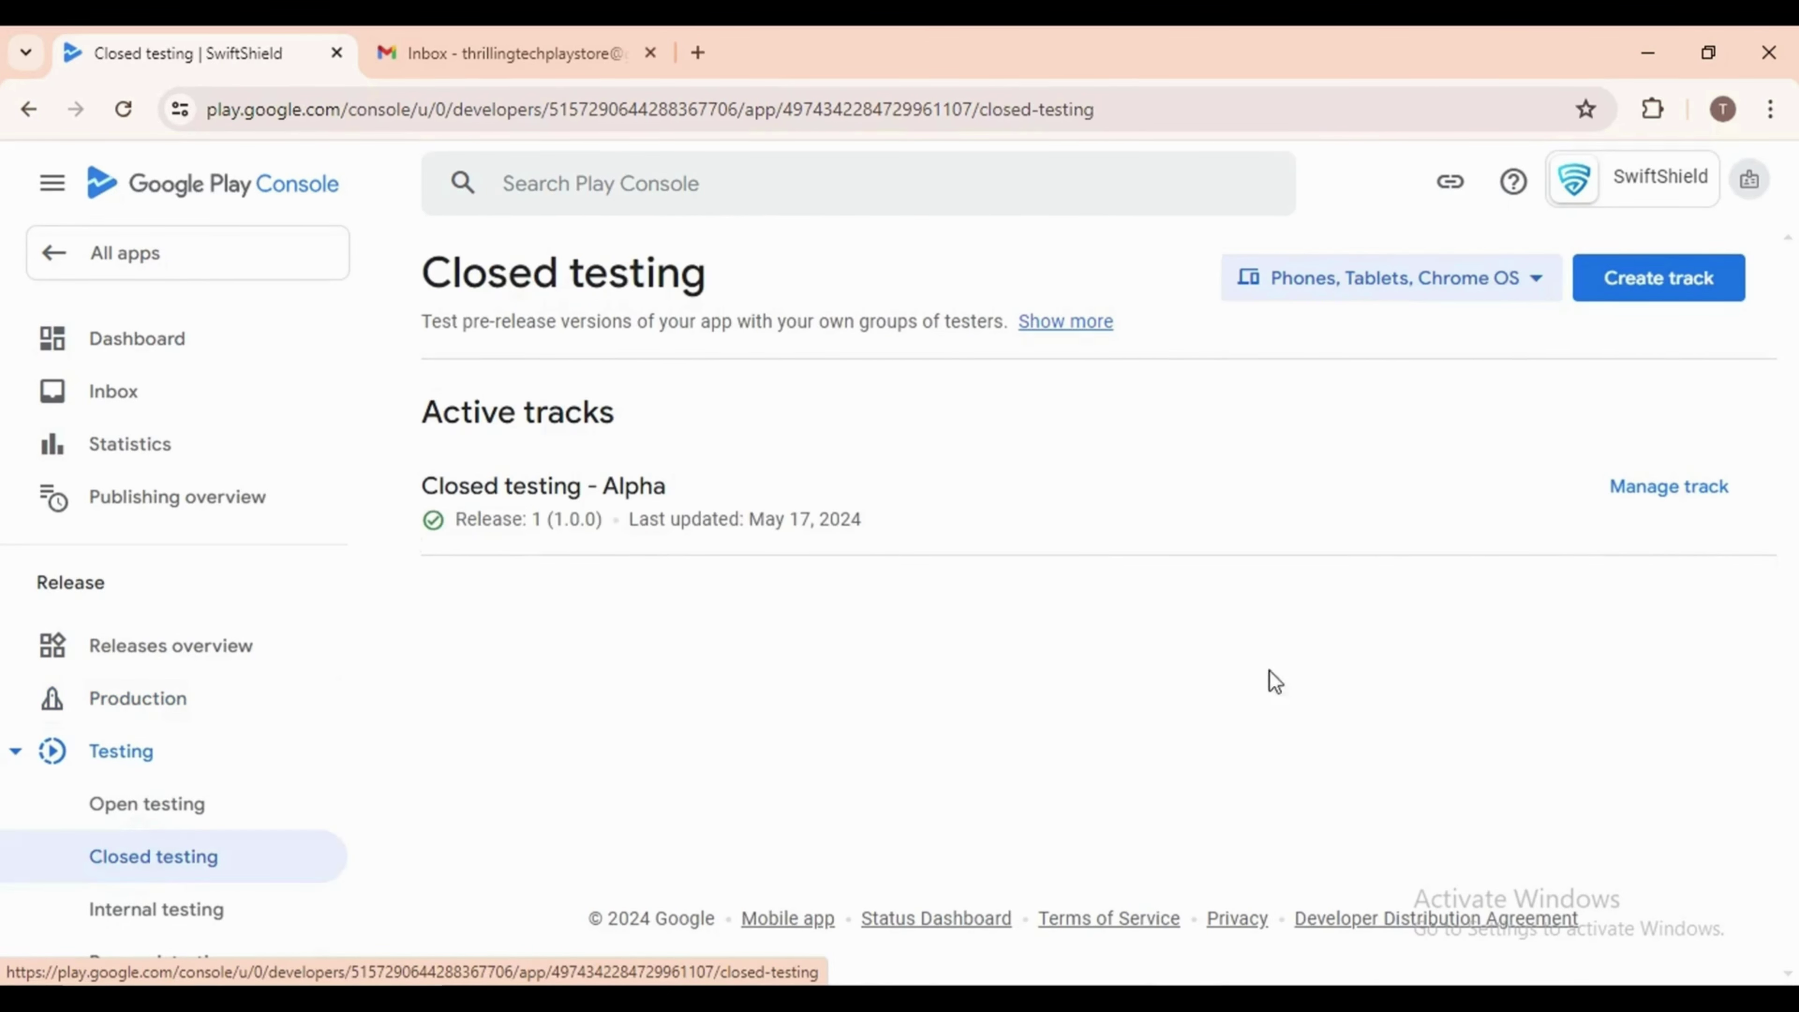
click(1666, 494)
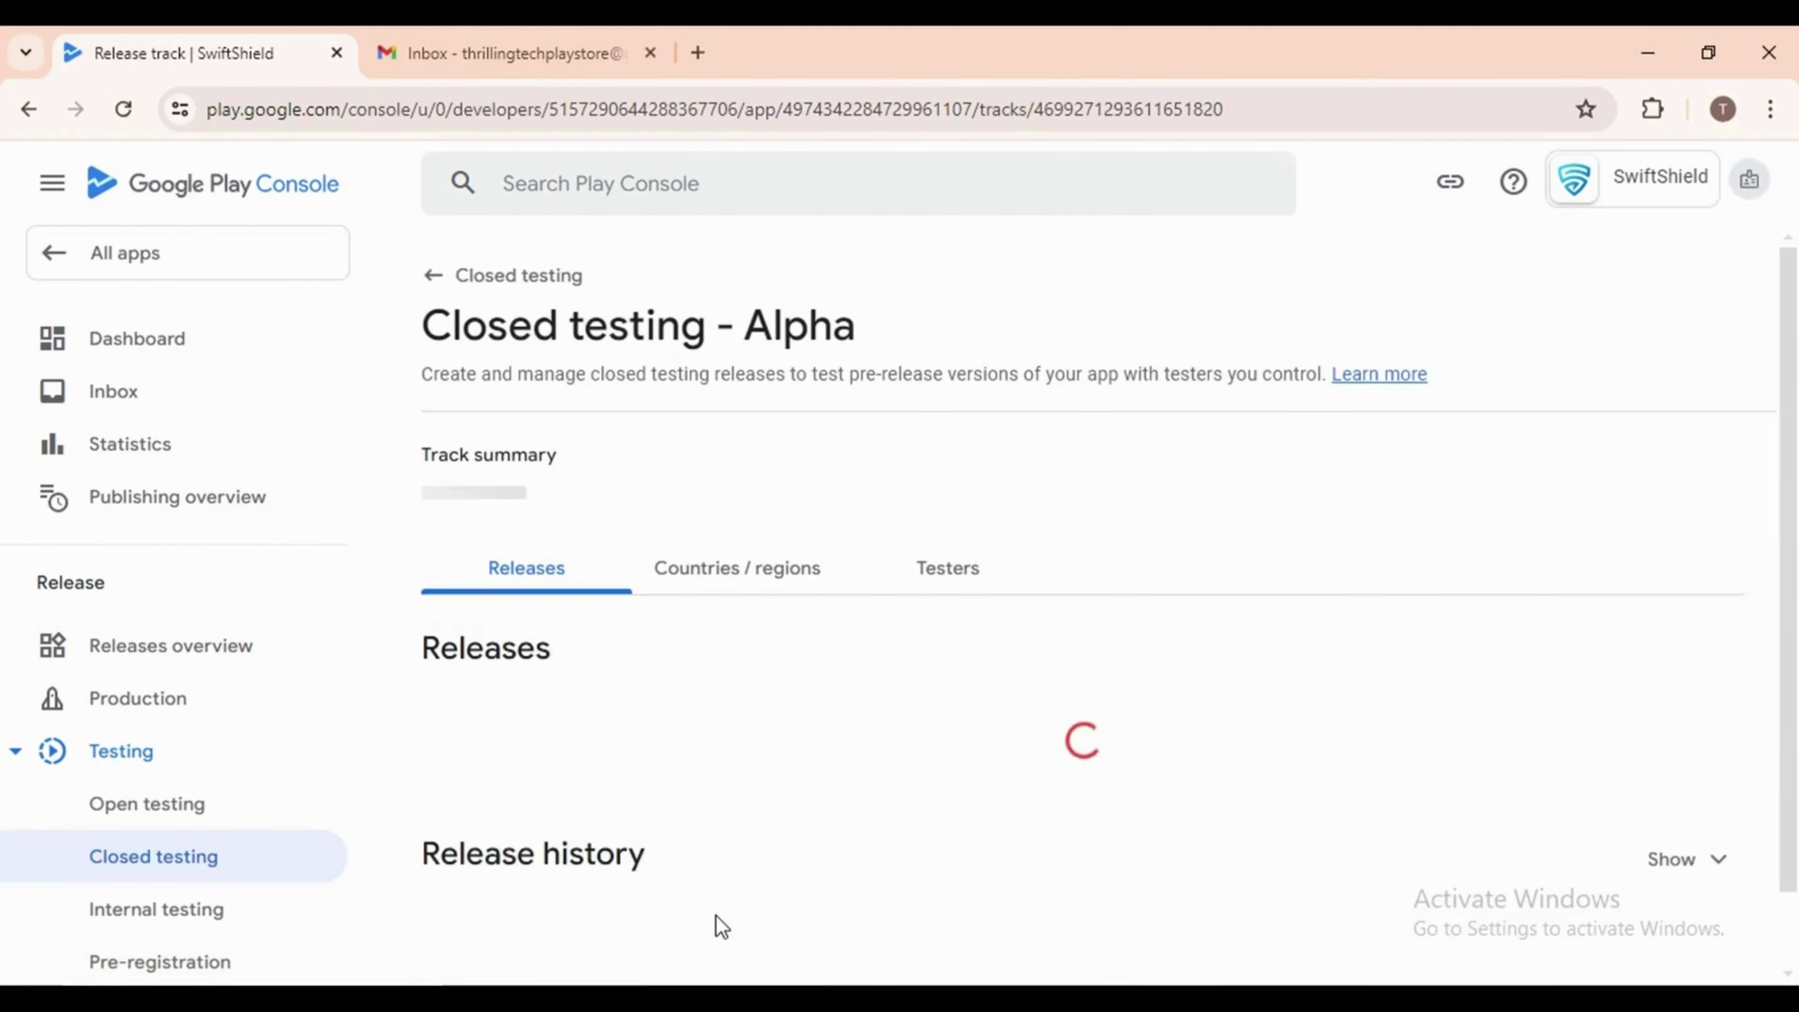
scroll(984, 729, down, 2)
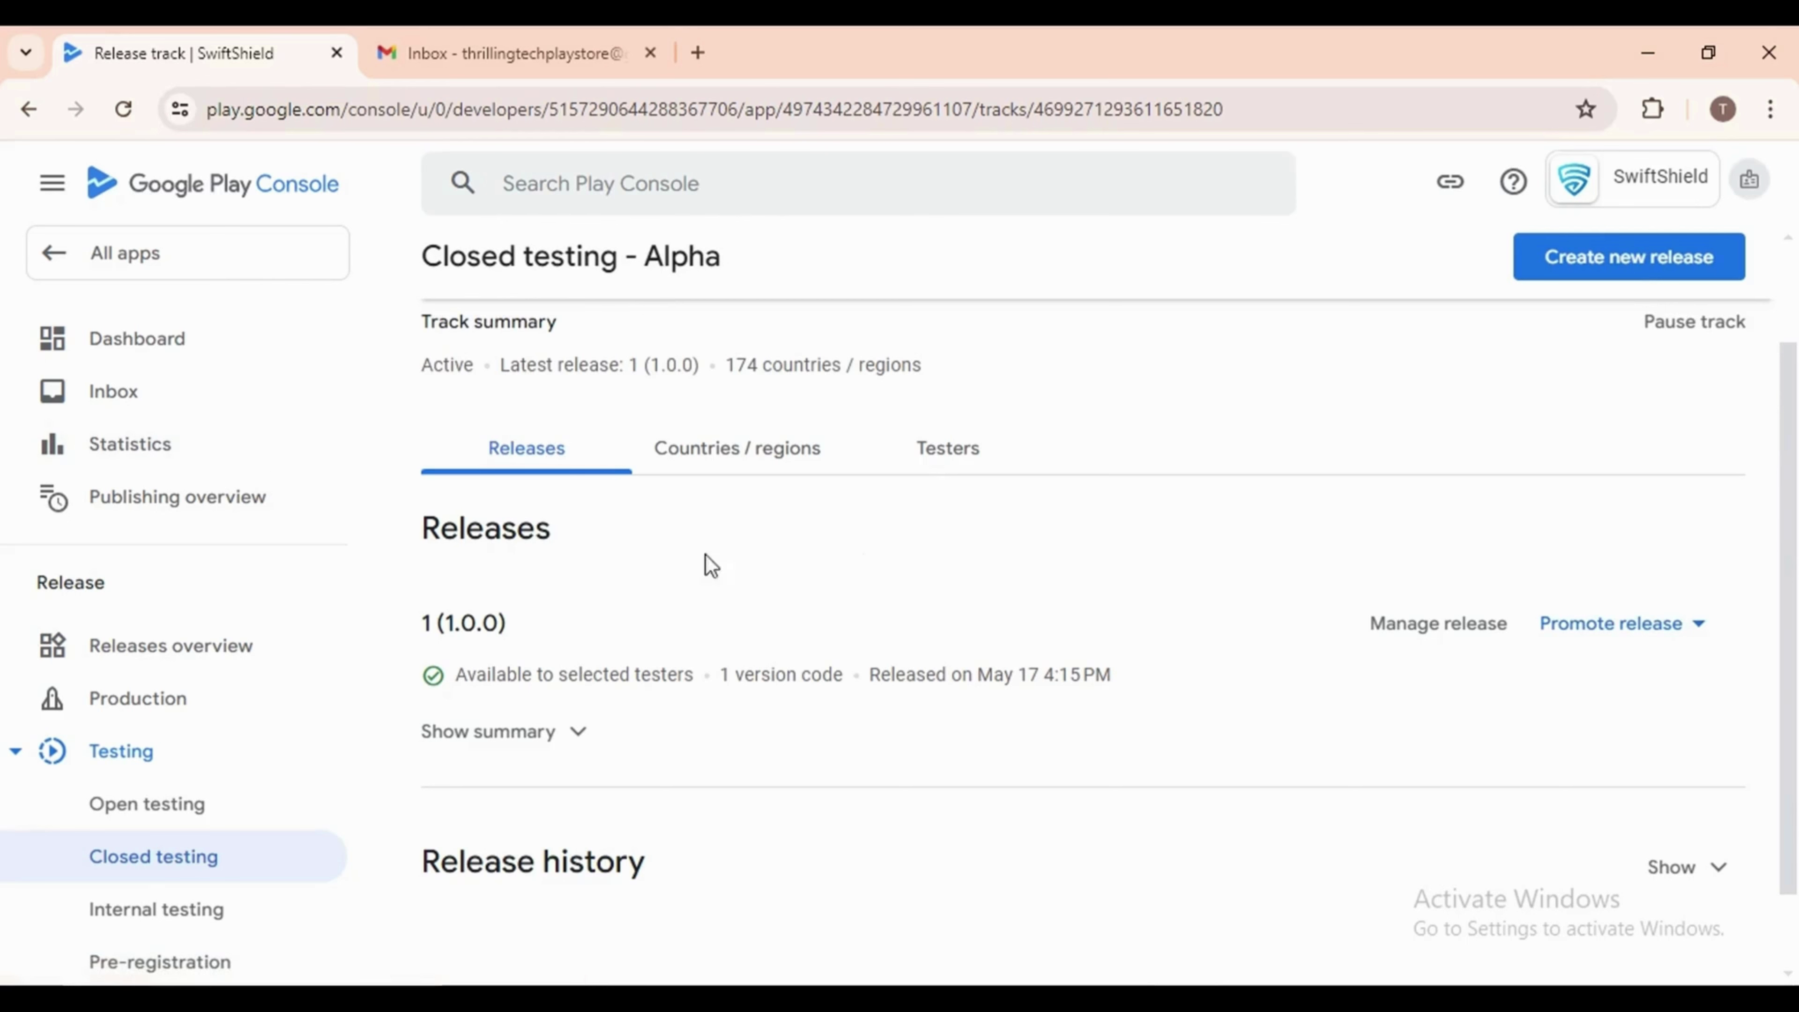
click(1667, 633)
Promote closed-test release 1 (1.0.0) to Production and look over its release notes
click(1639, 729)
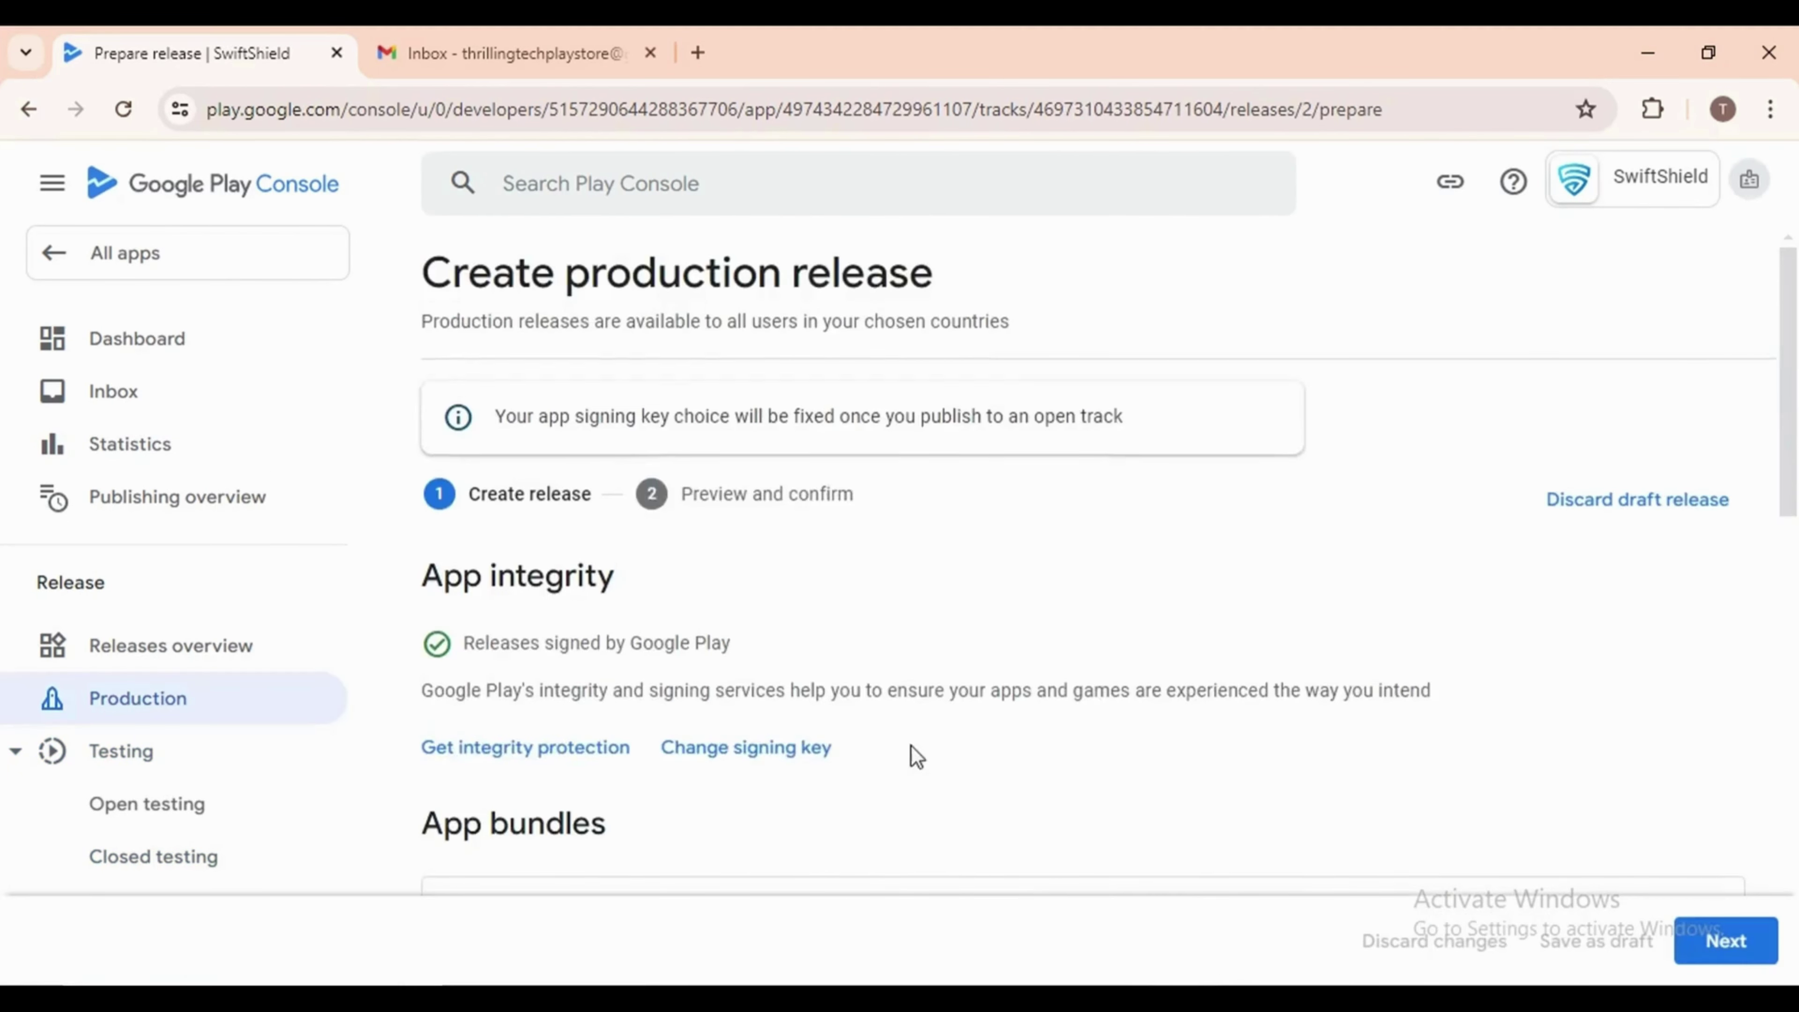
scroll(814, 744, down, 3)
scroll(908, 750, down, 3)
scroll(909, 751, down, 5)
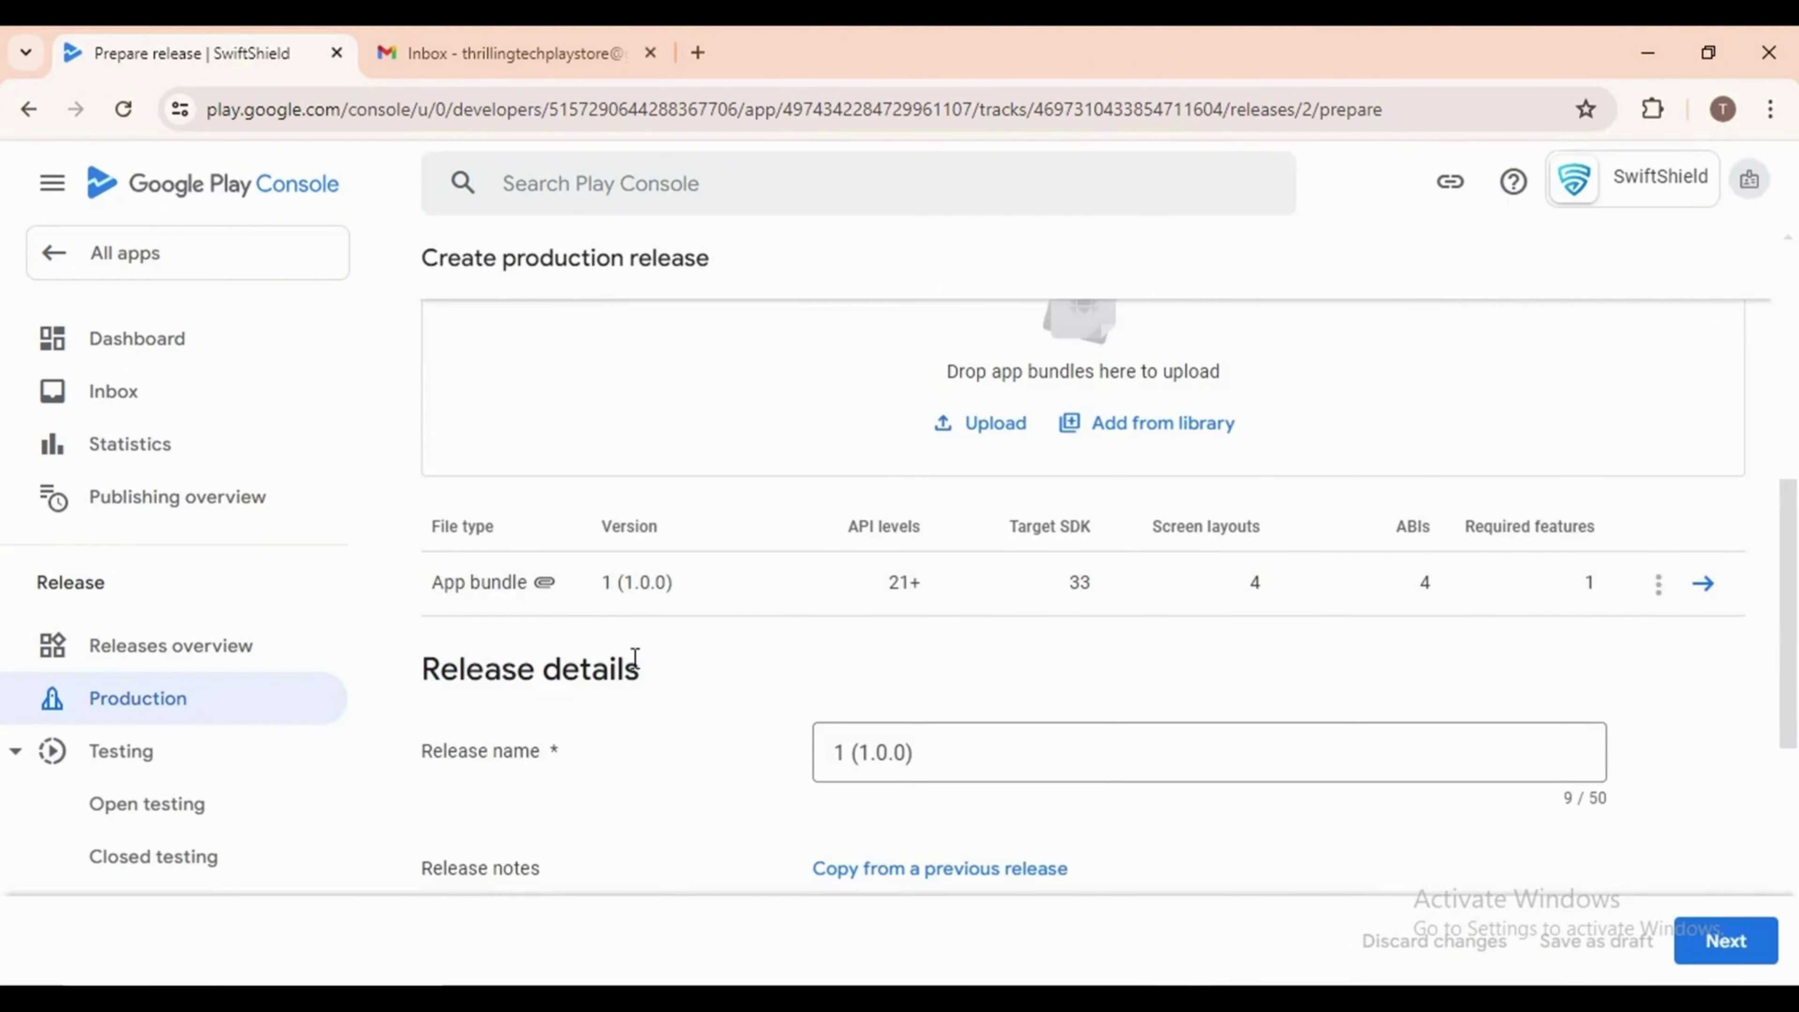
click(979, 595)
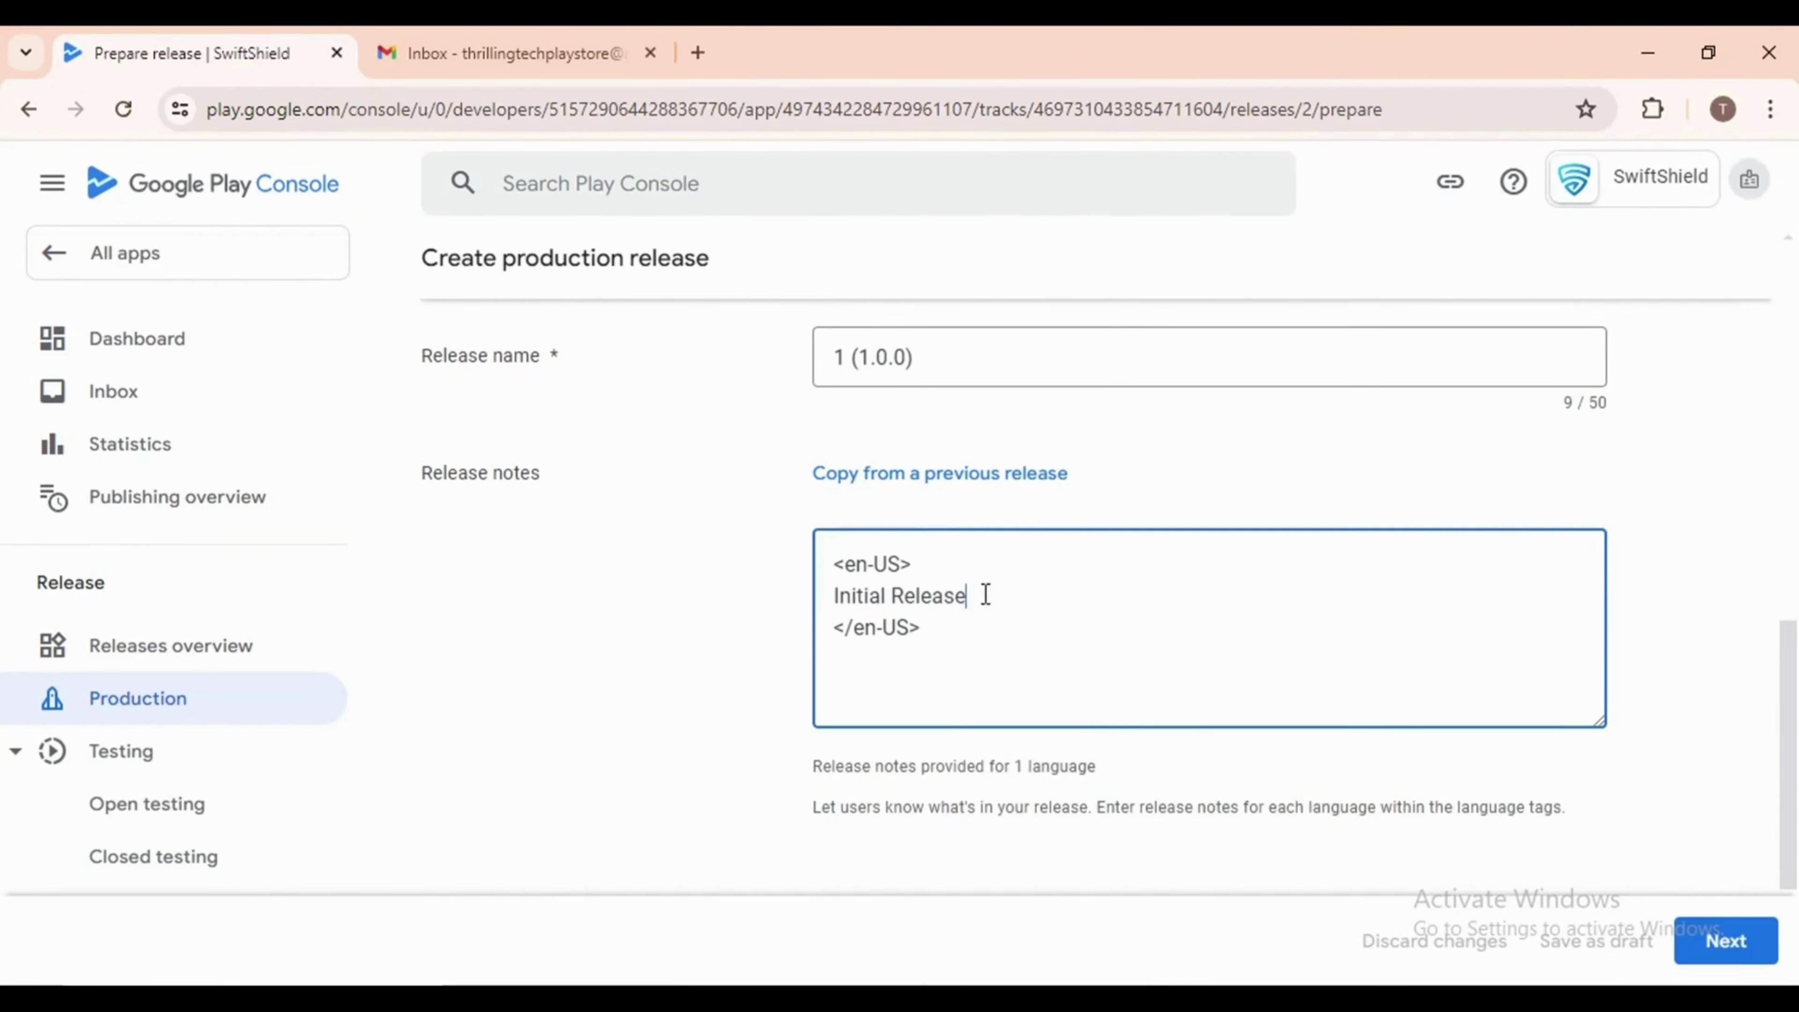
drag(980, 596, 760, 611)
scroll(1100, 719, down, 2)
scroll(1298, 738, up, 4)
scroll(1297, 738, up, 3)
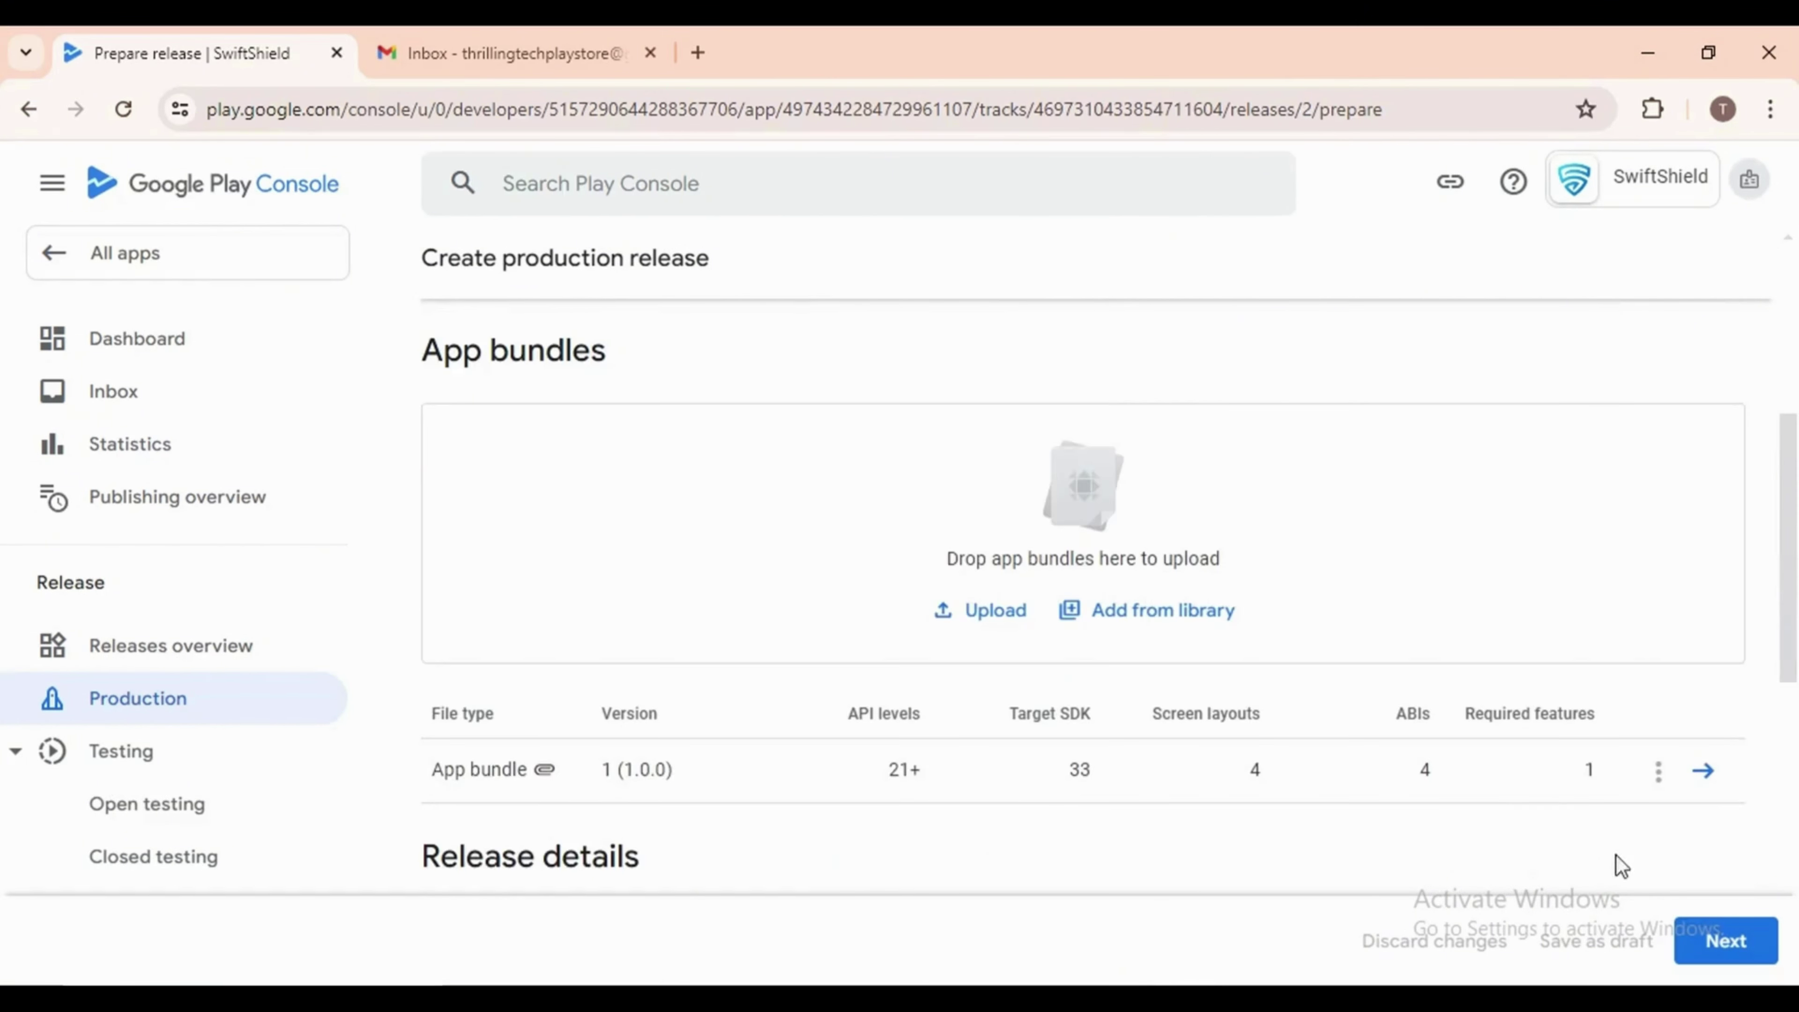
Preview the production release and read the error that no countries are selected
click(1719, 940)
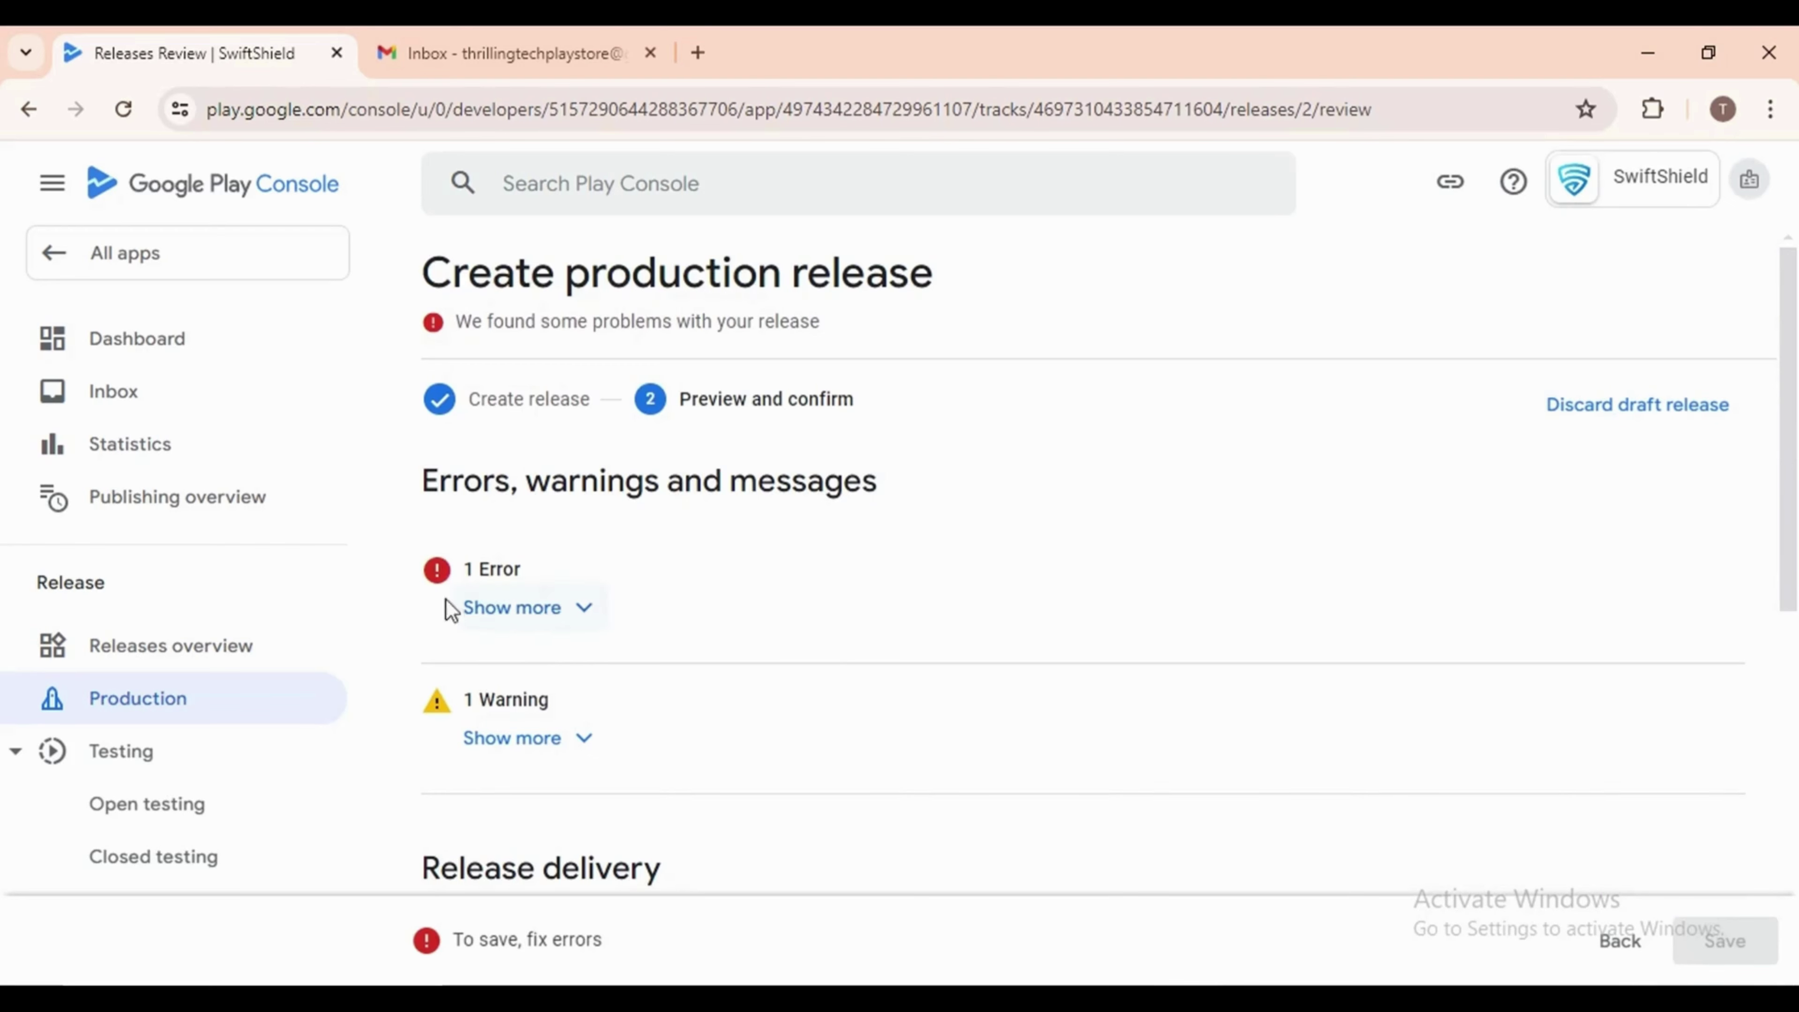
click(570, 608)
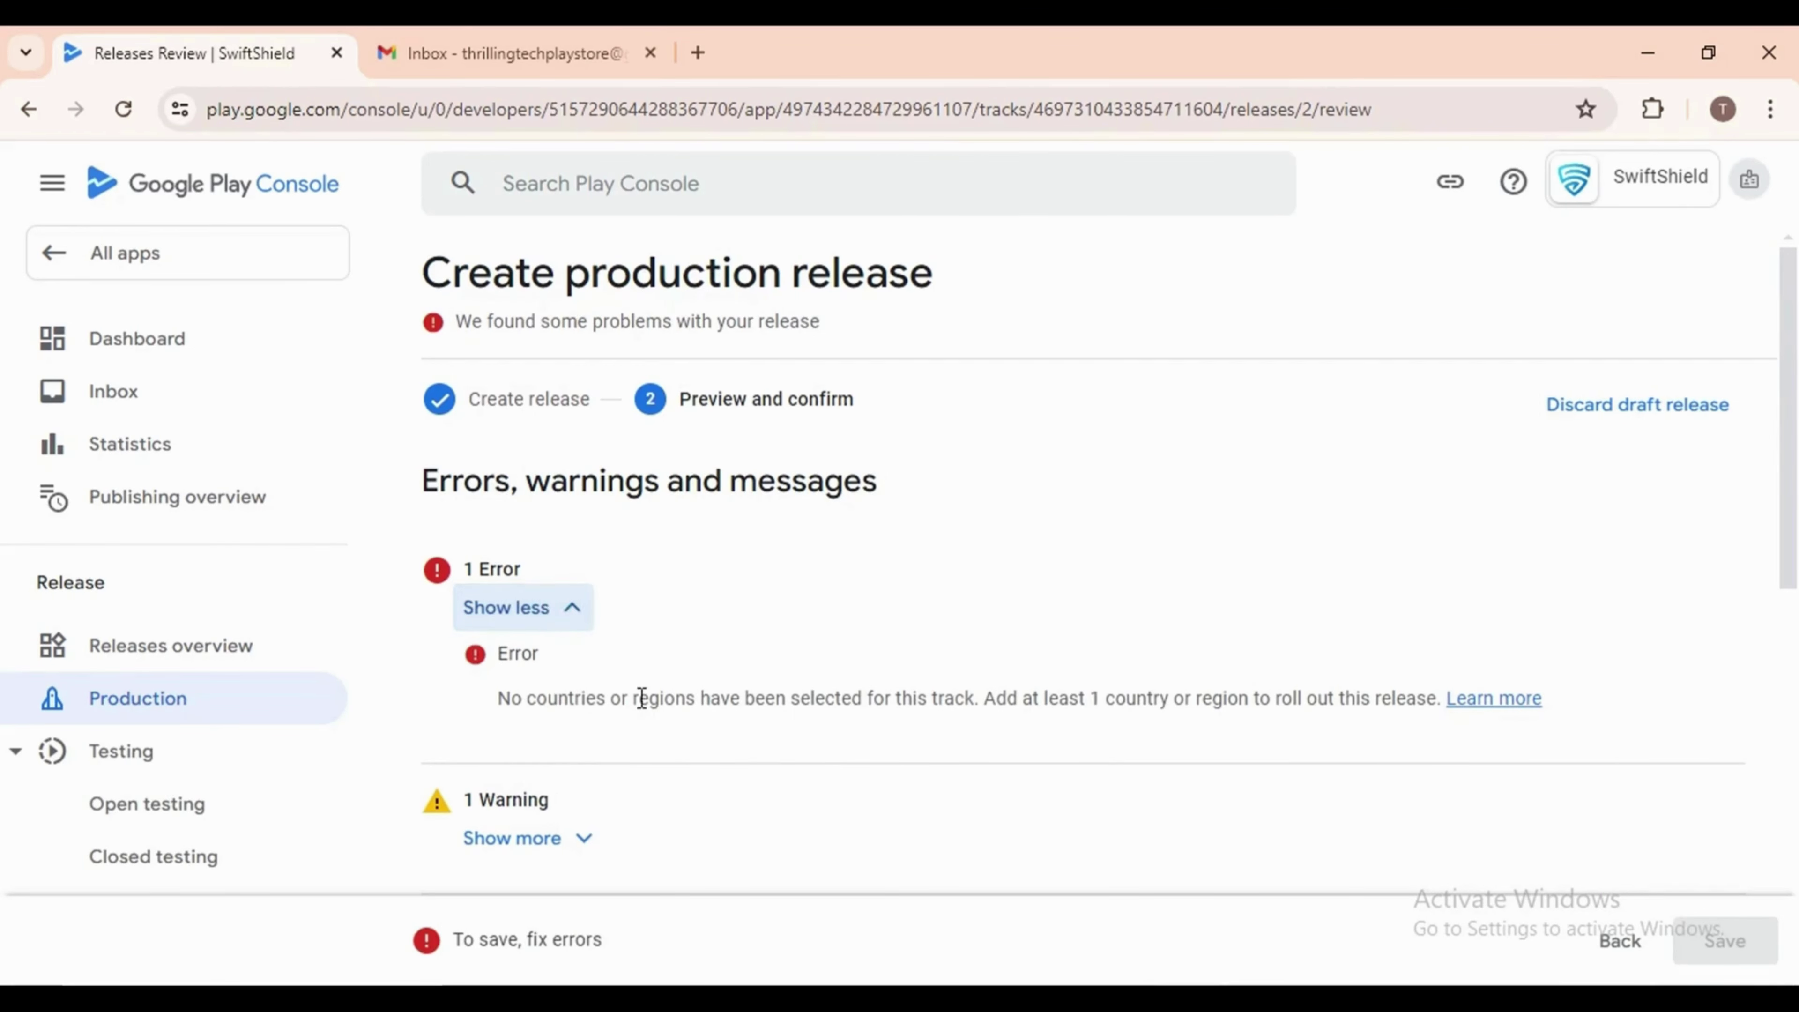
scroll(725, 758, down, 8)
scroll(725, 758, up, 4)
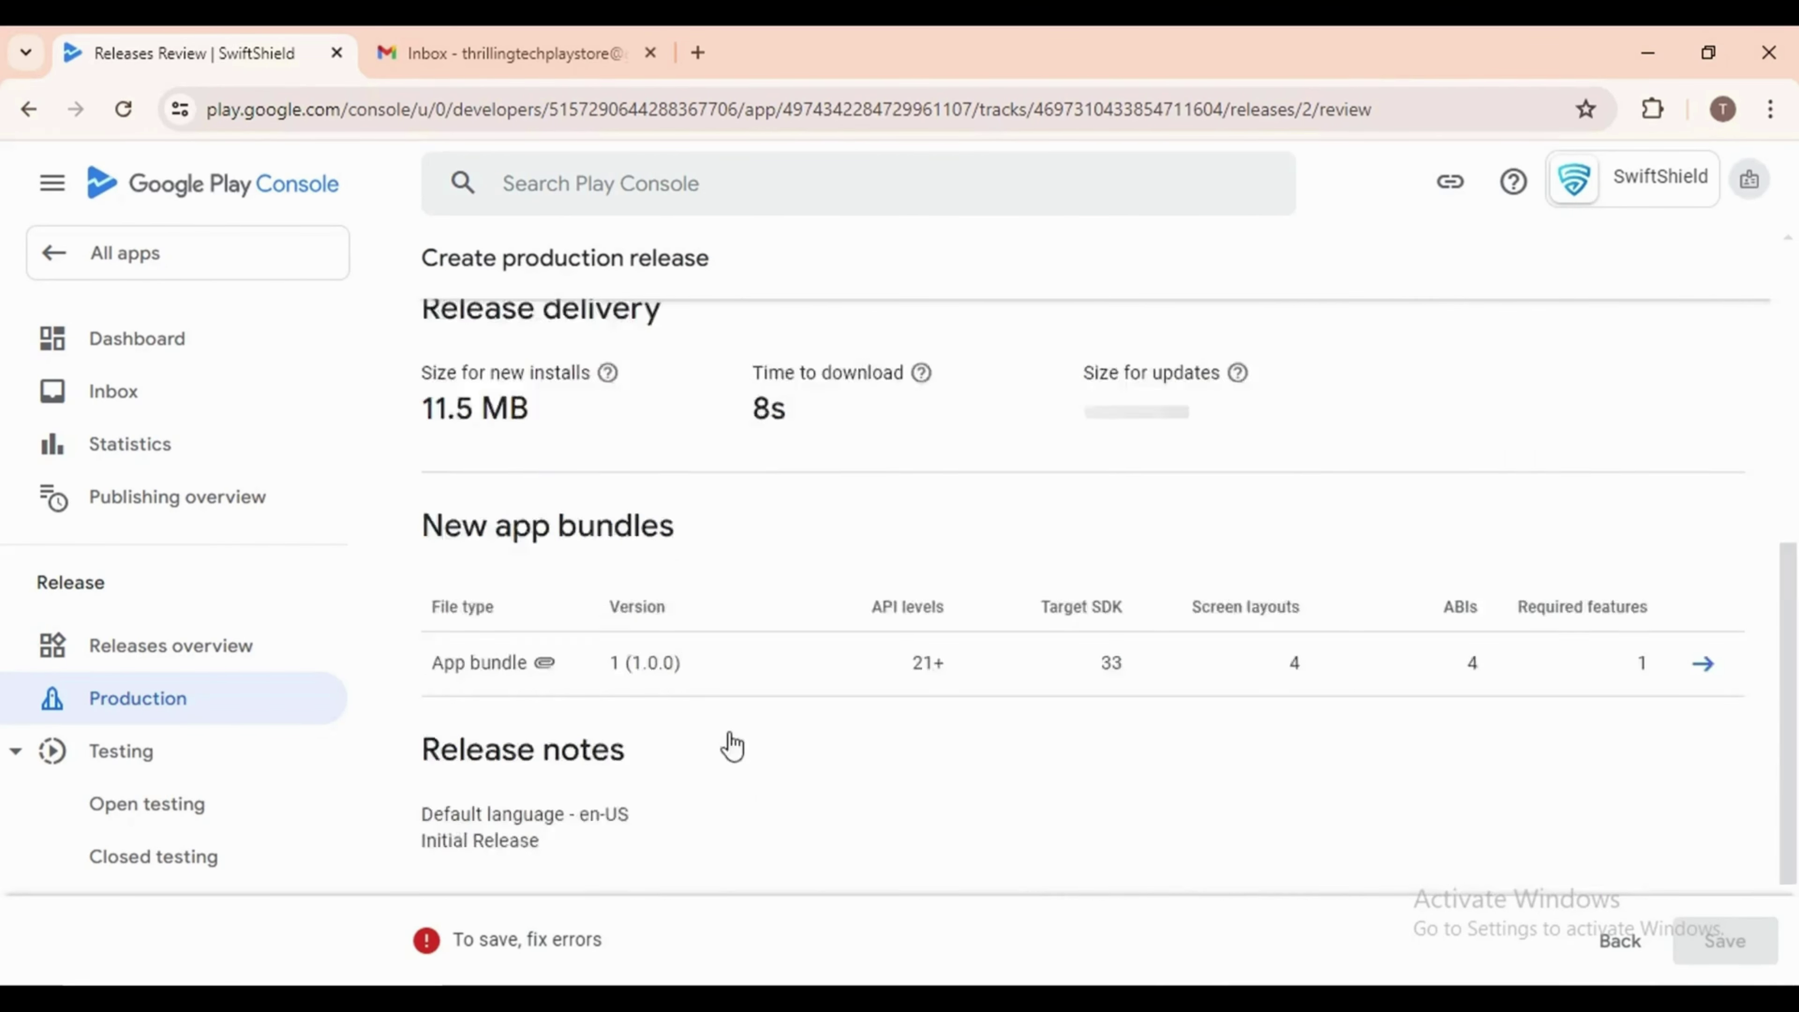
scroll(729, 733, up, 5)
Back on the dashboard, add every country and region to the Production track and save
key(alt+Left)
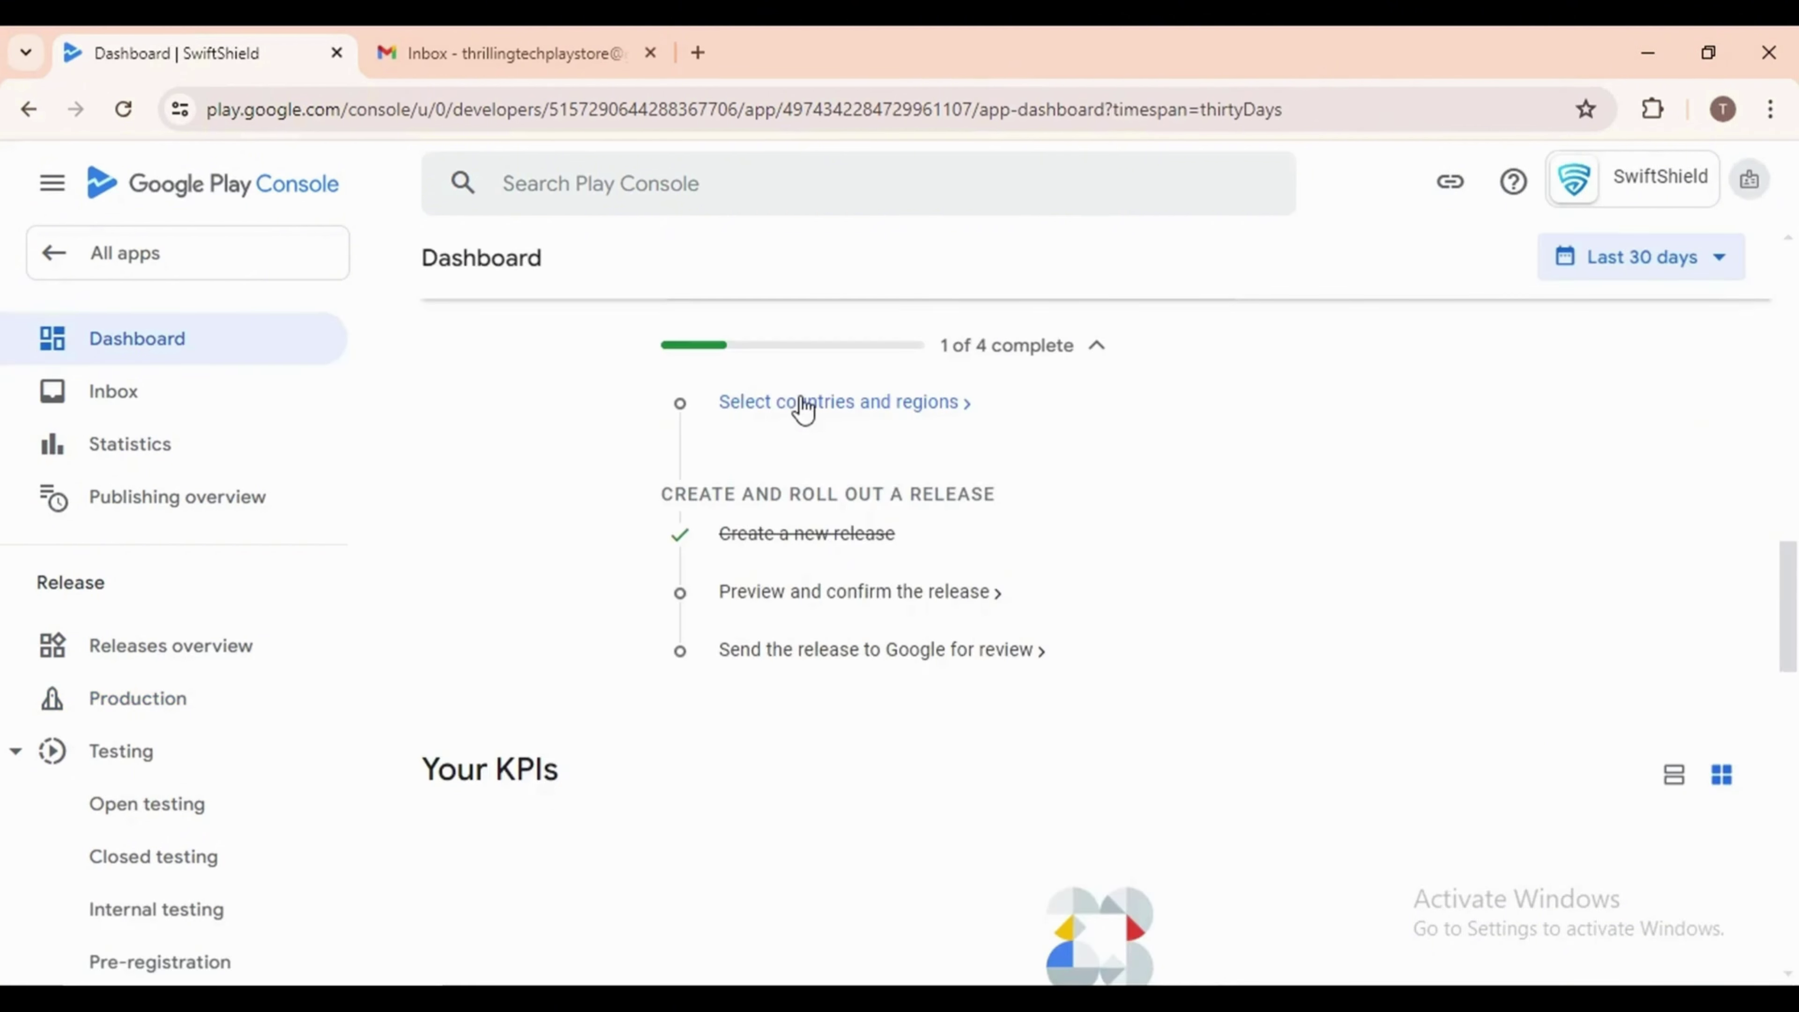
click(877, 404)
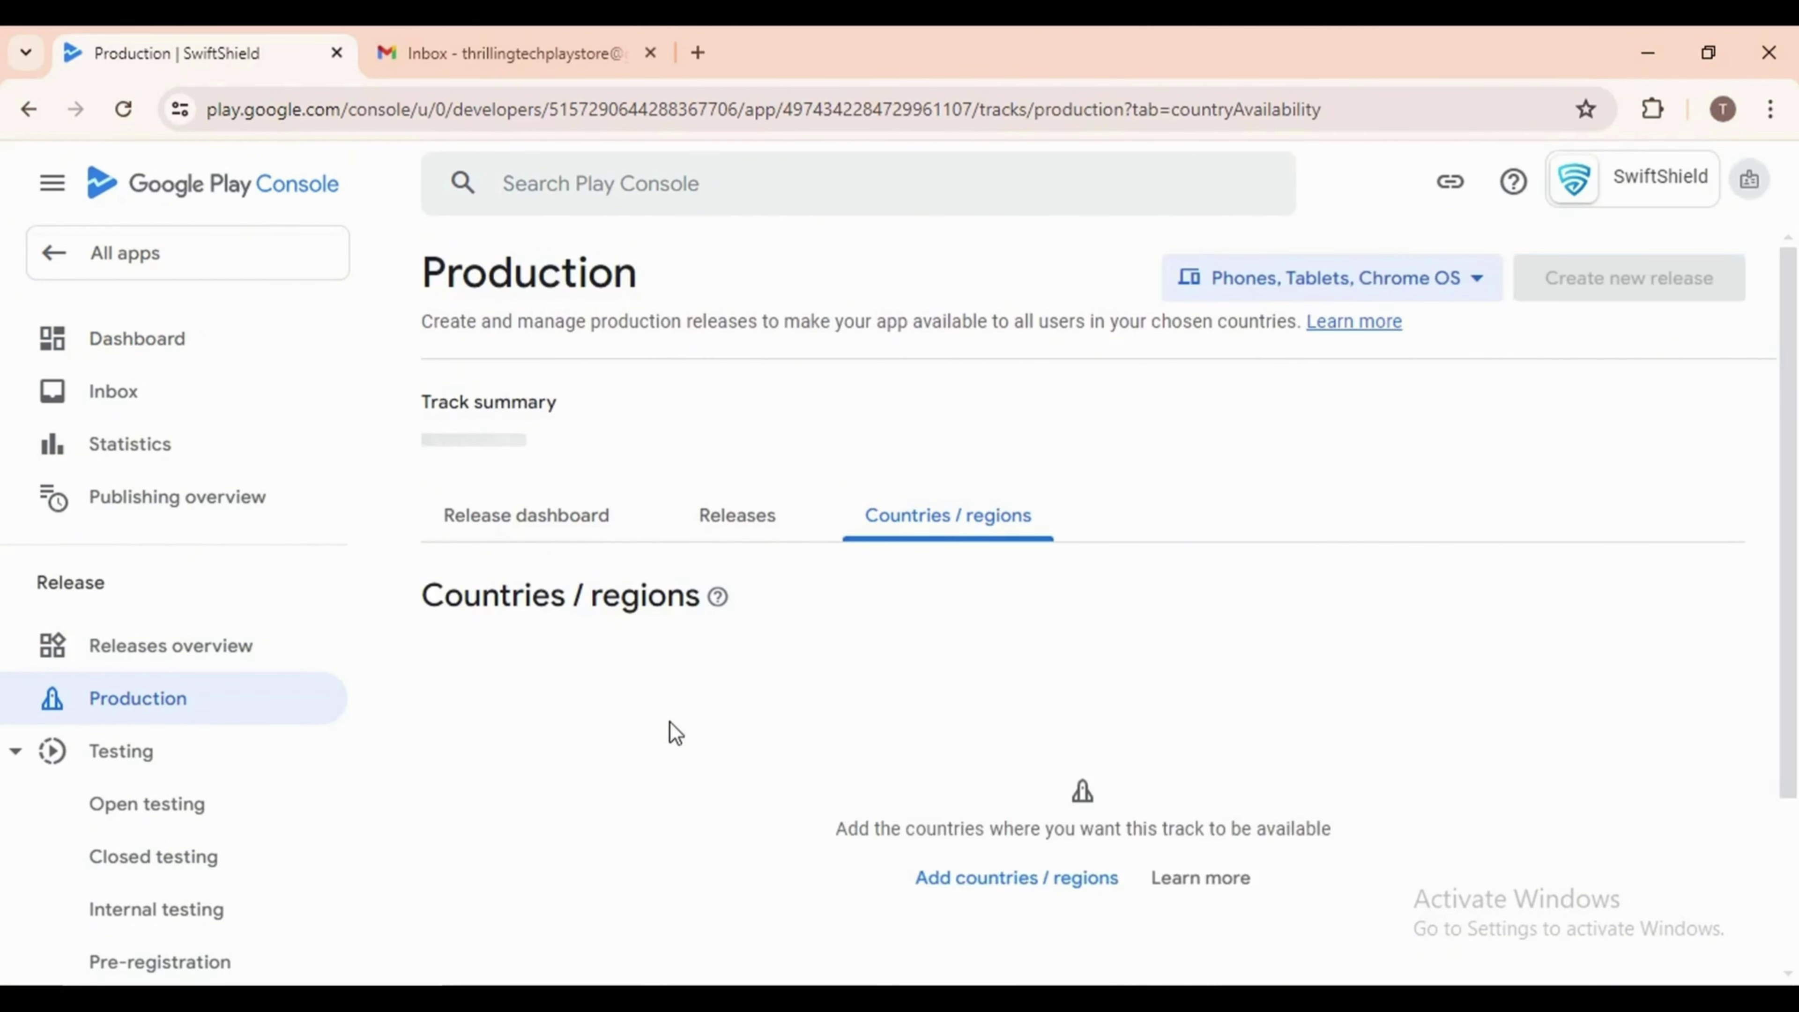
scroll(759, 698, down, 3)
click(985, 666)
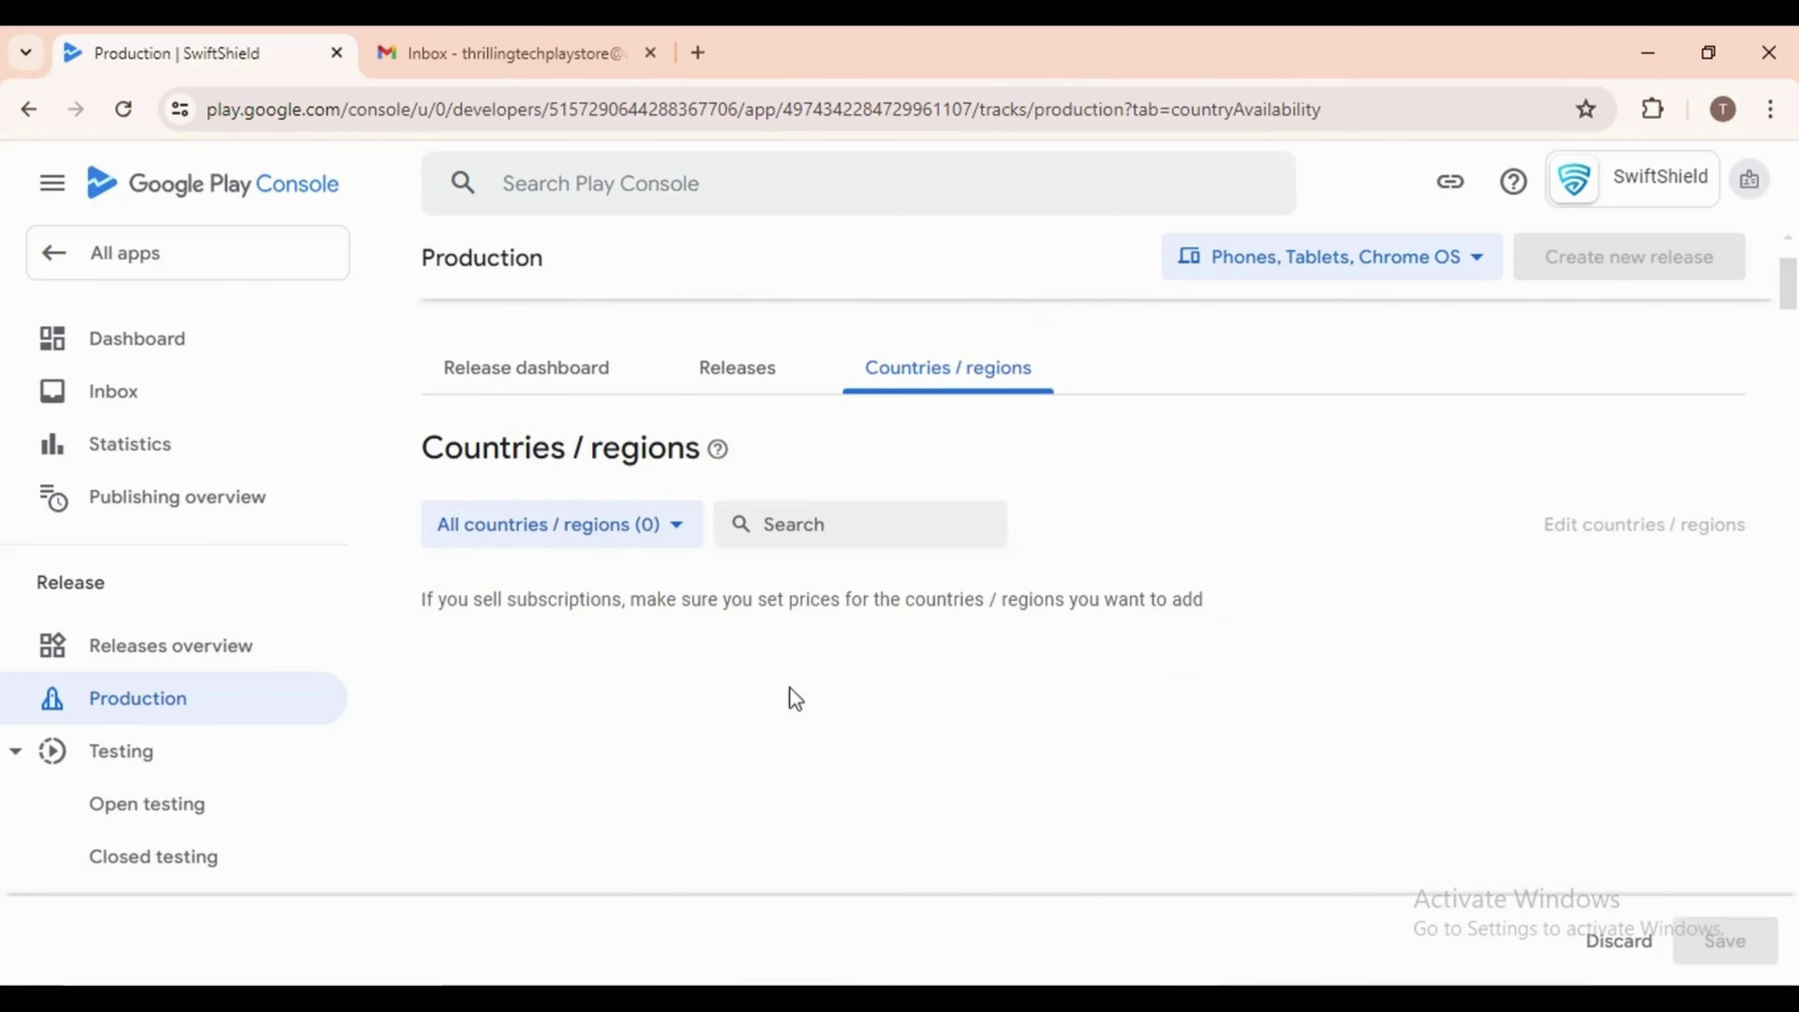
scroll(708, 669, down, 3)
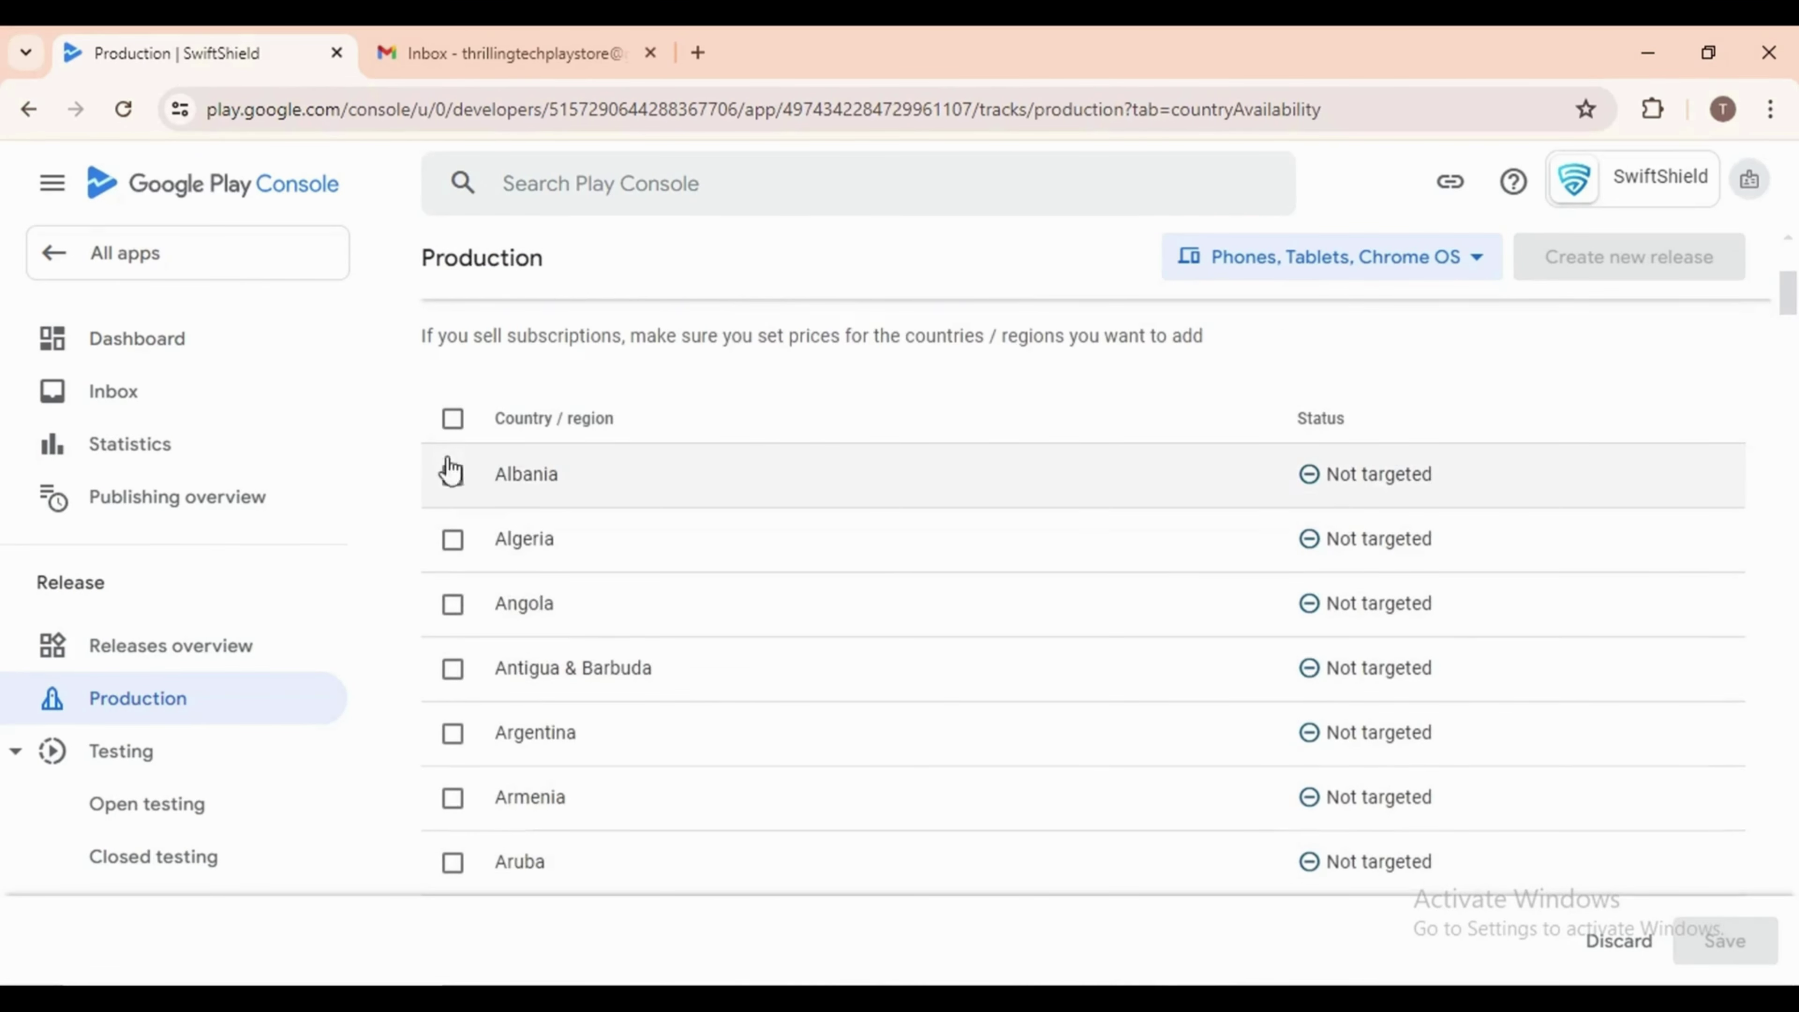
click(453, 420)
scroll(705, 740, down, 20)
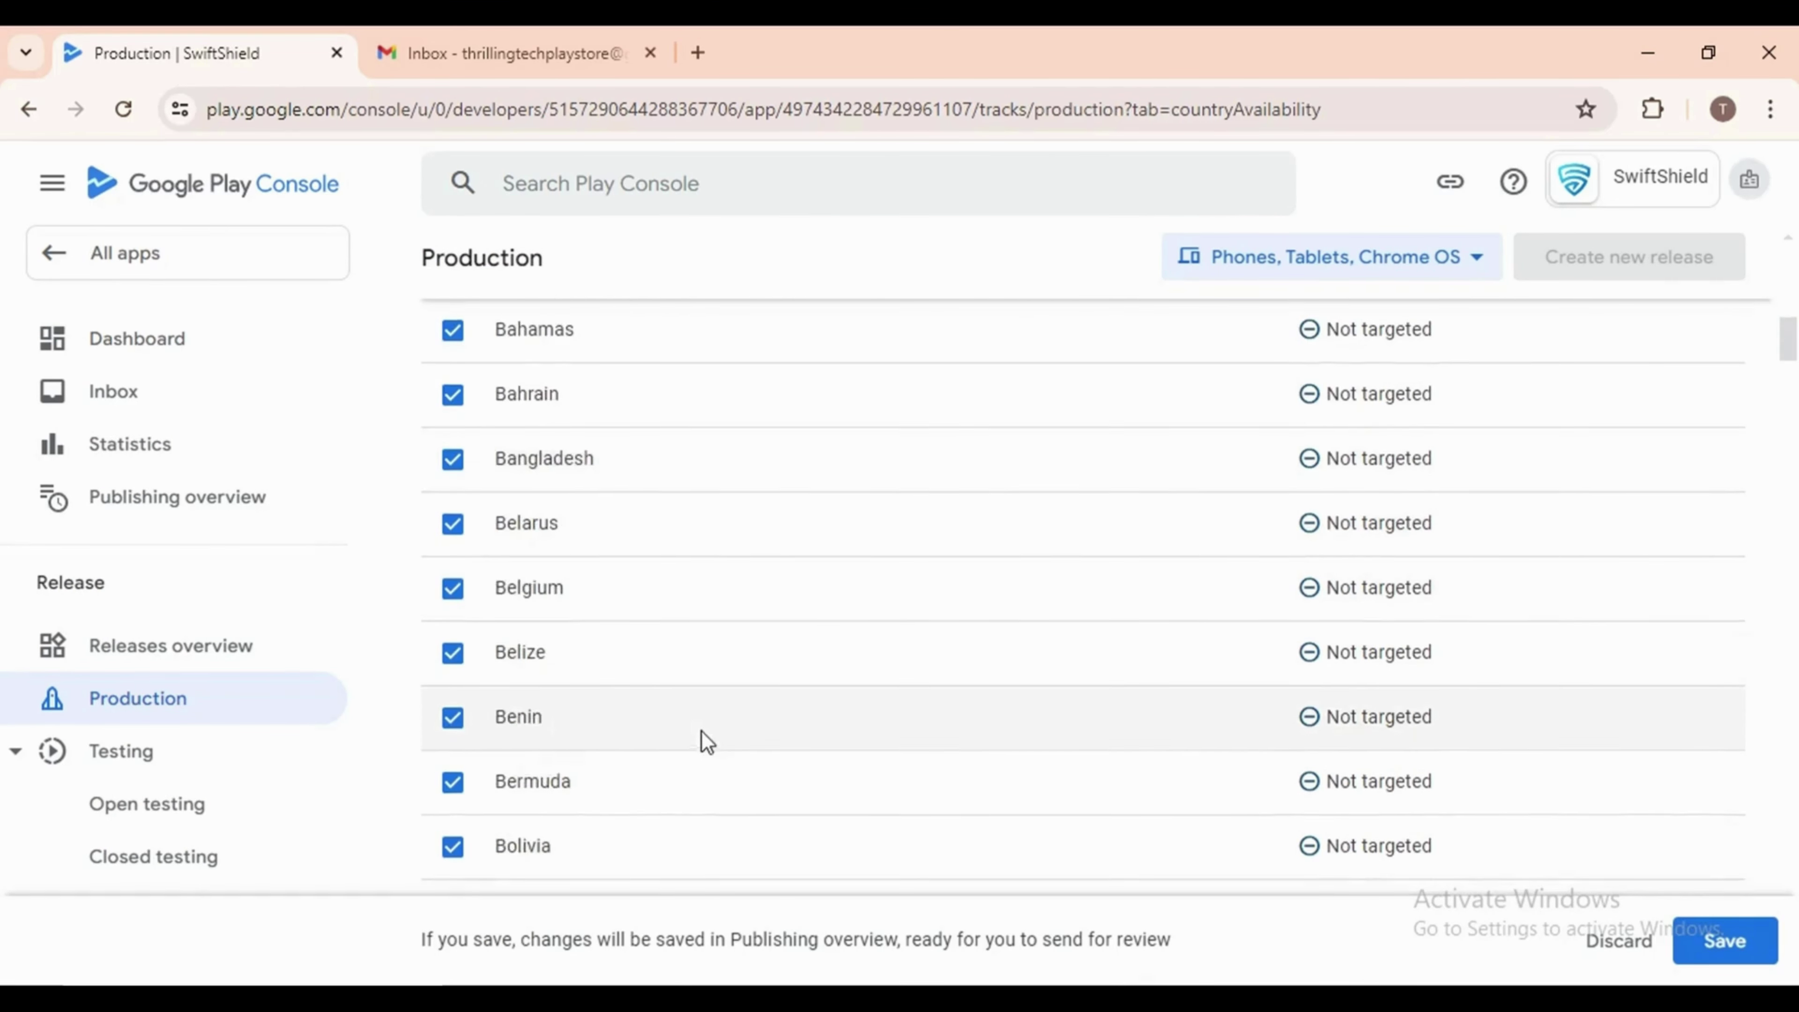
scroll(697, 745, up, 20)
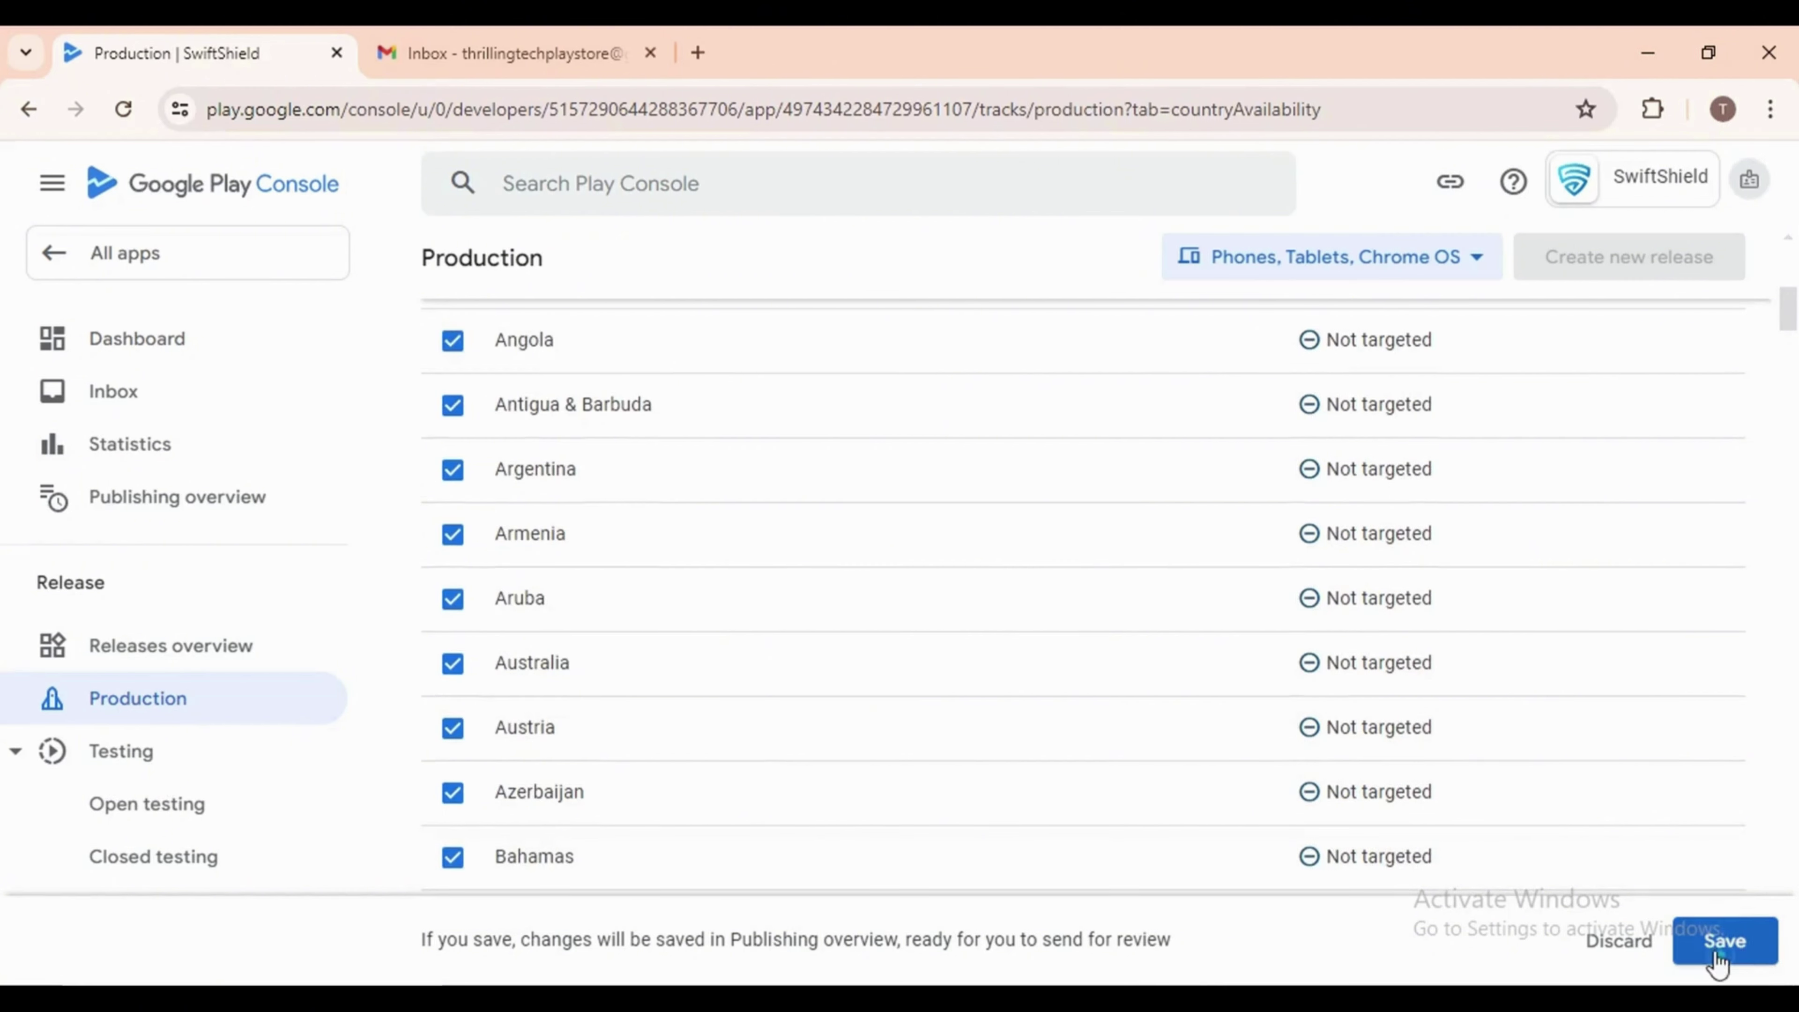
click(1723, 941)
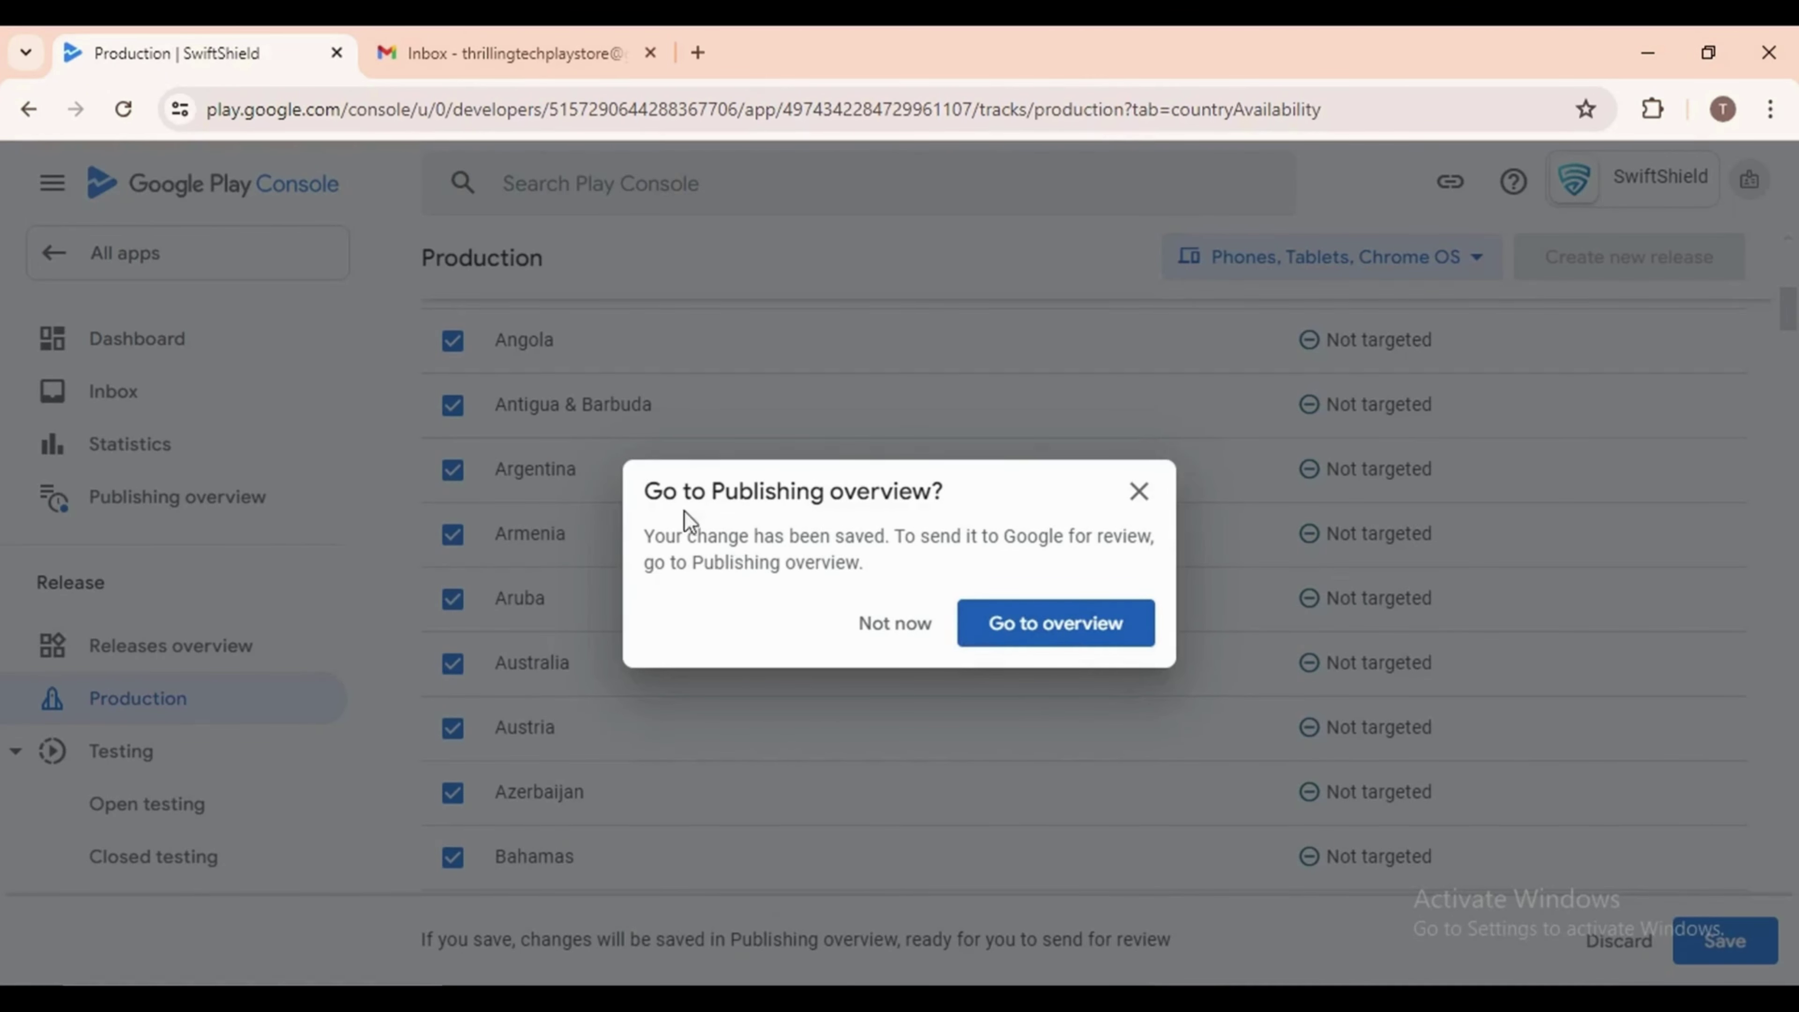
click(1013, 627)
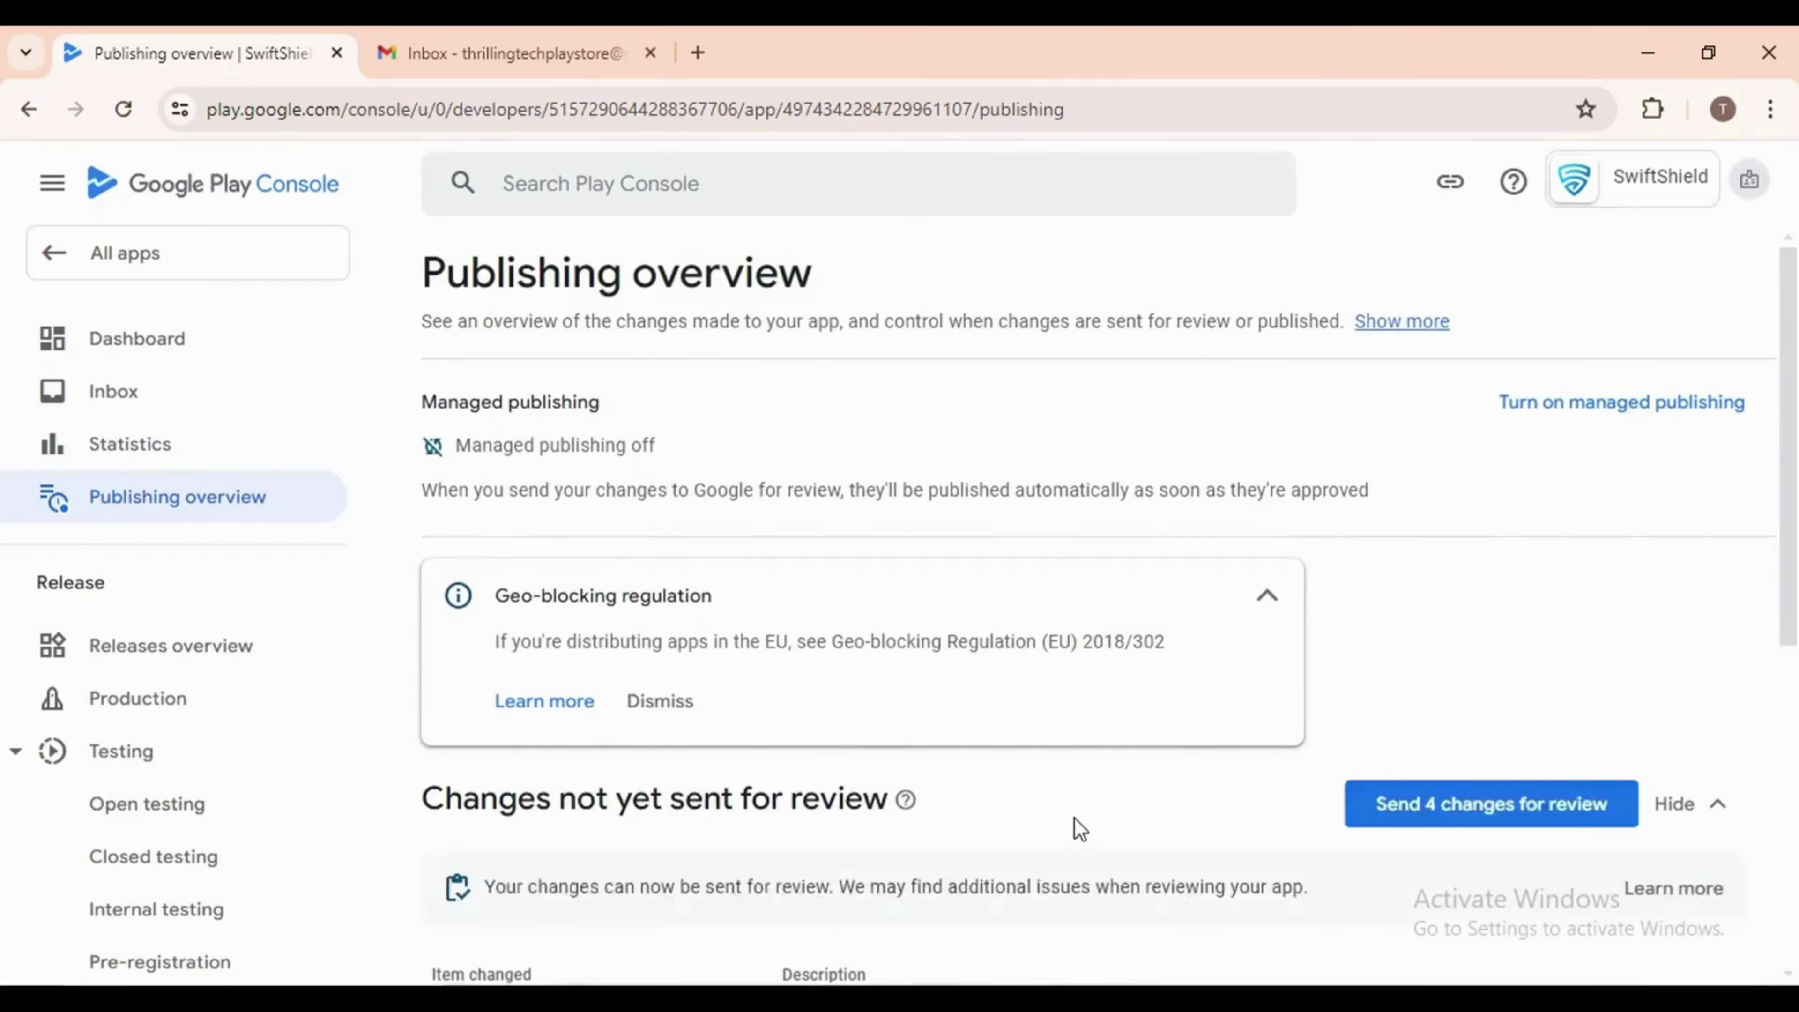
Send the 4 pending changes to Google for review and confirm in the dialog
scroll(1076, 819, down, 5)
scroll(1077, 828, up, 5)
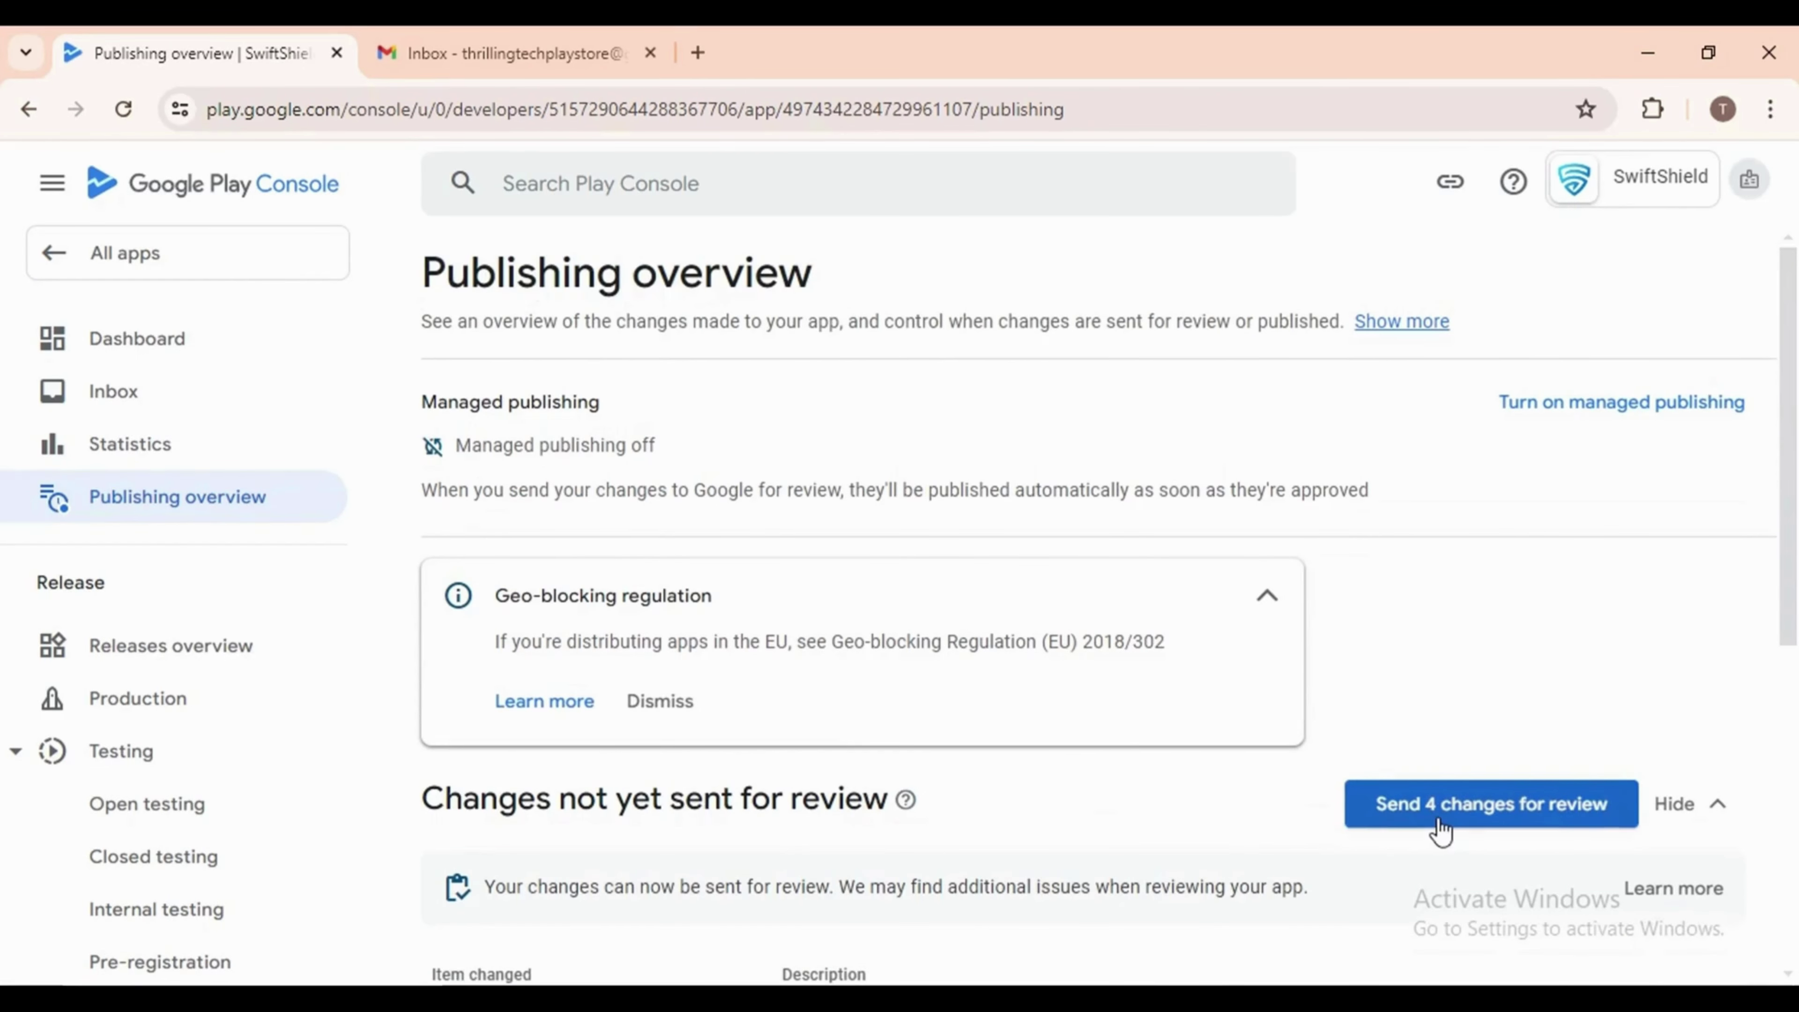
click(1438, 822)
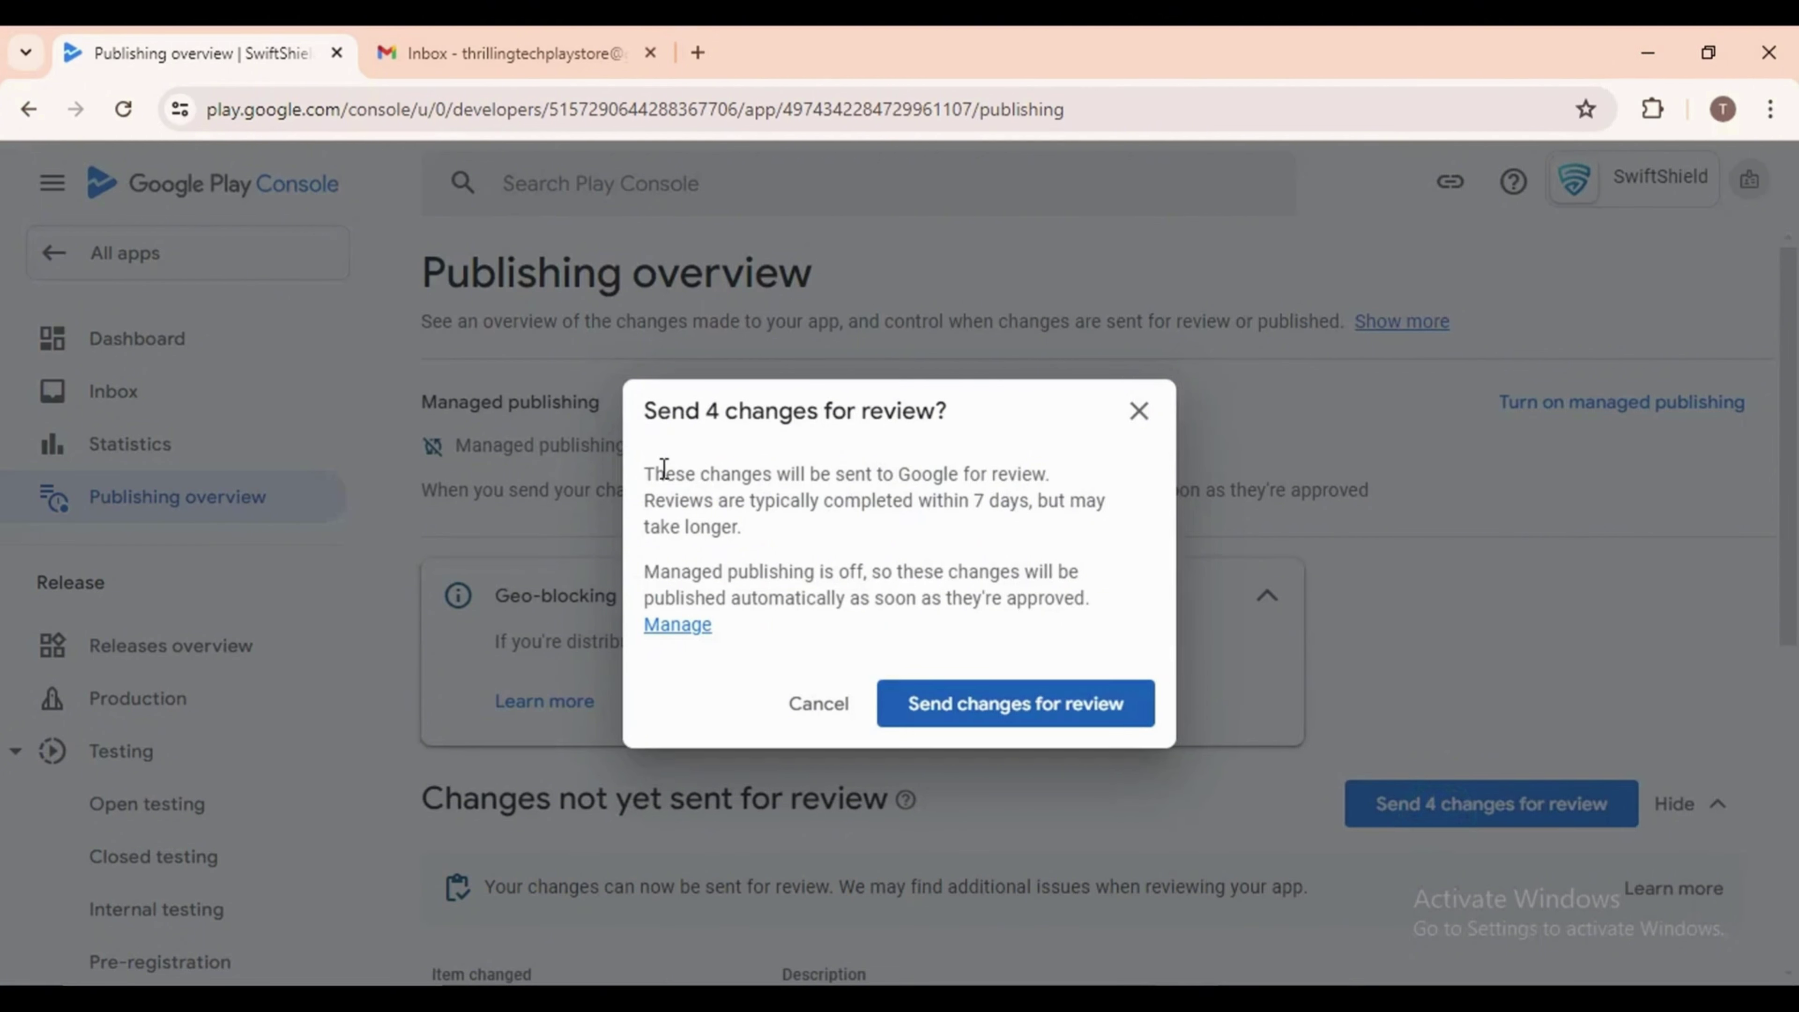
drag(648, 471, 811, 531)
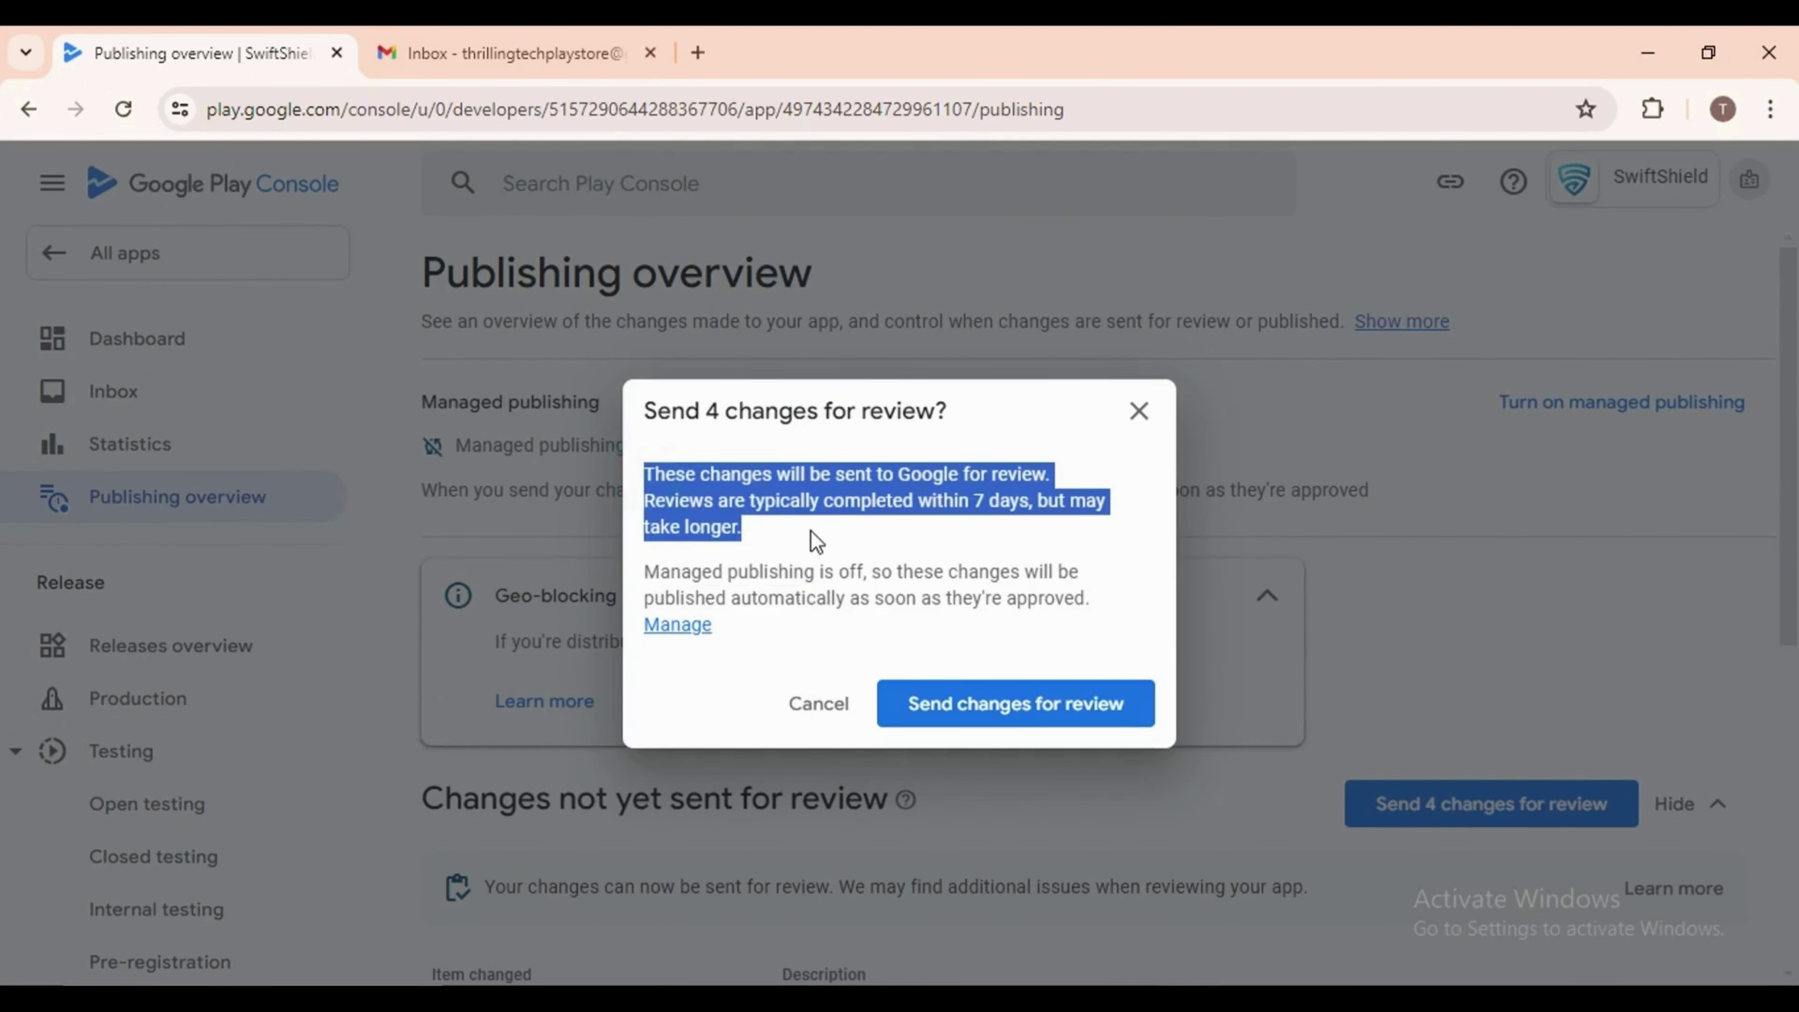
click(962, 709)
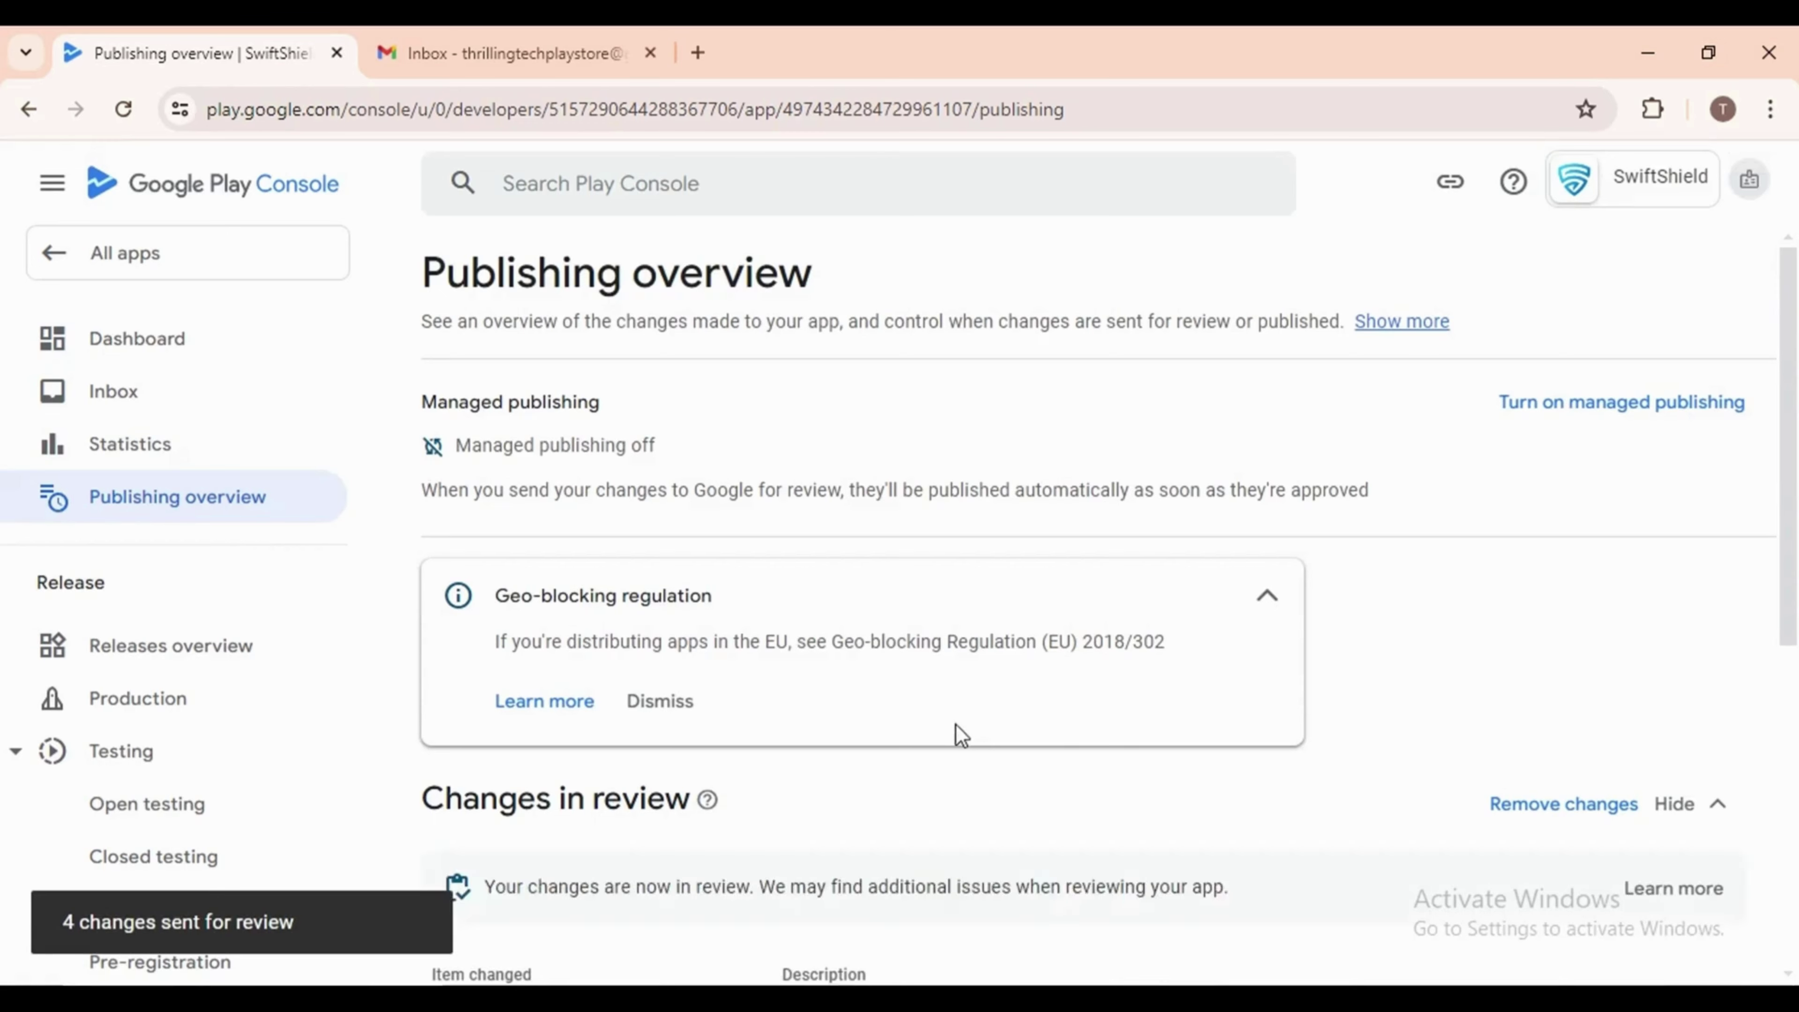
scroll(955, 724, down, 3)
scroll(955, 708, down, 3)
scroll(951, 707, up, 8)
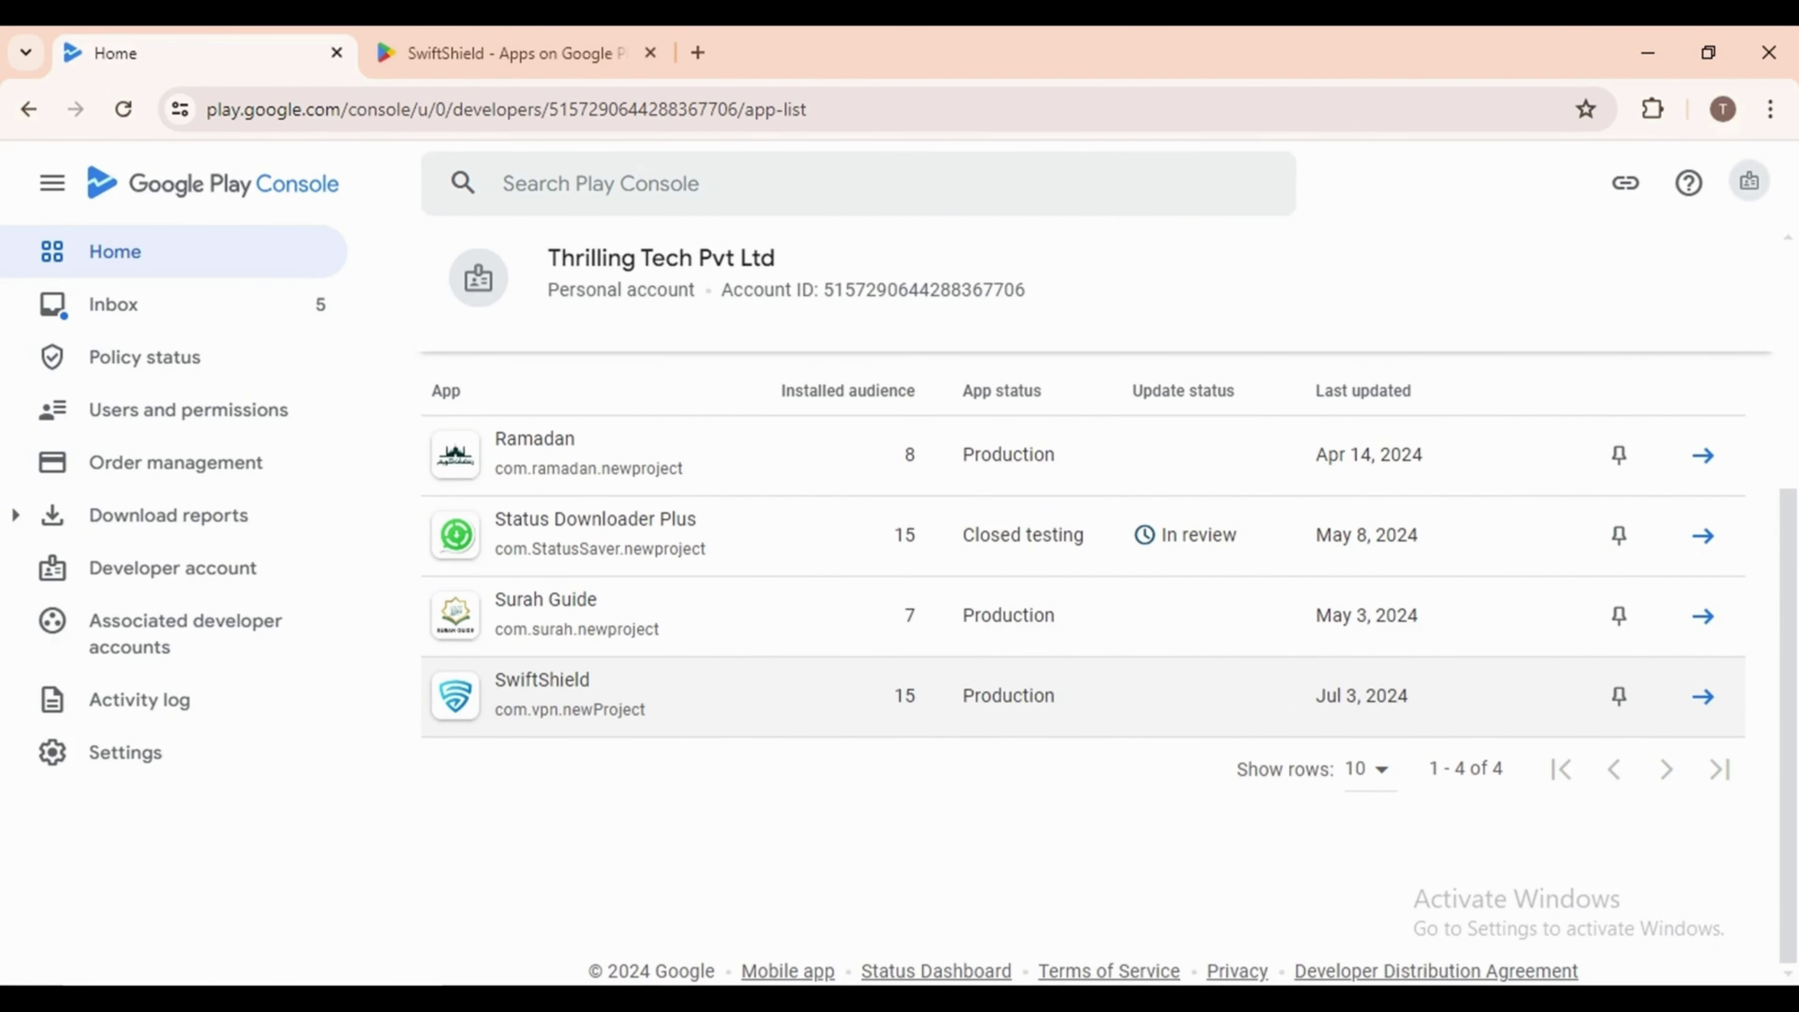
Browse the live SwiftShield Play Store listing's screenshots and About this app description
key(ctrl+Tab)
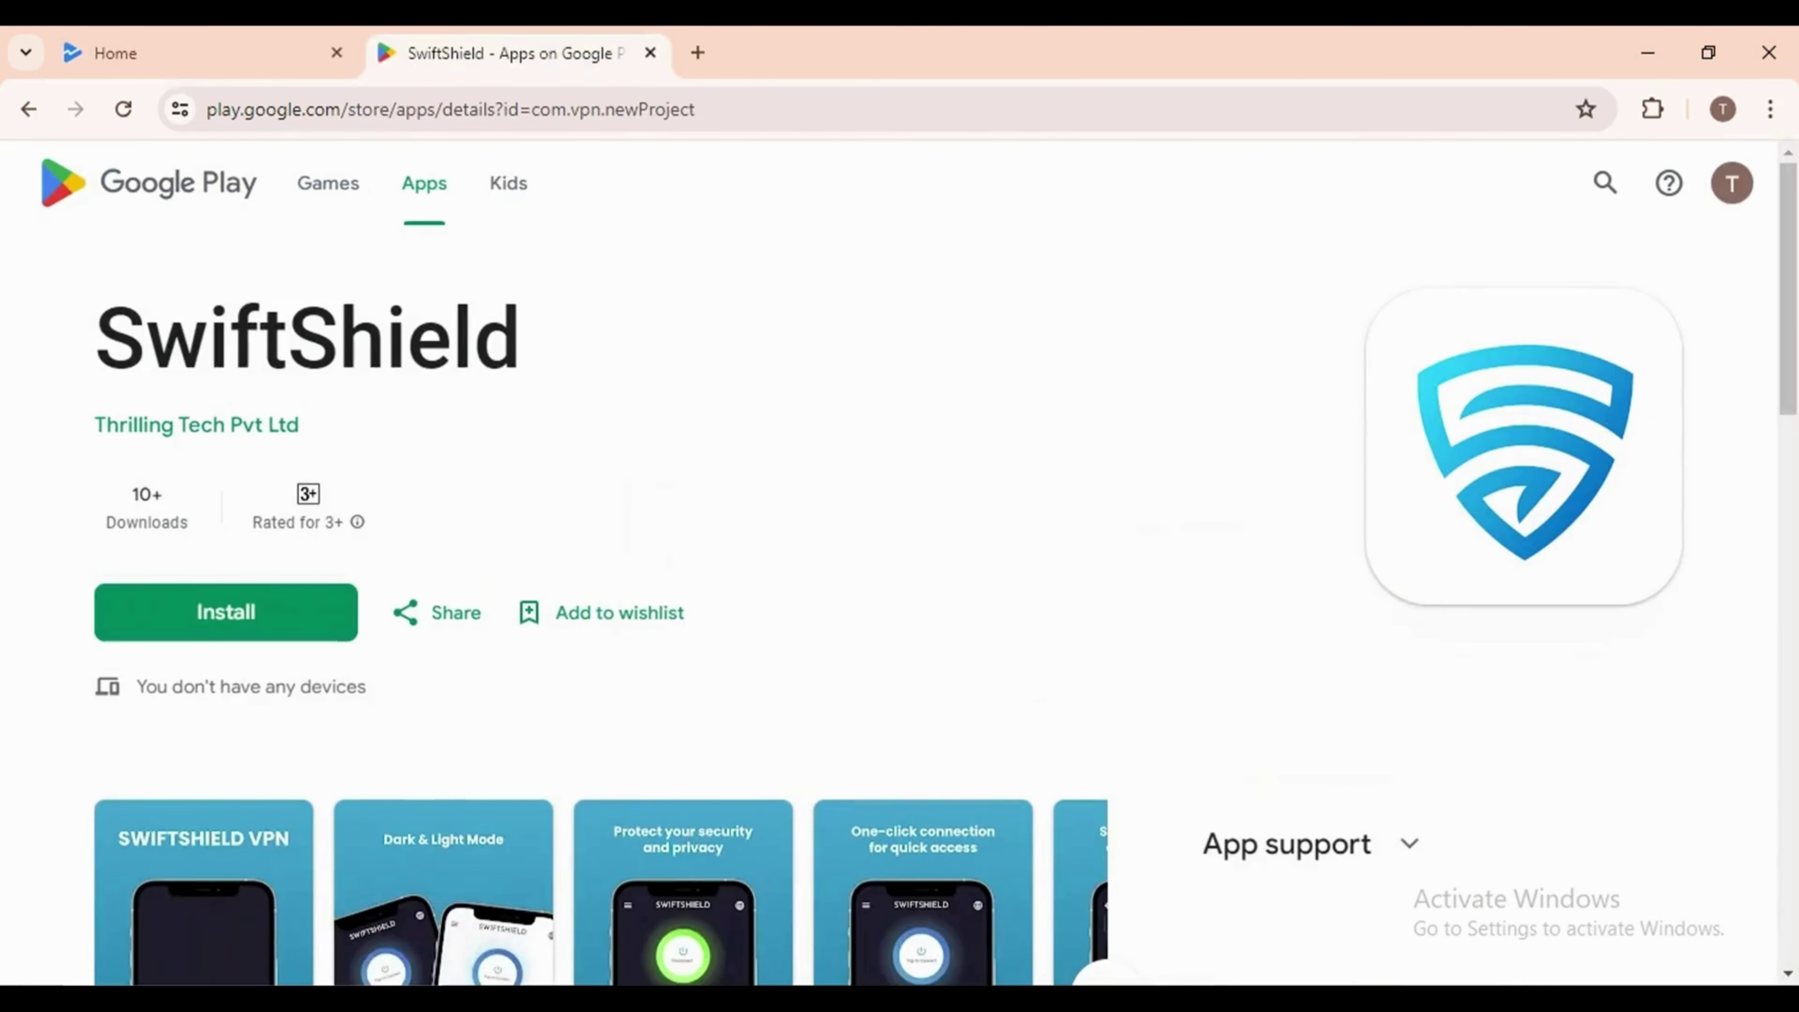
scroll(921, 779, down, 2)
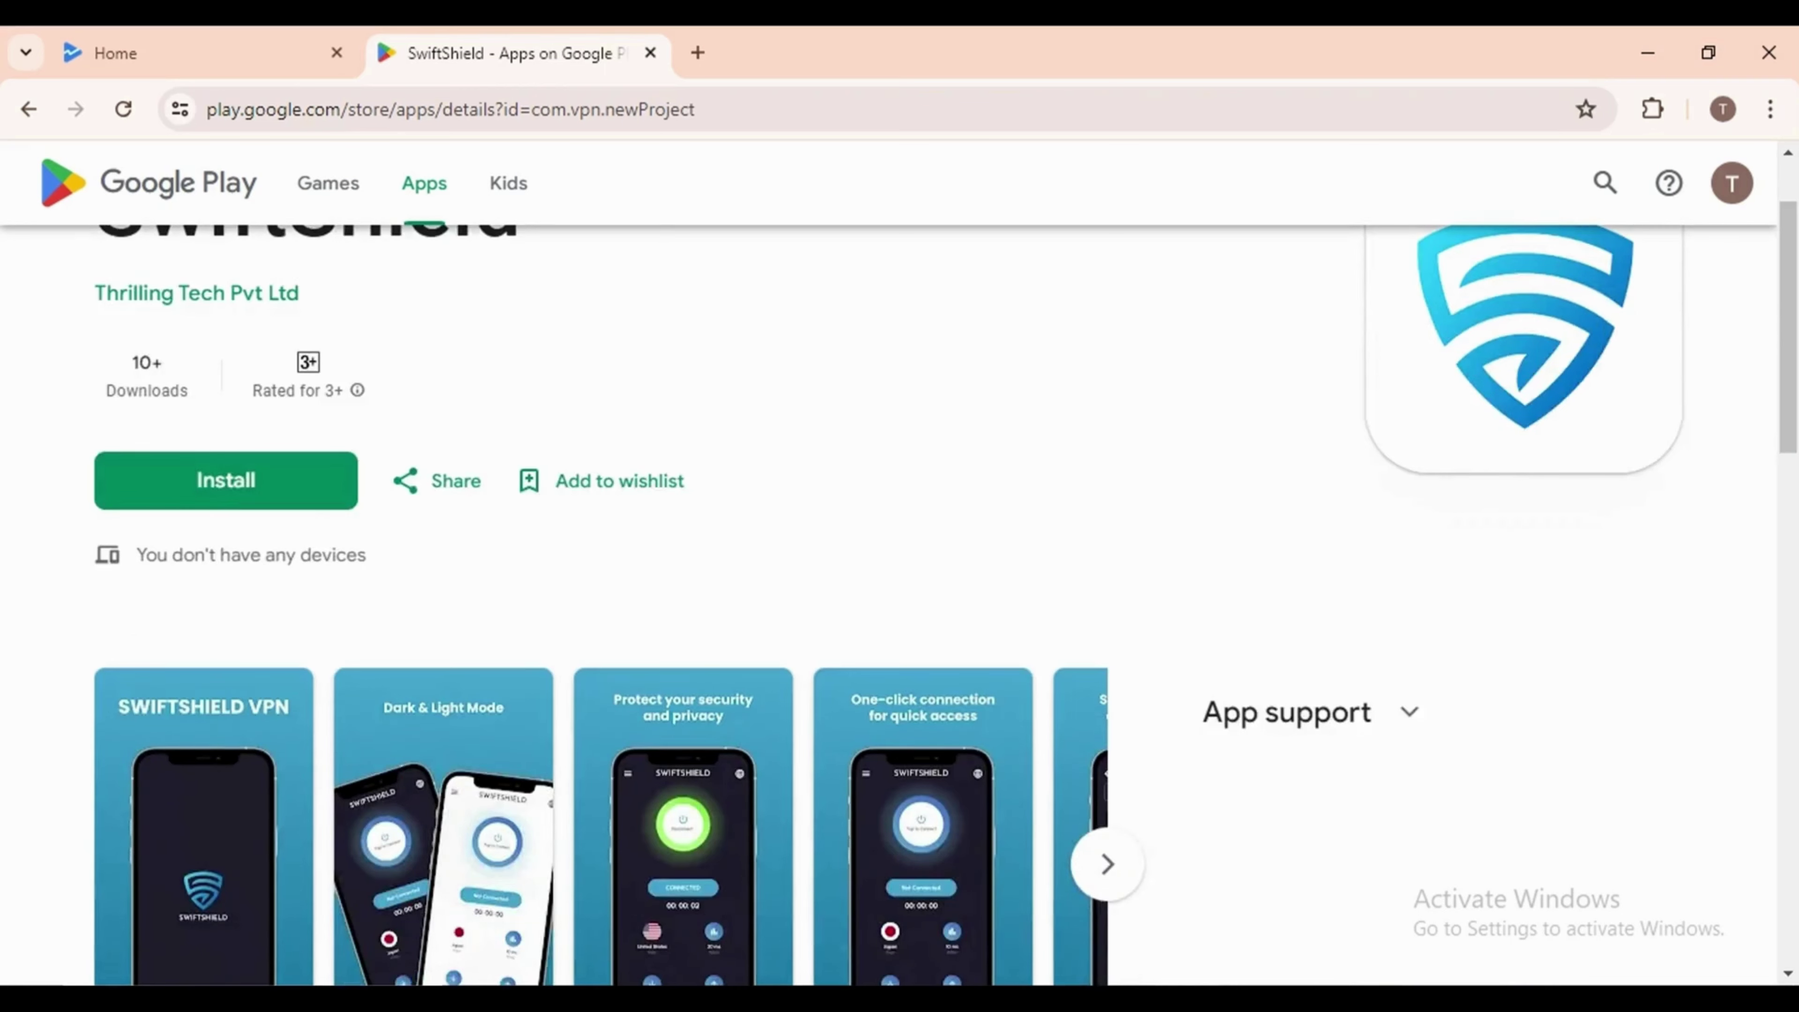
scroll(921, 779, up, 2)
scroll(921, 780, down, 2)
scroll(920, 779, down, 1)
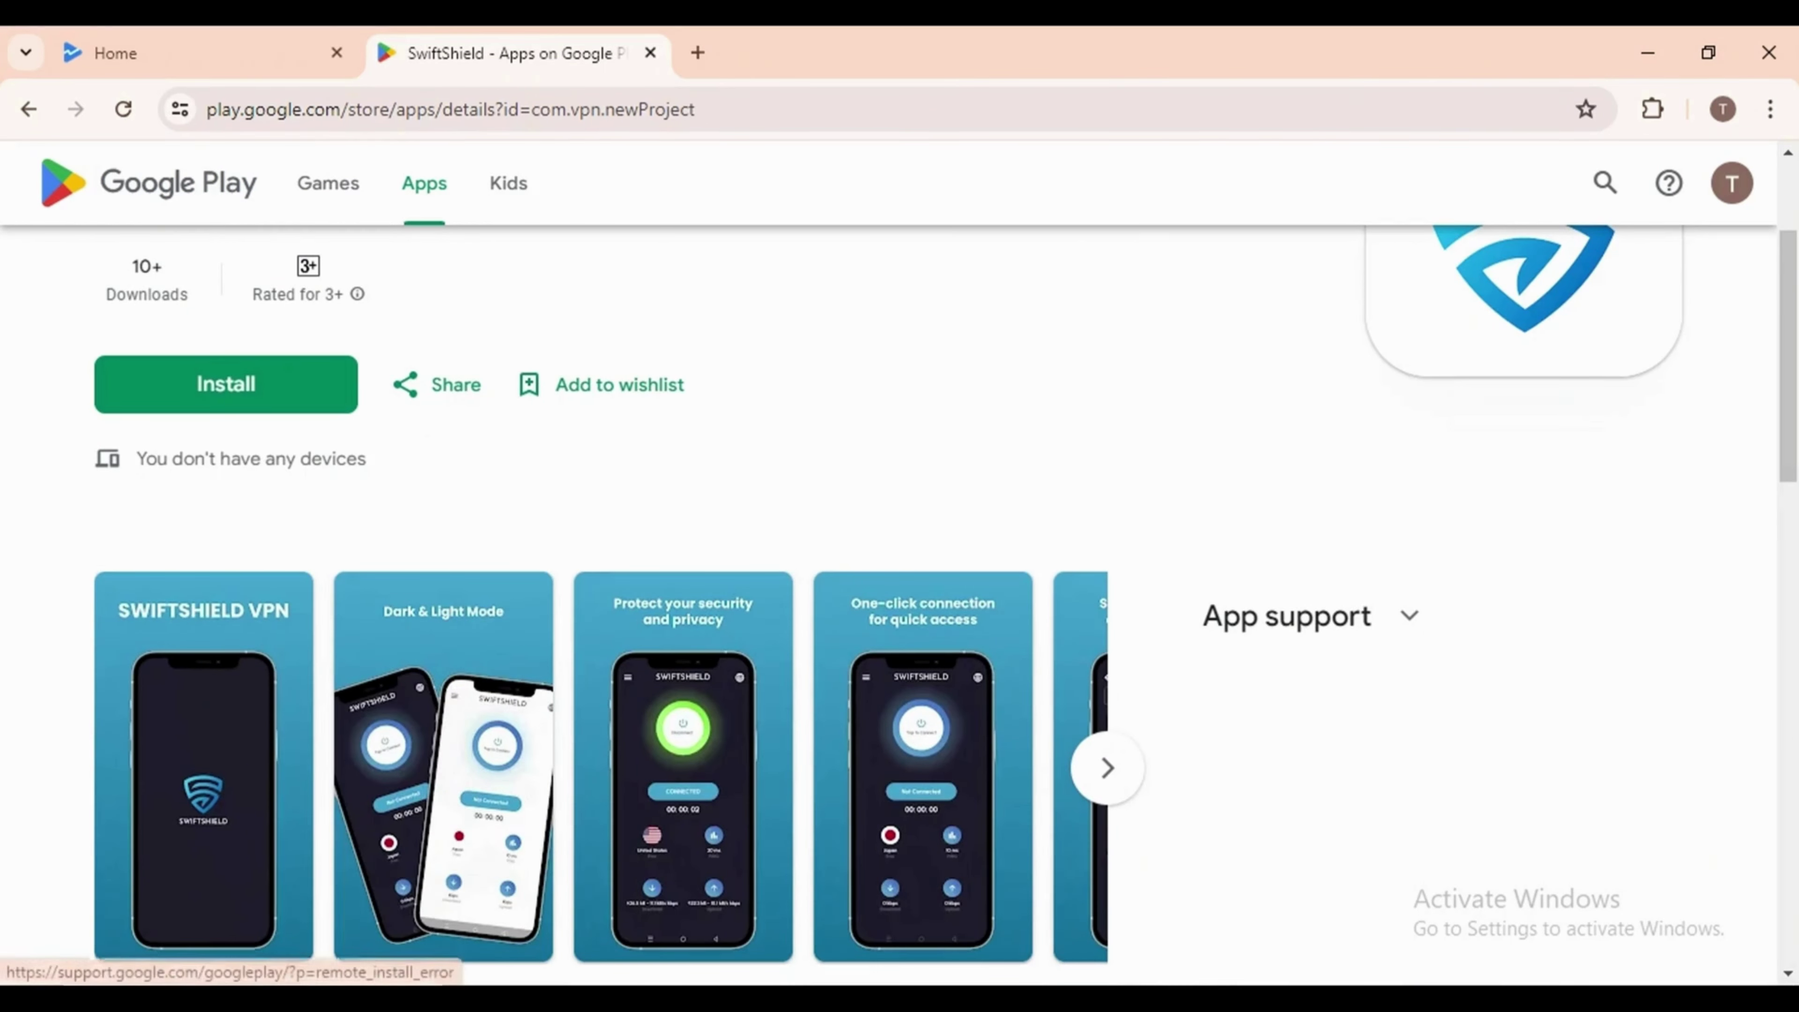
scroll(921, 779, down, 5)
scroll(921, 567, up, 1)
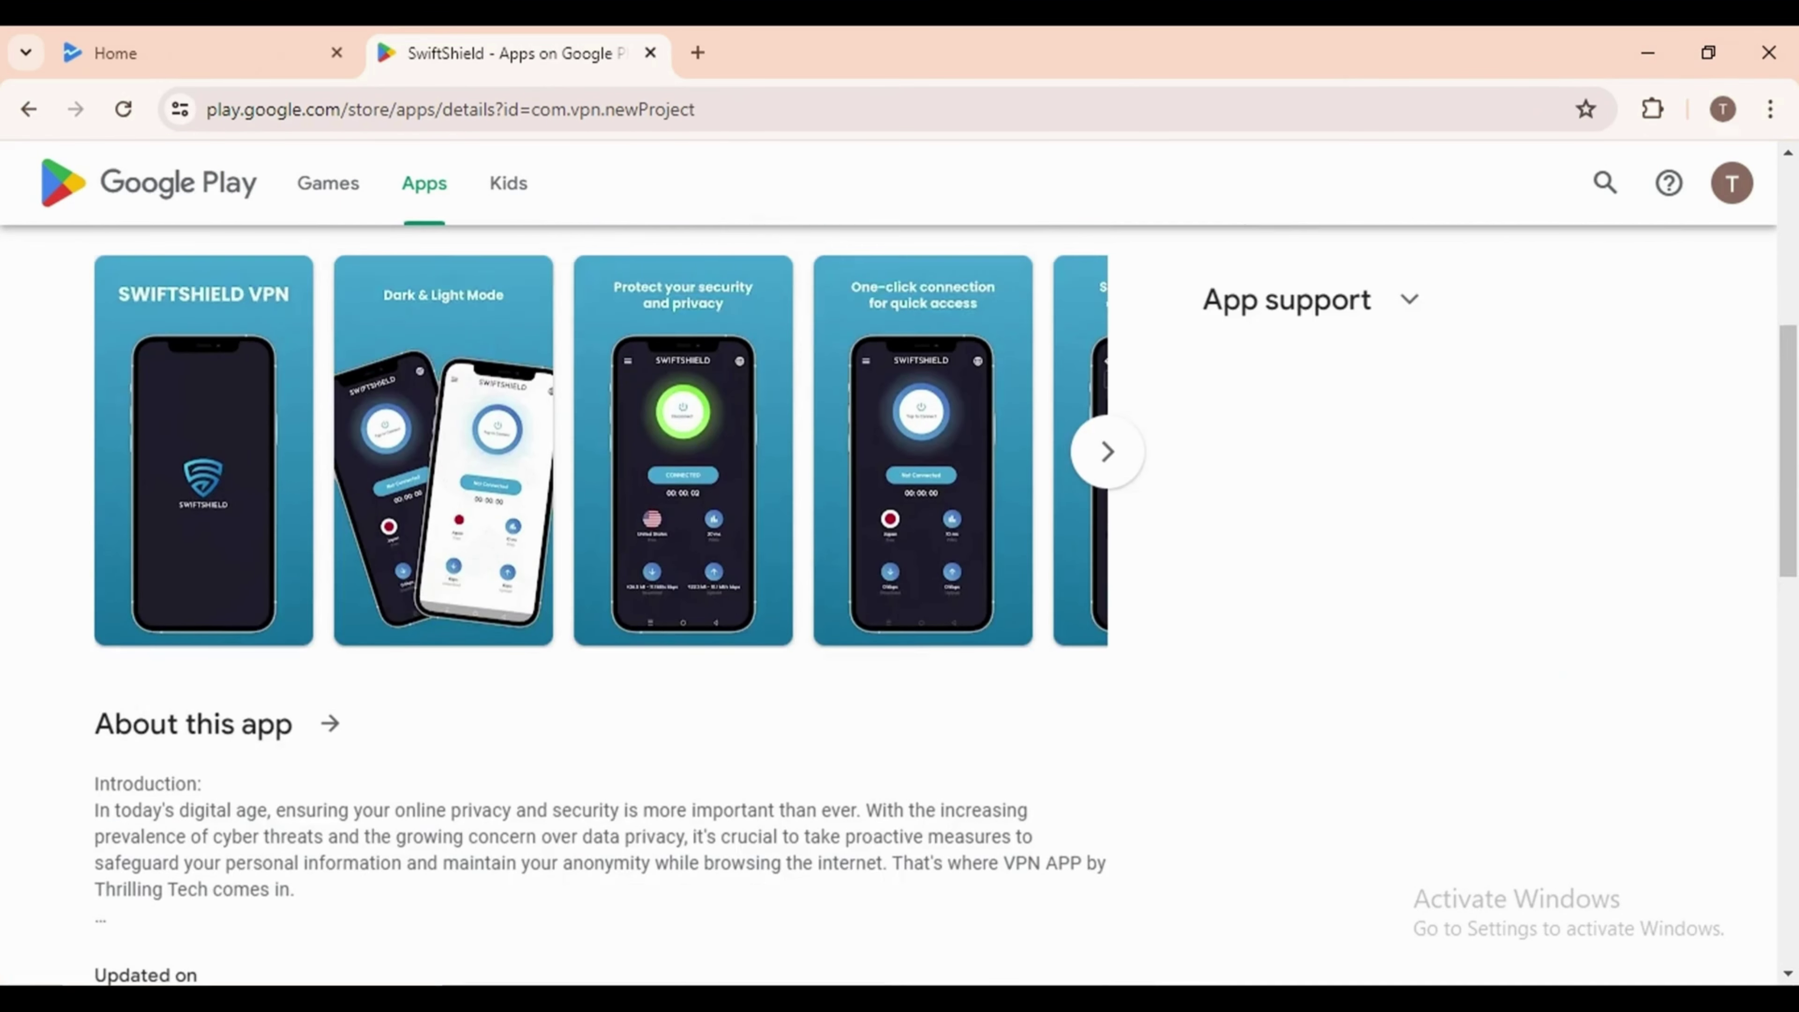
click(1107, 451)
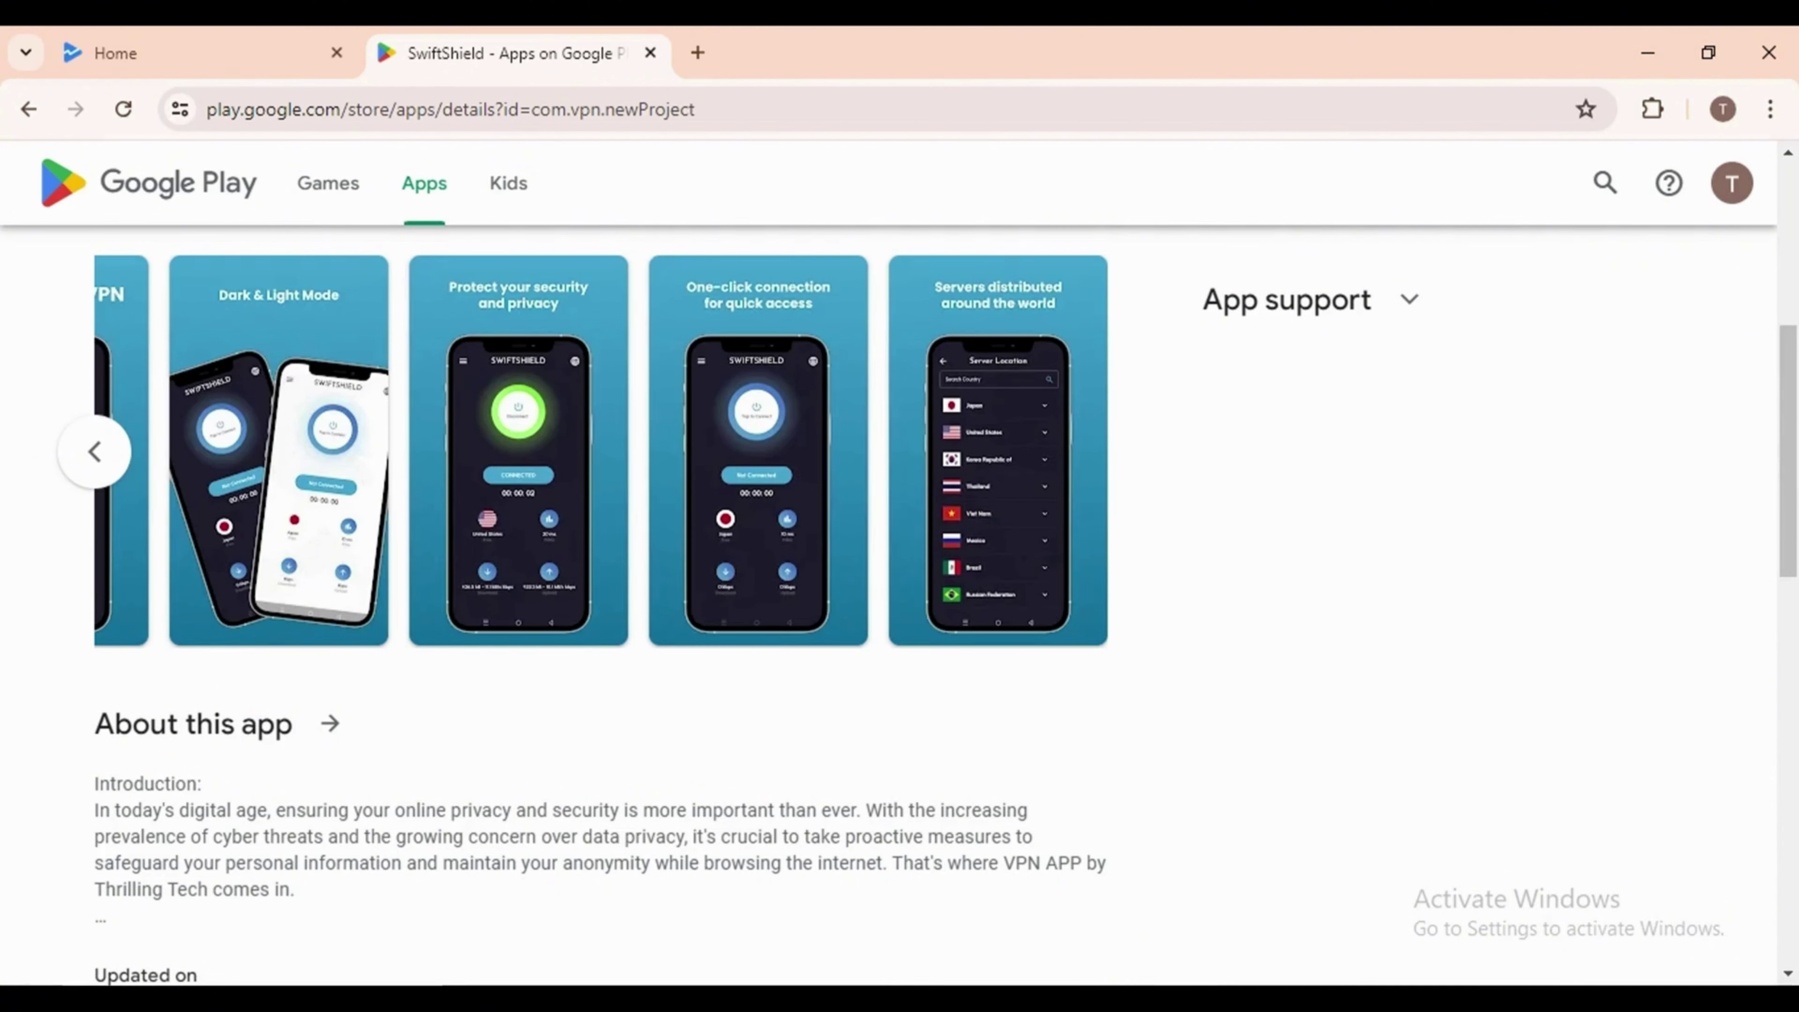
click(94, 451)
scroll(920, 567, down, 12)
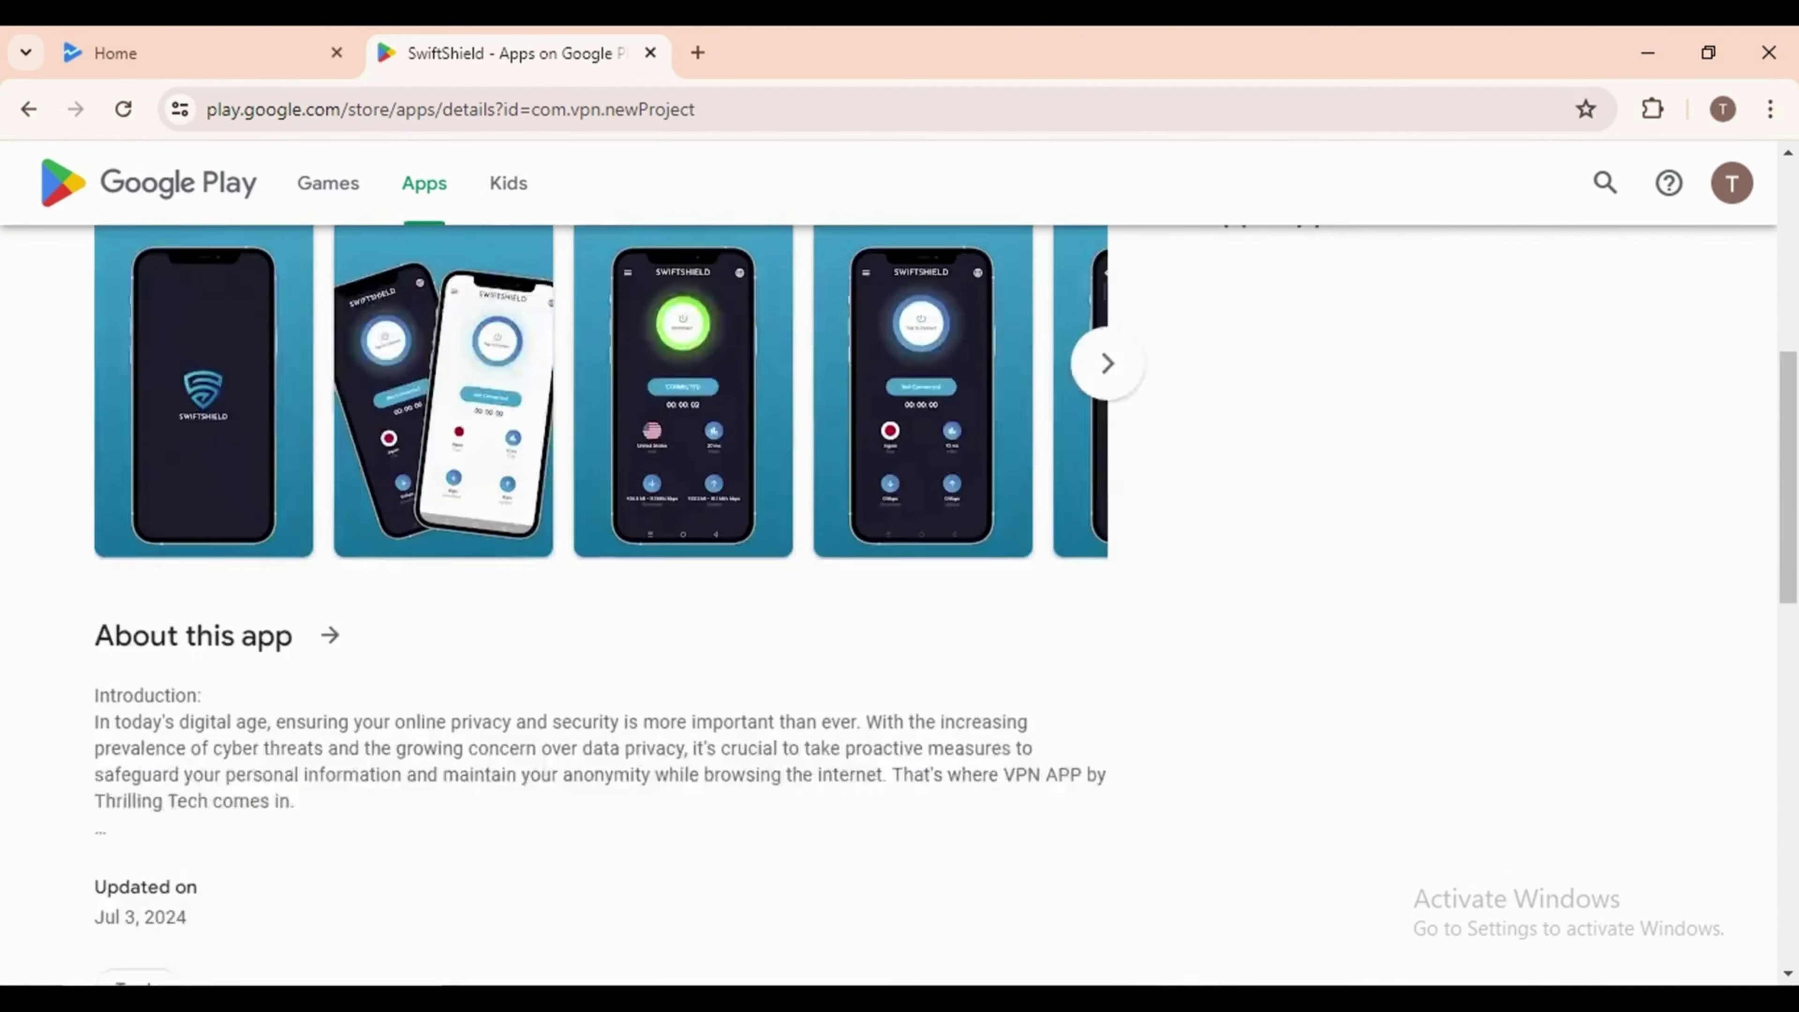
scroll(899, 567, up, 15)
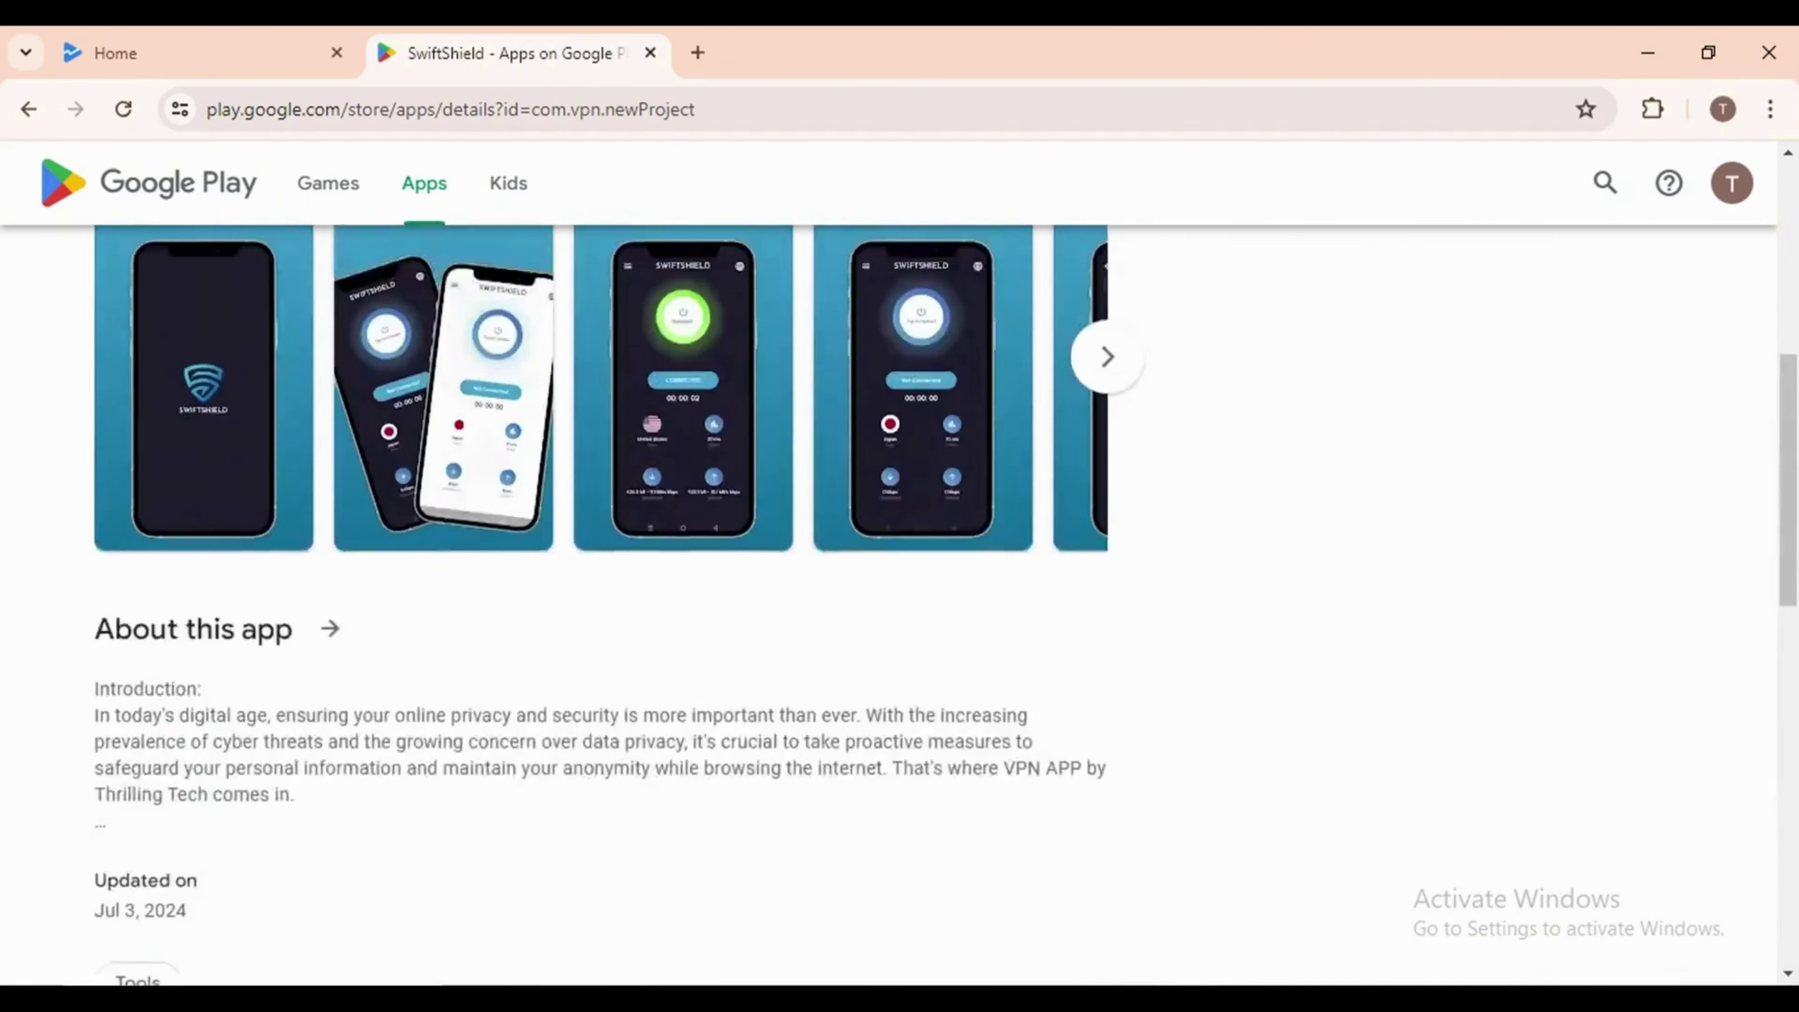